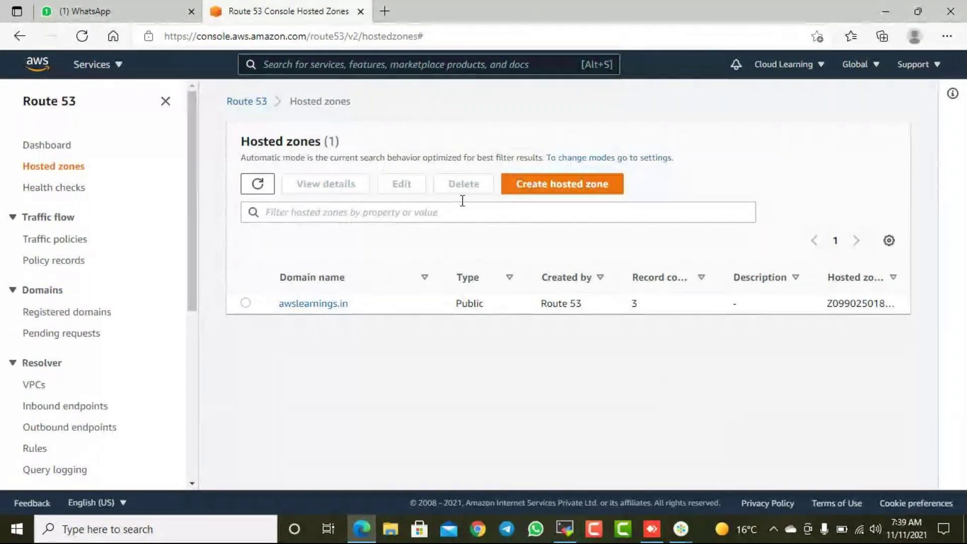
- Open the awslearnings.in hosted zone and find its A record pointing to 54.149.232.215
{"action": "scroll", "coordinate": [93, 272], "scroll_direction": "down", "scroll_amount": 2}
{"action": "scroll", "coordinate": [95, 277], "scroll_direction": "up", "scroll_amount": 2}
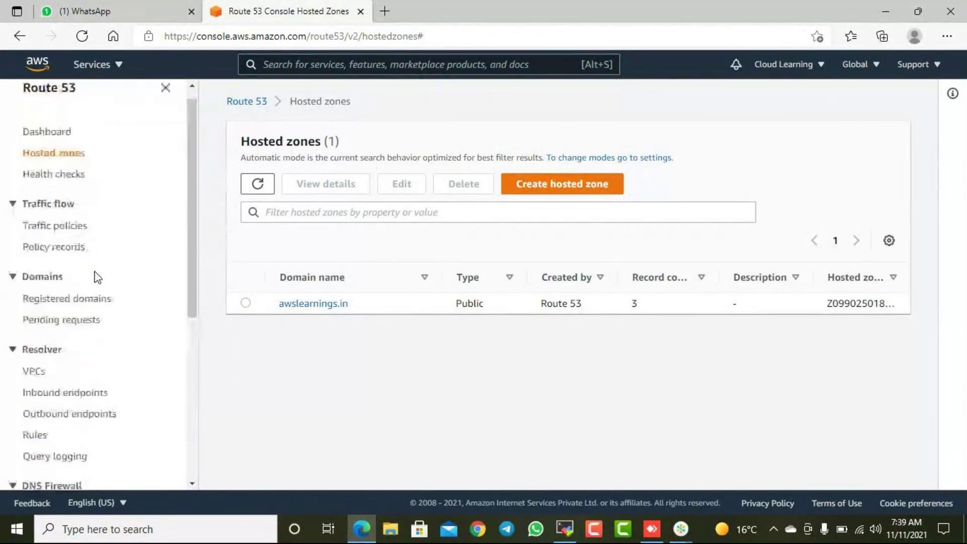
{"action": "left_click", "coordinate": [312, 303]}
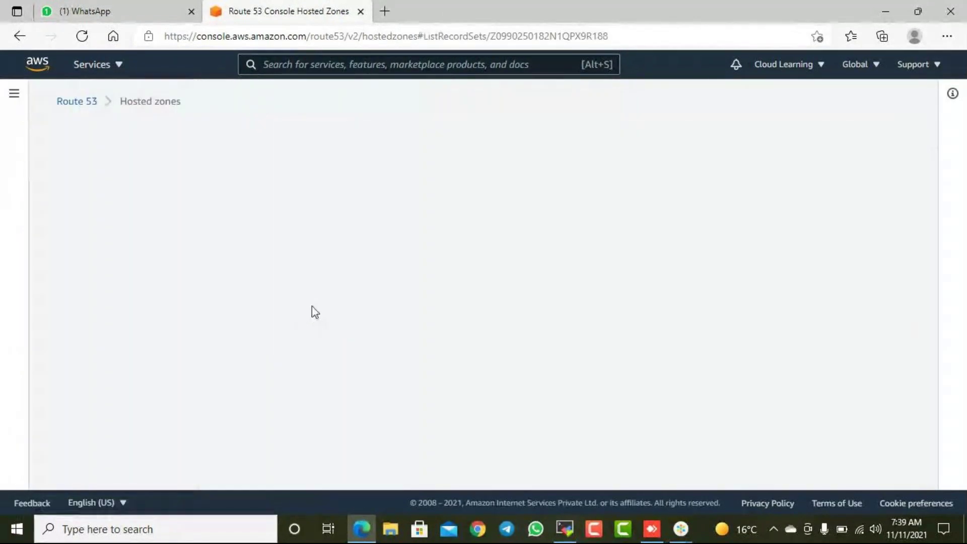
{"action": "scroll", "coordinate": [413, 362], "scroll_direction": "down", "scroll_amount": 2}
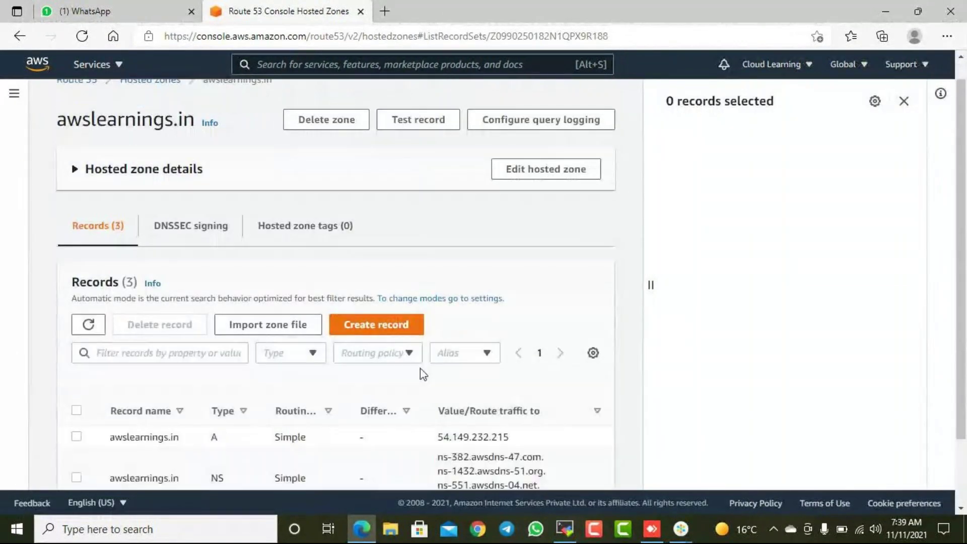
{"action": "left_click_drag", "start_coordinate": [181, 355], "coordinate": [77, 413]}
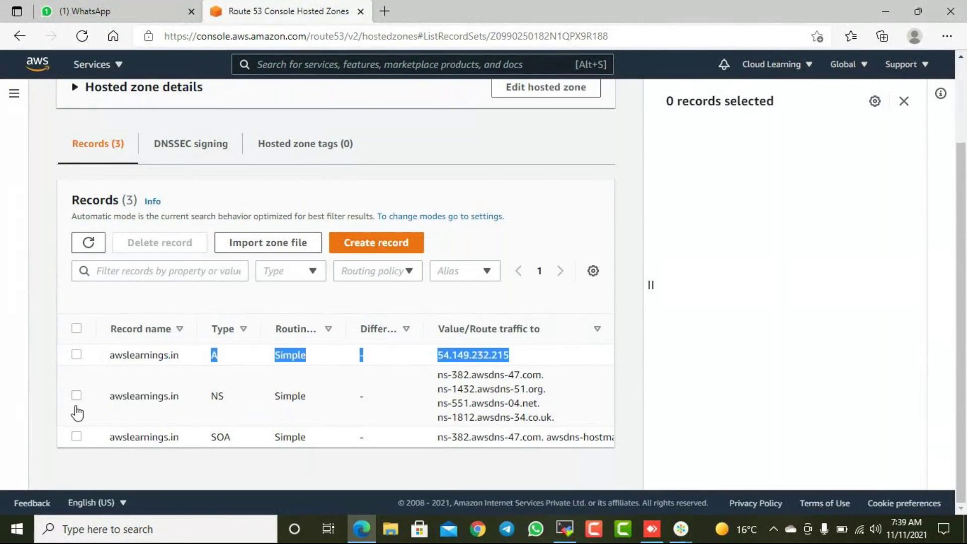
{"action": "left_click_drag", "start_coordinate": [181, 354], "coordinate": [182, 359]}
{"action": "key", "text": "ctrl+c"}
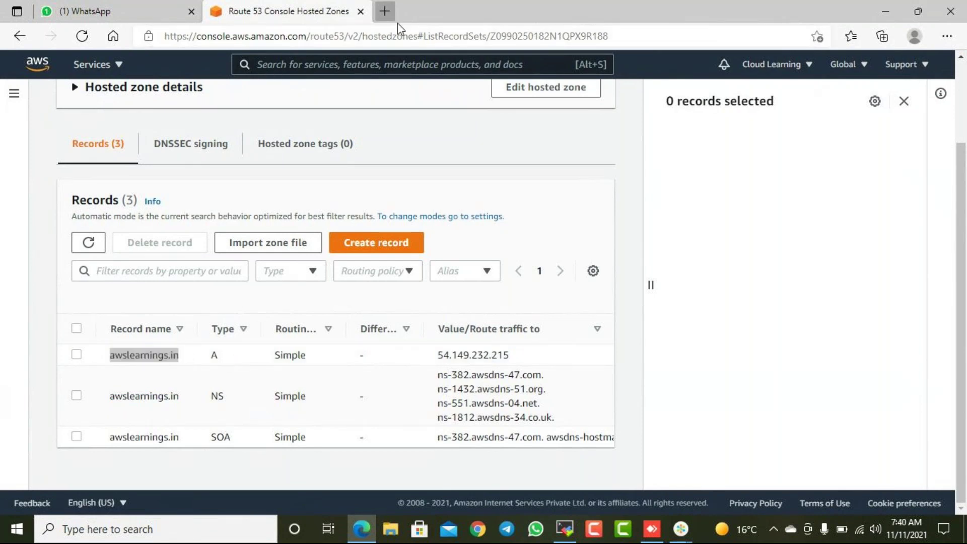
- Load awslearnings.in in a new browser tab
{"action": "left_click", "coordinate": [384, 11]}
{"action": "key", "text": "ctrl+v"}
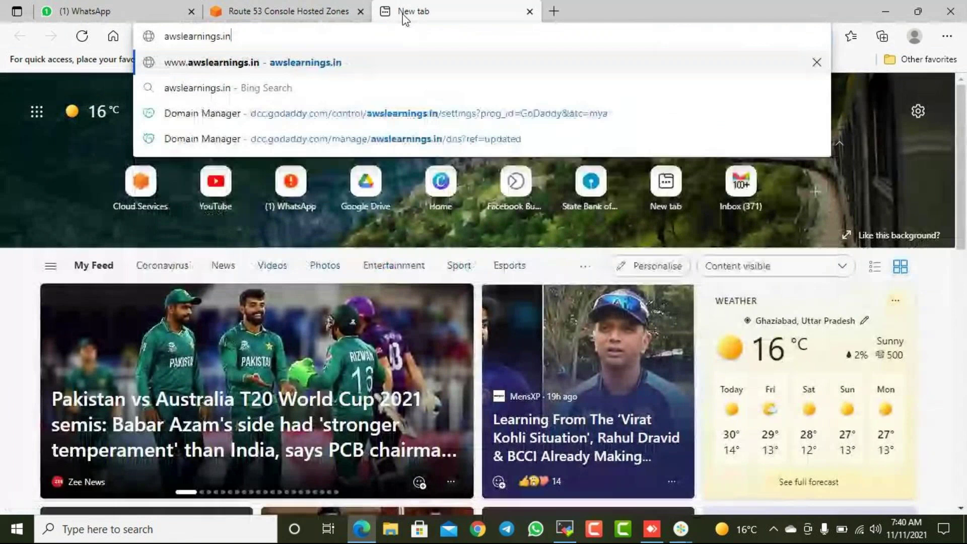
{"action": "key", "text": "Return"}
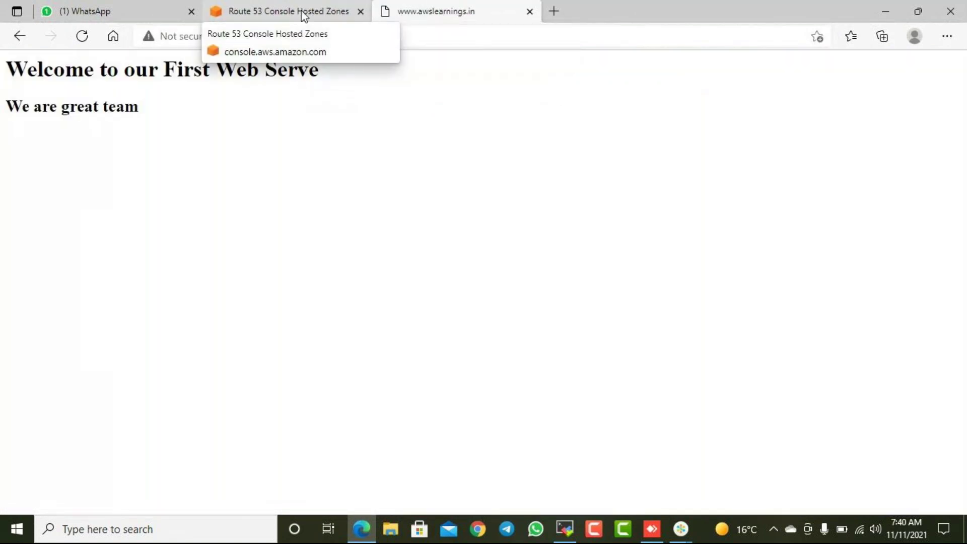
- Copy the A record IP 54.149.232.215, load it in another tab, and compare both pages
{"action": "left_click", "coordinate": [304, 15]}
{"action": "left_click_drag", "start_coordinate": [514, 356], "coordinate": [434, 356]}
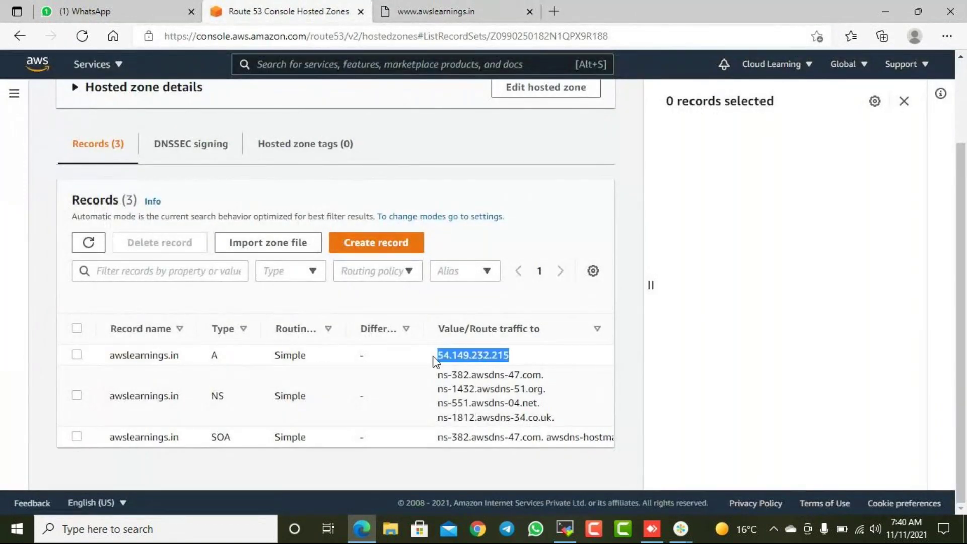
{"action": "right_click", "coordinate": [476, 338]}
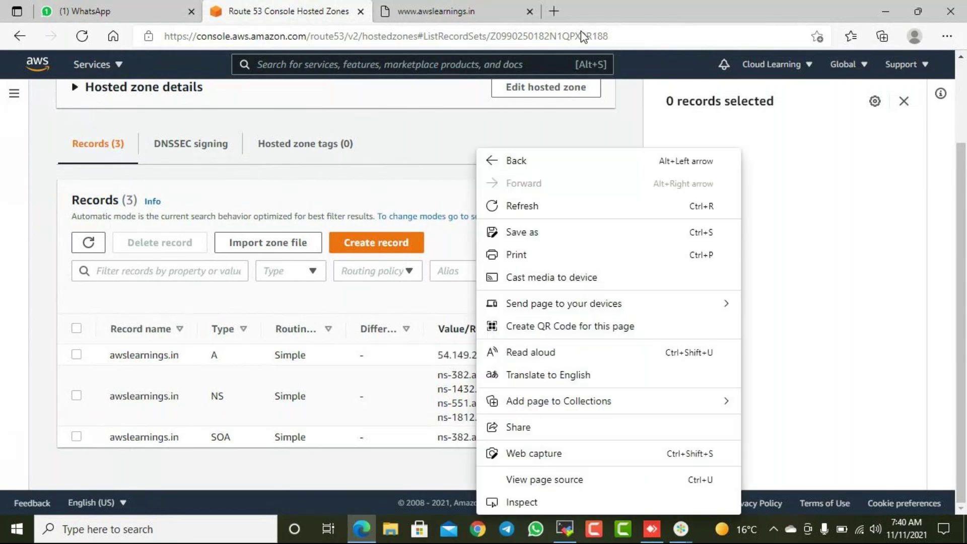
{"action": "left_click", "coordinate": [882, 362]}
{"action": "left_click_drag", "start_coordinate": [509, 355], "coordinate": [437, 355]}
{"action": "key", "text": "ctrl+c"}
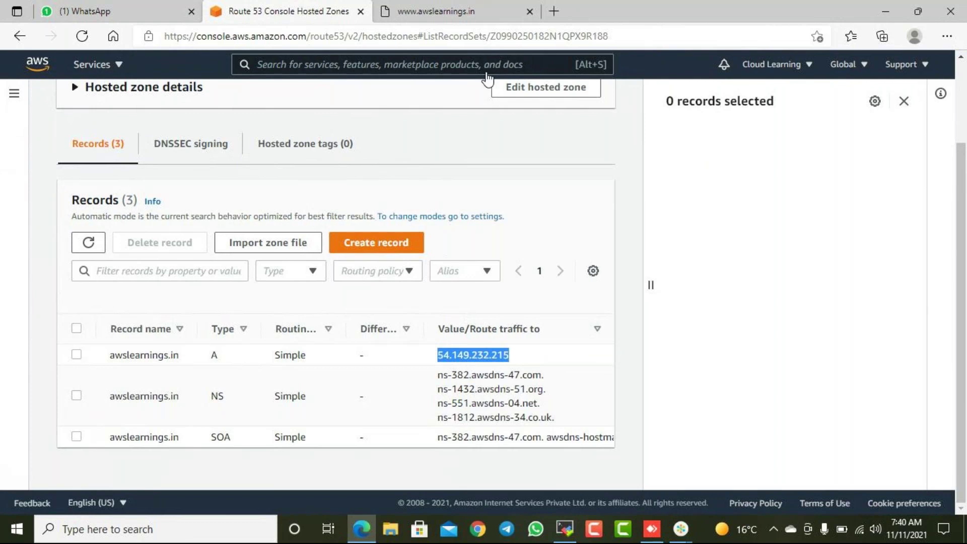
{"action": "left_click", "coordinate": [554, 11]}
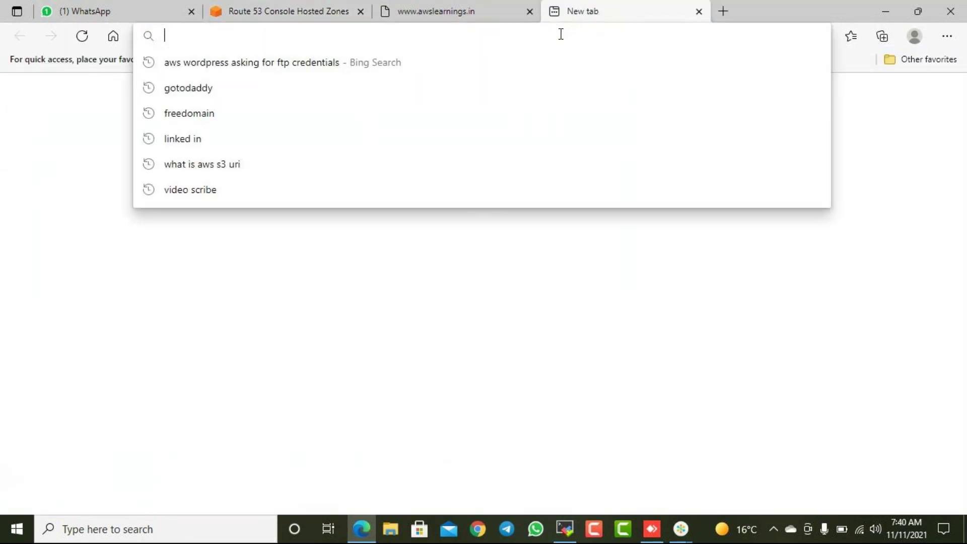
{"action": "key", "text": "ctrl+v"}
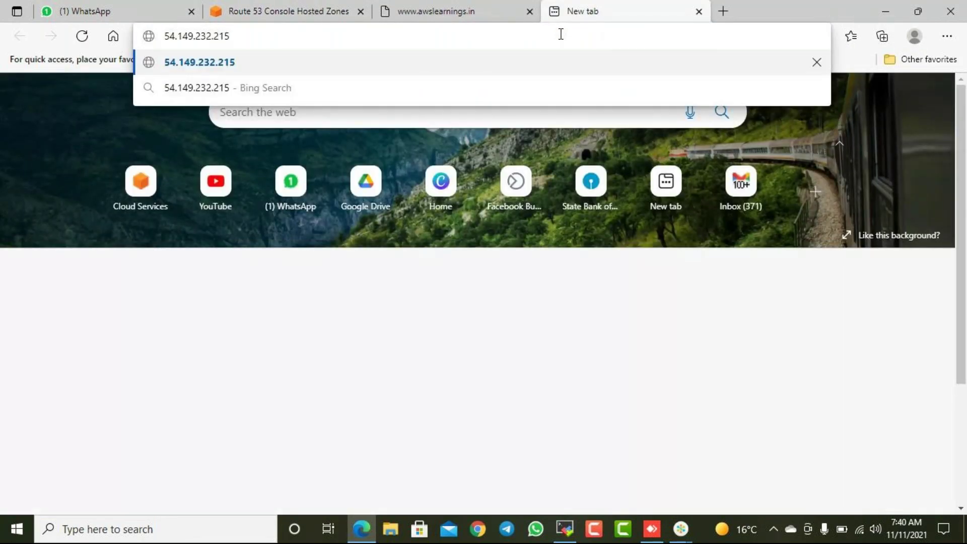
{"action": "key", "text": "Return"}
{"action": "left_click", "coordinate": [457, 19]}
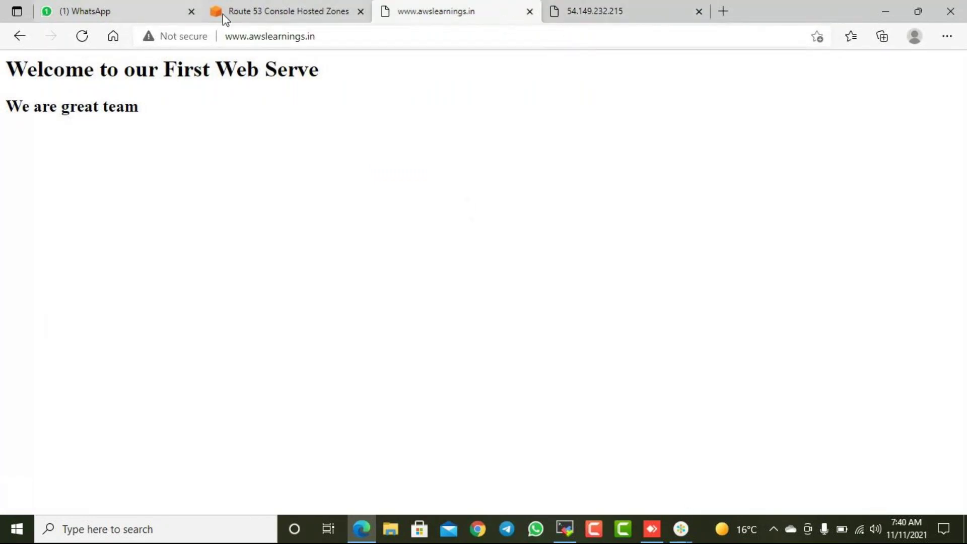
{"action": "left_click", "coordinate": [276, 14]}
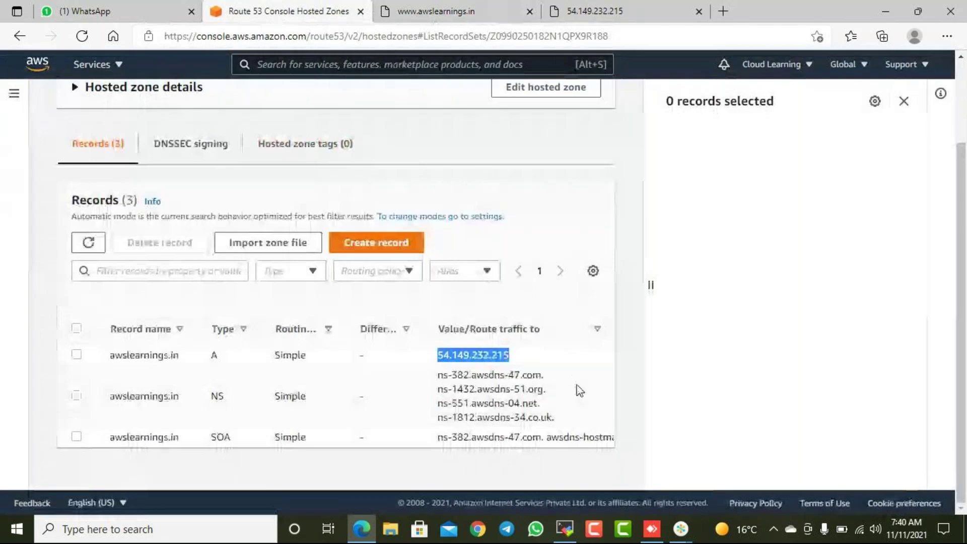
{"action": "left_click", "coordinate": [537, 360]}
- Launch an empty Notepad through the Win+X Run prompt and minimize it
{"action": "left_click_drag", "start_coordinate": [510, 355], "coordinate": [443, 355]}
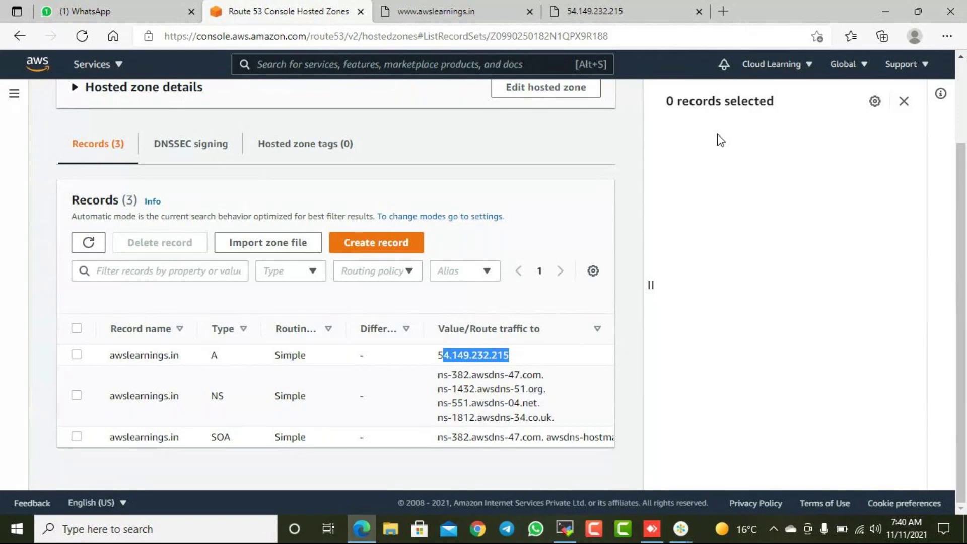
{"action": "left_click", "coordinate": [9, 530]}
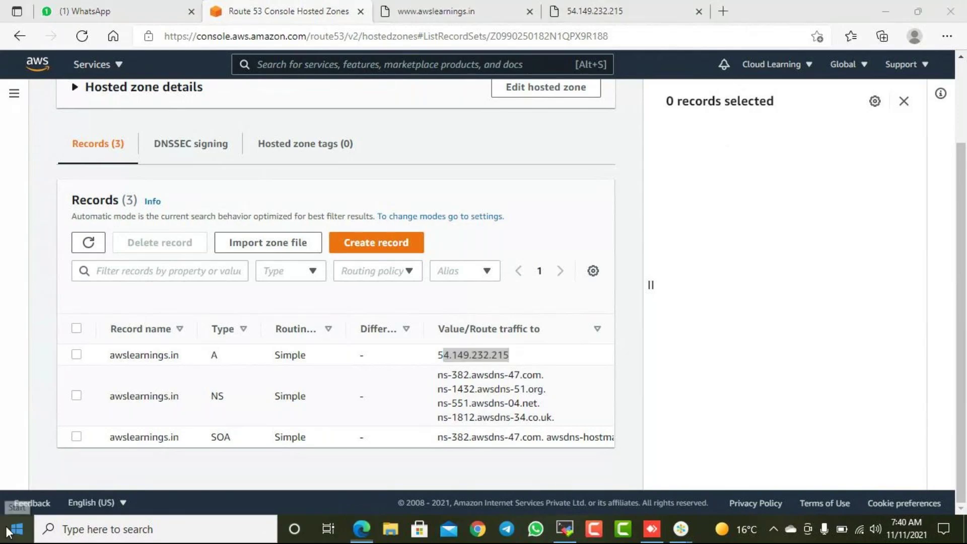
{"action": "right_click", "coordinate": [9, 530]}
{"action": "left_click", "coordinate": [31, 459]}
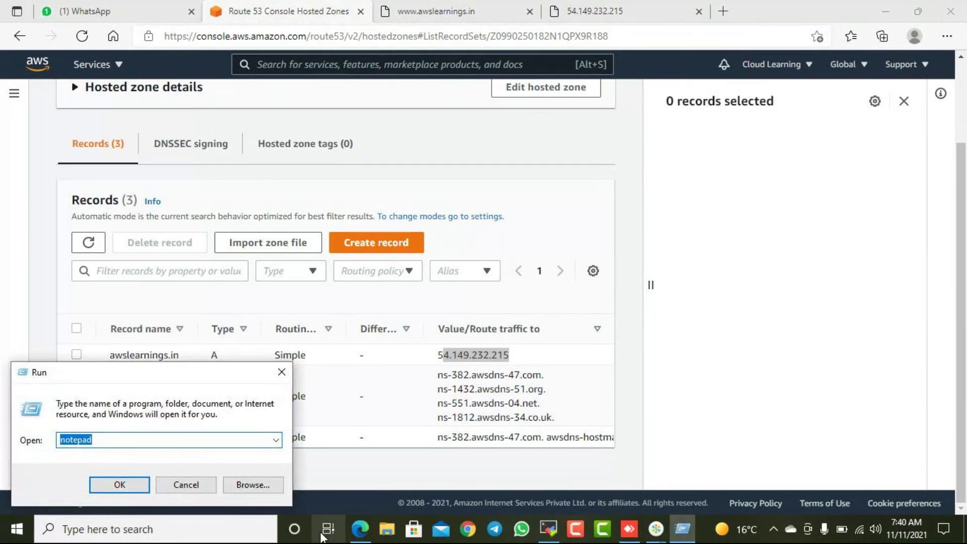
{"action": "key", "text": "Return"}
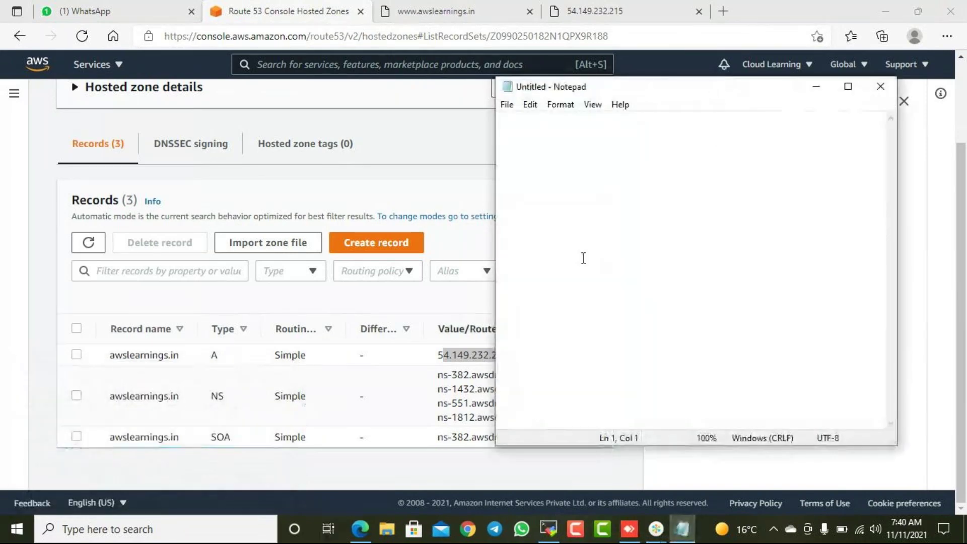
{"action": "left_click", "coordinate": [815, 87]}
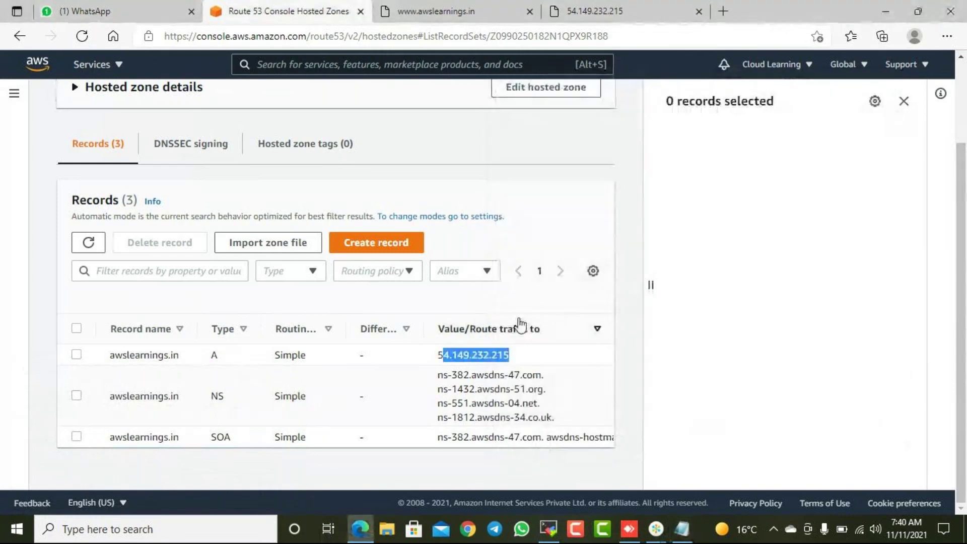
- Return from the awslearnings.in records to the Hosted zones list
{"action": "left_click", "coordinate": [656, 261]}
{"action": "scroll", "coordinate": [357, 236], "scroll_direction": "up", "scroll_amount": 1}
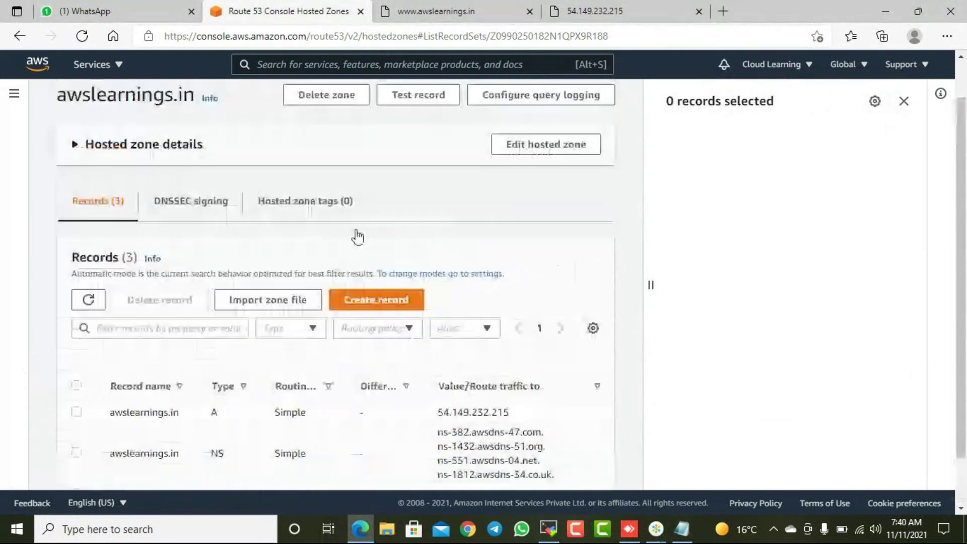
{"action": "scroll", "coordinate": [358, 237], "scroll_direction": "up", "scroll_amount": 1}
{"action": "left_click", "coordinate": [159, 104]}
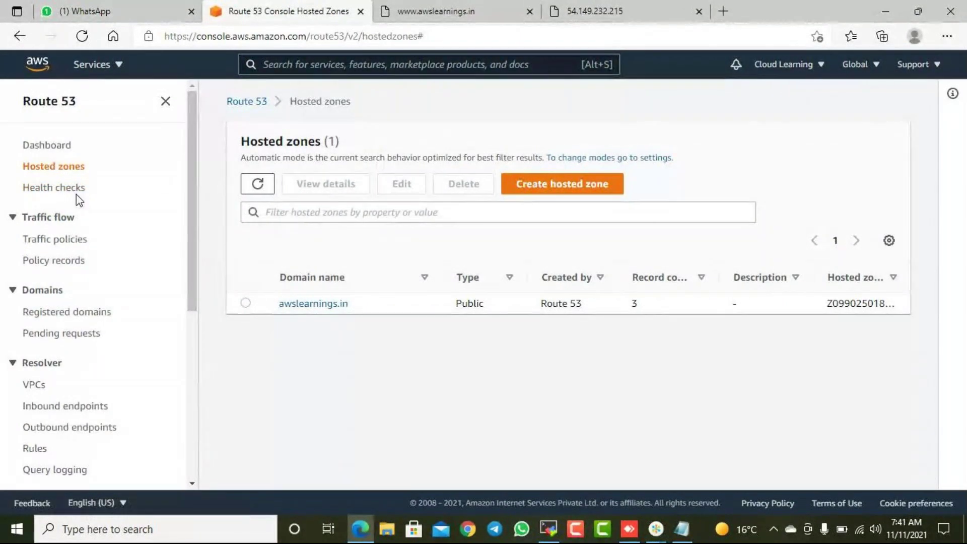
{"action": "scroll", "coordinate": [65, 206], "scroll_direction": "down", "scroll_amount": 5}
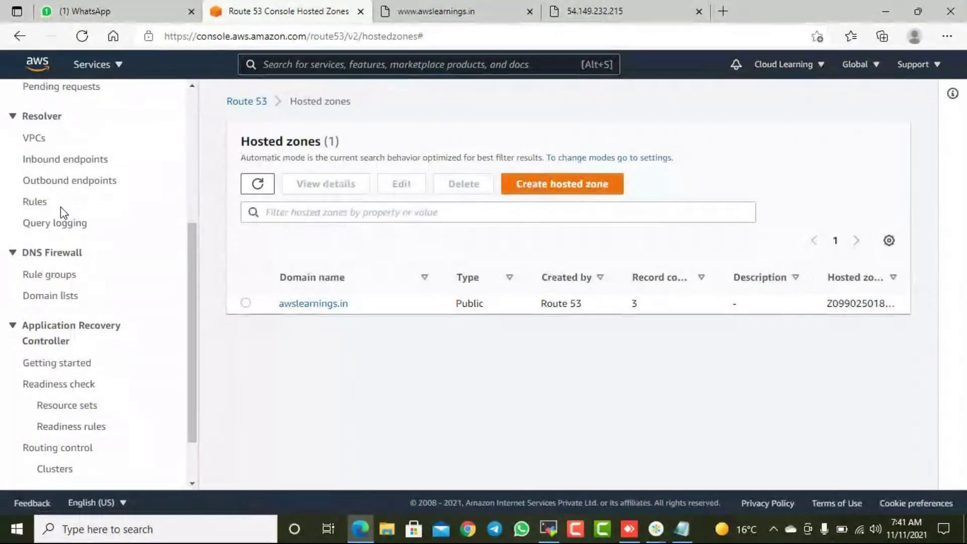
{"action": "scroll", "coordinate": [61, 208], "scroll_direction": "down", "scroll_amount": 1}
{"action": "scroll", "coordinate": [56, 206], "scroll_direction": "up", "scroll_amount": 2}
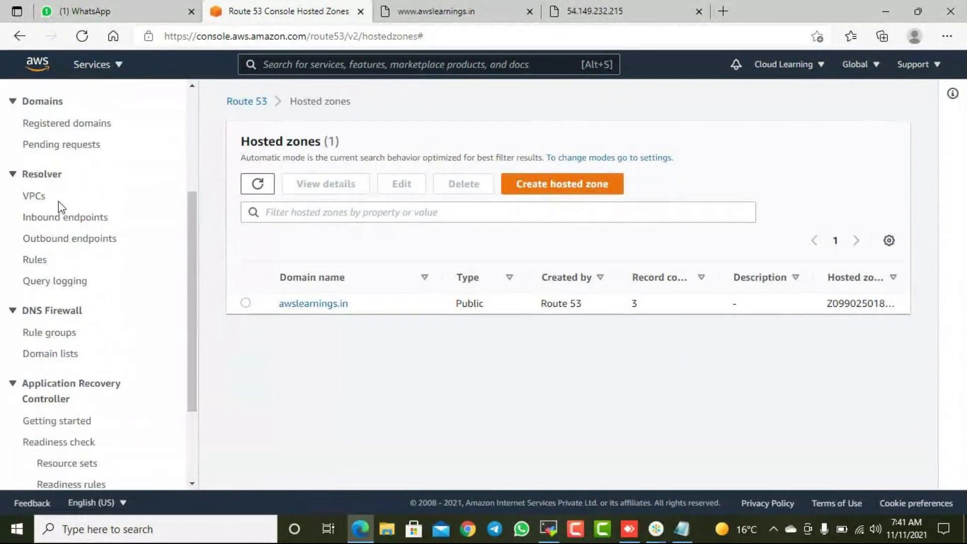
{"action": "scroll", "coordinate": [60, 204], "scroll_direction": "up", "scroll_amount": 3}
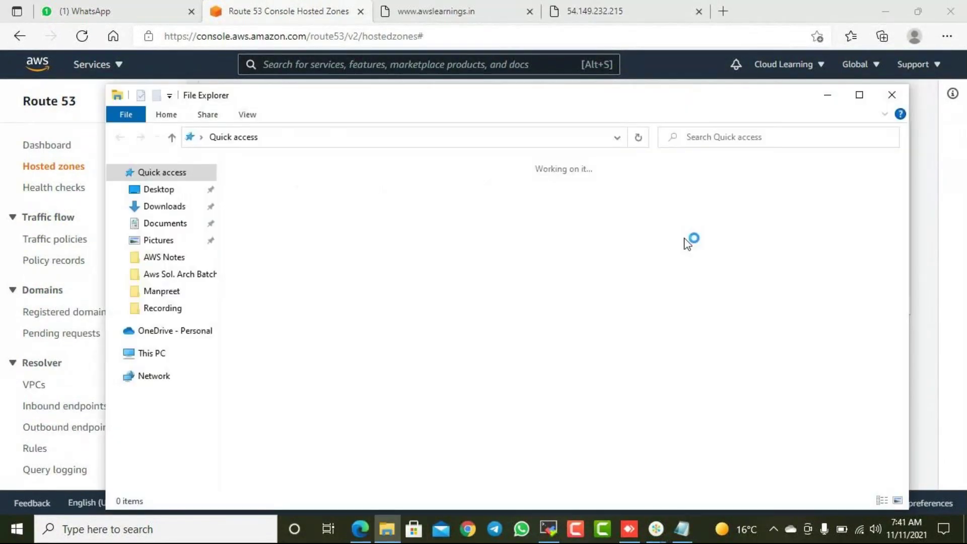
- Open 'AWS Solution Architect Associate Course - Topics details.pdf', minimize the reader, and close Explorer
{"action": "scroll", "coordinate": [343, 342], "scroll_direction": "down", "scroll_amount": 3}
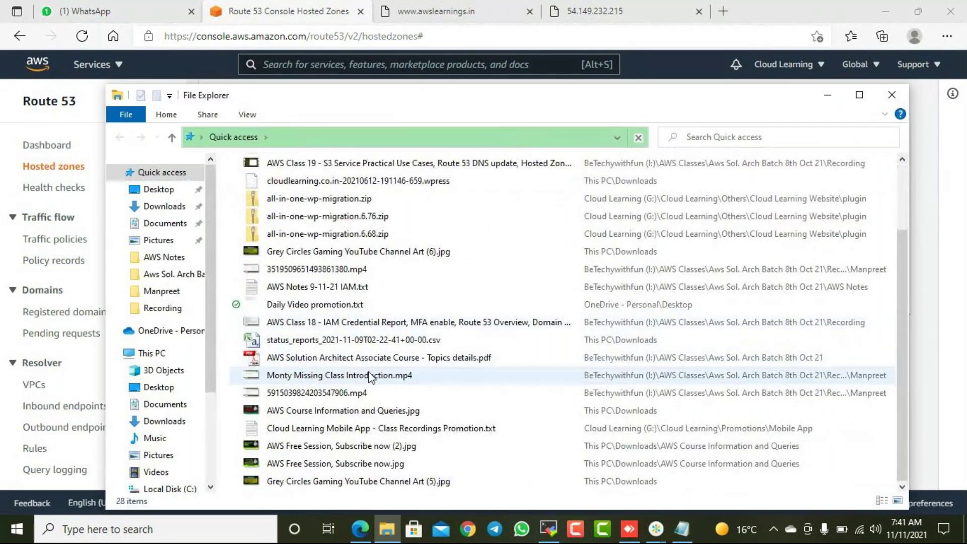
{"action": "double_click", "coordinate": [381, 364]}
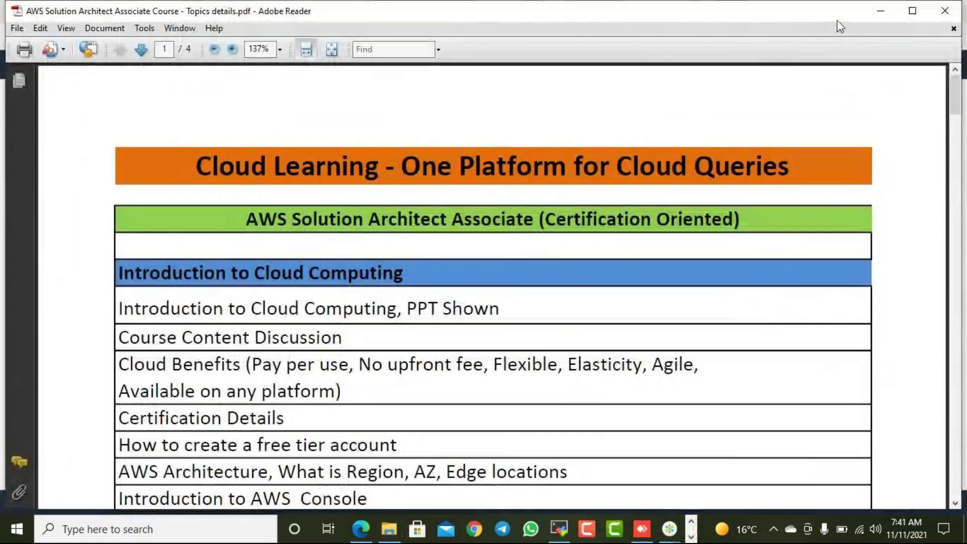
{"action": "left_click", "coordinate": [880, 12]}
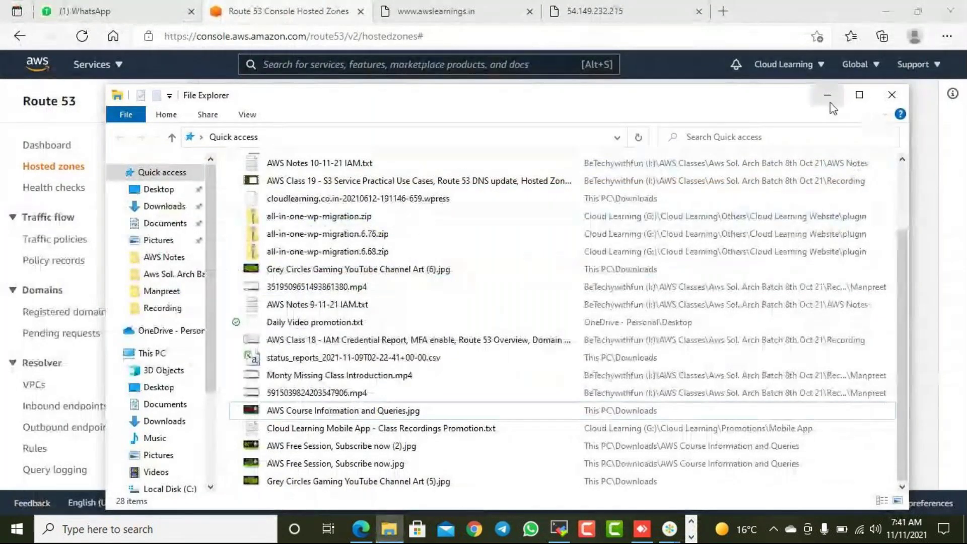
{"action": "scroll", "coordinate": [403, 338], "scroll_direction": "up", "scroll_amount": 5}
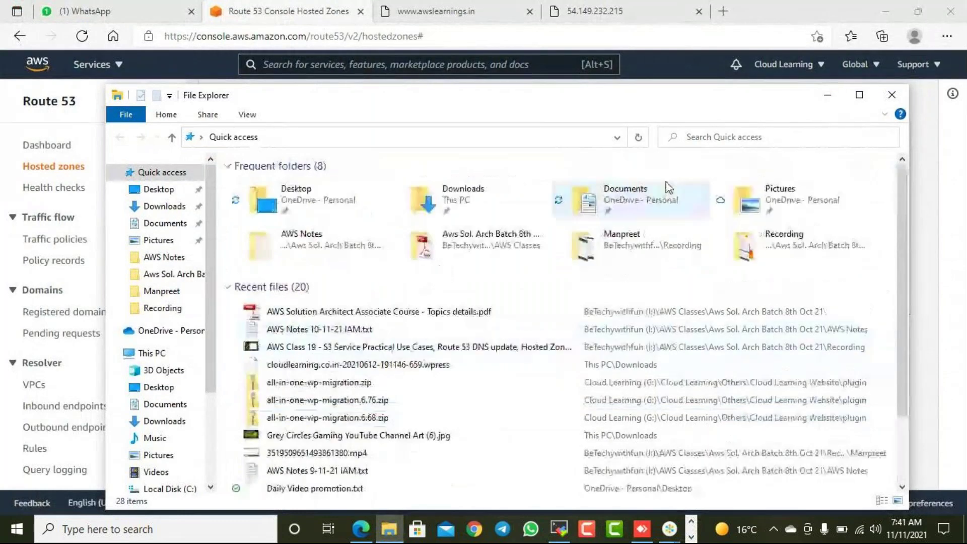
{"action": "left_click", "coordinate": [891, 95]}
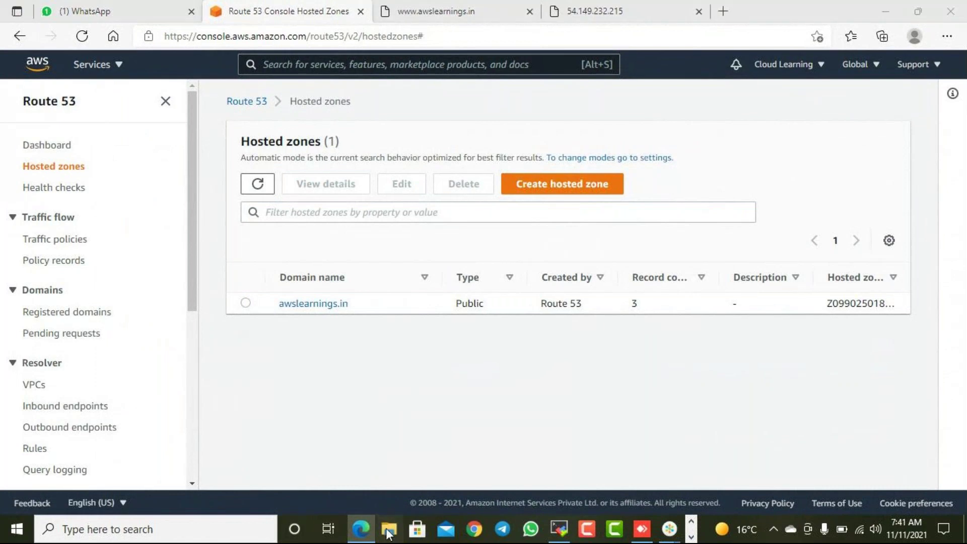
{"action": "key", "text": "super+e"}
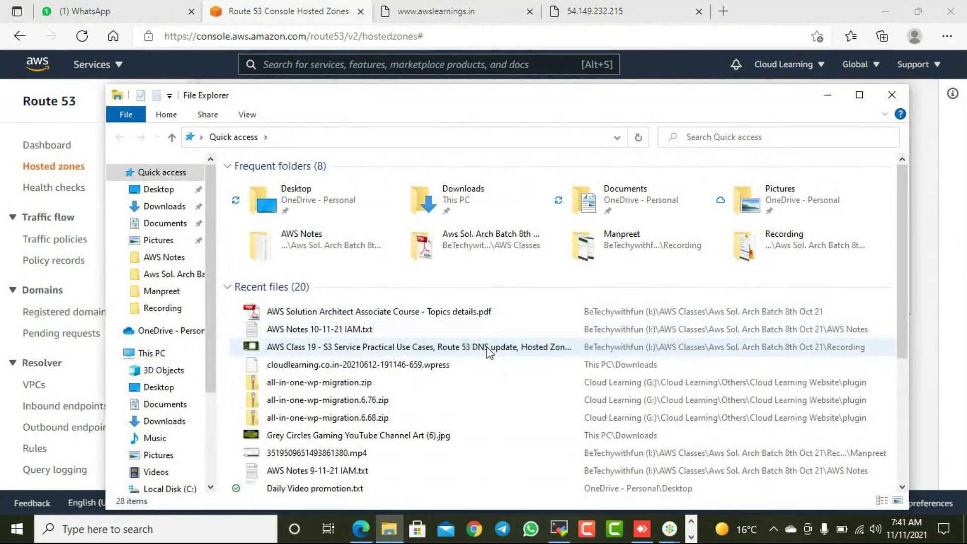
- Maximize File Explorer and briefly switch to the Route 53 page and back
{"action": "left_click", "coordinate": [858, 95]}
{"action": "scroll", "coordinate": [393, 319], "scroll_direction": "down", "scroll_amount": 2}
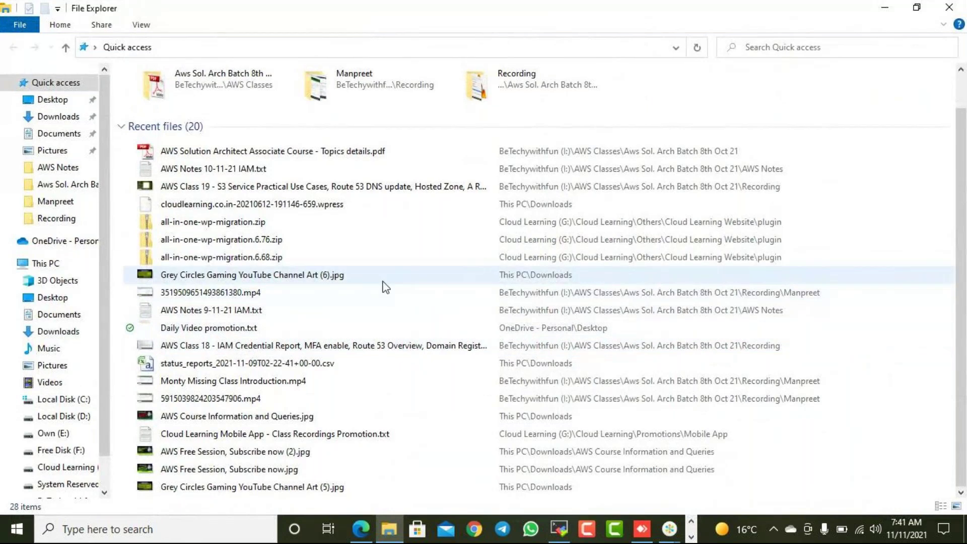
{"action": "scroll", "coordinate": [370, 281], "scroll_direction": "up", "scroll_amount": 2}
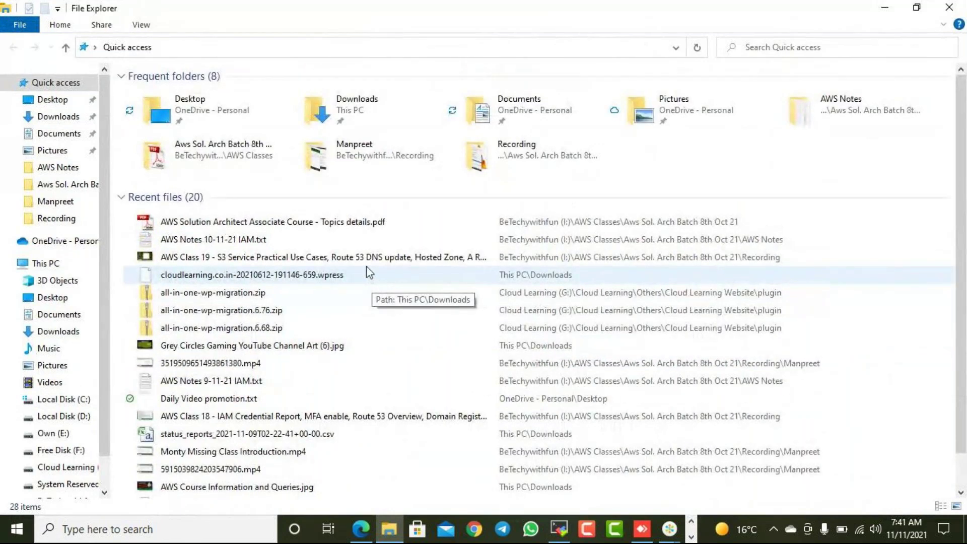
{"action": "left_click", "coordinate": [885, 7]}
{"action": "key", "text": "alt+Tab"}
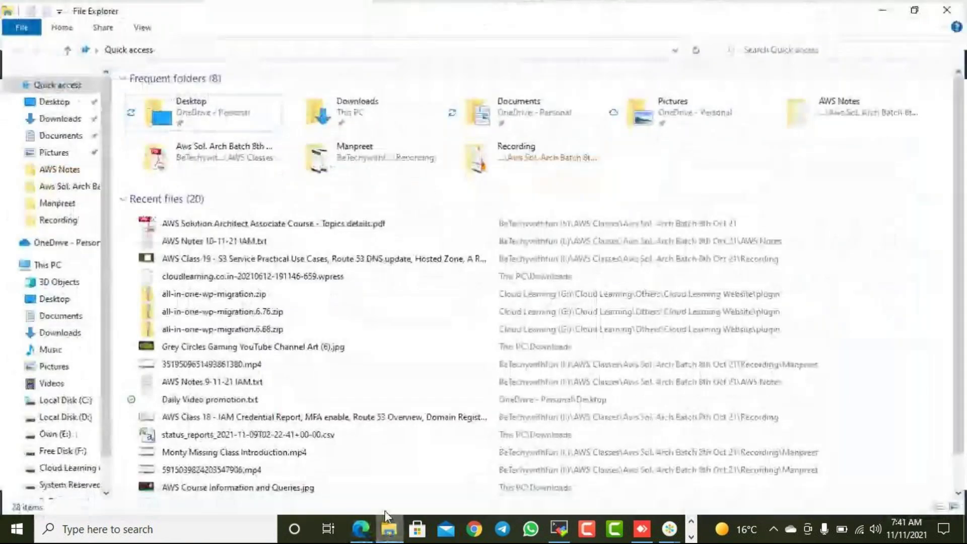
- Navigate to Aws Sol. Arch Batch 8th Oct 21 > PPT > AWS > Exam Tips, then minimize Explorer
{"action": "left_click", "coordinate": [46, 184]}
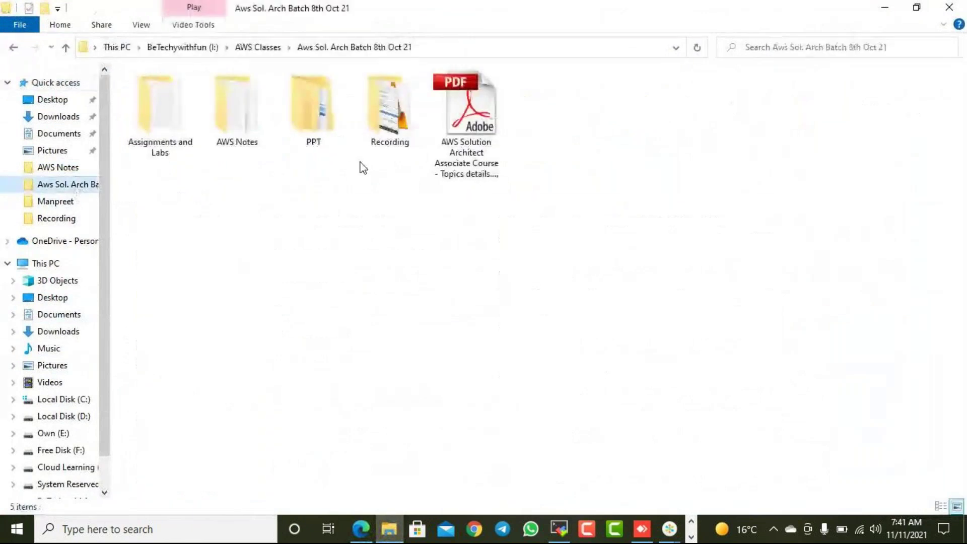
{"action": "double_click", "coordinate": [313, 116]}
{"action": "double_click", "coordinate": [144, 95]}
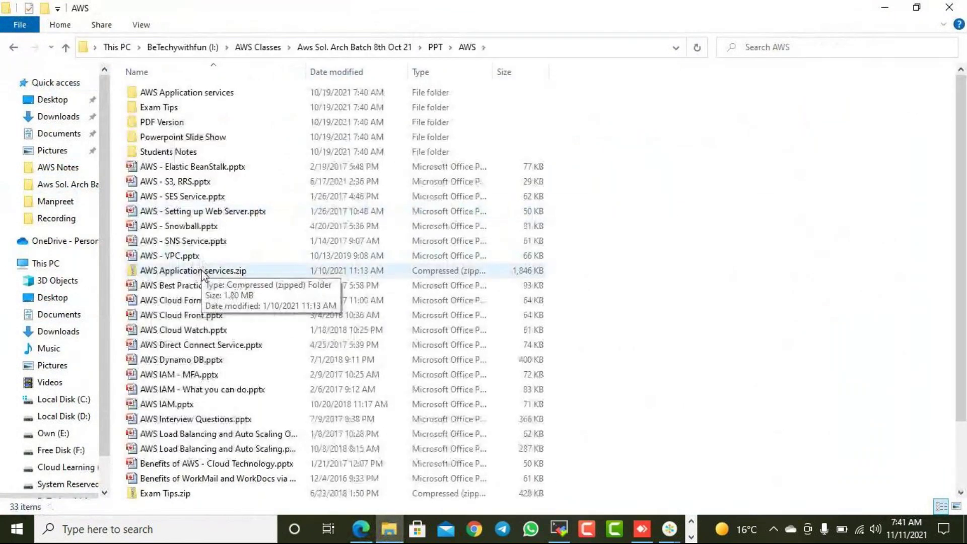
{"action": "scroll", "coordinate": [203, 281], "scroll_direction": "down", "scroll_amount": 1}
{"action": "scroll", "coordinate": [202, 281], "scroll_direction": "down", "scroll_amount": 1}
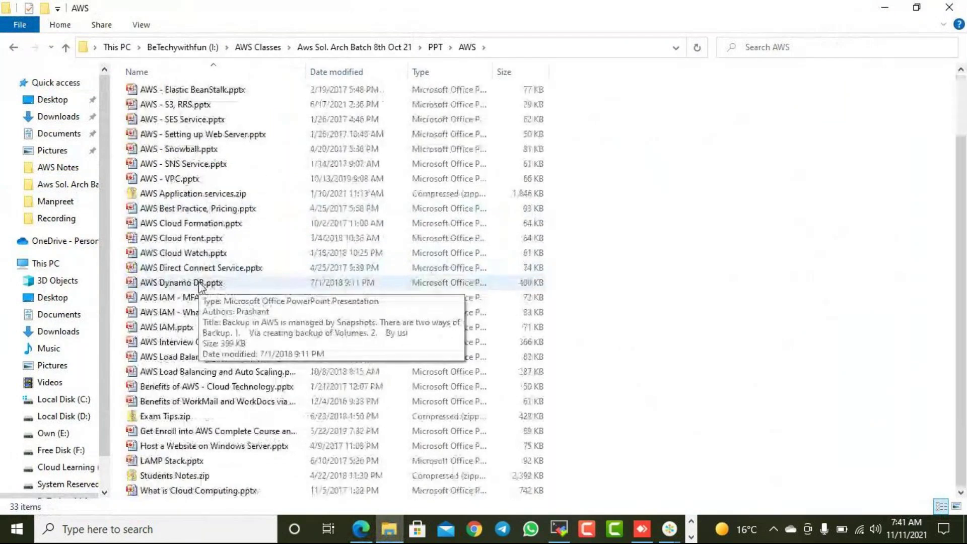
{"action": "scroll", "coordinate": [257, 184], "scroll_direction": "up", "scroll_amount": 2}
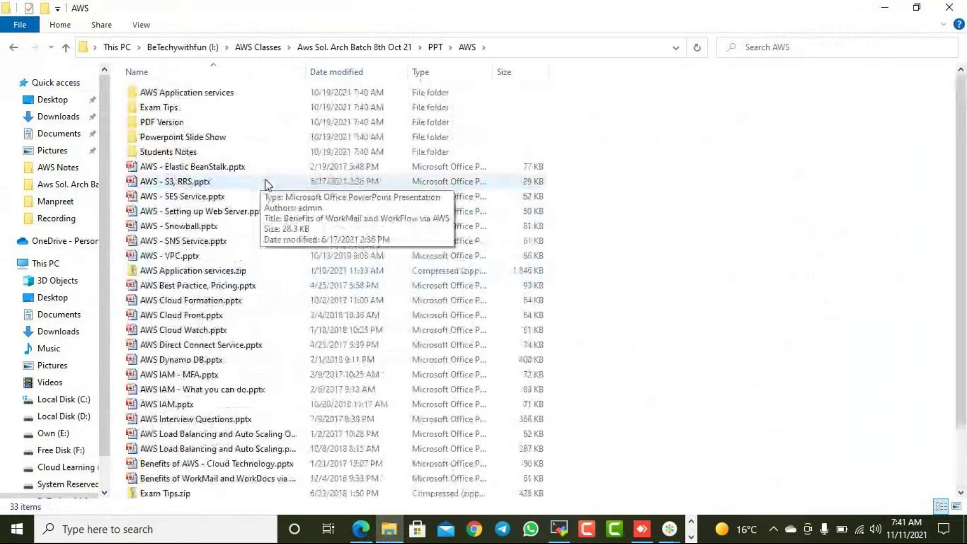
{"action": "double_click", "coordinate": [201, 107]}
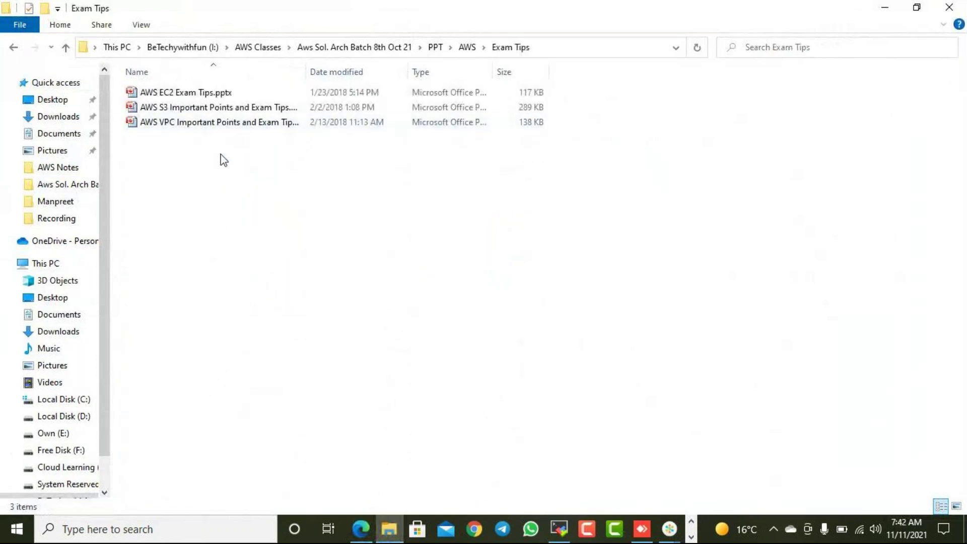
{"action": "left_click", "coordinate": [889, 9]}
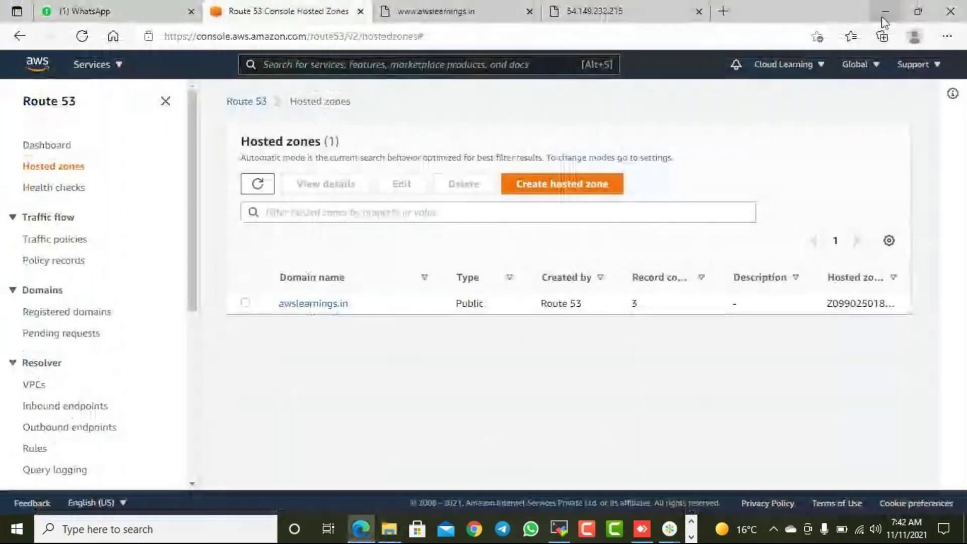
{"action": "left_click", "coordinate": [691, 536]}
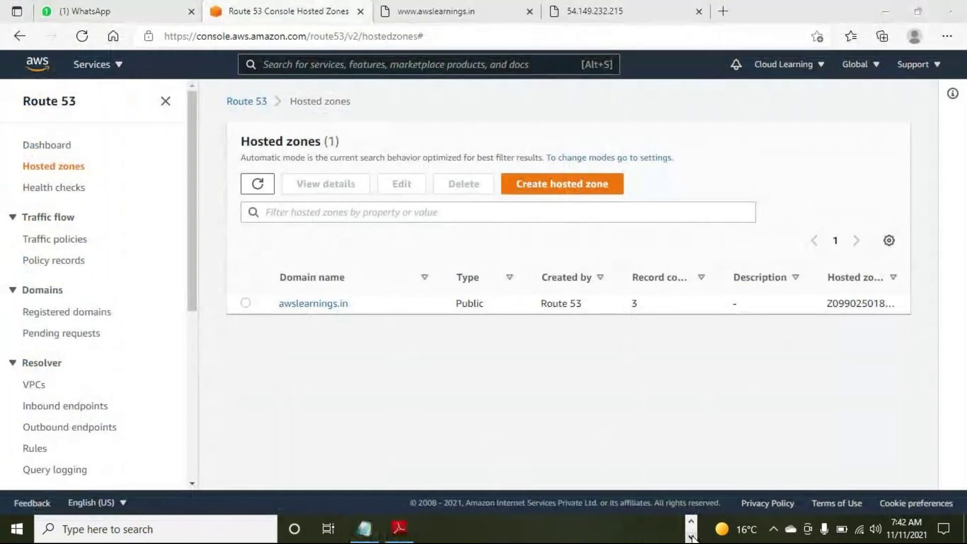
{"action": "left_click", "coordinate": [364, 529]}
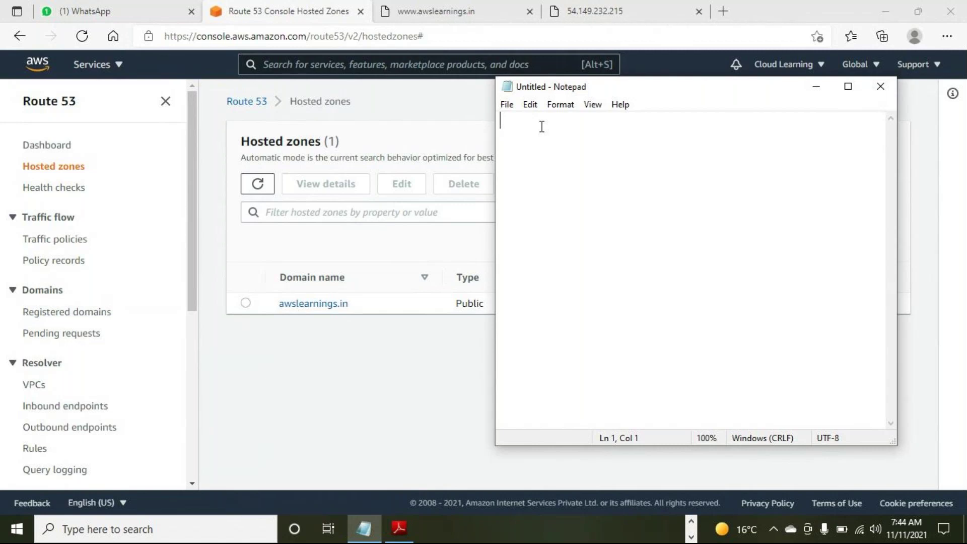
{"action": "left_click", "coordinate": [459, 16]}
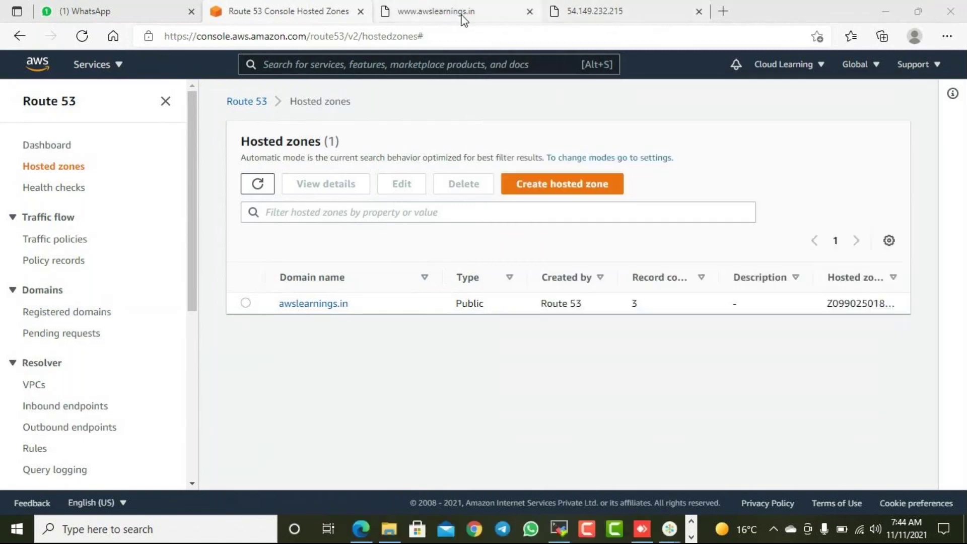
{"action": "left_click", "coordinate": [282, 17]}
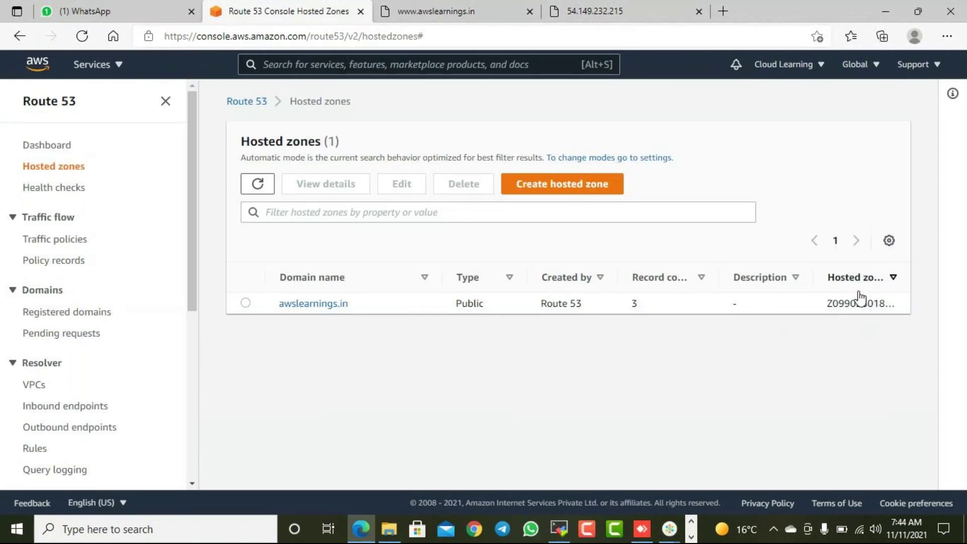
{"action": "left_click", "coordinate": [453, 15]}
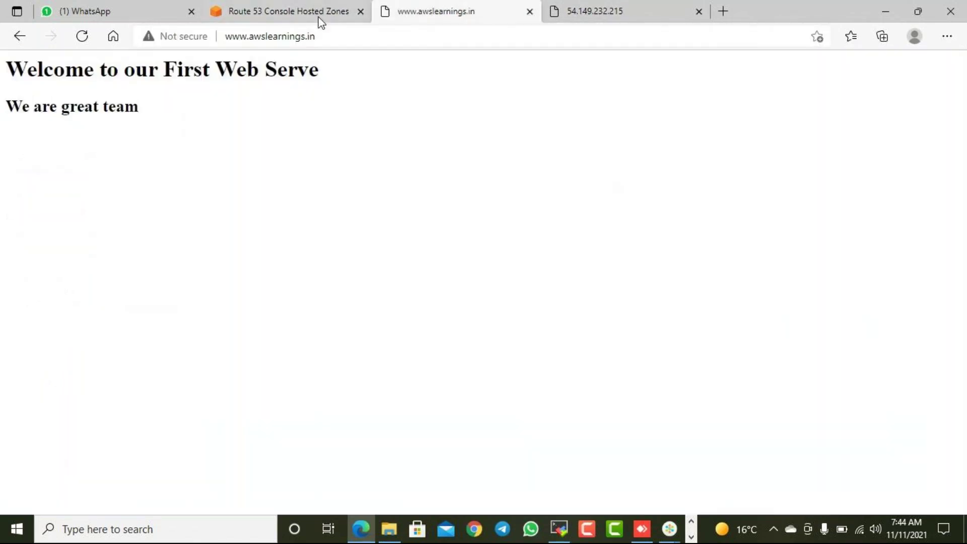
{"action": "left_click", "coordinate": [316, 21]}
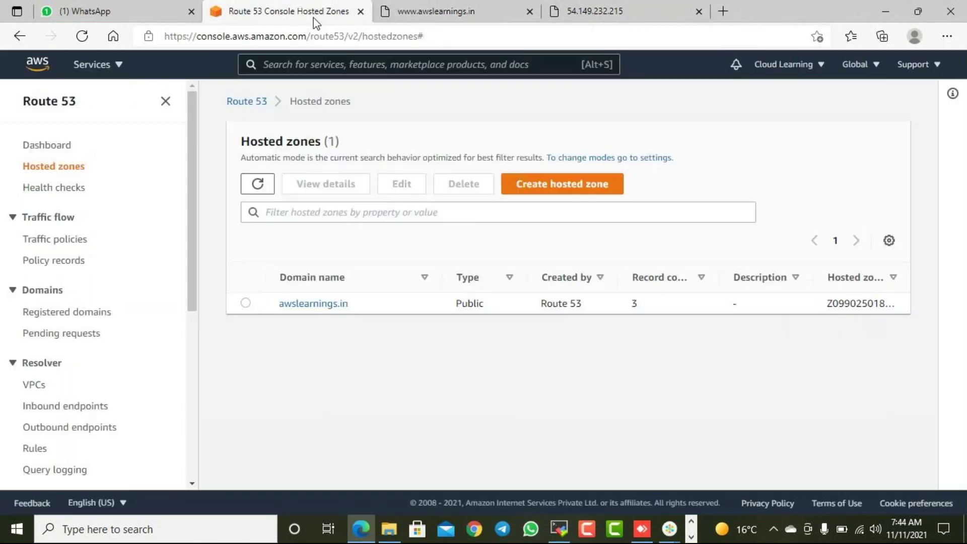
{"action": "left_click", "coordinate": [389, 528]}
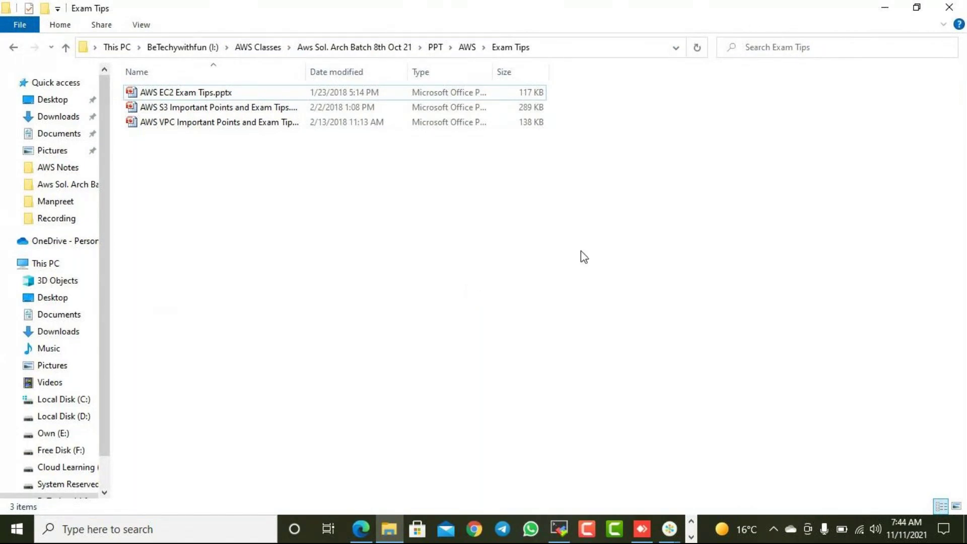
{"action": "left_click", "coordinate": [885, 8]}
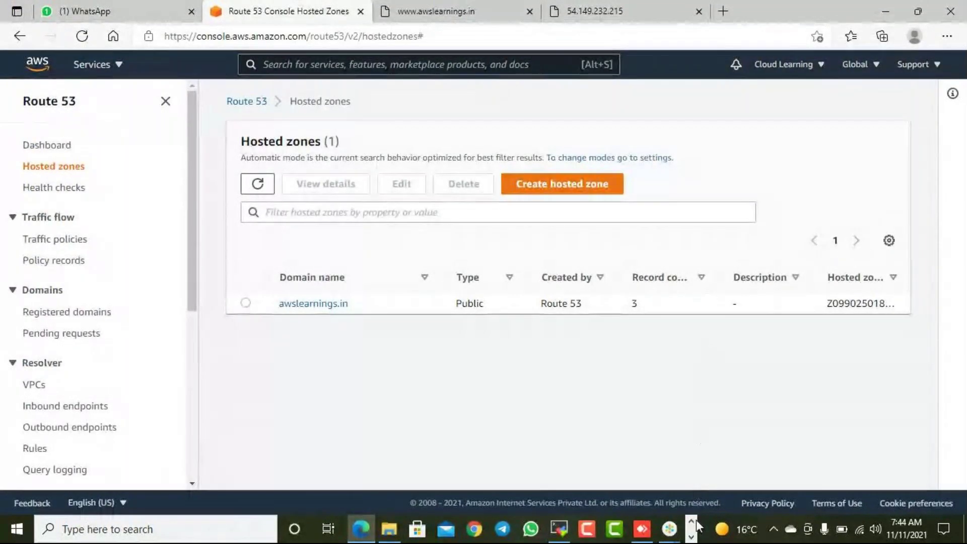
{"action": "left_click", "coordinate": [691, 536]}
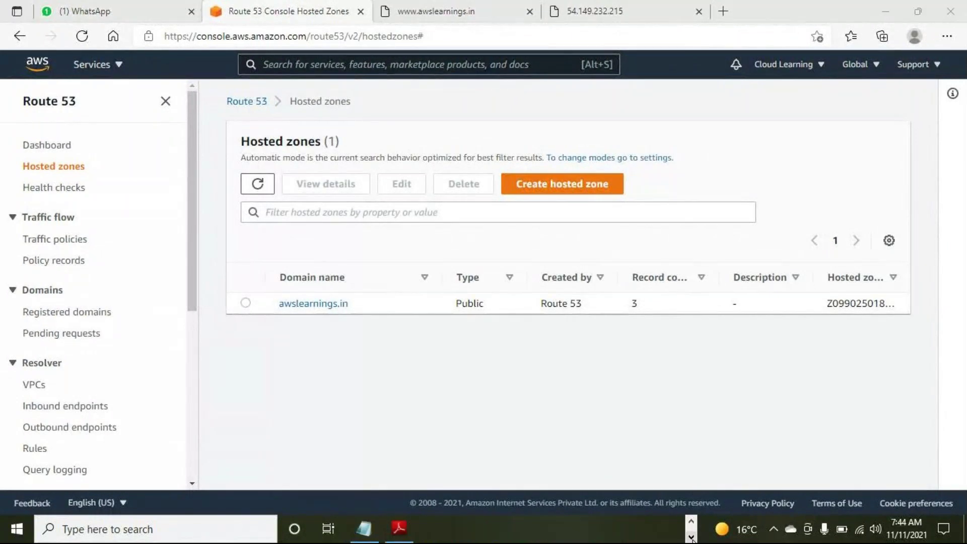
{"action": "left_click", "coordinate": [691, 520]}
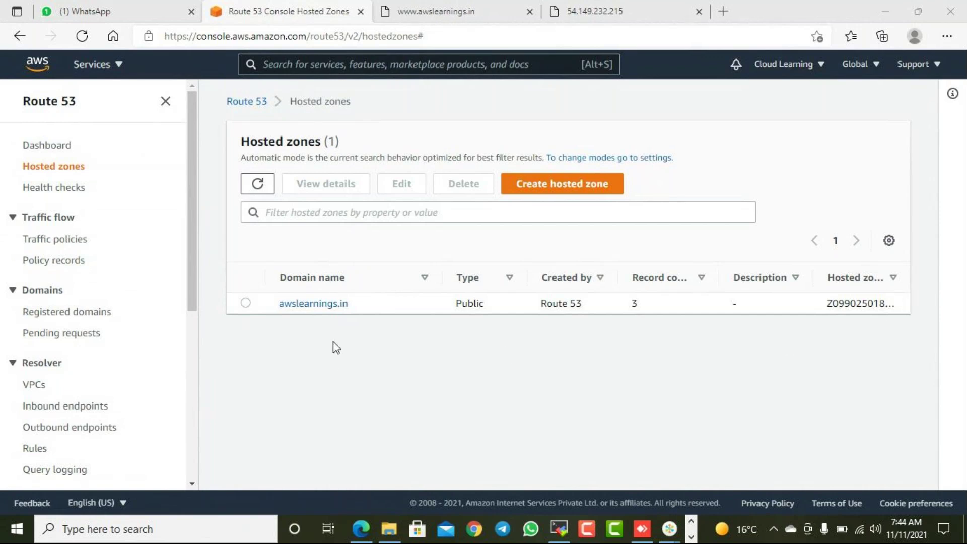
{"action": "left_click", "coordinate": [305, 307]}
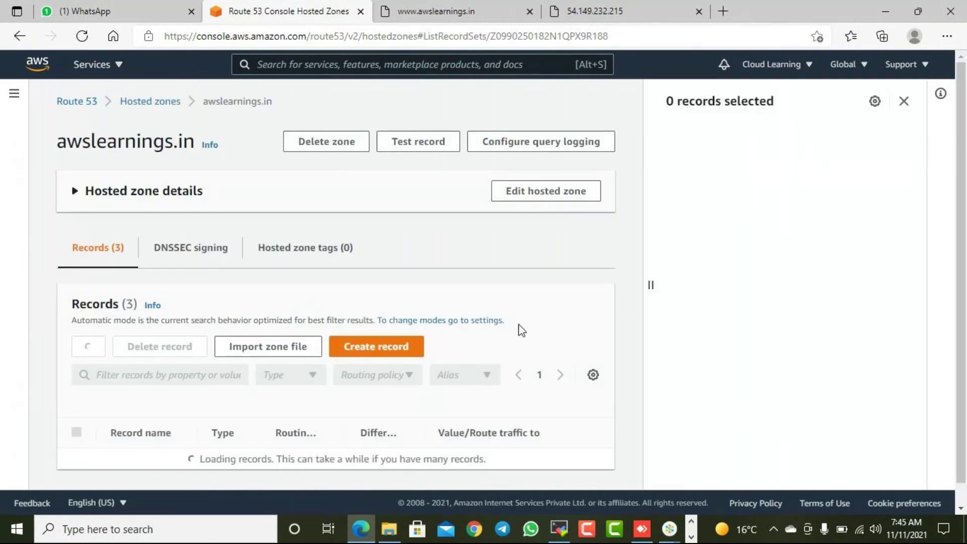
{"action": "scroll", "coordinate": [521, 329], "scroll_direction": "down", "scroll_amount": 2}
{"action": "scroll", "coordinate": [529, 330], "scroll_direction": "down", "scroll_amount": 1}
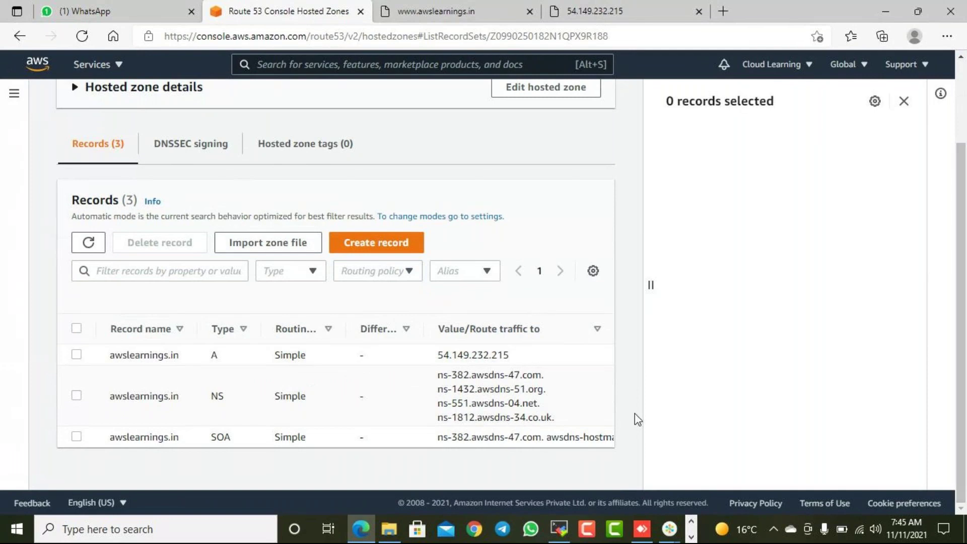
{"action": "scroll", "coordinate": [654, 322], "scroll_direction": "up", "scroll_amount": 2}
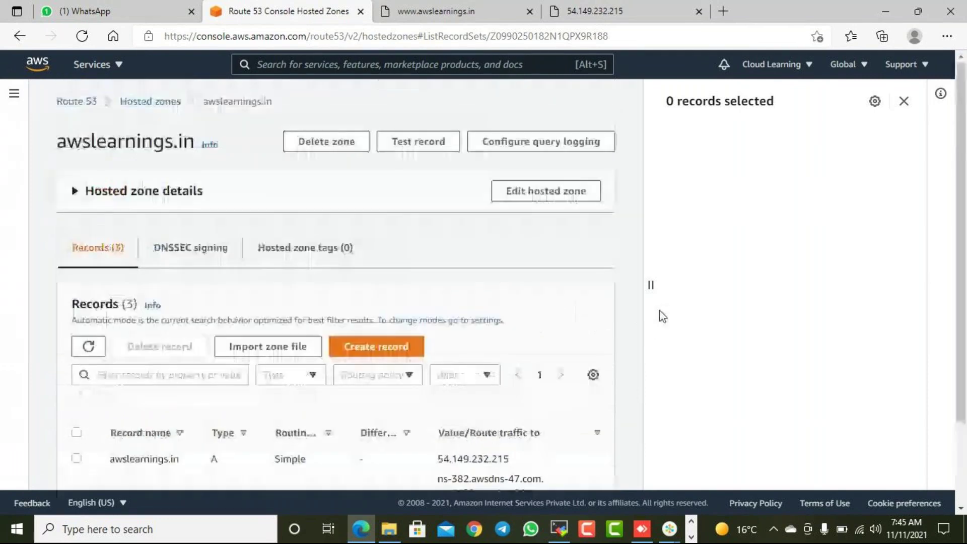
{"action": "left_click", "coordinate": [154, 103]}
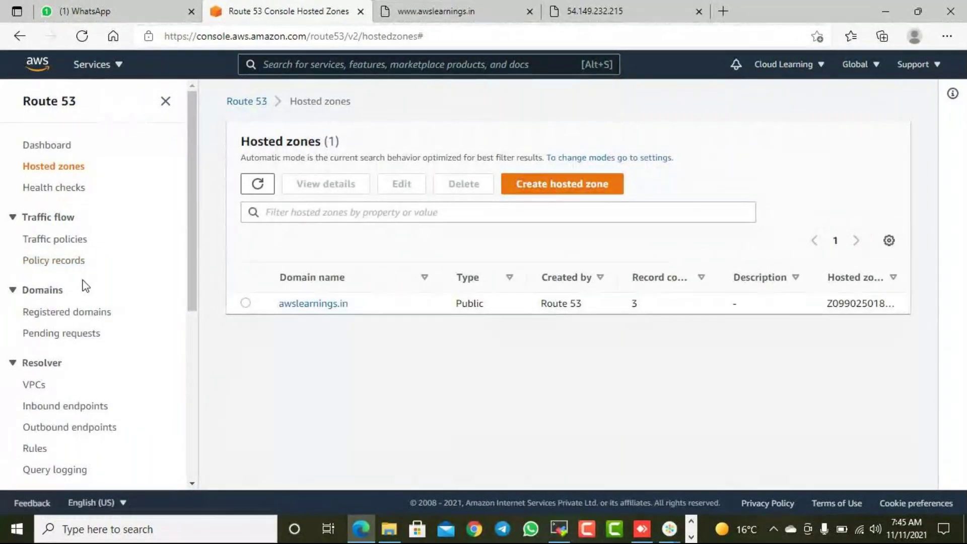
{"action": "left_click", "coordinate": [50, 194]}
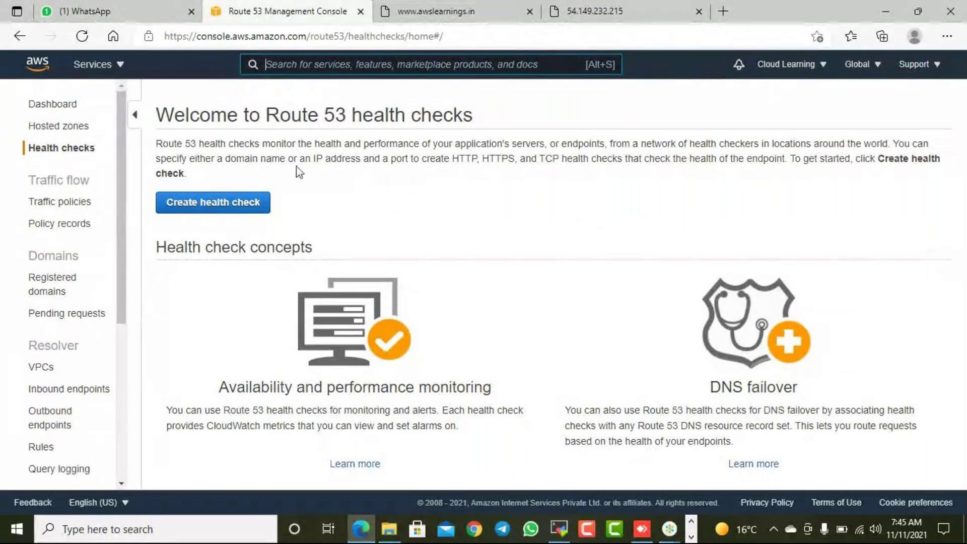
- Open Health checks from the Route 53 navigation pane
{"action": "left_click", "coordinate": [55, 152]}
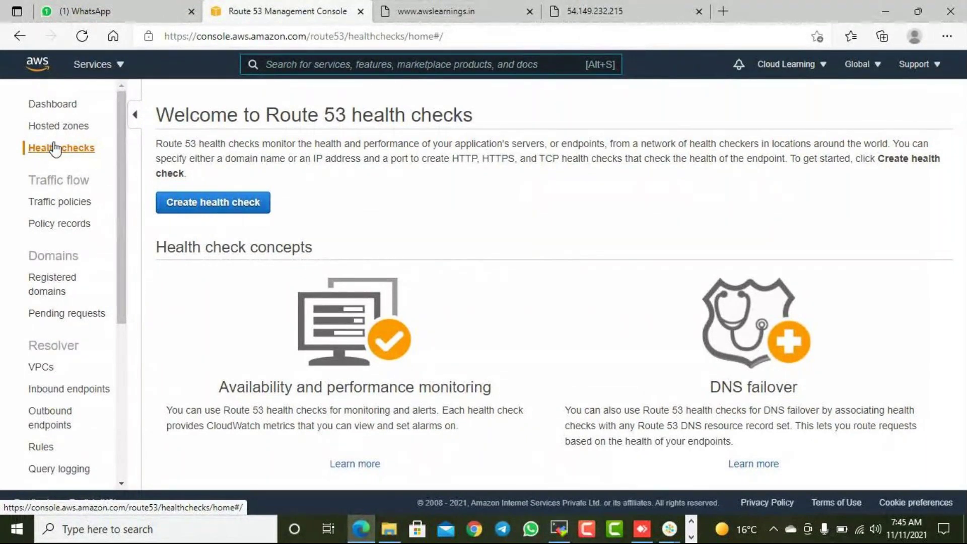
- Start a new health check and name it WebsiteHC
{"action": "left_click", "coordinate": [231, 210]}
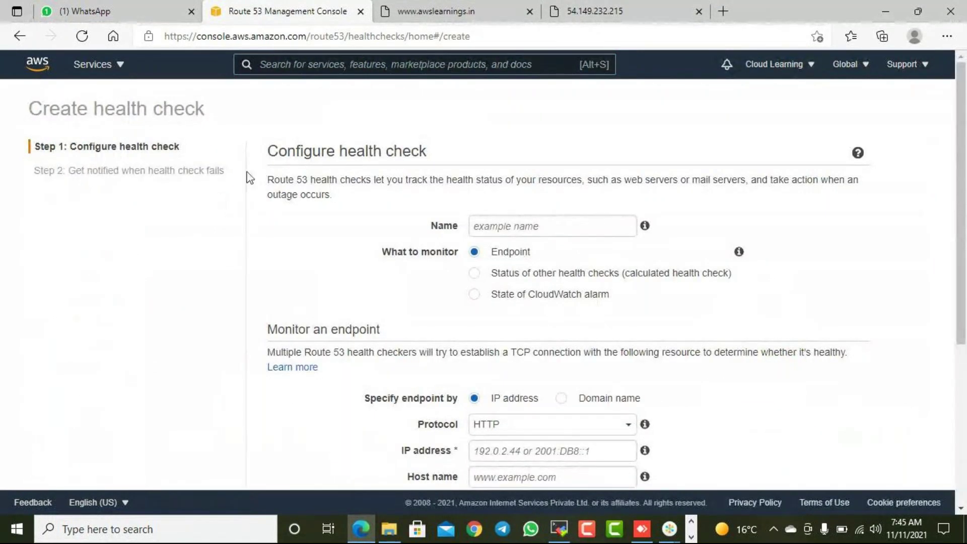
{"action": "scroll", "coordinate": [760, 292], "scroll_direction": "down", "scroll_amount": 5}
{"action": "scroll", "coordinate": [769, 316], "scroll_direction": "up", "scroll_amount": 5}
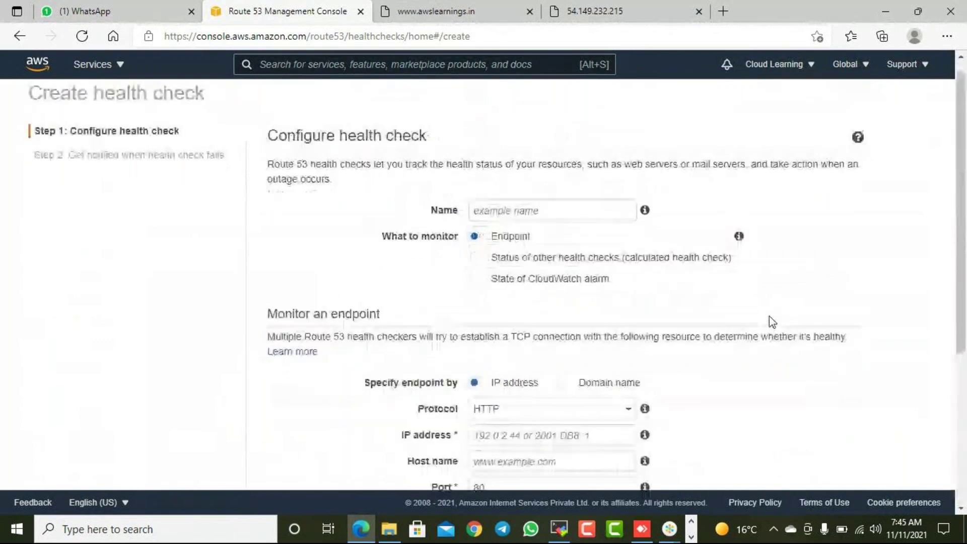
{"action": "left_click", "coordinate": [505, 225]}
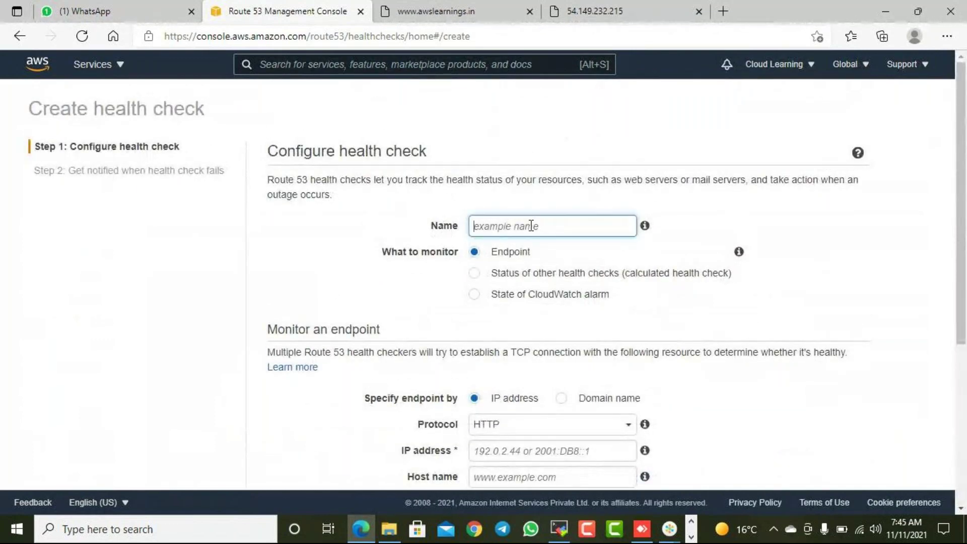
{"action": "type", "text": "Website"}
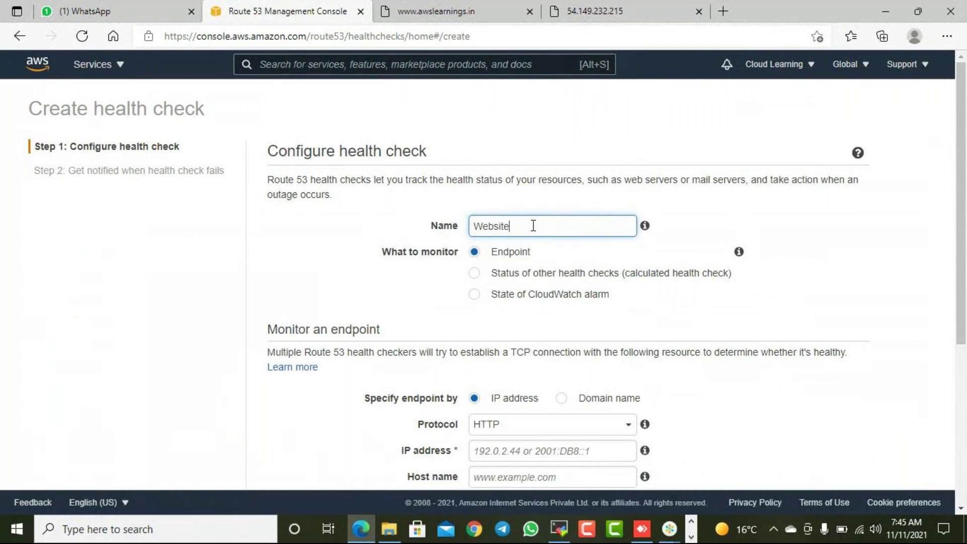
{"action": "type", "text": "HC"}
- Choose 'Status of other health checks (calculated health check)' and open the Health checks to monitor box
{"action": "left_click", "coordinate": [567, 279]}
{"action": "left_click", "coordinate": [567, 279]}
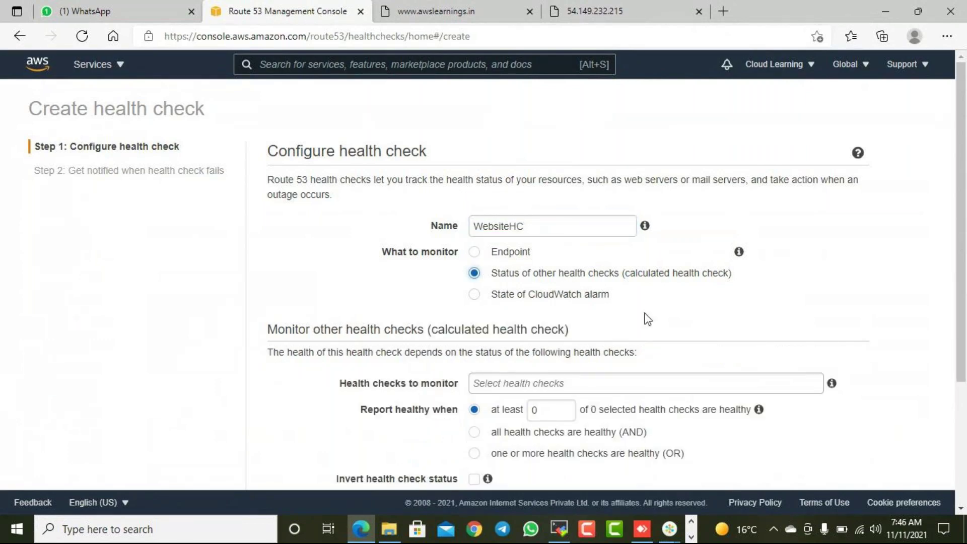
{"action": "scroll", "coordinate": [567, 279], "scroll_direction": "down", "scroll_amount": 2}
{"action": "left_click", "coordinate": [668, 313]}
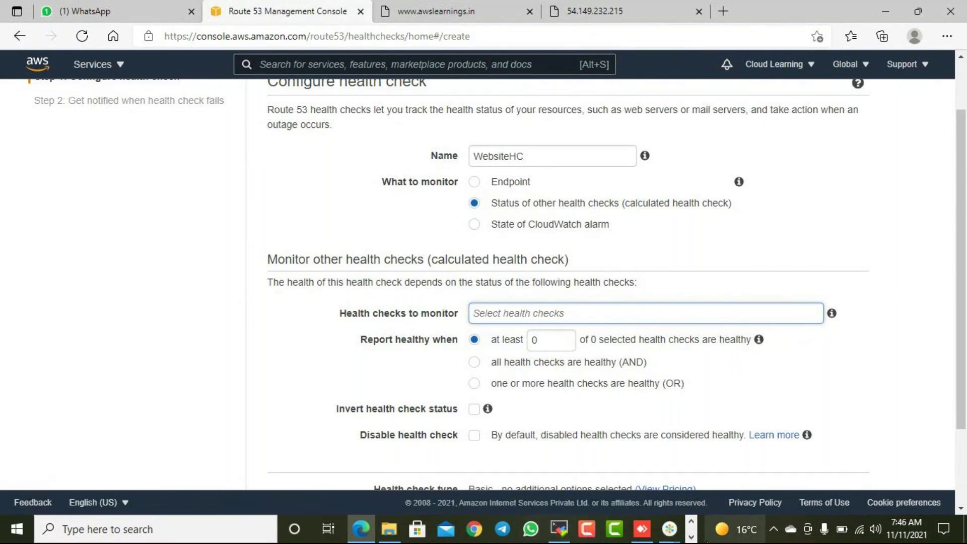
- Close the AnyDesk window and its popup, and bring up Notepad
{"action": "left_click", "coordinate": [690, 536]}
{"action": "left_click", "coordinate": [642, 529]}
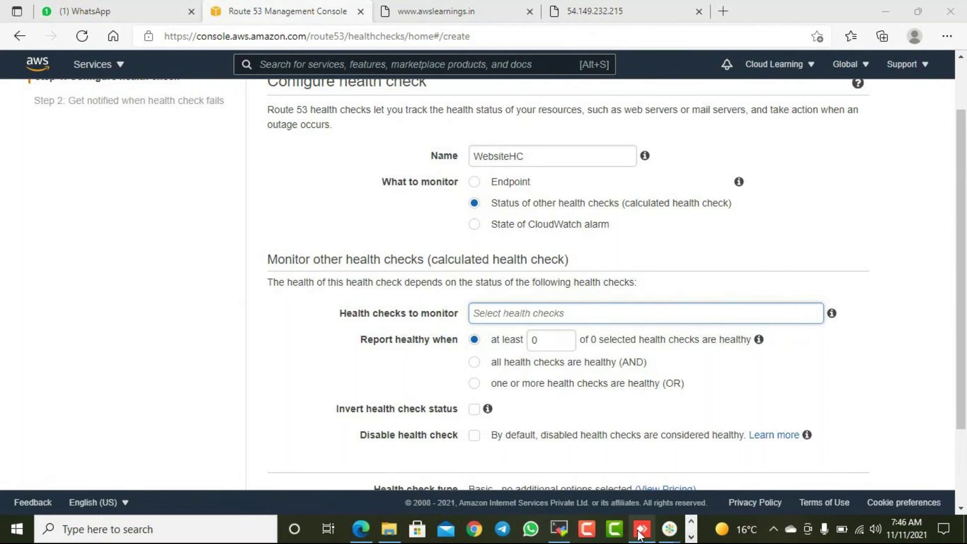
{"action": "left_click", "coordinate": [947, 15]}
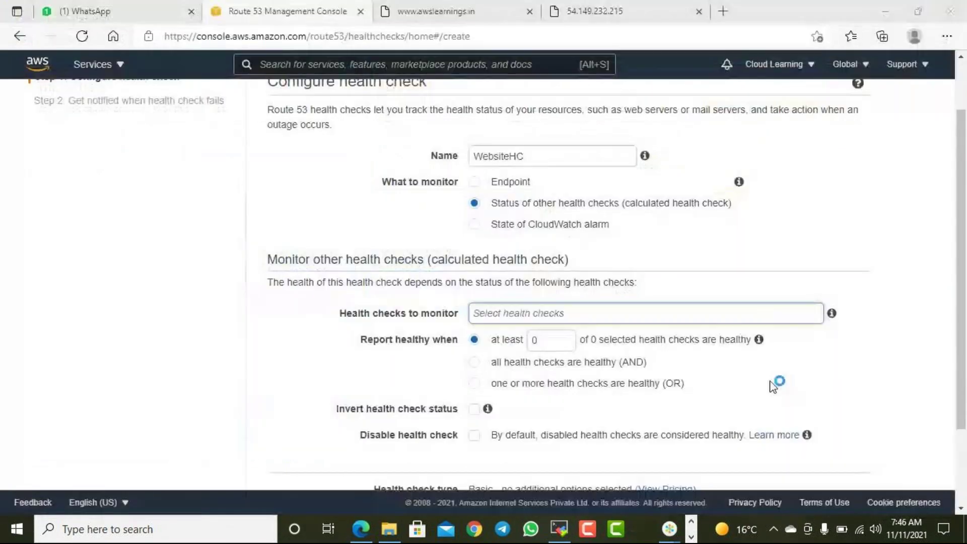
{"action": "left_click", "coordinate": [668, 529]}
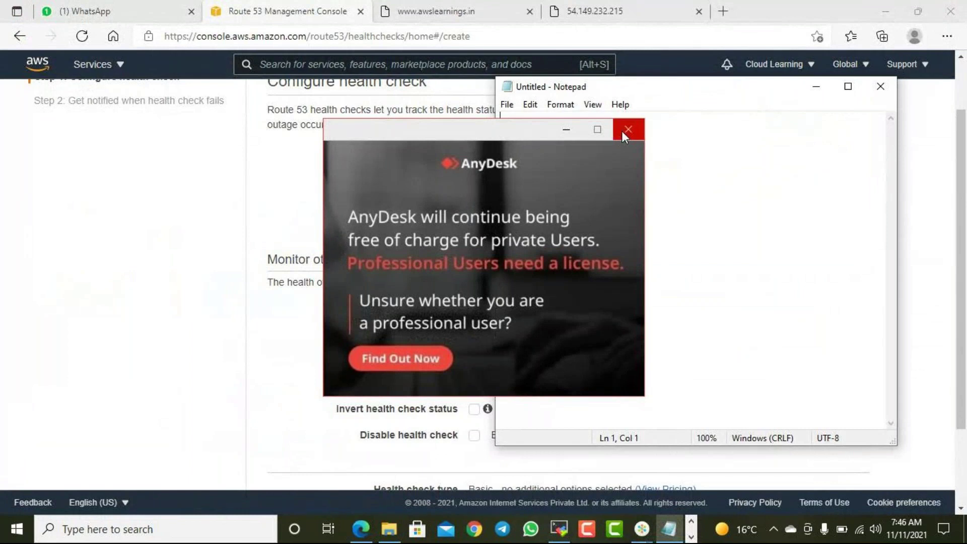
{"action": "left_click", "coordinate": [627, 129]}
- Write the note 'Cloud Watch is a monitoring Solution in AWS.' at the top
{"action": "left_click", "coordinate": [602, 150]}
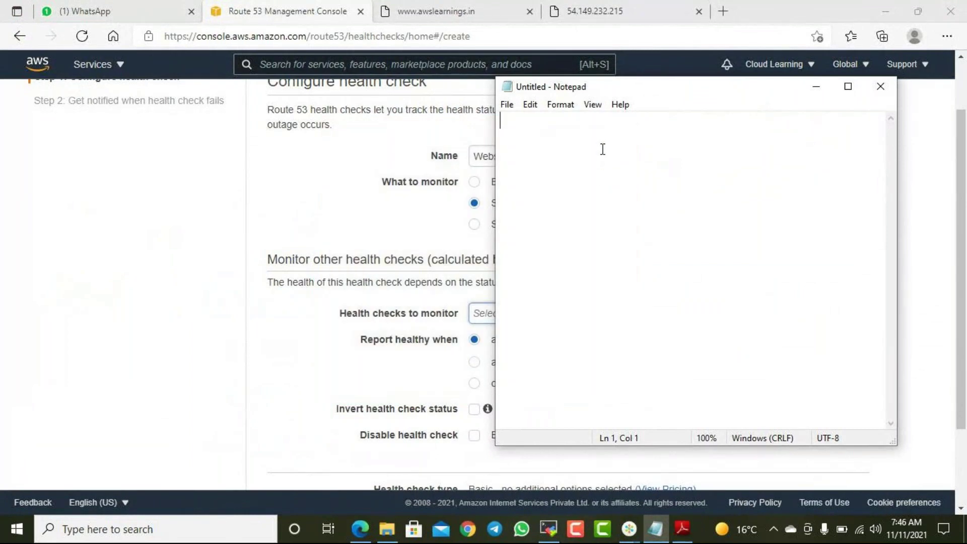
{"action": "type", "text": "It Montiro"}
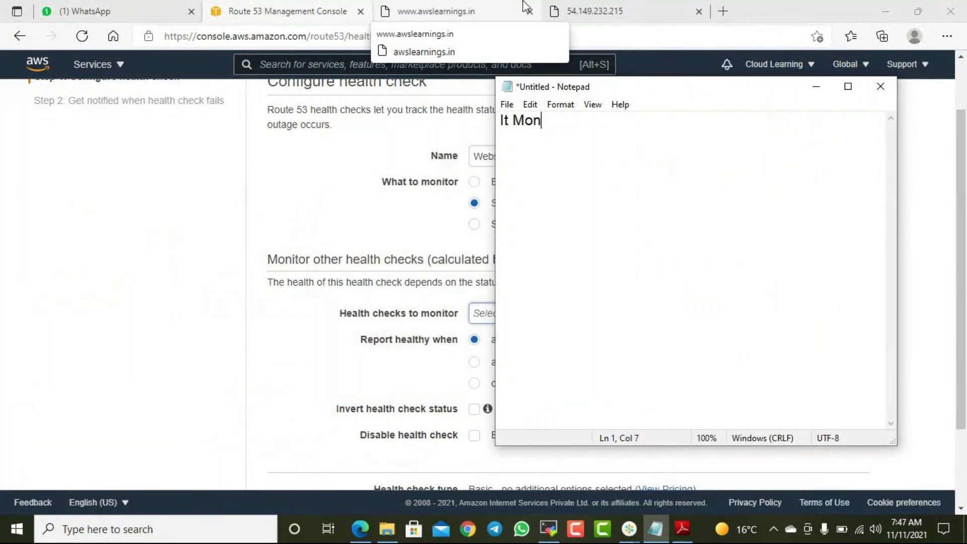
{"action": "key", "text": "BackSpace"}
{"action": "key", "text": "BackSpace"}
{"action": "type", "text": "tor"}
{"action": "key", "text": "Return"}
{"action": "key", "text": "Up"}
{"action": "key", "text": "Return"}
{"action": "key", "text": "Return"}
{"action": "key", "text": "Up"}
{"action": "key", "text": "Up"}
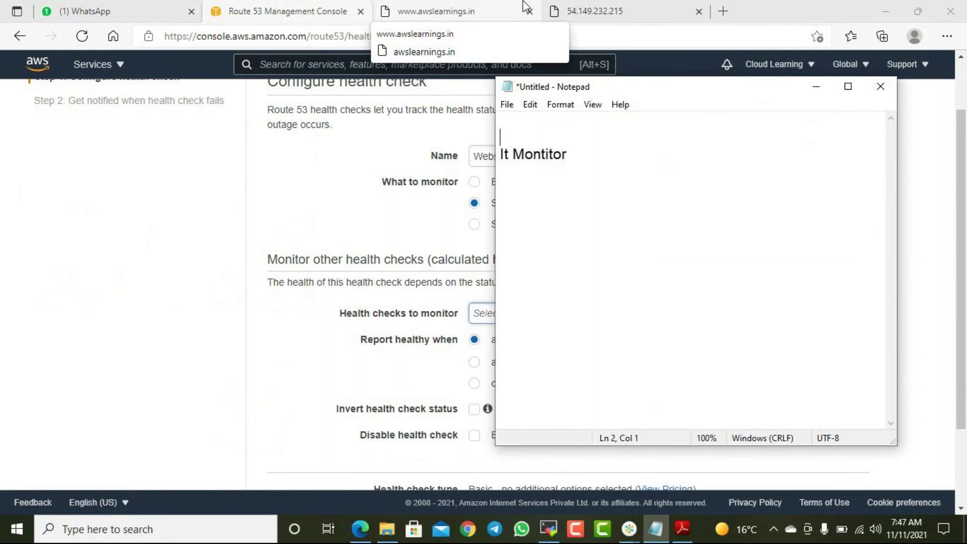
{"action": "type", "text": "Cloud Watch i"}
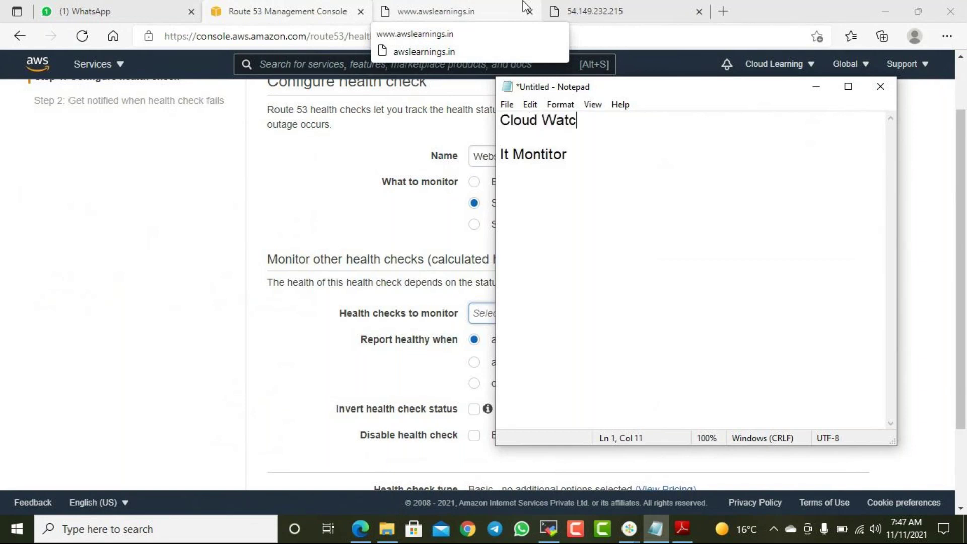
{"action": "key", "text": "BackSpace"}
{"action": "type", "text": "s a monitoring Solution in AWS."}
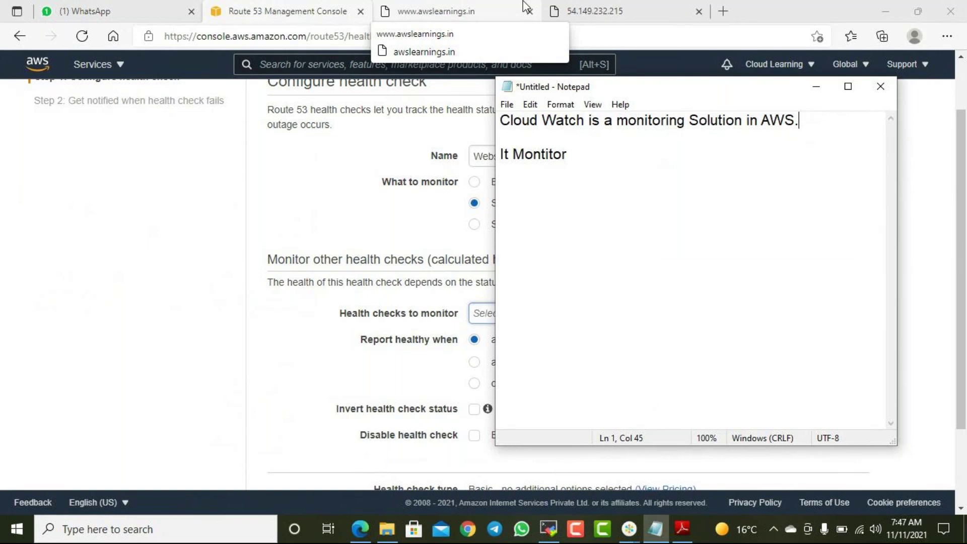
- Add 'Cloud Trail - used for logging all the events or activities happening in your aws account.'
{"action": "key", "text": "Return"}
{"action": "type", "text": "Cloud Trail - isl"}
{"action": "key", "text": "BackSpace"}
{"action": "type", "text": "used for log"}
{"action": "type", "text": "ging all "}
{"action": "type", "text": "the events "}
{"action": "type", "text": "or acti"}
{"action": "type", "text": "vities happening"}
{"action": "type", "text": " ei"}
{"action": "key", "text": "BackSpace"}
{"action": "key", "text": "BackSpace"}
{"action": "type", "text": "in your aws account."}
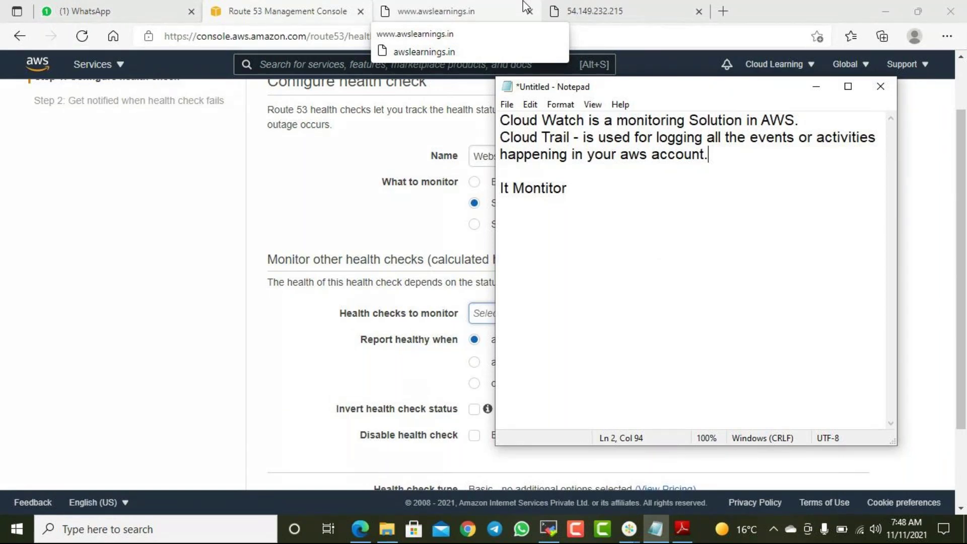
- Highlight 'Cloud Watch' in the notes, then return to the browser's health-check form
{"action": "left_click_drag", "start_coordinate": [584, 120], "coordinate": [502, 120]}
{"action": "left_click", "coordinate": [651, 154]}
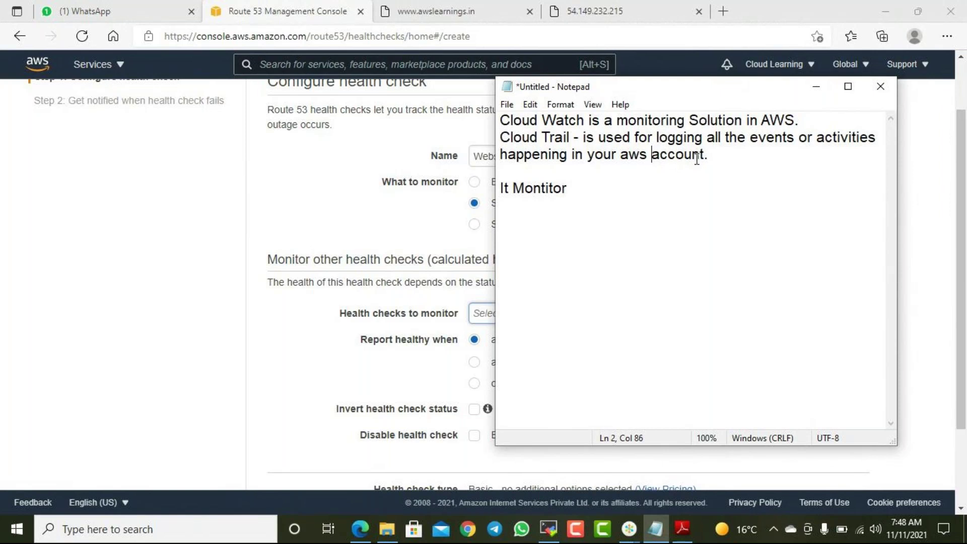
{"action": "left_click", "coordinate": [389, 226]}
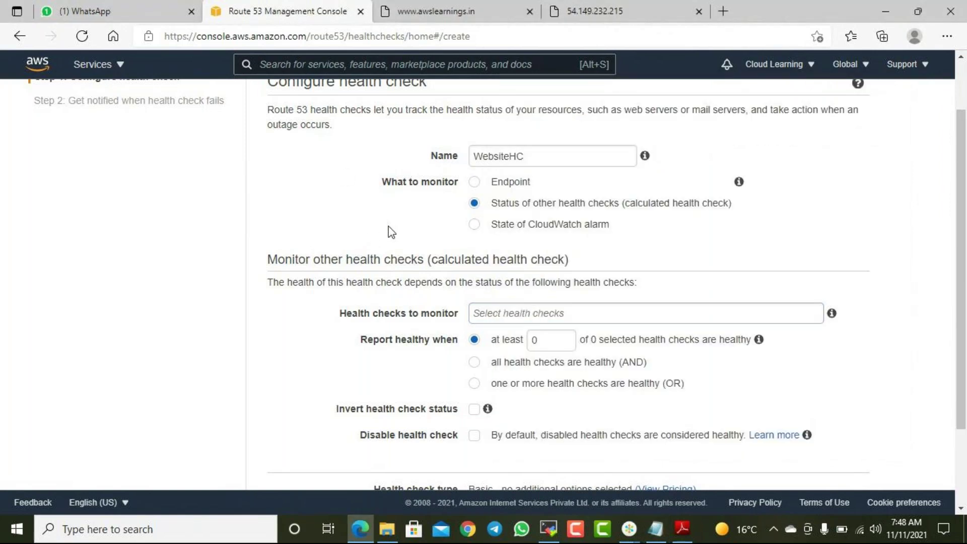
- Set What to monitor to Endpoint, specified by IP address over HTTP port 80
{"action": "left_click", "coordinate": [476, 225]}
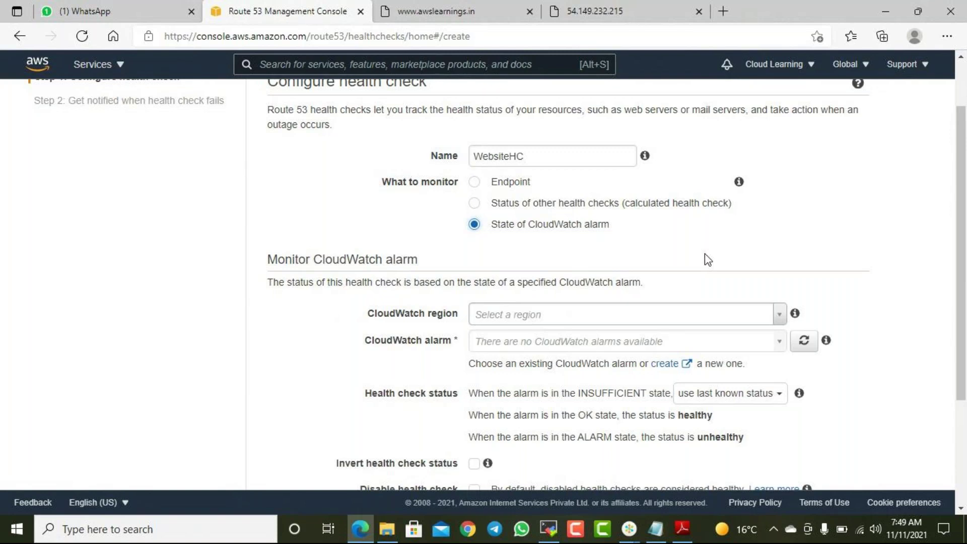
{"action": "left_click", "coordinate": [503, 185]}
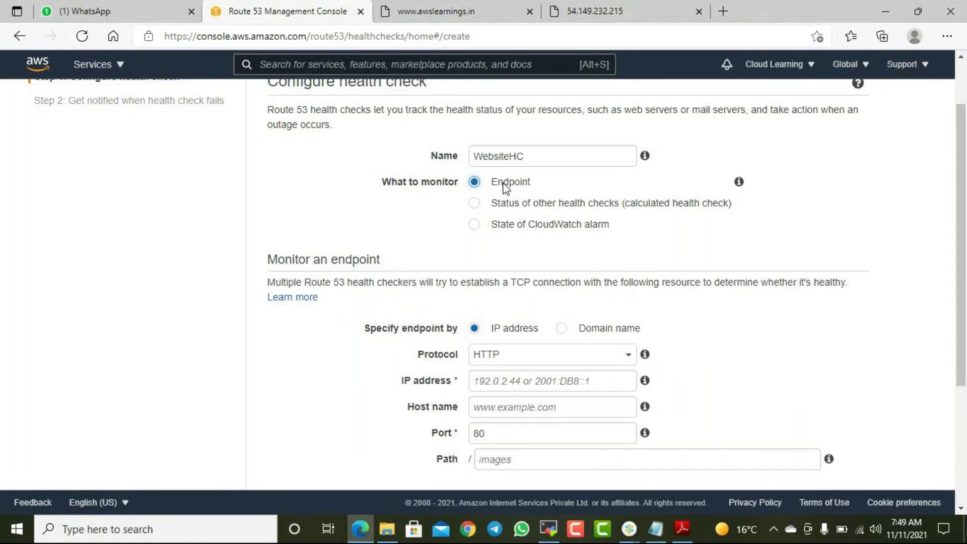
{"action": "scroll", "coordinate": [496, 199], "scroll_direction": "down", "scroll_amount": 2}
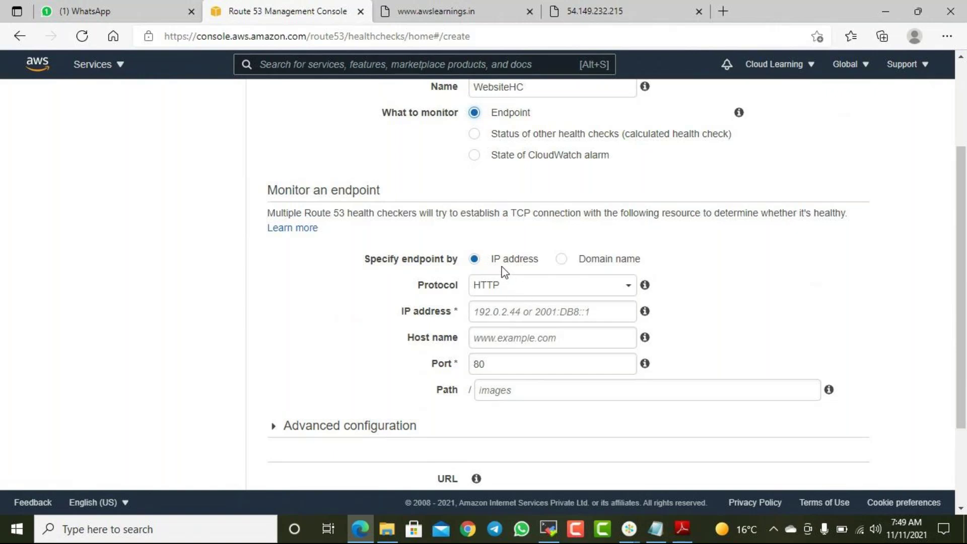
{"action": "left_click", "coordinate": [560, 260]}
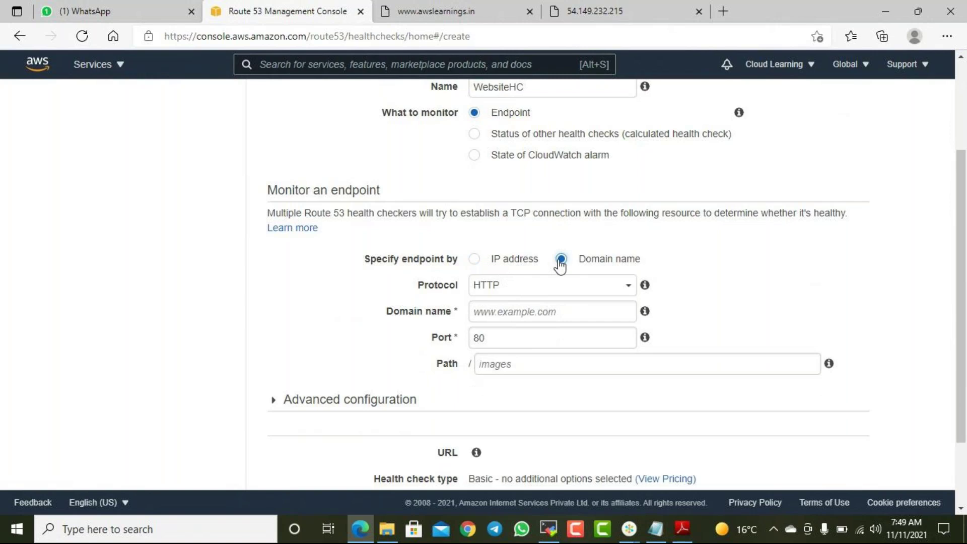
{"action": "left_click", "coordinate": [514, 259]}
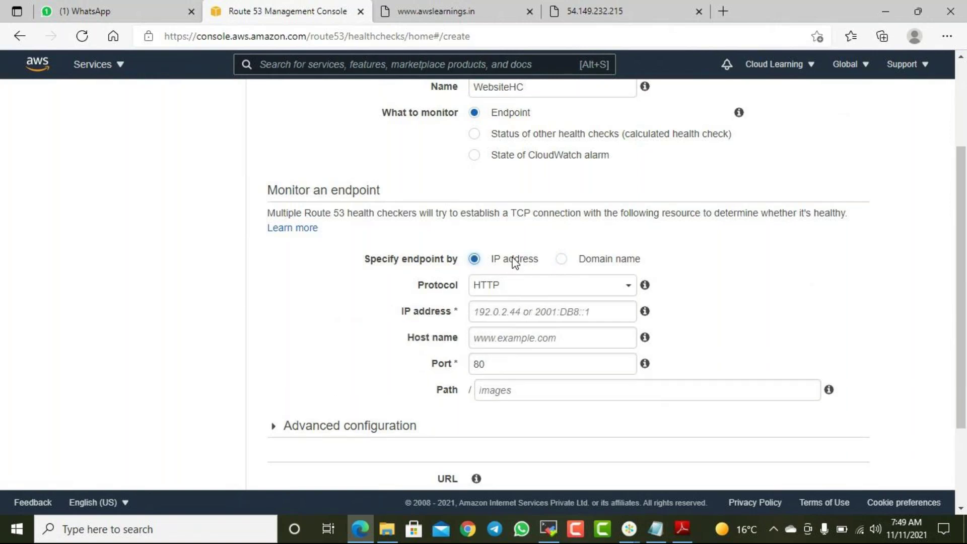
- Copy the web server's address from its tab and enter 54.149.232.215 as the endpoint IP
{"action": "left_click", "coordinate": [584, 11]}
{"action": "left_click", "coordinate": [308, 36]}
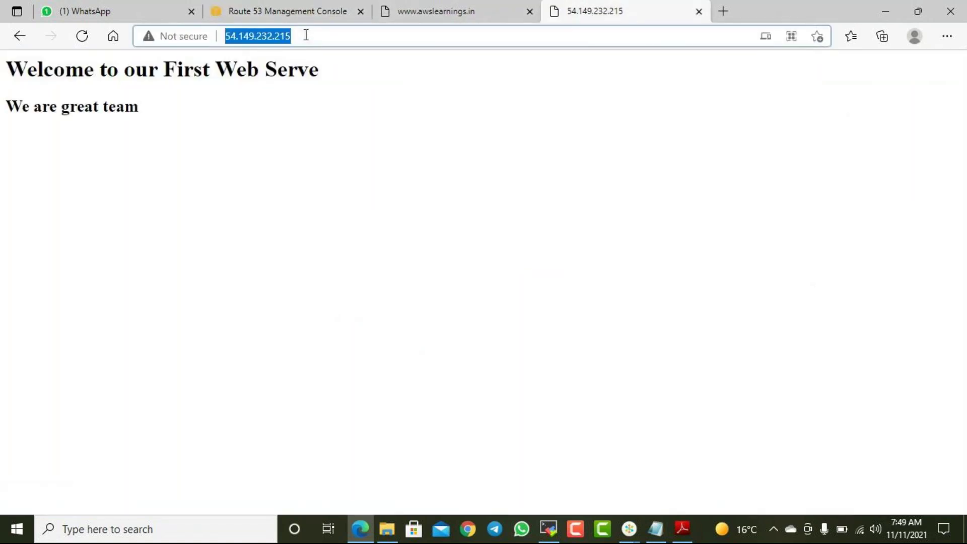
{"action": "right_click", "coordinate": [259, 41]}
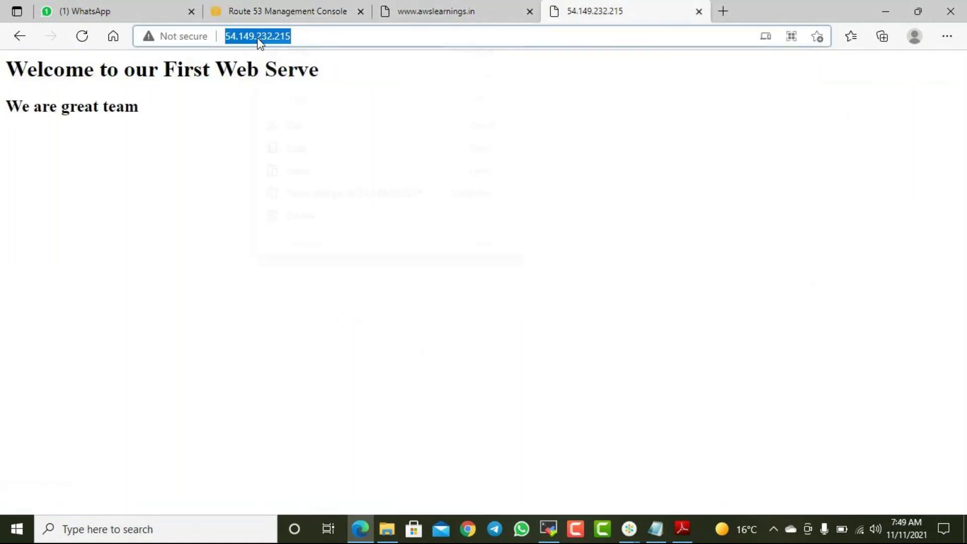
{"action": "left_click", "coordinate": [305, 147]}
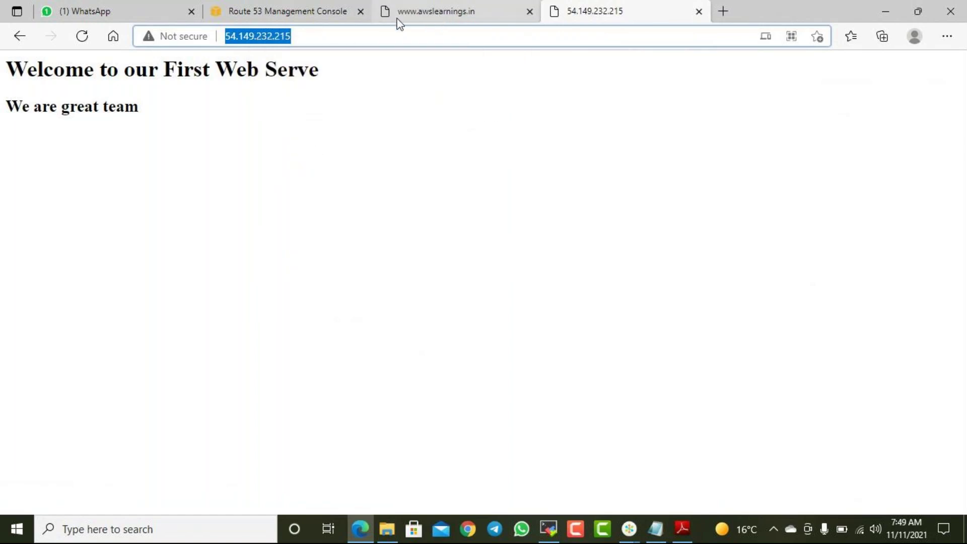
{"action": "left_click", "coordinate": [285, 13]}
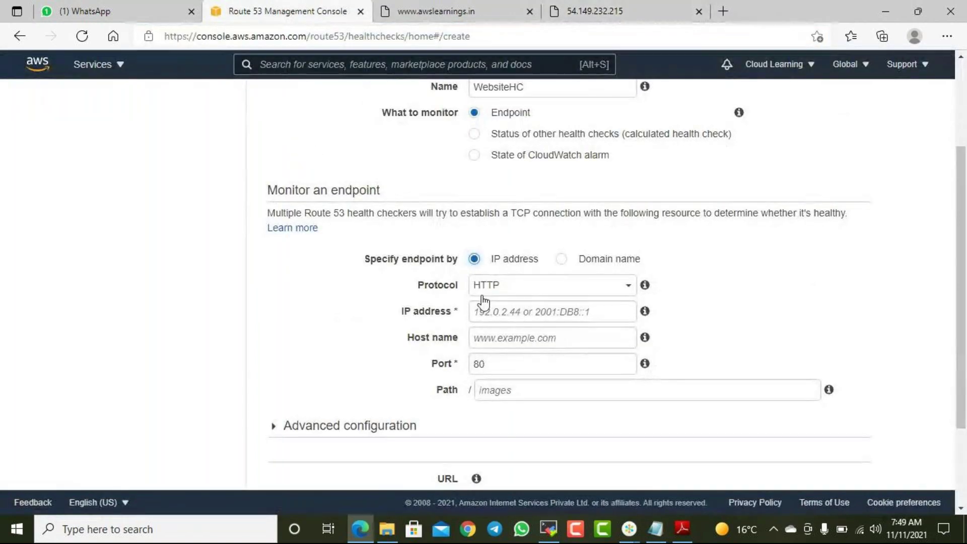
{"action": "left_click", "coordinate": [496, 309]}
{"action": "key", "text": "ctrl+v"}
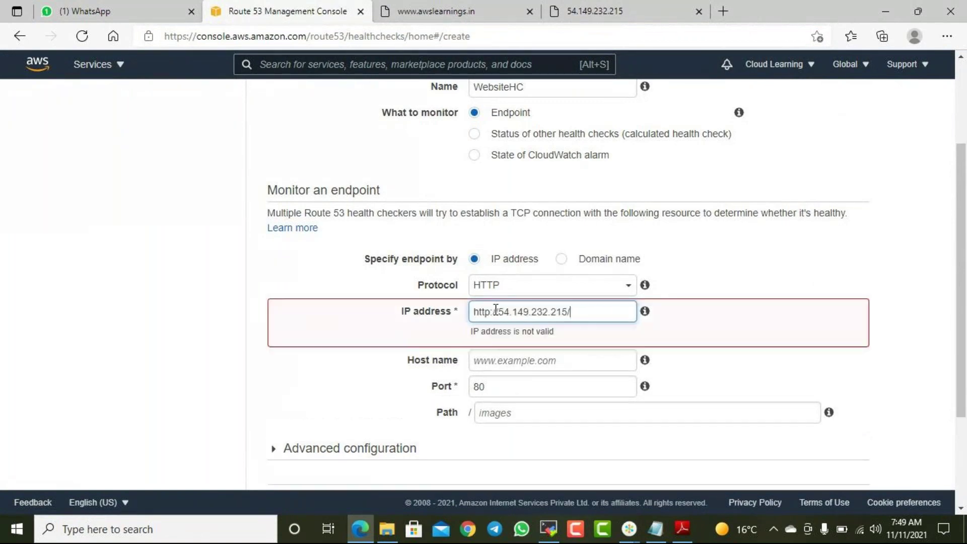
{"action": "key", "text": "BackSpace"}
{"action": "key", "text": "Delete"}
{"action": "key", "text": "Delete"}
{"action": "key", "text": "Delete"}
{"action": "key", "text": "Delete"}
{"action": "key", "text": "Delete"}
{"action": "key", "text": "Delete"}
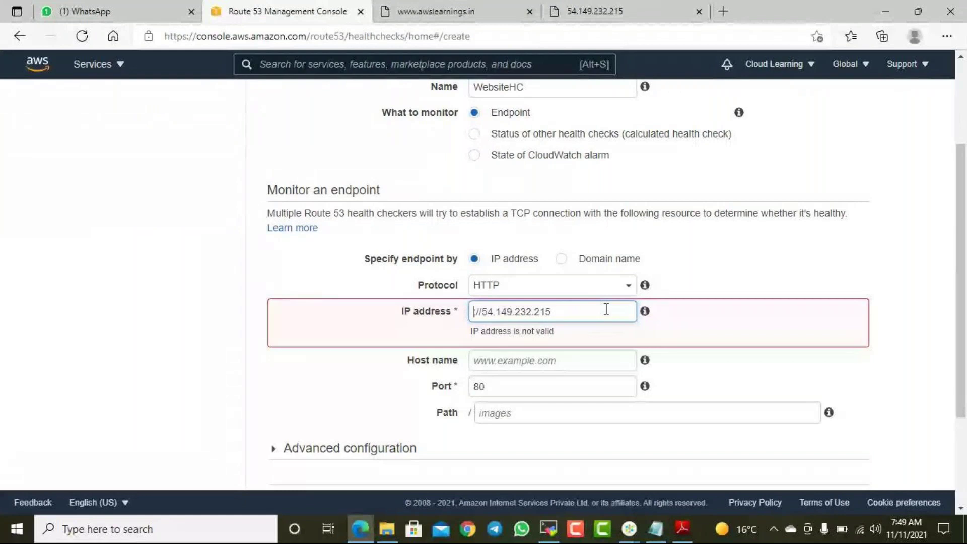
{"action": "key", "text": "Delete"}
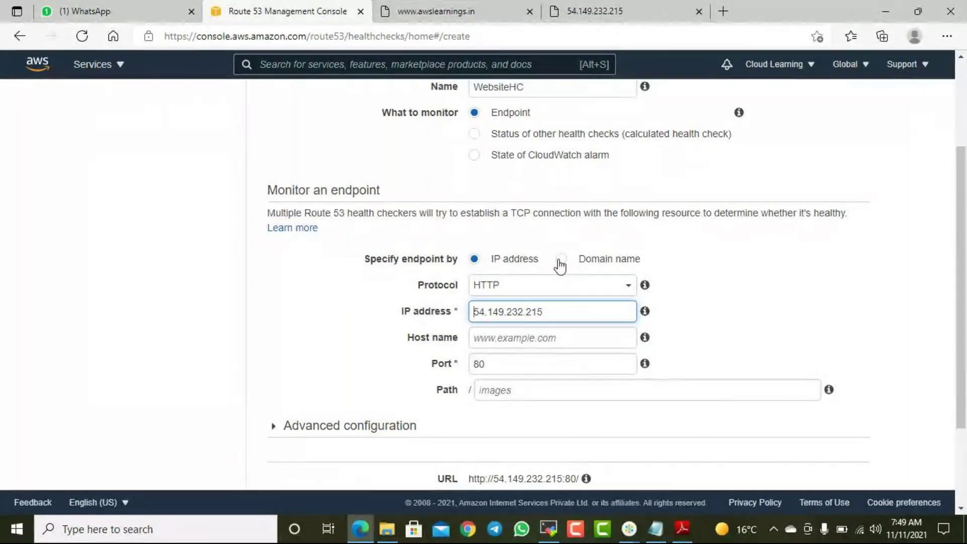
{"action": "left_click_drag", "start_coordinate": [554, 313], "coordinate": [465, 330]}
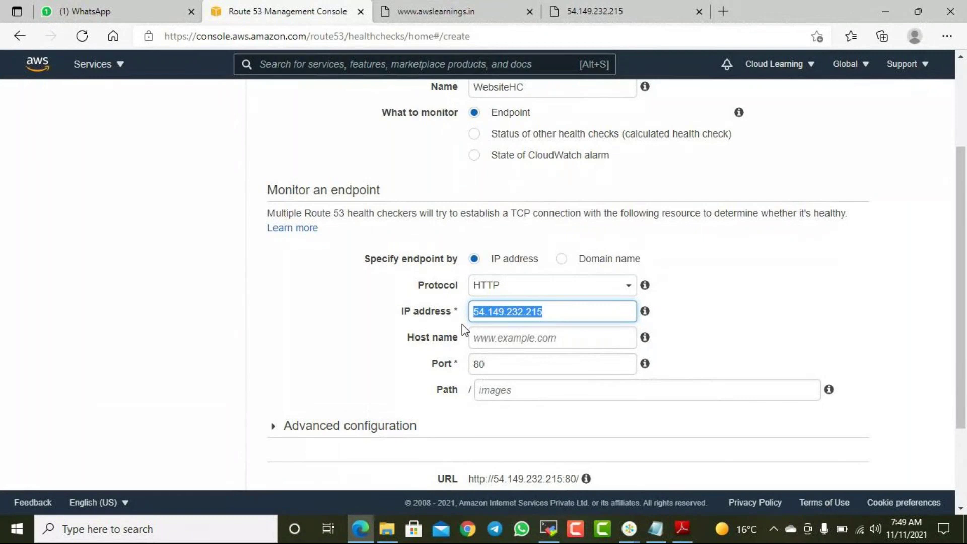
- Target the health check at domain name awslearnings.in, keeping HTTP as the protocol
{"action": "left_click", "coordinate": [579, 259]}
{"action": "left_click", "coordinate": [520, 318]}
{"action": "type", "text": "awslearnings.in"}
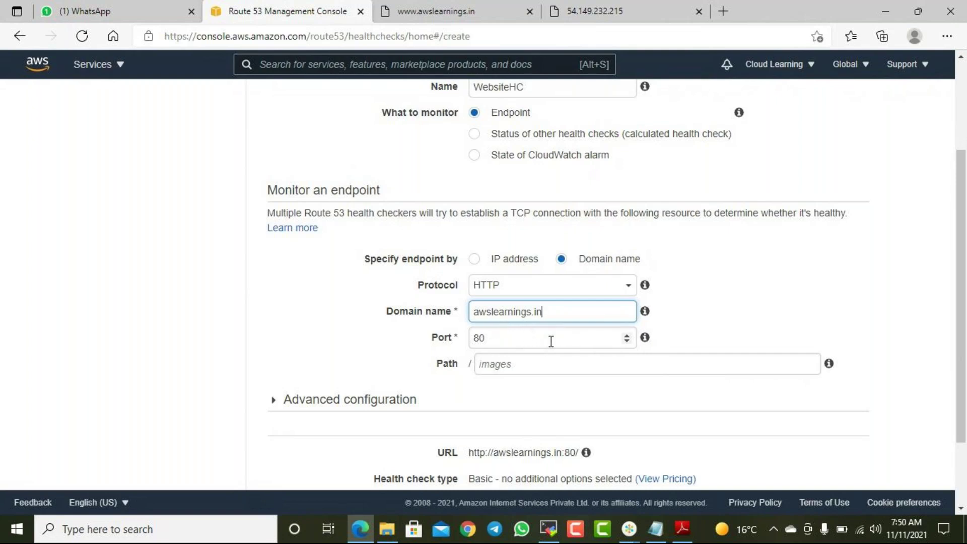
{"action": "left_click", "coordinate": [567, 292]}
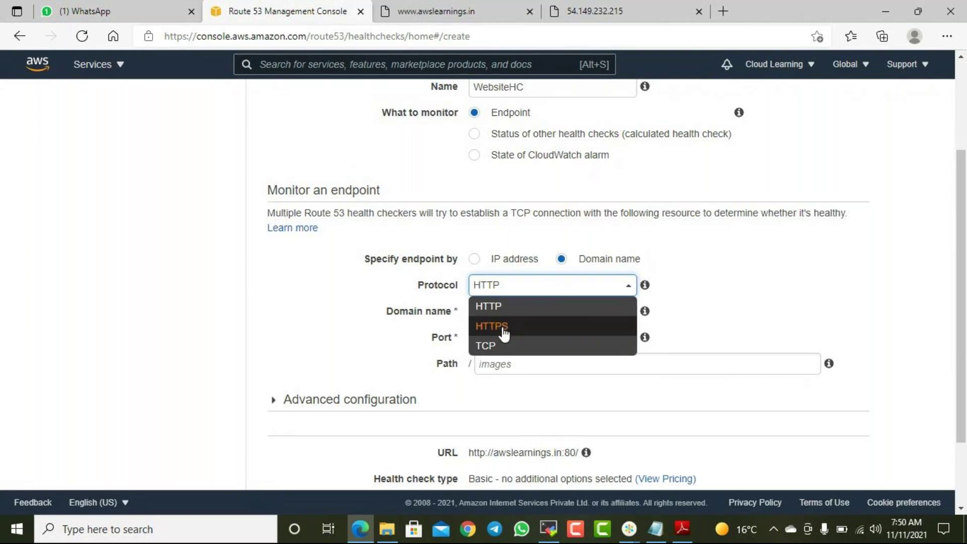
{"action": "left_click", "coordinate": [769, 284]}
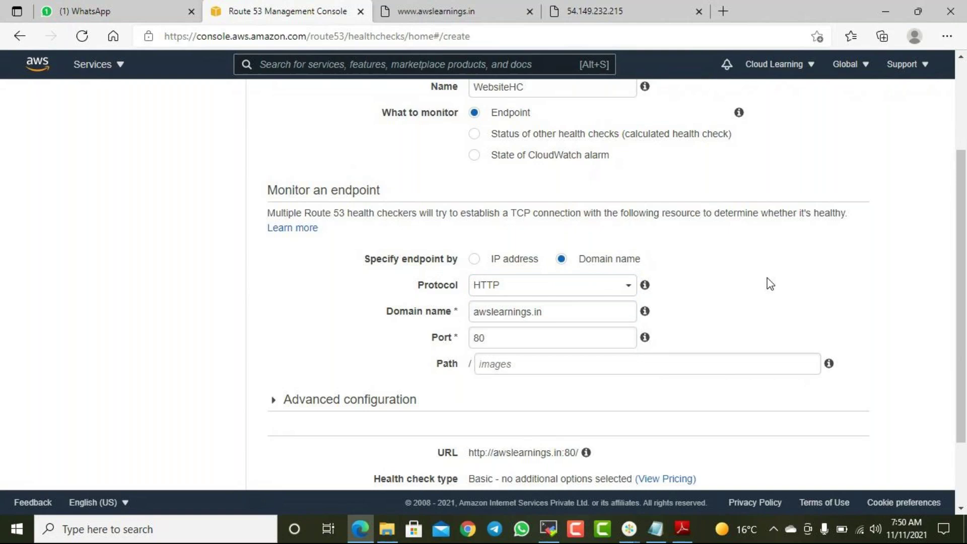
- Bring up the 54.149.232.215 web-server tab and select its address
{"action": "scroll", "coordinate": [641, 308], "scroll_direction": "down", "scroll_amount": 1}
{"action": "scroll", "coordinate": [637, 312], "scroll_direction": "down", "scroll_amount": 3}
{"action": "left_click", "coordinate": [505, 267]}
{"action": "left_click", "coordinate": [562, 10]}
{"action": "left_click", "coordinate": [557, 34]}
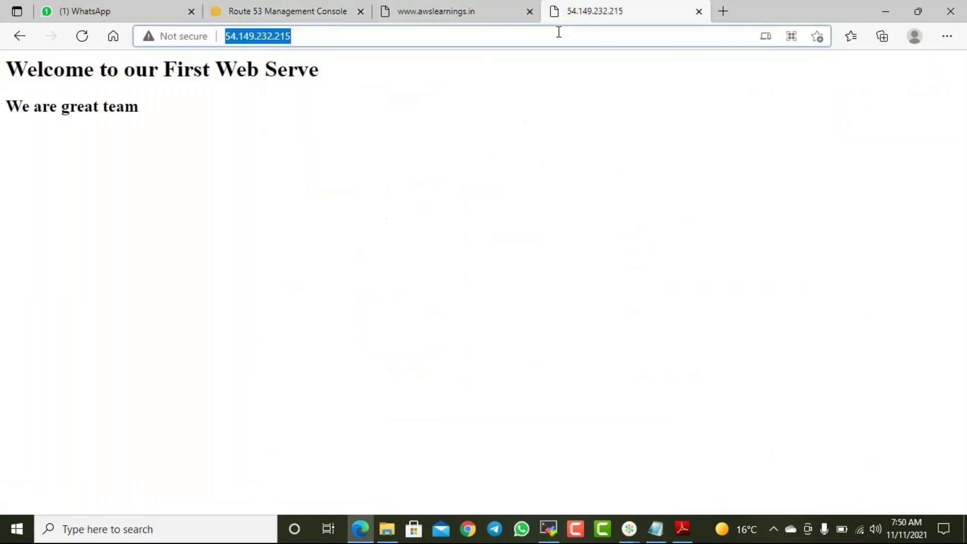
- Load 54.149.232.215/index.html in the web-server tab, then return to the Route 53 form
{"action": "left_click", "coordinate": [311, 39]}
{"action": "type", "text": "/"}
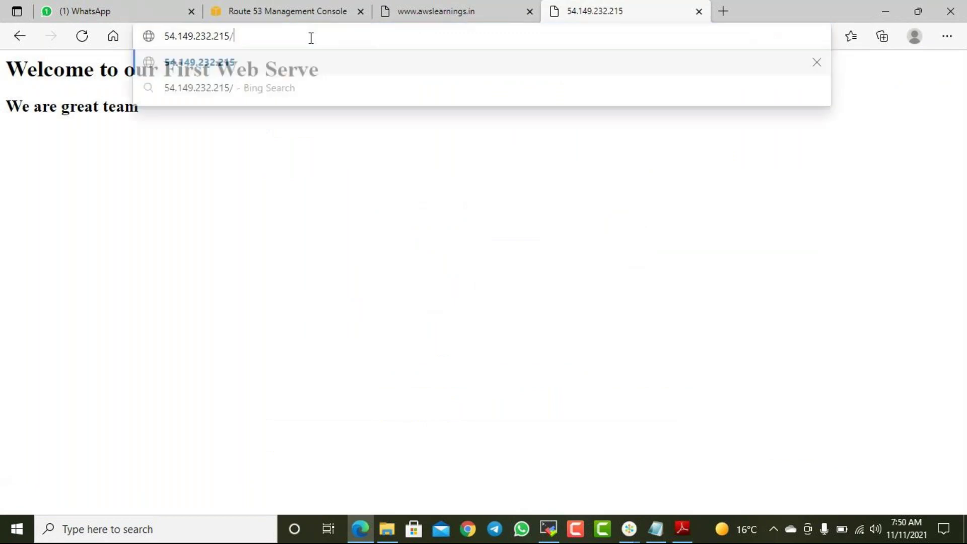
{"action": "type", "text": "index.html"}
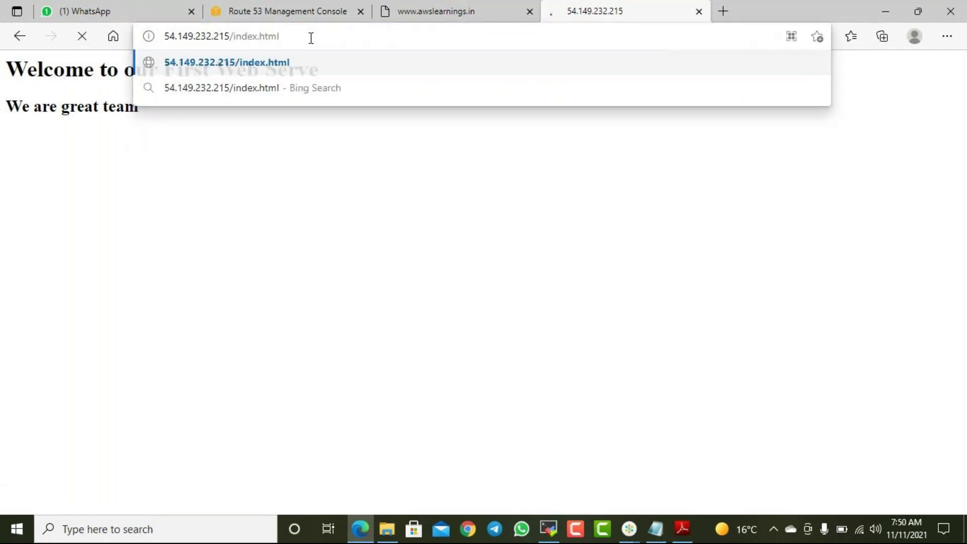
{"action": "key", "text": "Return"}
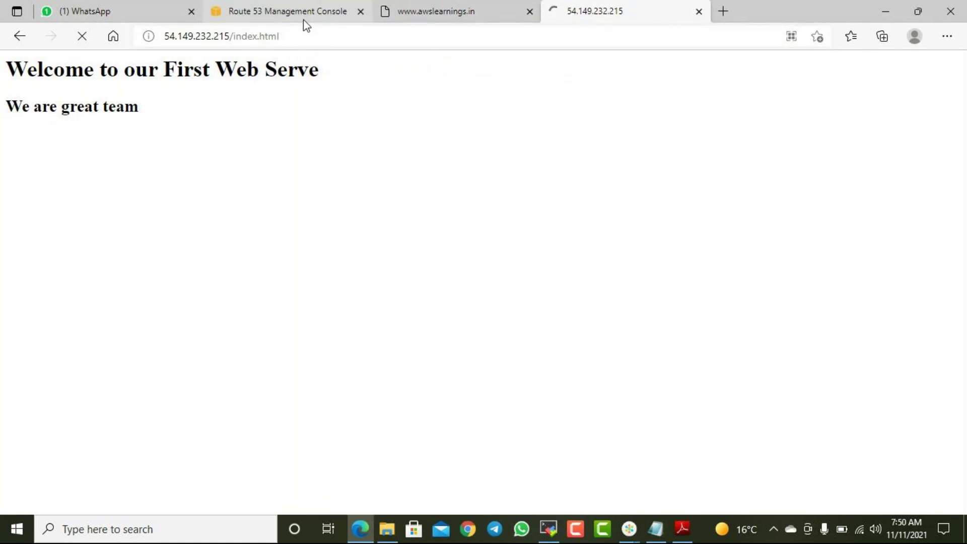
{"action": "left_click", "coordinate": [339, 15]}
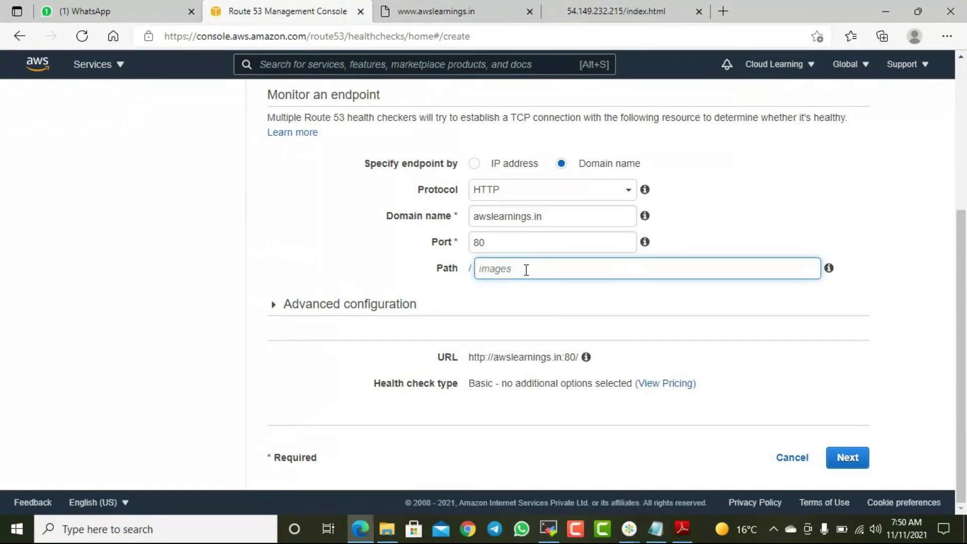
{"action": "type", "text": "ho"}
{"action": "type", "text": "me.p"}
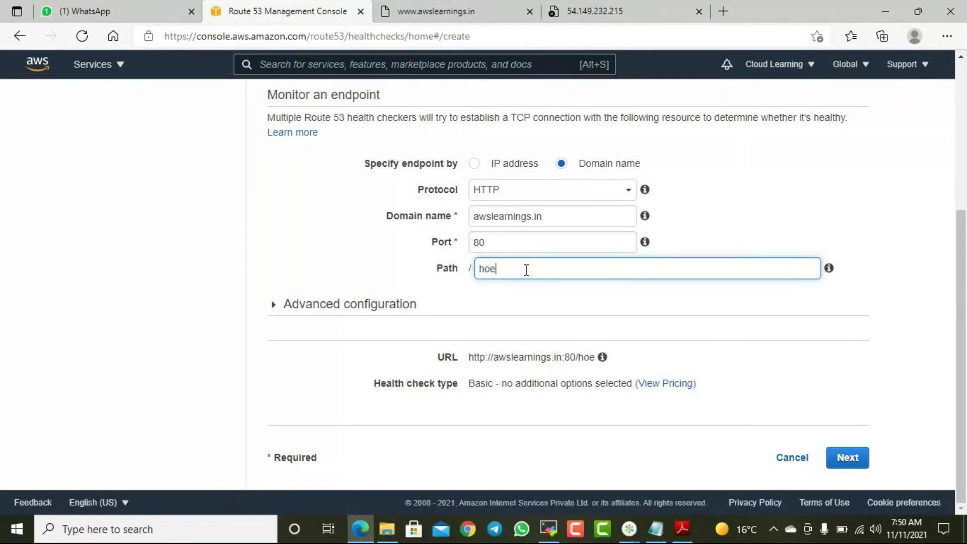
{"action": "type", "text": "hp"}
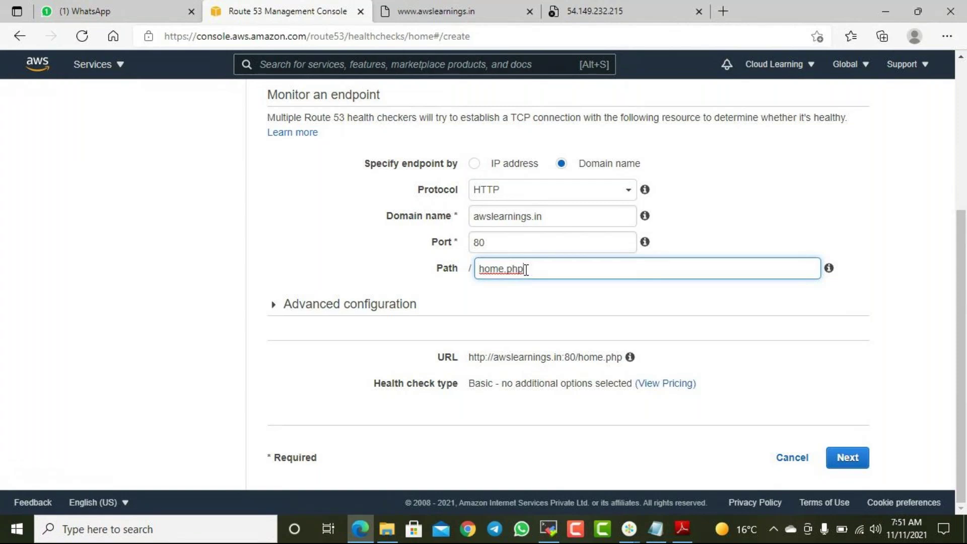
{"action": "key", "text": "BackSpace"}
{"action": "key", "text": "BackSpace"}
{"action": "key", "text": "BackSpace"}
{"action": "key", "text": "BackSpace"}
{"action": "key", "text": "BackSpace"}
{"action": "key", "text": "BackSpace"}
{"action": "key", "text": "BackSpace"}
{"action": "key", "text": "BackSpace"}
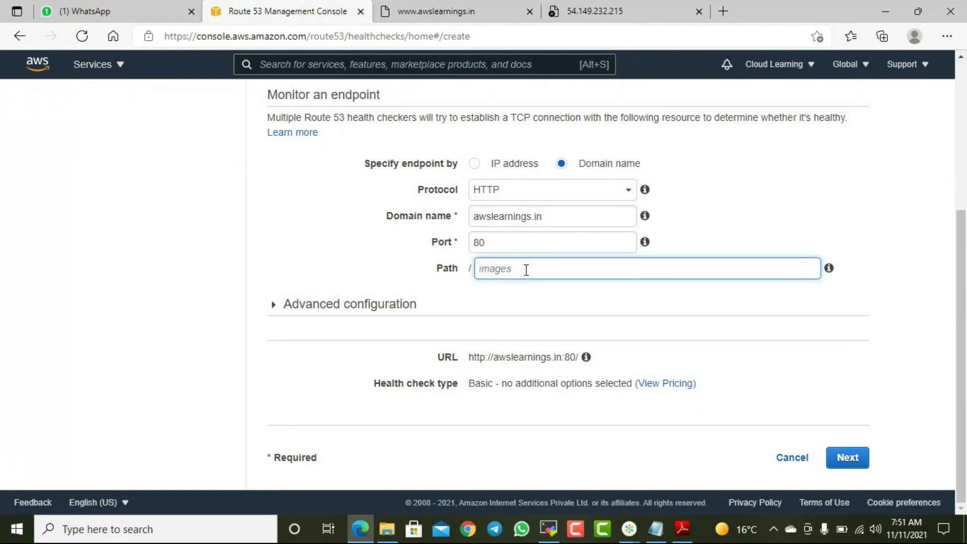
- Expand Advanced configuration to review the 30-second interval, failure threshold 3 and recommended regions
{"action": "left_click", "coordinate": [271, 305]}
{"action": "scroll", "coordinate": [458, 278], "scroll_direction": "down", "scroll_amount": 1}
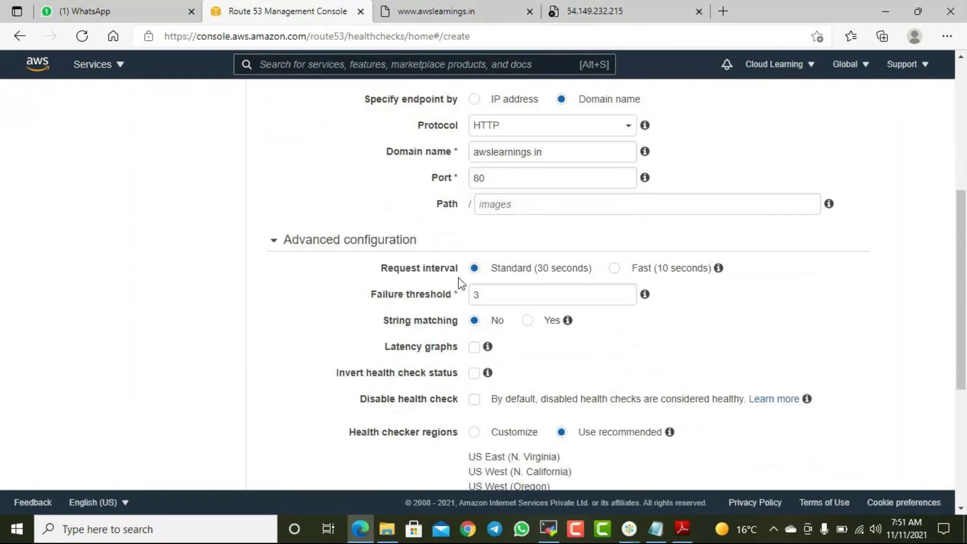
{"action": "scroll", "coordinate": [437, 284], "scroll_direction": "down", "scroll_amount": 2}
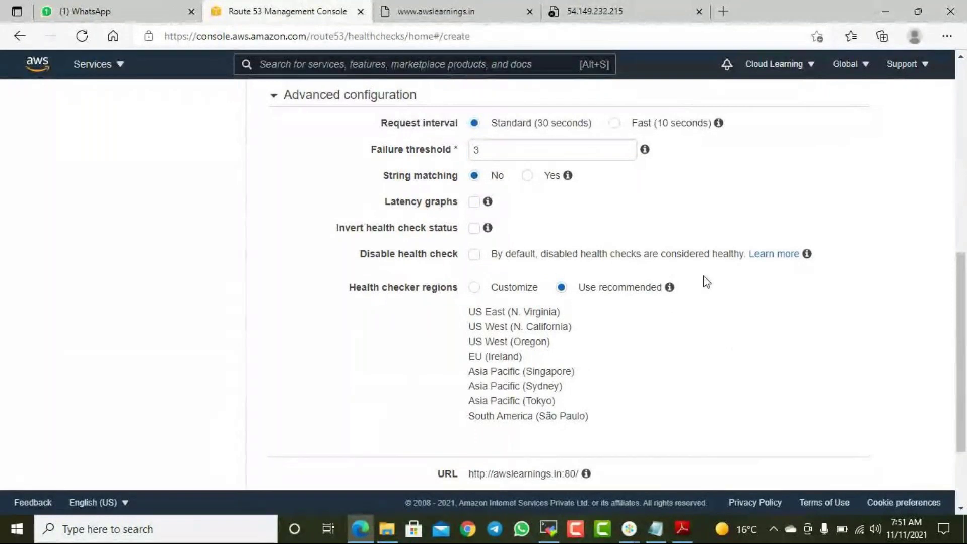
{"action": "scroll", "coordinate": [702, 281], "scroll_direction": "up", "scroll_amount": 1}
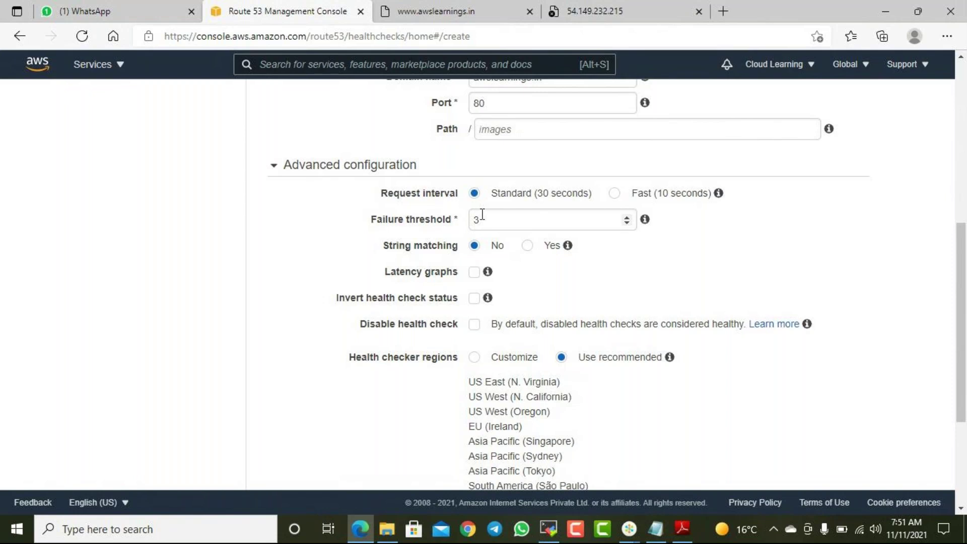
{"action": "left_click", "coordinate": [528, 246]}
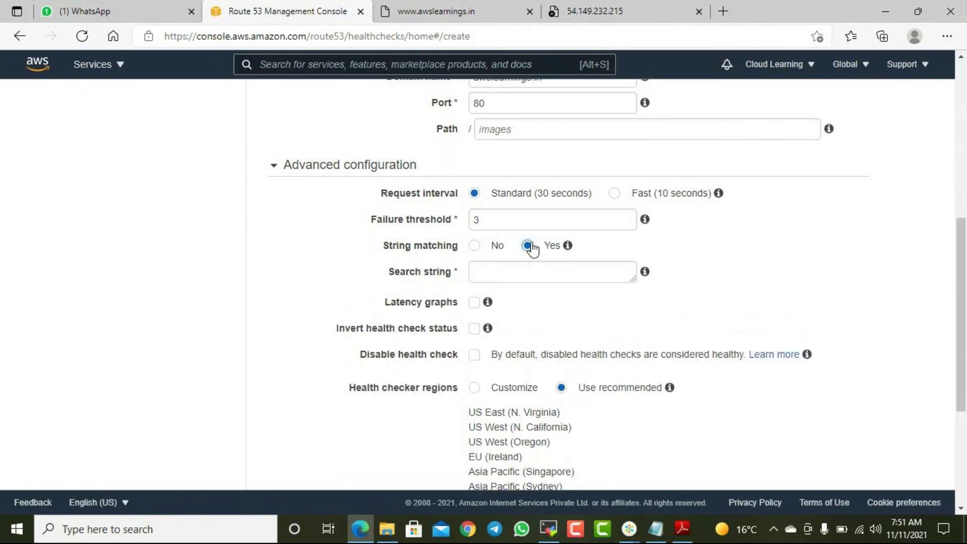
{"action": "mouse_move", "coordinate": [567, 245]}
{"action": "left_click", "coordinate": [473, 247]}
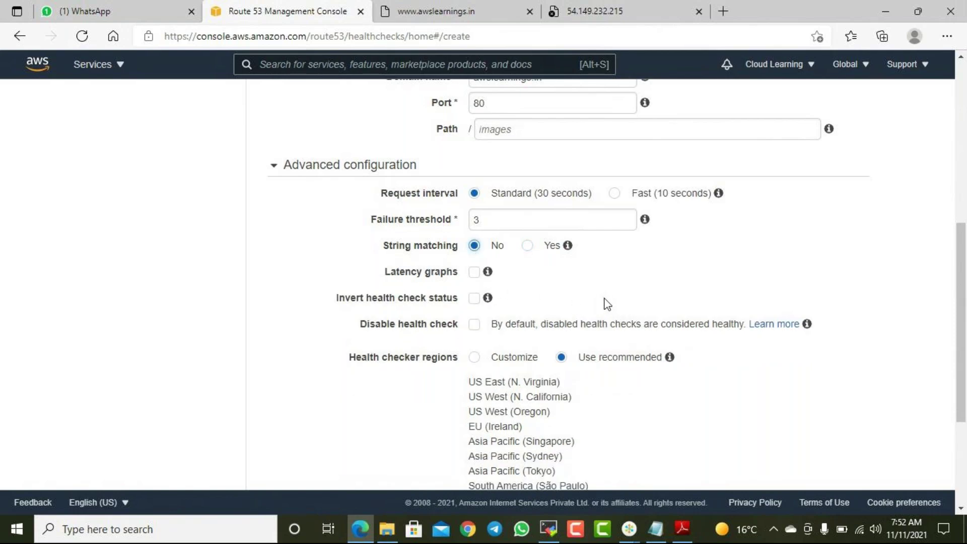
{"action": "scroll", "coordinate": [606, 302], "scroll_direction": "down", "scroll_amount": 1}
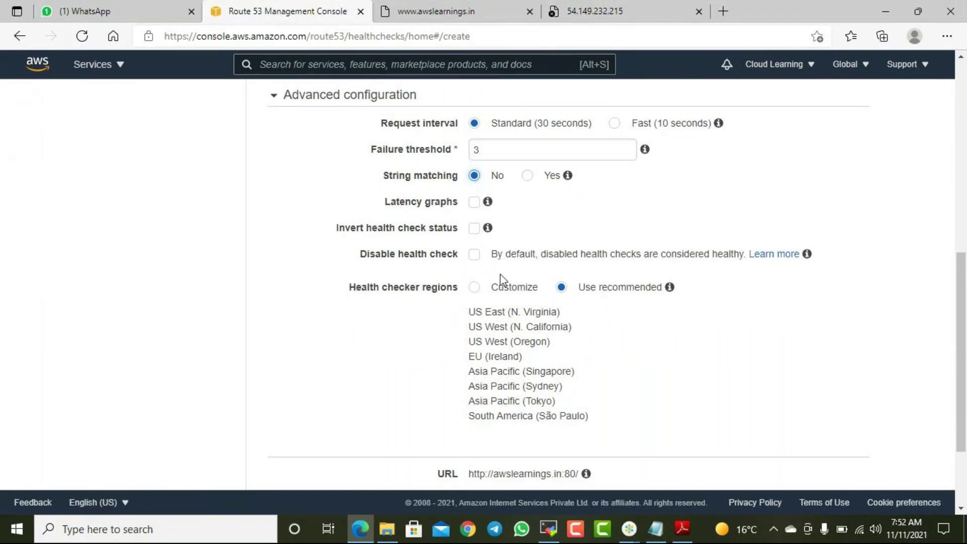
{"action": "scroll", "coordinate": [500, 274], "scroll_direction": "down", "scroll_amount": 1}
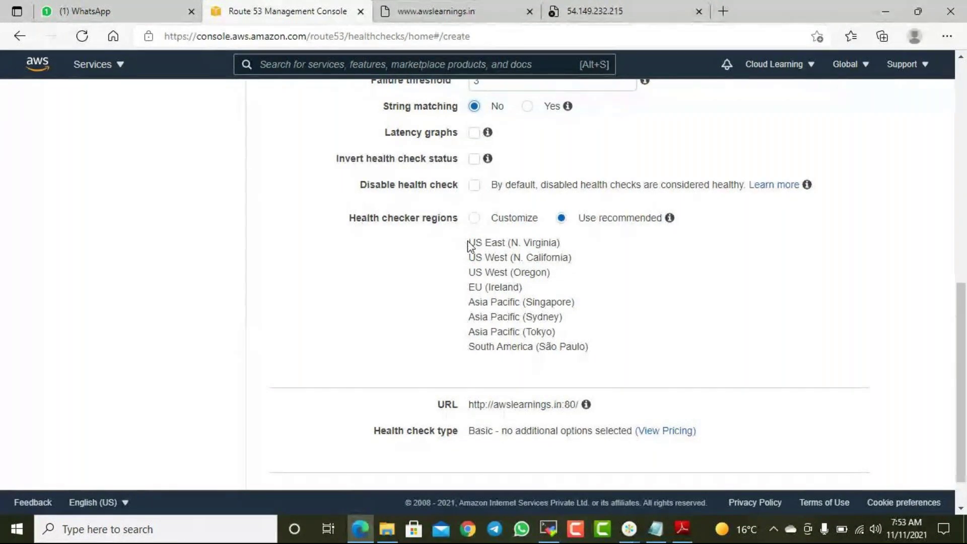
{"action": "left_click_drag", "start_coordinate": [468, 244], "coordinate": [488, 236]}
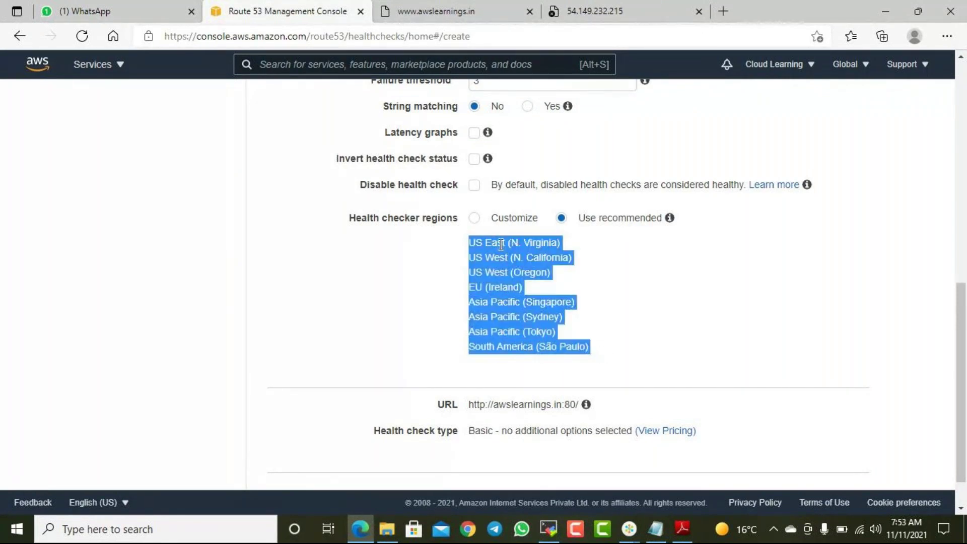
{"action": "left_click", "coordinate": [541, 296]}
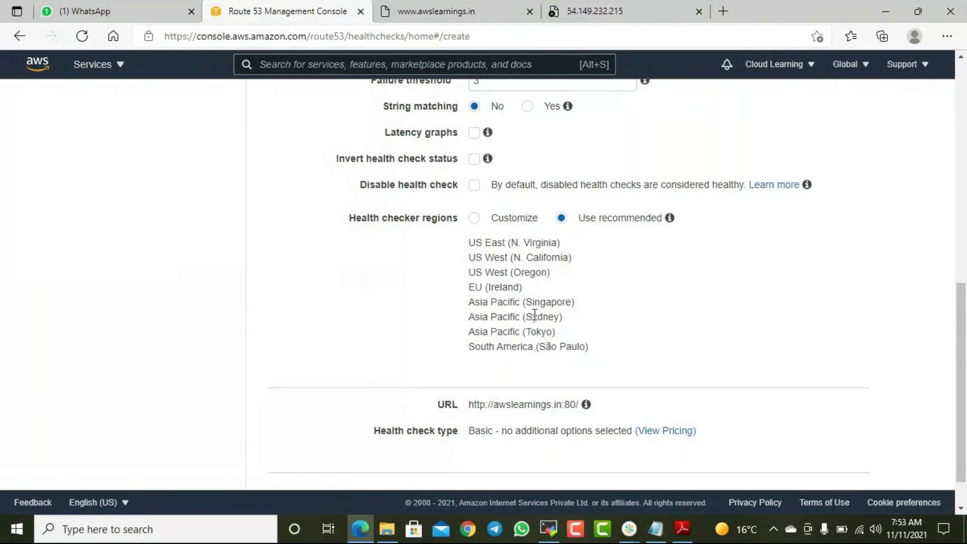
{"action": "left_click_drag", "start_coordinate": [497, 243], "coordinate": [556, 243]}
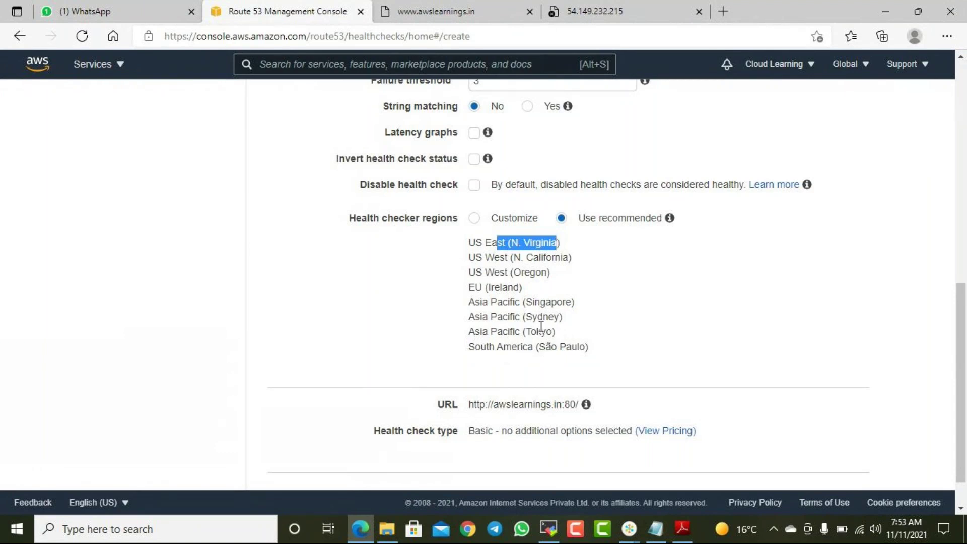
{"action": "left_click_drag", "start_coordinate": [520, 316], "coordinate": [549, 316]}
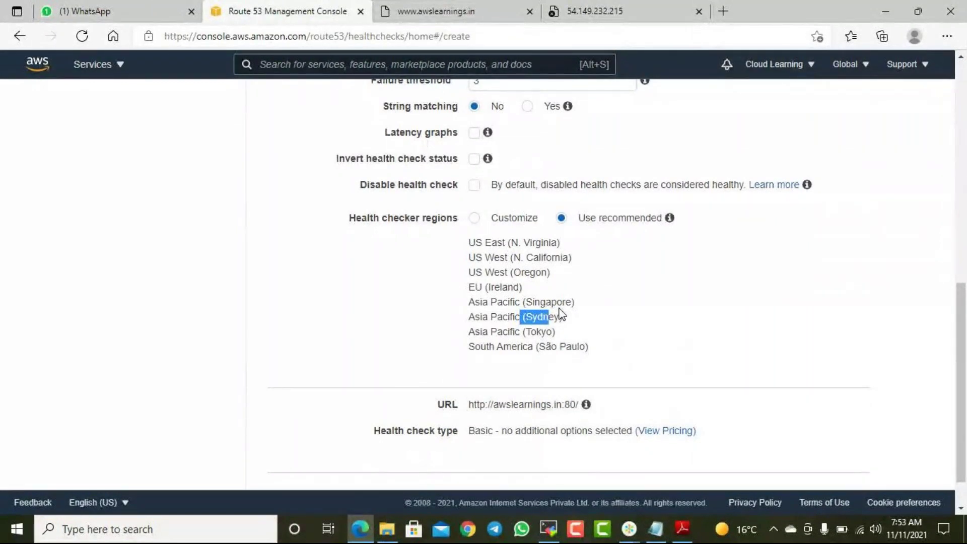
{"action": "left_click", "coordinate": [521, 282]}
{"action": "left_click_drag", "start_coordinate": [497, 242], "coordinate": [513, 371]}
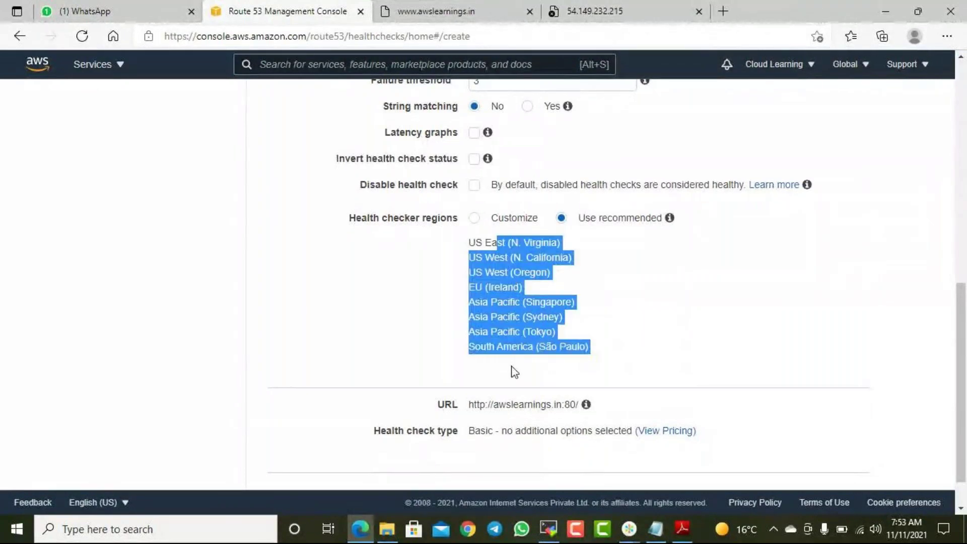
- Note in Notepad that a hosted zone costs .50 $ per month
{"action": "left_click", "coordinate": [660, 519]}
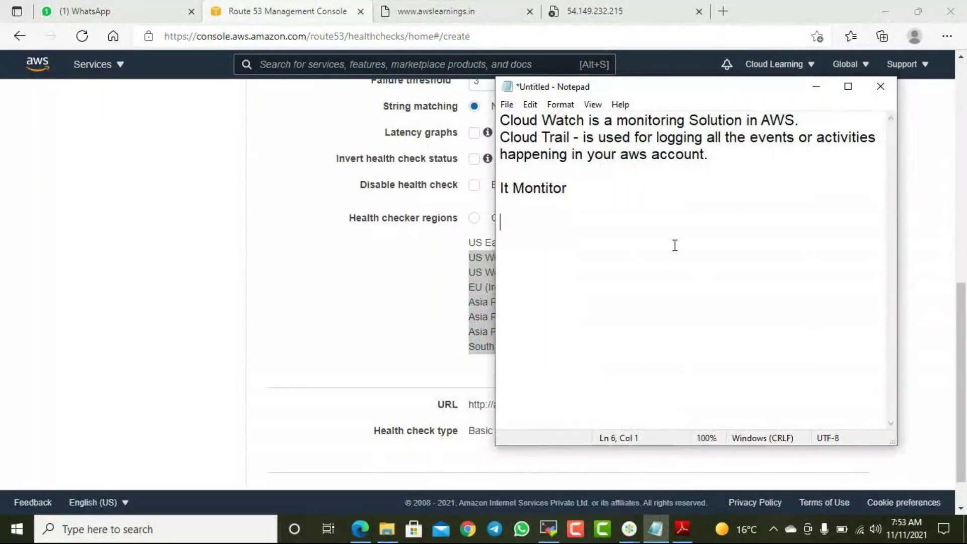
{"action": "type", "text": "Hosted Zone - "}
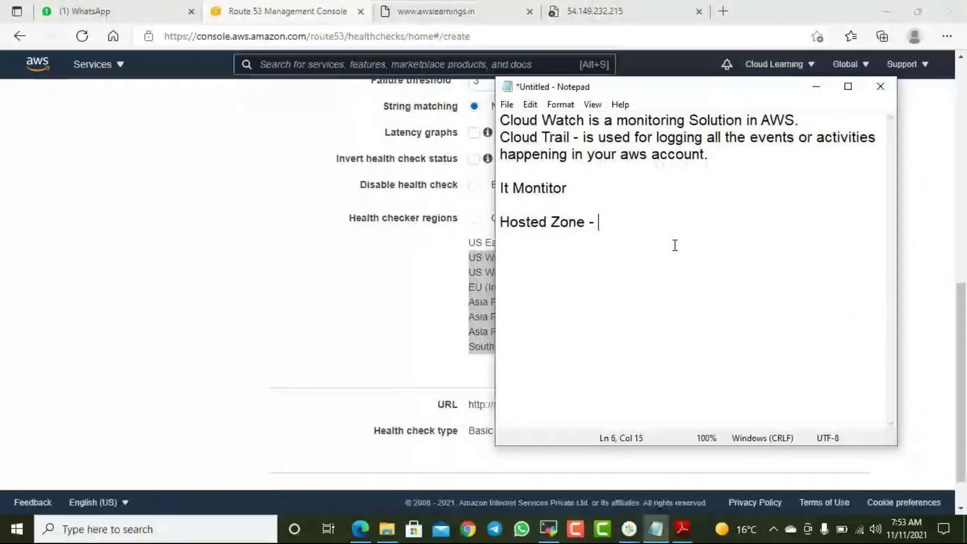
{"action": "type", "text": ".5 $"}
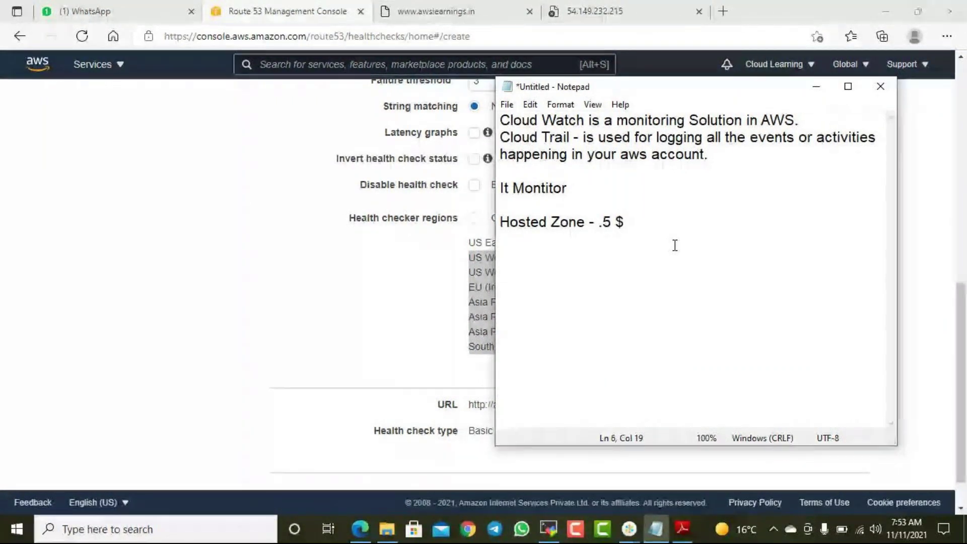
{"action": "key", "text": "Left"}
{"action": "key", "text": "Left"}
{"action": "type", "text": "0"}
{"action": "key", "text": "End"}
{"action": "type", "text": "per month"}
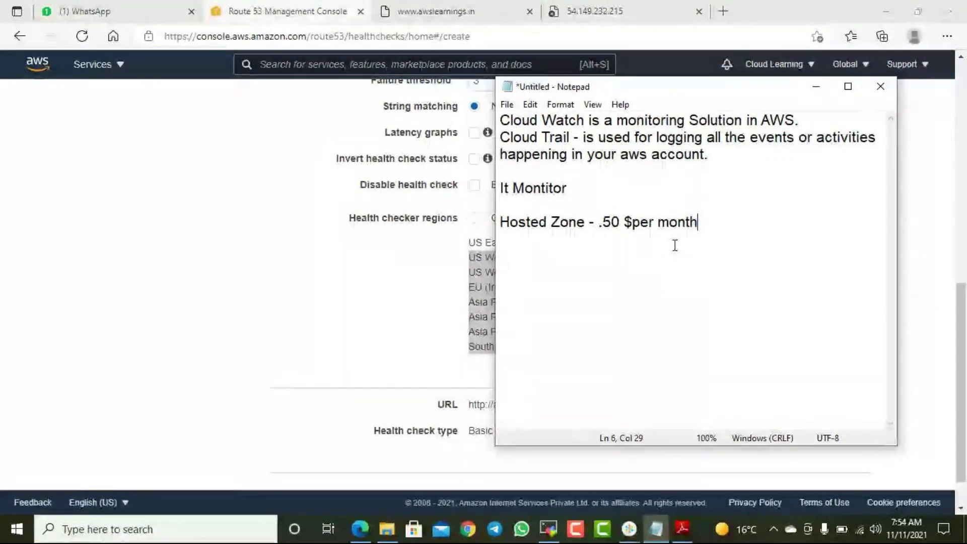
- Add a line noting a health check costs 0.50$ or 1$ per month, then start saving
{"action": "key", "text": "Return"}
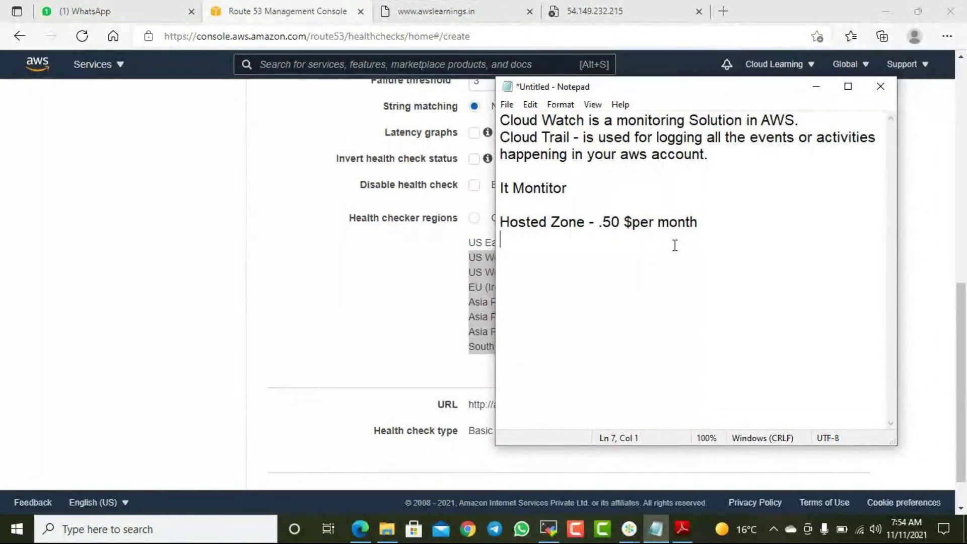
{"action": "type", "text": "0."}
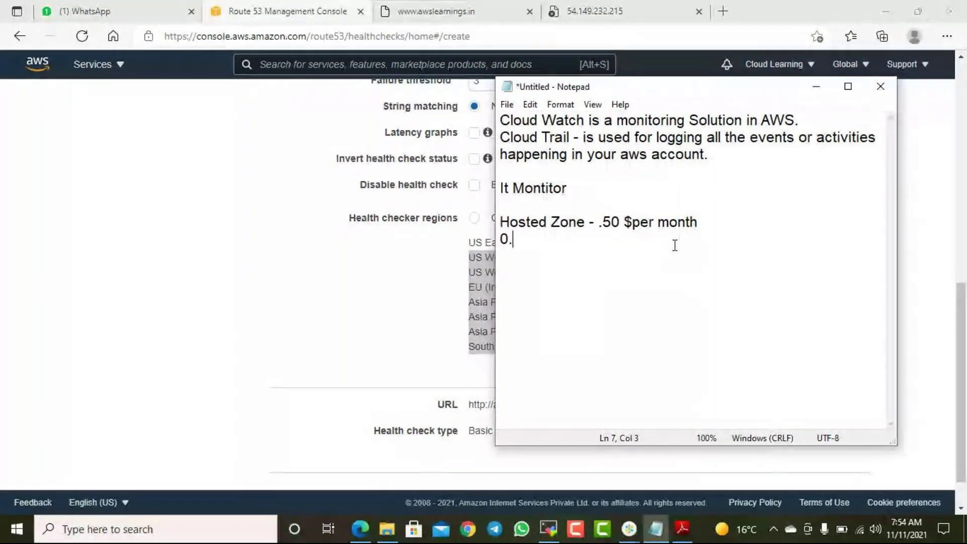
{"action": "type", "text": "50"}
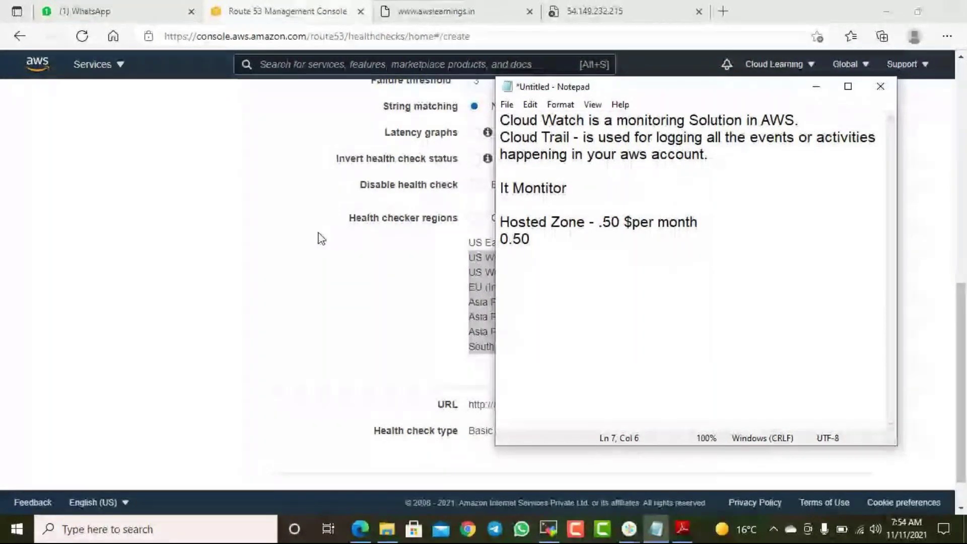
{"action": "scroll", "coordinate": [312, 231], "scroll_direction": "up", "scroll_amount": 10}
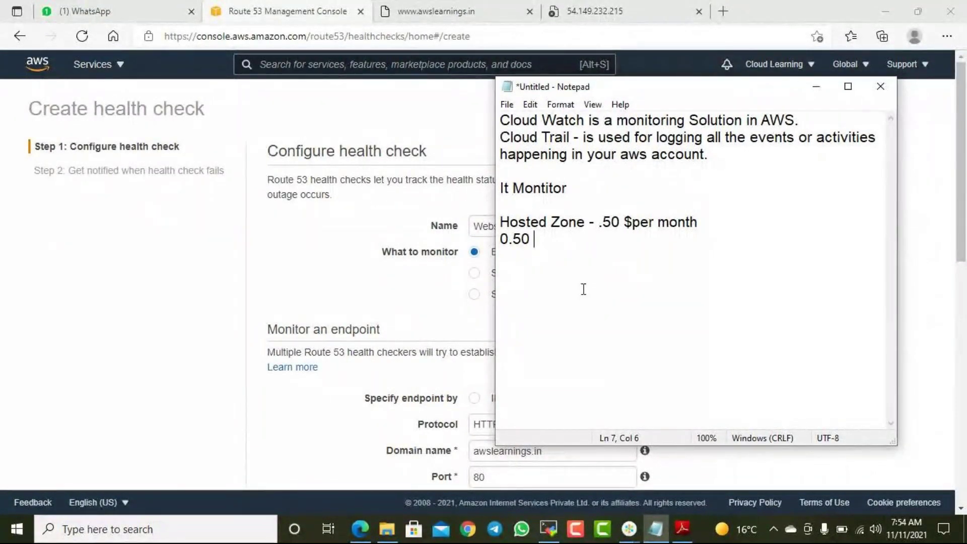
{"action": "type", "text": "$"}
{"action": "type", "text": "or 1$ per month "}
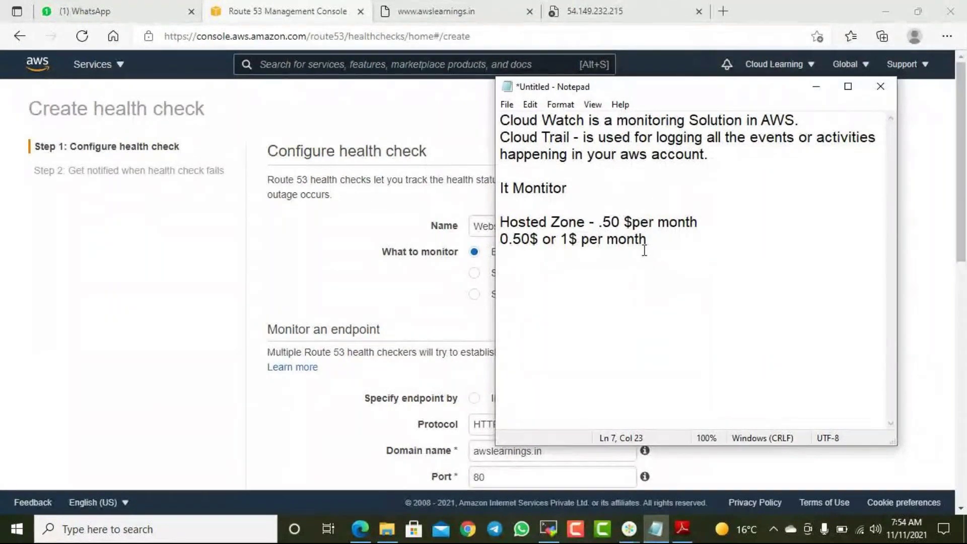
{"action": "type", "text": "- "}
{"action": "type", "text": "ealt"}
{"action": "key", "text": "Left"}
{"action": "key", "text": "Left"}
{"action": "key", "text": "Left"}
{"action": "key", "text": "Left"}
{"action": "type", "text": "h"}
{"action": "key", "text": "End"}
{"action": "type", "text": "h check"}
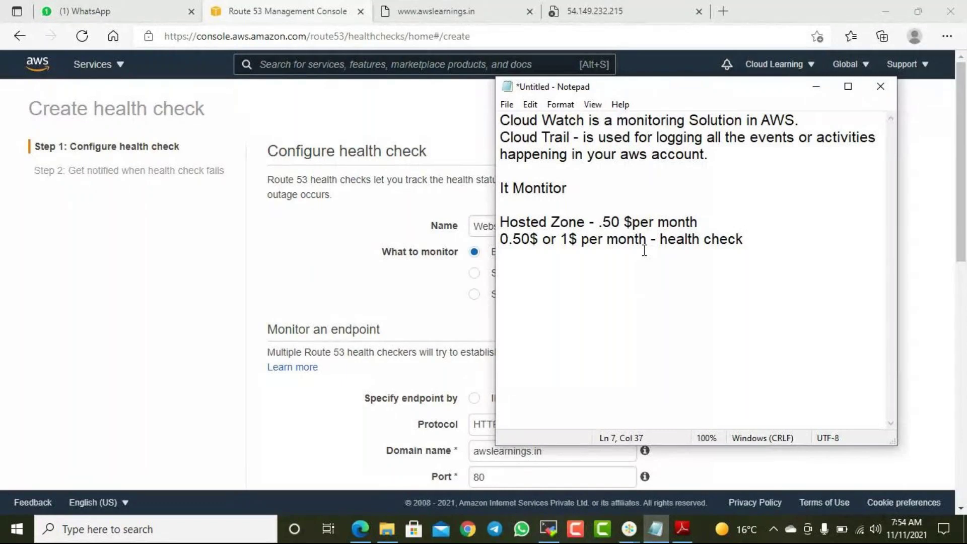
{"action": "left_click_drag", "start_coordinate": [668, 86], "coordinate": [734, 112]}
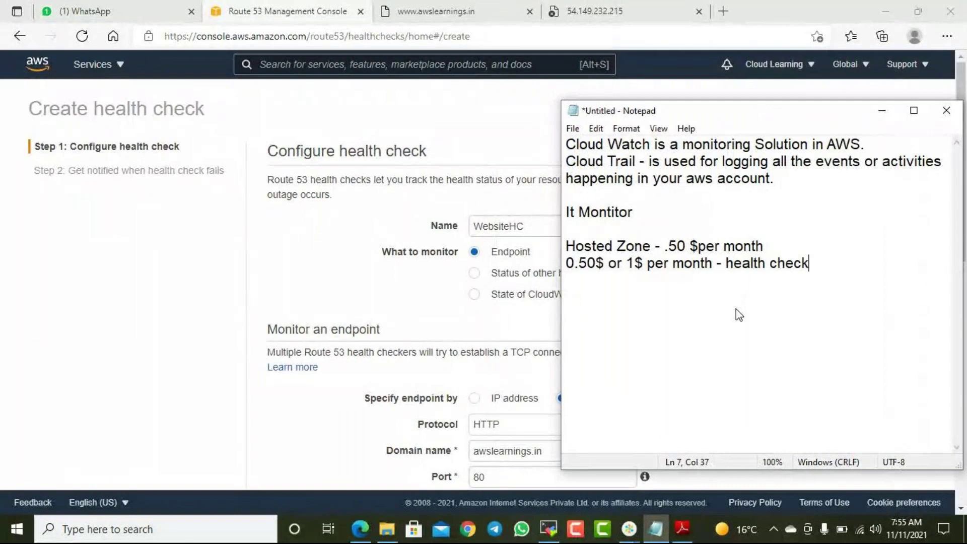
{"action": "key", "text": "ctrl+s"}
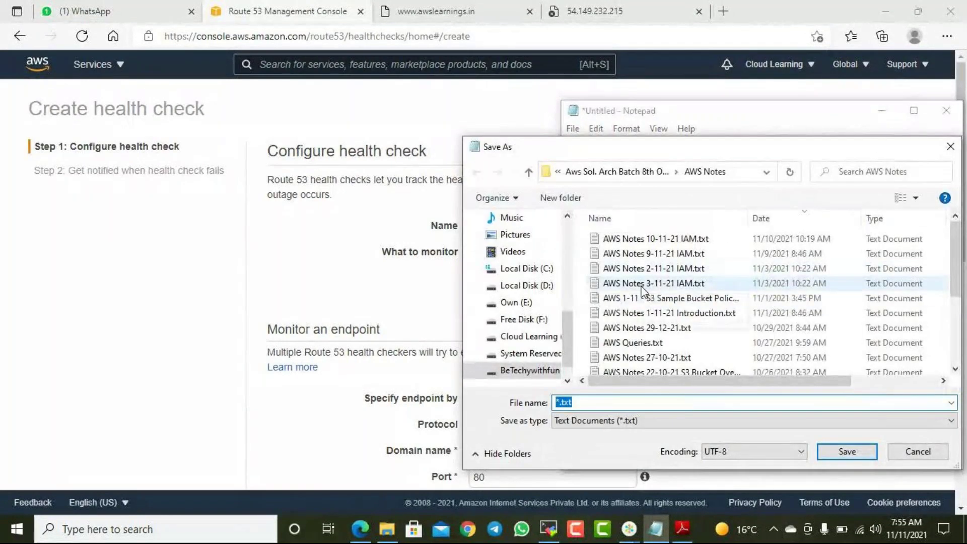
- Save the notes as 'AWS Notes 11-11-21 Route 53, Policies.txt' in the AWS Notes folder
{"action": "scroll", "coordinate": [642, 291], "scroll_direction": "down", "scroll_amount": 3}
{"action": "scroll", "coordinate": [691, 257], "scroll_direction": "up", "scroll_amount": 3}
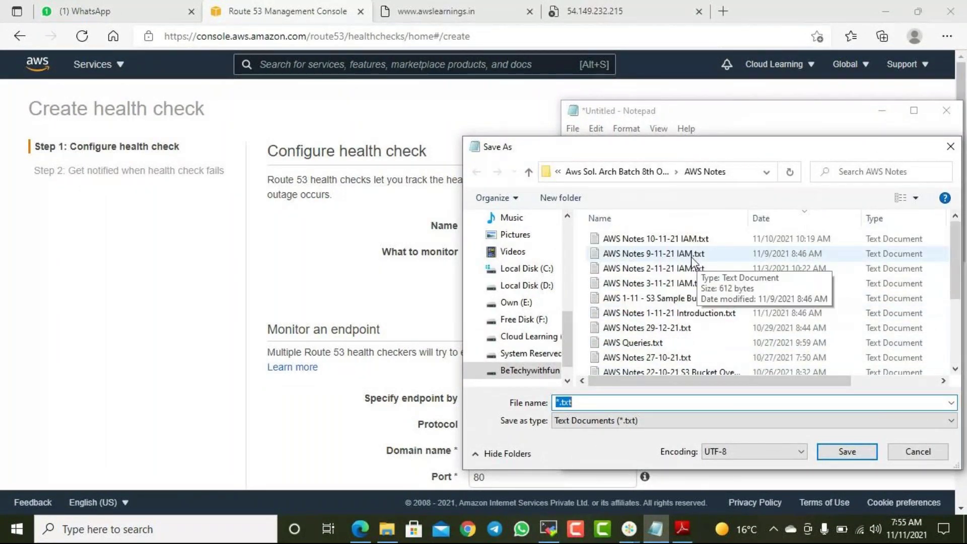
{"action": "left_click", "coordinate": [654, 239]}
{"action": "left_click", "coordinate": [662, 401]}
{"action": "left_click", "coordinate": [662, 401]}
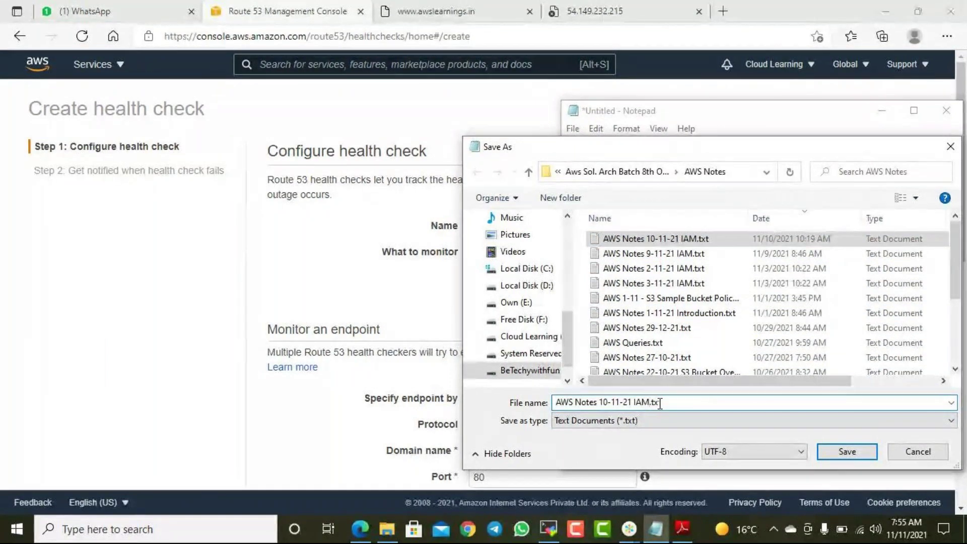
{"action": "key", "text": "Left"}
{"action": "key", "text": "Left"}
{"action": "key", "text": "Left"}
{"action": "key", "text": "Left"}
{"action": "key", "text": "BackSpace"}
{"action": "key", "text": "BackSpace"}
{"action": "key", "text": "BackSpace"}
{"action": "type", "text": "Route 53"}
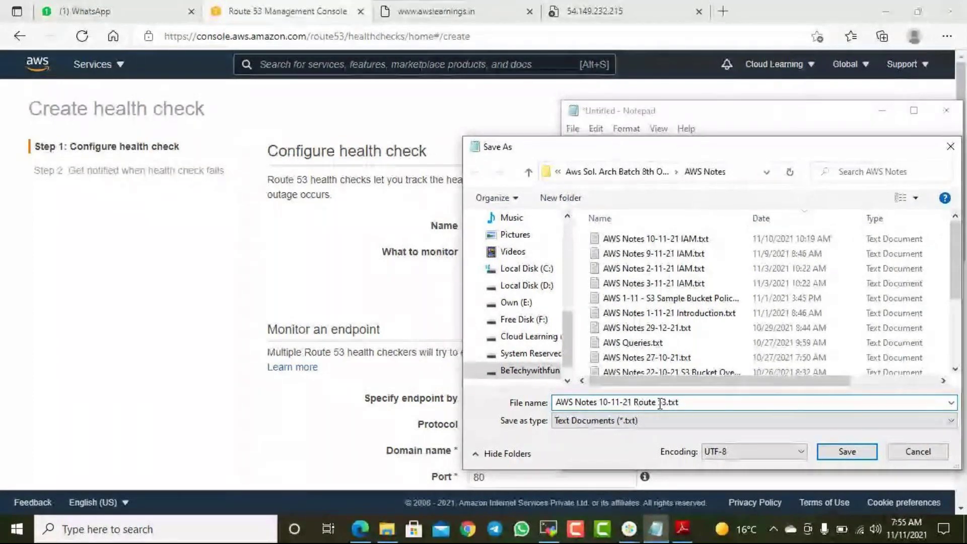
{"action": "type", "text": ", Policies"}
{"action": "key", "text": "ctrl+Left"}
{"action": "key", "text": "ctrl+Left"}
{"action": "key", "text": "ctrl+Left"}
{"action": "key", "text": "ctrl+Left"}
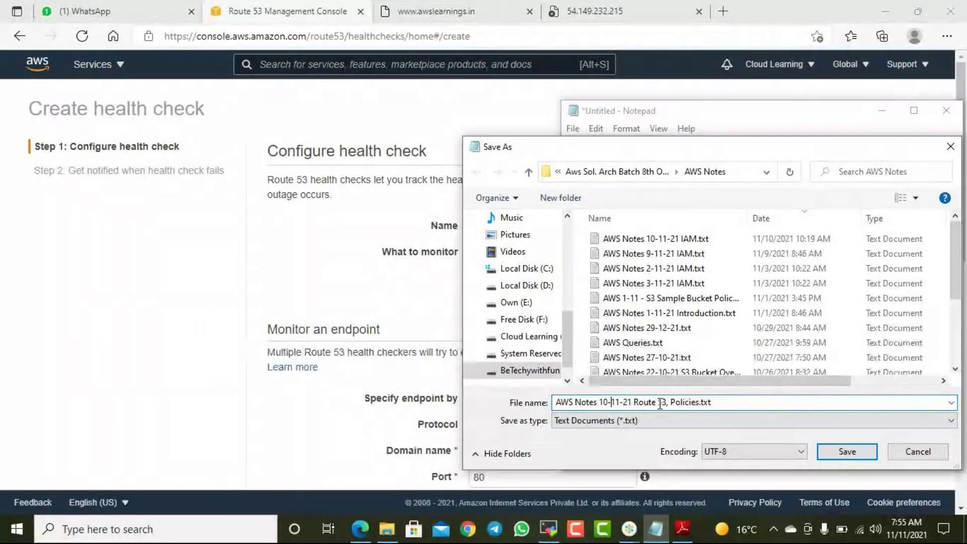
{"action": "key", "text": "Left"}
{"action": "key", "text": "BackSpace"}
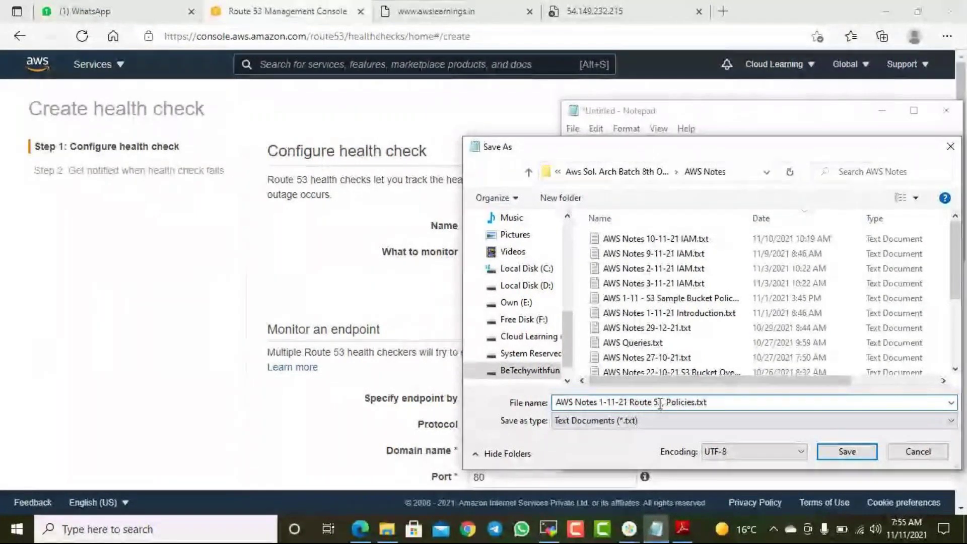
{"action": "type", "text": "1"}
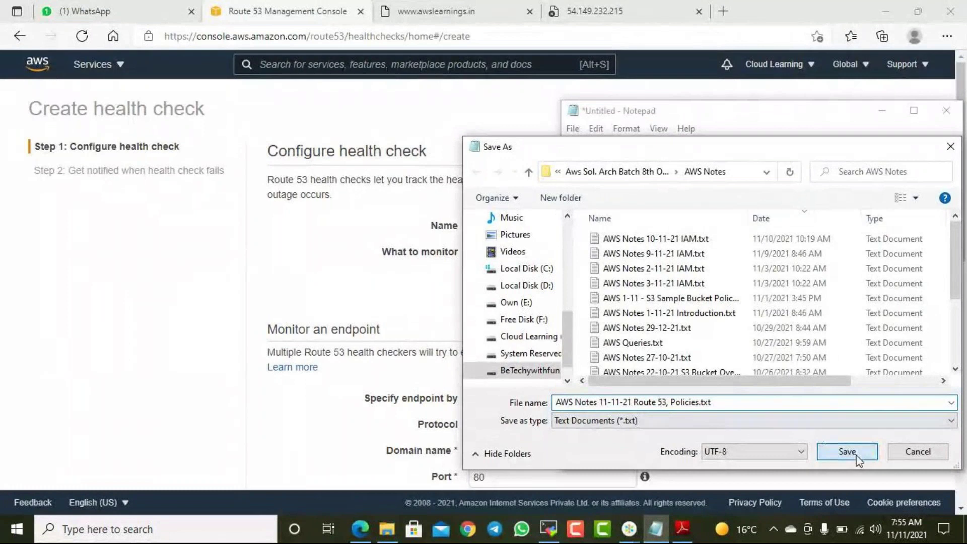
{"action": "left_click", "coordinate": [846, 452]}
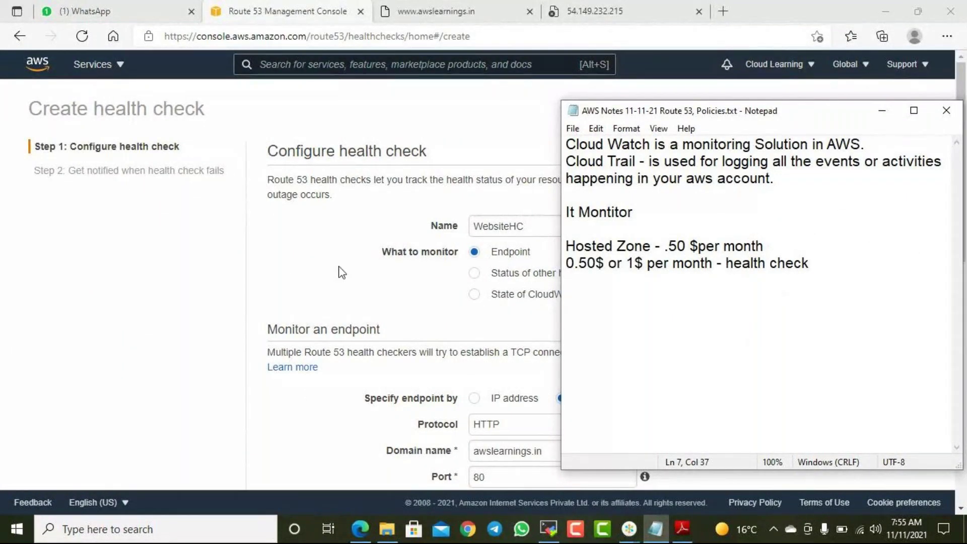
- Try Customize for health checker regions, then revert to Use recommended
{"action": "left_click", "coordinate": [315, 243]}
{"action": "scroll", "coordinate": [653, 352], "scroll_direction": "down", "scroll_amount": 7}
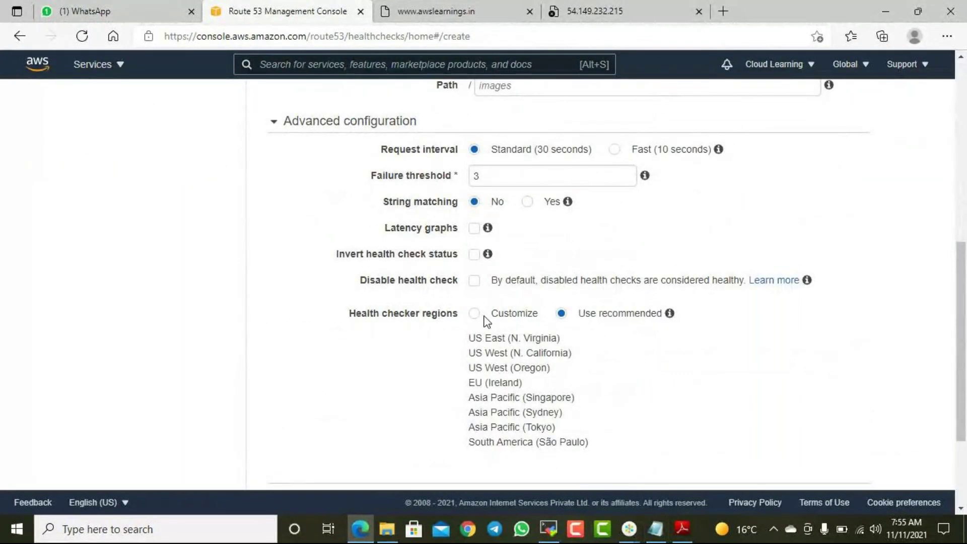
{"action": "left_click", "coordinate": [475, 314]}
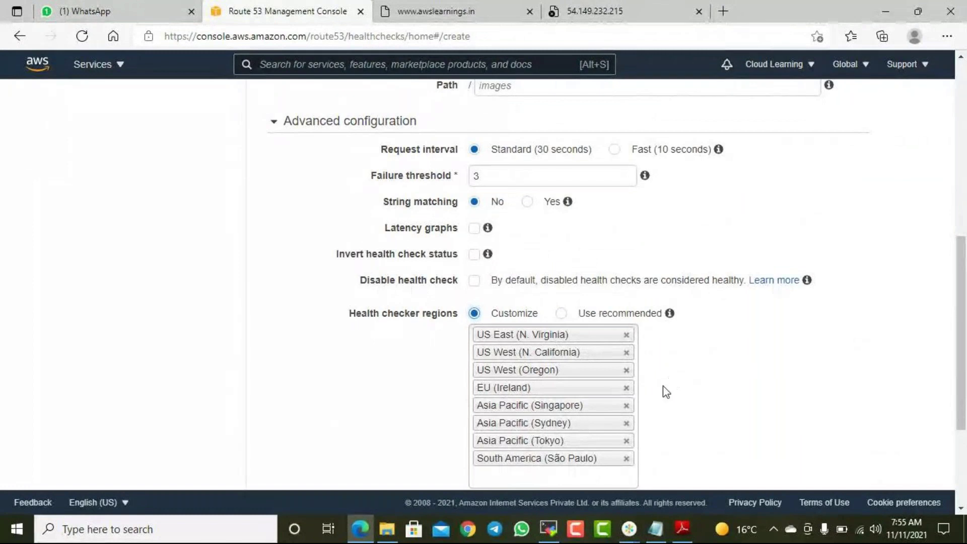
{"action": "left_click", "coordinate": [561, 313]}
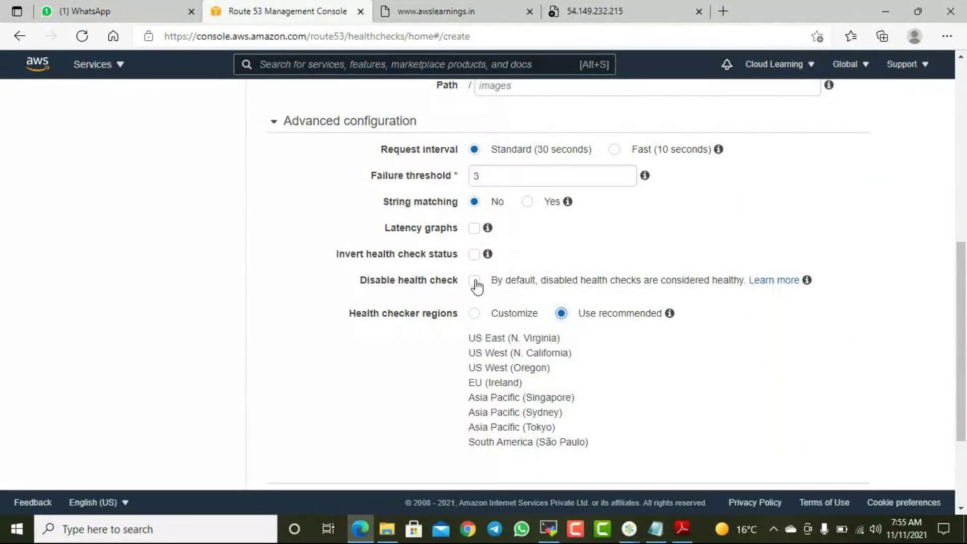
{"action": "scroll", "coordinate": [594, 327], "scroll_direction": "down", "scroll_amount": 3}
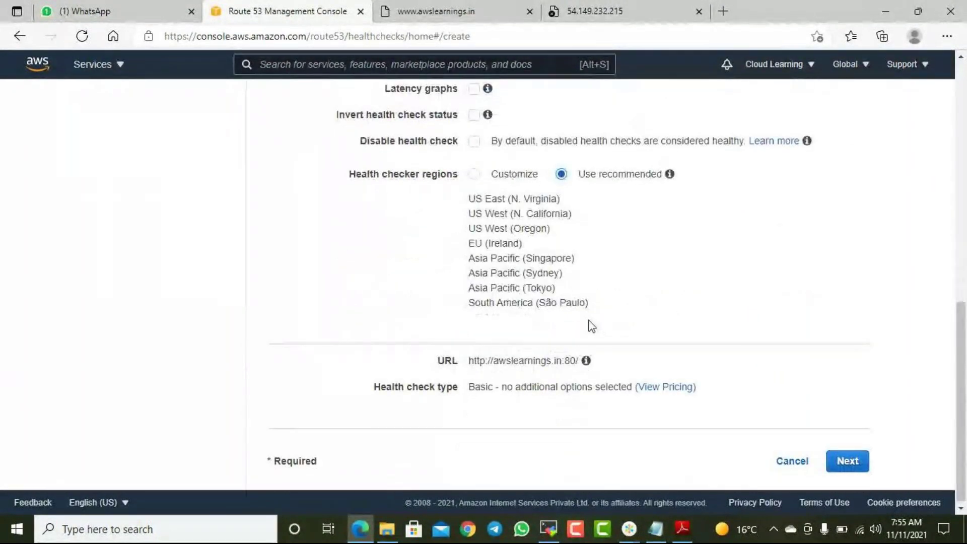
{"action": "scroll", "coordinate": [586, 335], "scroll_direction": "up", "scroll_amount": 10}
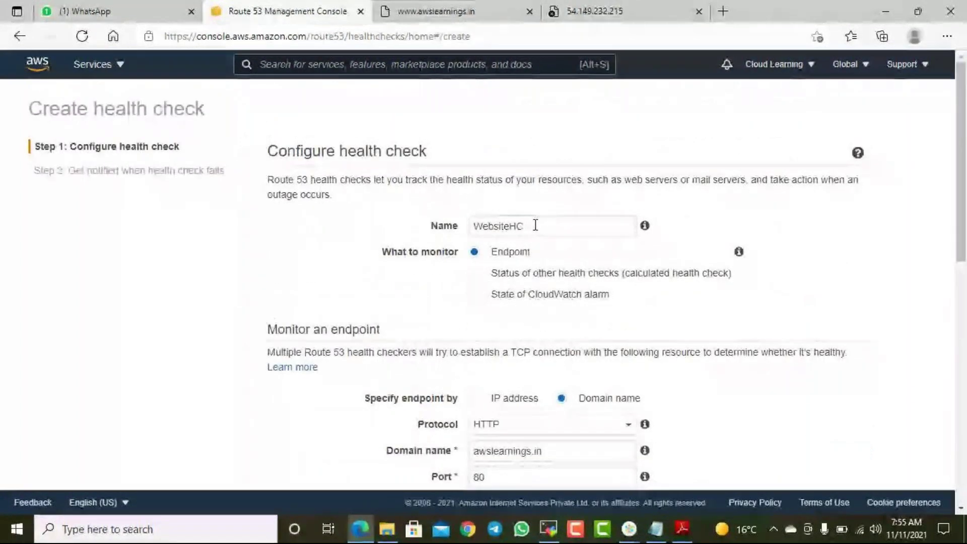
{"action": "scroll", "coordinate": [549, 269], "scroll_direction": "down", "scroll_amount": 1}
{"action": "scroll", "coordinate": [549, 269], "scroll_direction": "down", "scroll_amount": 2}
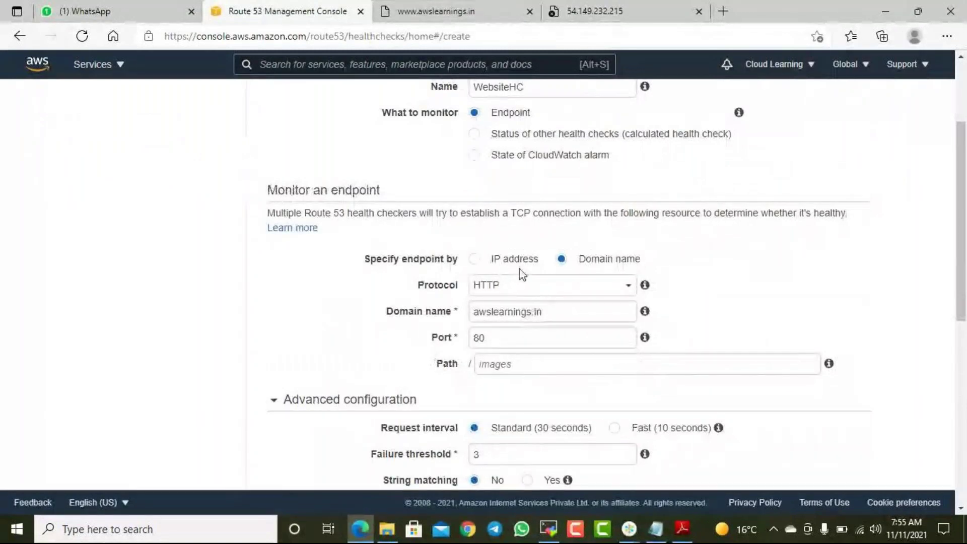
{"action": "scroll", "coordinate": [635, 332], "scroll_direction": "down", "scroll_amount": 8}
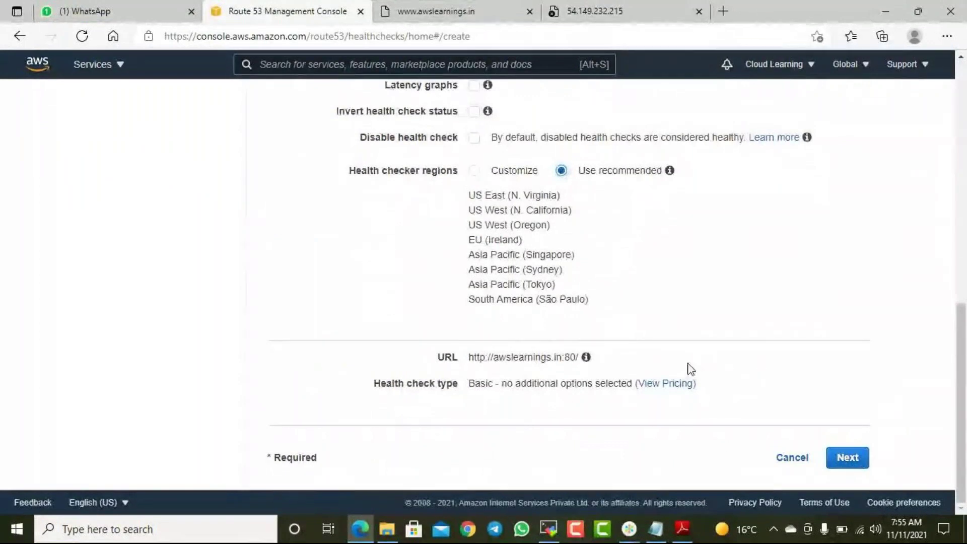
- Open Route 53 pricing in a new tab and advance to the notification step
{"action": "right_click", "coordinate": [686, 391]}
{"action": "key", "text": "Escape"}
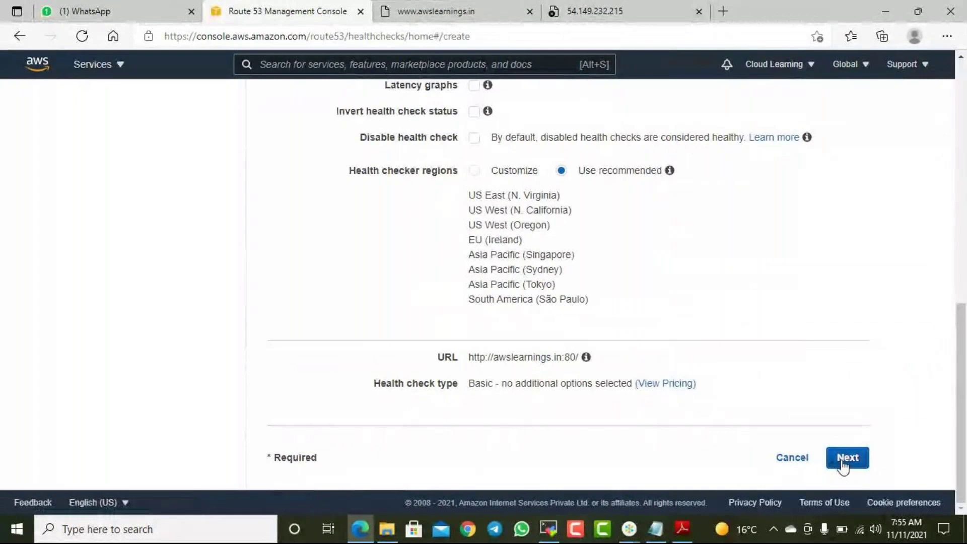
{"action": "right_click", "coordinate": [682, 391]}
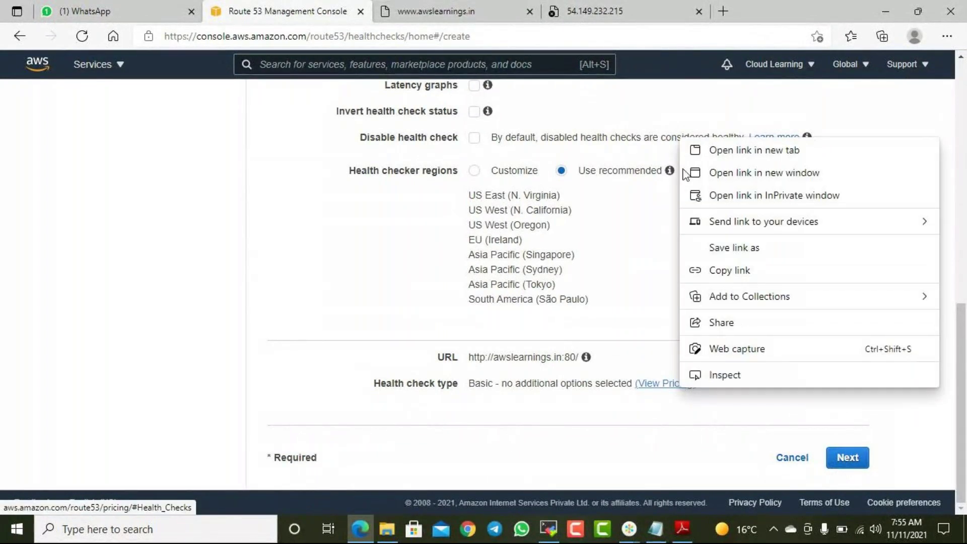
{"action": "left_click", "coordinate": [770, 89]}
{"action": "left_click", "coordinate": [843, 461]}
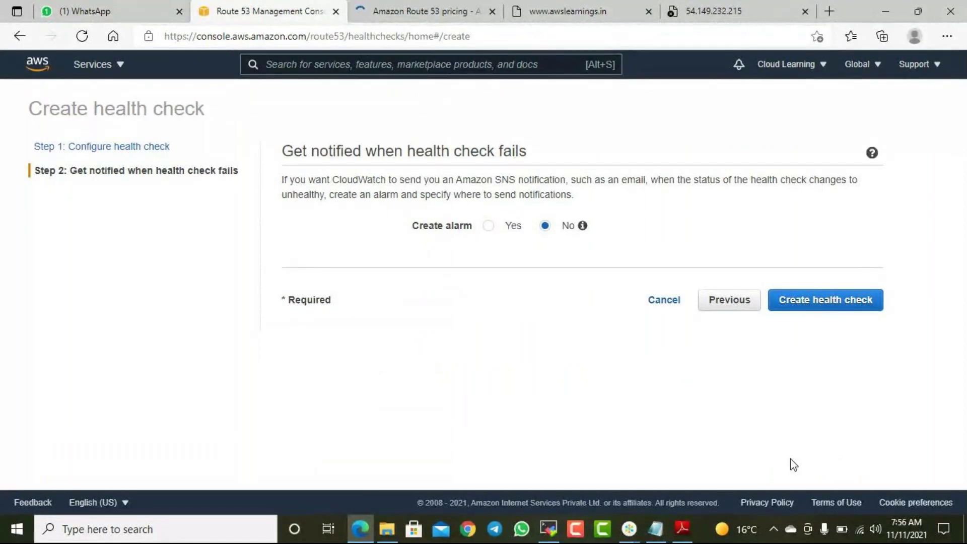
- Set Create alarm to Yes for the health check, then bring the notes back
{"action": "left_click", "coordinate": [489, 227]}
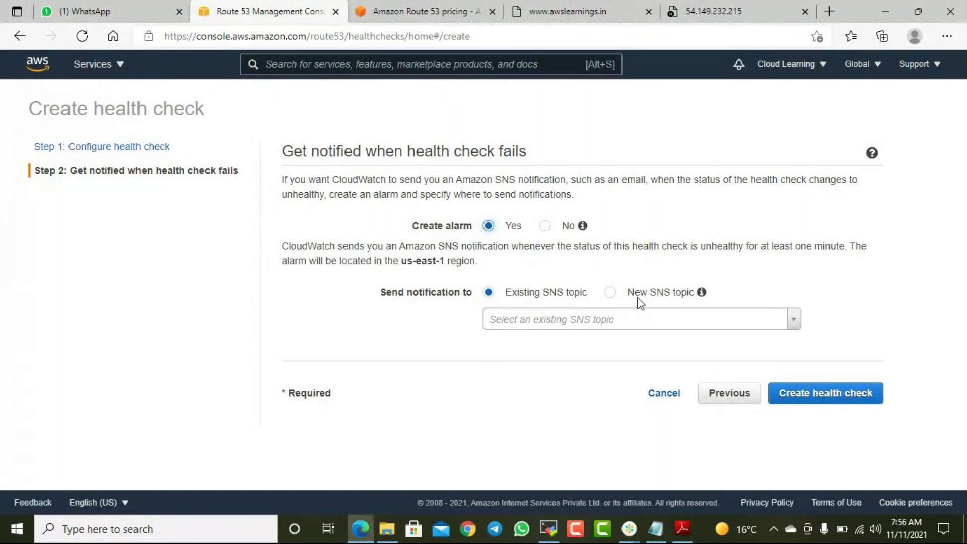
{"action": "left_click", "coordinate": [655, 529]}
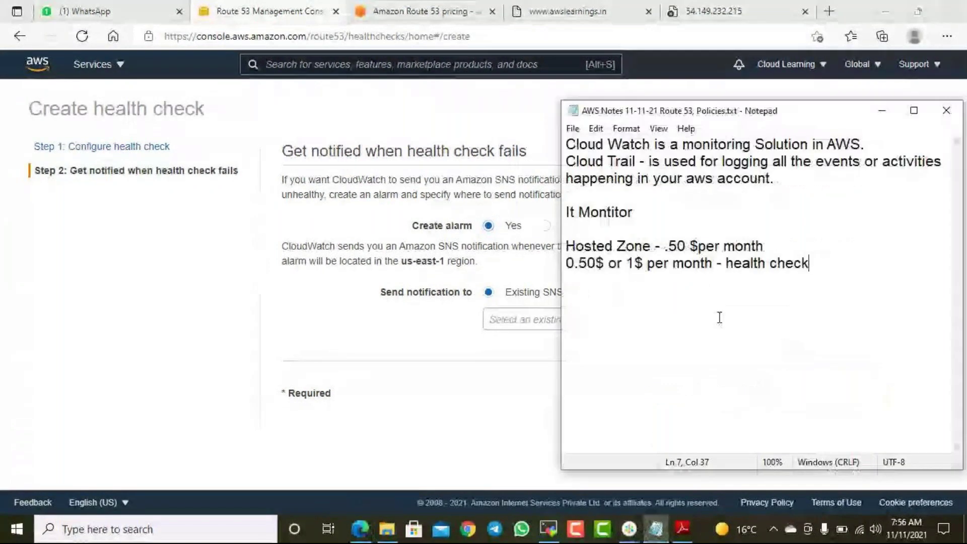
- List notification options Email, SMS, http, Lambda function and SQS on new lines in the notes
{"action": "key", "text": "Return"}
{"action": "key", "text": "Return"}
{"action": "key", "text": "Return"}
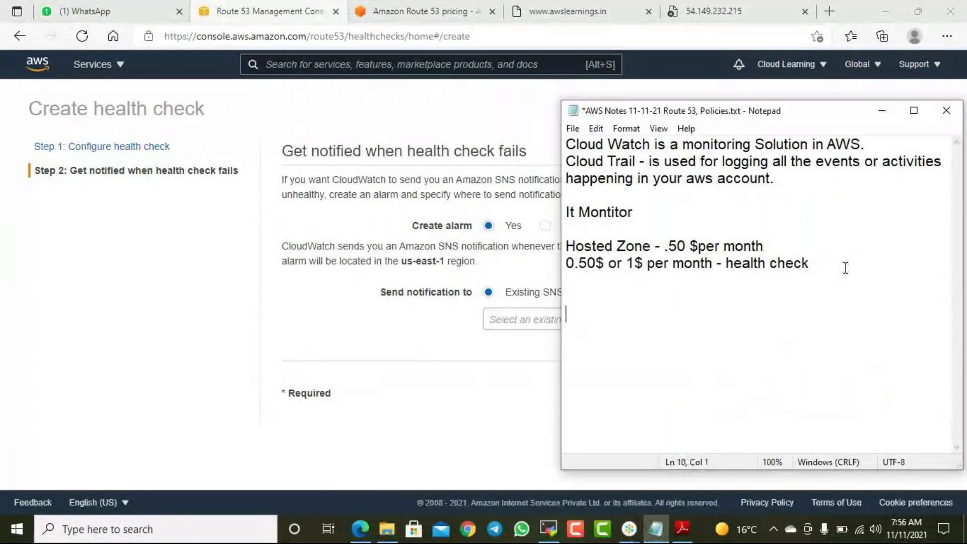
{"action": "key", "text": "BackSpace"}
{"action": "type", "text": "Email"}
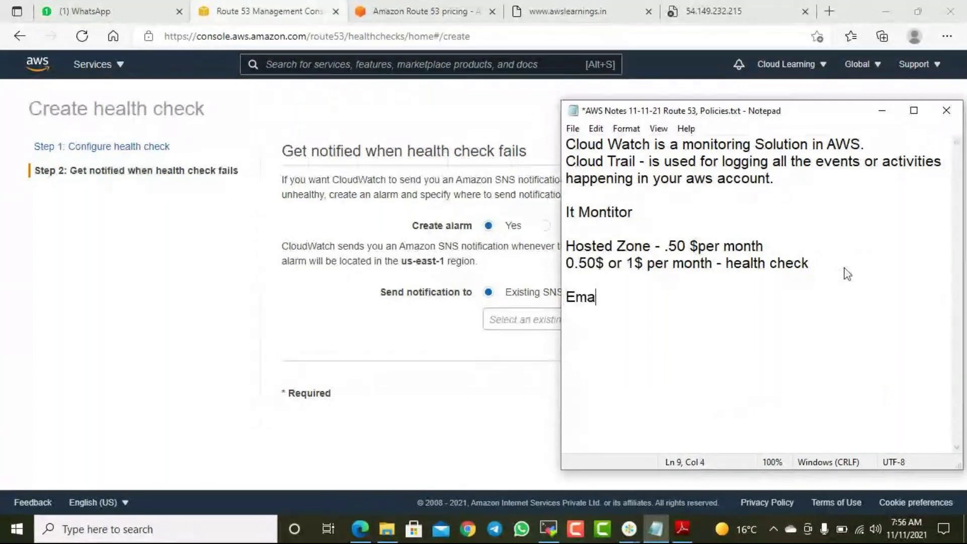
{"action": "key", "text": "Return"}
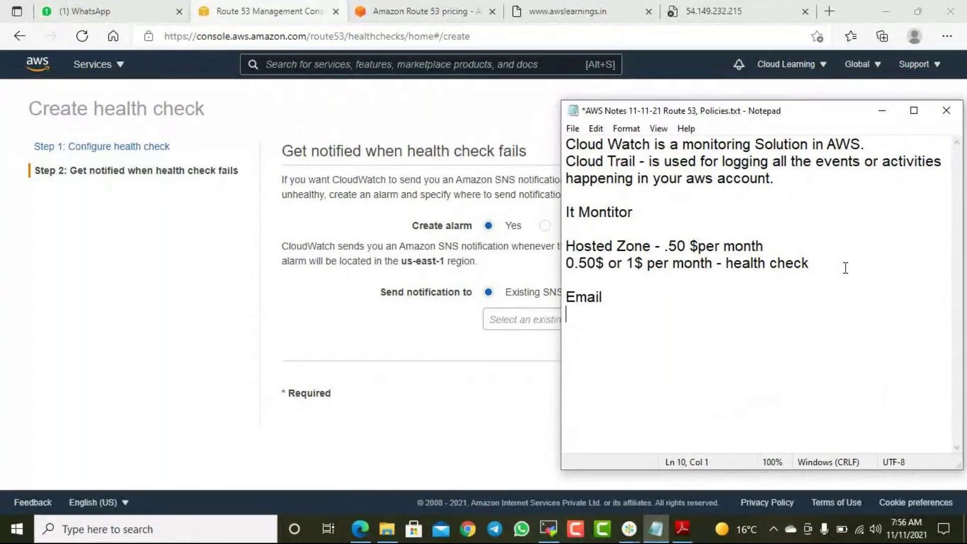
{"action": "type", "text": "SMS"}
{"action": "key", "text": "Return"}
{"action": "type", "text": "Webs"}
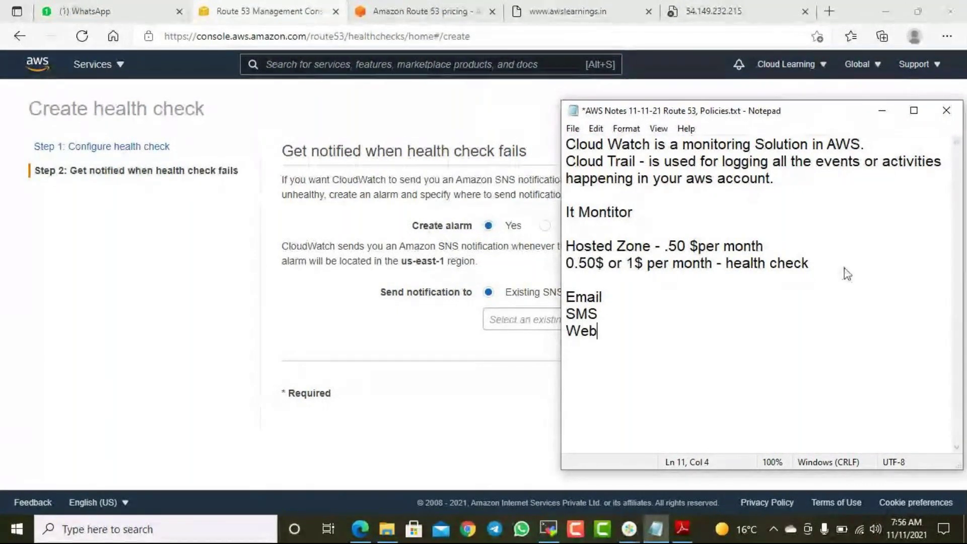
{"action": "key", "text": "BackSpace"}
{"action": "key", "text": "BackSpace"}
{"action": "key", "text": "BackSpace"}
{"action": "key", "text": "BackSpace"}
{"action": "type", "text": "http"}
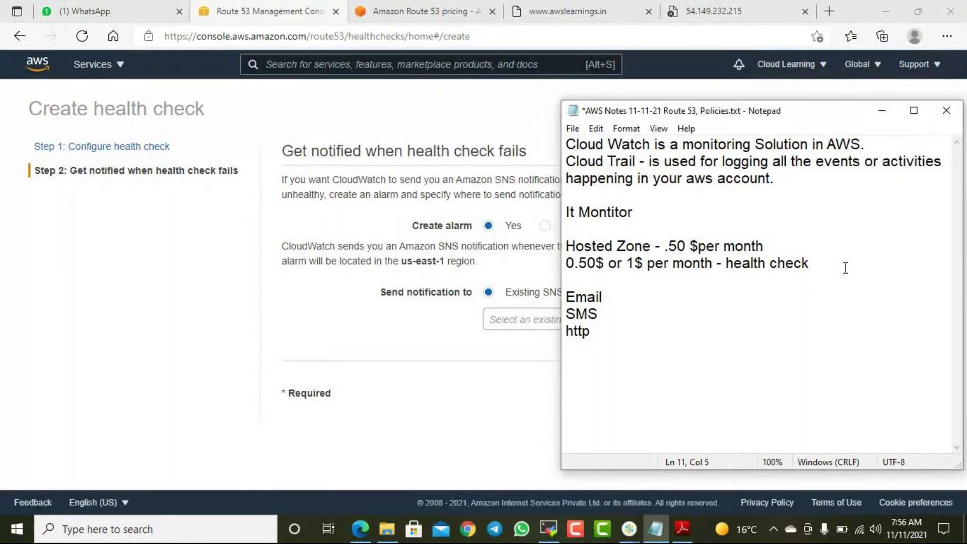
{"action": "key", "text": "Return"}
{"action": "type", "text": "Lambda function"}
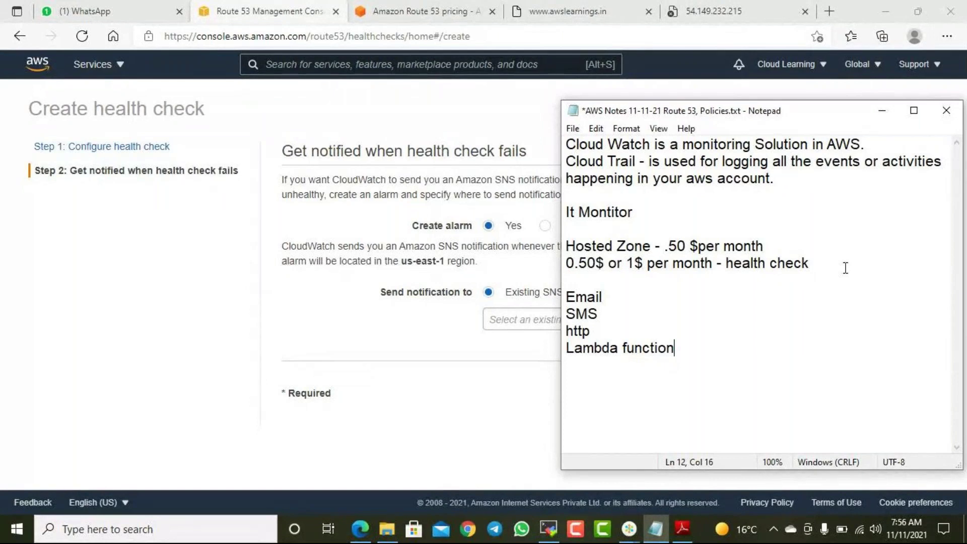
{"action": "key", "text": "Return"}
{"action": "type", "text": "SQS"}
{"action": "left_click_drag", "start_coordinate": [598, 314], "coordinate": [565, 296]}
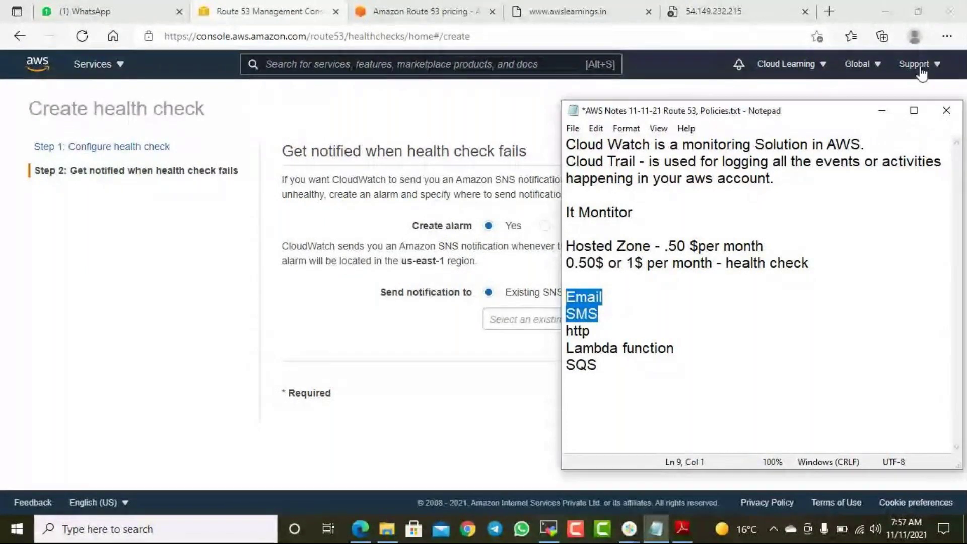
- Have the alarm notify a new SNS topic named WebsiteFail and enter the recipient's e-mail address
{"action": "left_click", "coordinate": [882, 112]}
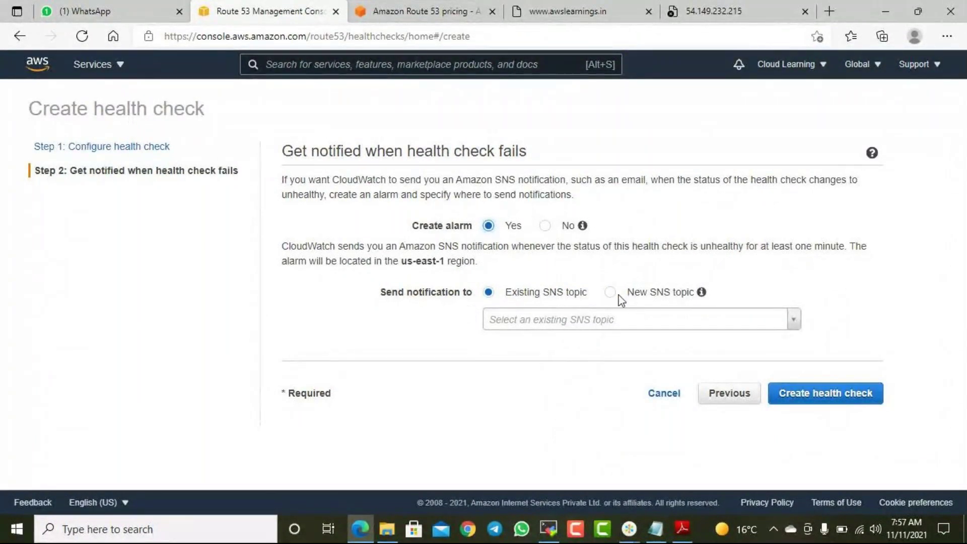
{"action": "left_click", "coordinate": [580, 320]}
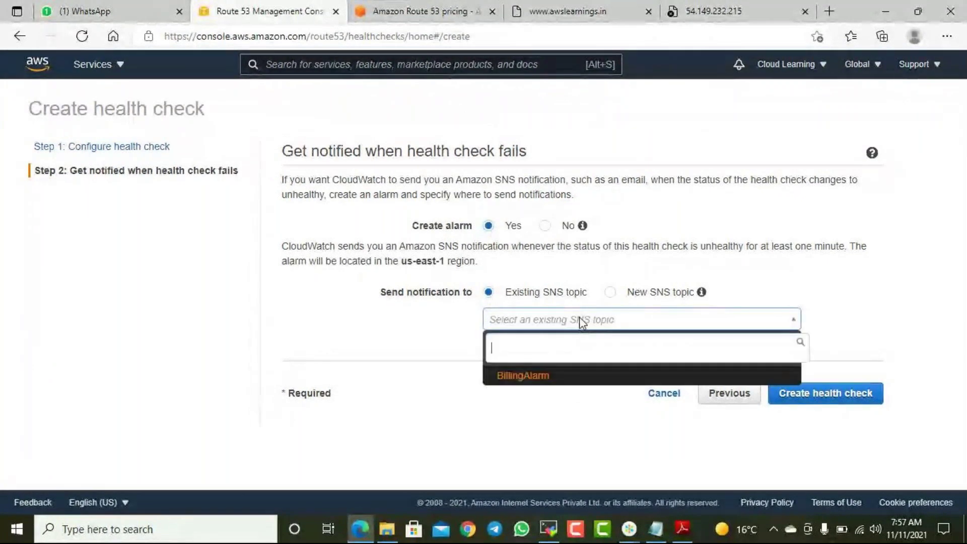
{"action": "left_click", "coordinate": [579, 317]}
{"action": "left_click", "coordinate": [610, 292]}
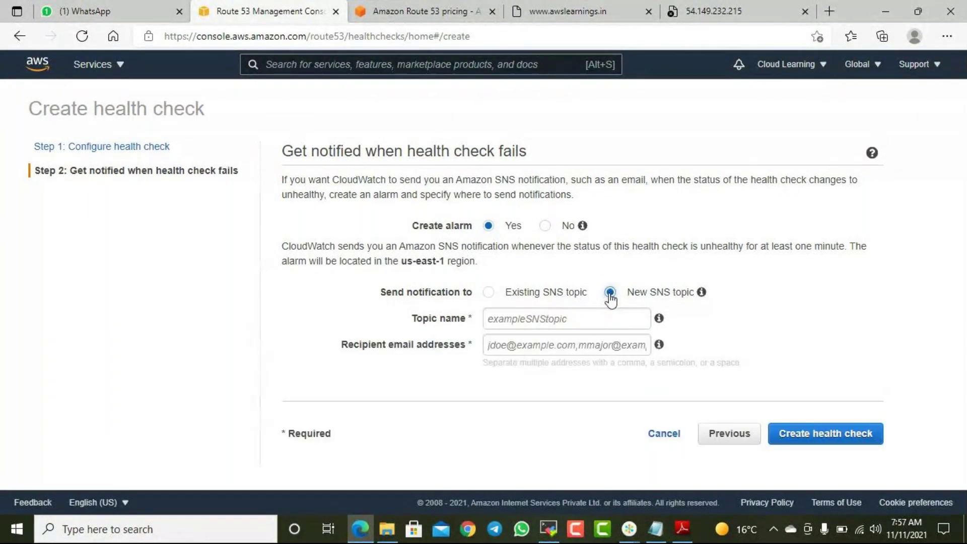
{"action": "left_click", "coordinate": [555, 317]}
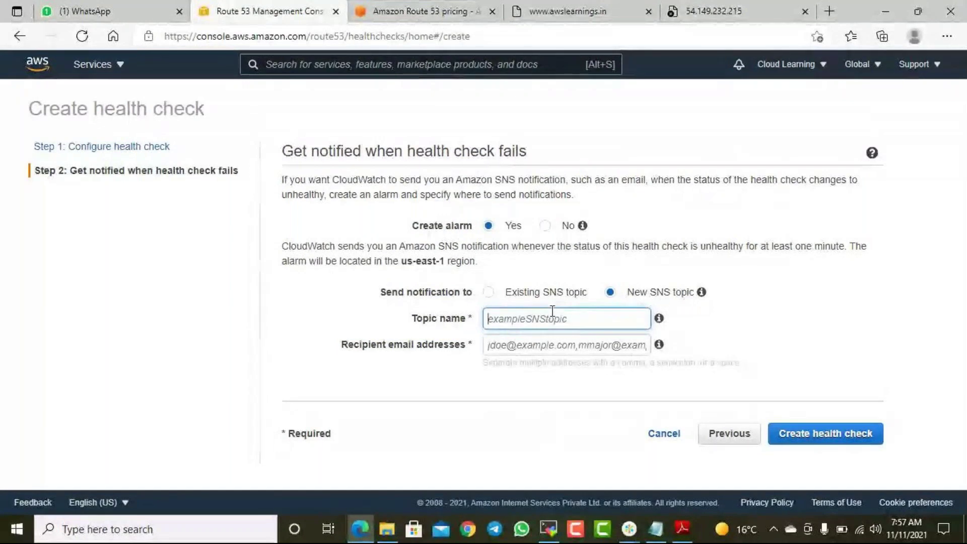
{"action": "type", "text": "Websit"}
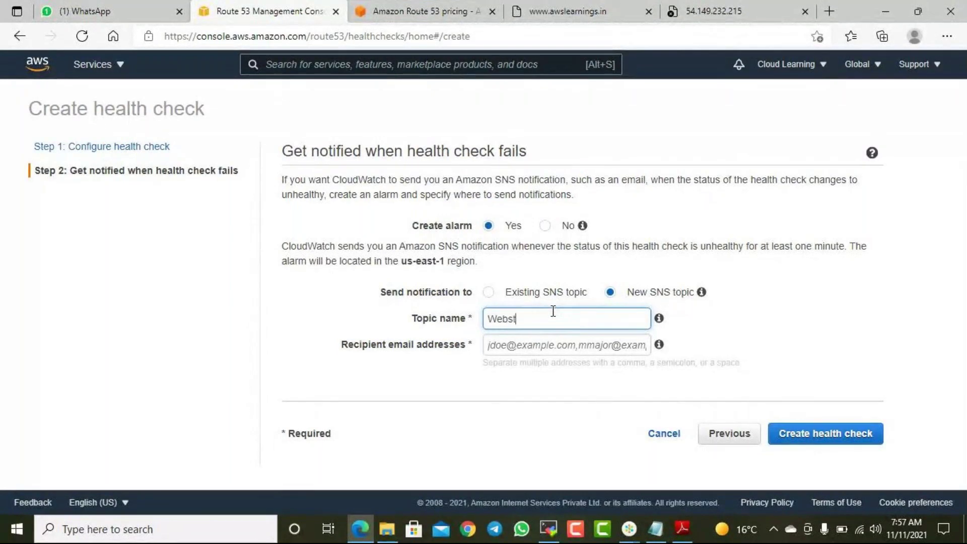
{"action": "type", "text": "eFail"}
{"action": "key", "text": "Tab"}
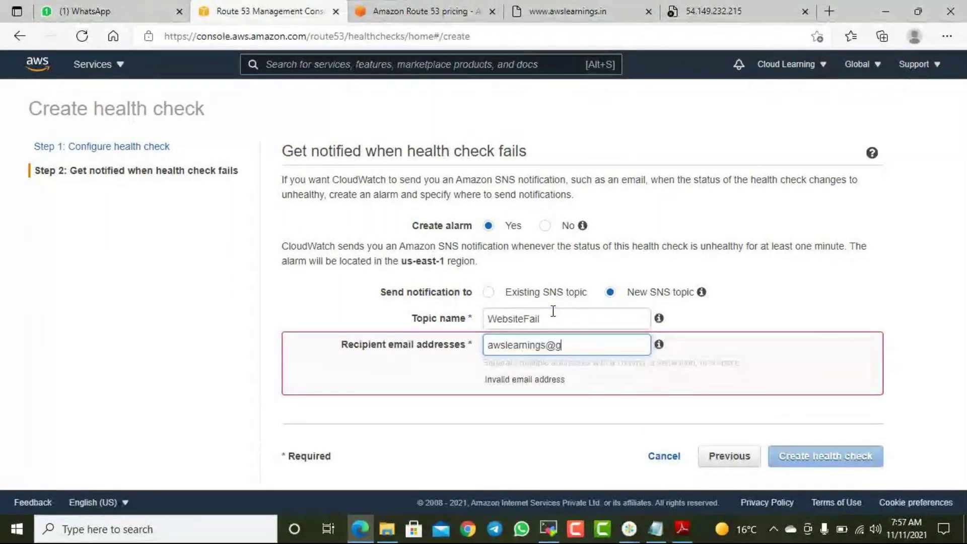
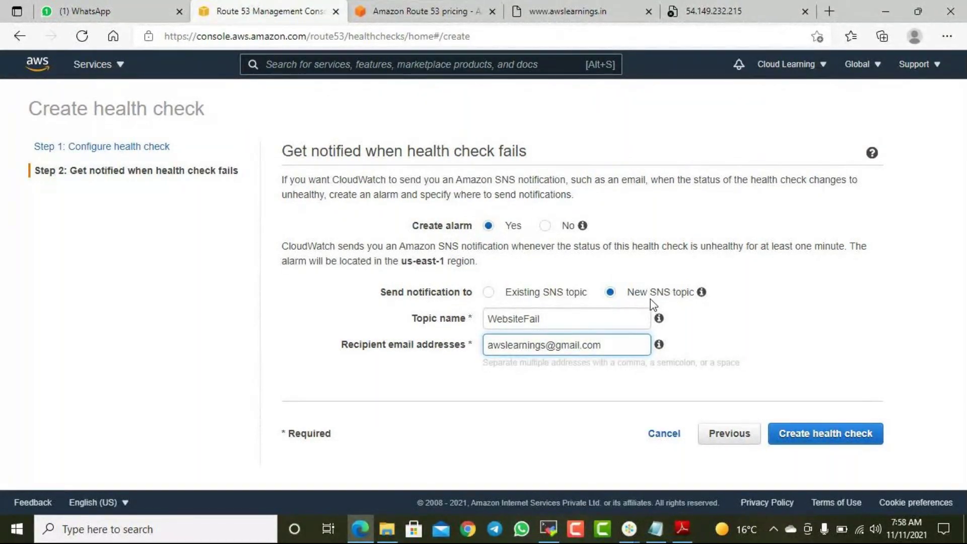
- Create the WebsiteHC health check and confirm the awslearnings.in site still loads
{"action": "left_click", "coordinate": [810, 439]}
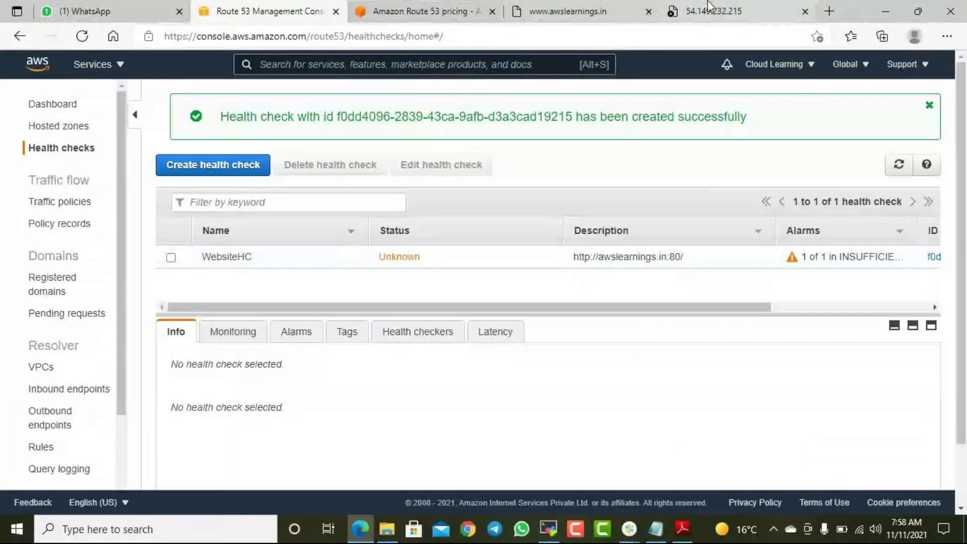
{"action": "left_click", "coordinate": [569, 12]}
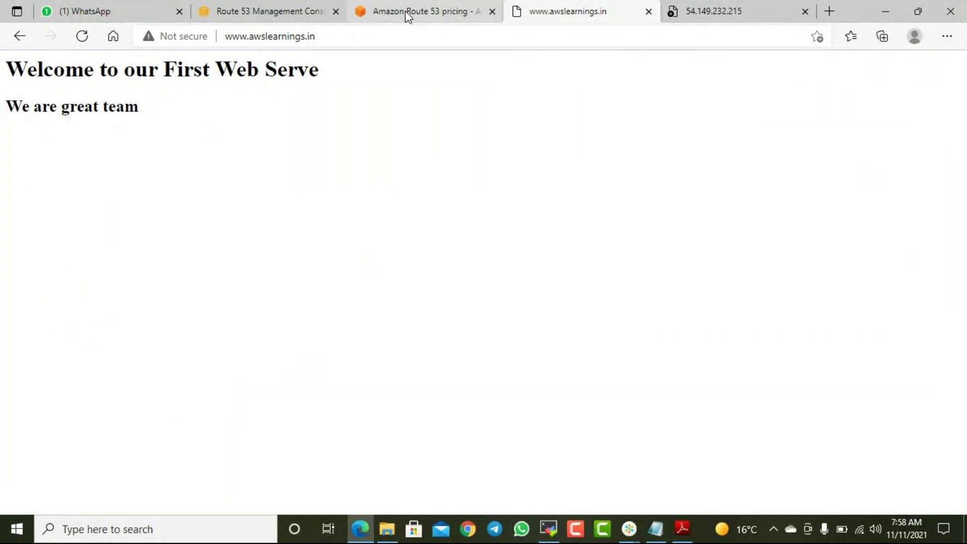
{"action": "left_click", "coordinate": [270, 12]}
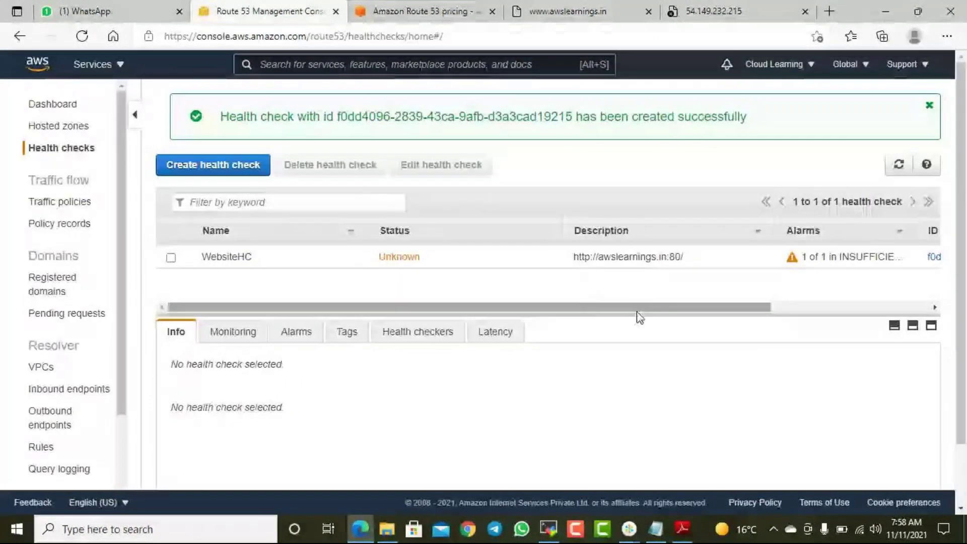
{"action": "mouse_move", "coordinate": [392, 307]}
{"action": "left_mouse_down"}
{"action": "mouse_move", "coordinate": [582, 329]}
{"action": "mouse_move", "coordinate": [308, 316]}
{"action": "left_mouse_up"}
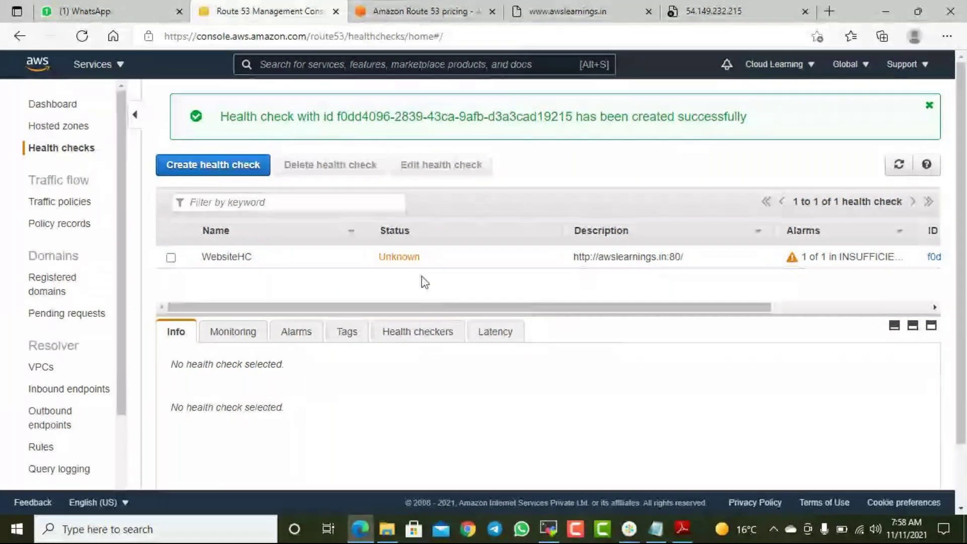
- Retry the old IP page without its path, close the unreachable tab, and return to Route 53
{"action": "left_click", "coordinate": [730, 15]}
{"action": "key", "text": "F5"}
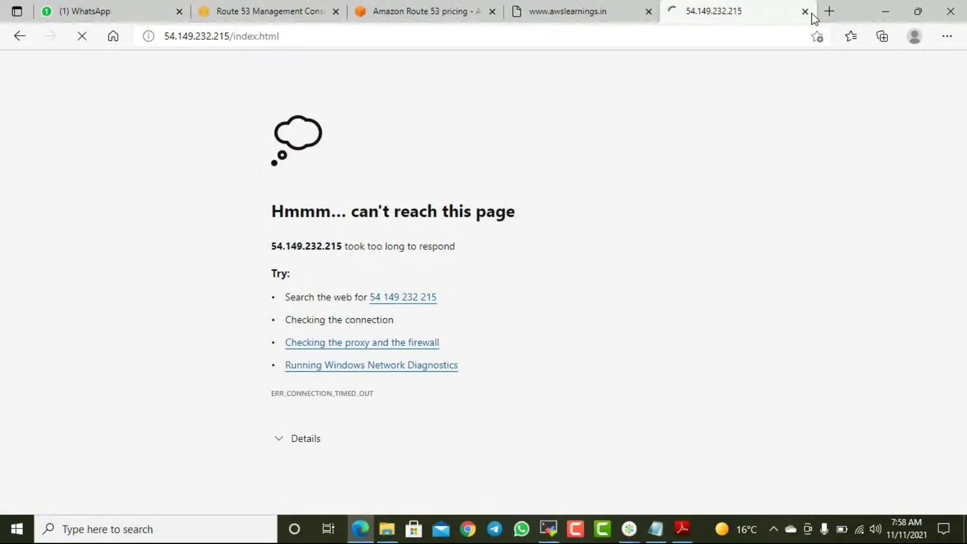
{"action": "left_click_drag", "start_coordinate": [243, 35], "coordinate": [361, 32]}
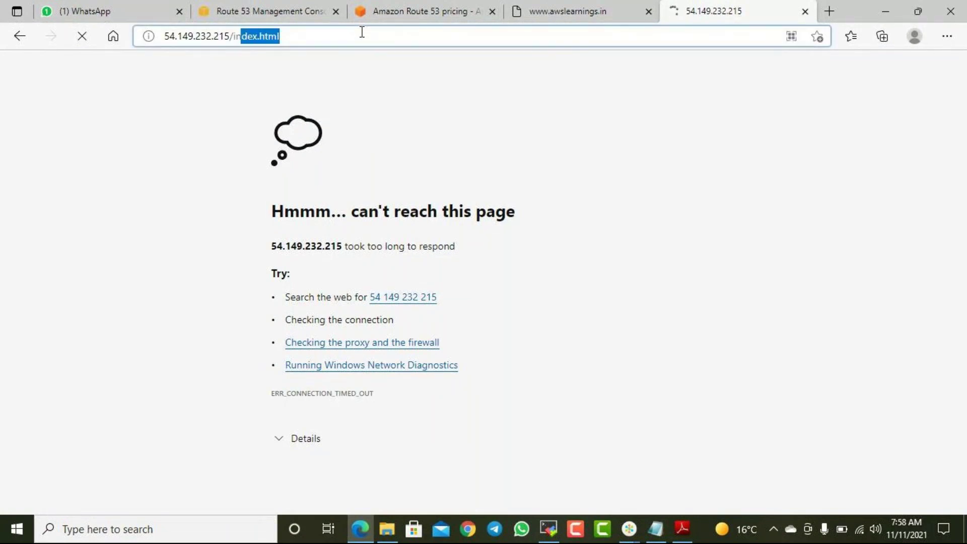
{"action": "key", "text": "BackSpace"}
{"action": "key", "text": "BackSpace"}
{"action": "key", "text": "BackSpace"}
{"action": "key", "text": "BackSpace"}
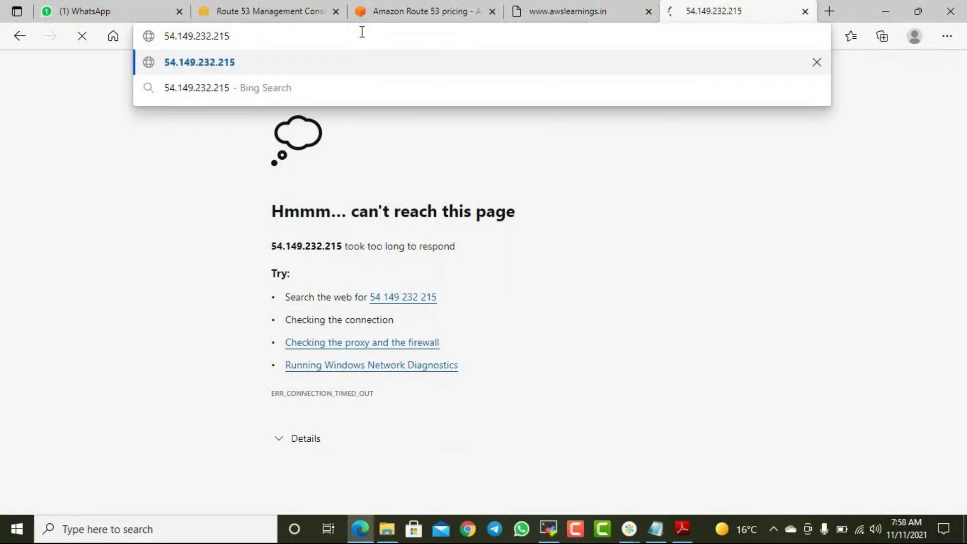
{"action": "key", "text": "BackSpace"}
{"action": "key", "text": "Return"}
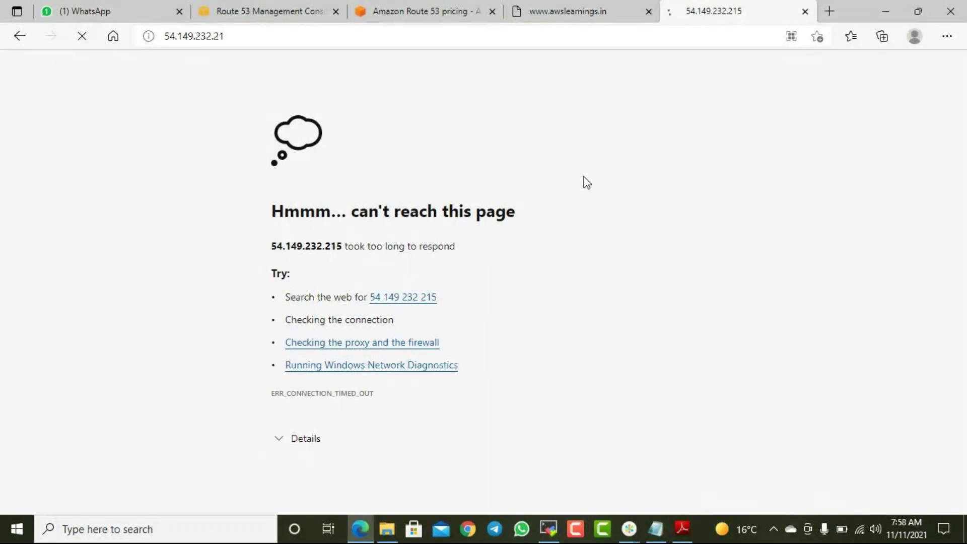
{"action": "left_click", "coordinate": [805, 11]}
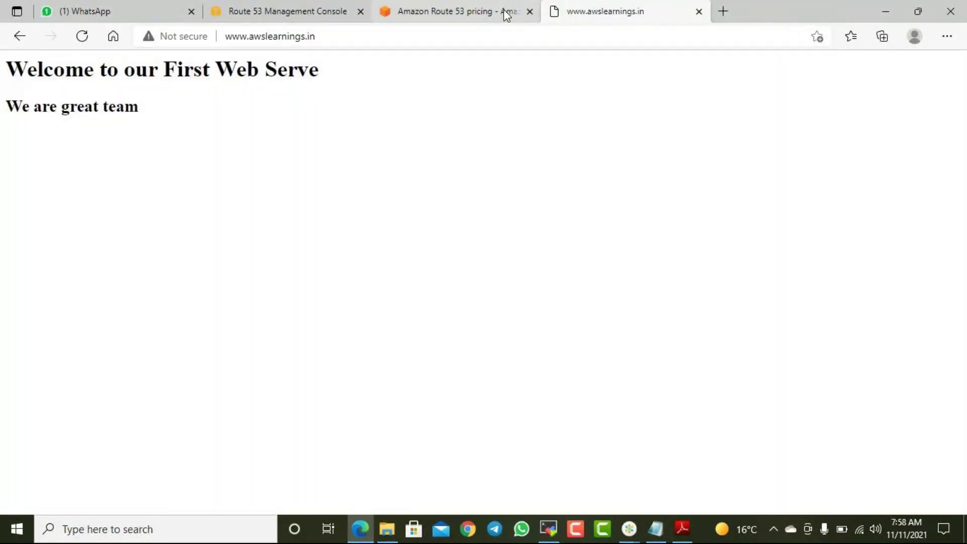
{"action": "left_click", "coordinate": [473, 11]}
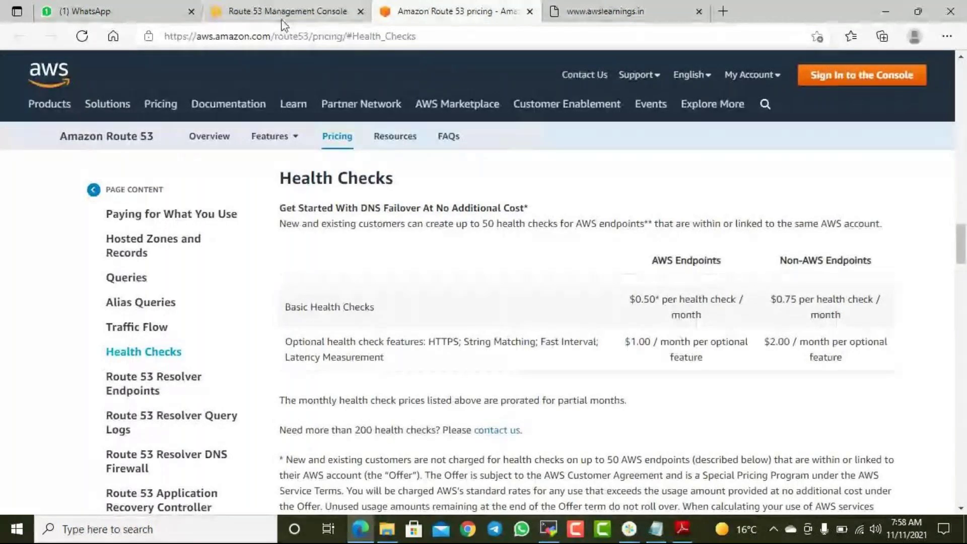
{"action": "key", "text": "ctrl+shift+Tab"}
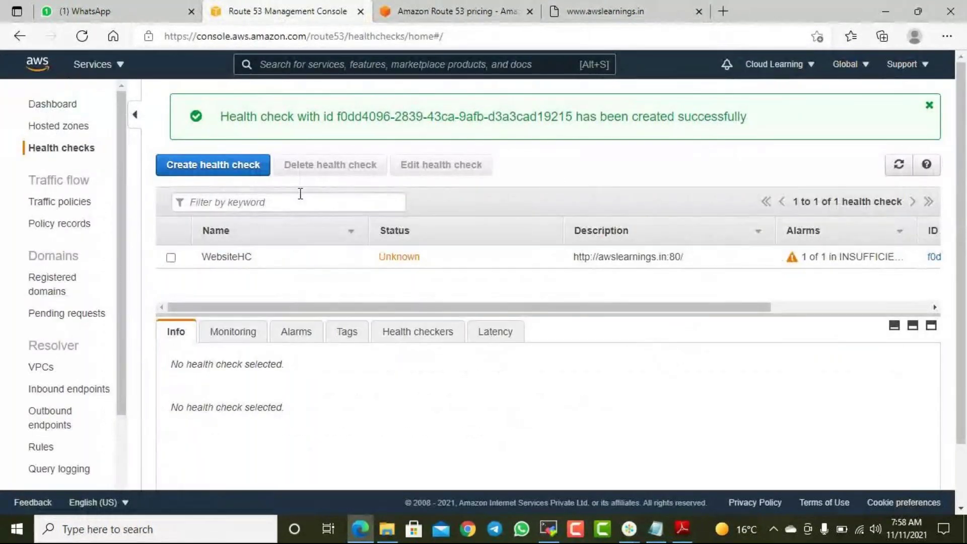
- Refresh the health checks list and select WebsiteHC
{"action": "left_click", "coordinate": [899, 164]}
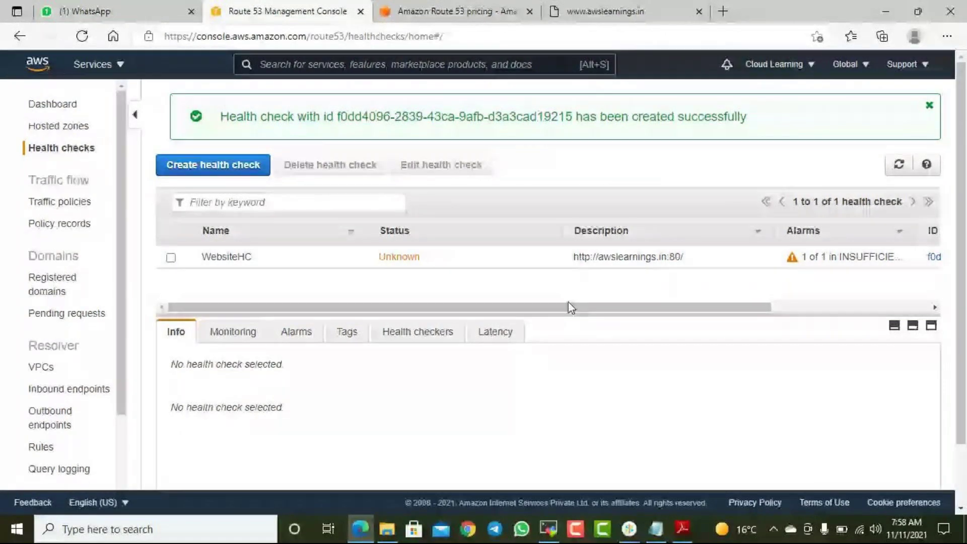
{"action": "left_click_drag", "start_coordinate": [575, 310], "coordinate": [371, 337]}
{"action": "left_click", "coordinate": [235, 331]}
{"action": "scroll", "coordinate": [310, 267], "scroll_direction": "down", "scroll_amount": 2}
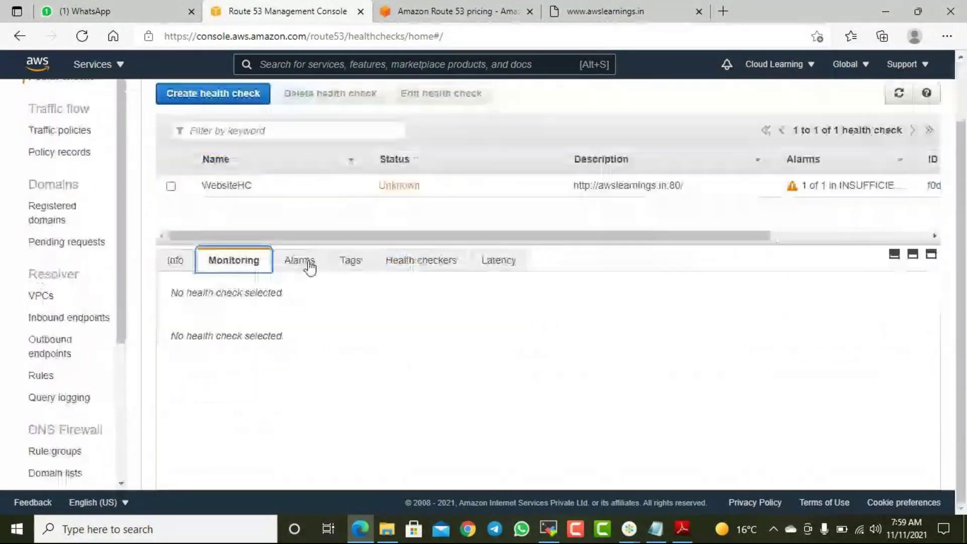
{"action": "left_click", "coordinate": [171, 186]}
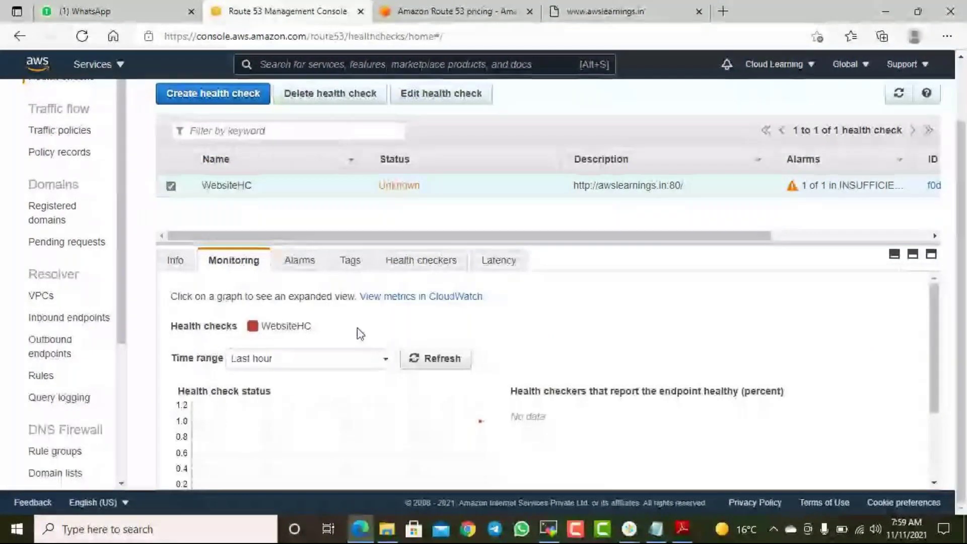
- Review WebsiteHC's configuration details, then its monitoring graphs
{"action": "scroll", "coordinate": [522, 380], "scroll_direction": "down", "scroll_amount": 2}
{"action": "scroll", "coordinate": [576, 388], "scroll_direction": "up", "scroll_amount": 2}
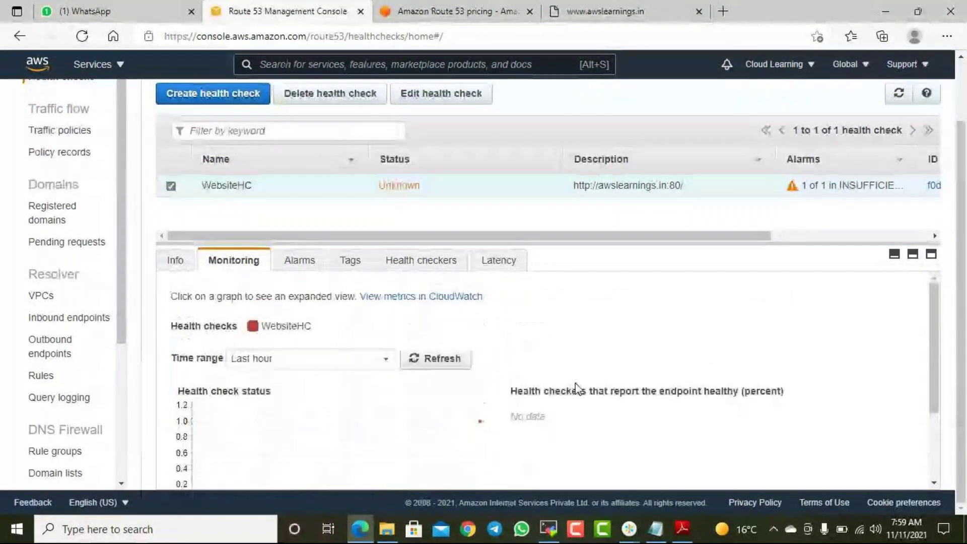
{"action": "left_click", "coordinate": [176, 260]}
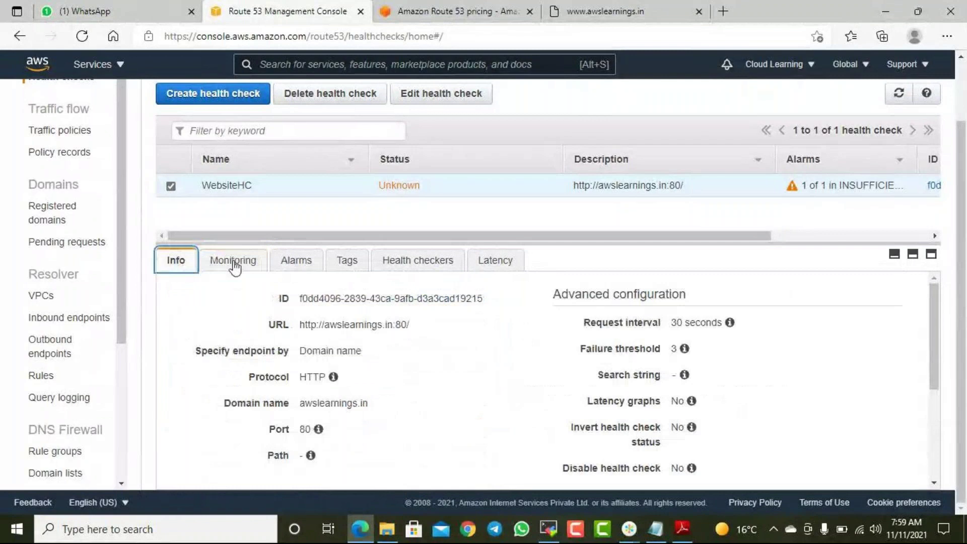
{"action": "scroll", "coordinate": [773, 364], "scroll_direction": "down", "scroll_amount": 3}
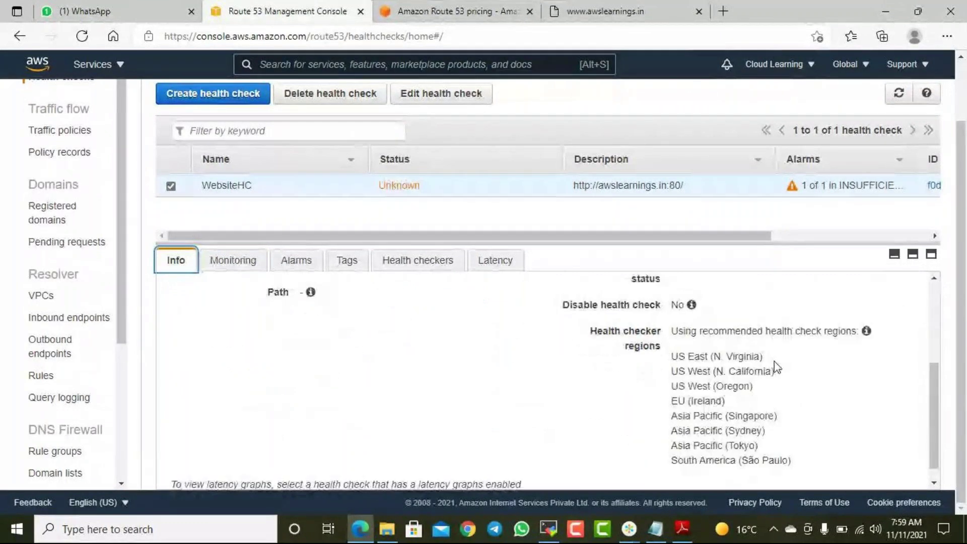
{"action": "scroll", "coordinate": [773, 367], "scroll_direction": "up", "scroll_amount": 5}
{"action": "left_click", "coordinate": [258, 331]}
{"action": "scroll", "coordinate": [282, 333], "scroll_direction": "down", "scroll_amount": 2}
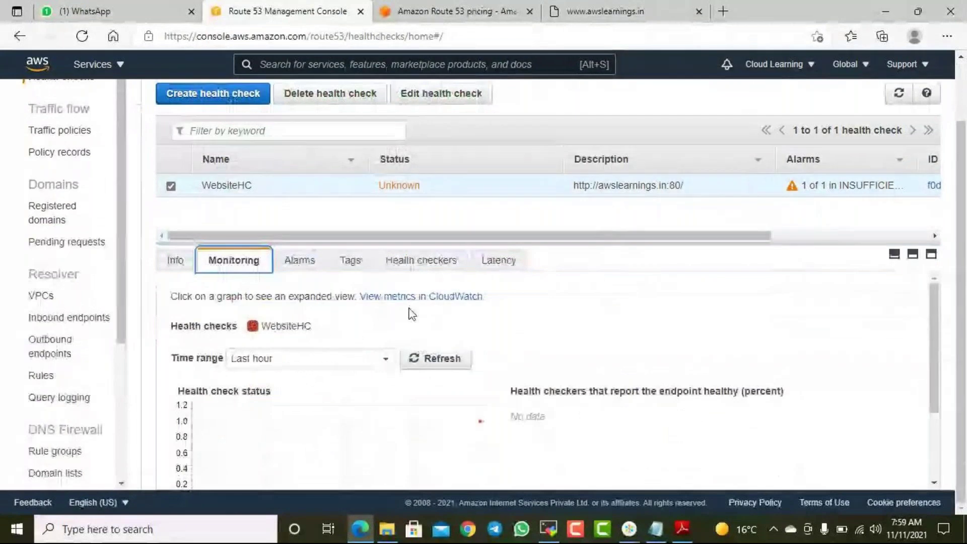
- Check the monitoring graphs' time range options, keeping Last hour
{"action": "left_click", "coordinate": [377, 359]}
{"action": "scroll", "coordinate": [346, 356], "scroll_direction": "down", "scroll_amount": 2}
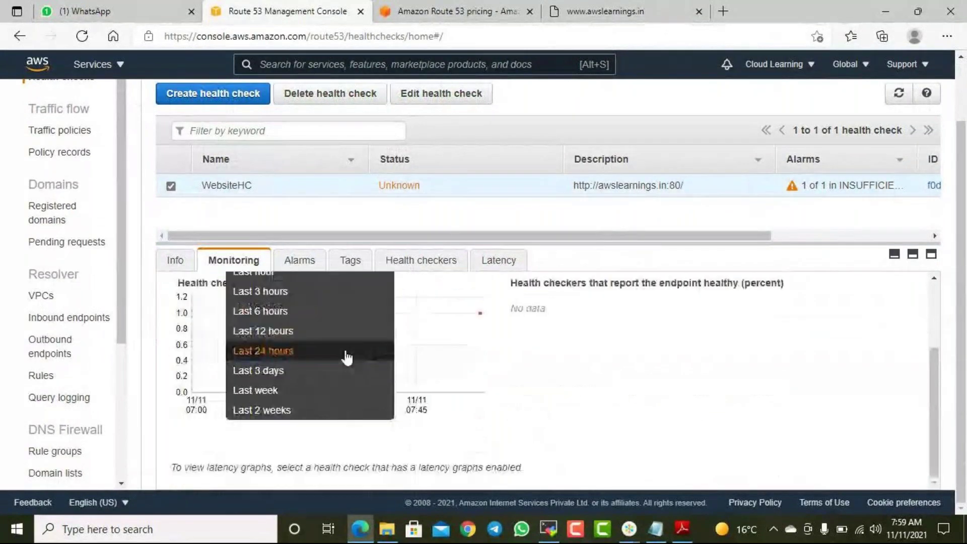
{"action": "left_click", "coordinate": [444, 399]}
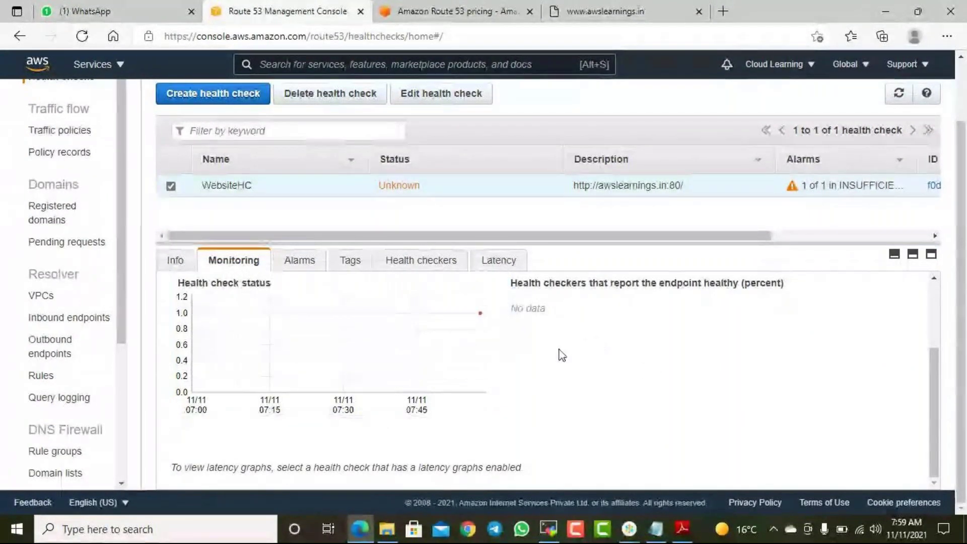
{"action": "scroll", "coordinate": [537, 354], "scroll_direction": "up", "scroll_amount": 2}
{"action": "scroll", "coordinate": [537, 354], "scroll_direction": "up", "scroll_amount": 1}
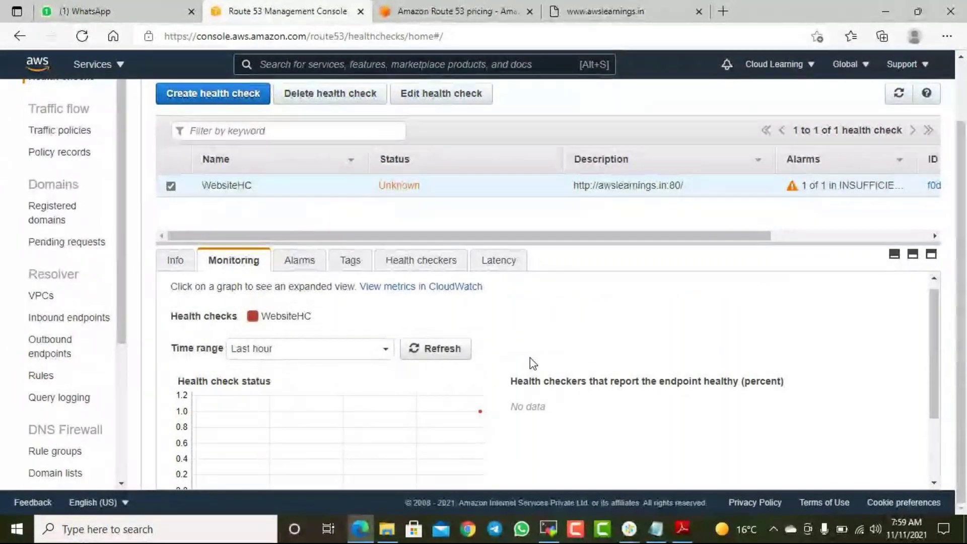
{"action": "left_click", "coordinate": [309, 351]}
{"action": "left_click", "coordinate": [302, 324]}
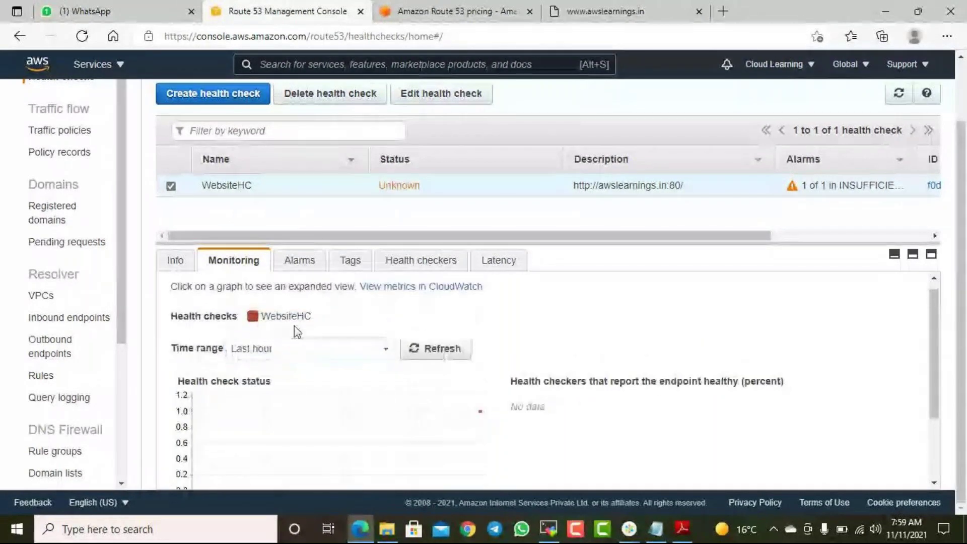
{"action": "left_click", "coordinate": [274, 354]}
{"action": "left_click", "coordinate": [551, 339]}
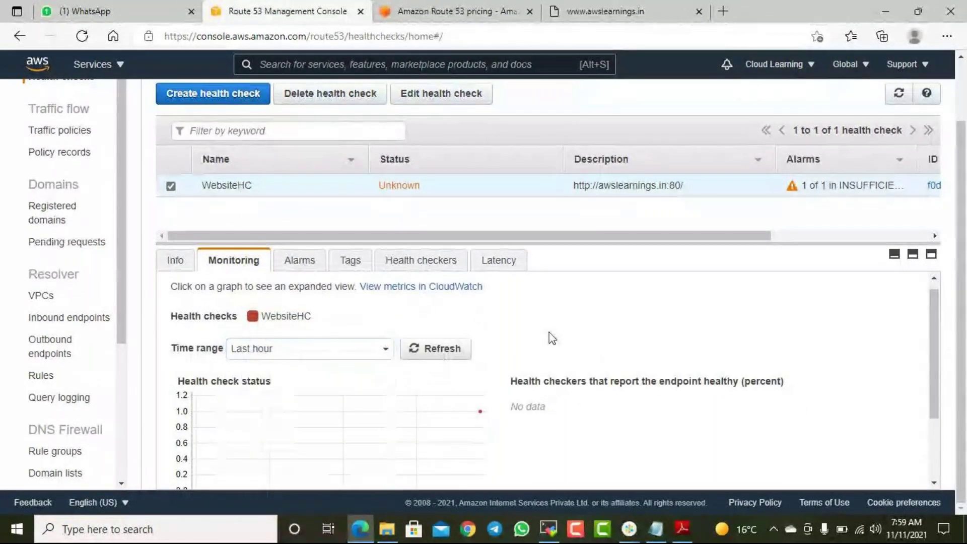
{"action": "scroll", "coordinate": [416, 376], "scroll_direction": "down", "scroll_amount": 1}
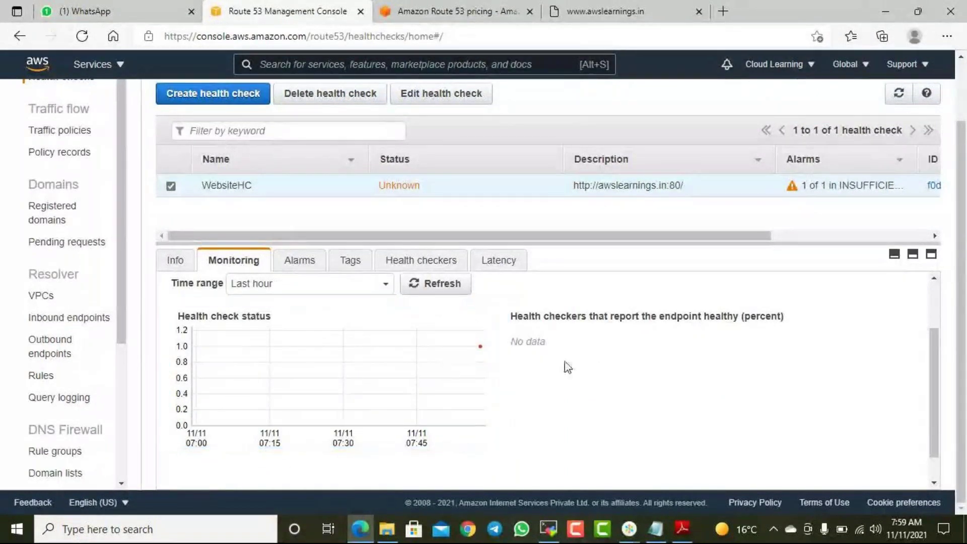
{"action": "scroll", "coordinate": [421, 342], "scroll_direction": "up", "scroll_amount": 1}
- View WebsiteHC's alarm, Name tag and per-region health checker results
{"action": "left_click", "coordinate": [296, 262]}
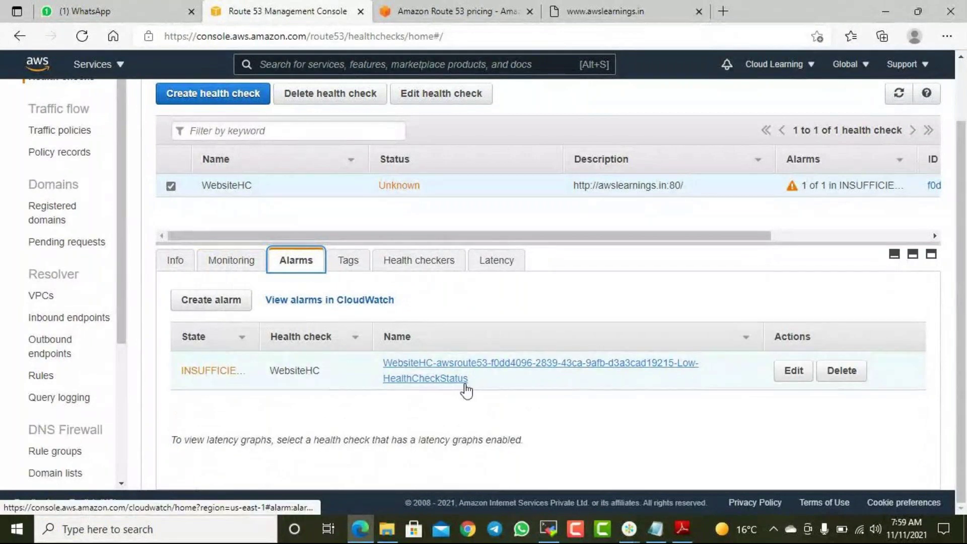
{"action": "left_click", "coordinate": [349, 268]}
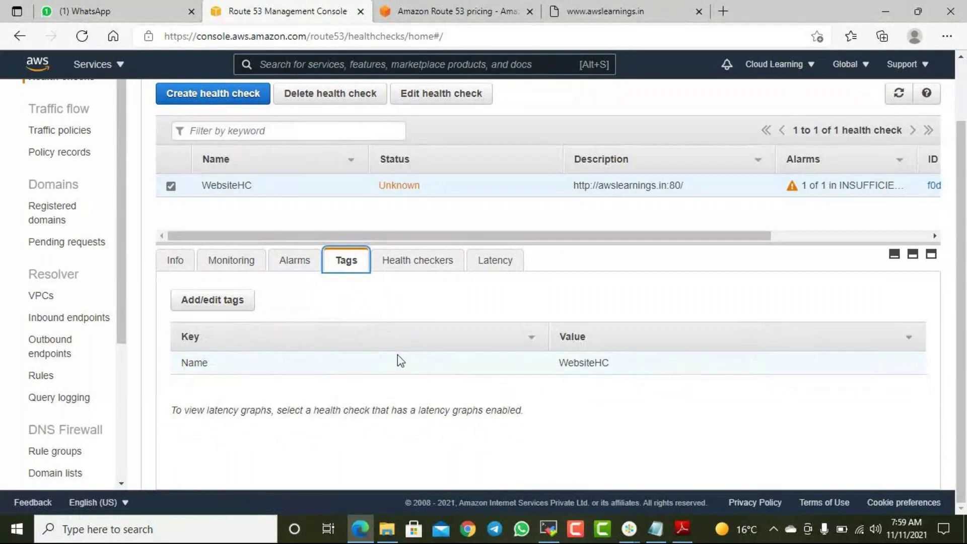
{"action": "left_click", "coordinate": [402, 261]}
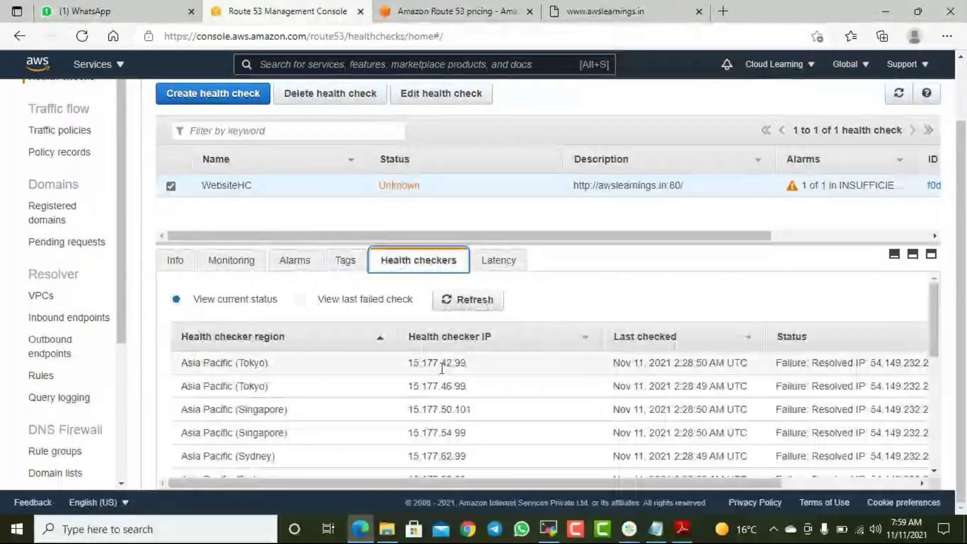
{"action": "scroll", "coordinate": [580, 383], "scroll_direction": "down", "scroll_amount": 3}
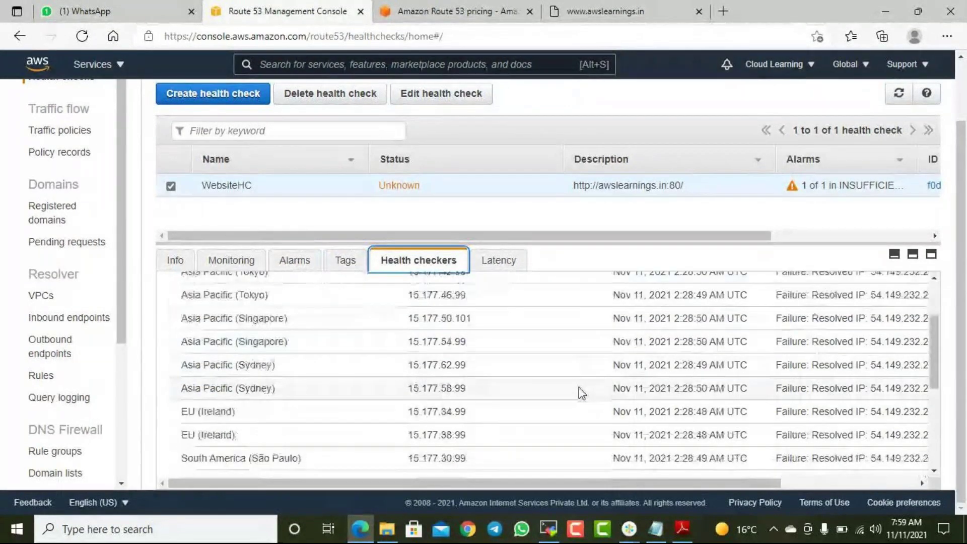
{"action": "scroll", "coordinate": [581, 391], "scroll_direction": "down", "scroll_amount": 5}
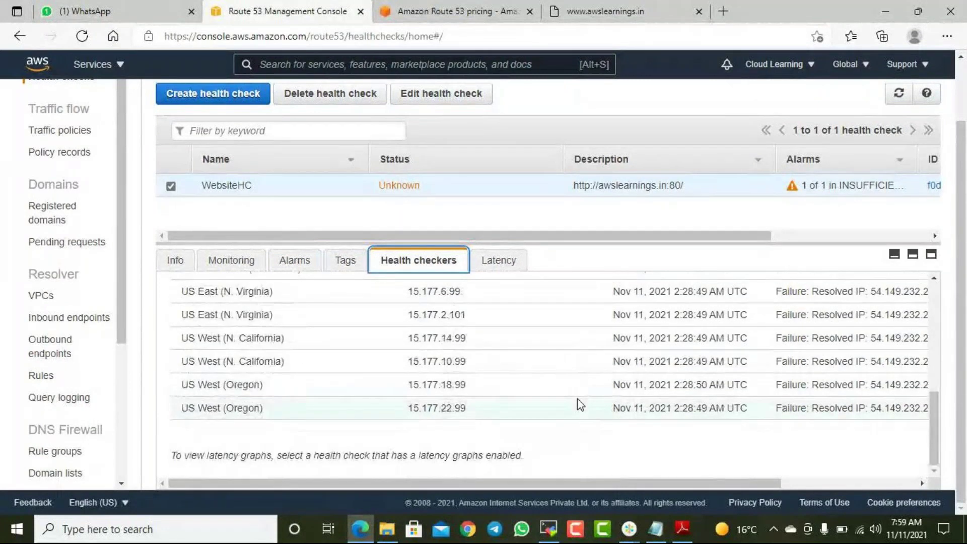
{"action": "left_click_drag", "start_coordinate": [709, 482], "coordinate": [902, 446]}
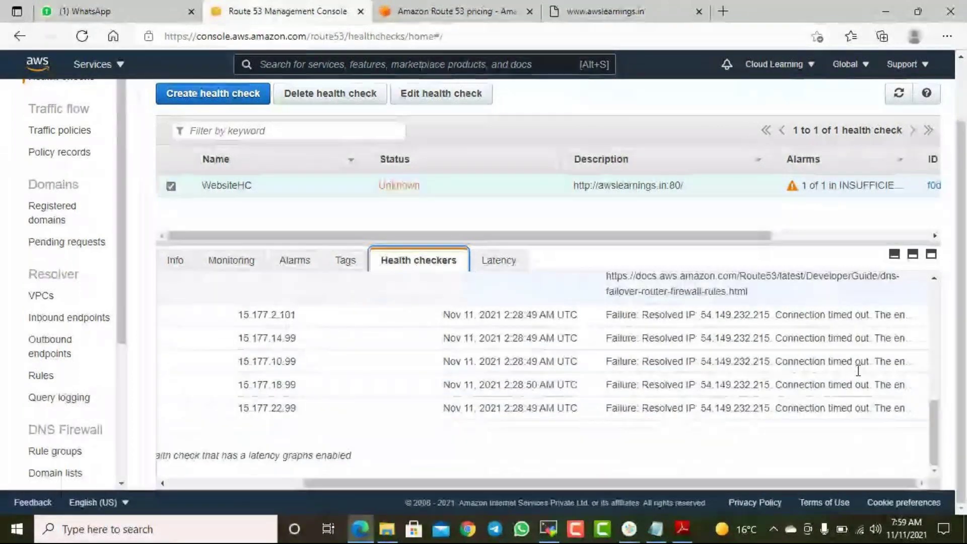
{"action": "scroll", "coordinate": [851, 378], "scroll_direction": "up", "scroll_amount": 5}
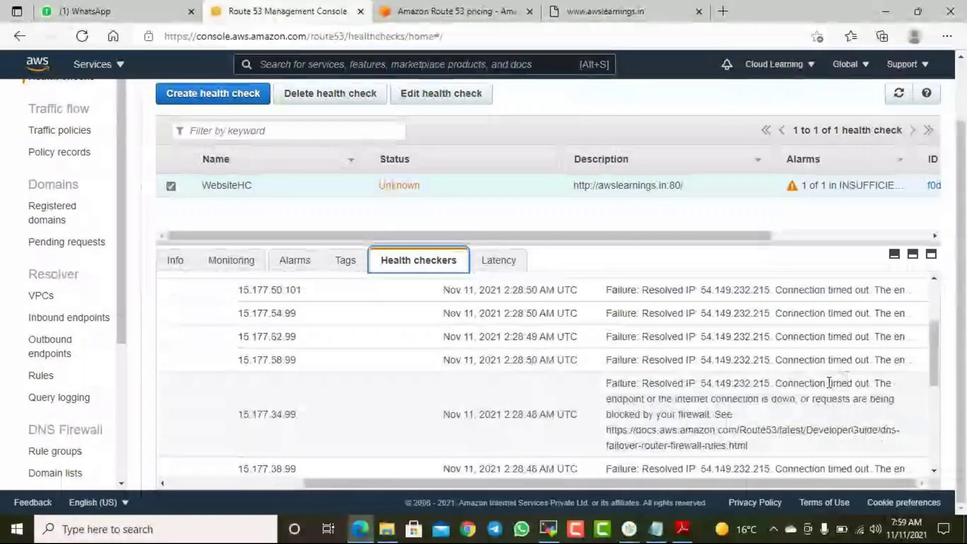
{"action": "scroll", "coordinate": [831, 384], "scroll_direction": "down", "scroll_amount": 3}
{"action": "scroll", "coordinate": [828, 388], "scroll_direction": "up", "scroll_amount": 5}
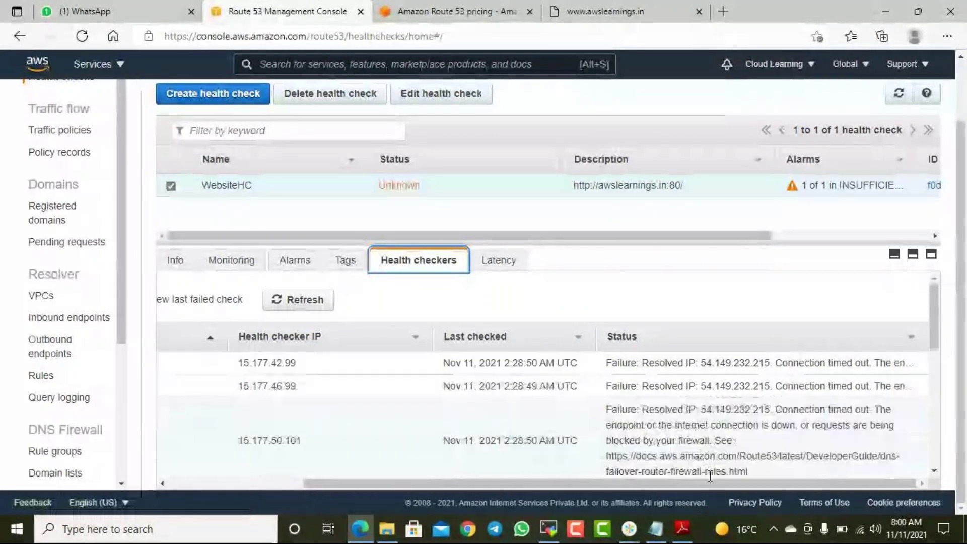
{"action": "left_click_drag", "start_coordinate": [705, 487], "coordinate": [551, 485]}
{"action": "scroll", "coordinate": [595, 403], "scroll_direction": "down", "scroll_amount": 5}
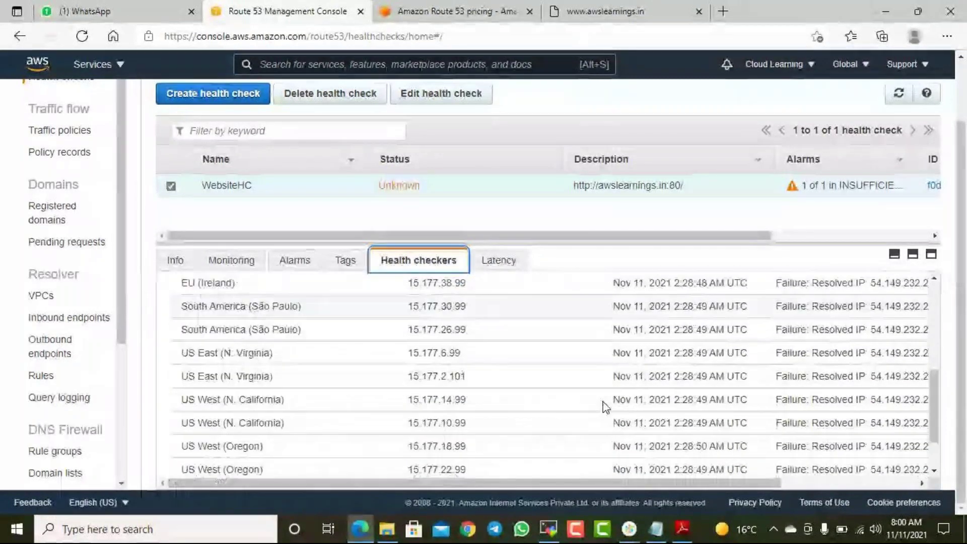
{"action": "scroll", "coordinate": [605, 407], "scroll_direction": "down", "scroll_amount": 1}
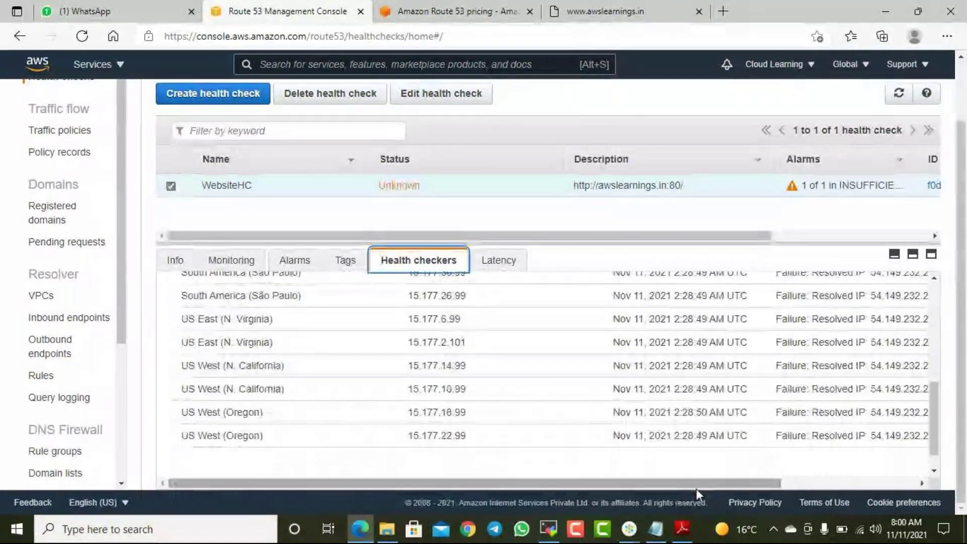
{"action": "left_click_drag", "start_coordinate": [696, 488], "coordinate": [858, 472]}
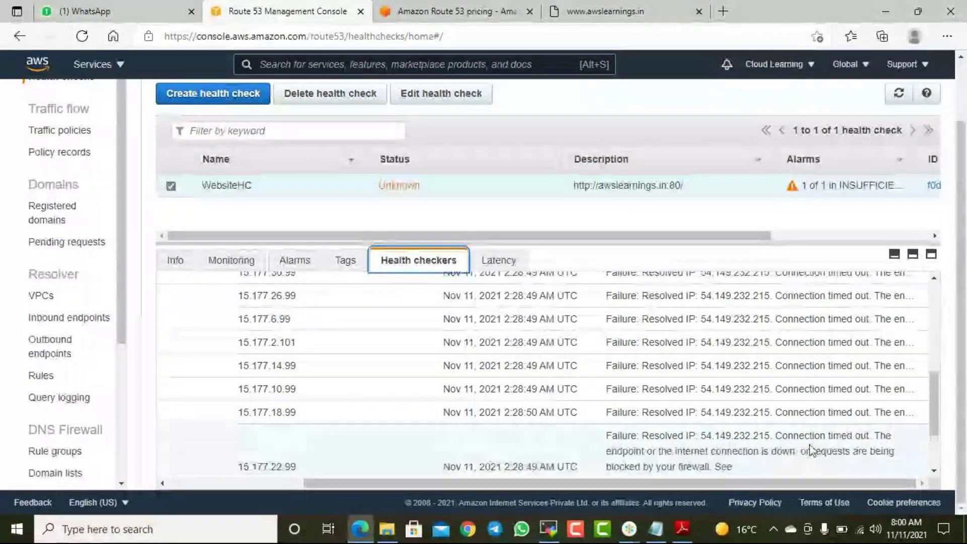
{"action": "scroll", "coordinate": [809, 433], "scroll_direction": "up", "scroll_amount": 10}
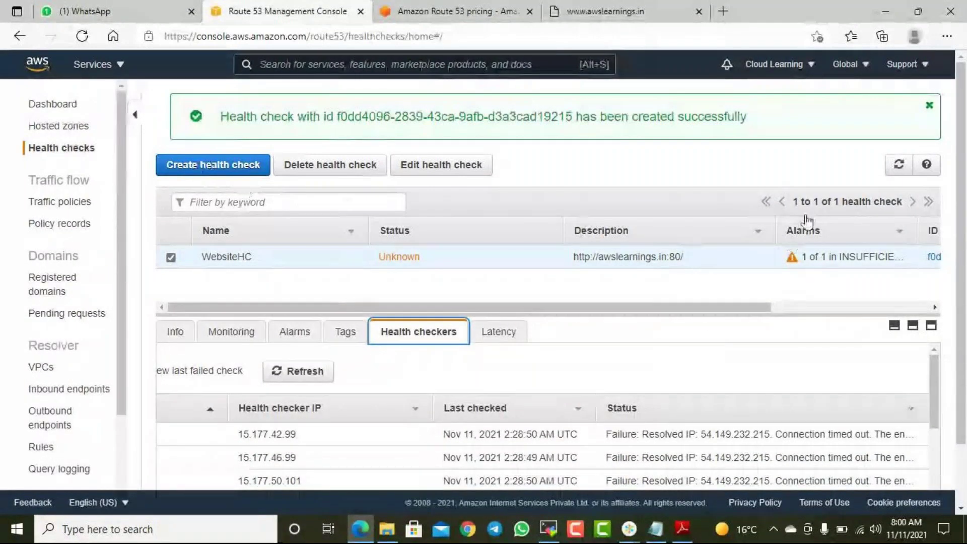
- Refresh to find WebsiteHC Unhealthy, view its latency graphs, and glance at Route 53 pricing
{"action": "left_click", "coordinate": [898, 164]}
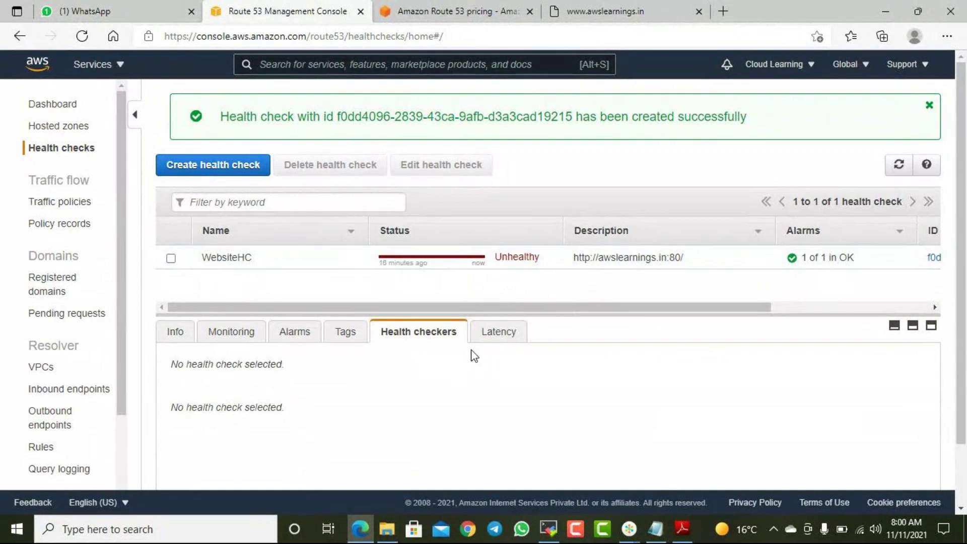
{"action": "left_click", "coordinate": [498, 342]}
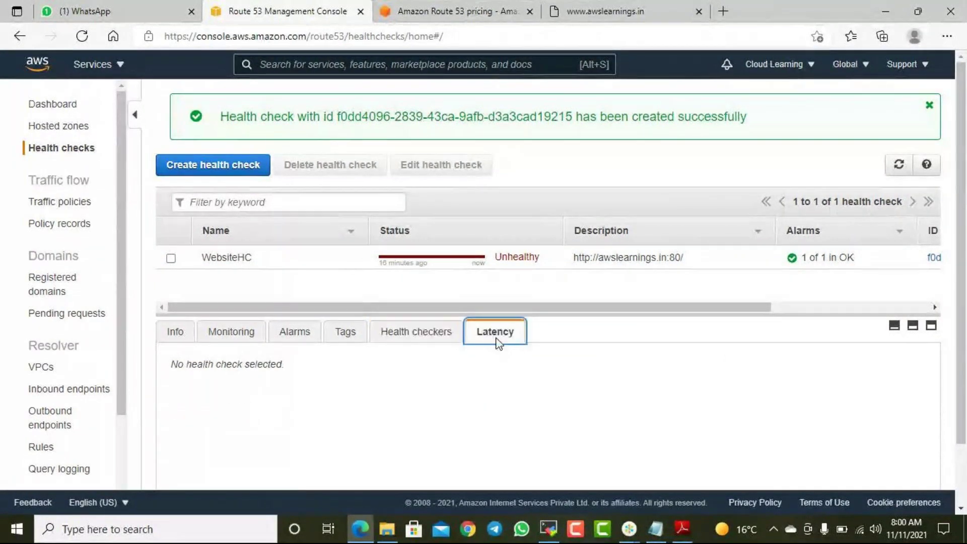
{"action": "left_click", "coordinate": [170, 258]}
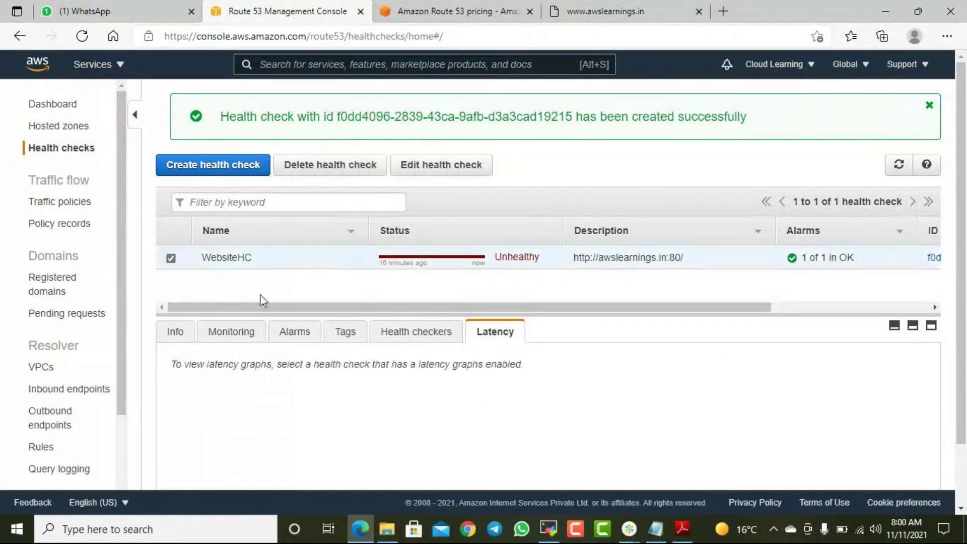
{"action": "scroll", "coordinate": [585, 359], "scroll_direction": "down", "scroll_amount": 3}
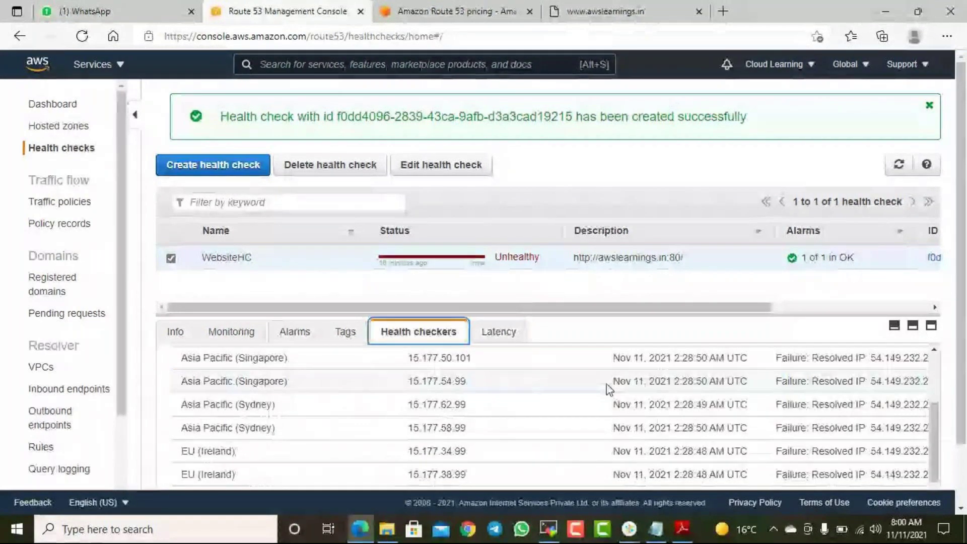
{"action": "scroll", "coordinate": [610, 387], "scroll_direction": "up", "scroll_amount": 3}
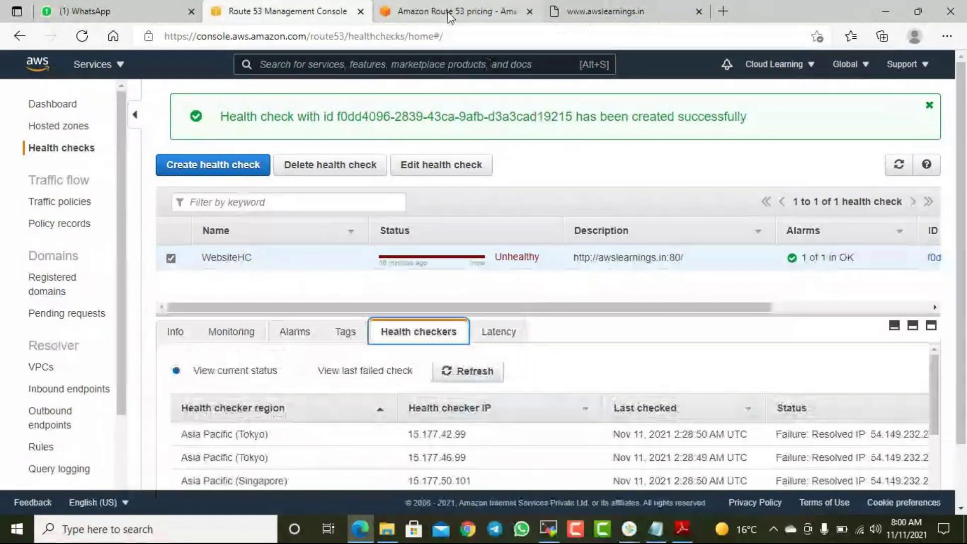
{"action": "left_click", "coordinate": [397, 14]}
{"action": "left_click", "coordinate": [302, 11]}
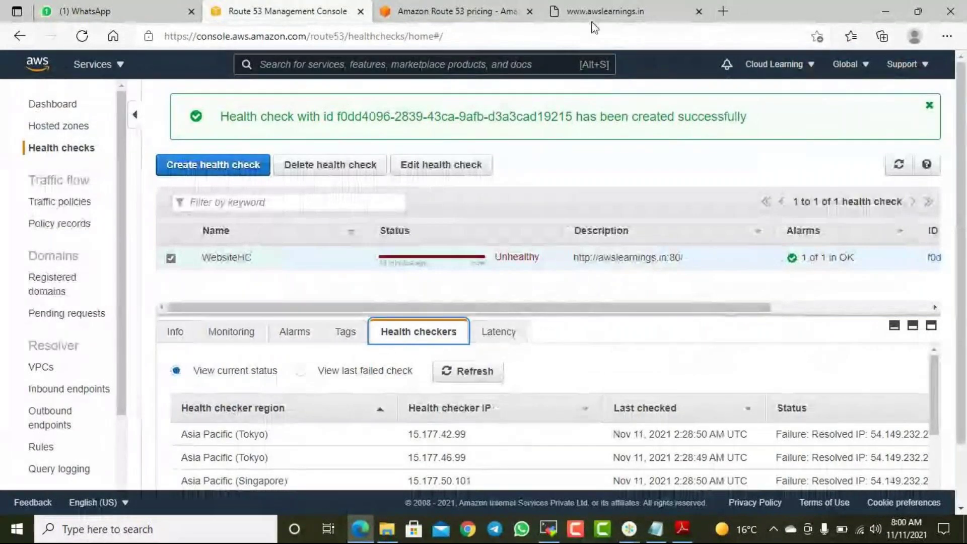
{"action": "left_click", "coordinate": [605, 11]}
{"action": "left_click", "coordinate": [348, 38]}
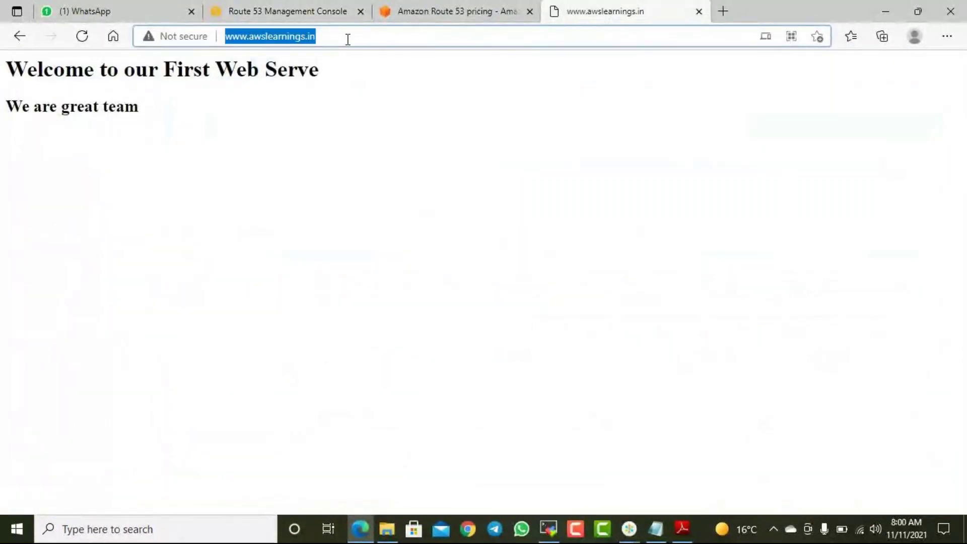
{"action": "type", "text": "aws."}
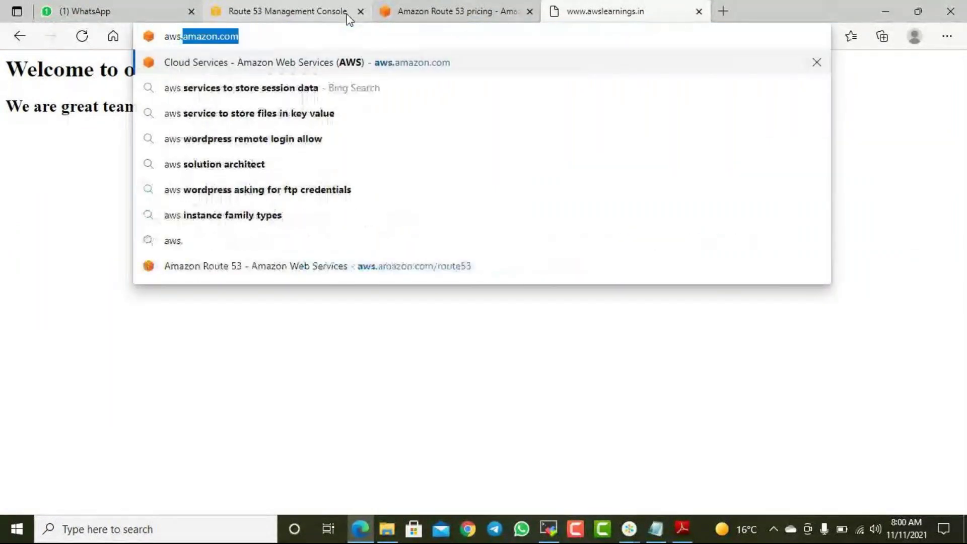
{"action": "key", "text": "BackSpace"}
{"action": "key", "text": "BackSpace"}
{"action": "type", "text": "learnings.in"}
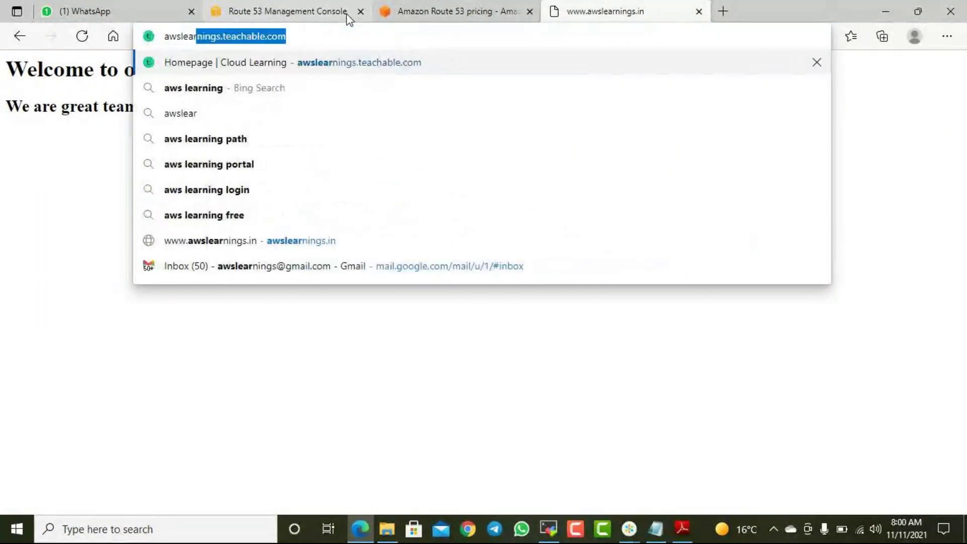
{"action": "key", "text": "Return"}
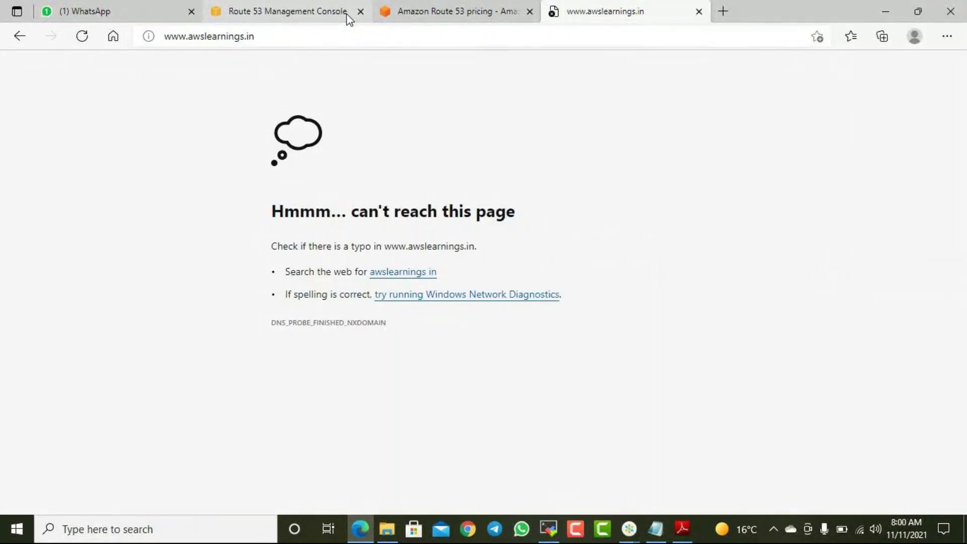
{"action": "left_click", "coordinate": [467, 12]}
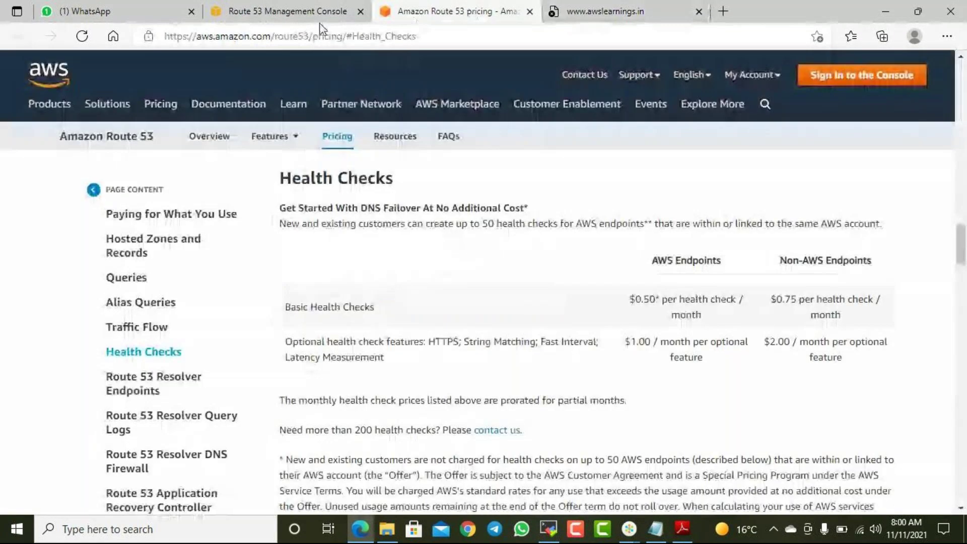
{"action": "left_click", "coordinate": [294, 14]}
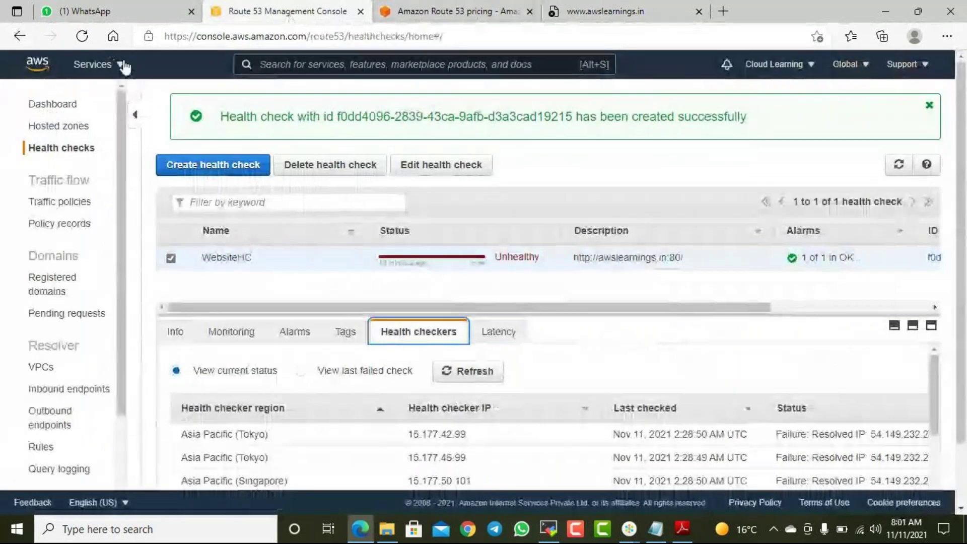
- Open the EC2 console in a new browser tab
{"action": "left_click", "coordinate": [120, 64]}
{"action": "right_click", "coordinate": [311, 150]}
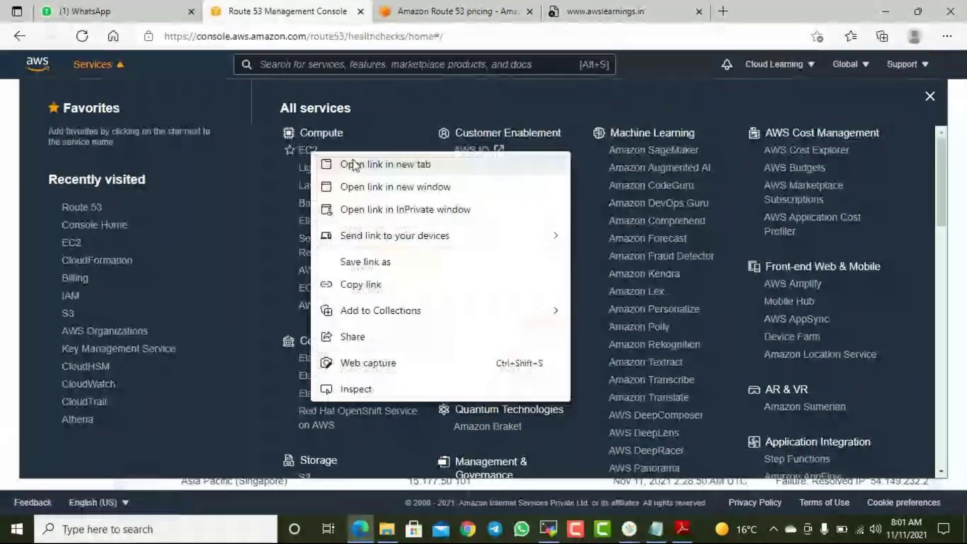
{"action": "left_click", "coordinate": [354, 164]}
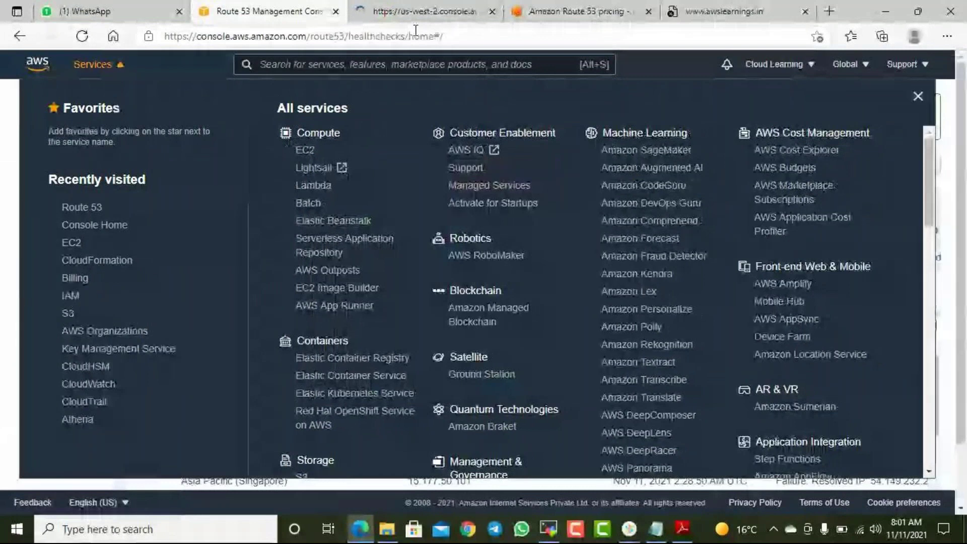
{"action": "left_click", "coordinate": [420, 14]}
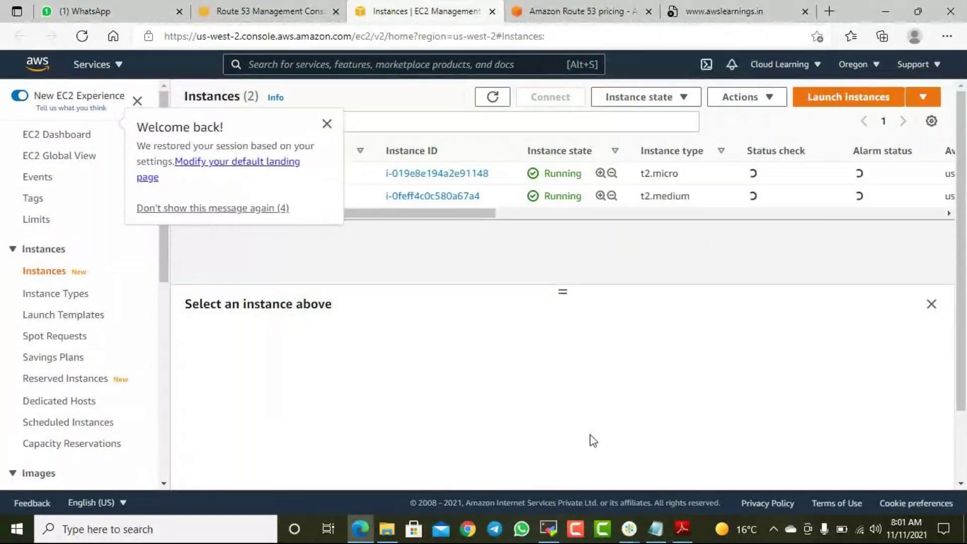
{"action": "left_click", "coordinate": [341, 127]}
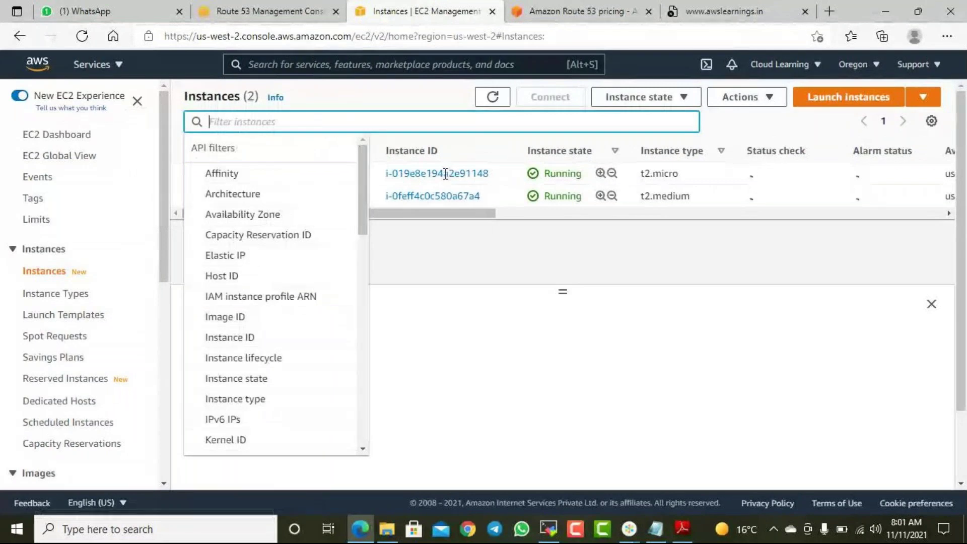
- Terminate the unnamed t2.medium instance
{"action": "left_click", "coordinate": [476, 296]}
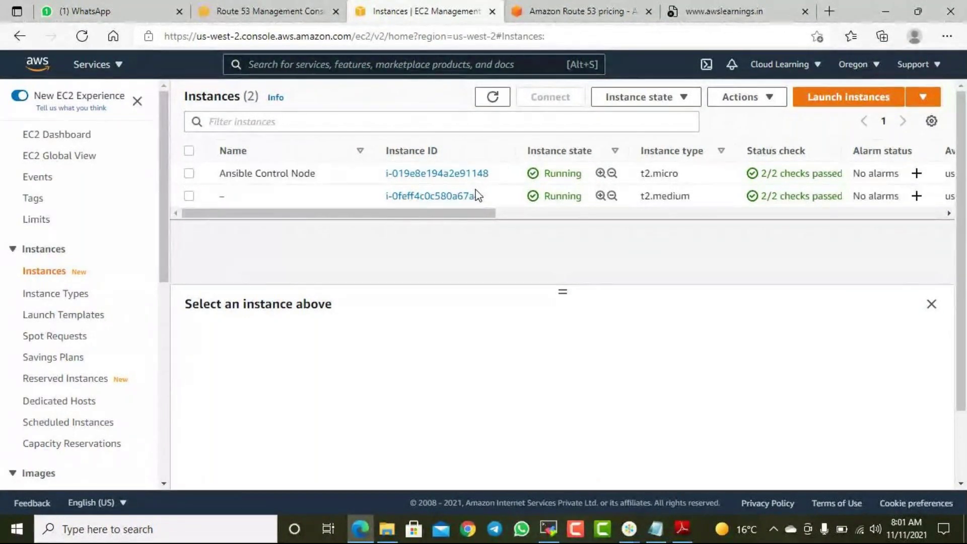
{"action": "left_click", "coordinate": [189, 196]}
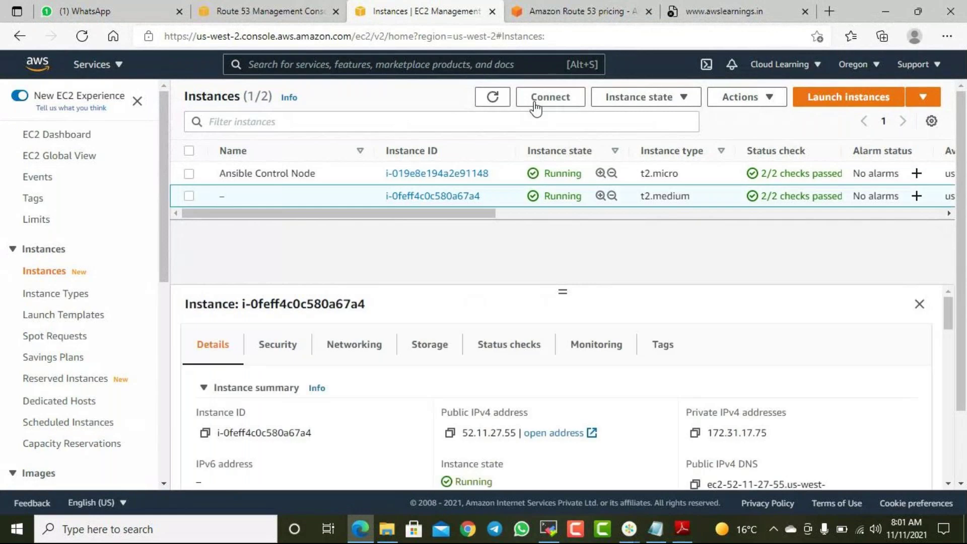
{"action": "left_click", "coordinate": [684, 98]}
{"action": "left_click", "coordinate": [648, 207]}
{"action": "left_click", "coordinate": [702, 398]}
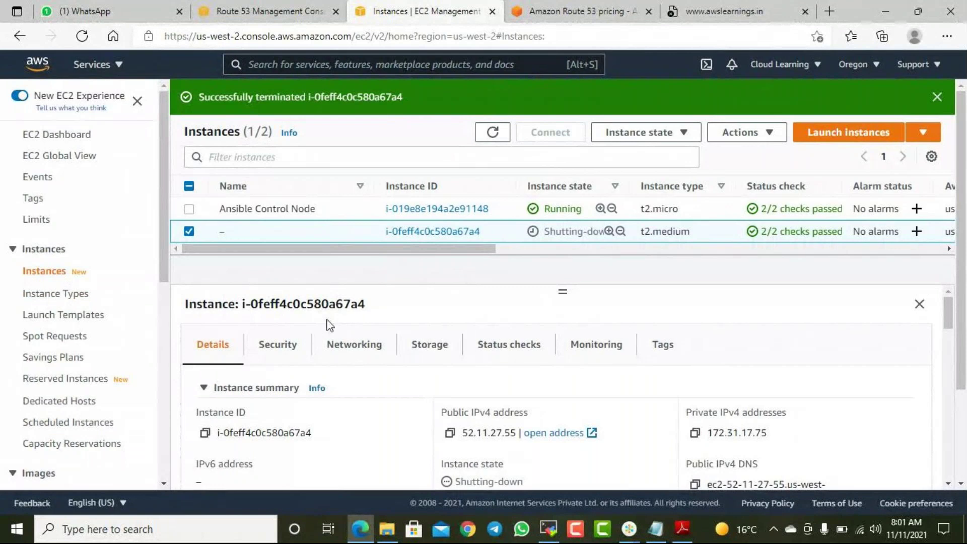
{"action": "scroll", "coordinate": [145, 356], "scroll_direction": "down", "scroll_amount": 6}
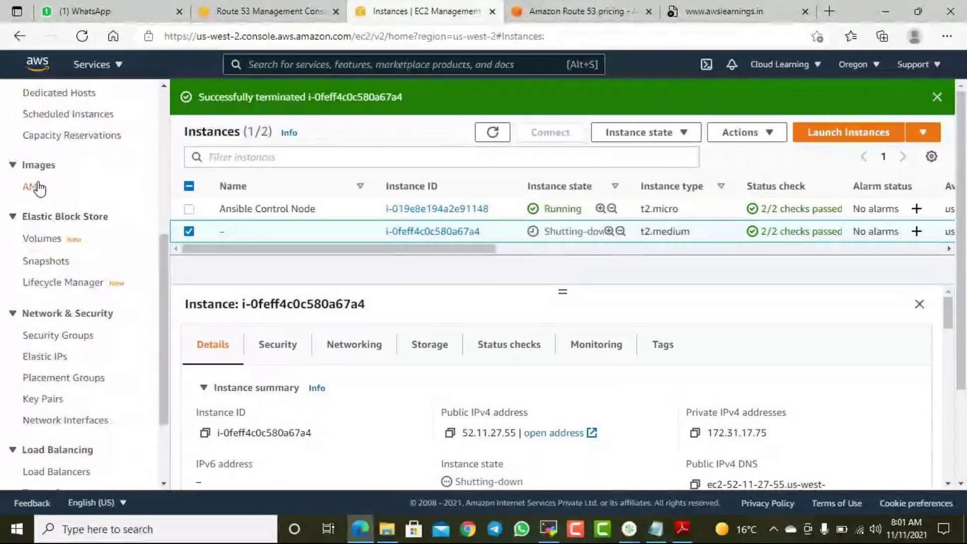
- Launch from the First Web Server AMI, keeping default type, details and storage
{"action": "left_click", "coordinate": [39, 188]}
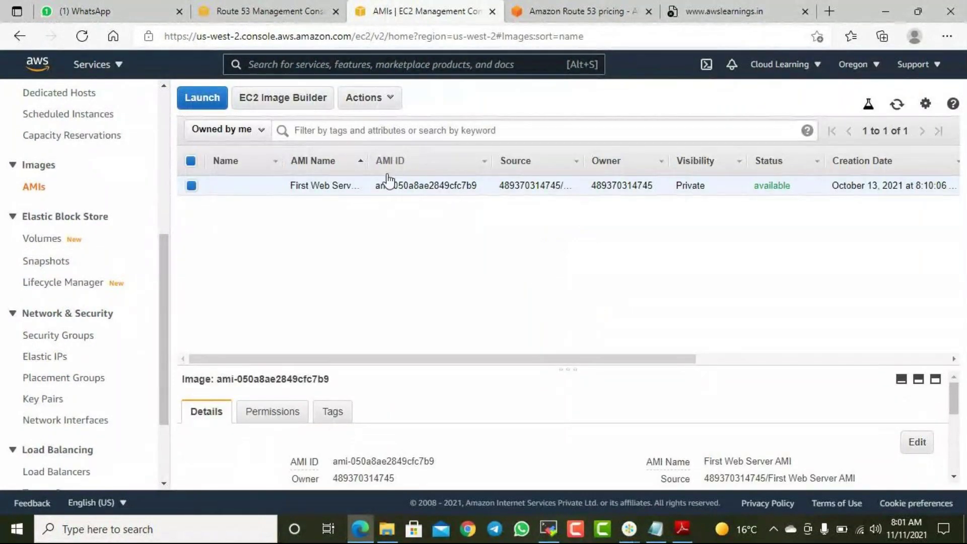
{"action": "left_click", "coordinate": [387, 105]}
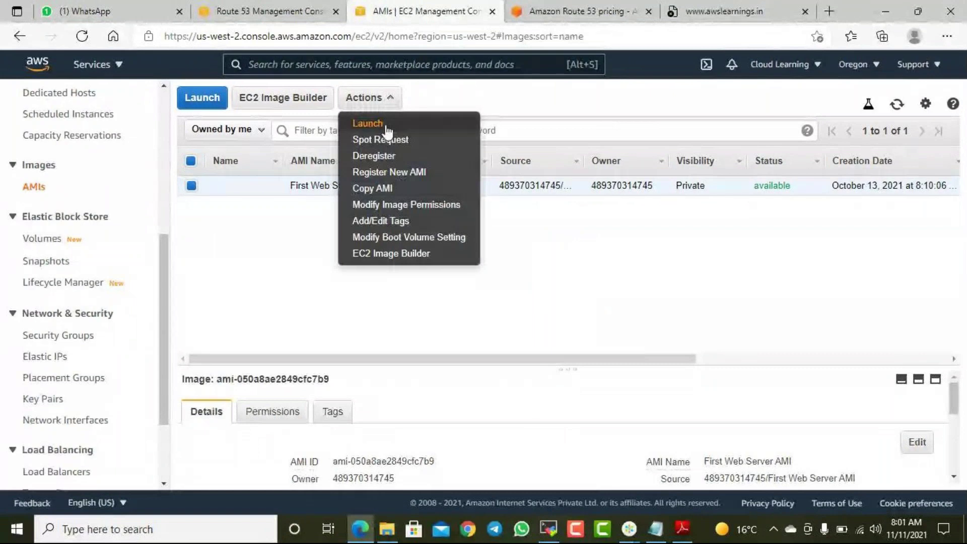
{"action": "left_click", "coordinate": [367, 123]}
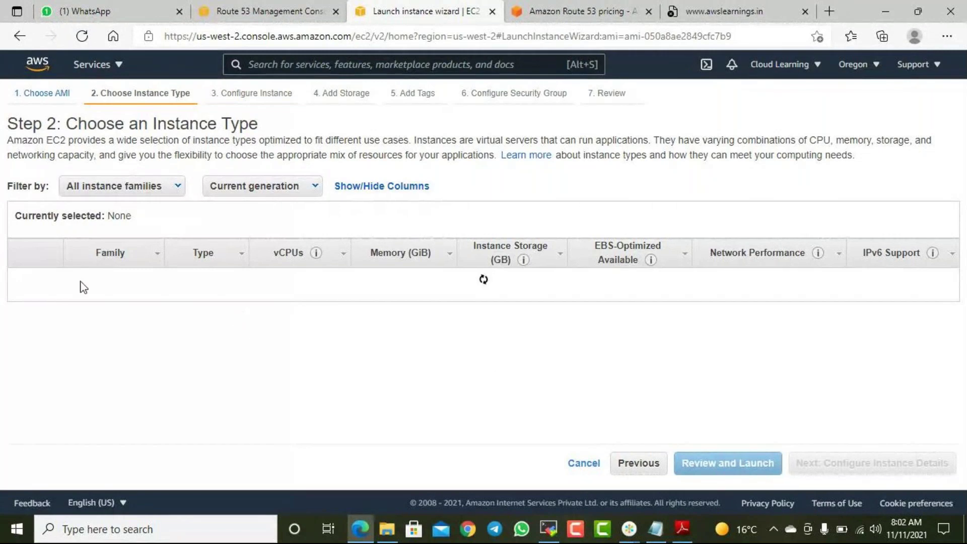
{"action": "left_click", "coordinate": [853, 466]}
{"action": "left_click", "coordinate": [859, 465]}
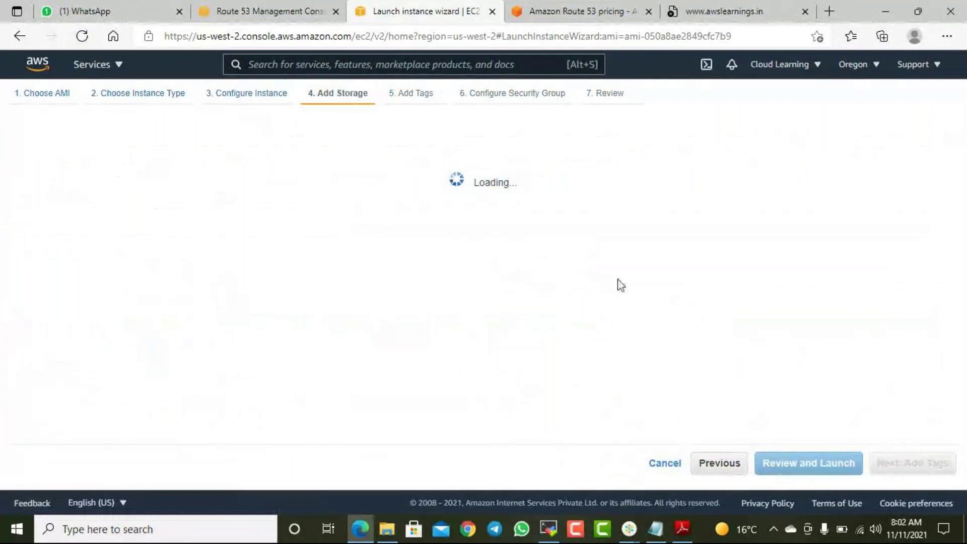
{"action": "left_click", "coordinate": [913, 463]}
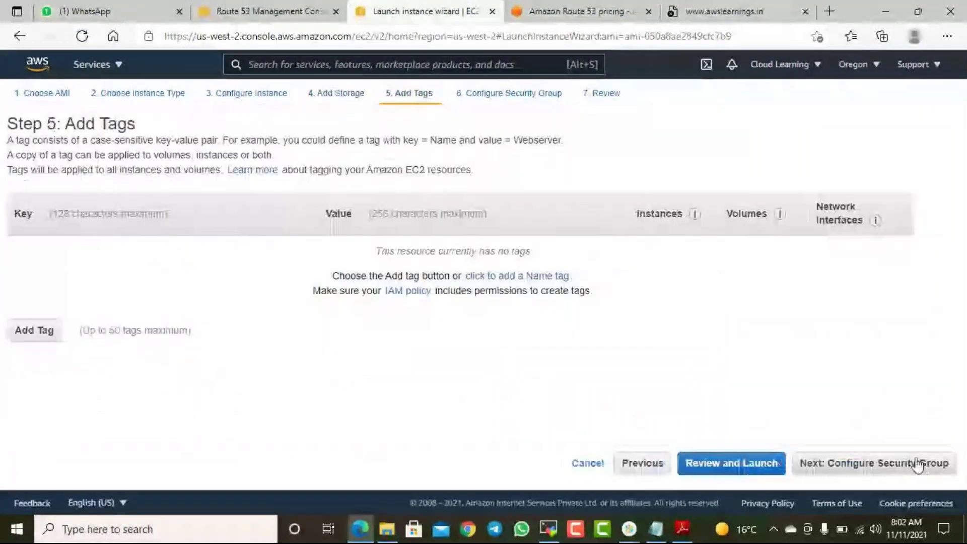
- Add the tag Name = WebServer
{"action": "left_click", "coordinate": [51, 336]}
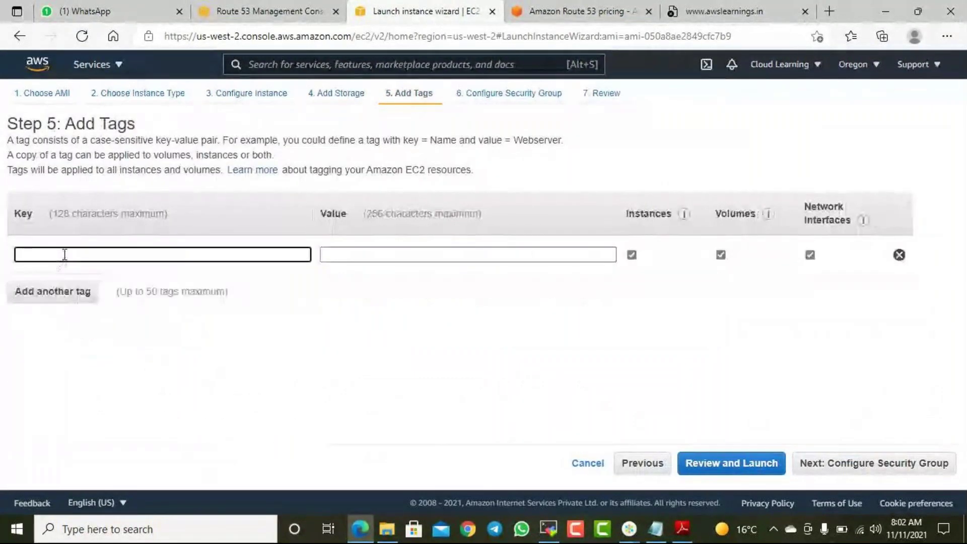
{"action": "type", "text": "Na"}
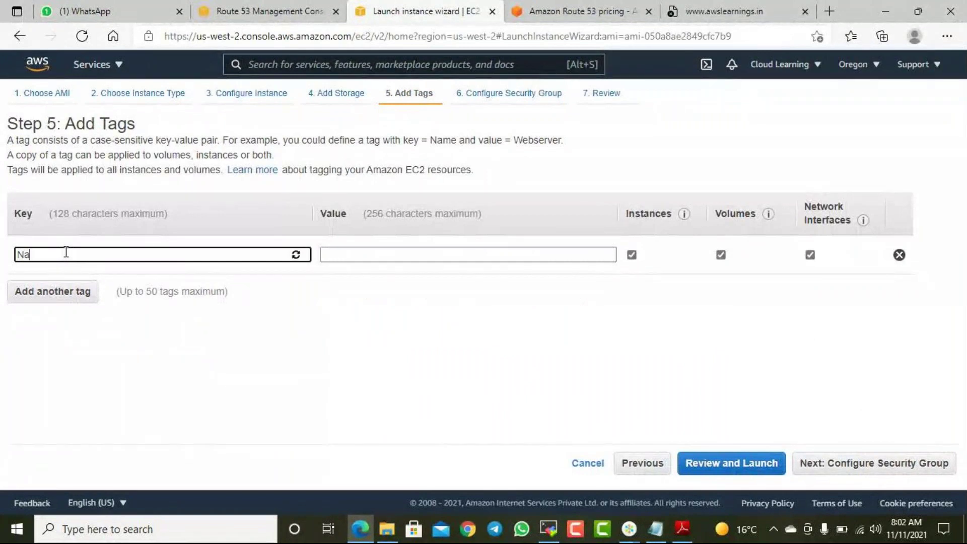
{"action": "key", "text": "Tab"}
{"action": "type", "text": "WebServer"}
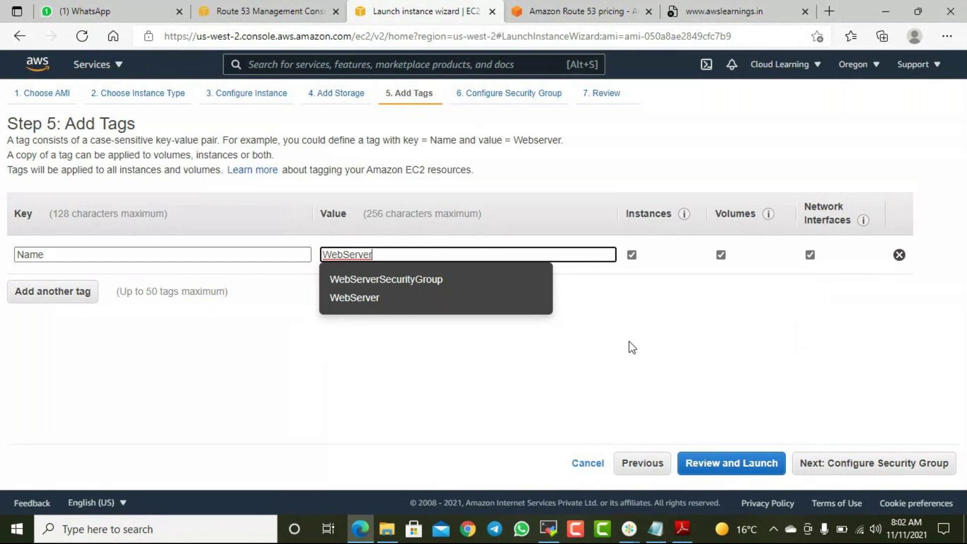
{"action": "left_click", "coordinate": [632, 347]}
- Use the existing Linux SG security group and go to review
{"action": "left_click", "coordinate": [928, 463]}
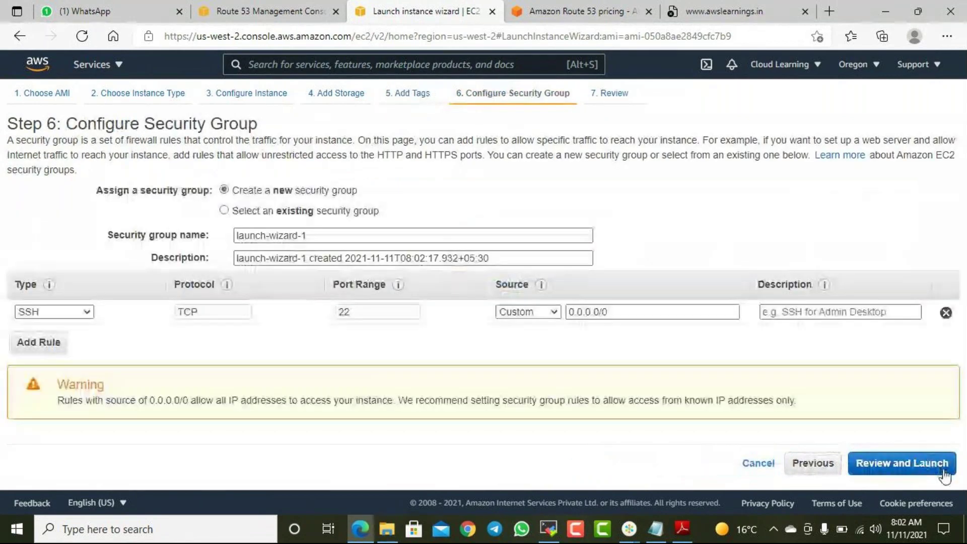
{"action": "left_click", "coordinate": [268, 213]}
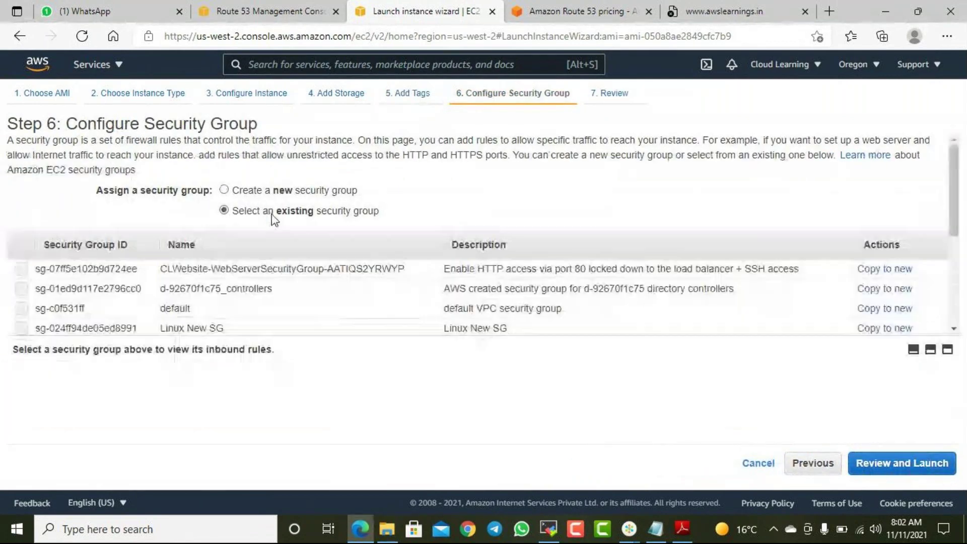
{"action": "scroll", "coordinate": [304, 323], "scroll_direction": "down", "scroll_amount": 5}
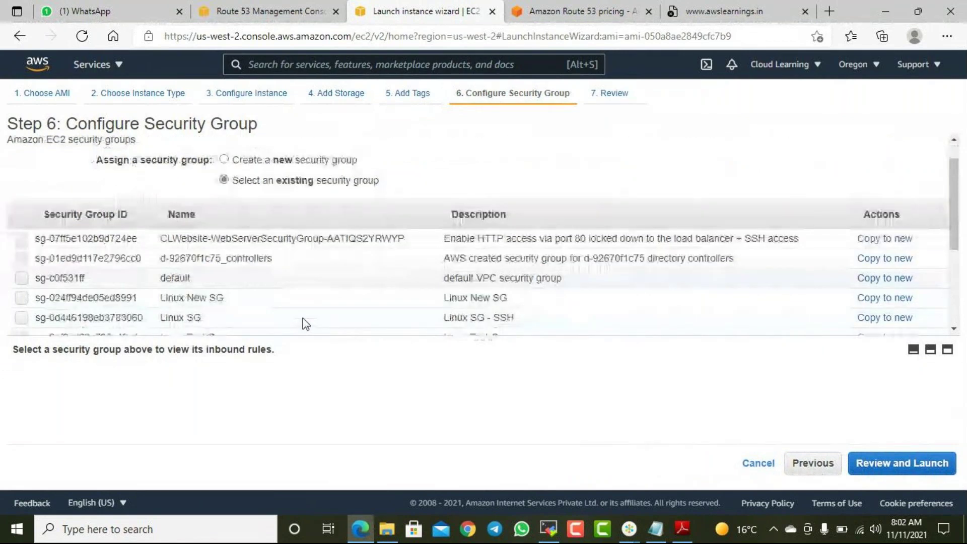
{"action": "left_click", "coordinate": [265, 289]}
{"action": "left_click", "coordinate": [932, 464]}
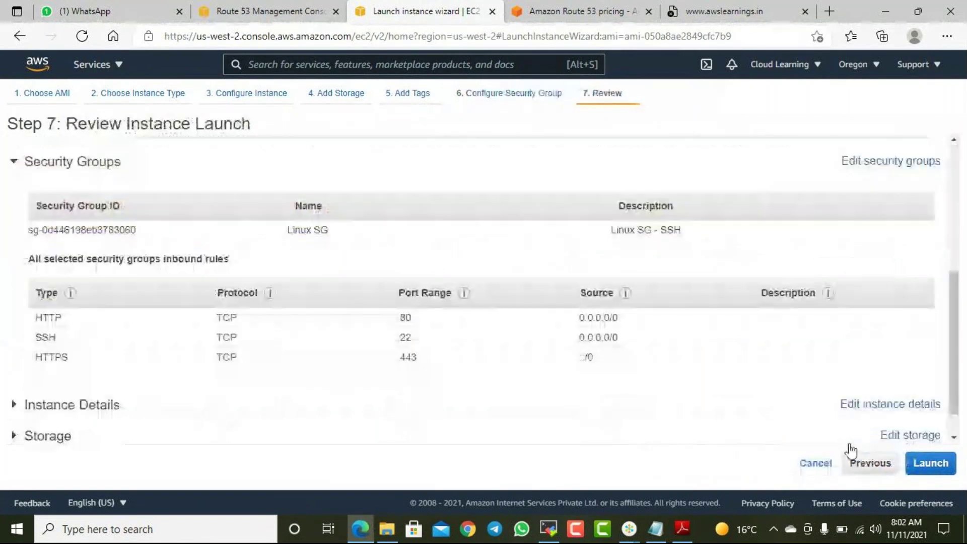
- Launch the instance, acknowledging the key pair, and view the instances list
{"action": "left_click", "coordinate": [938, 464]}
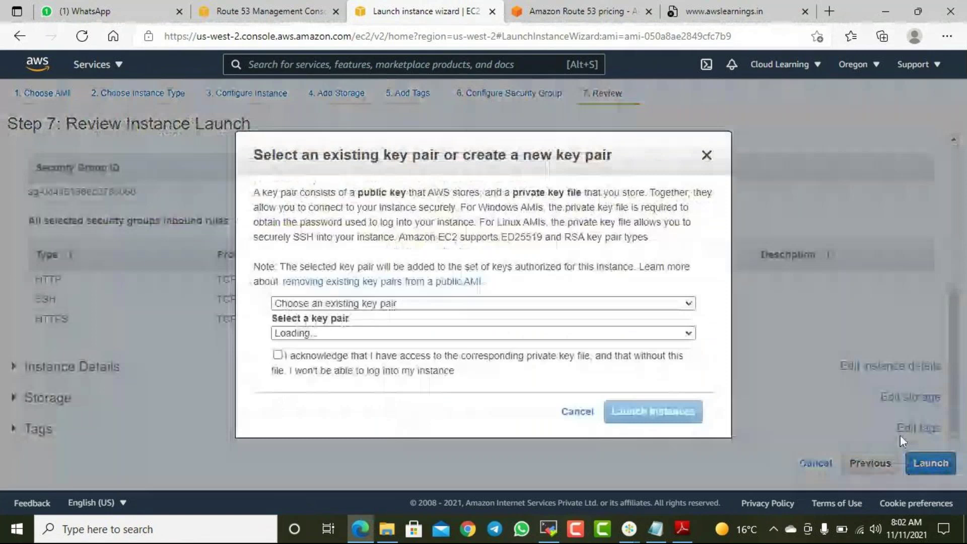
{"action": "left_click", "coordinate": [277, 355]}
{"action": "left_click", "coordinate": [627, 410]}
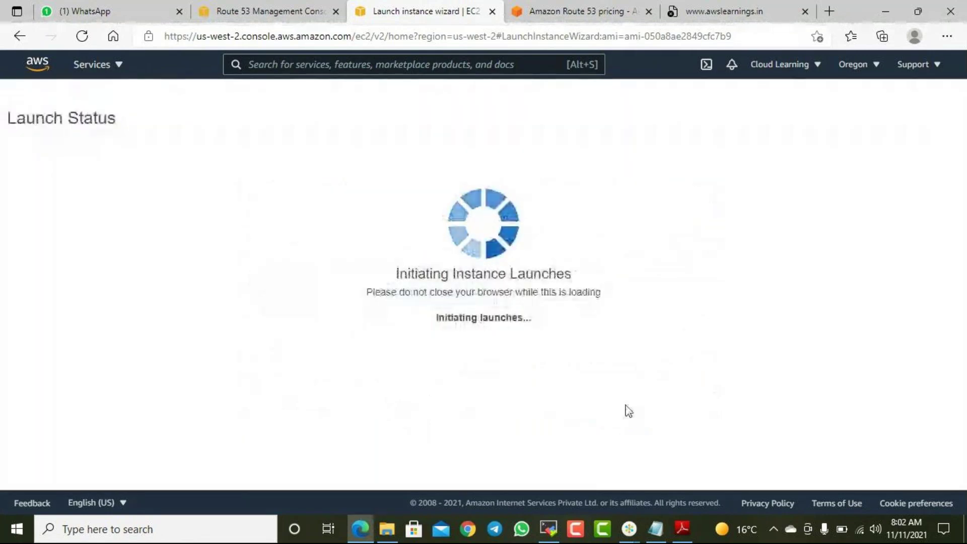
{"action": "scroll", "coordinate": [628, 410], "scroll_direction": "down", "scroll_amount": 2}
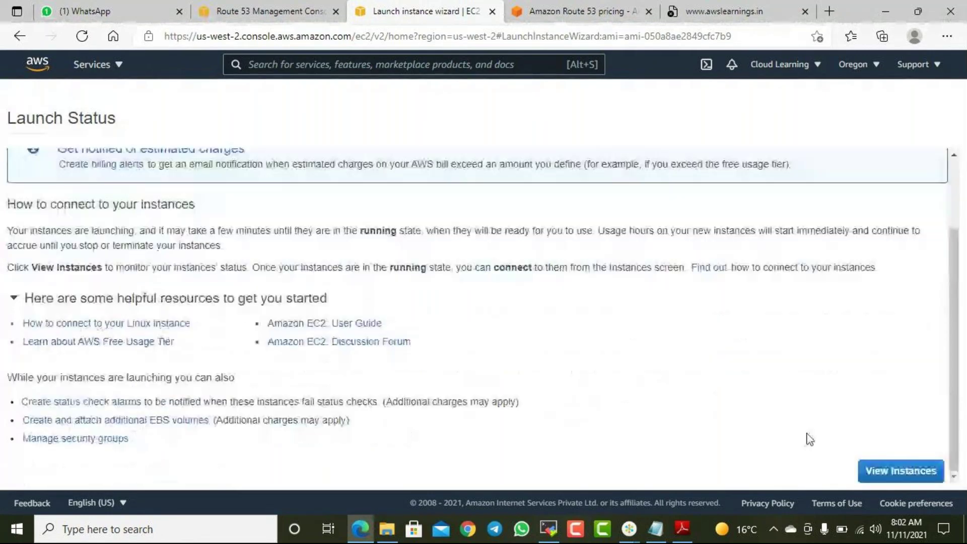
{"action": "left_click", "coordinate": [878, 471]}
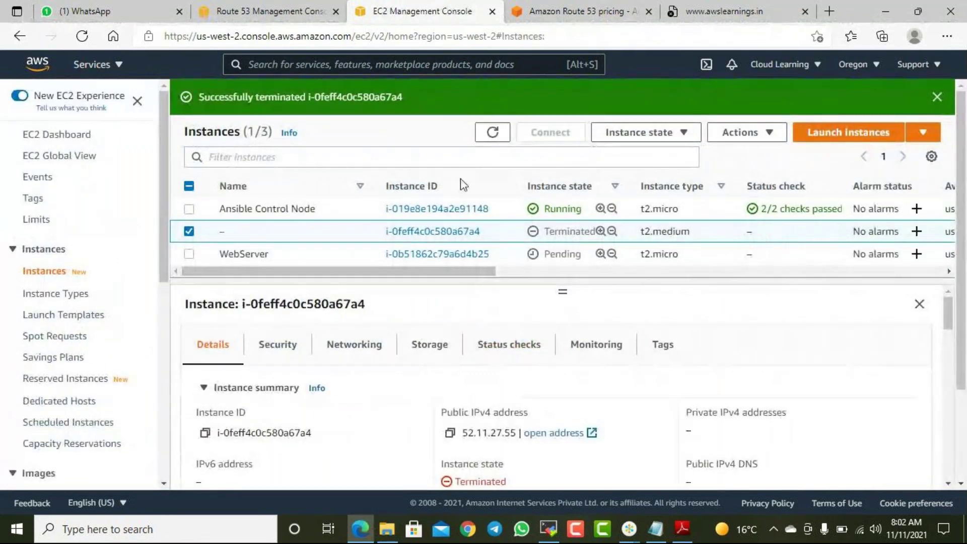
- Refresh instances and copy WebServer's public IPv4 address 34.219.166.227
{"action": "left_click", "coordinate": [492, 133]}
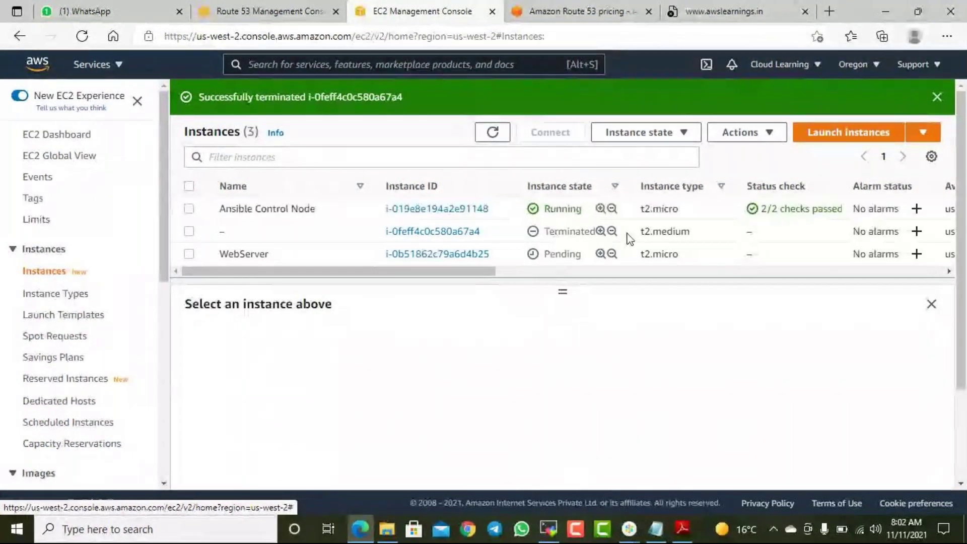
{"action": "scroll", "coordinate": [631, 248], "scroll_direction": "down", "scroll_amount": 2}
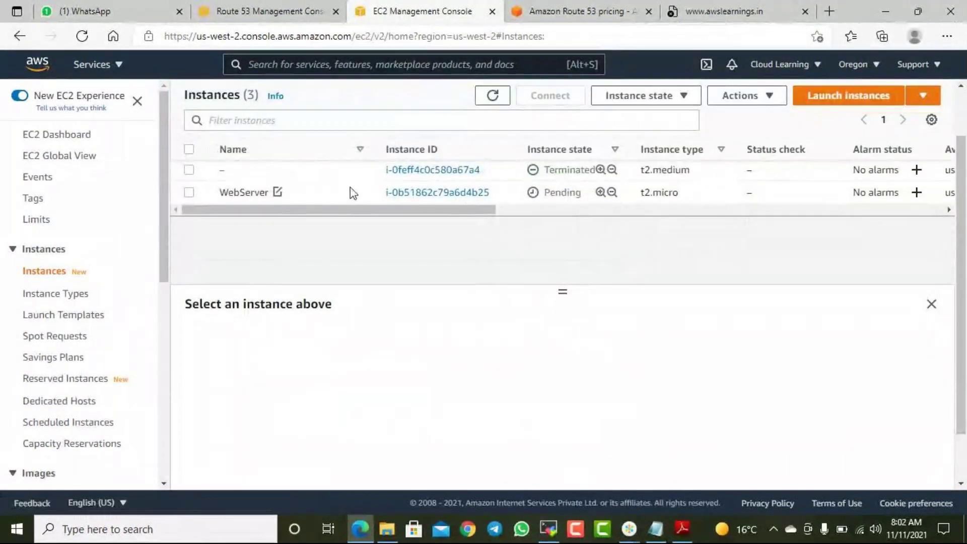
{"action": "left_click", "coordinate": [196, 193]}
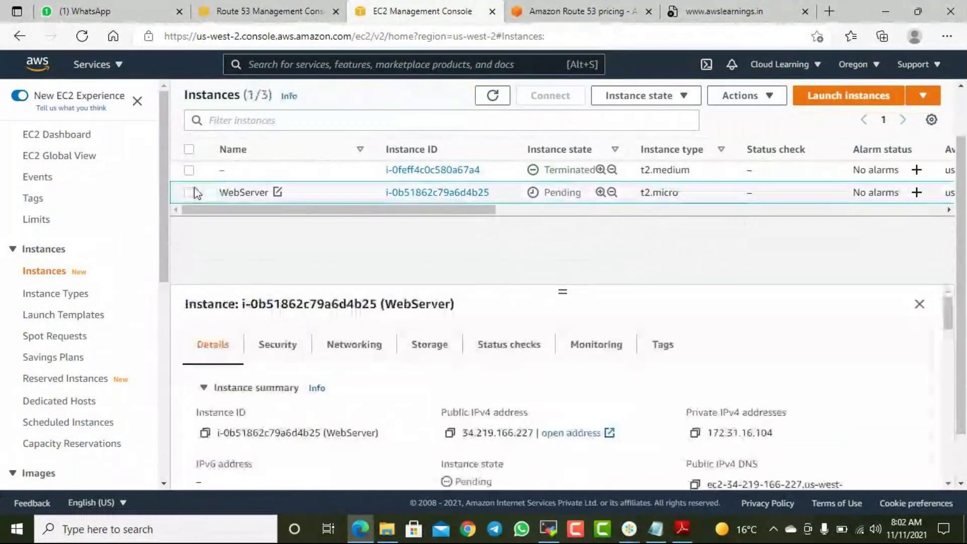
{"action": "left_click", "coordinate": [450, 432]}
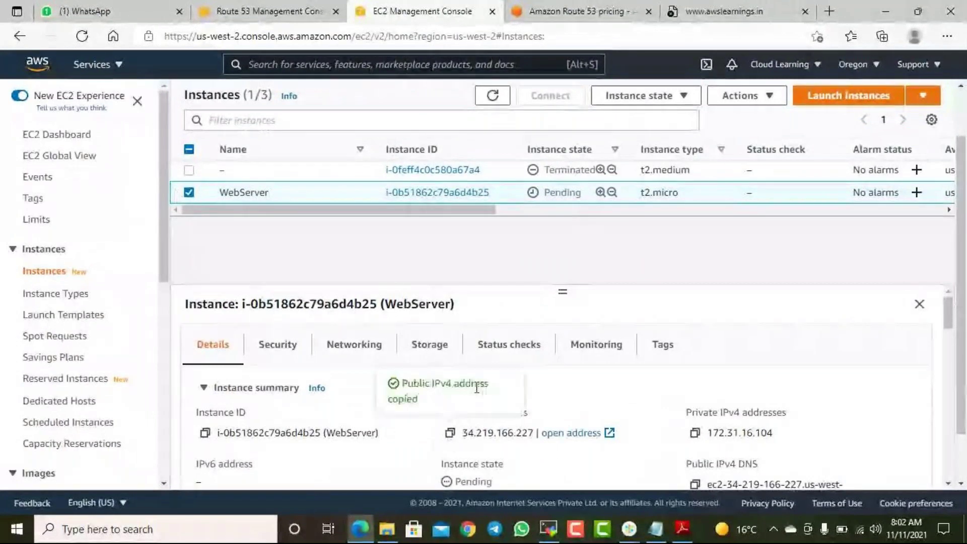
- Switch to Route 53 and open the WebsiteHC health check's edit page
{"action": "left_click", "coordinate": [582, 14]}
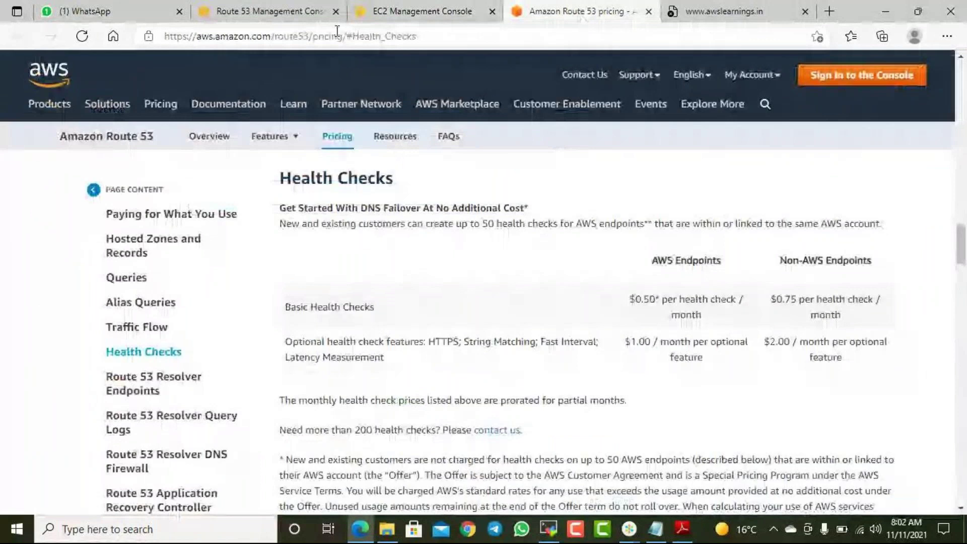
{"action": "left_click", "coordinate": [290, 14]}
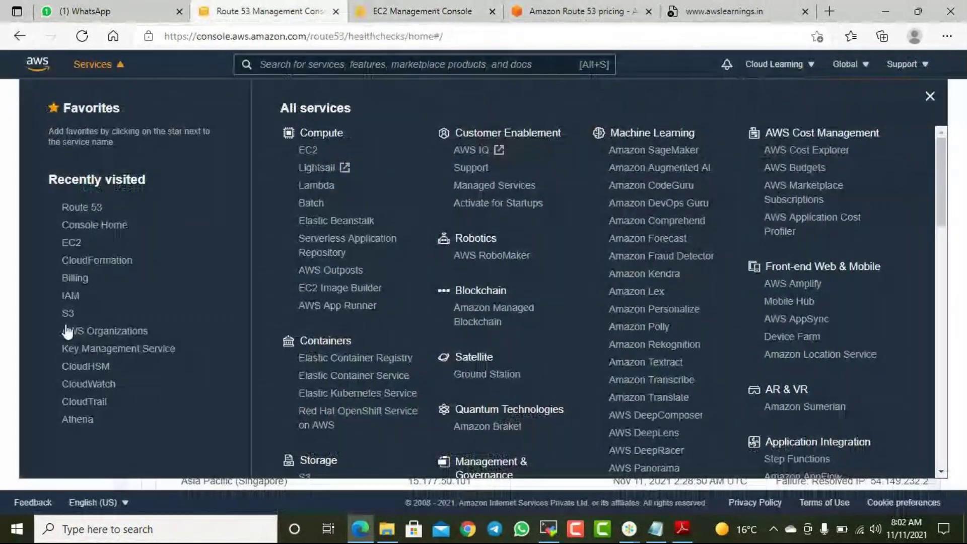
{"action": "key", "text": "Escape"}
{"action": "left_click", "coordinate": [439, 165]}
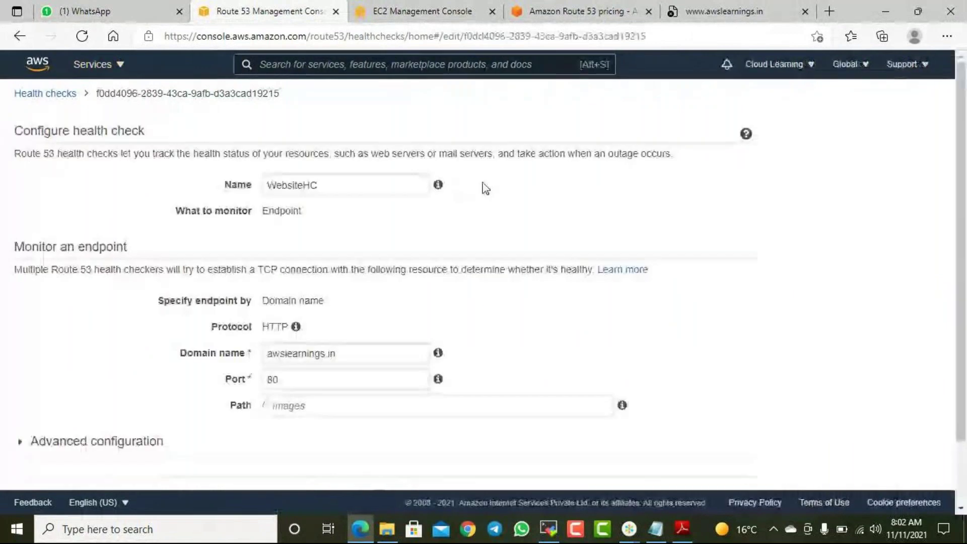
{"action": "scroll", "coordinate": [569, 242], "scroll_direction": "down", "scroll_amount": 3}
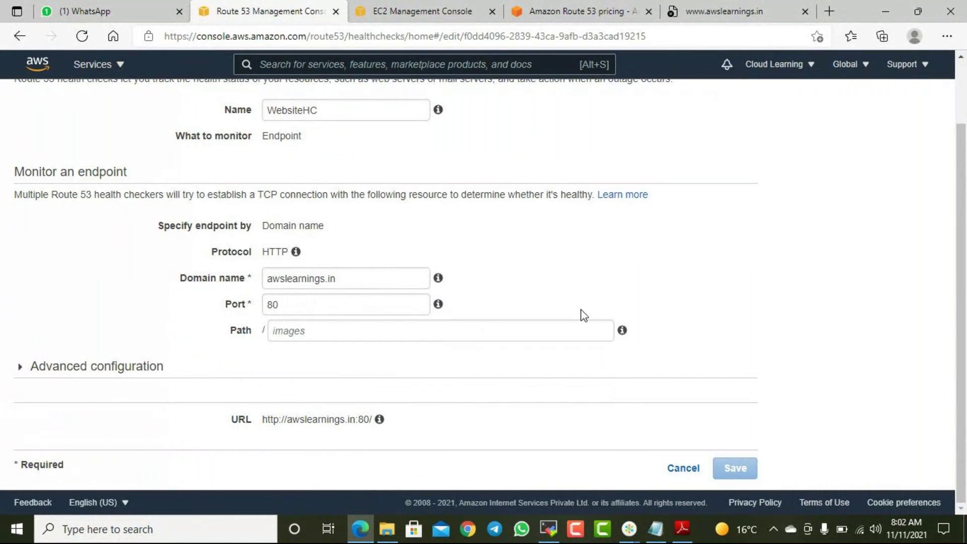
{"action": "scroll", "coordinate": [581, 310], "scroll_direction": "up", "scroll_amount": 1}
{"action": "scroll", "coordinate": [587, 276], "scroll_direction": "up", "scroll_amount": 1}
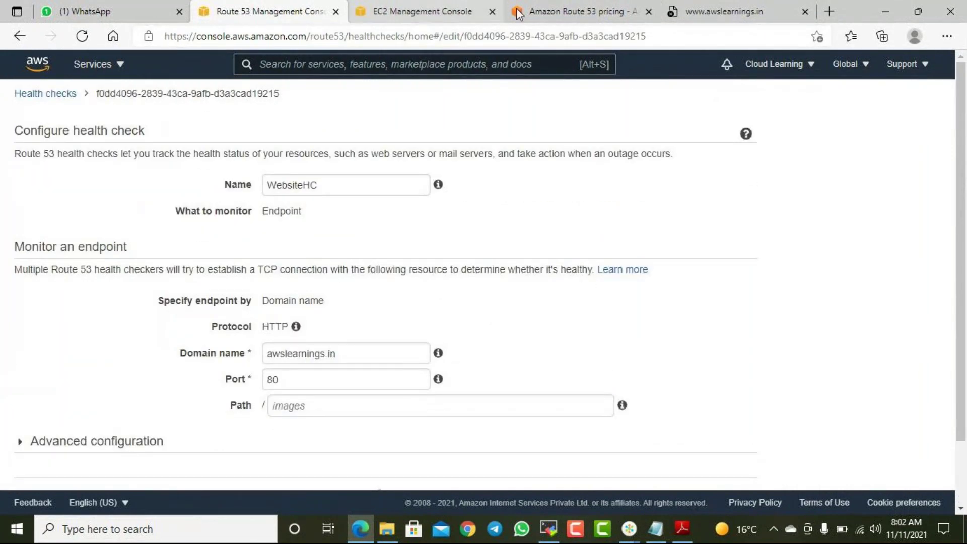
- Return from the WebsiteHC edit page to the health checks list
{"action": "left_click", "coordinate": [564, 11]}
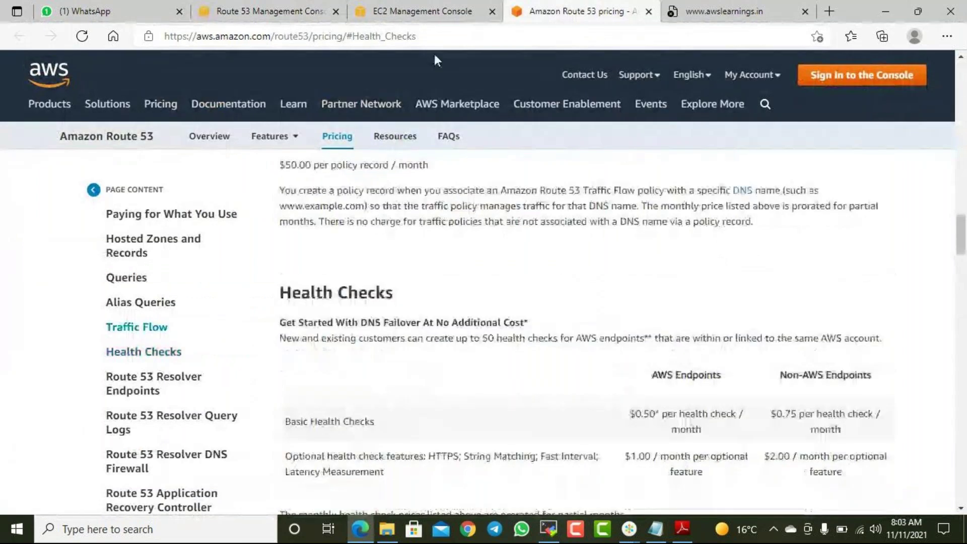
{"action": "left_click", "coordinate": [437, 15]}
{"action": "left_click", "coordinate": [267, 11]}
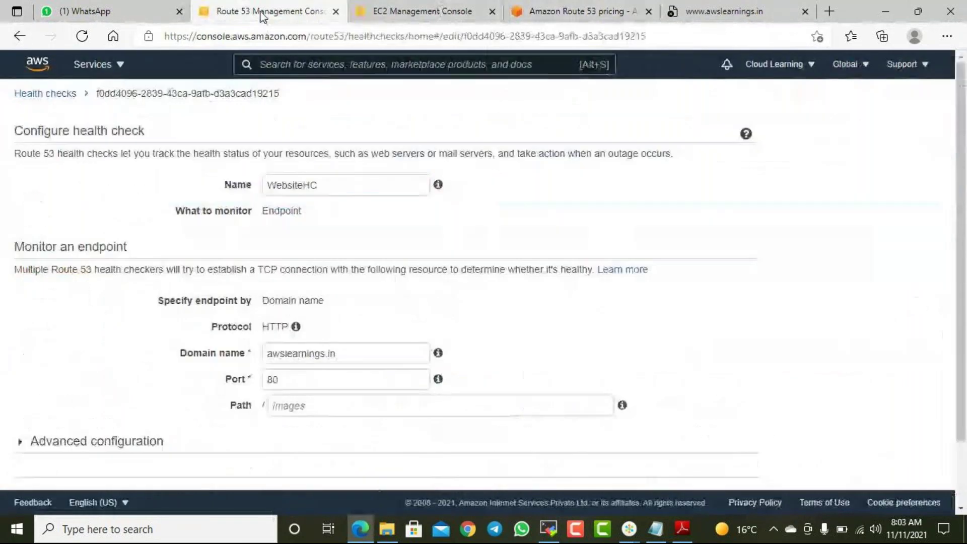
{"action": "left_click", "coordinate": [45, 93]}
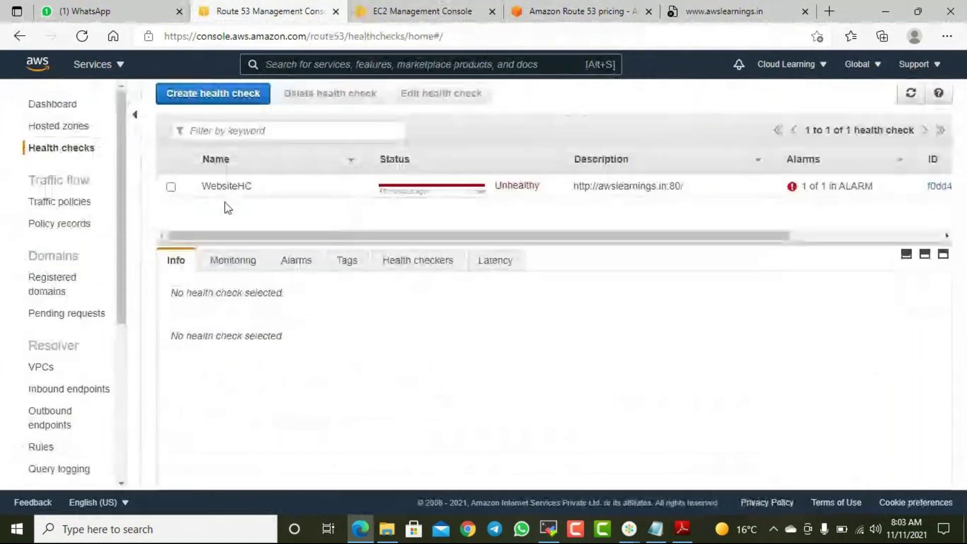
{"action": "scroll", "coordinate": [69, 349], "scroll_direction": "down", "scroll_amount": 3}
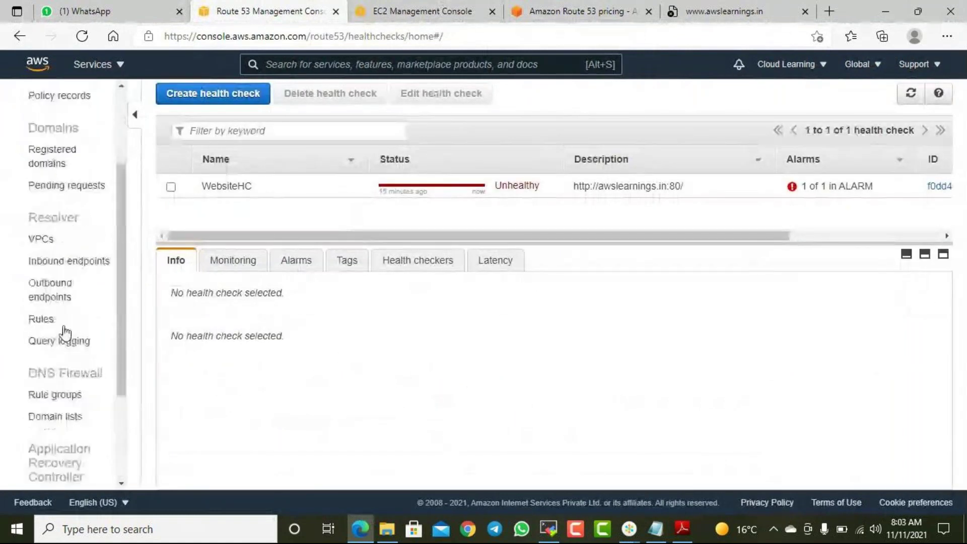
{"action": "scroll", "coordinate": [65, 328], "scroll_direction": "up", "scroll_amount": 3}
- Open the awslearnings.in hosted zone and select its A record
{"action": "left_click", "coordinate": [65, 127]}
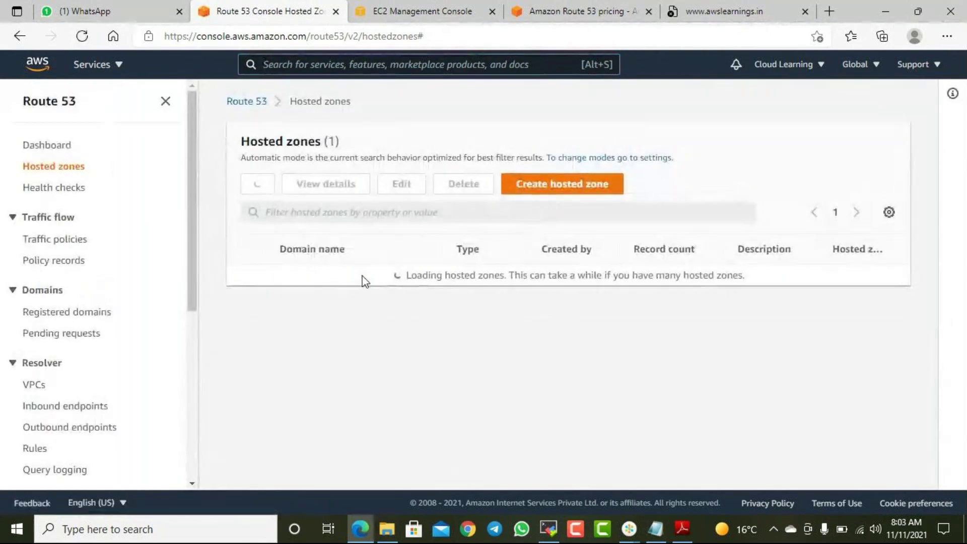
{"action": "left_click", "coordinate": [323, 276]}
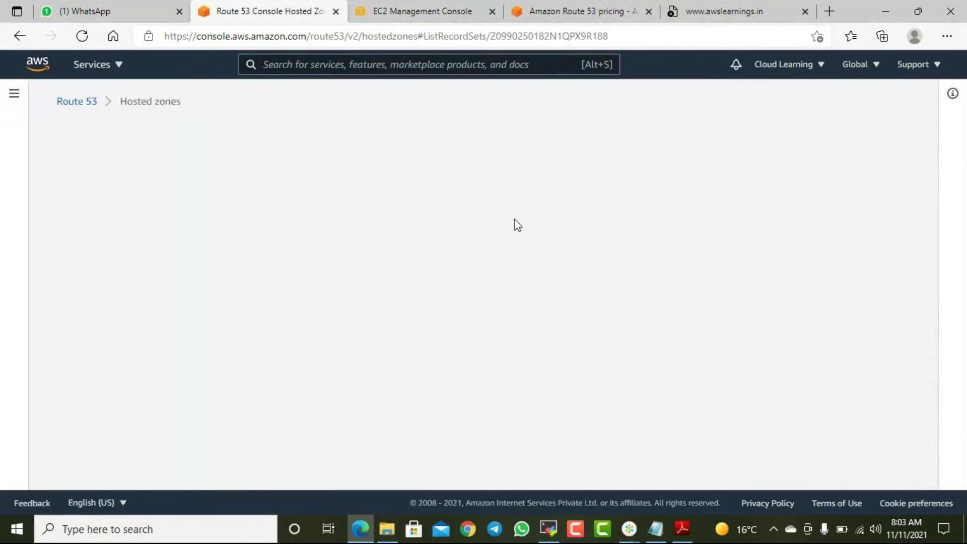
{"action": "scroll", "coordinate": [348, 330], "scroll_direction": "down", "scroll_amount": 2}
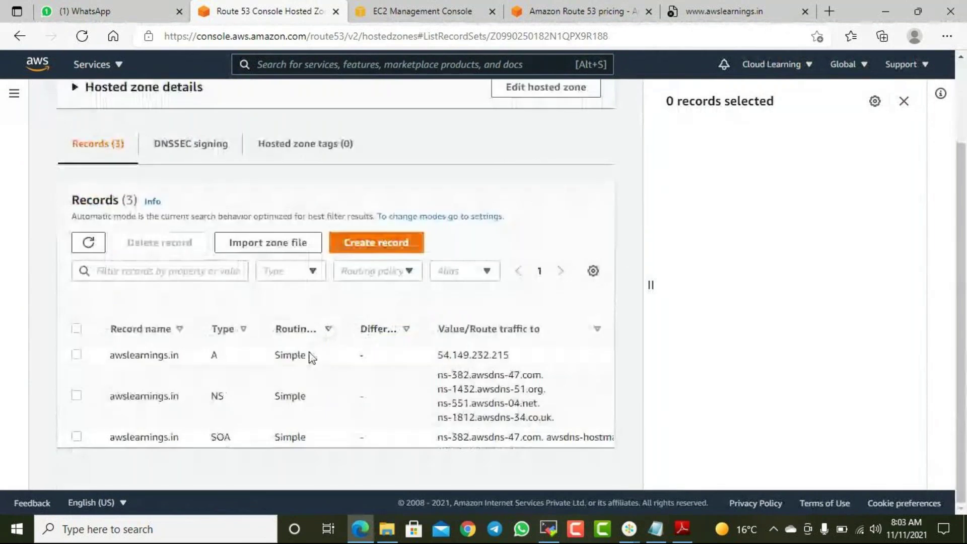
{"action": "left_click", "coordinate": [79, 355]}
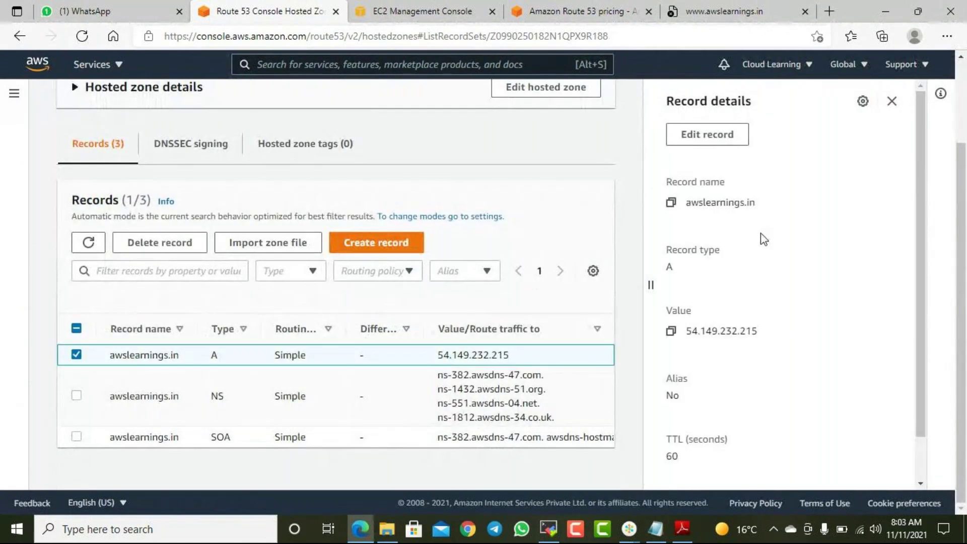
- Replace the A record value 54.149.232.215 with 34.219.166.227 and save
{"action": "left_click", "coordinate": [708, 134]}
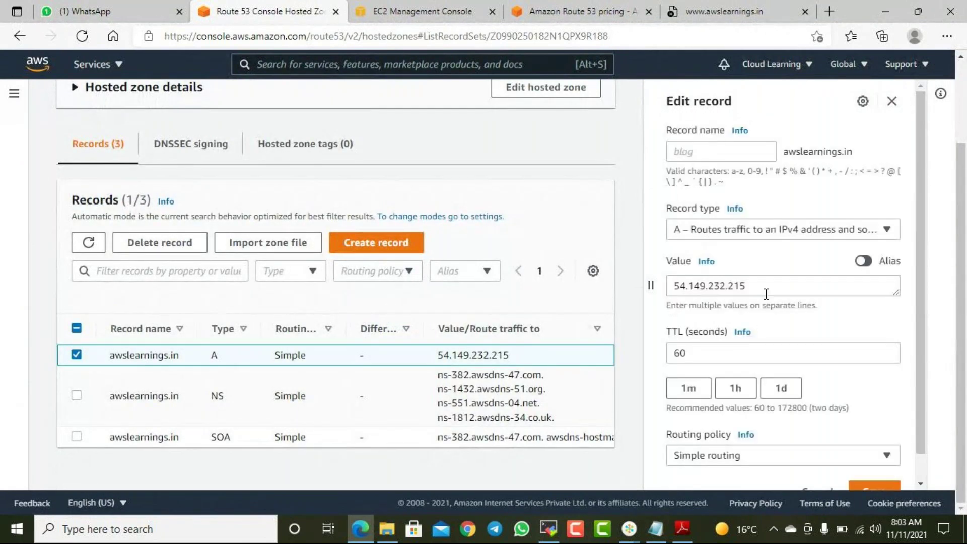
{"action": "left_click_drag", "start_coordinate": [760, 287], "coordinate": [638, 297]}
{"action": "key", "text": "ctrl+v"}
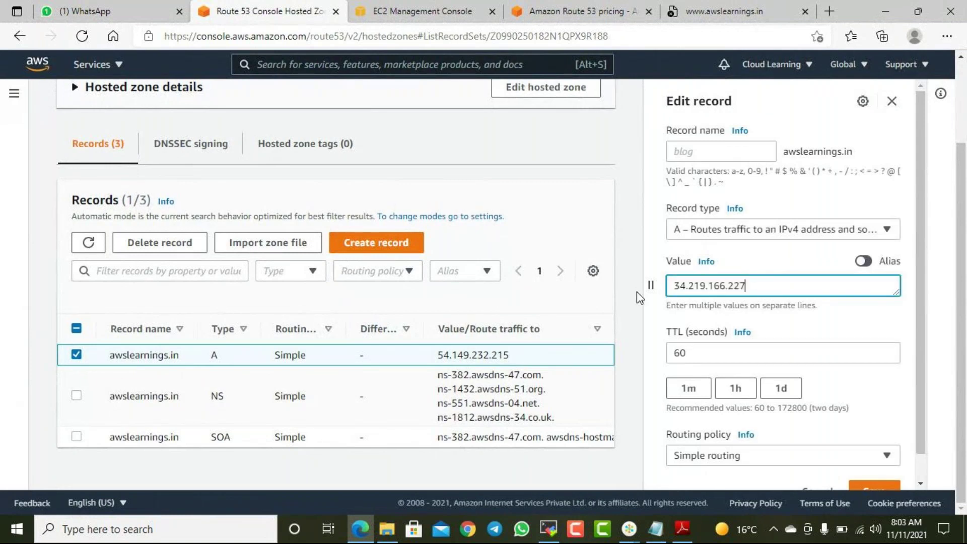
{"action": "scroll", "coordinate": [883, 375], "scroll_direction": "down", "scroll_amount": 1}
{"action": "left_click", "coordinate": [886, 464]}
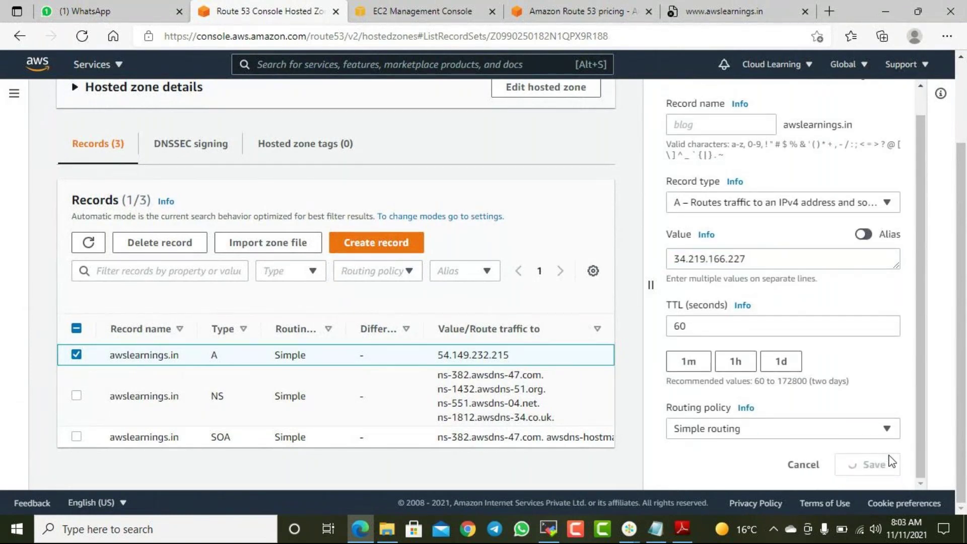
{"action": "scroll", "coordinate": [500, 352], "scroll_direction": "down", "scroll_amount": 1}
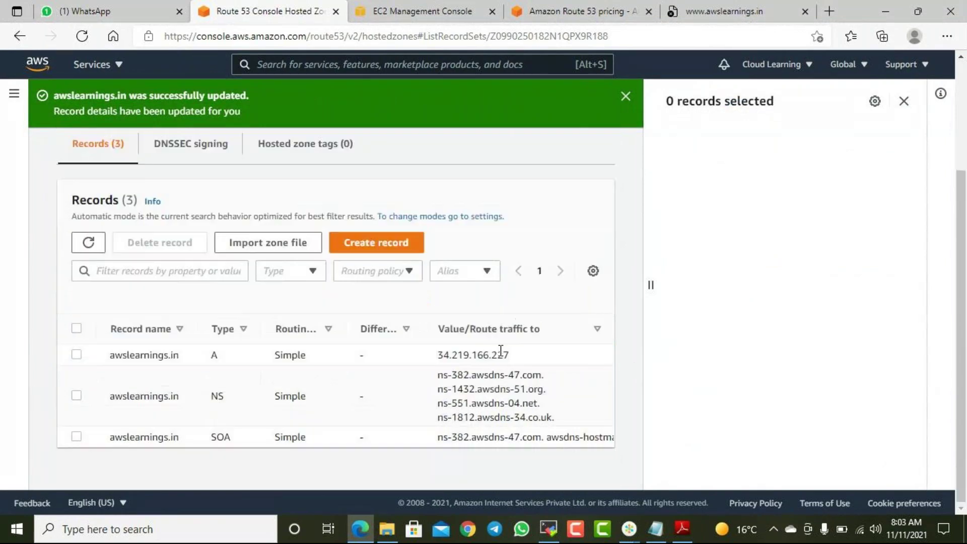
{"action": "scroll", "coordinate": [498, 349], "scroll_direction": "up", "scroll_amount": 3}
{"action": "scroll", "coordinate": [498, 347], "scroll_direction": "down", "scroll_amount": 3}
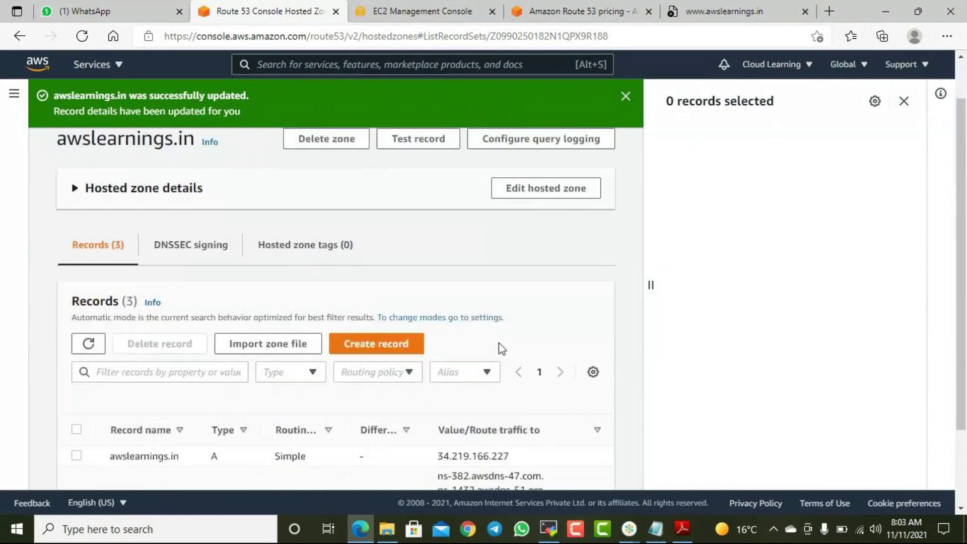
- Reload the awslearnings.in site and refresh the EC2 instances list
{"action": "left_click", "coordinate": [442, 11]}
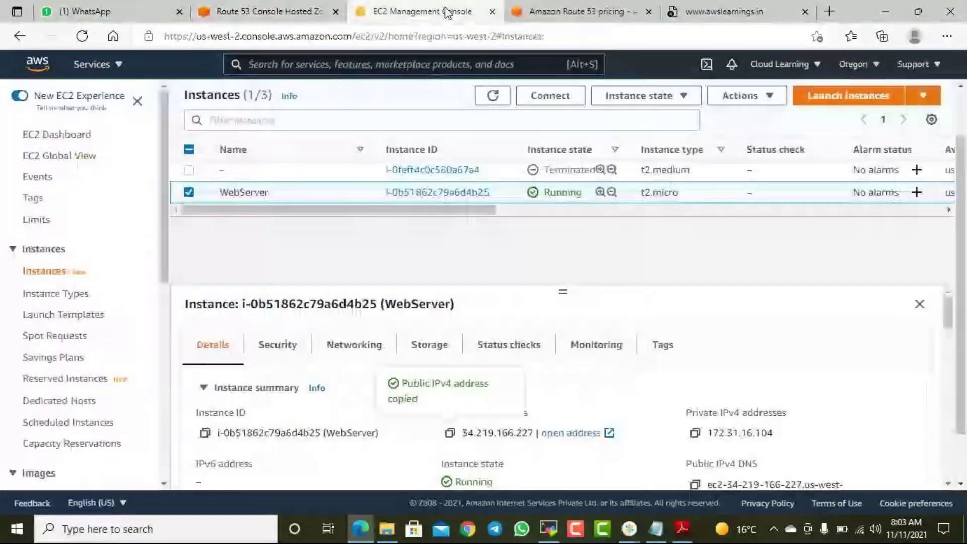
{"action": "left_click", "coordinate": [609, 12]}
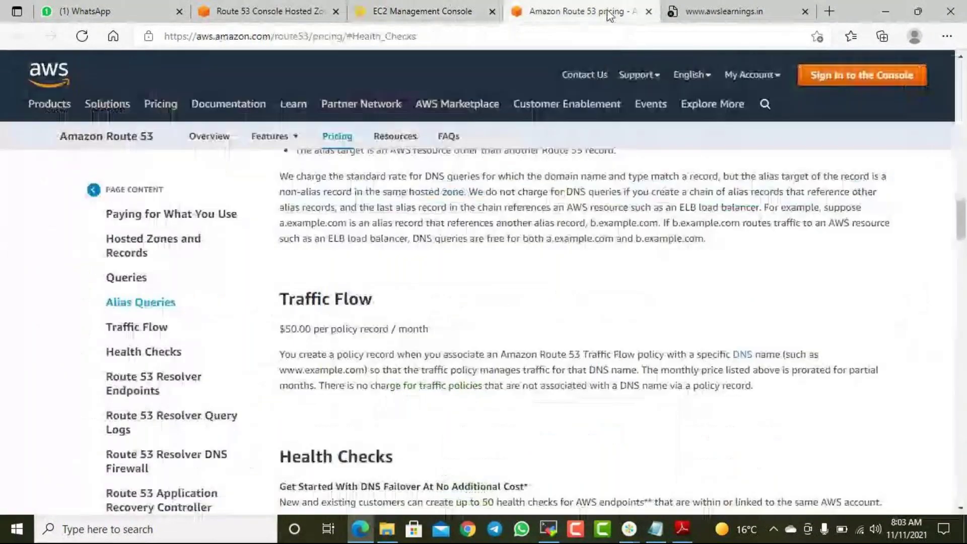
{"action": "left_click", "coordinate": [707, 11]}
{"action": "left_click", "coordinate": [82, 36]}
{"action": "left_click", "coordinate": [602, 14]}
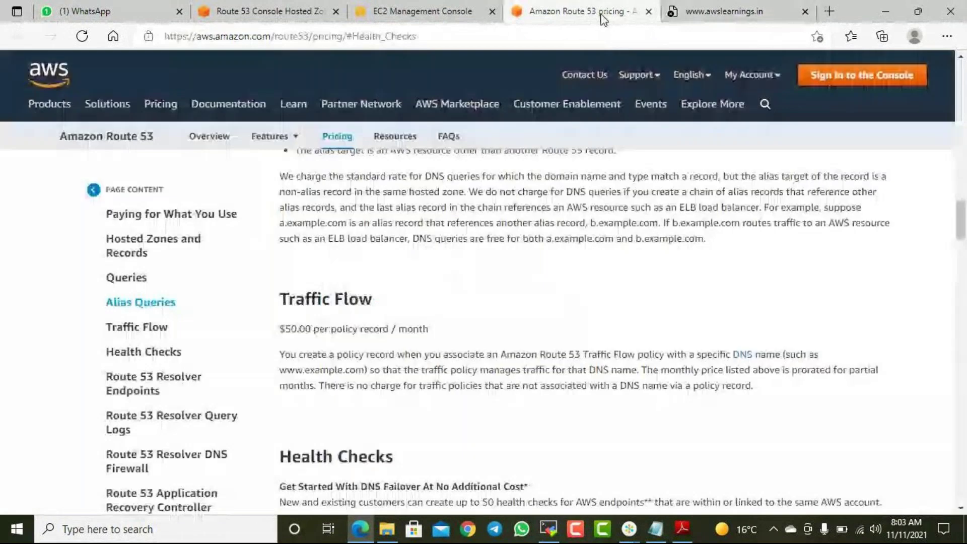
{"action": "left_click", "coordinate": [451, 17]}
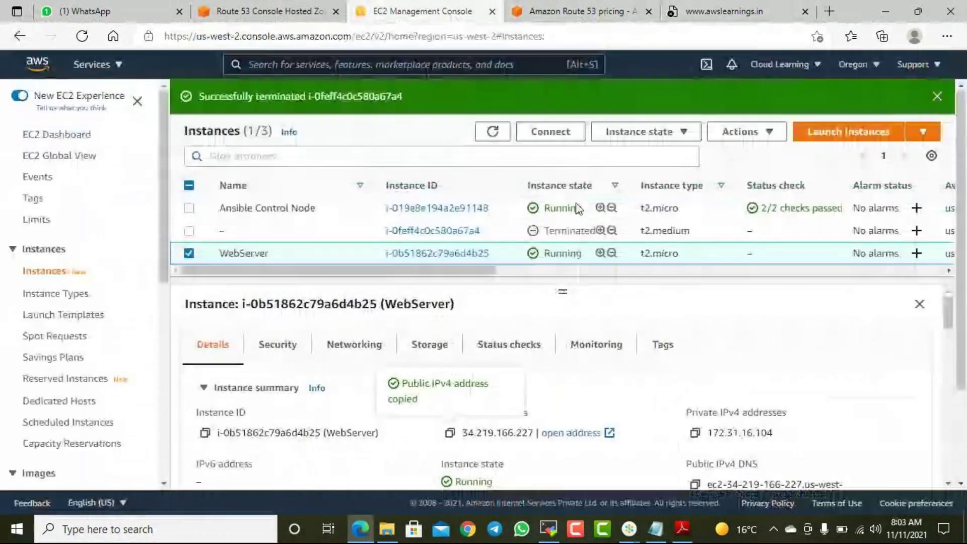
{"action": "left_click", "coordinate": [492, 132]}
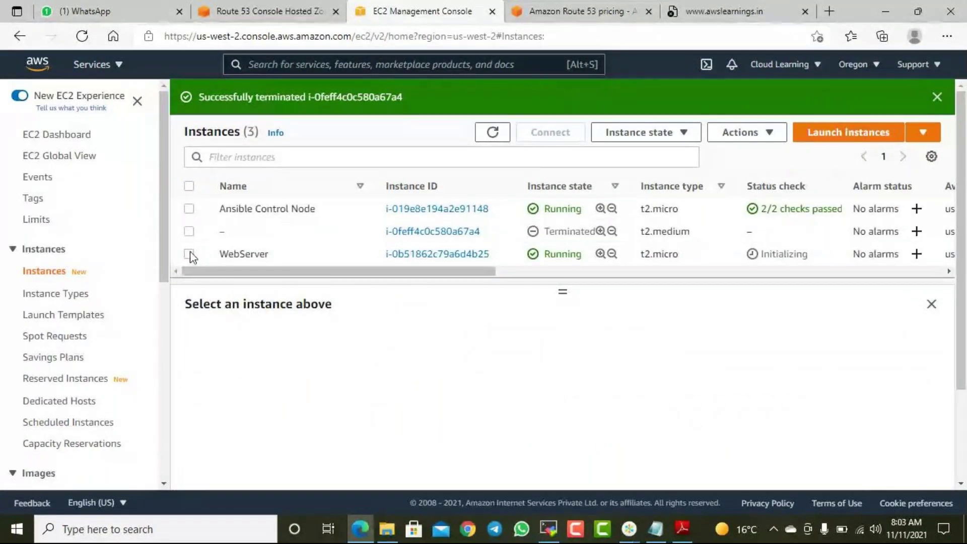
- Go to Route 53 health checks and select WebsiteHC
{"action": "left_click", "coordinate": [271, 11]}
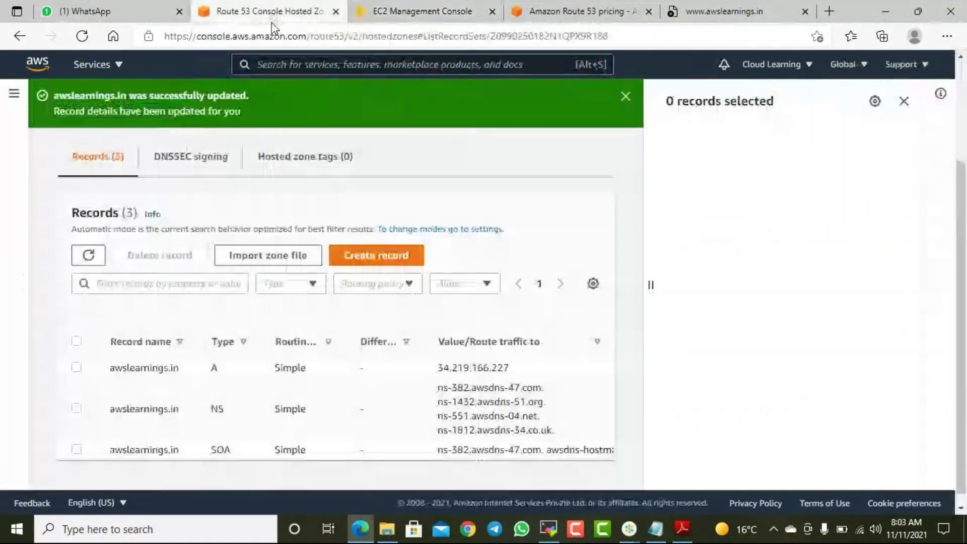
{"action": "left_click", "coordinate": [15, 96]}
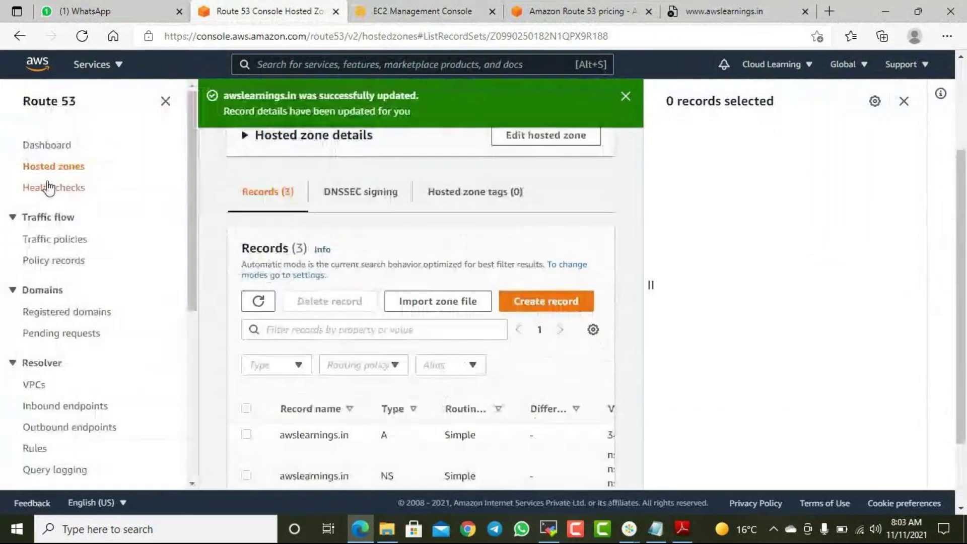
{"action": "left_click", "coordinate": [54, 188]}
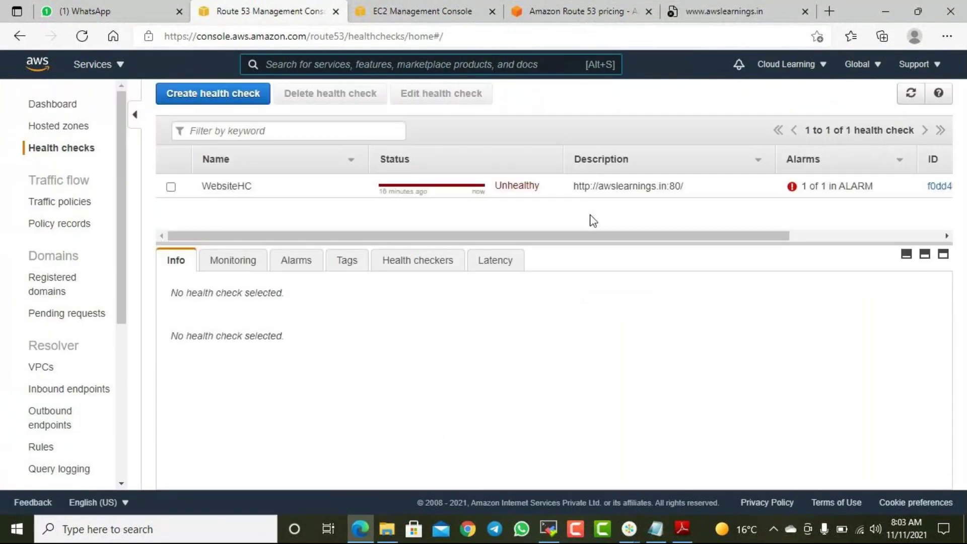
{"action": "left_click", "coordinate": [171, 188]}
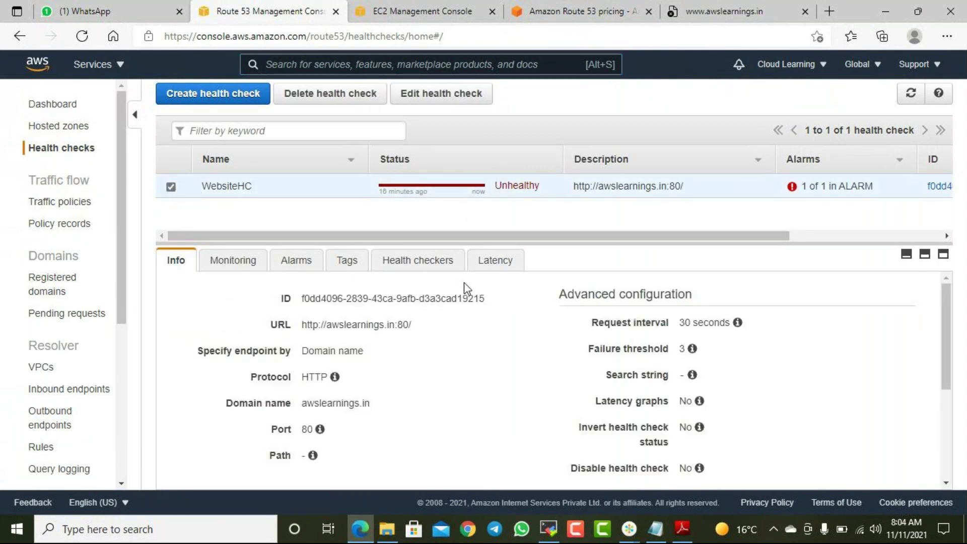
- Open 34.219.166.227 in a new tab, then return to the EC2 instances list
{"action": "key", "text": "ctrl+t"}
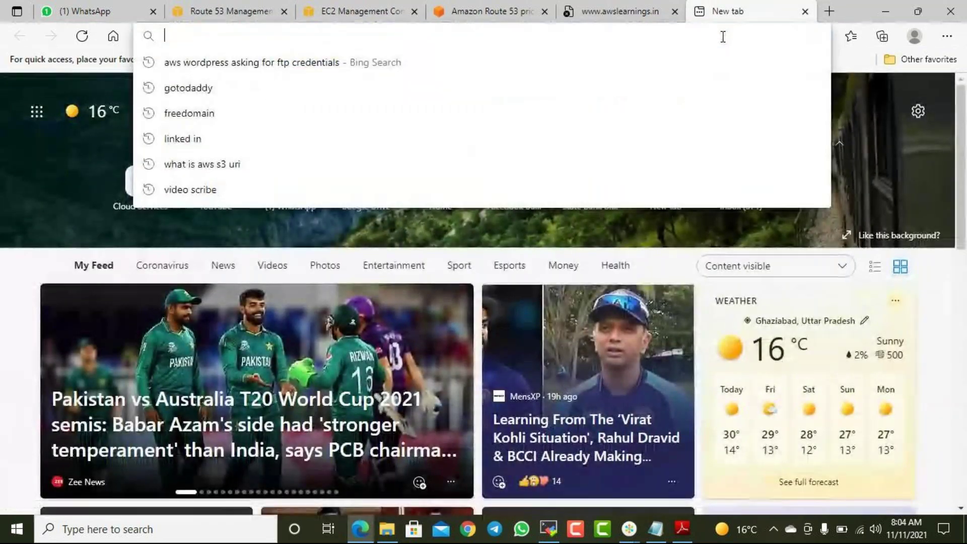
{"action": "type", "text": "34.219.166.227"}
{"action": "key", "text": "Return"}
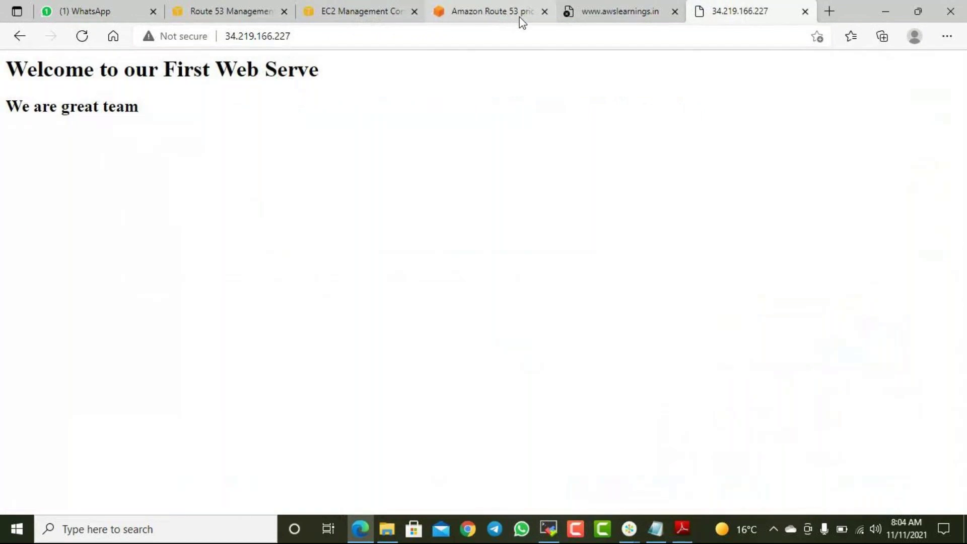
{"action": "left_click", "coordinate": [598, 12]}
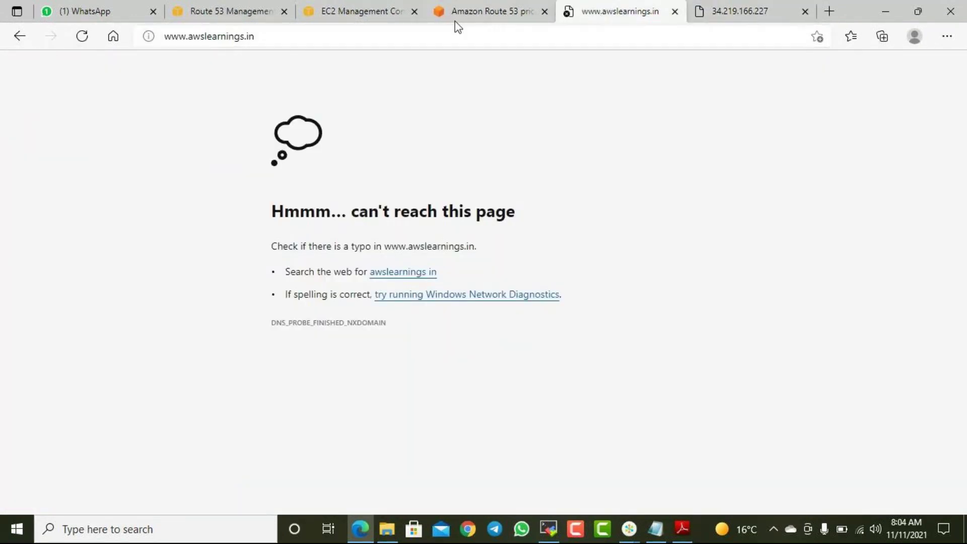
{"action": "left_click", "coordinate": [472, 11]}
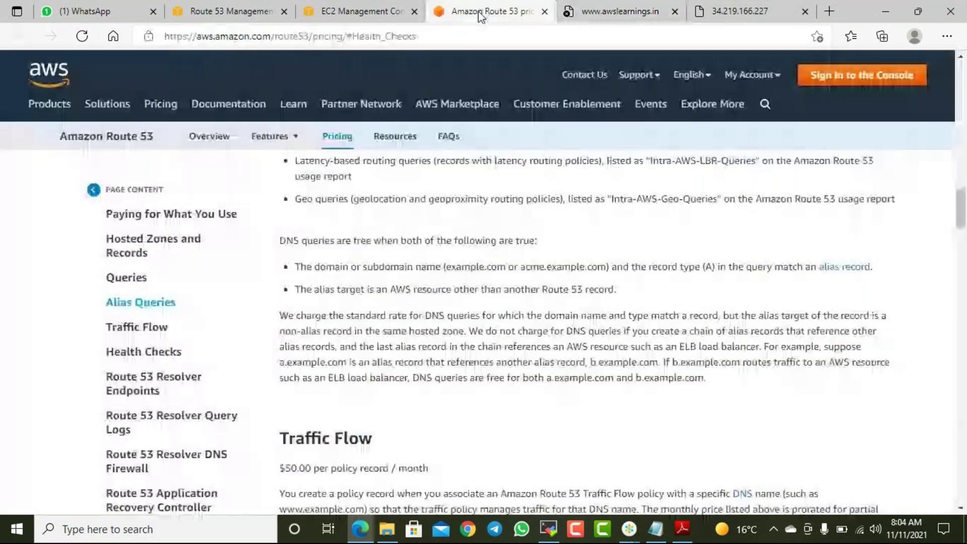
{"action": "left_click", "coordinate": [357, 16]}
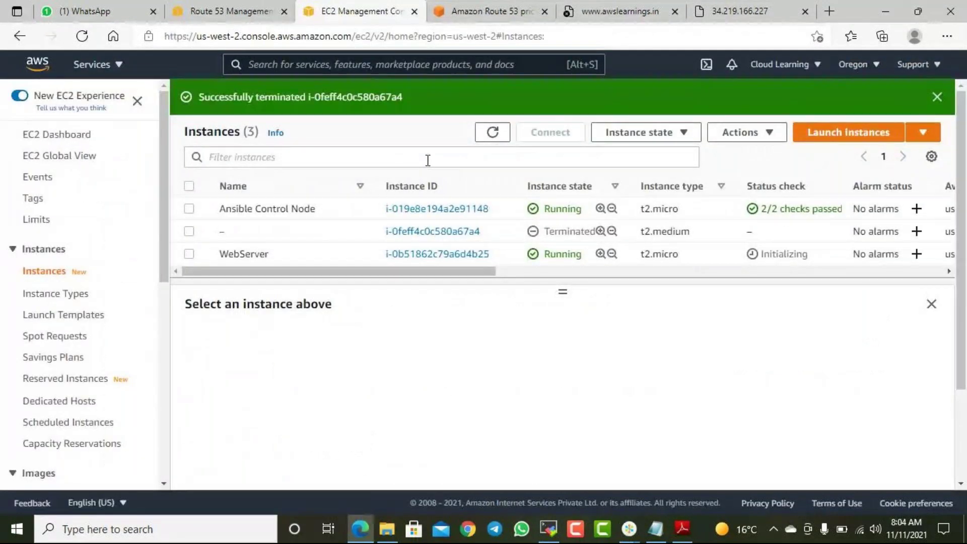
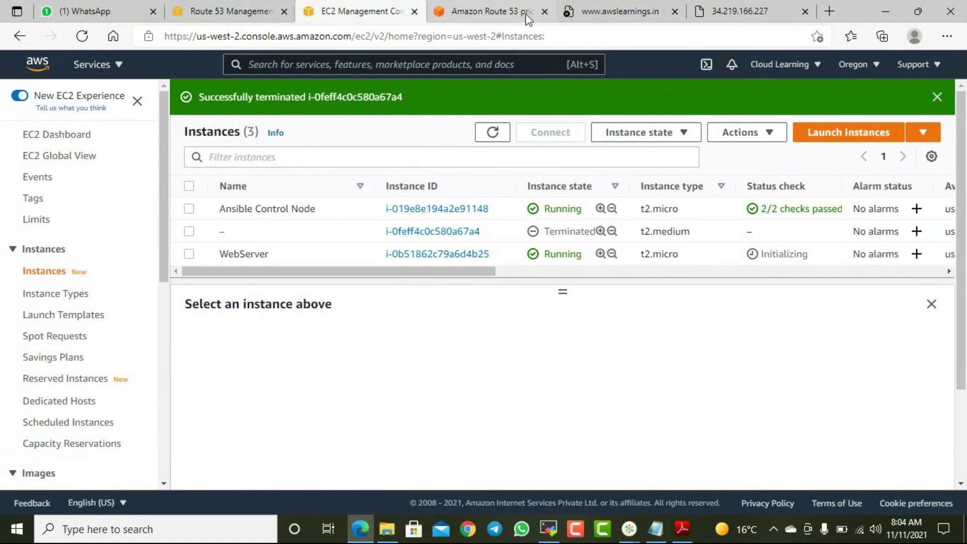
- Reload the website tab to check whether the site loads yet
{"action": "left_click", "coordinate": [579, 7]}
{"action": "left_click", "coordinate": [86, 39]}
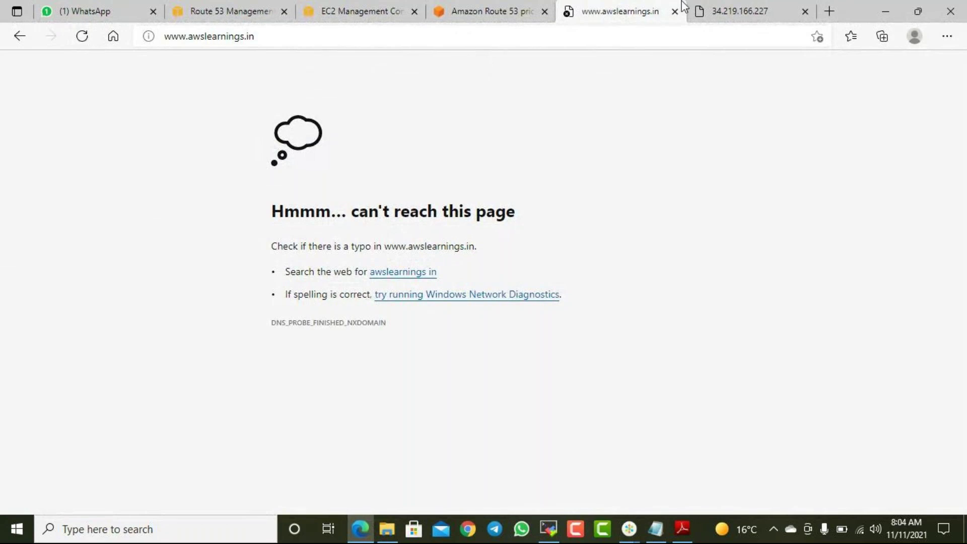
{"action": "left_click", "coordinate": [352, 38]}
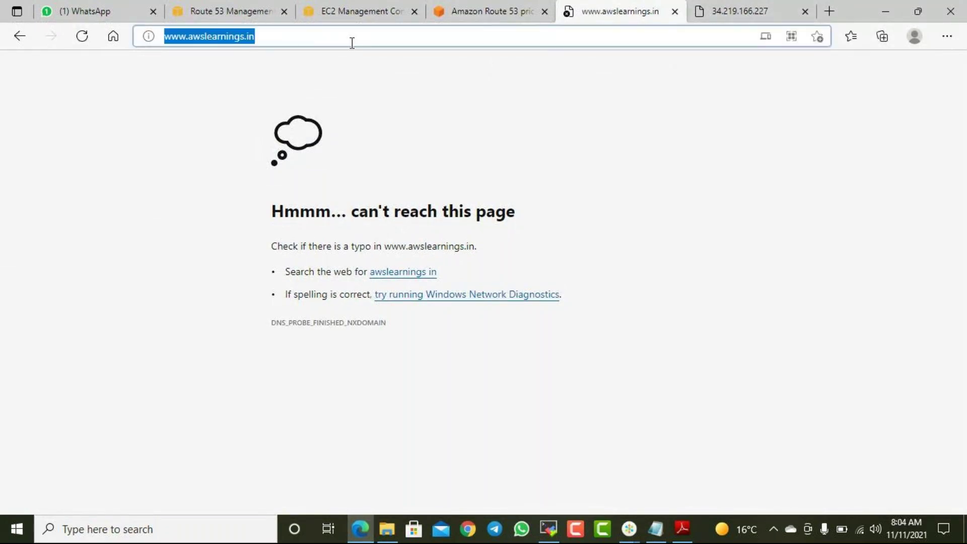
{"action": "left_click", "coordinate": [332, 10]}
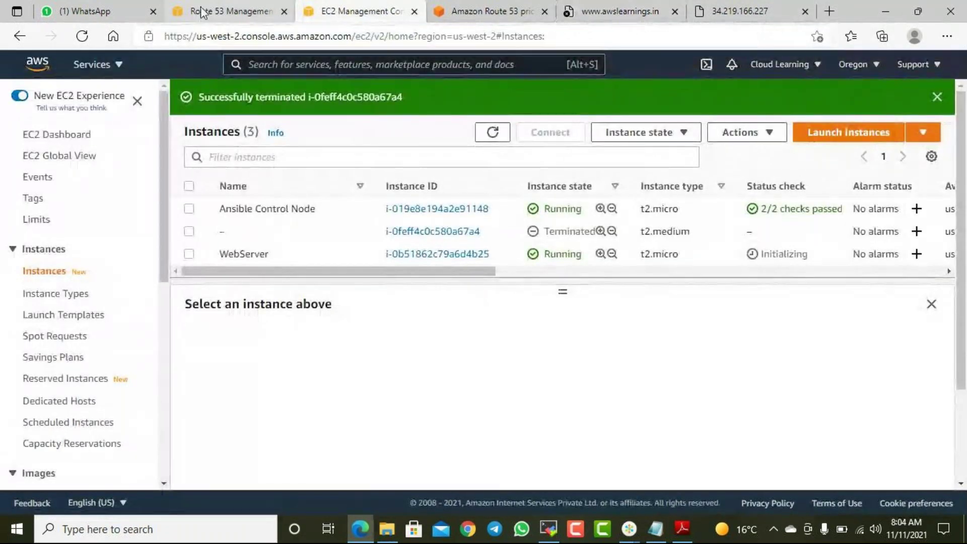
- Refresh the WebsiteHC health check status, still Unhealthy, and go to the Hosted zones list
{"action": "left_click", "coordinate": [201, 11]}
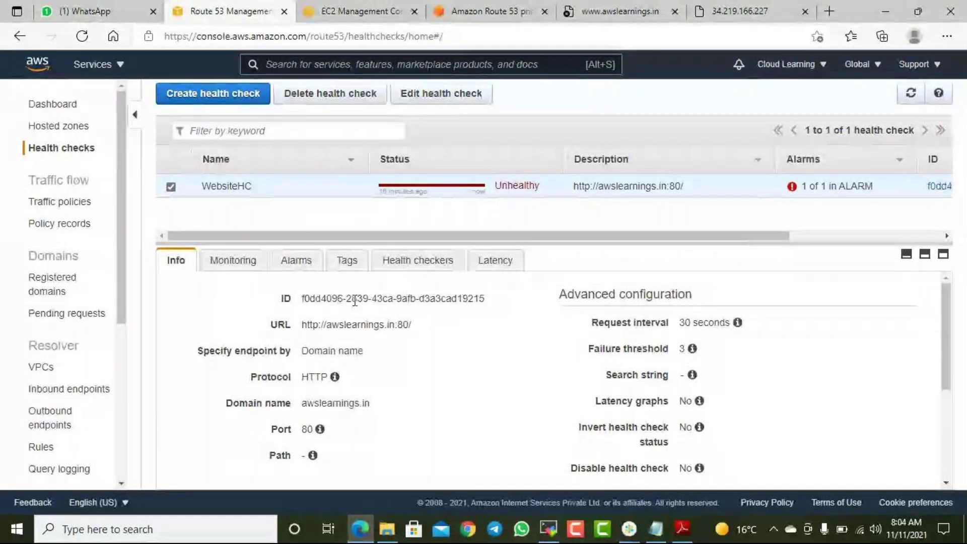
{"action": "left_click", "coordinate": [909, 98]}
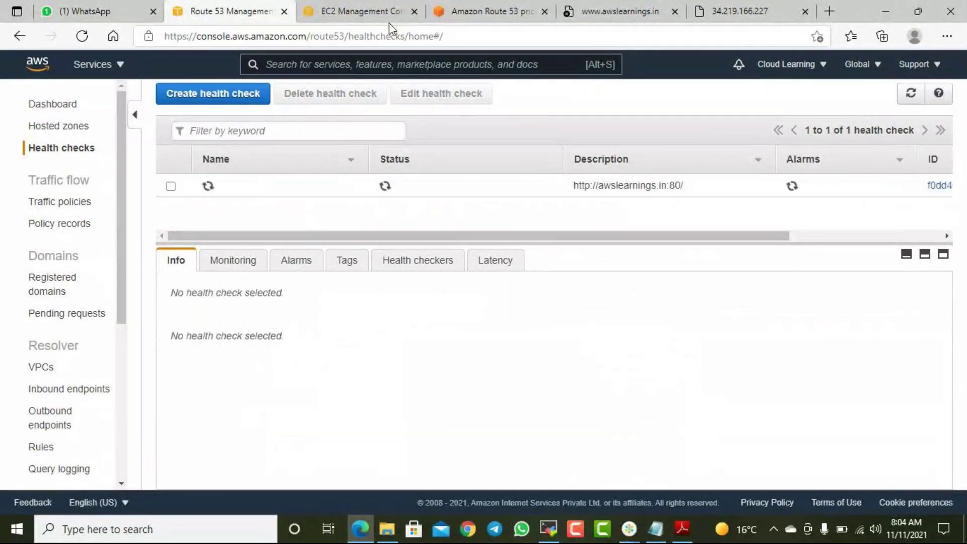
{"action": "left_click", "coordinate": [388, 19]}
{"action": "left_click", "coordinate": [254, 12]}
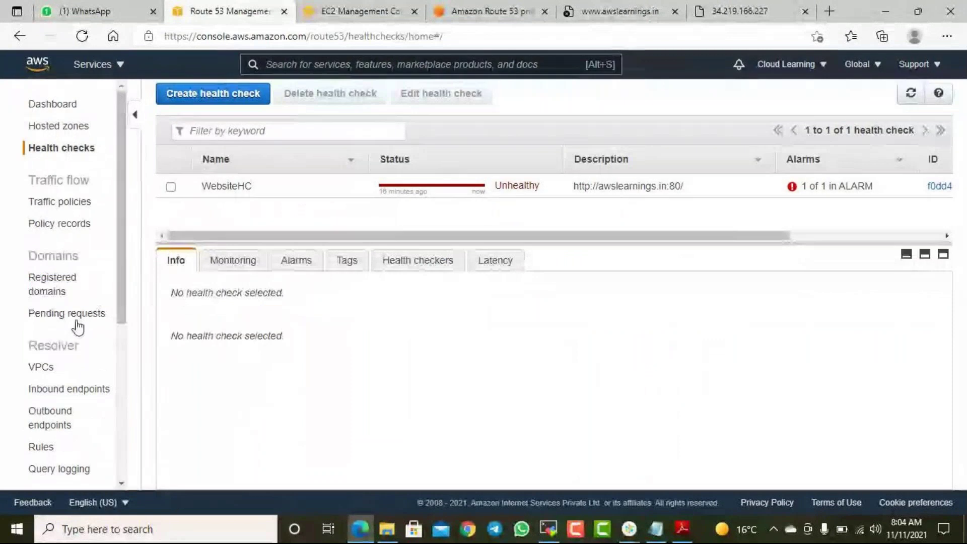
{"action": "left_click", "coordinate": [59, 126]}
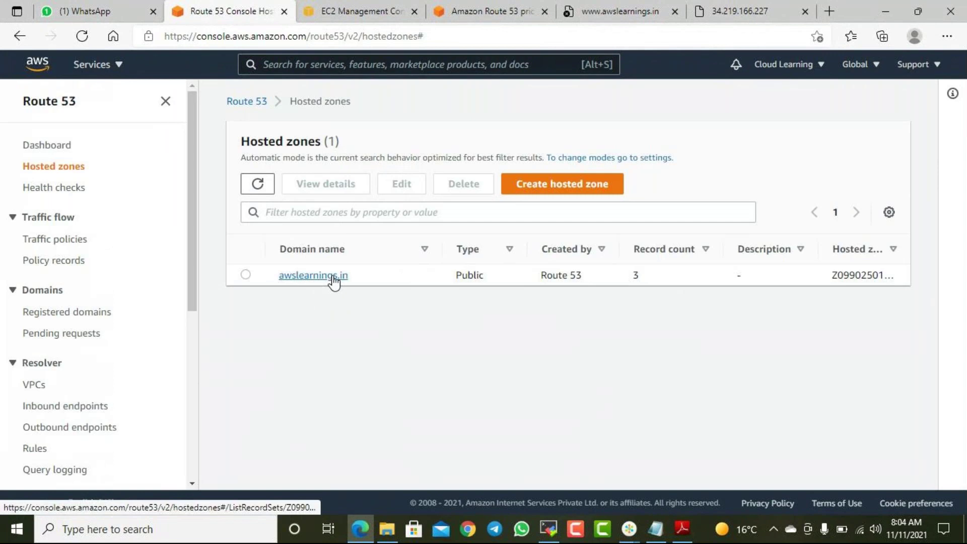
- In awslearnings.in, create an A record named www with value 34.219.166.227
{"action": "left_click", "coordinate": [333, 278]}
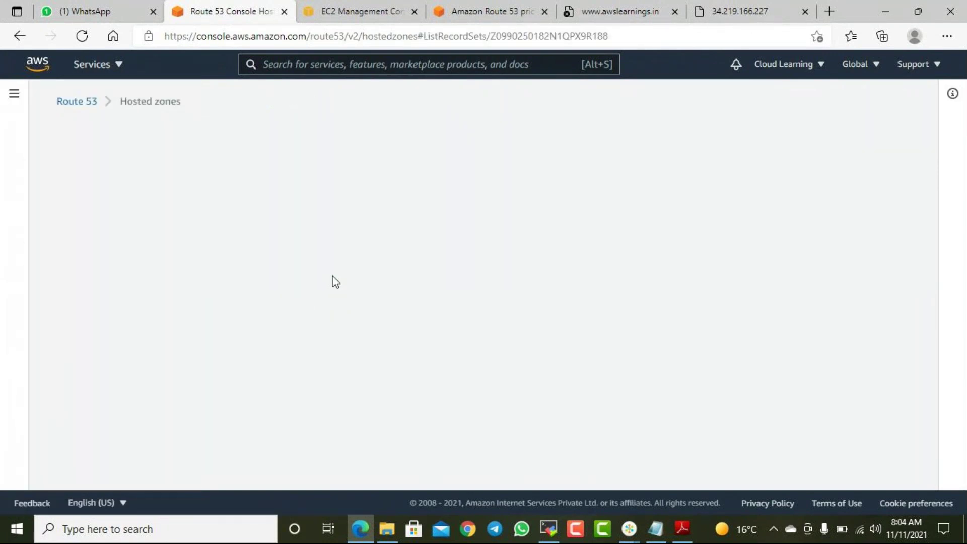
{"action": "scroll", "coordinate": [340, 292], "scroll_direction": "down", "scroll_amount": 1}
{"action": "scroll", "coordinate": [340, 297], "scroll_direction": "down", "scroll_amount": 2}
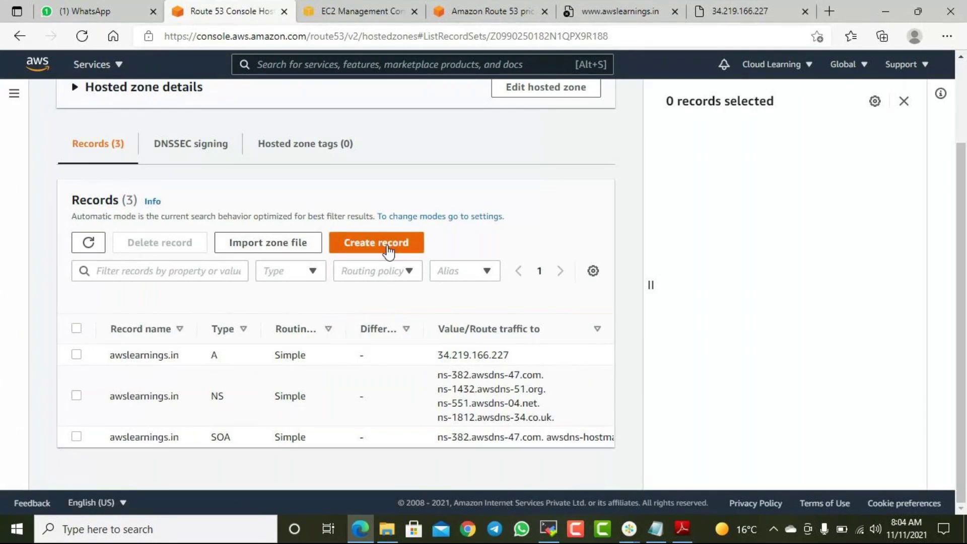
{"action": "left_click", "coordinate": [374, 245]}
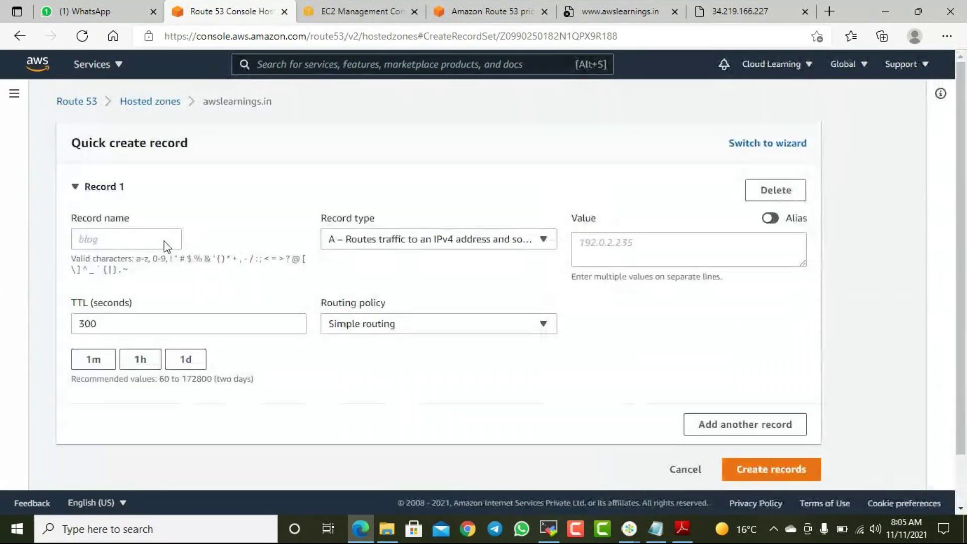
{"action": "left_click", "coordinate": [142, 235]}
{"action": "type", "text": "eee"}
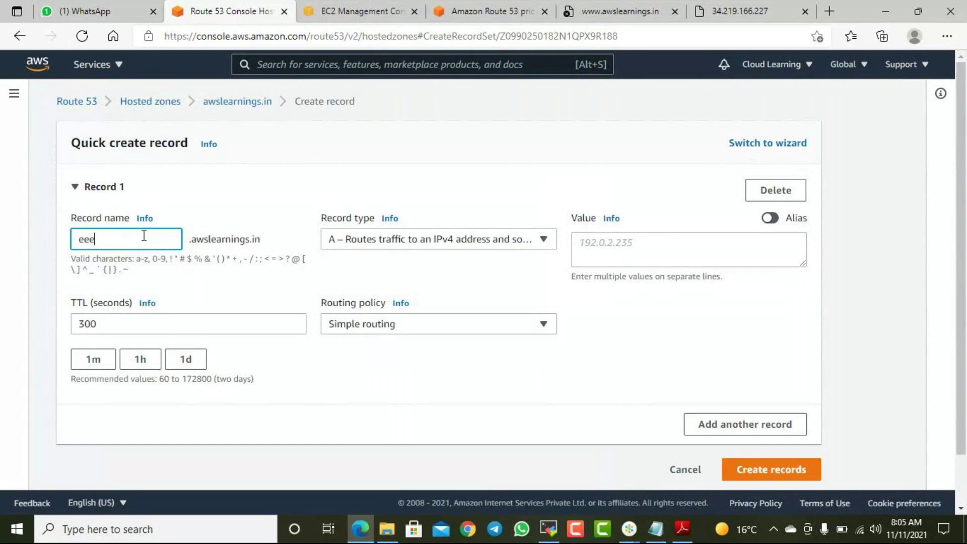
{"action": "key", "text": "BackSpace"}
{"action": "key", "text": "BackSpace"}
{"action": "type", "text": "www"}
{"action": "left_click", "coordinate": [623, 244]}
{"action": "type", "text": "34.219.166.227"}
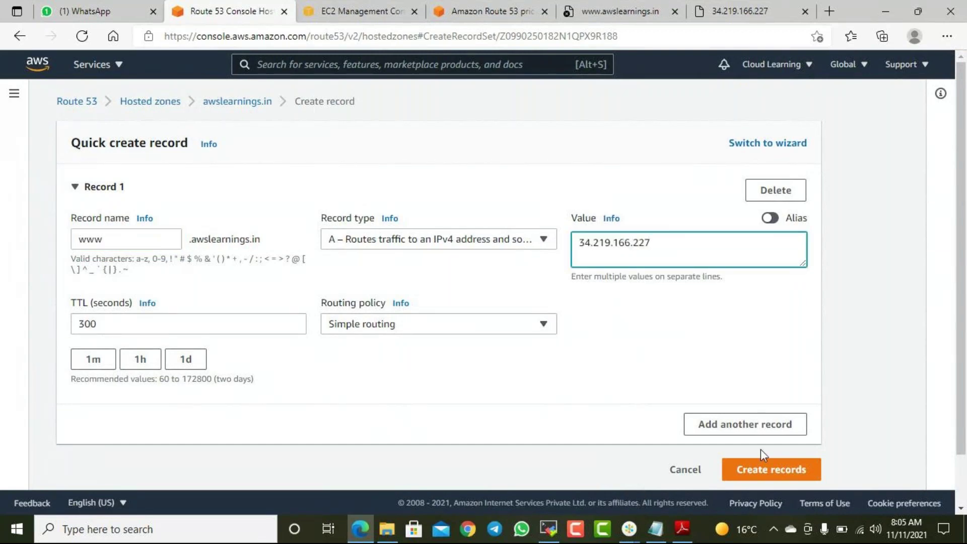
{"action": "left_click", "coordinate": [780, 468]}
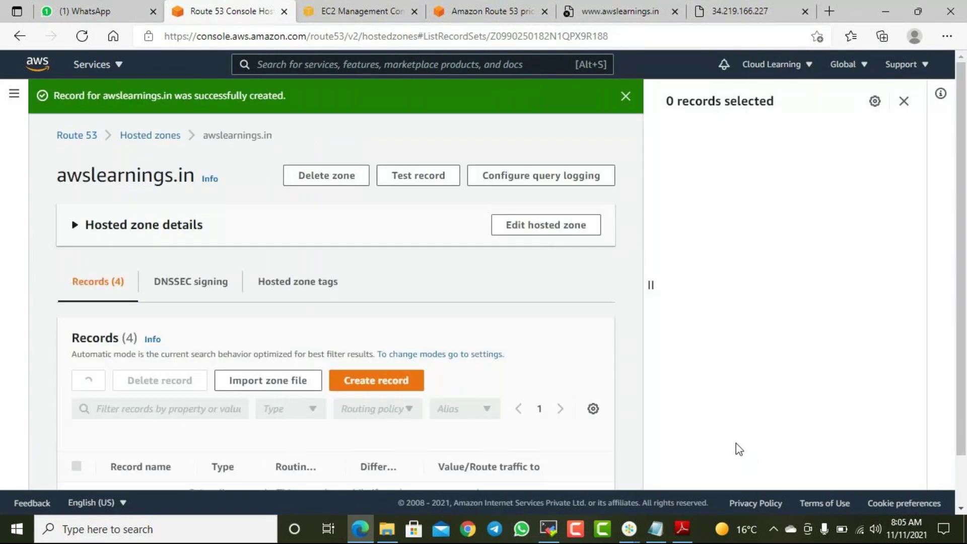
- Review the zone's updated record list, then bring the Notepad AWS notes into view
{"action": "scroll", "coordinate": [365, 322], "scroll_direction": "down", "scroll_amount": 1}
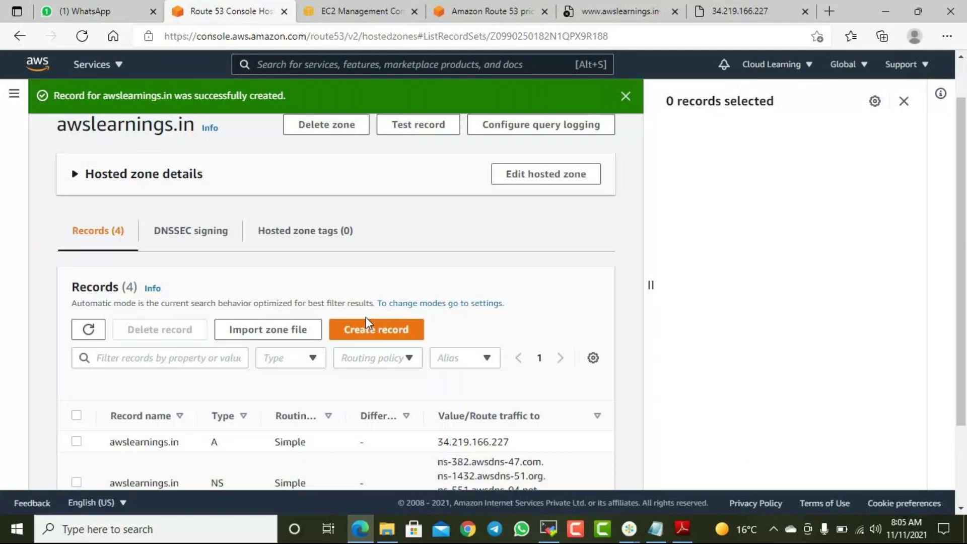
{"action": "scroll", "coordinate": [367, 322], "scroll_direction": "down", "scroll_amount": 2}
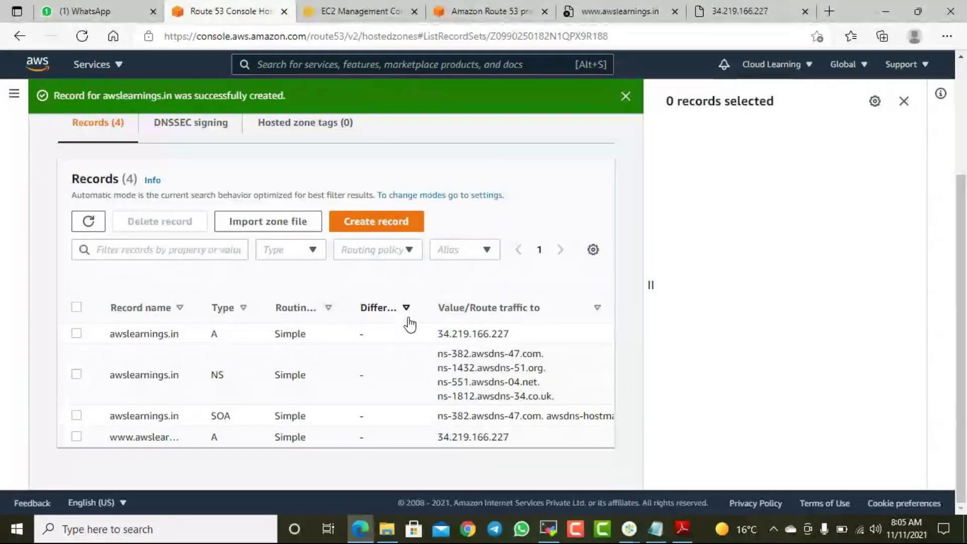
{"action": "scroll", "coordinate": [386, 346], "scroll_direction": "up", "scroll_amount": 3}
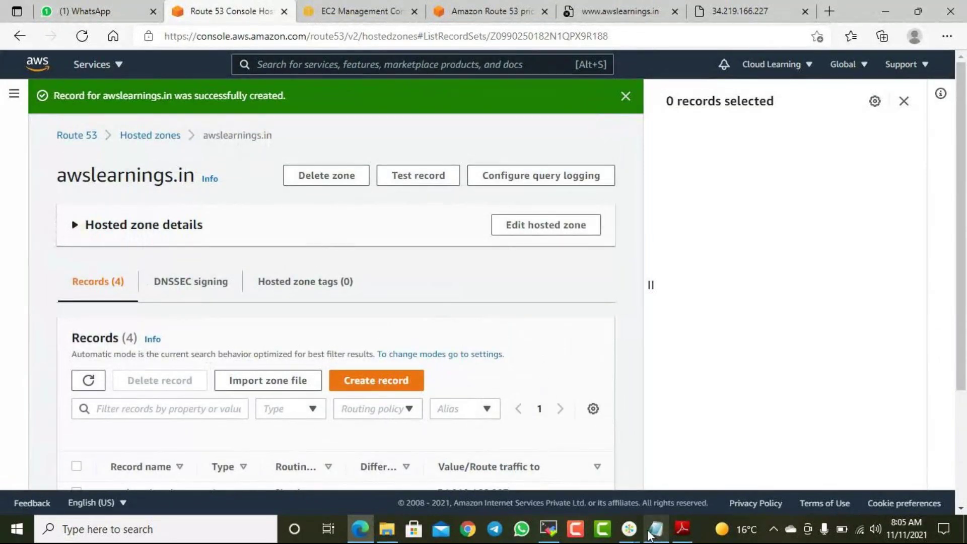
{"action": "left_click", "coordinate": [663, 483]}
- Add 'Health Check' and 'Policies' as new lines below SQS in the AWS notes
{"action": "left_click", "coordinate": [635, 368]}
{"action": "key", "text": "Return"}
{"action": "key", "text": "Return"}
{"action": "type", "text": "Health Check"}
{"action": "key", "text": "Return"}
{"action": "key", "text": "Return"}
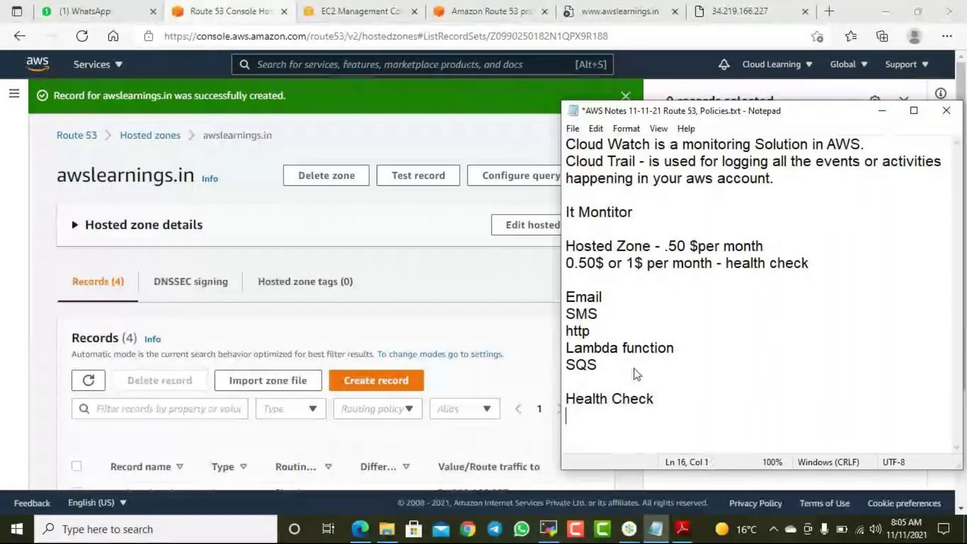
{"action": "type", "text": "Polic"}
{"action": "key", "text": "BackSpace"}
{"action": "key", "text": "BackSpace"}
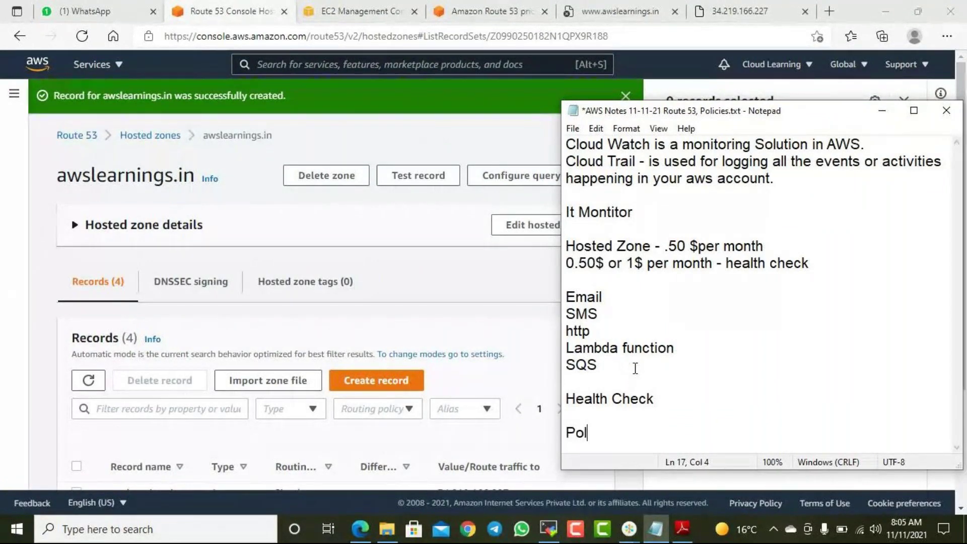
{"action": "type", "text": "icies"}
- Tidy the blank lines around Policies and minimize Notepad
{"action": "key", "text": "Delete"}
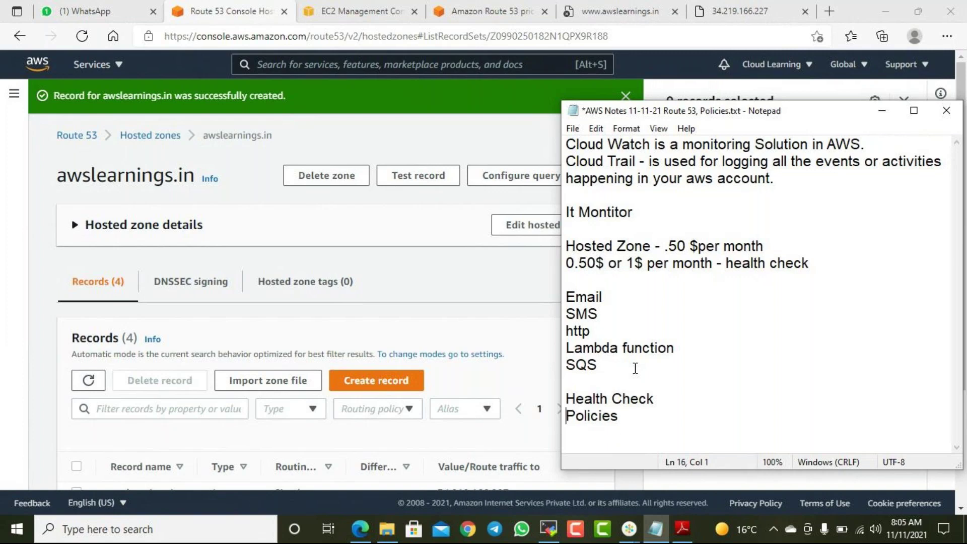
{"action": "key", "text": "Return"}
{"action": "key", "text": "Return"}
{"action": "key", "text": "Return"}
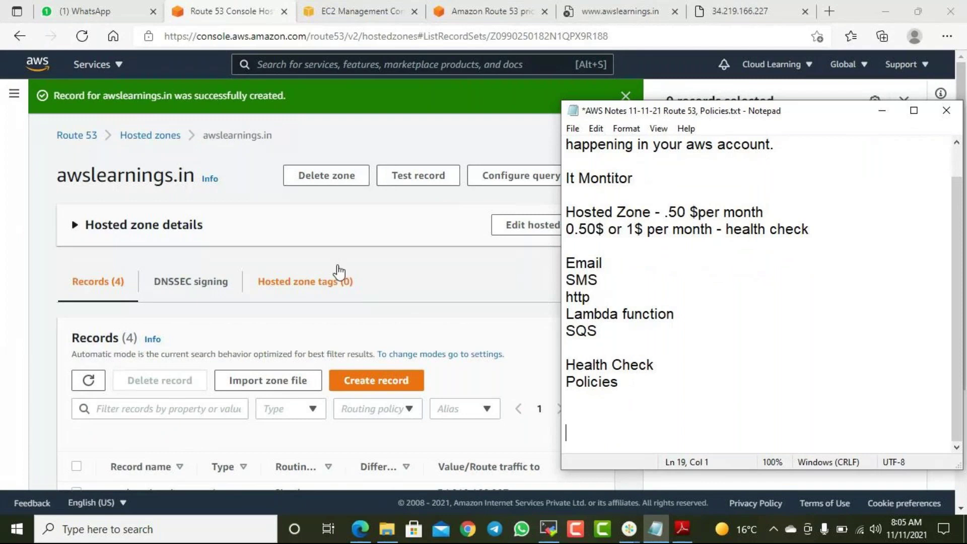
{"action": "scroll", "coordinate": [337, 282], "scroll_direction": "down", "scroll_amount": 3}
{"action": "scroll", "coordinate": [342, 286], "scroll_direction": "up", "scroll_amount": 3}
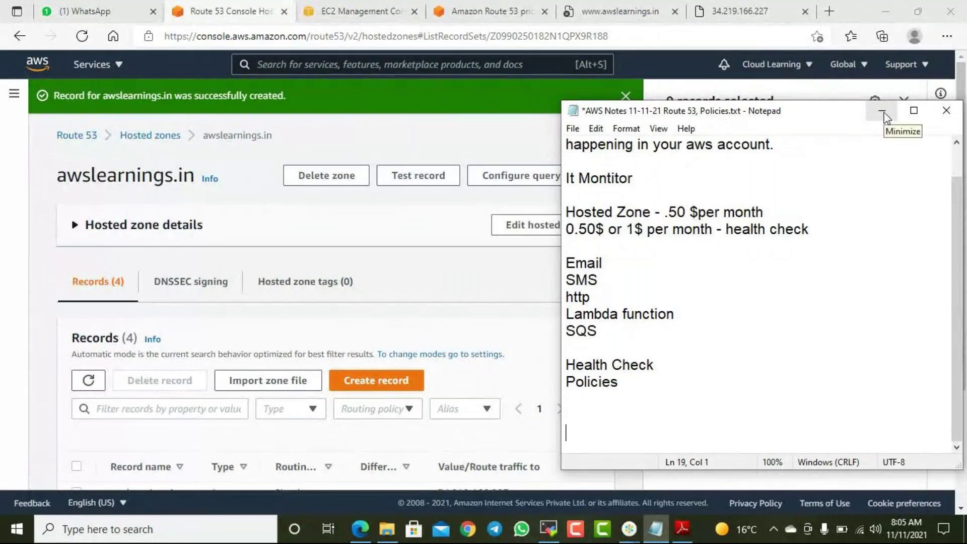
{"action": "left_click", "coordinate": [884, 114]}
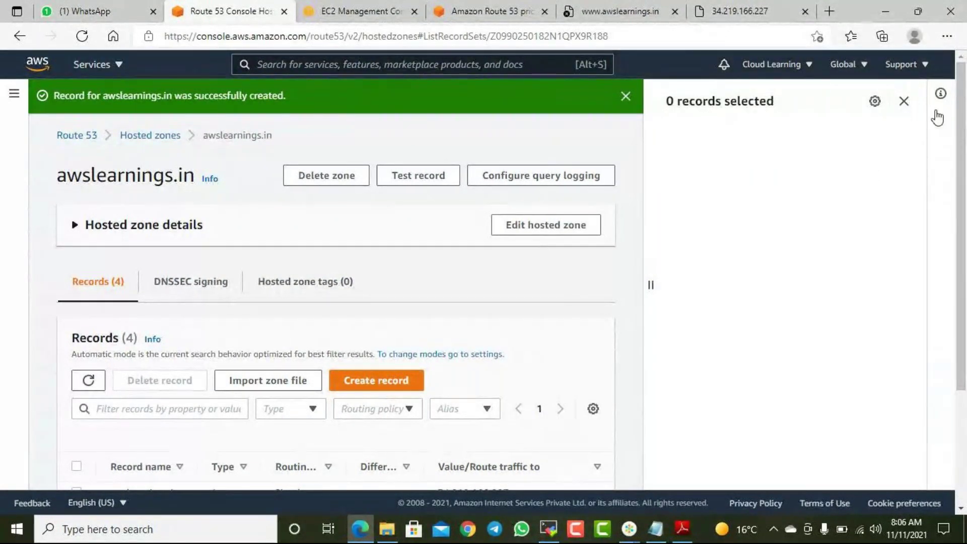
- Start a new awslearnings.in record with Multivalue answer routing and the WebsiteHC health check
{"action": "left_click", "coordinate": [904, 101]}
{"action": "scroll", "coordinate": [540, 295], "scroll_direction": "down", "scroll_amount": 3}
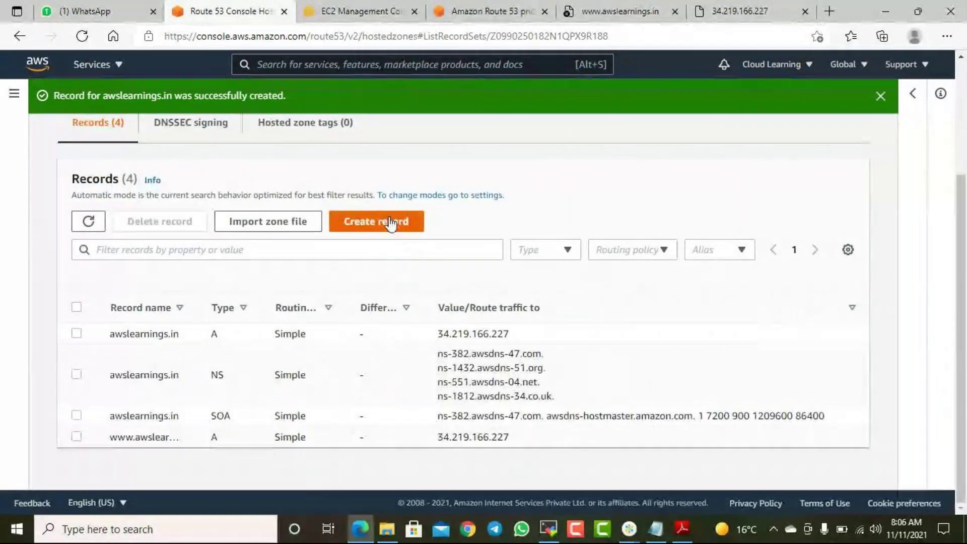
{"action": "left_click", "coordinate": [391, 221]}
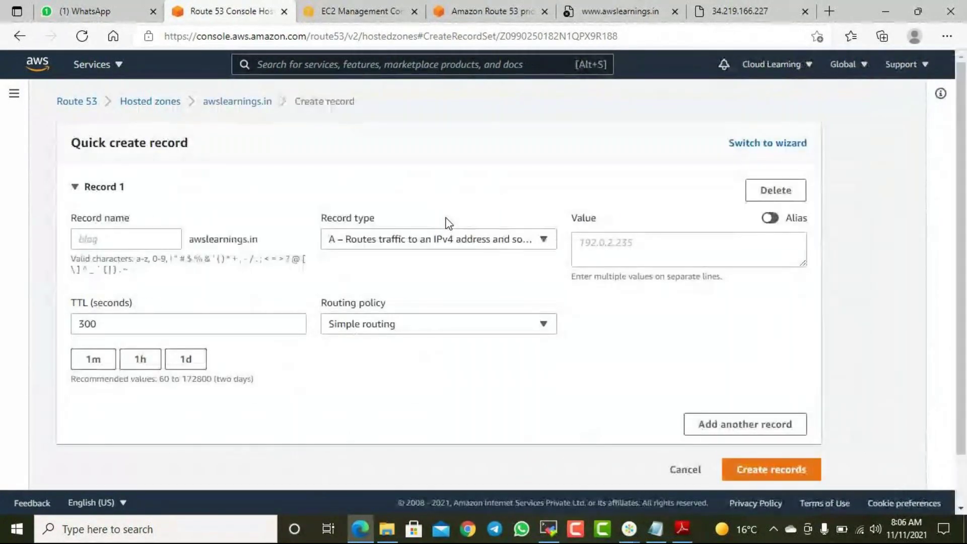
{"action": "left_click", "coordinate": [425, 323]}
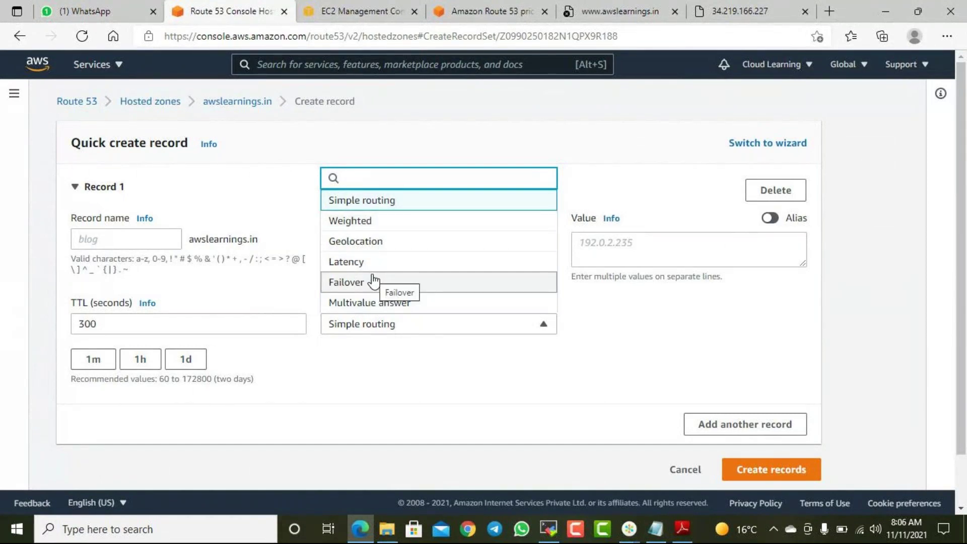
{"action": "left_click", "coordinate": [399, 302]}
{"action": "left_click", "coordinate": [698, 329]}
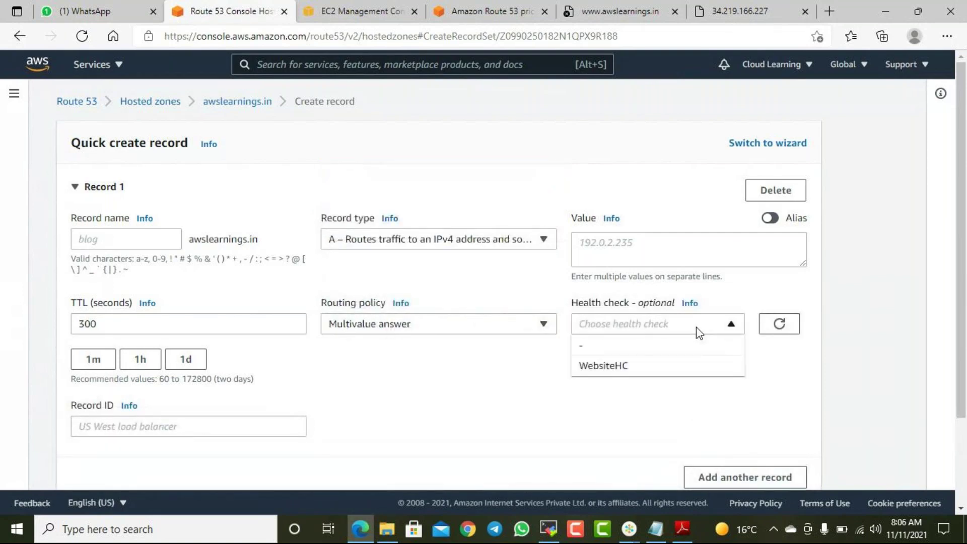
{"action": "left_click", "coordinate": [638, 372]}
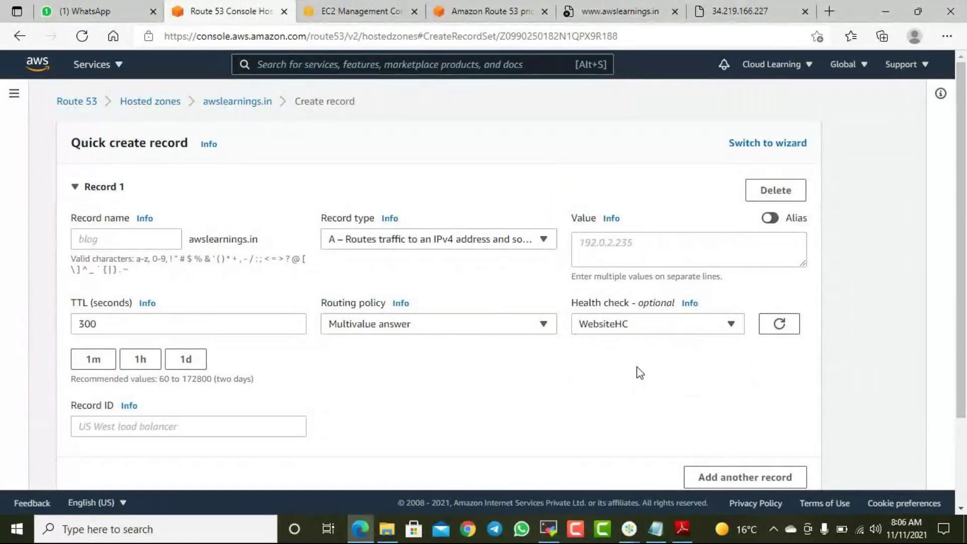
- Change the record's routing policy to Weighted
{"action": "left_click", "coordinate": [506, 335]}
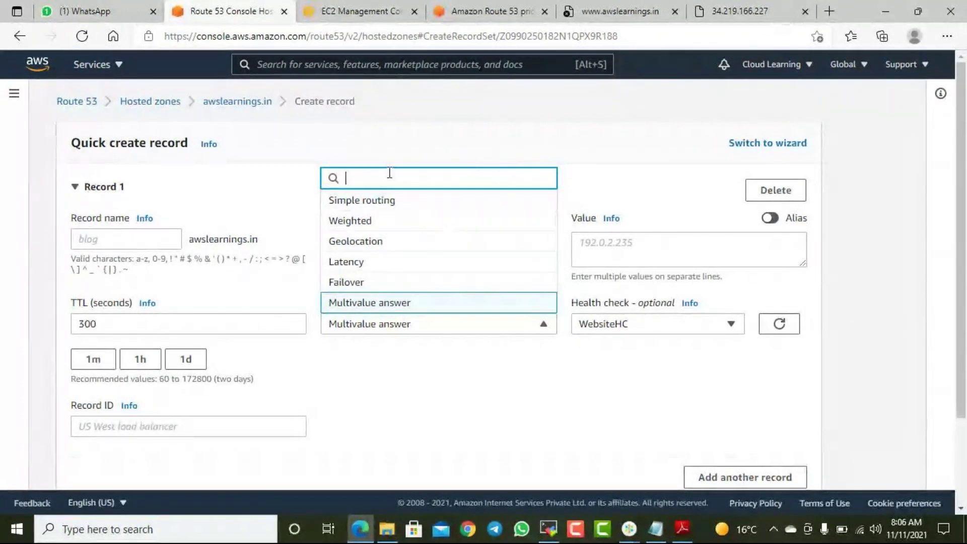
{"action": "left_click", "coordinate": [389, 140]}
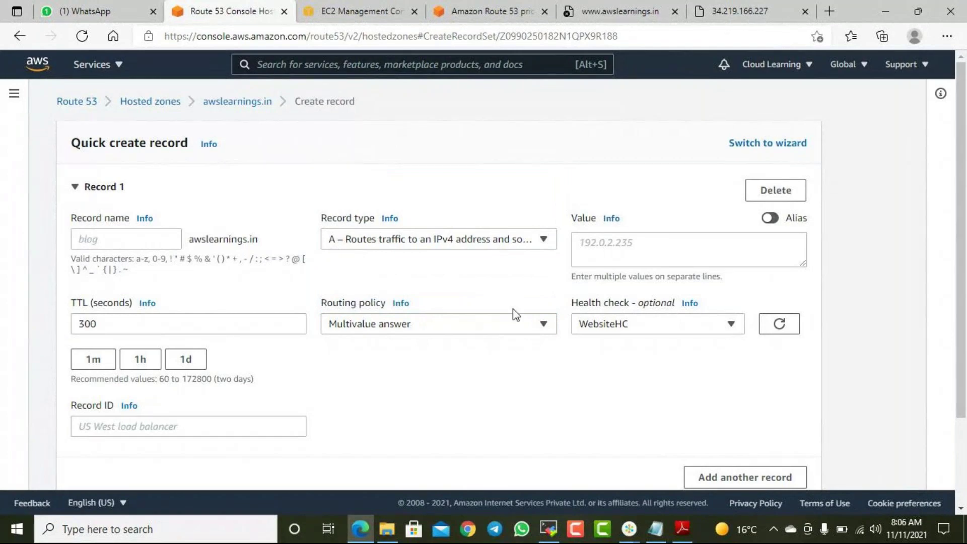
{"action": "left_click", "coordinate": [460, 324]}
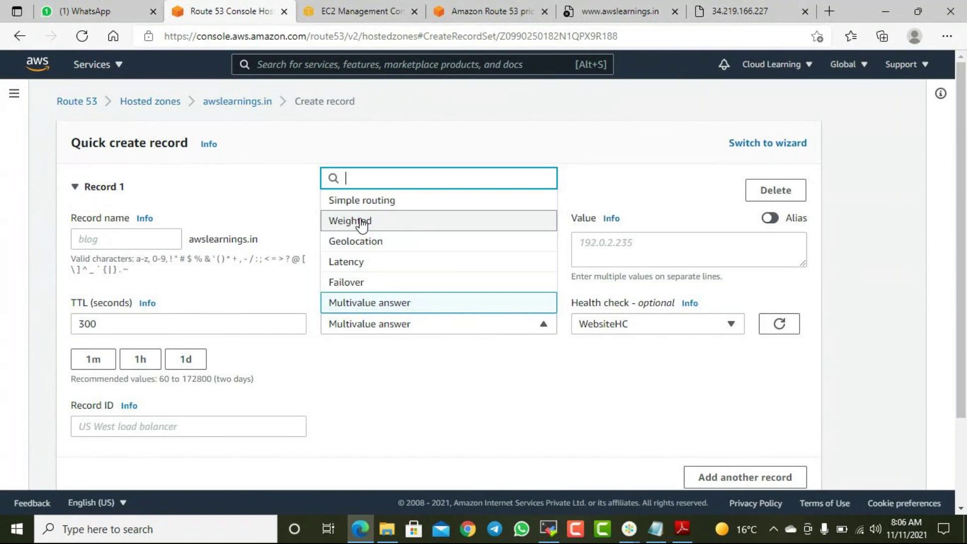
{"action": "left_click", "coordinate": [360, 222]}
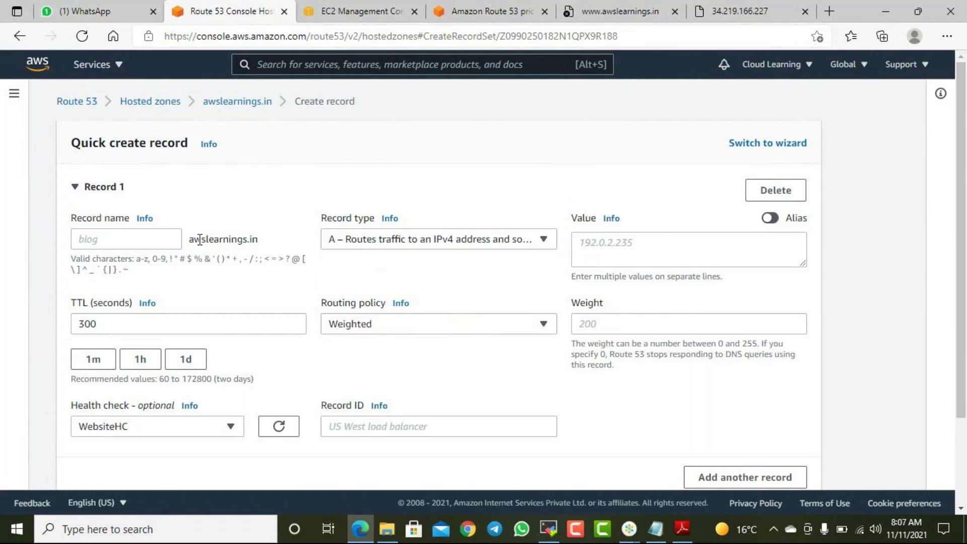
- Enter 34.219.166.227 as the record value, keeping Weighted routing after briefly trying Simple
{"action": "left_click_drag", "start_coordinate": [200, 239], "coordinate": [257, 240]}
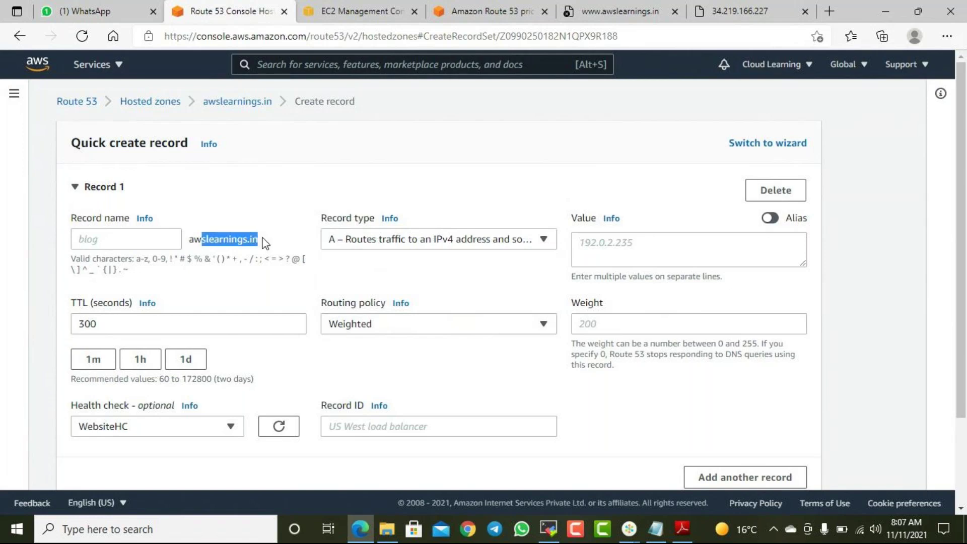
{"action": "left_click", "coordinate": [627, 252]}
{"action": "type", "text": "34.219.166.227"}
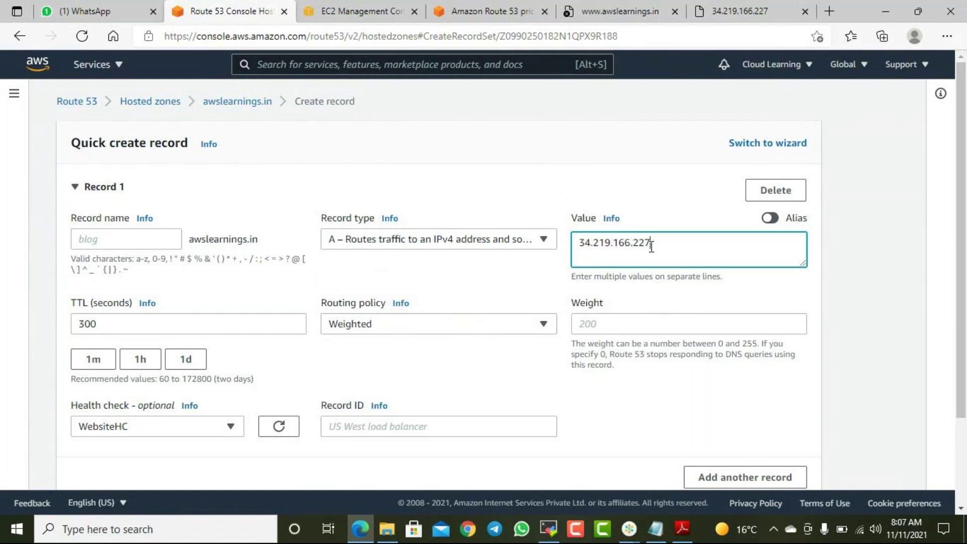
{"action": "left_click_drag", "start_coordinate": [651, 245], "coordinate": [575, 252]}
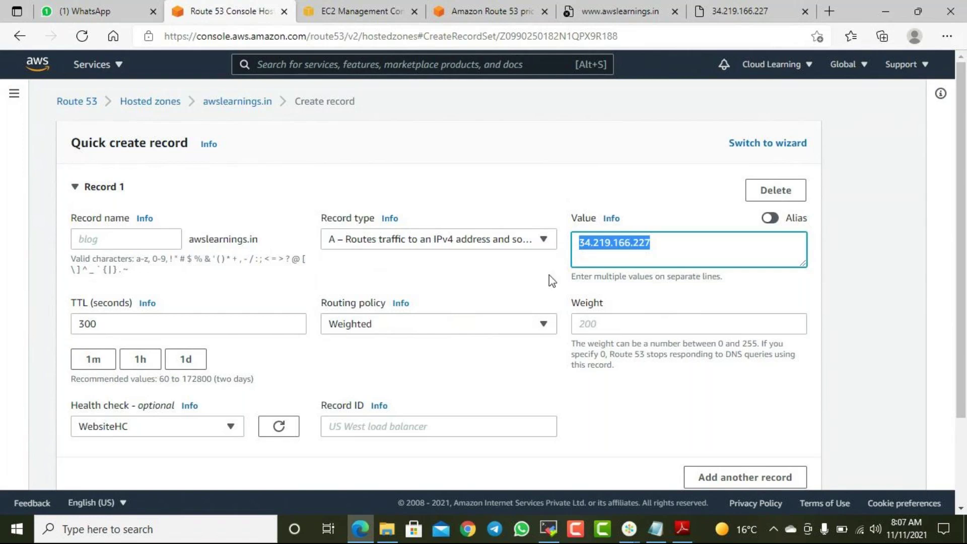
{"action": "left_click", "coordinate": [481, 332]}
{"action": "left_click", "coordinate": [358, 203]}
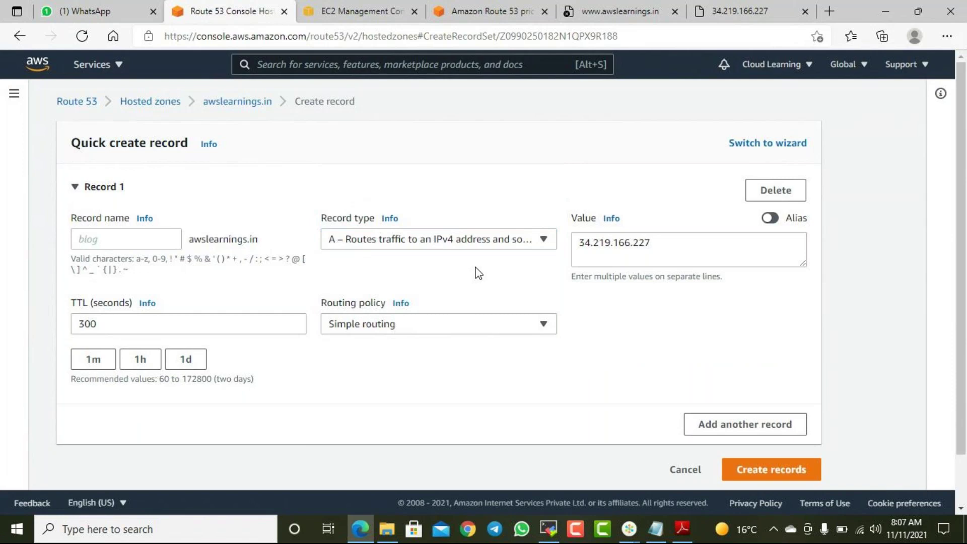
{"action": "left_click", "coordinate": [498, 330]}
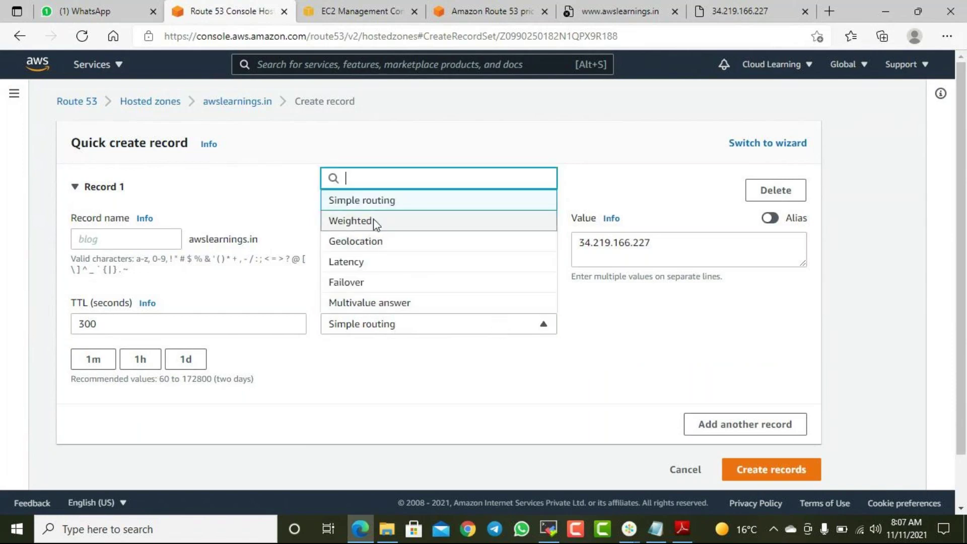
{"action": "left_click", "coordinate": [373, 222]}
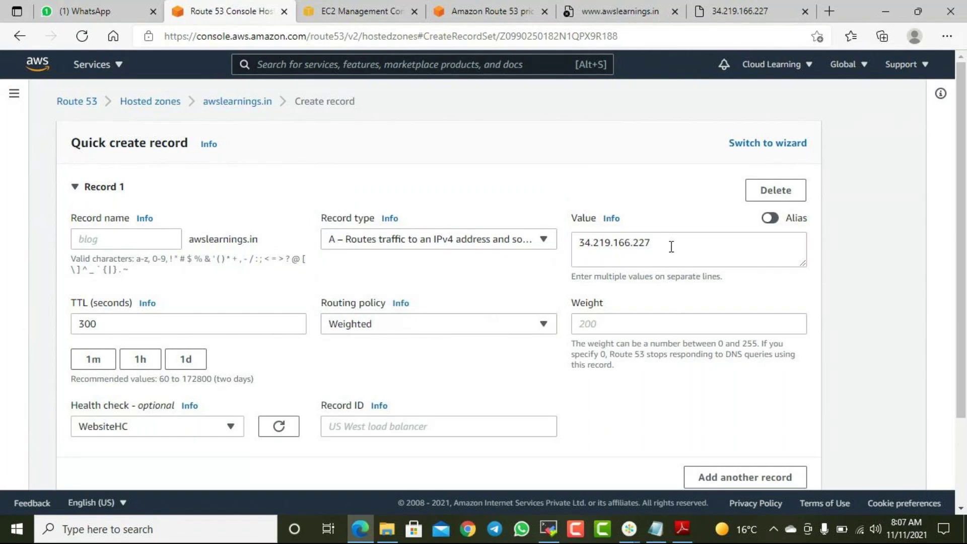
{"action": "left_click_drag", "start_coordinate": [671, 243], "coordinate": [554, 244]}
{"action": "key", "text": "ctrl+c"}
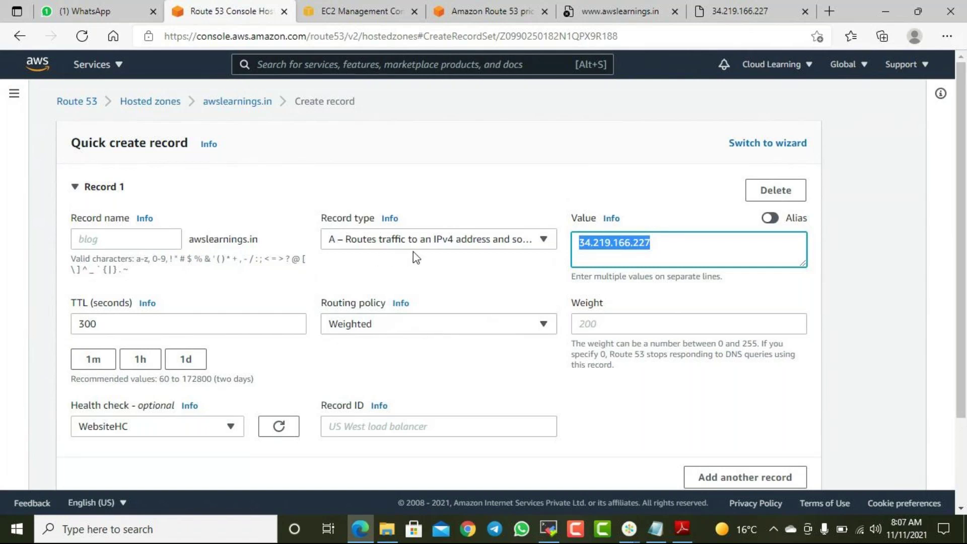
{"action": "left_click", "coordinate": [696, 249]}
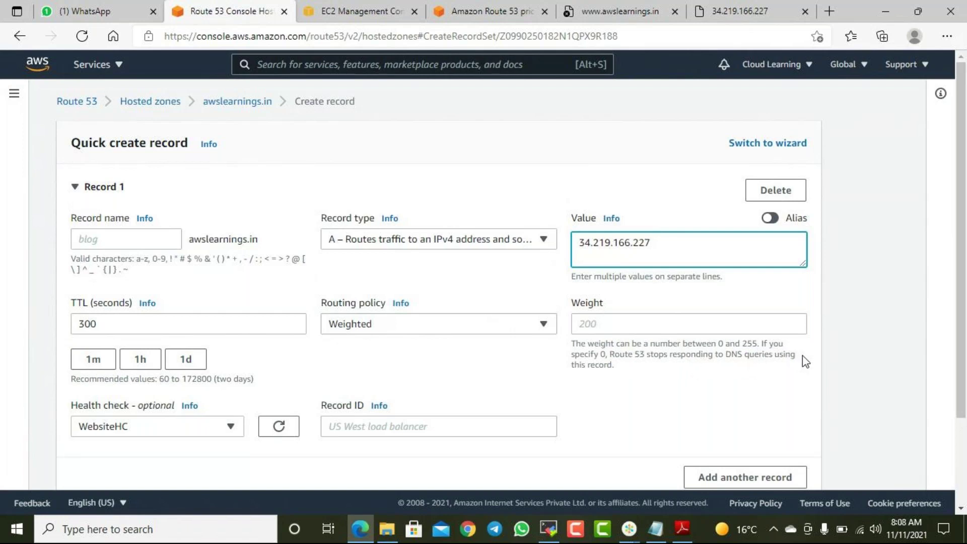
- Set weight 50 and Record ID 1, then try to create the weighted record
{"action": "left_click", "coordinate": [603, 322]}
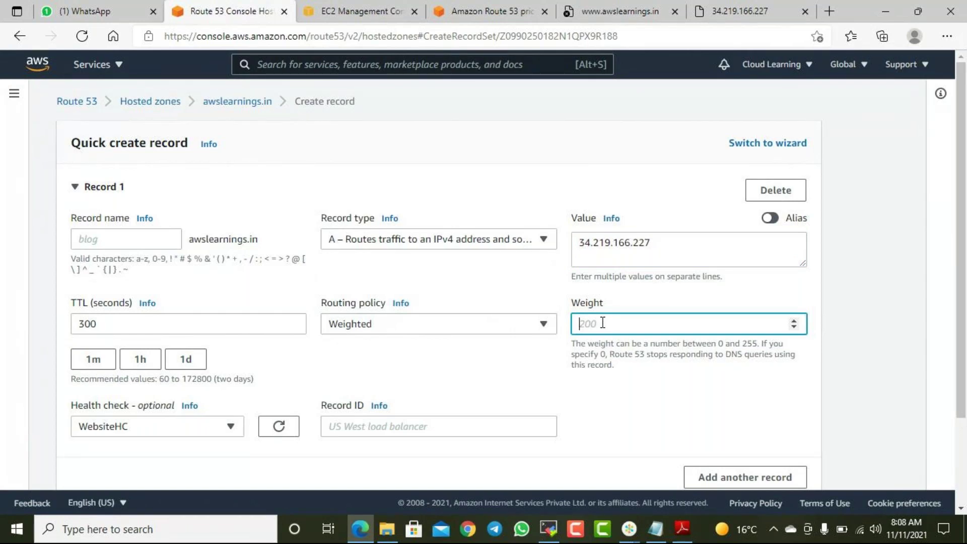
{"action": "type", "text": "50"}
{"action": "left_click", "coordinate": [641, 382]}
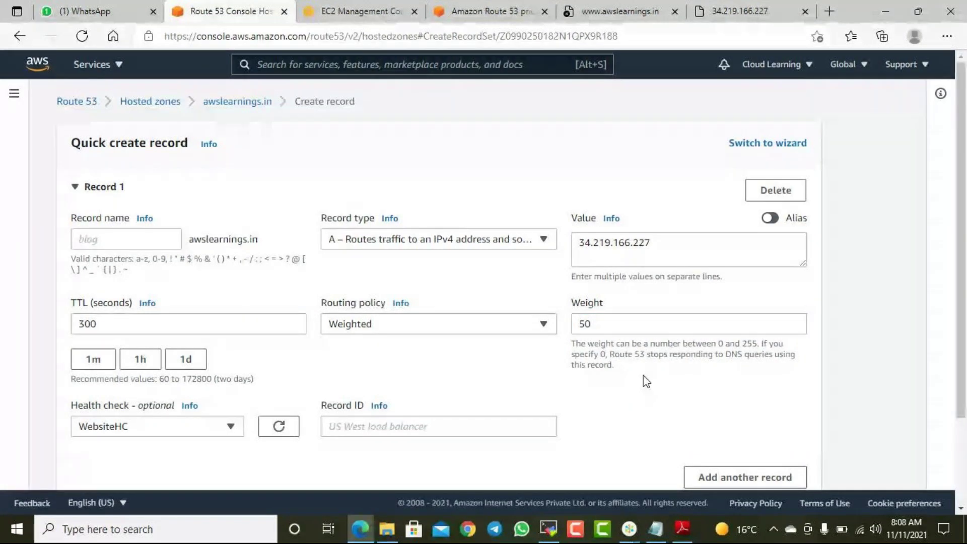
{"action": "scroll", "coordinate": [643, 385], "scroll_direction": "down", "scroll_amount": 1}
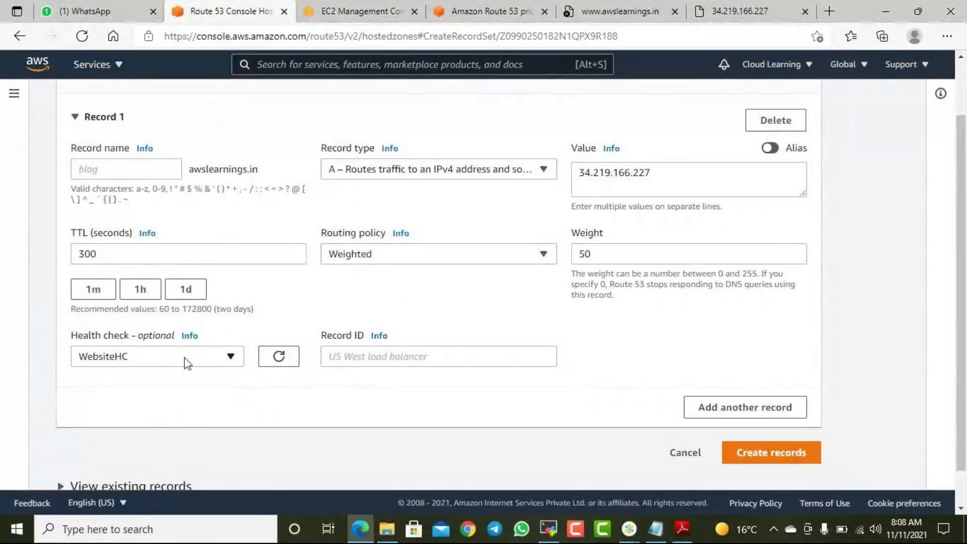
{"action": "left_click", "coordinate": [792, 451]}
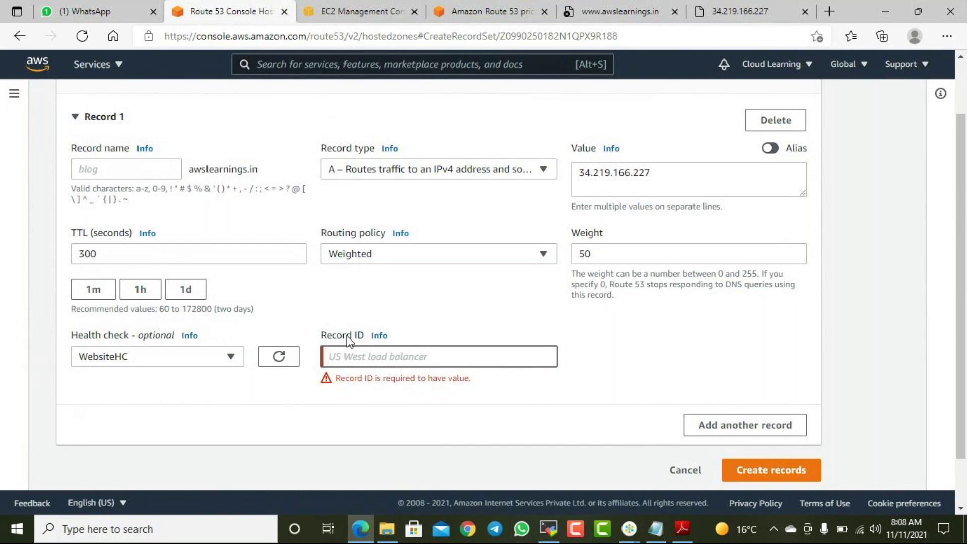
{"action": "type", "text": "1"}
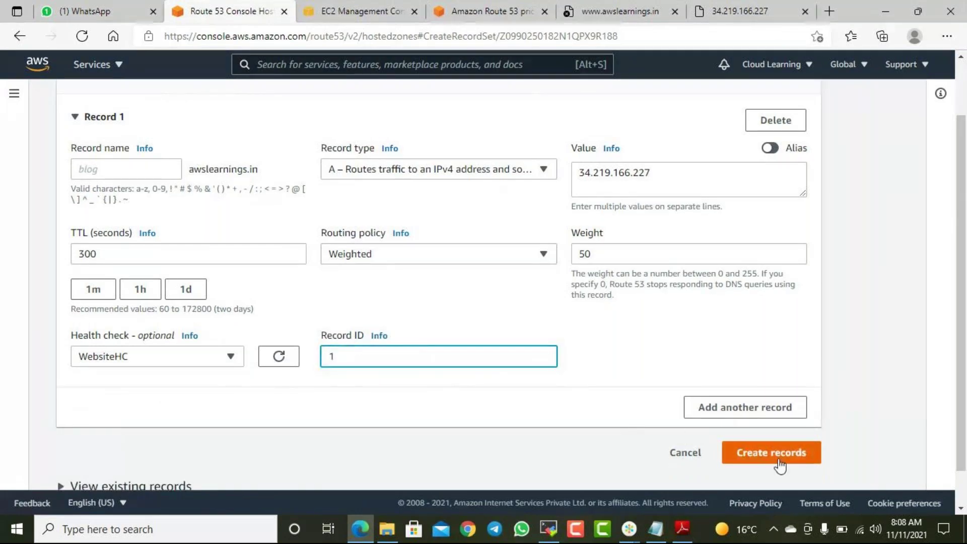
{"action": "left_click", "coordinate": [781, 456]}
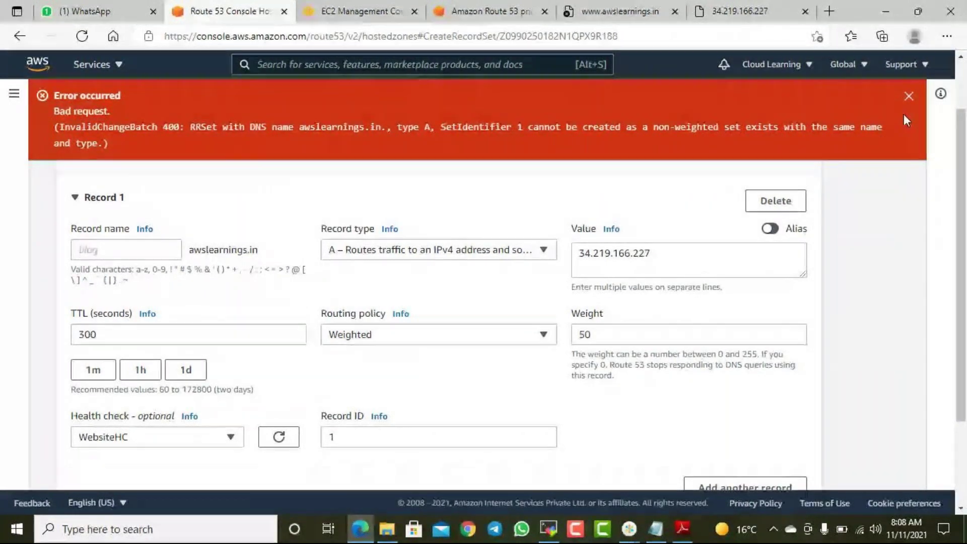
- Dismiss the creation error and return to the awslearnings.in records list
{"action": "left_click", "coordinate": [908, 95]}
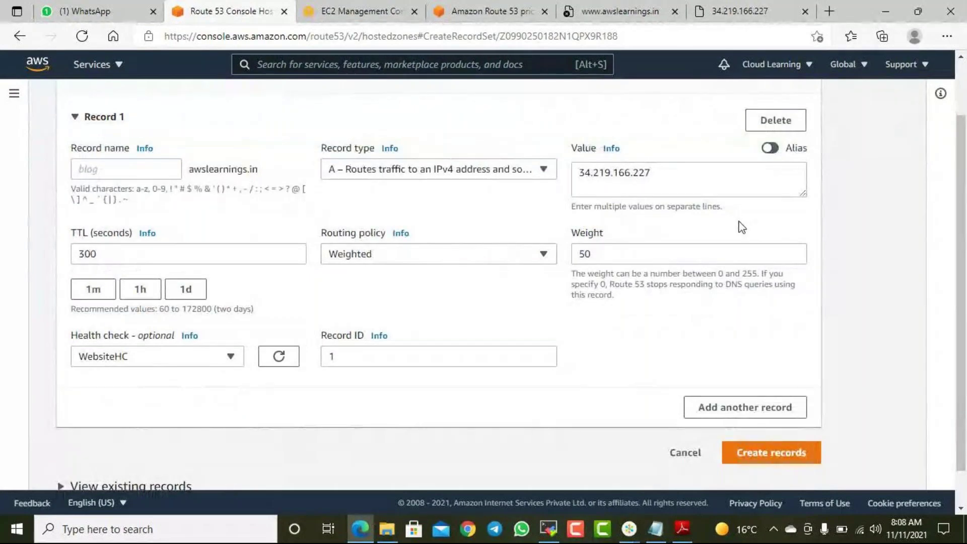
{"action": "scroll", "coordinate": [738, 222], "scroll_direction": "up", "scroll_amount": 2}
{"action": "left_click", "coordinate": [244, 108]}
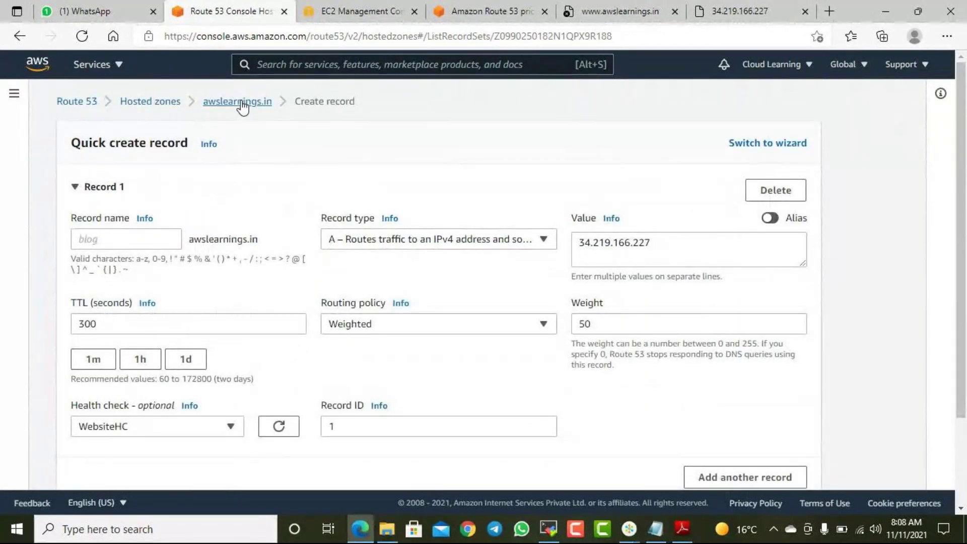
{"action": "scroll", "coordinate": [533, 285], "scroll_direction": "down", "scroll_amount": 3}
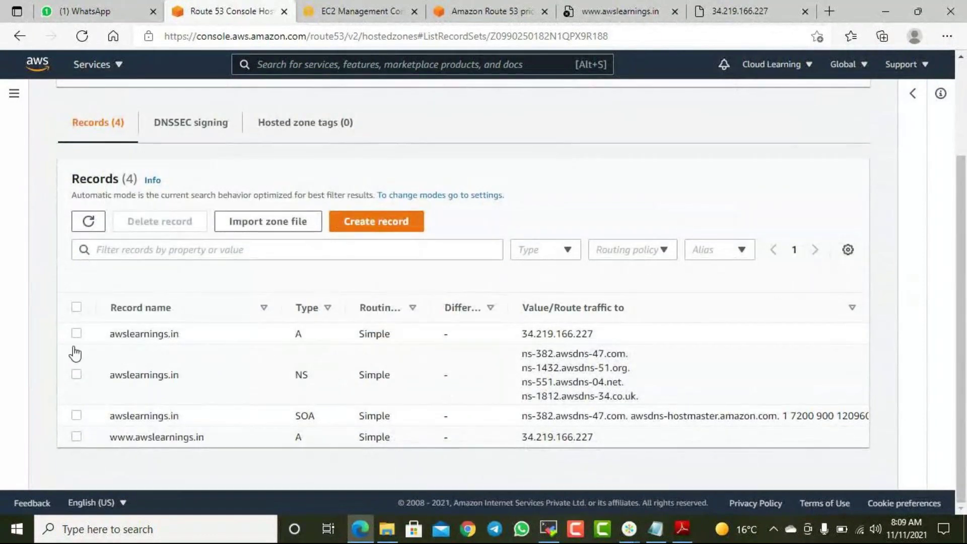
{"action": "left_click", "coordinate": [76, 334]}
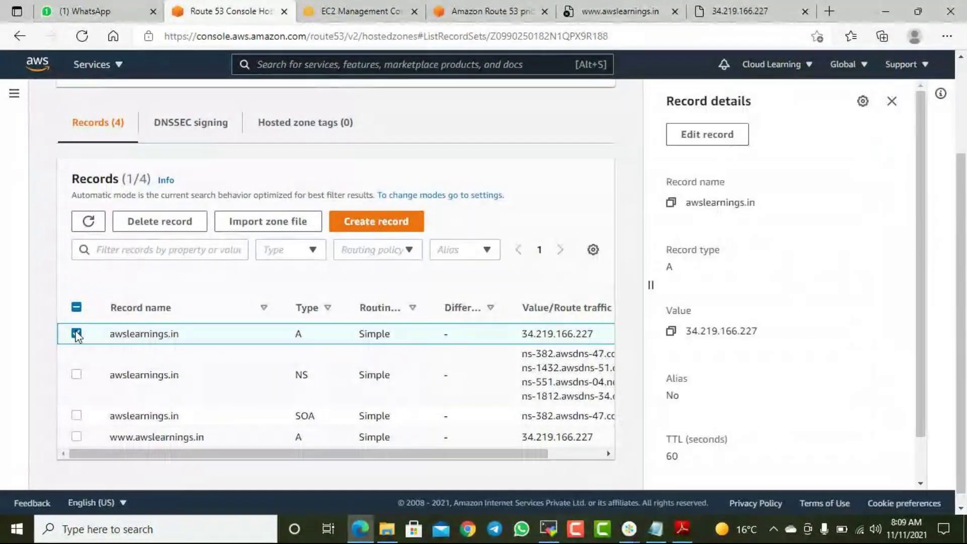
{"action": "left_click", "coordinate": [76, 436]}
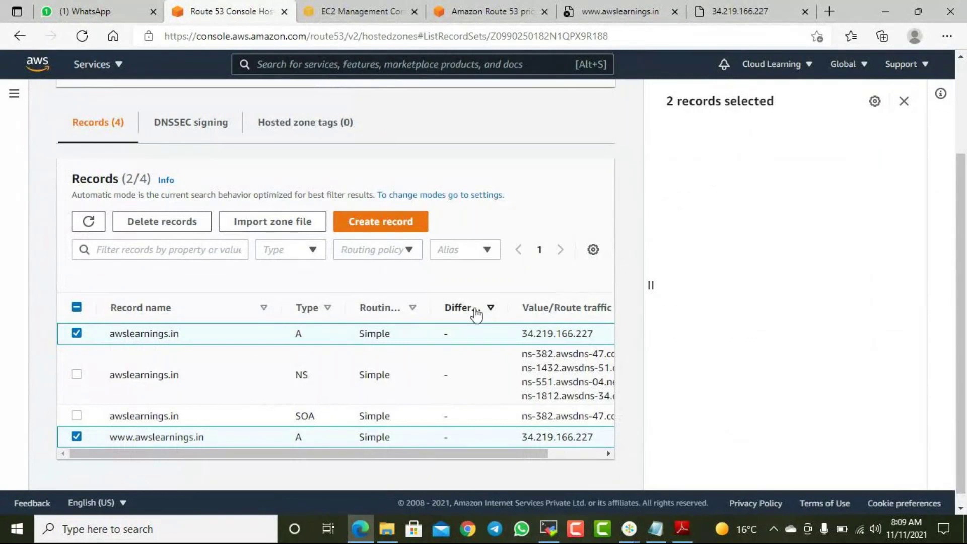
{"action": "left_click", "coordinate": [162, 221]}
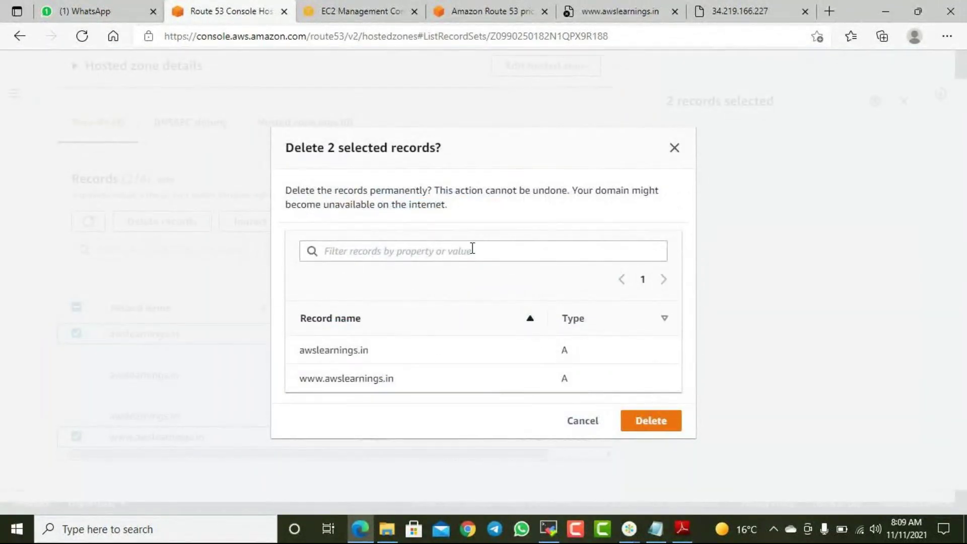
{"action": "left_click", "coordinate": [653, 422]}
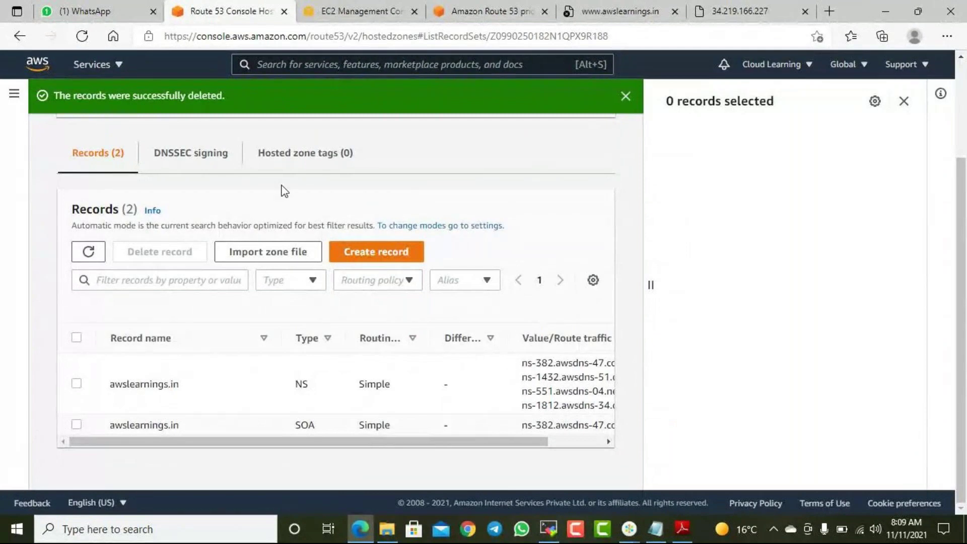
{"action": "scroll", "coordinate": [281, 198], "scroll_direction": "up", "scroll_amount": 2}
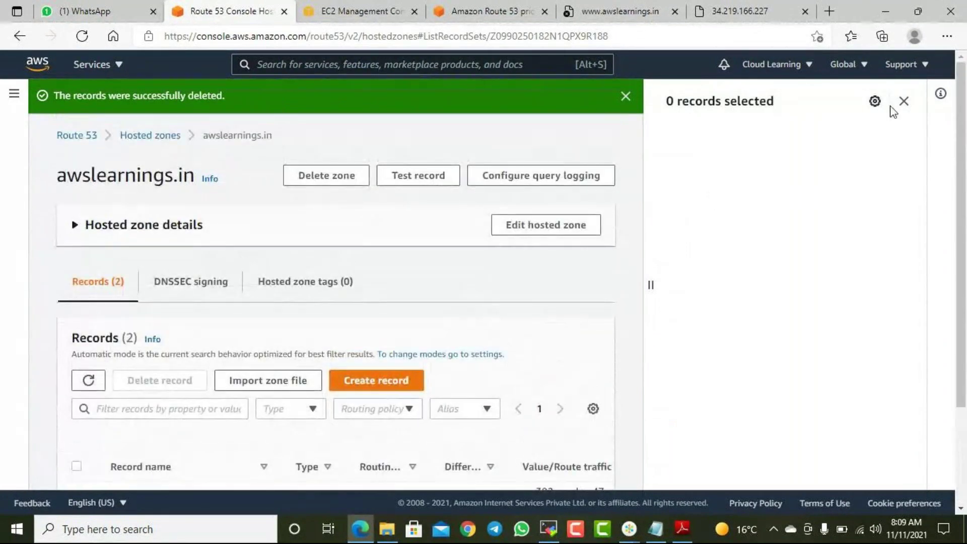
{"action": "left_click", "coordinate": [903, 101]}
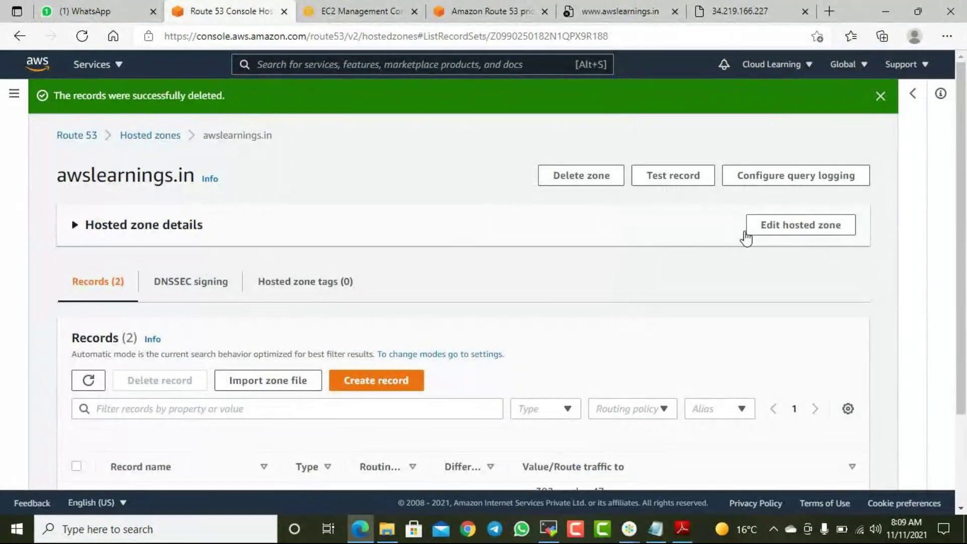
{"action": "scroll", "coordinate": [218, 281], "scroll_direction": "down", "scroll_amount": 3}
- Start a new record with value 34.219.166.227 and Weighted routing, without a health check
{"action": "left_click", "coordinate": [419, 276]}
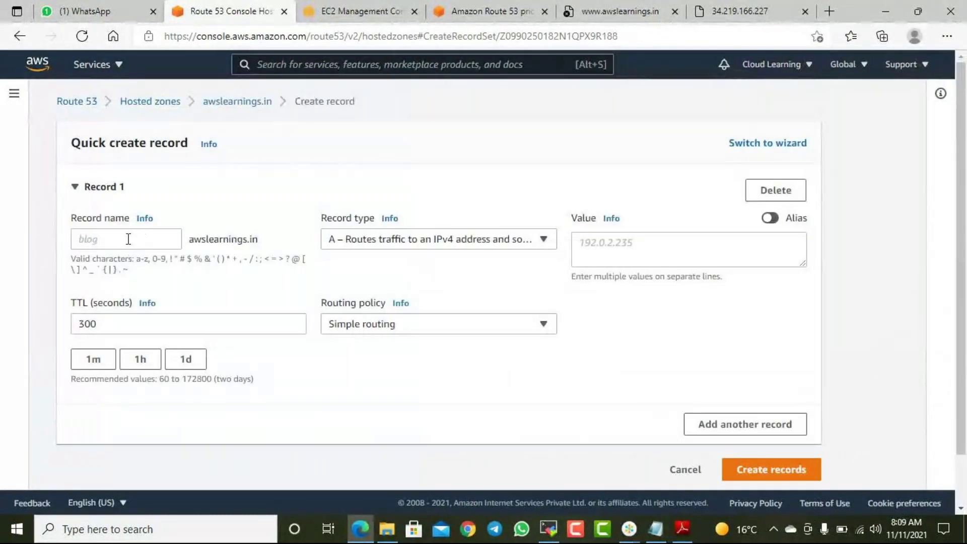
{"action": "left_click", "coordinate": [642, 248]}
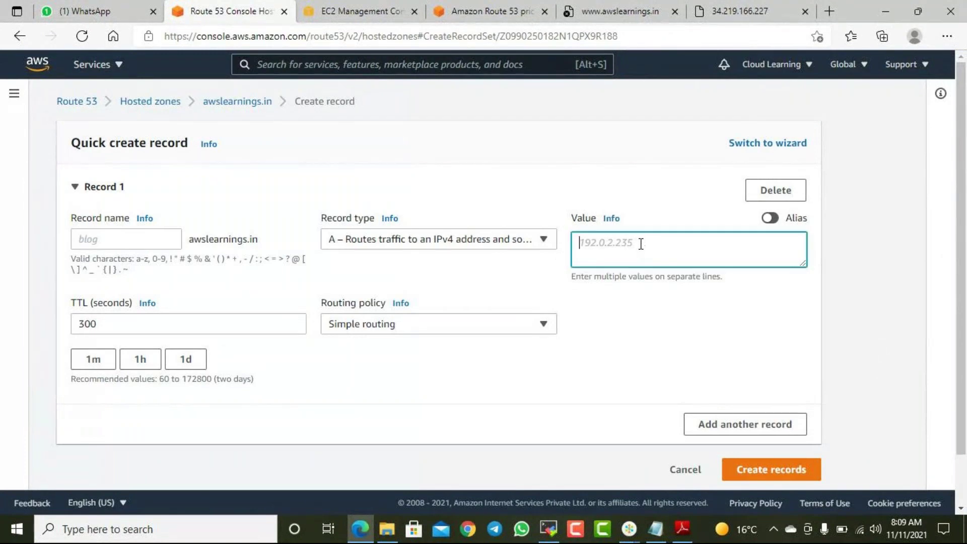
{"action": "key", "text": "ctrl+v"}
{"action": "left_click", "coordinate": [397, 328]}
{"action": "left_click", "coordinate": [370, 222]}
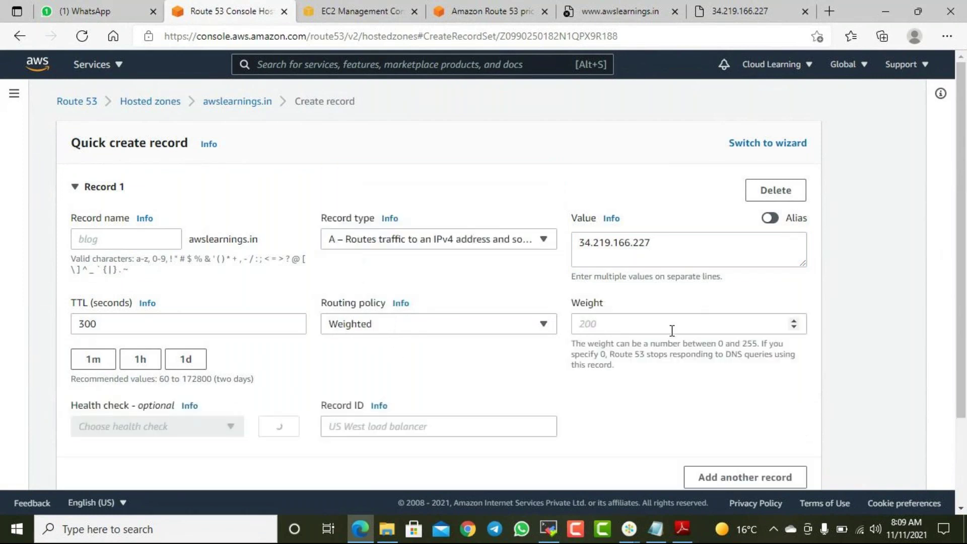
{"action": "left_click", "coordinate": [135, 426]}
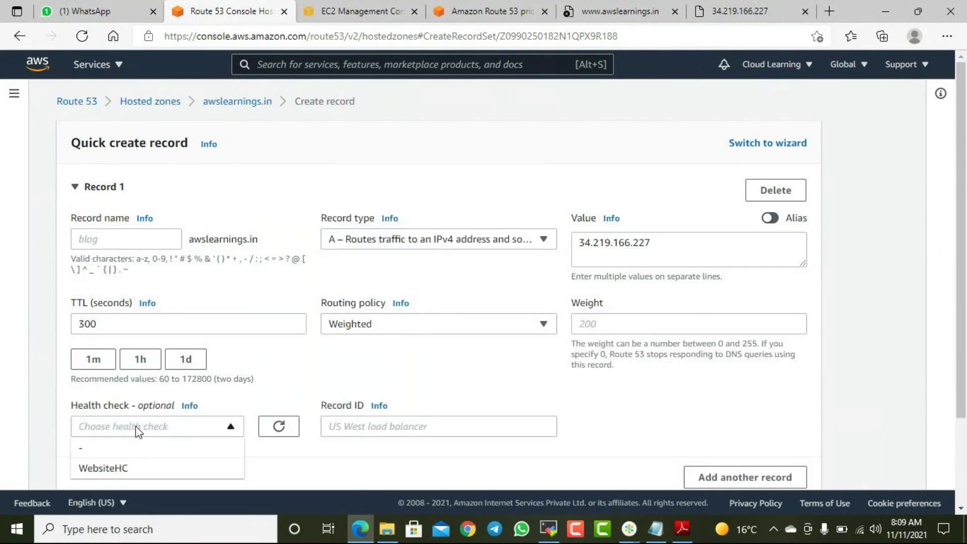
{"action": "left_click", "coordinate": [457, 375]}
- Give it Record ID 1 and weight 50, then create the record
{"action": "left_click", "coordinate": [362, 426]}
{"action": "type", "text": "1"}
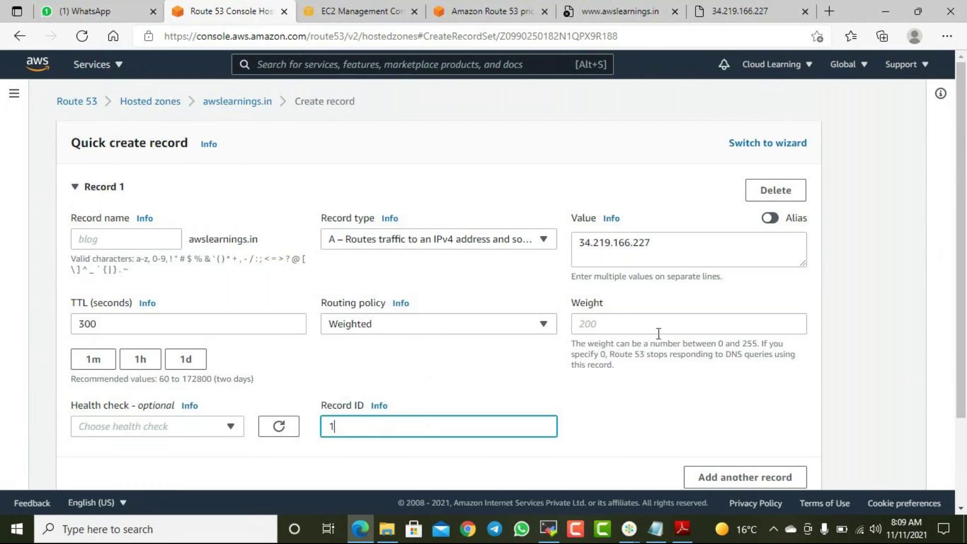
{"action": "left_click", "coordinate": [680, 325]}
{"action": "type", "text": "50"}
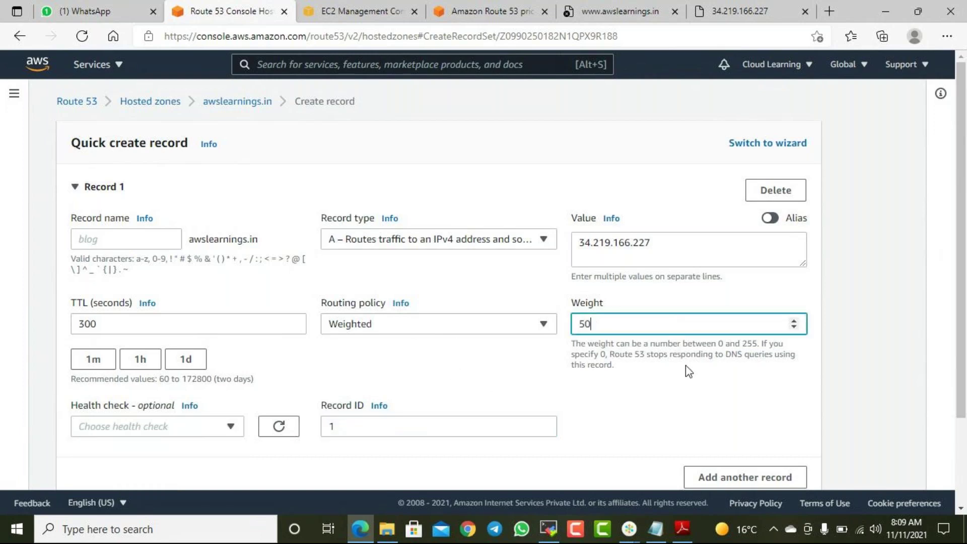
{"action": "left_click", "coordinate": [688, 420]}
{"action": "scroll", "coordinate": [690, 421], "scroll_direction": "down", "scroll_amount": 1}
{"action": "scroll", "coordinate": [691, 422], "scroll_direction": "down", "scroll_amount": 1}
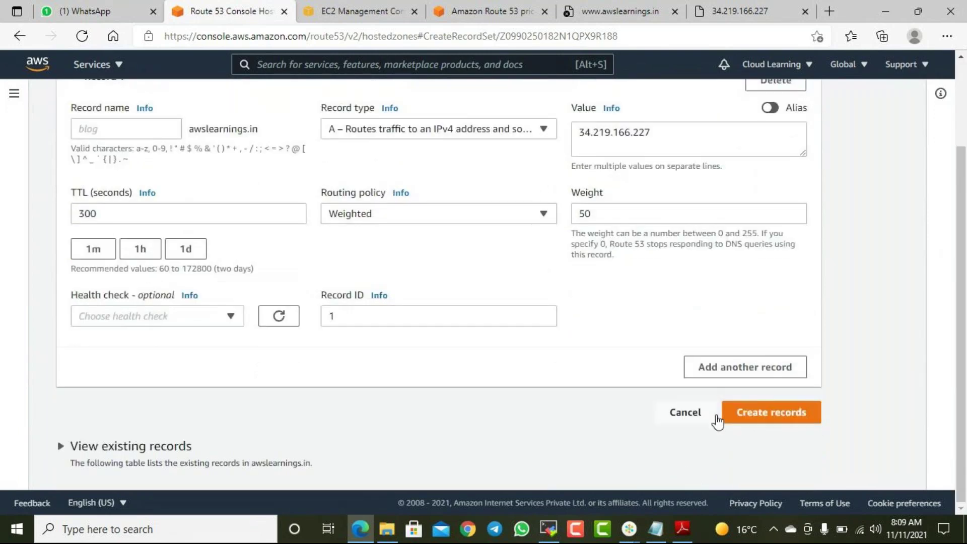
{"action": "left_click", "coordinate": [764, 422]}
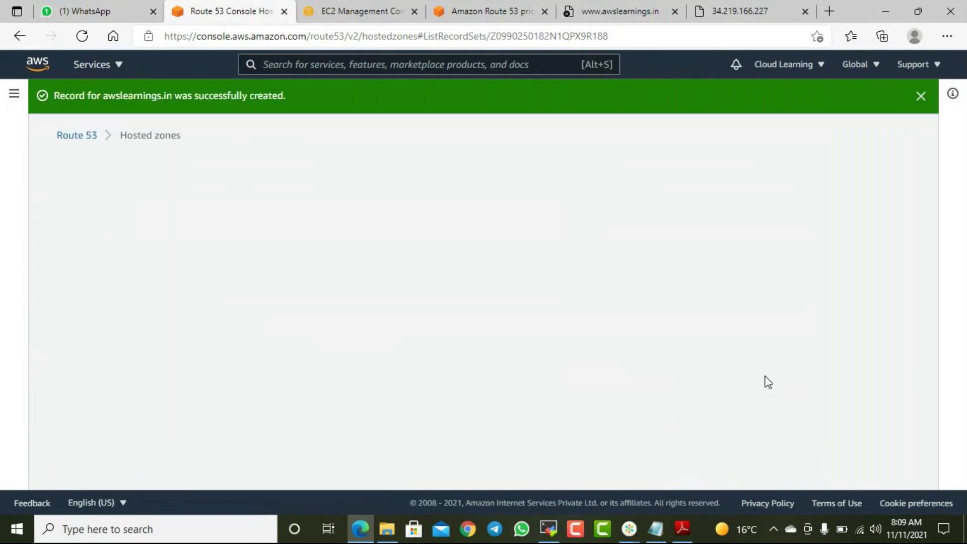
{"action": "scroll", "coordinate": [766, 381], "scroll_direction": "down", "scroll_amount": 2}
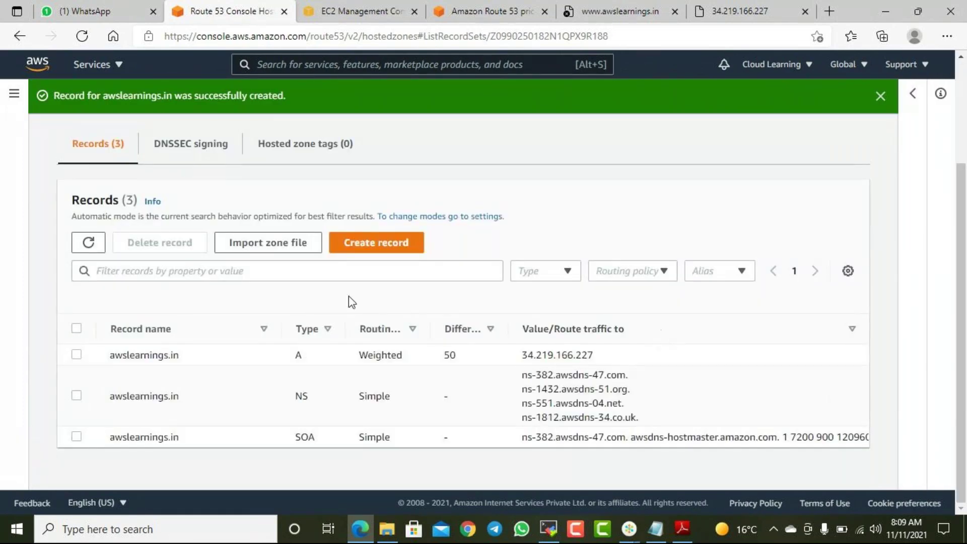
- Start a second Weighted-routing record with value 34.219.166.228
{"action": "left_click", "coordinate": [409, 247]}
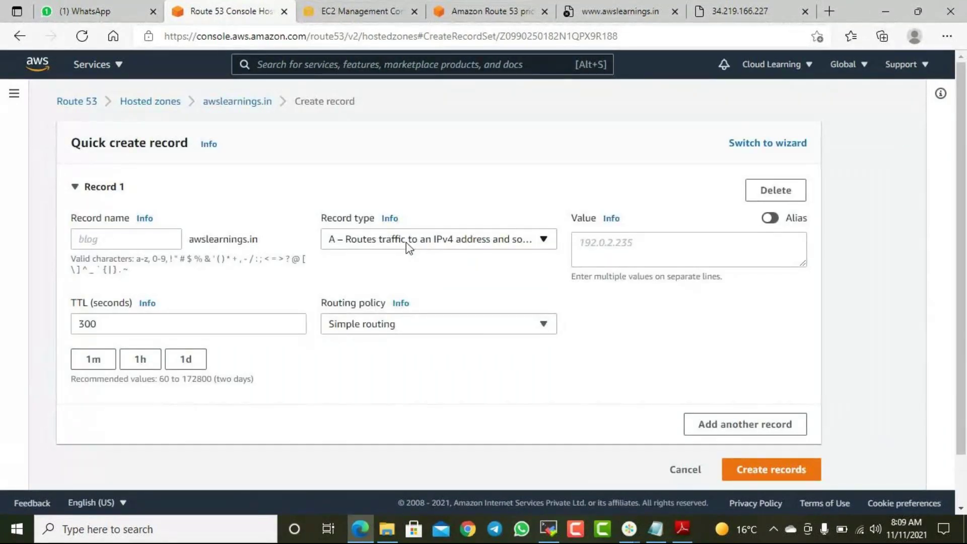
{"action": "left_click", "coordinate": [406, 240]}
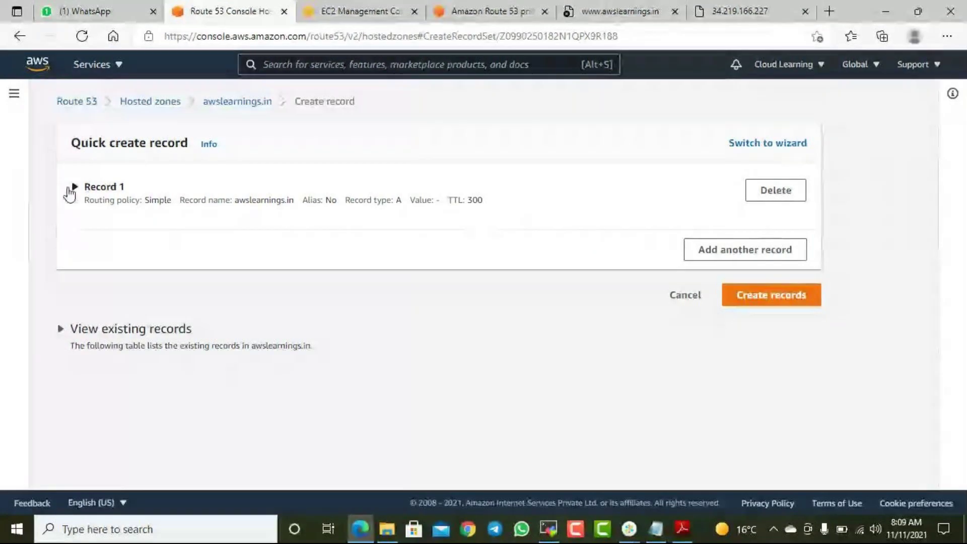
{"action": "left_click", "coordinate": [272, 204]}
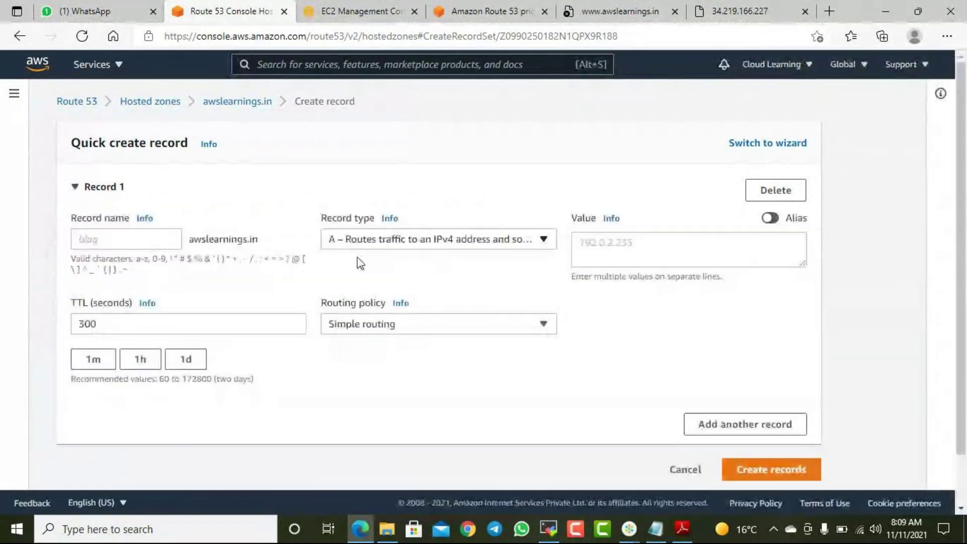
{"action": "left_click", "coordinate": [423, 325]}
{"action": "left_click", "coordinate": [355, 222]}
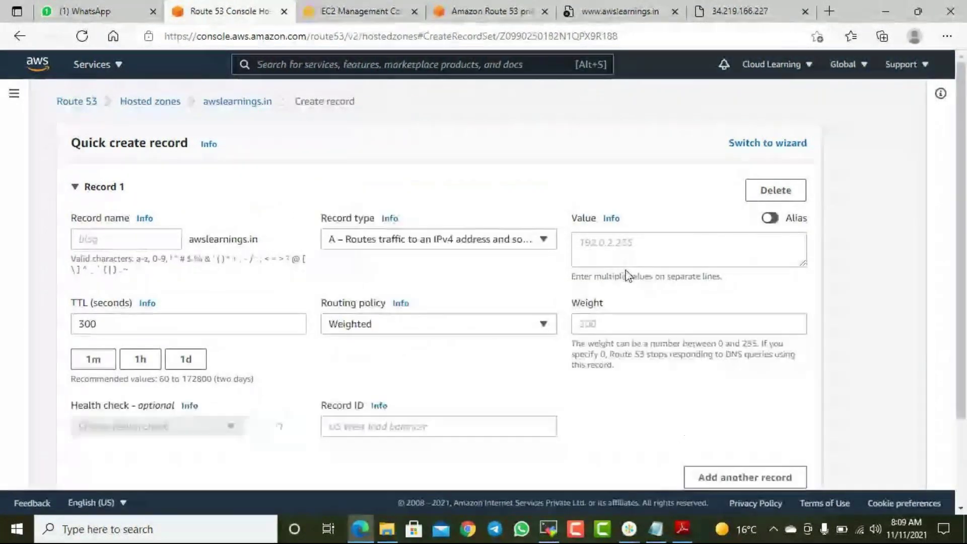
{"action": "left_click", "coordinate": [607, 246]}
{"action": "type", "text": "34.219.166.227"}
{"action": "key", "text": "BackSpace"}
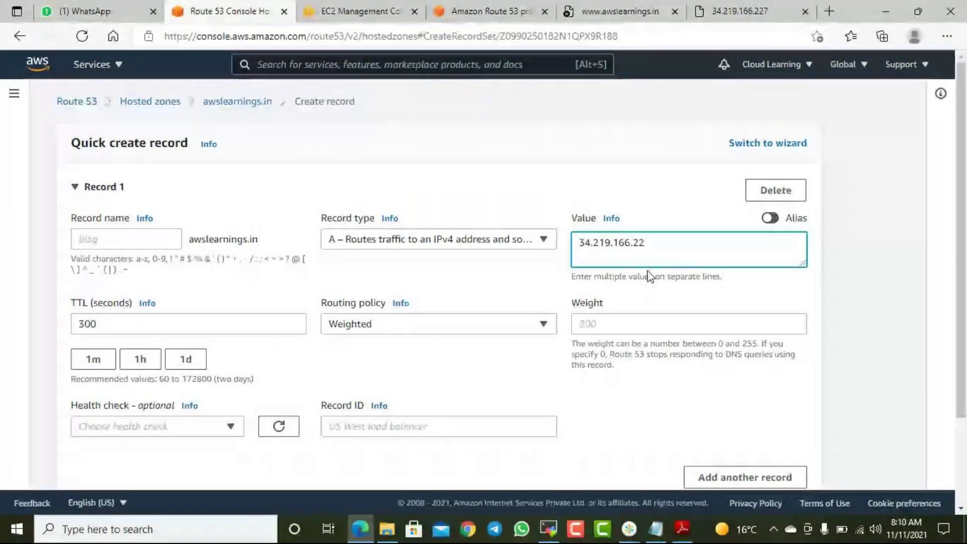
{"action": "type", "text": "8"}
- Give it weight 30 and Record ID 2, then create the record
{"action": "left_click", "coordinate": [615, 327]}
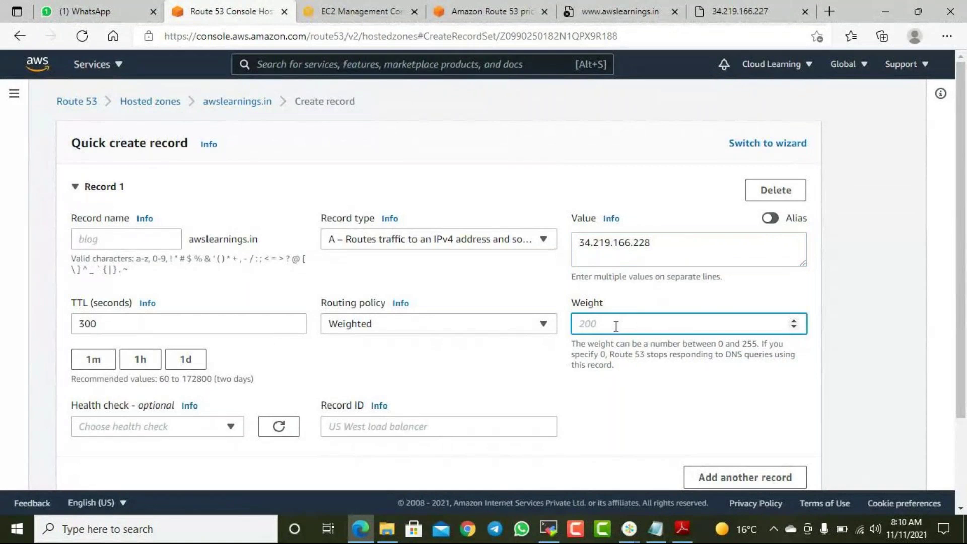
{"action": "type", "text": "30"}
{"action": "left_click", "coordinate": [523, 388]}
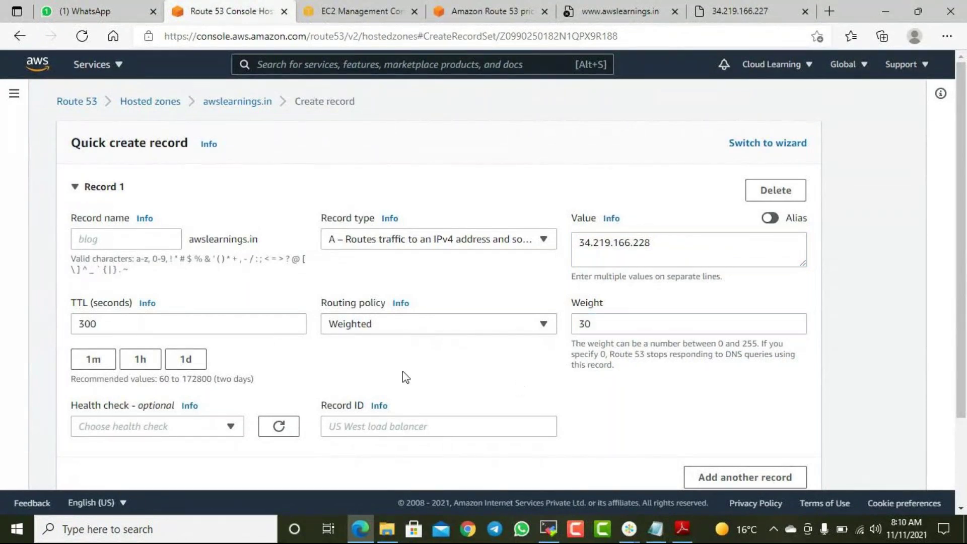
{"action": "scroll", "coordinate": [628, 344], "scroll_direction": "down", "scroll_amount": 2}
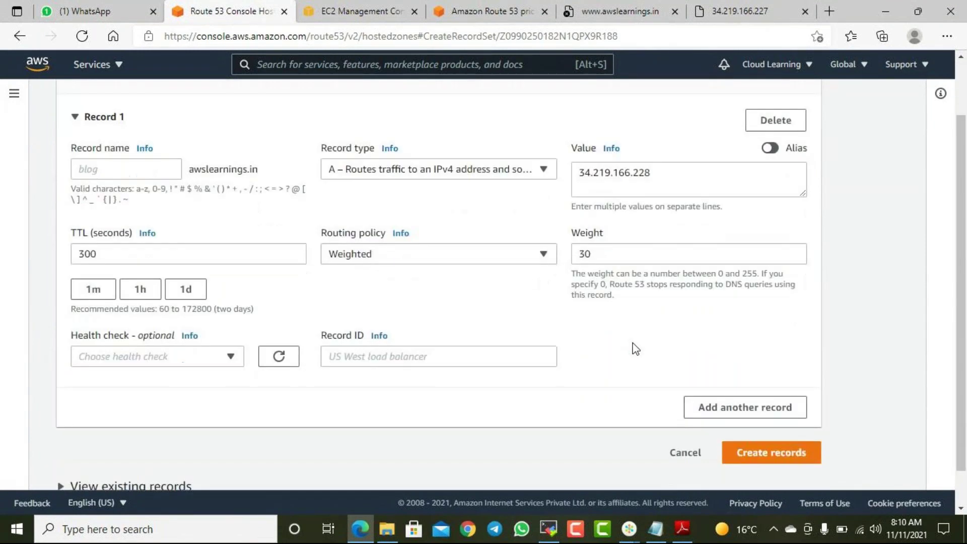
{"action": "left_click", "coordinate": [364, 356]}
{"action": "type", "text": "2"}
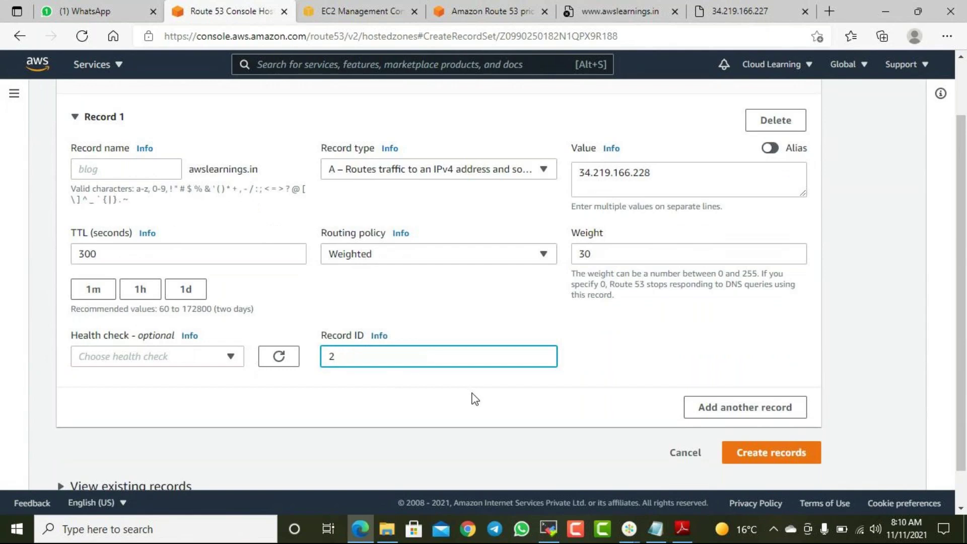
{"action": "left_click", "coordinate": [806, 462]}
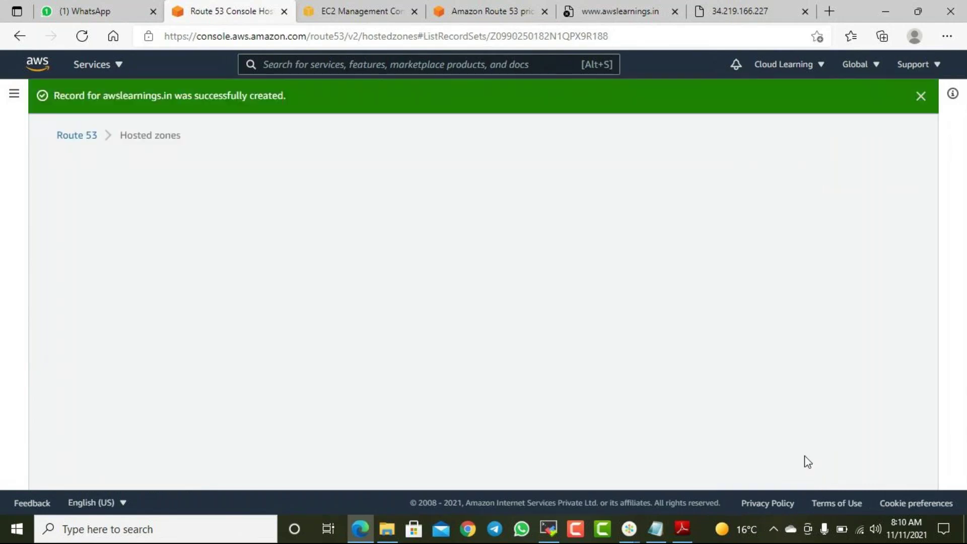
{"action": "scroll", "coordinate": [805, 461], "scroll_direction": "down", "scroll_amount": 3}
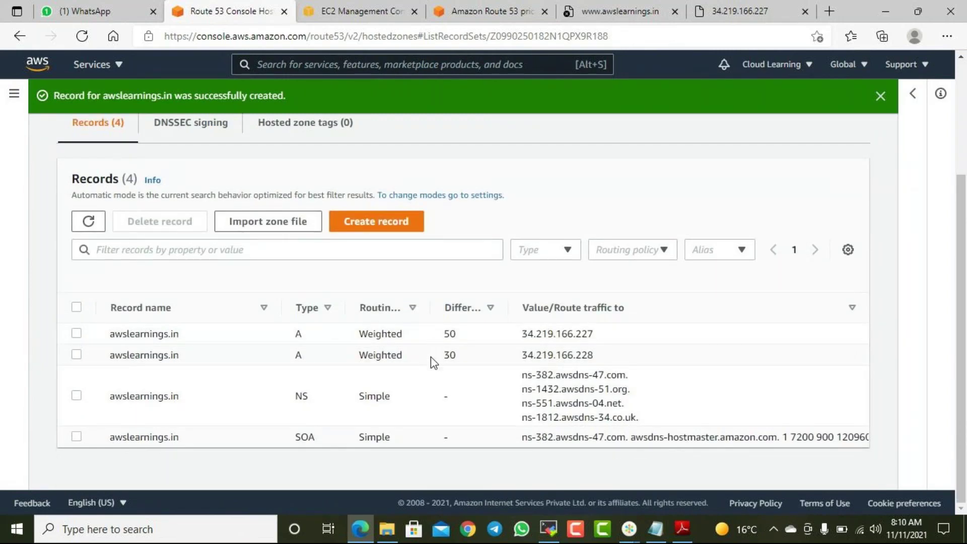
- Start a third record with value 34.219.166.223 and Weighted routing
{"action": "left_click", "coordinate": [381, 223]}
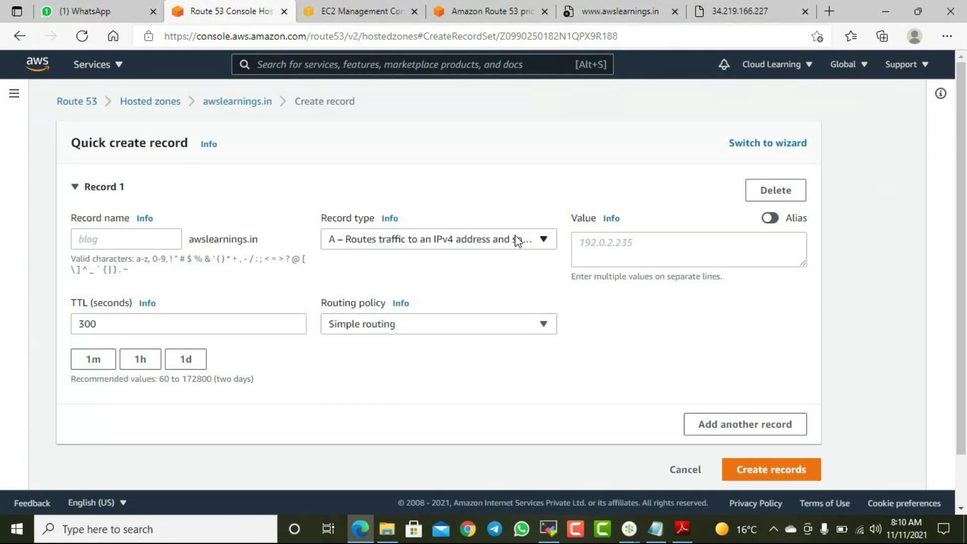
{"action": "left_click", "coordinate": [618, 243]}
{"action": "type", "text": "34.219.166.227"}
{"action": "key", "text": "BackSpace"}
{"action": "type", "text": "3"}
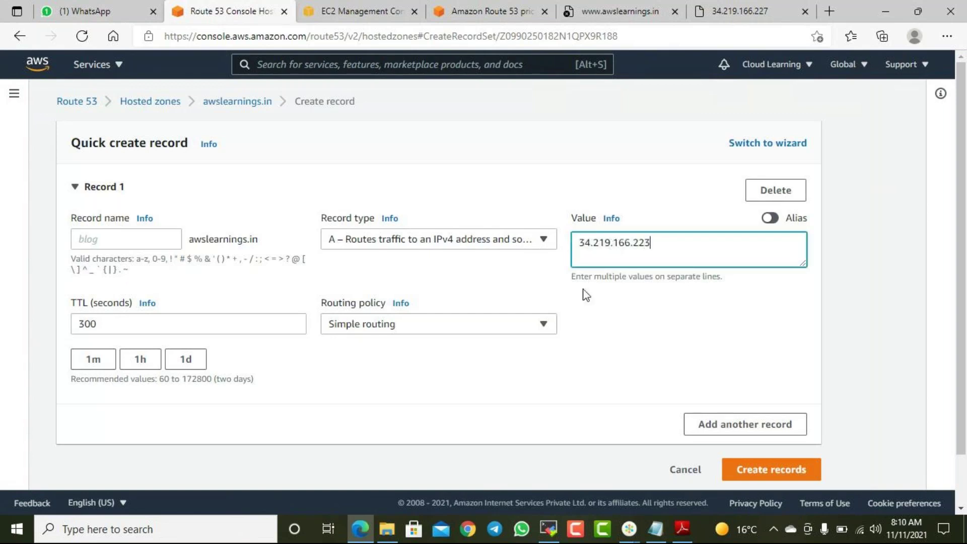
{"action": "left_click", "coordinate": [399, 325]}
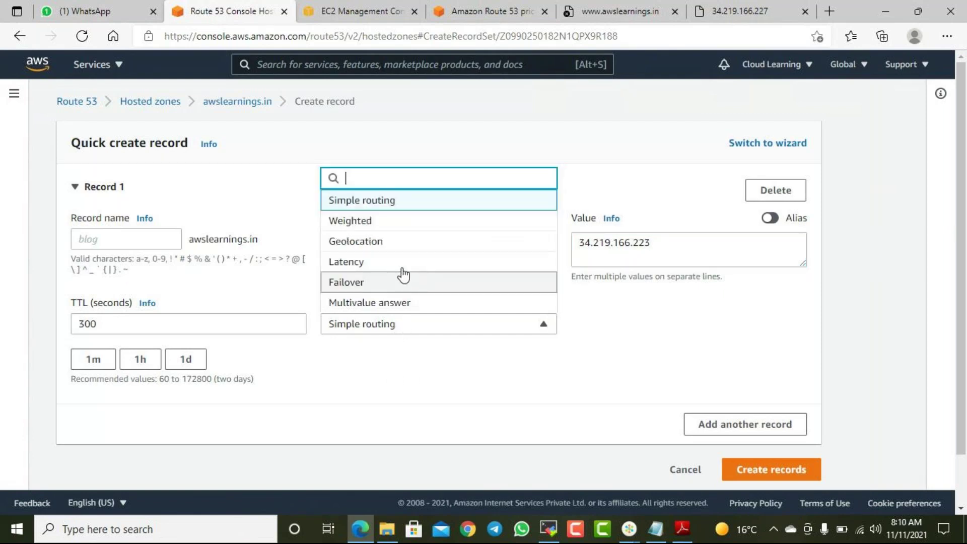
{"action": "left_click", "coordinate": [358, 224]}
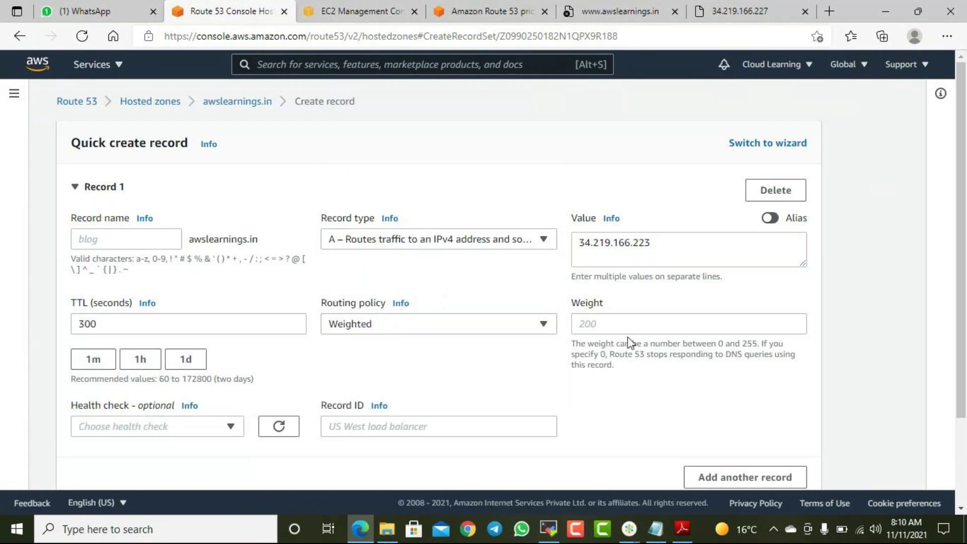
- Give it weight 20, correcting an initial 50, and Record ID 3, then create it
{"action": "left_click", "coordinate": [622, 324]}
{"action": "type", "text": "50"}
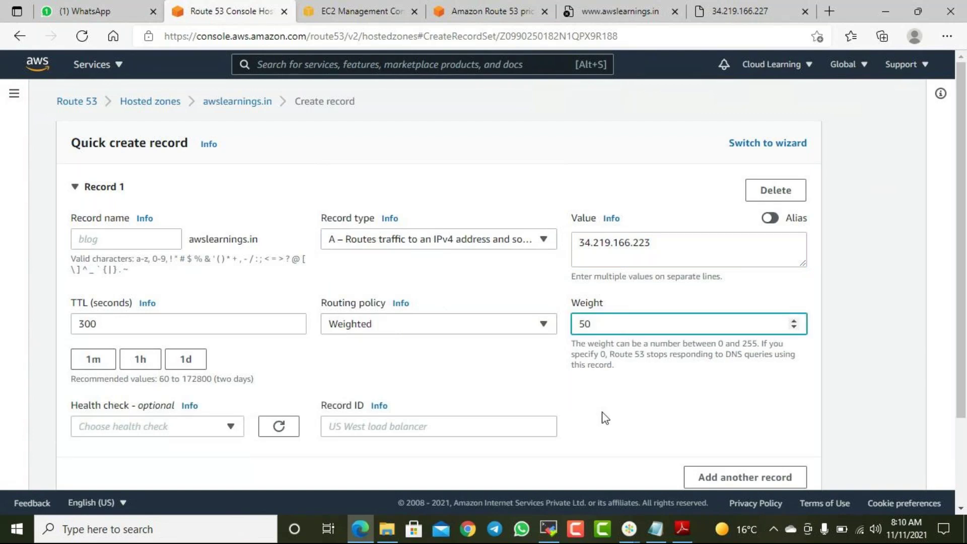
{"action": "left_click", "coordinate": [603, 416]}
{"action": "left_click_drag", "start_coordinate": [593, 324], "coordinate": [523, 336]}
{"action": "scroll", "coordinate": [601, 405], "scroll_direction": "down", "scroll_amount": 2}
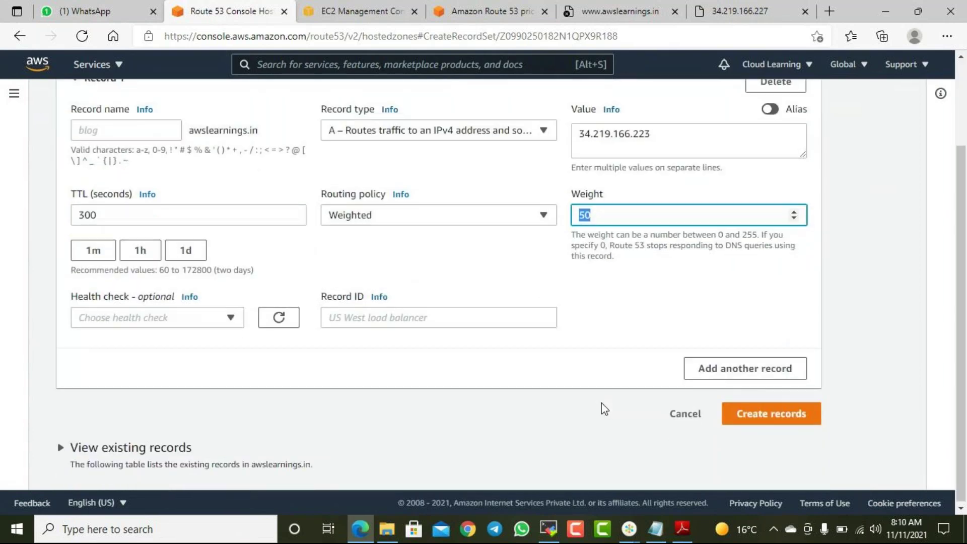
{"action": "type", "text": "20"}
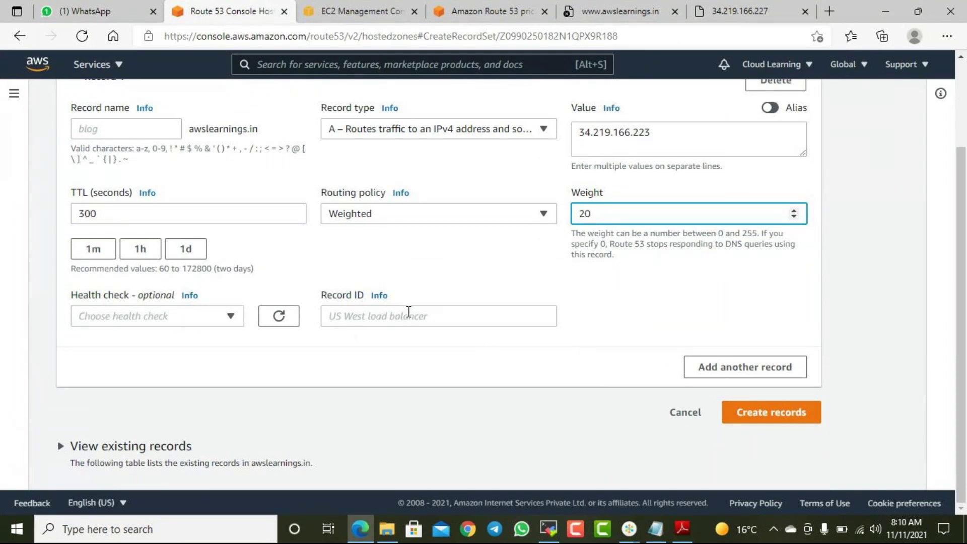
{"action": "left_click", "coordinate": [408, 311]}
{"action": "type", "text": "3"}
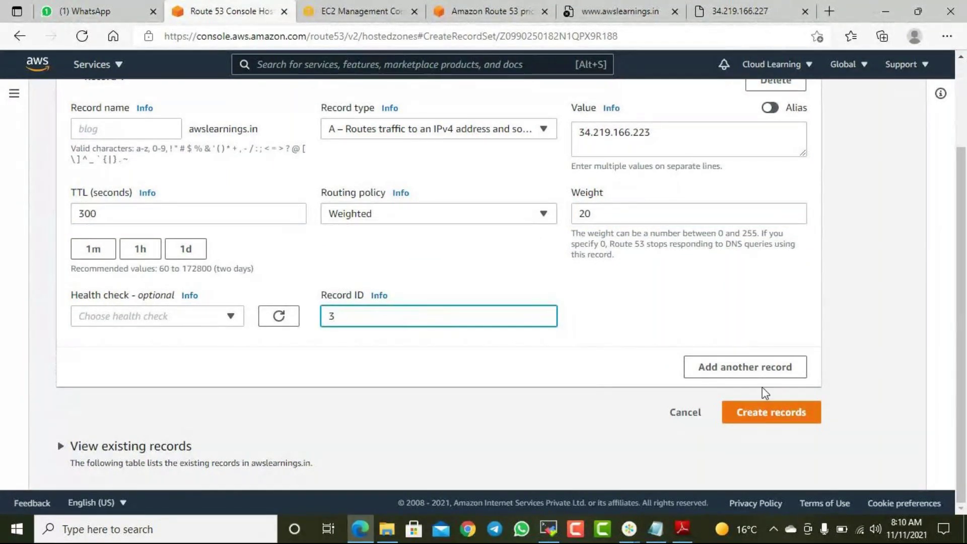
{"action": "left_click", "coordinate": [778, 415]}
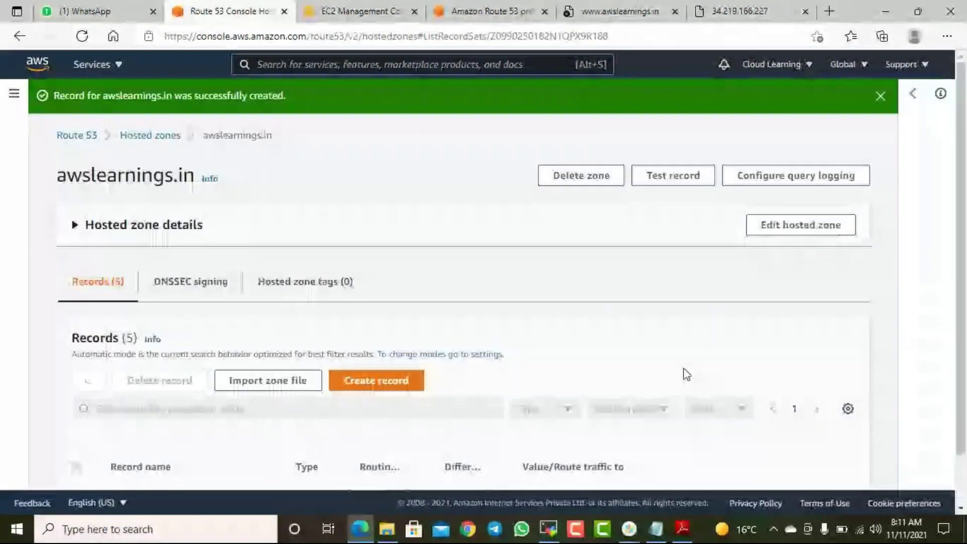
{"action": "scroll", "coordinate": [686, 375], "scroll_direction": "down", "scroll_amount": 3}
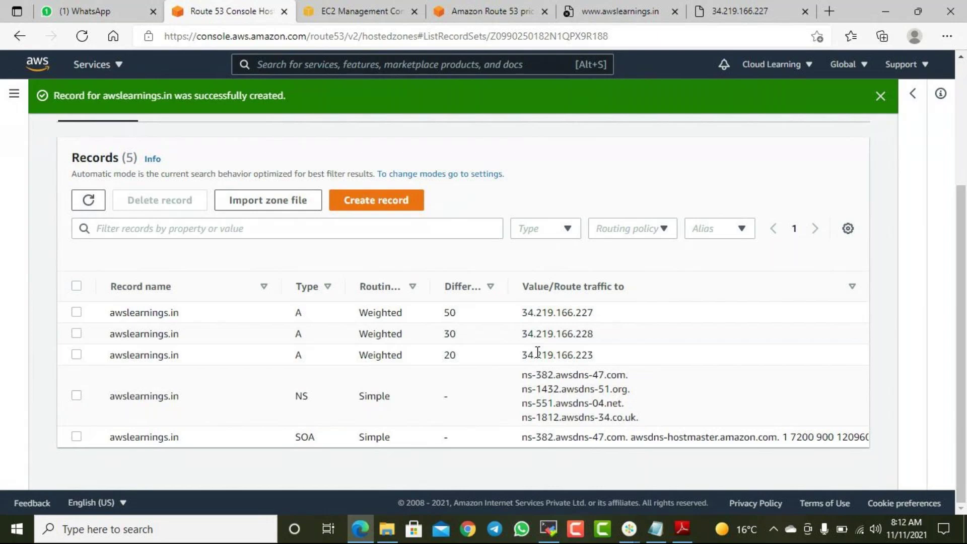
- Begin a new awslearnings.in record using Weighted routing with the Alias toggle switched on
{"action": "left_click", "coordinate": [410, 200]}
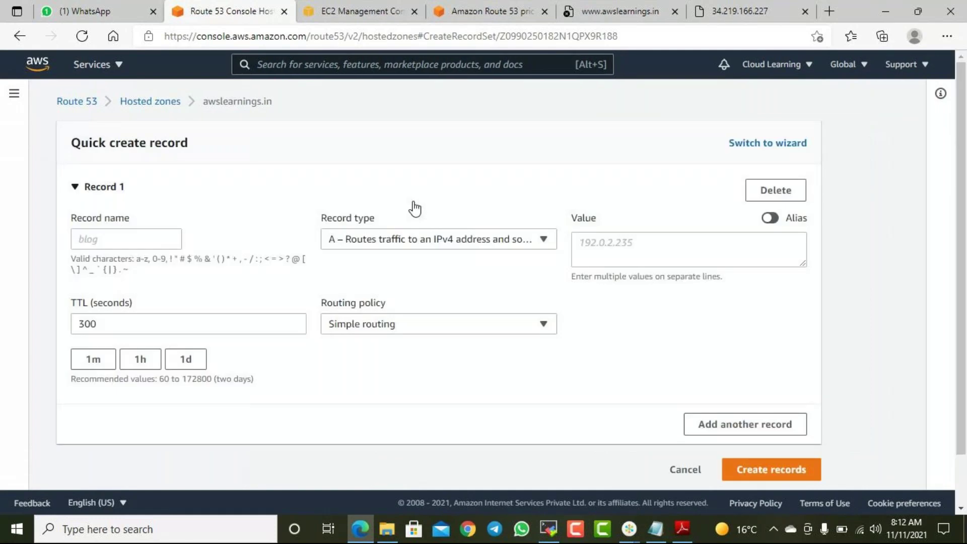
{"action": "left_click", "coordinate": [443, 323]}
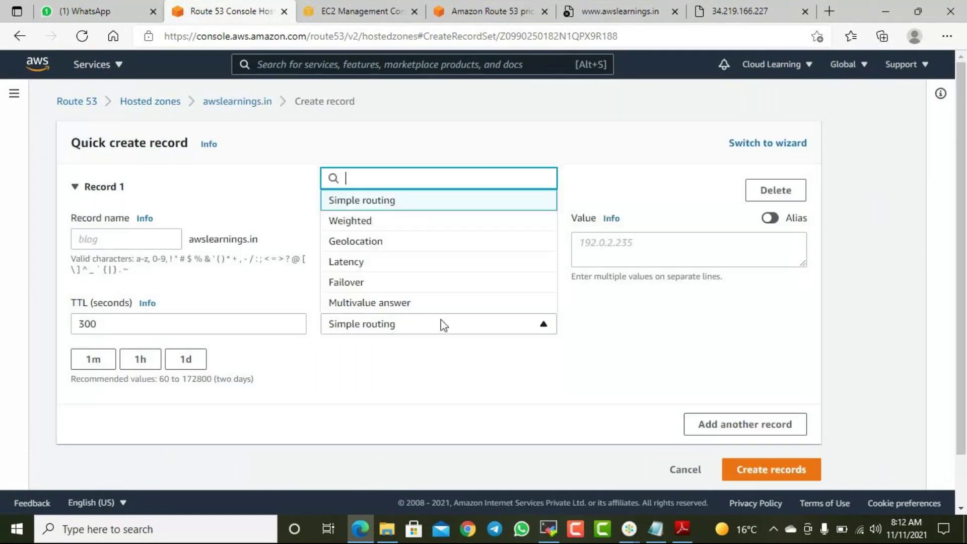
{"action": "left_click", "coordinate": [365, 224]}
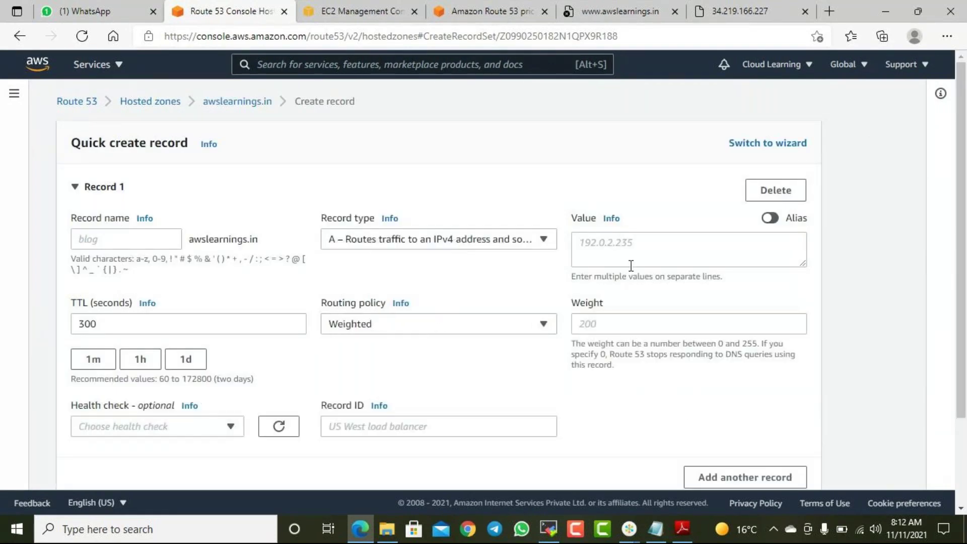
{"action": "left_click", "coordinate": [624, 253]}
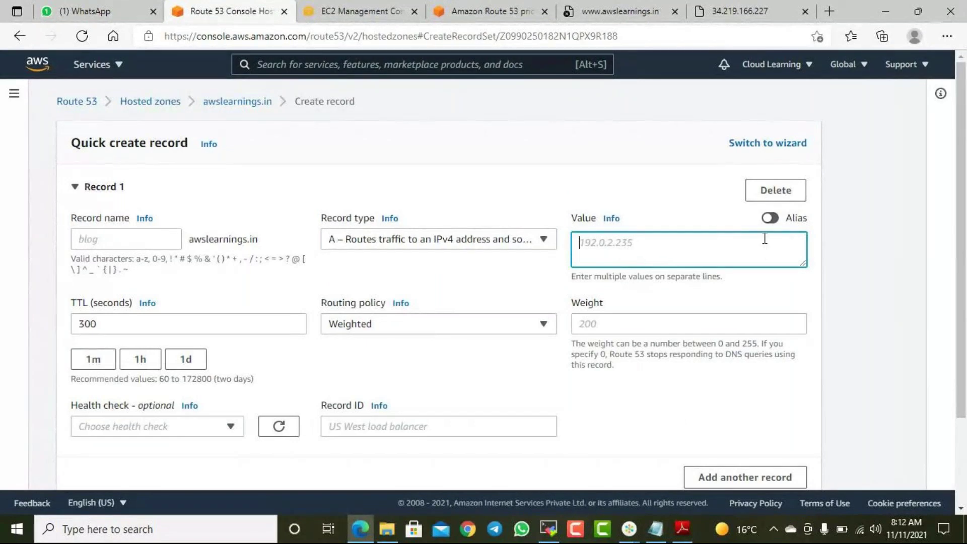
{"action": "left_click", "coordinate": [773, 221]}
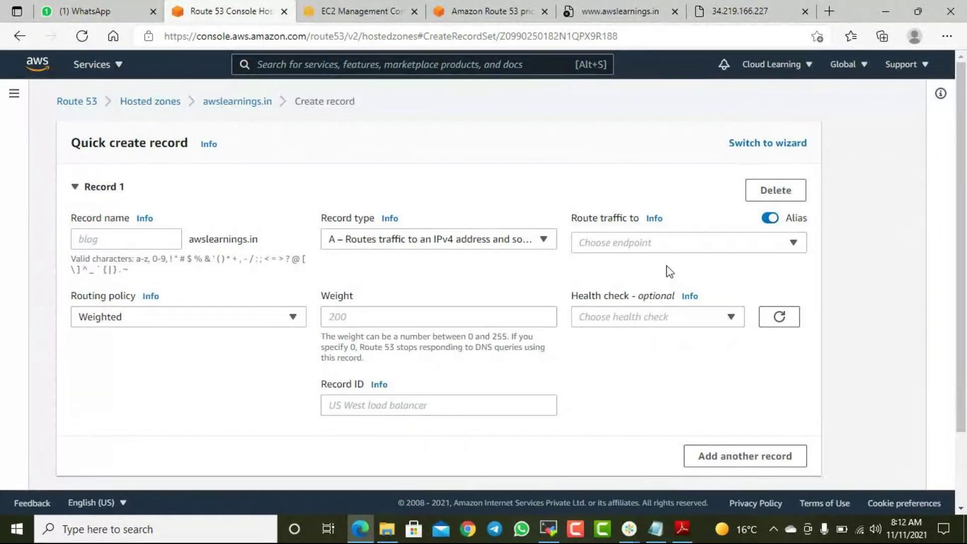
{"action": "left_click", "coordinate": [664, 245]}
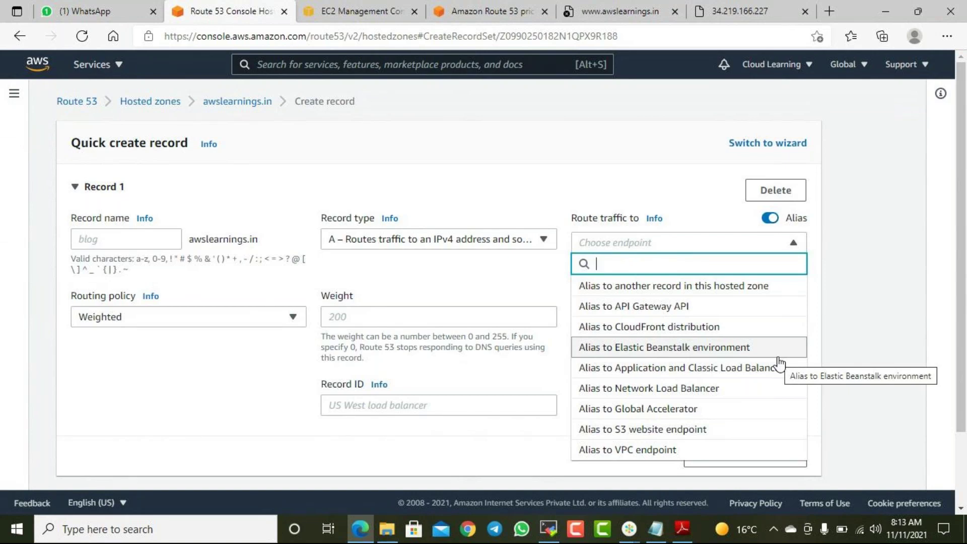
{"action": "left_click", "coordinate": [862, 352]}
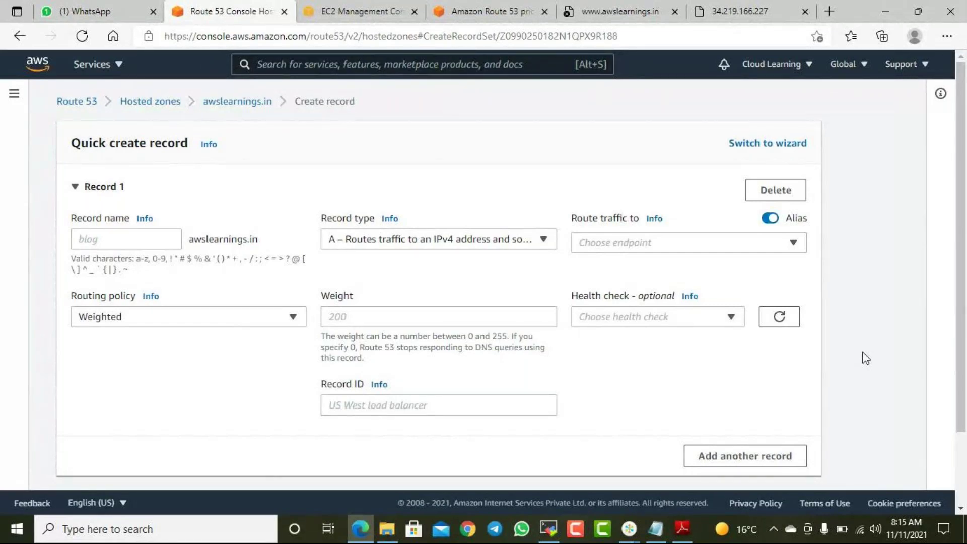
{"action": "left_click", "coordinate": [398, 245]}
{"action": "left_click", "coordinate": [450, 177]}
{"action": "left_click", "coordinate": [429, 320]}
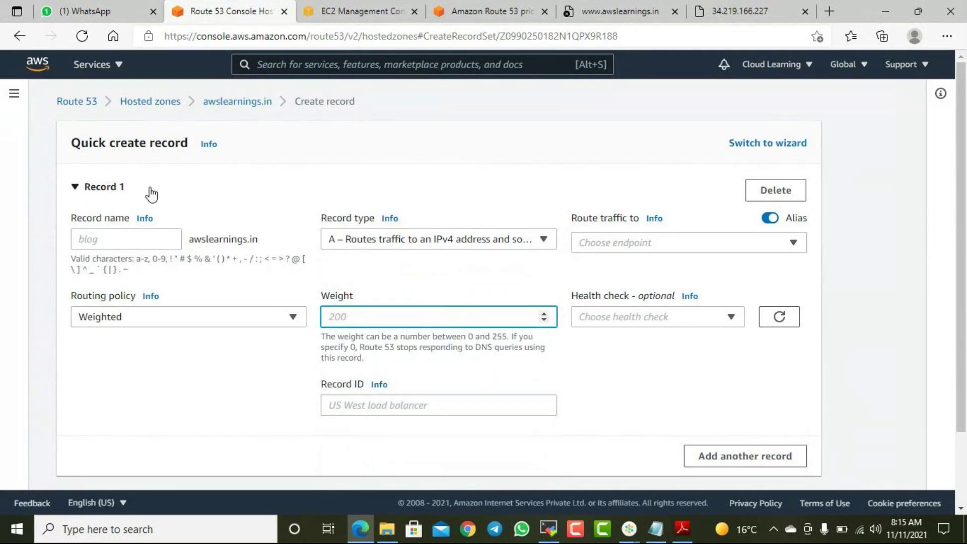
- Leave the unfinished alias record and go back to the awslearnings.in Records table
{"action": "left_click", "coordinate": [244, 105]}
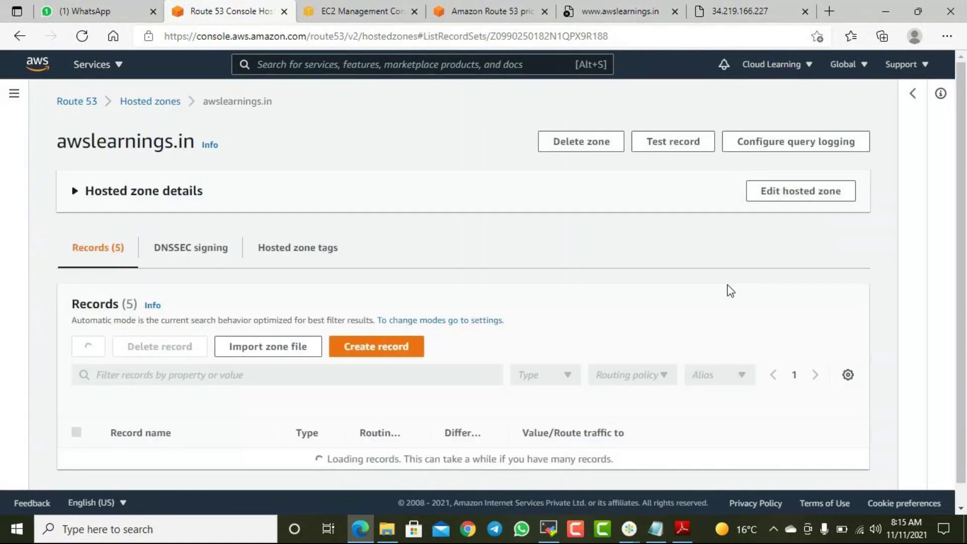
{"action": "scroll", "coordinate": [626, 302], "scroll_direction": "down", "scroll_amount": 3}
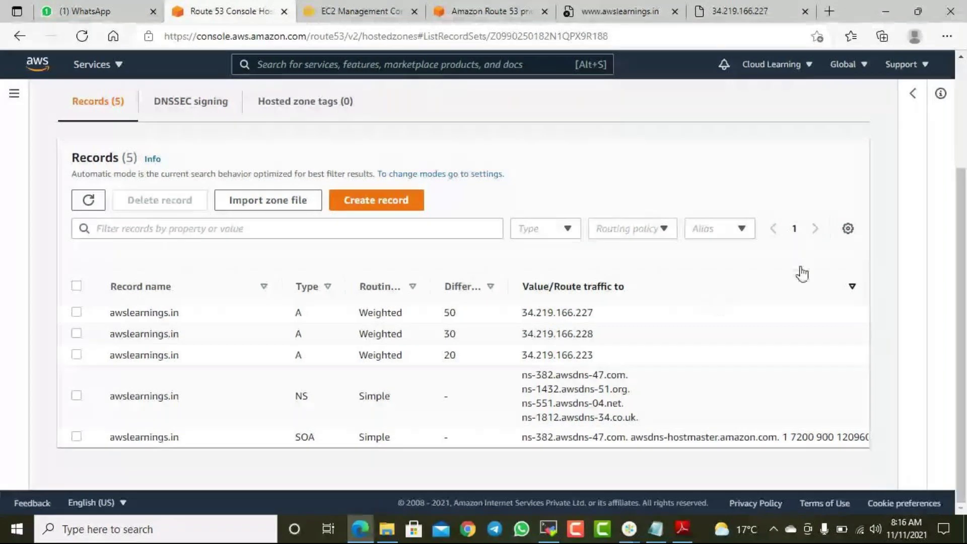
- Select the weight-20, weight-30 and weight-50 A records
{"action": "left_click_drag", "start_coordinate": [397, 352], "coordinate": [437, 322]}
{"action": "left_click", "coordinate": [437, 322]}
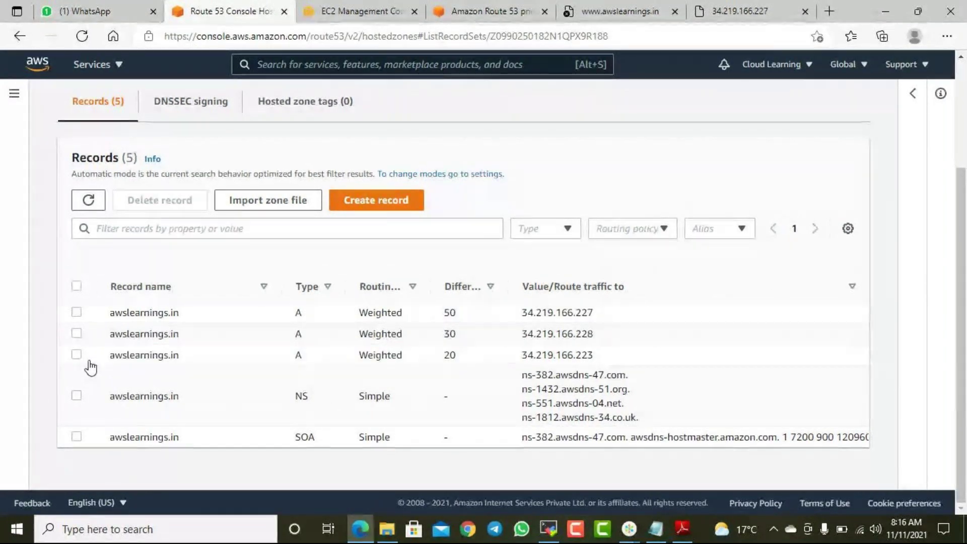
{"action": "left_click", "coordinate": [76, 354]}
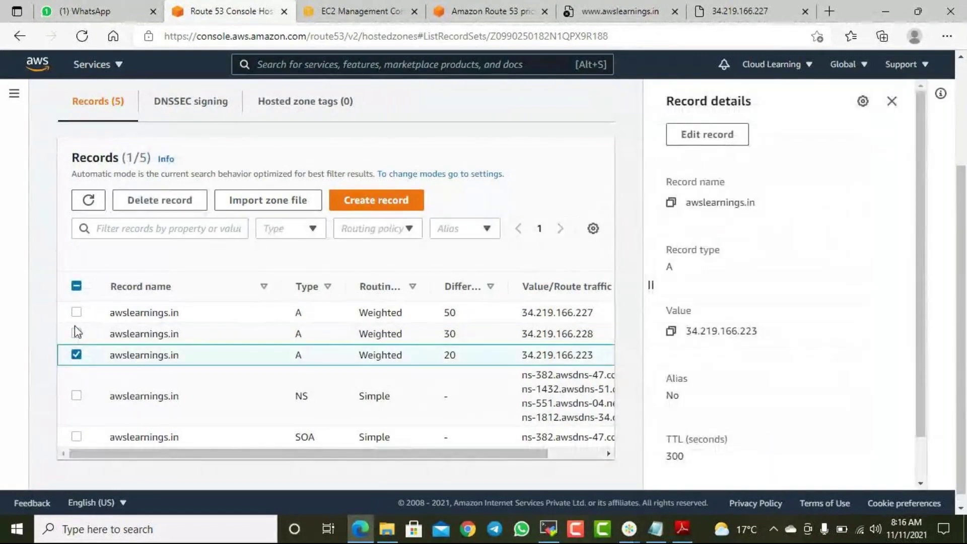
{"action": "left_click", "coordinate": [76, 333]}
{"action": "left_click", "coordinate": [76, 312]}
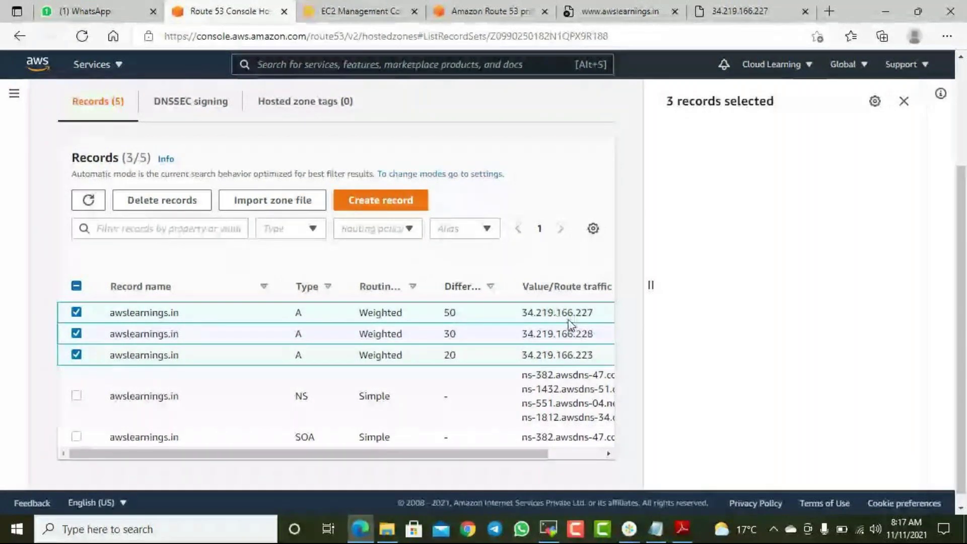
- Permanently delete the three selected A records and close the selection panel
{"action": "left_click", "coordinate": [176, 211]}
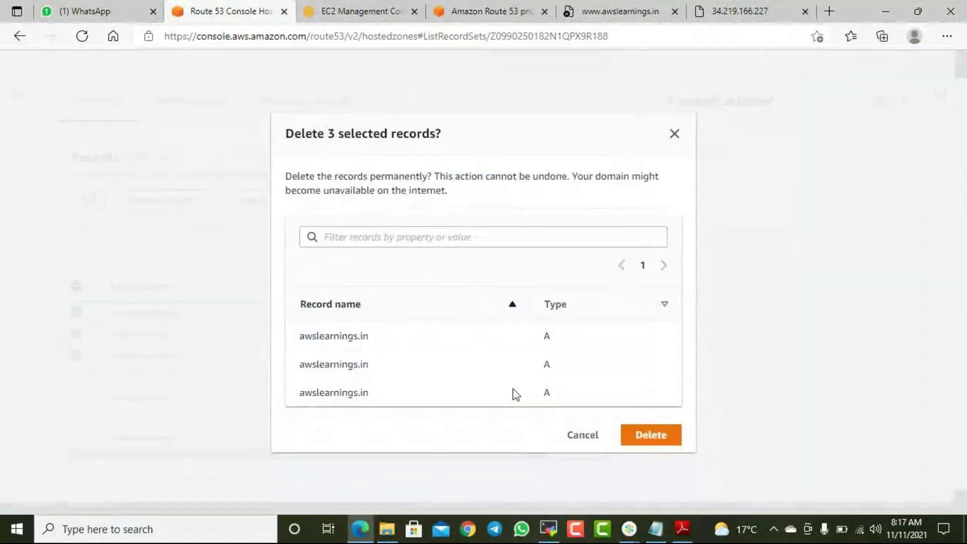
{"action": "left_click", "coordinate": [658, 436]}
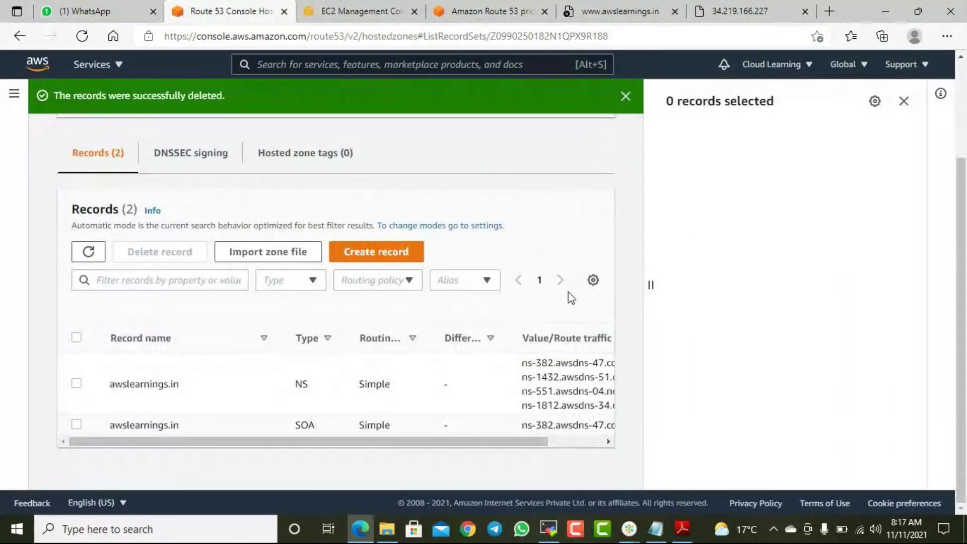
{"action": "left_click", "coordinate": [905, 102]}
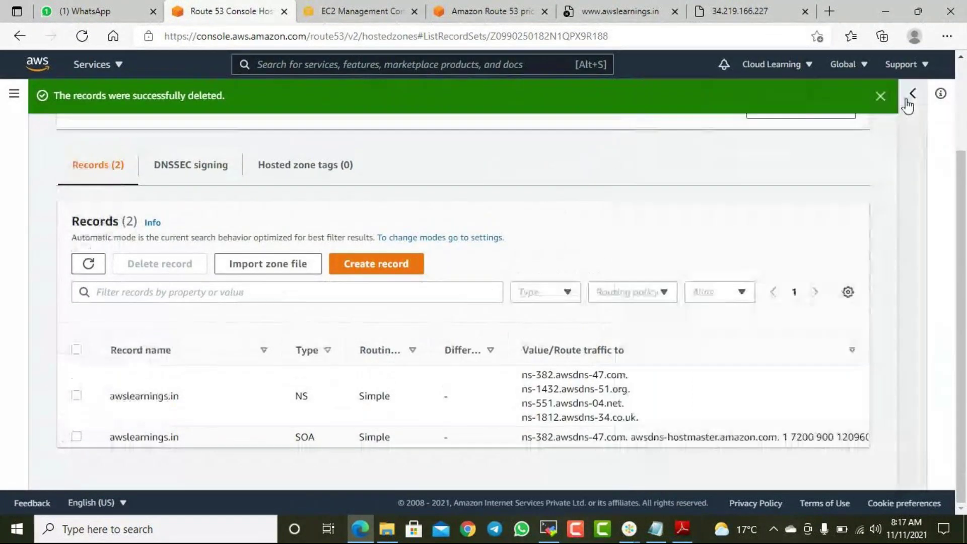
- Begin a new A record with Geolocation routing, Default location and value 34.219.166.227
{"action": "left_click", "coordinate": [376, 263]}
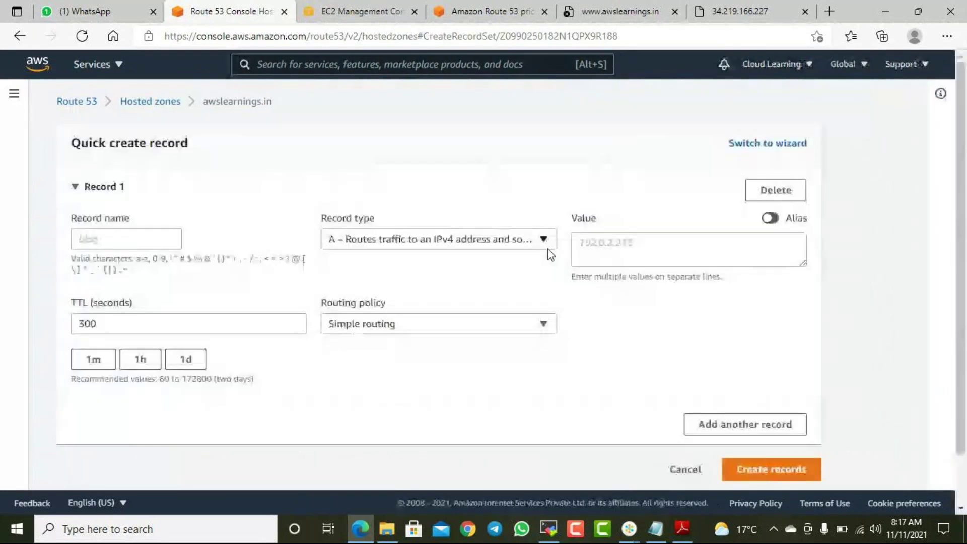
{"action": "left_click", "coordinate": [437, 332]}
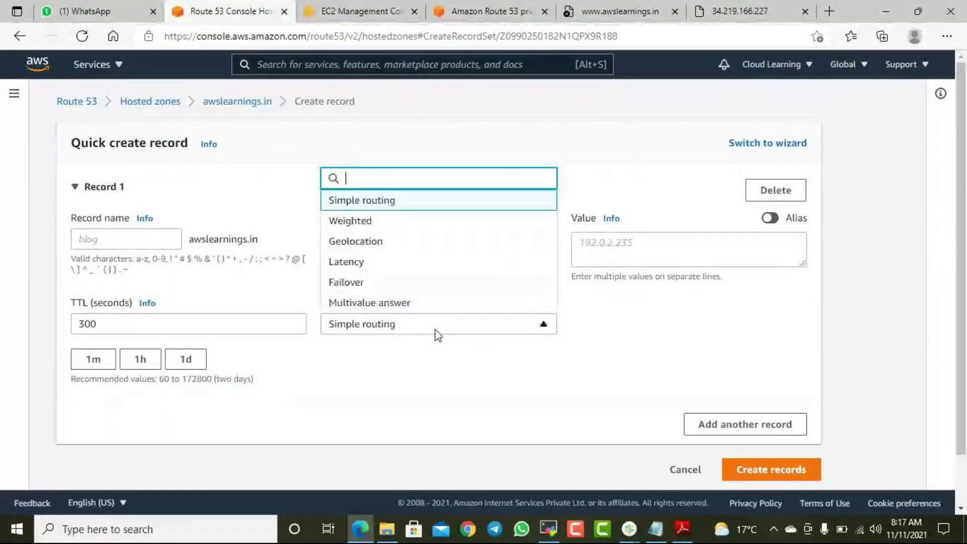
{"action": "left_click", "coordinate": [369, 245]}
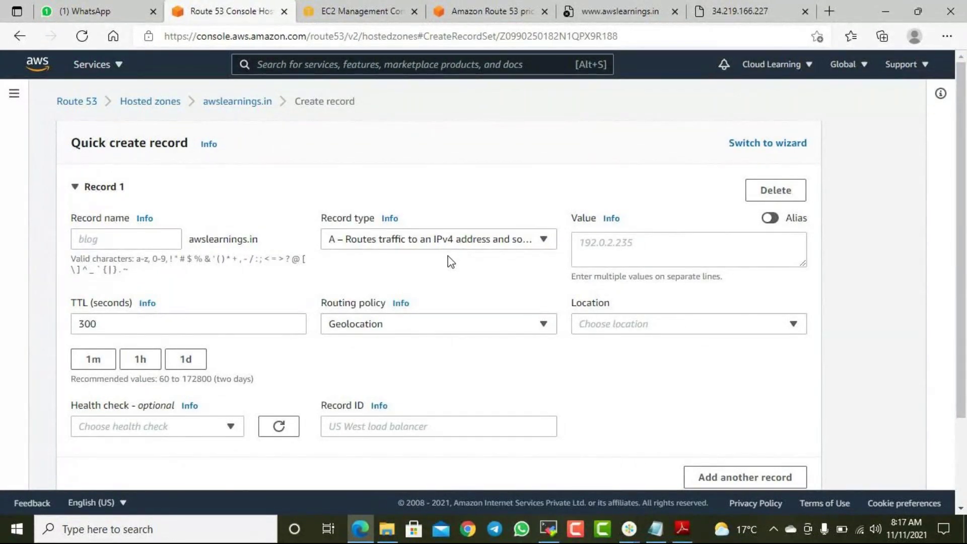
{"action": "left_click", "coordinate": [677, 324]}
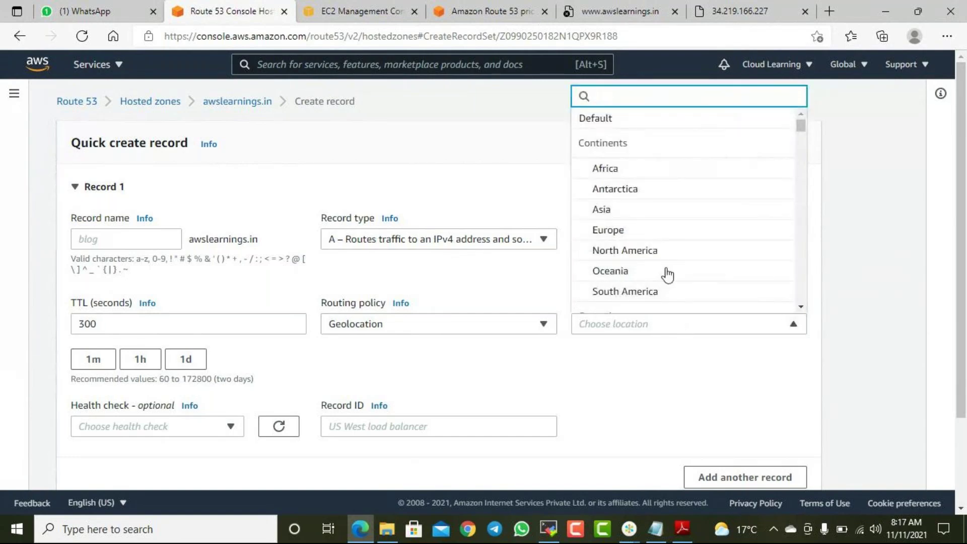
{"action": "left_click", "coordinate": [615, 119]}
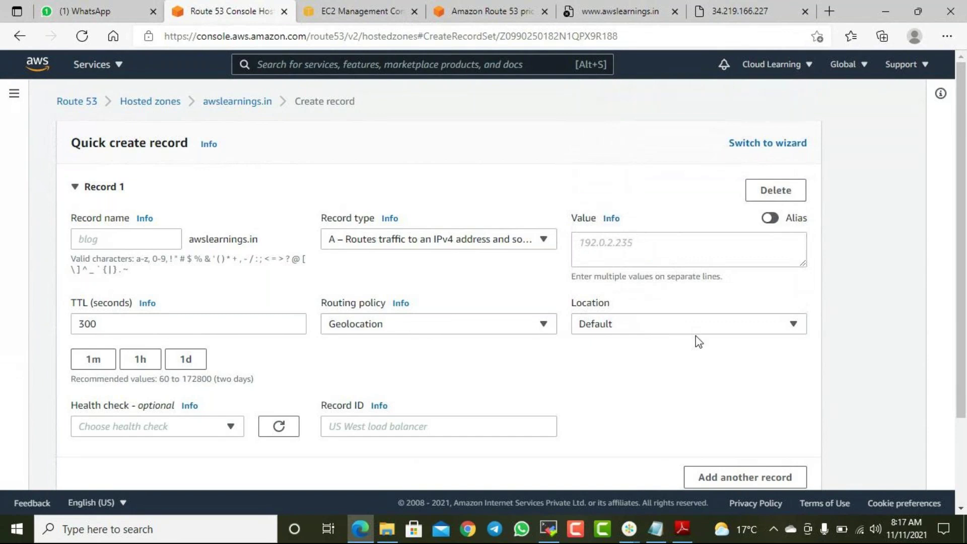
{"action": "left_click", "coordinate": [629, 245]}
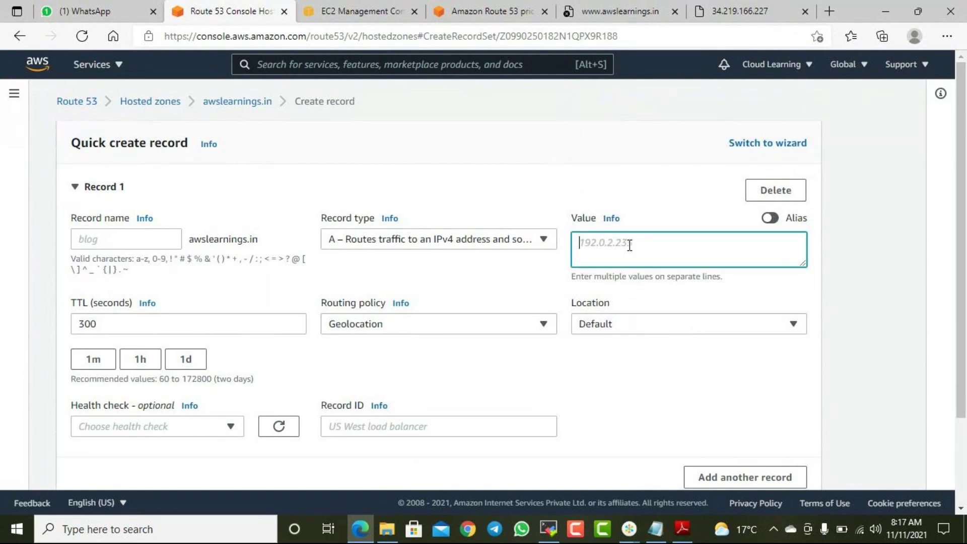
{"action": "type", "text": "34.219.166.227"}
- Change the record's location from Default to Asia
{"action": "left_click", "coordinate": [657, 326]}
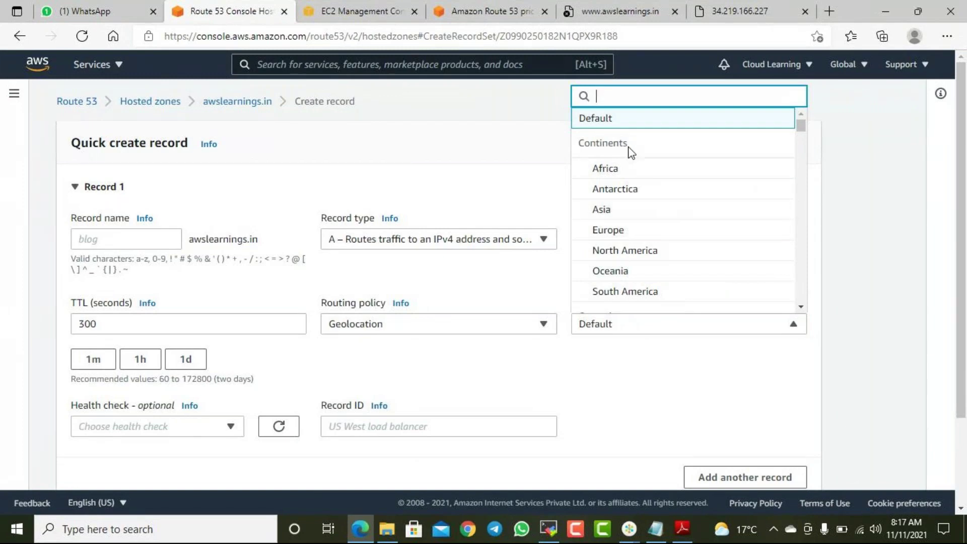
{"action": "scroll", "coordinate": [626, 197], "scroll_direction": "down", "scroll_amount": 2}
{"action": "scroll", "coordinate": [632, 199], "scroll_direction": "up", "scroll_amount": 1}
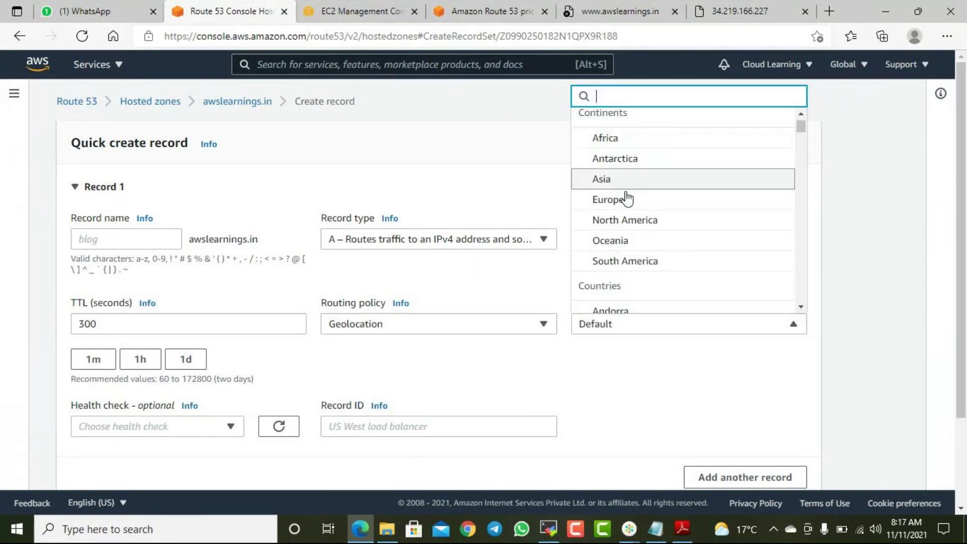
{"action": "scroll", "coordinate": [629, 217], "scroll_direction": "down", "scroll_amount": 1}
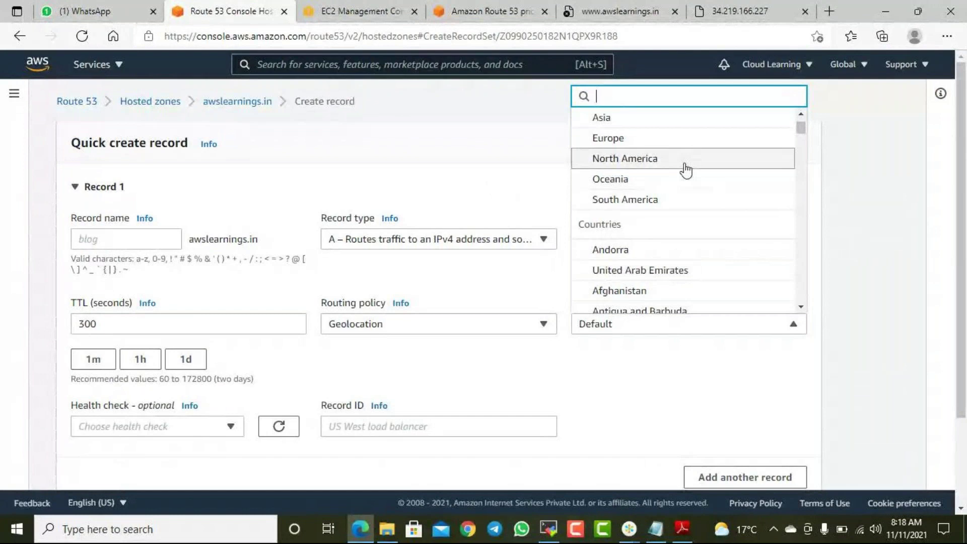
{"action": "scroll", "coordinate": [672, 199], "scroll_direction": "up", "scroll_amount": 1}
{"action": "scroll", "coordinate": [664, 192], "scroll_direction": "up", "scroll_amount": 2}
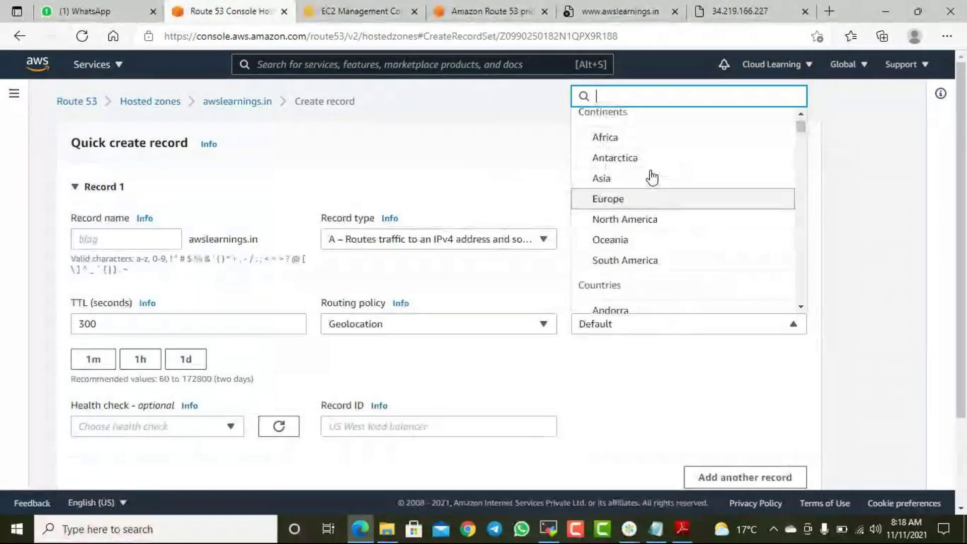
{"action": "left_click", "coordinate": [612, 181]}
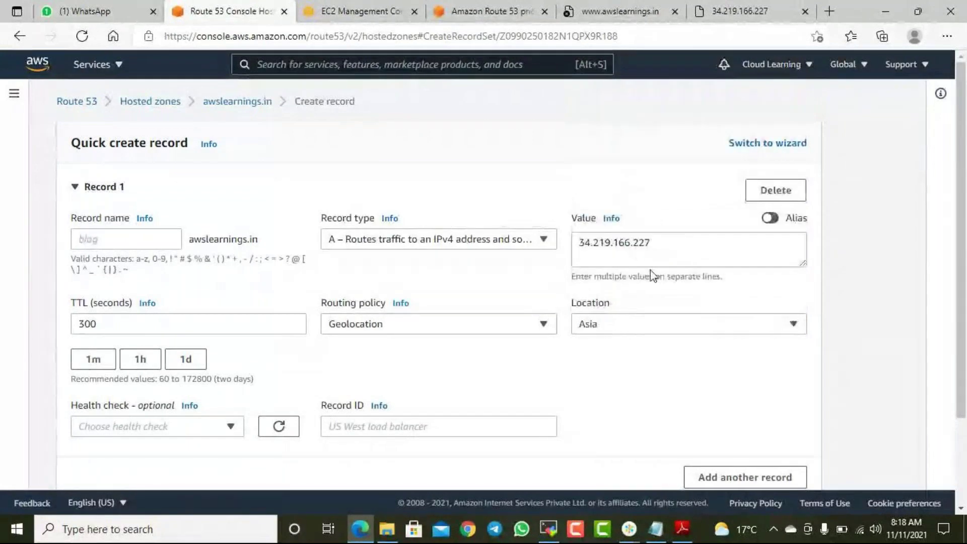
- Create the Asia geolocation record, supplying Record ID 1 after the validation error
{"action": "left_click", "coordinate": [661, 245]}
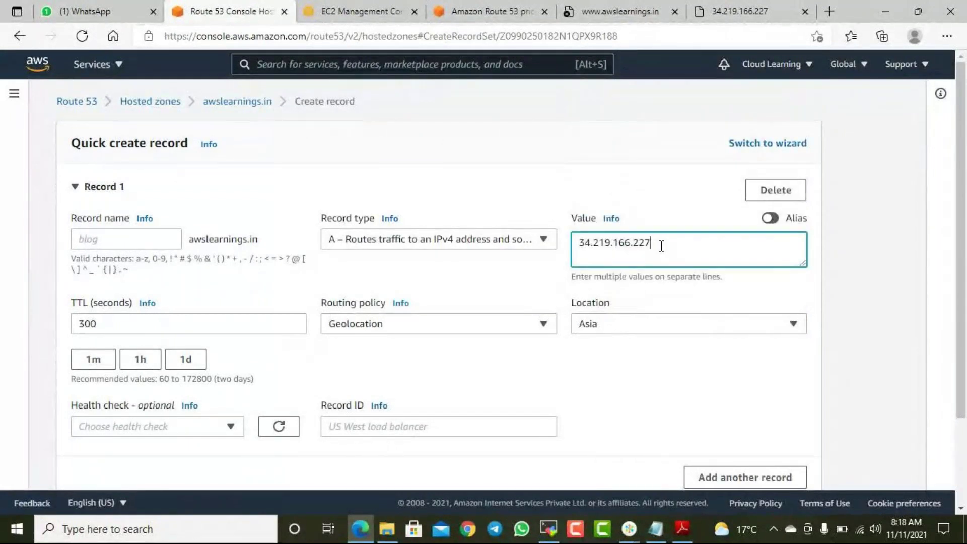
{"action": "scroll", "coordinate": [752, 360], "scroll_direction": "down", "scroll_amount": 2}
{"action": "left_click", "coordinate": [769, 411]}
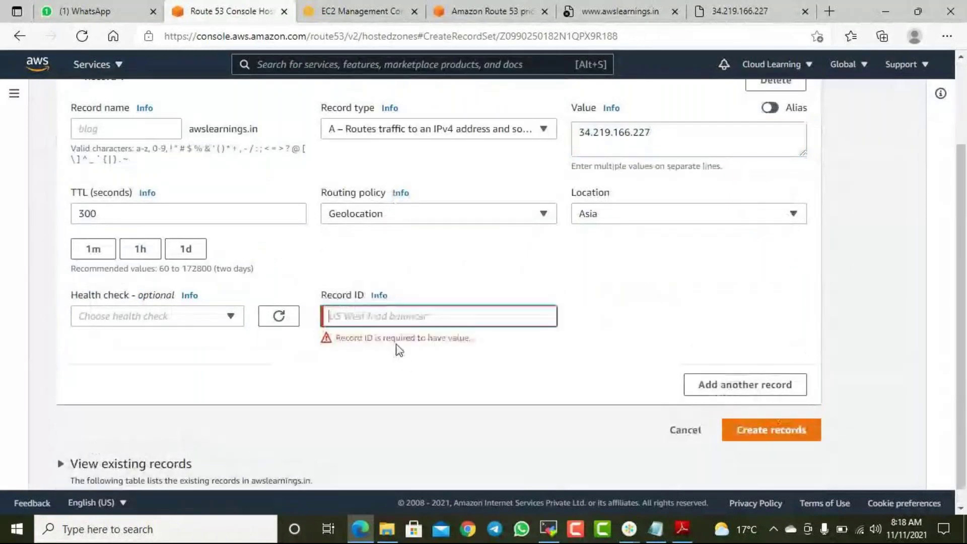
{"action": "type", "text": "1"}
{"action": "left_click", "coordinate": [757, 412]}
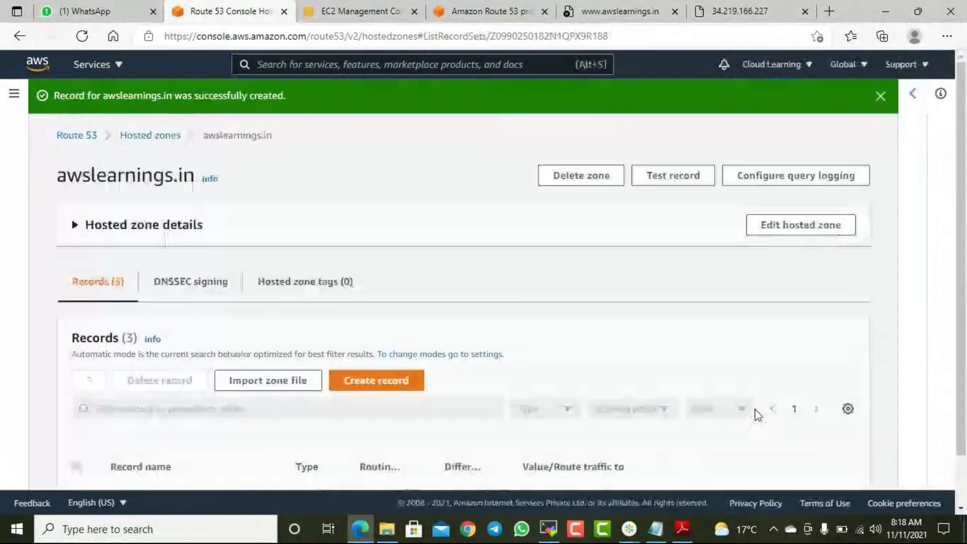
- Check the Asia record's IP in the Records table, then begin another new record
{"action": "scroll", "coordinate": [679, 377], "scroll_direction": "down", "scroll_amount": 3}
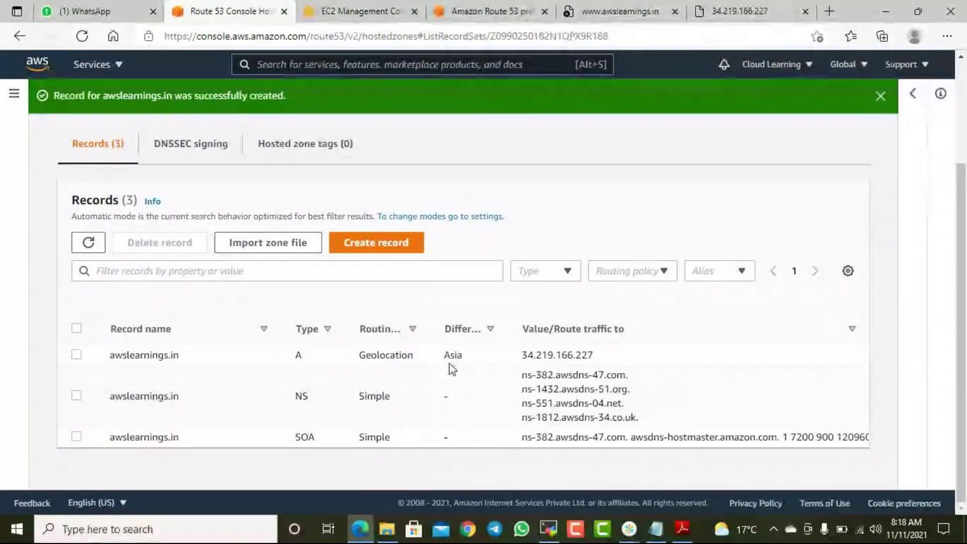
{"action": "left_click_drag", "start_coordinate": [533, 355], "coordinate": [587, 356]}
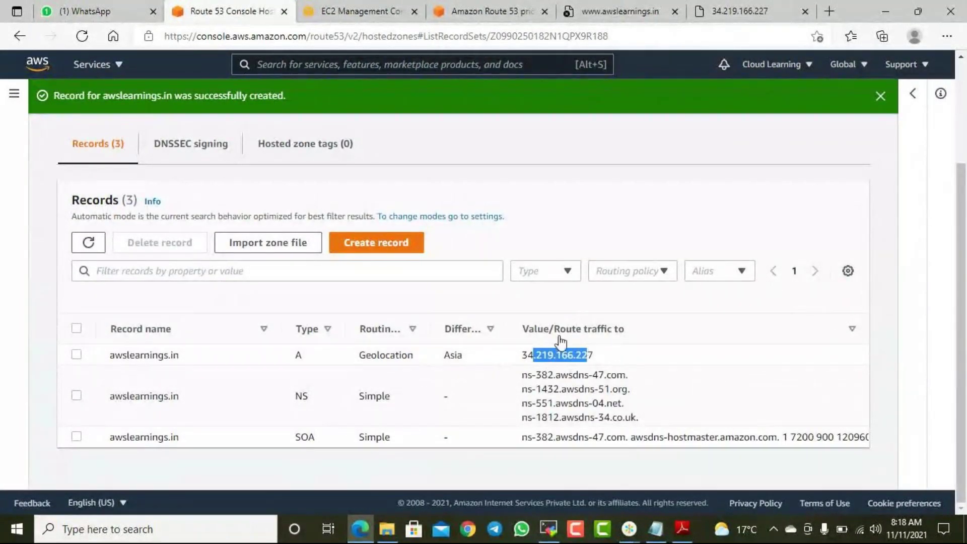
{"action": "left_click", "coordinate": [391, 246]}
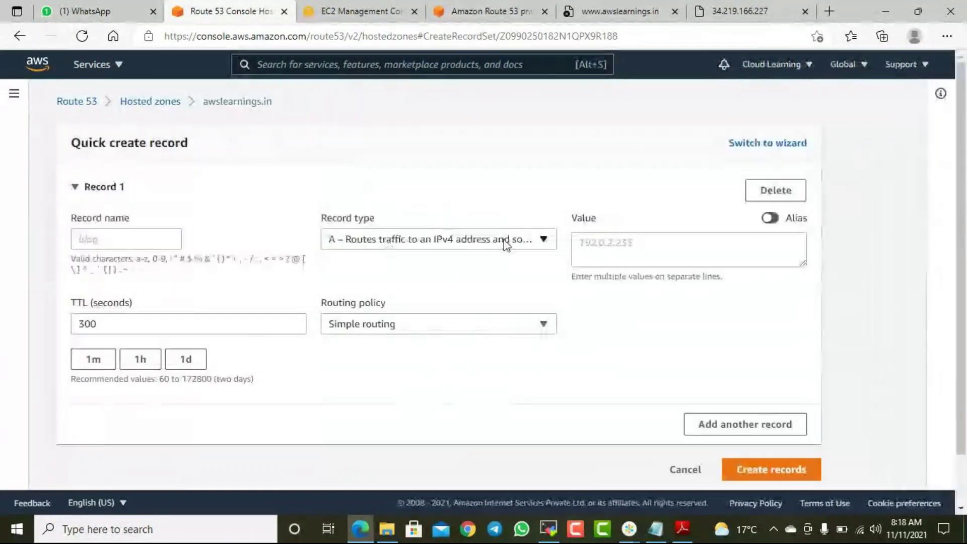
- Set Geolocation routing, North America location and value 34.219.166.228
{"action": "left_click", "coordinate": [460, 324]}
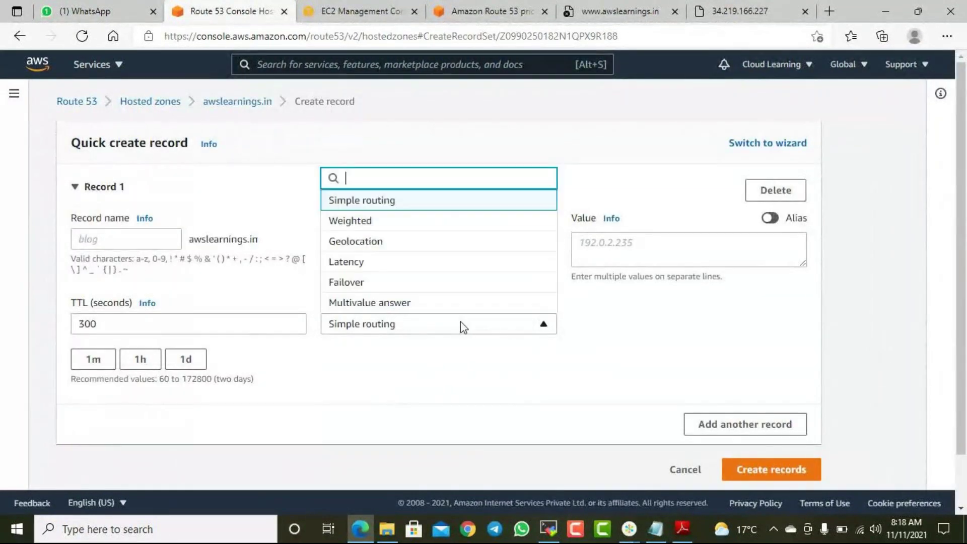
{"action": "left_click", "coordinate": [397, 247]}
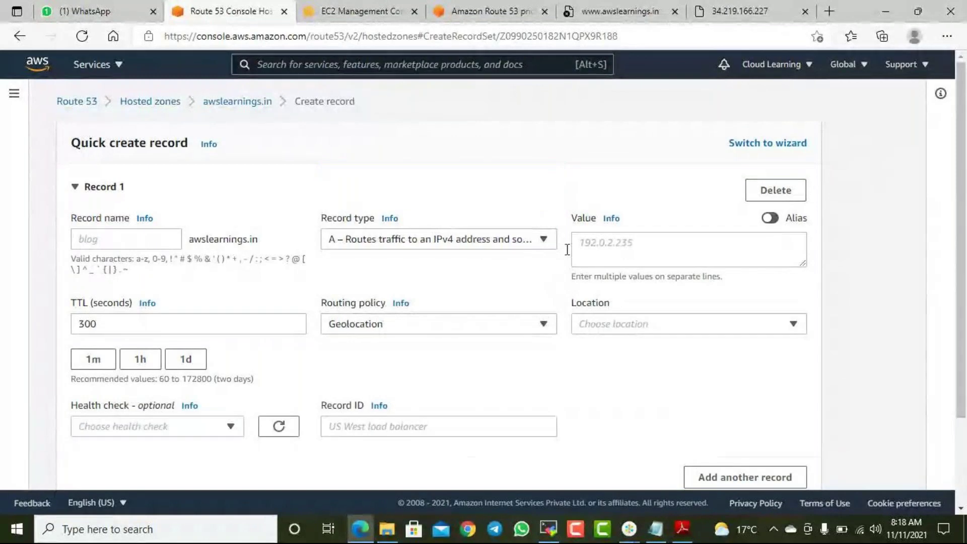
{"action": "left_click", "coordinate": [618, 332]}
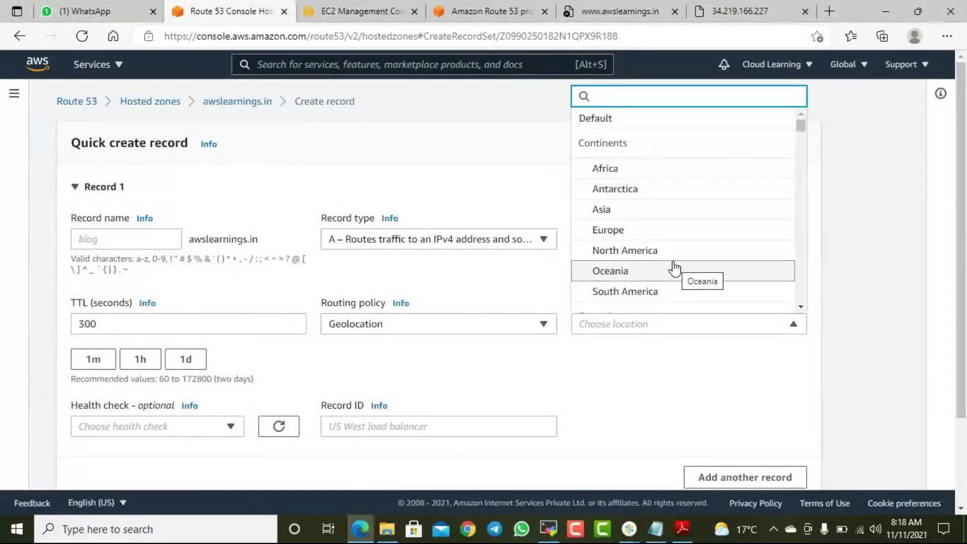
{"action": "left_click", "coordinate": [653, 256]}
{"action": "left_click", "coordinate": [637, 247]}
{"action": "type", "text": "34.219.166.227"}
{"action": "key", "text": "BackSpace"}
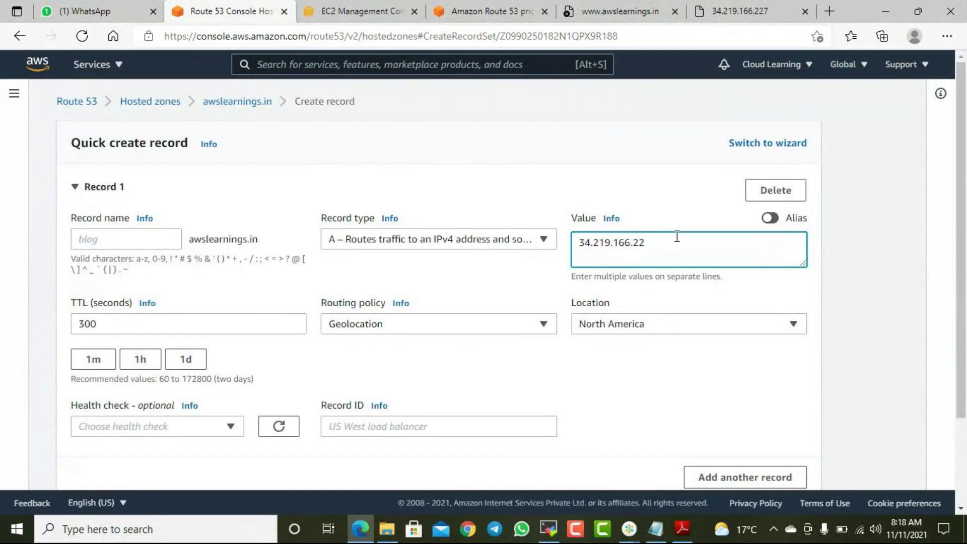
{"action": "type", "text": "8"}
- Create the North America record with Record ID 2
{"action": "scroll", "coordinate": [750, 338], "scroll_direction": "down", "scroll_amount": 2}
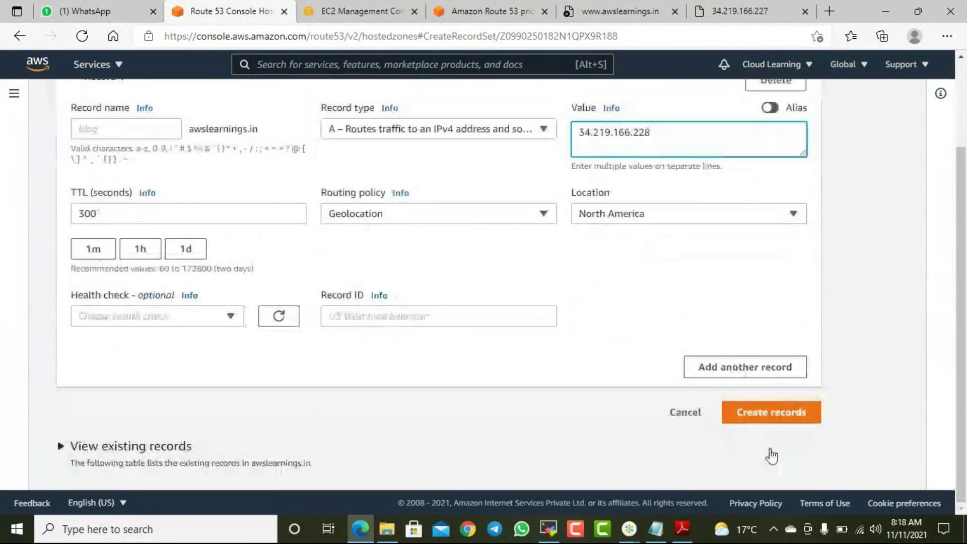
{"action": "left_click", "coordinate": [787, 421]}
{"action": "type", "text": "2"}
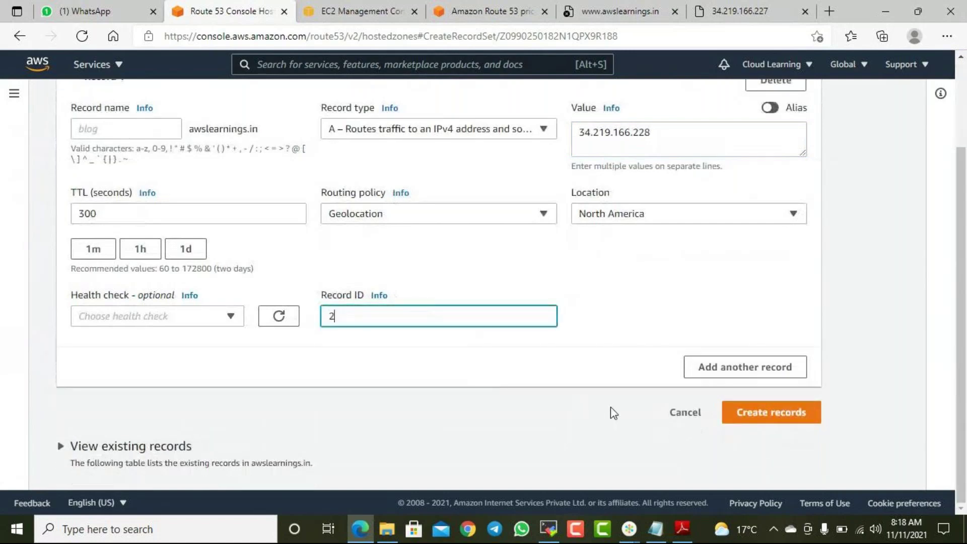
{"action": "left_click", "coordinate": [760, 415]}
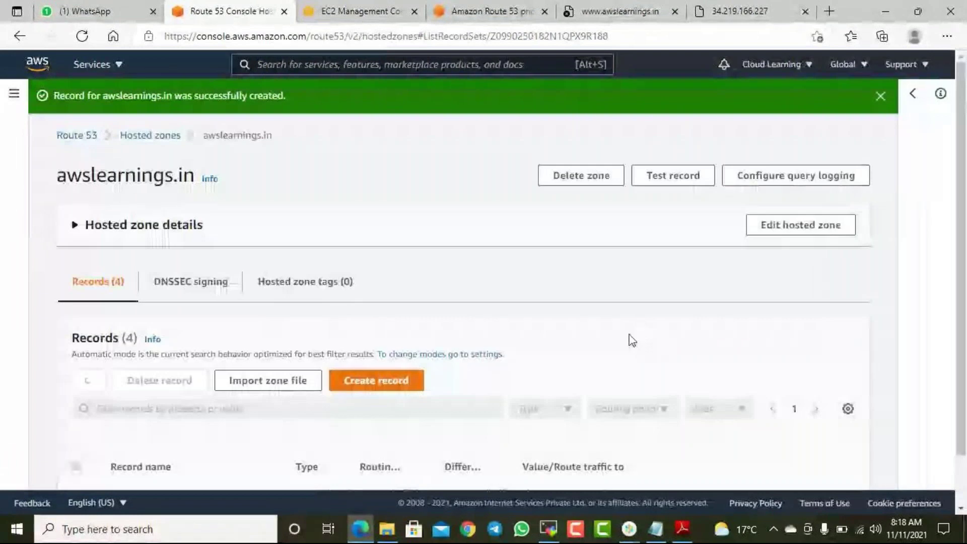
- Review the Asia and North America records' locations and IPs, and select the Asia record
{"action": "scroll", "coordinate": [630, 339], "scroll_direction": "down", "scroll_amount": 3}
{"action": "left_click_drag", "start_coordinate": [444, 335], "coordinate": [462, 336]}
{"action": "left_click_drag", "start_coordinate": [533, 334], "coordinate": [587, 335]}
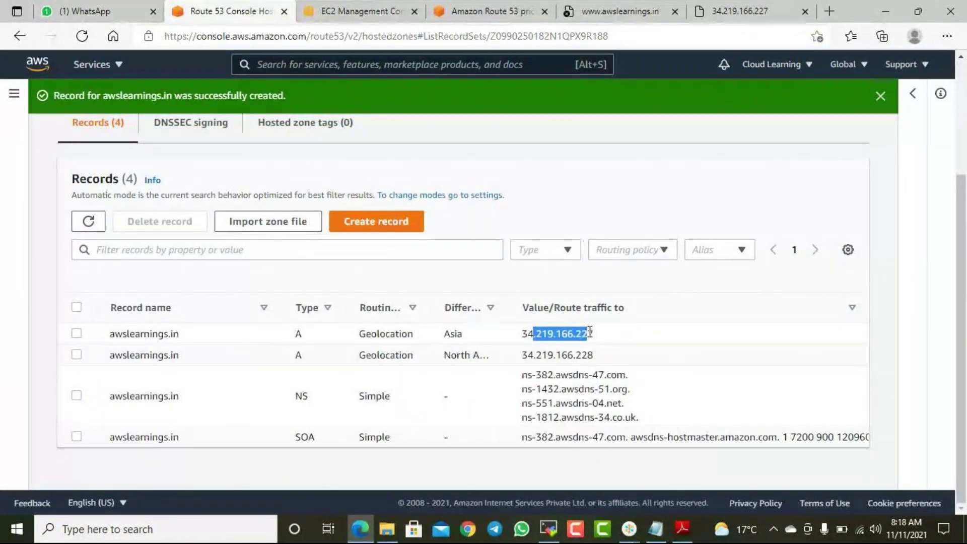
{"action": "left_click_drag", "start_coordinate": [450, 354], "coordinate": [590, 353]}
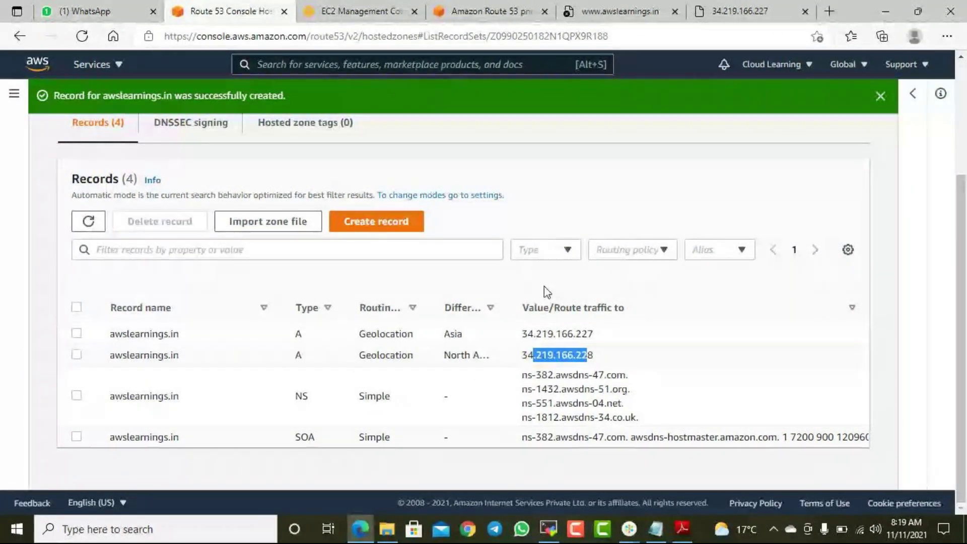
{"action": "left_click", "coordinate": [76, 355]}
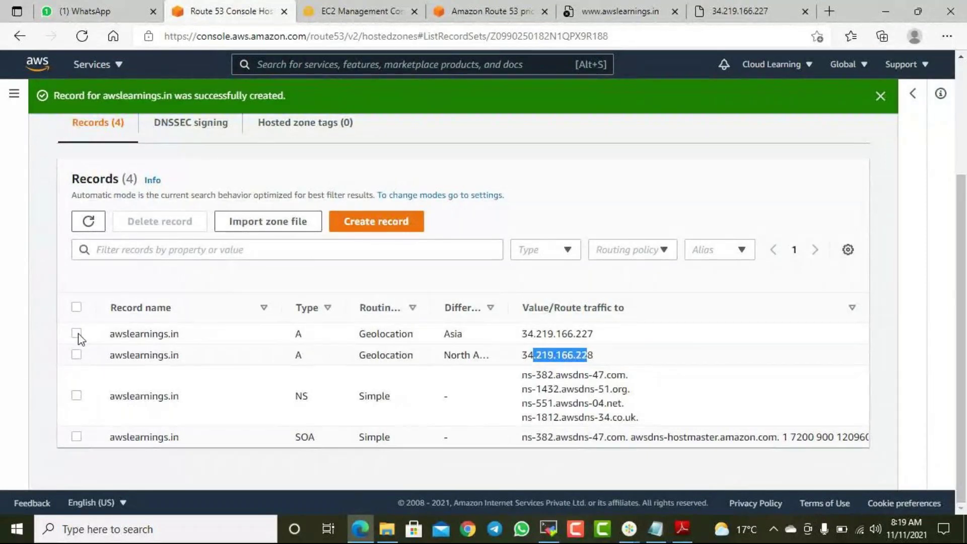
- Select both the Asia and North America geolocation records and confirm deleting them
{"action": "left_click", "coordinate": [76, 333]}
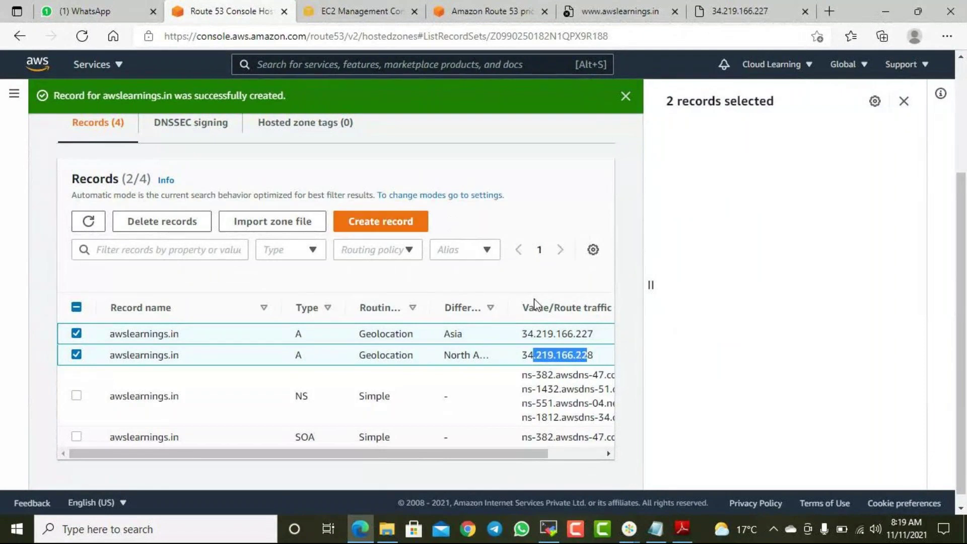
{"action": "left_click", "coordinate": [76, 355]}
{"action": "left_click", "coordinate": [76, 333]}
{"action": "left_click", "coordinate": [76, 355]}
{"action": "left_click", "coordinate": [76, 334]}
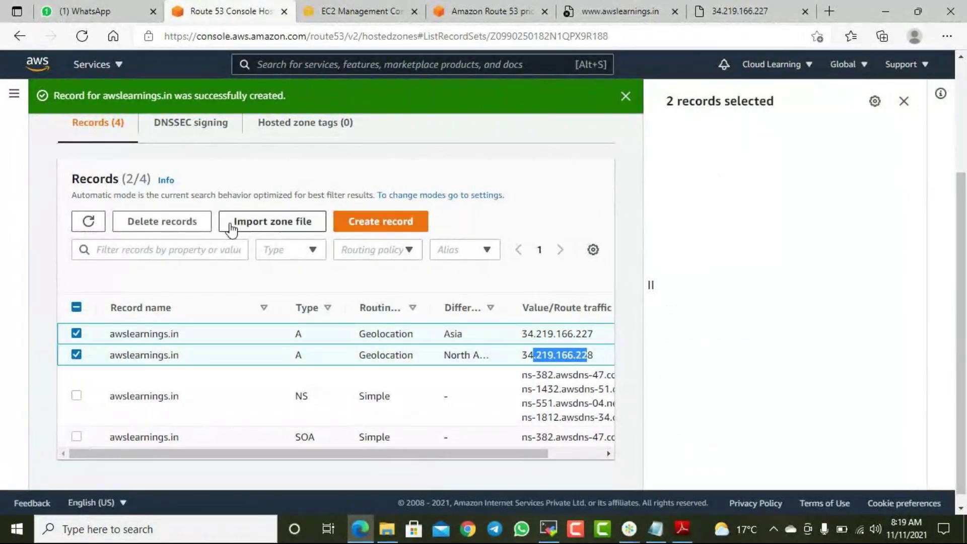
{"action": "left_click", "coordinate": [182, 226]}
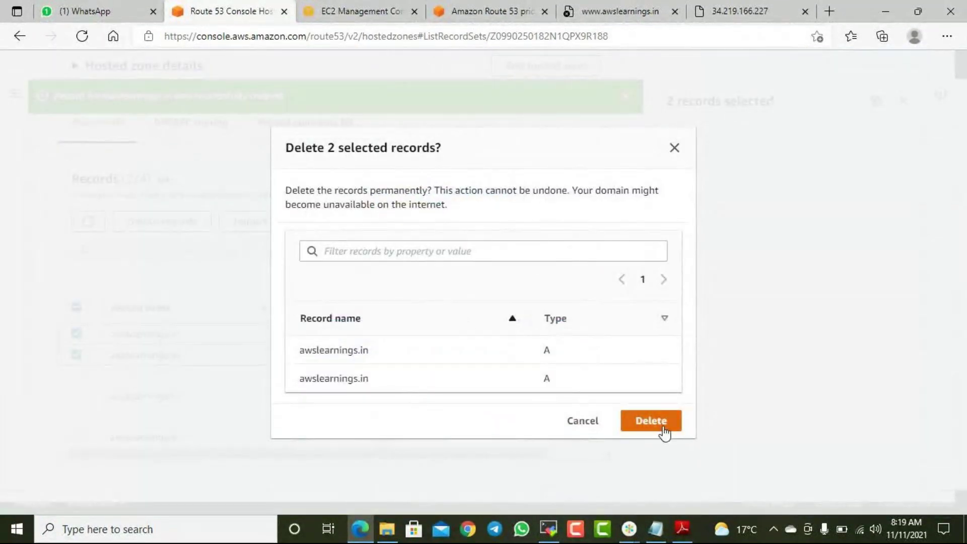
{"action": "left_click", "coordinate": [662, 427]}
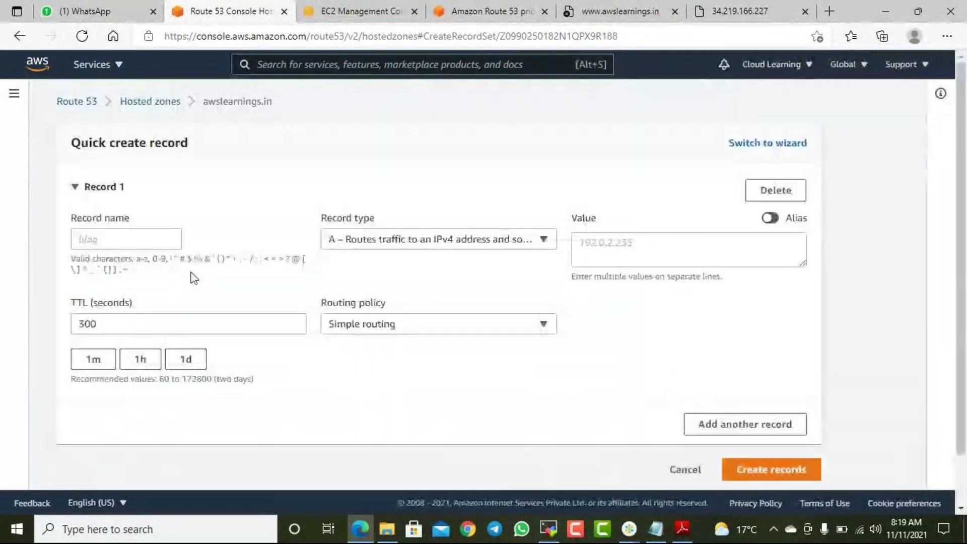
- Switch the new record's routing policy to Latency and browse the available regions
{"action": "left_click", "coordinate": [439, 328]}
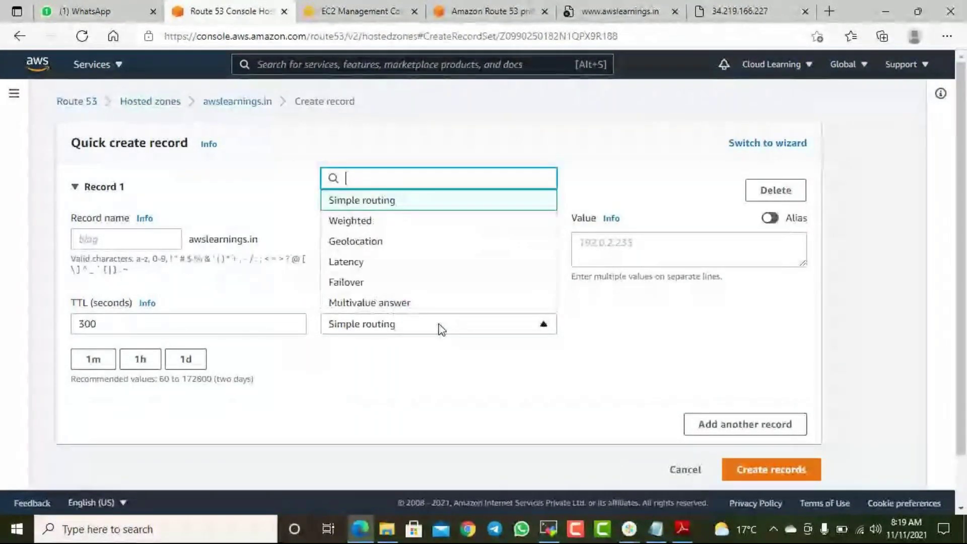
{"action": "left_click", "coordinate": [381, 265]}
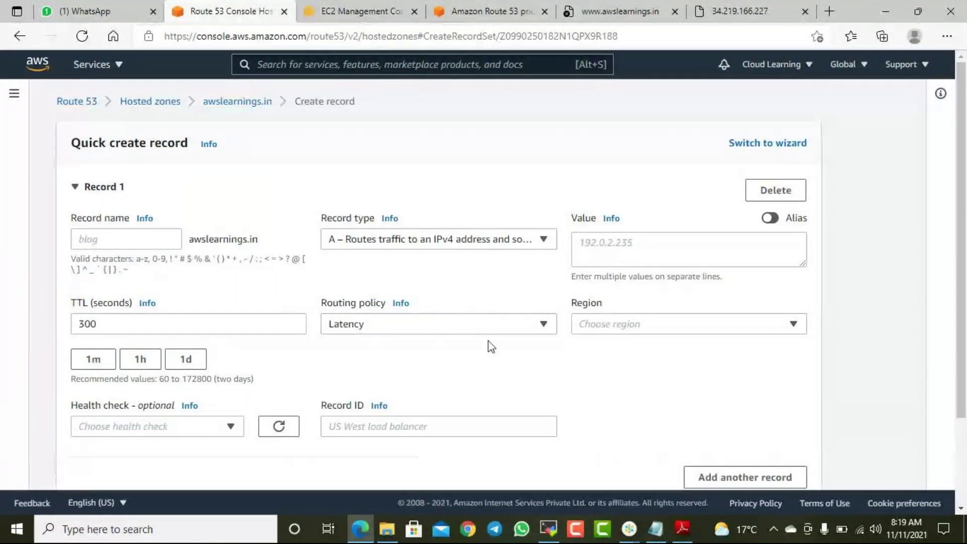
{"action": "left_click", "coordinate": [655, 323]}
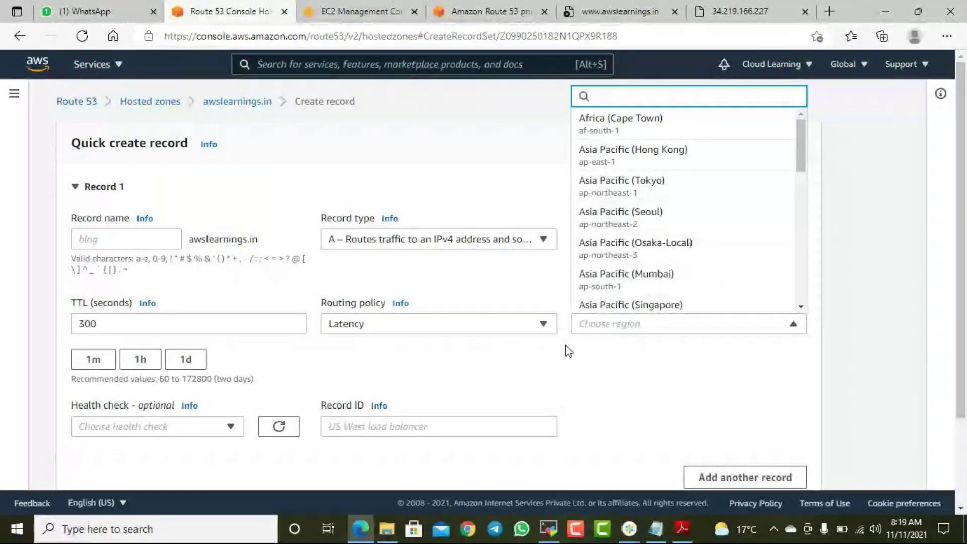
{"action": "scroll", "coordinate": [659, 207], "scroll_direction": "down", "scroll_amount": 6}
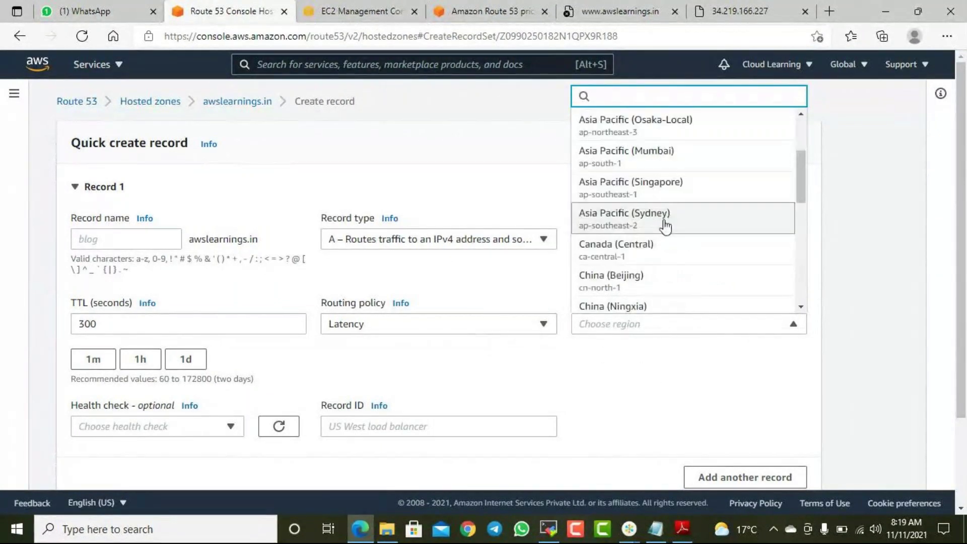
{"action": "left_click", "coordinate": [801, 64]}
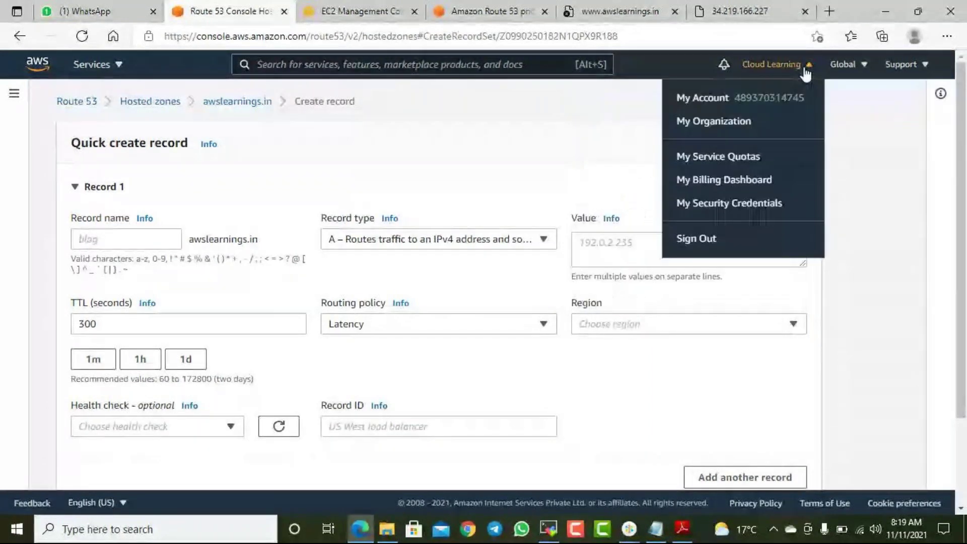
{"action": "left_click", "coordinate": [863, 73]}
{"action": "scroll", "coordinate": [802, 243], "scroll_direction": "down", "scroll_amount": 5}
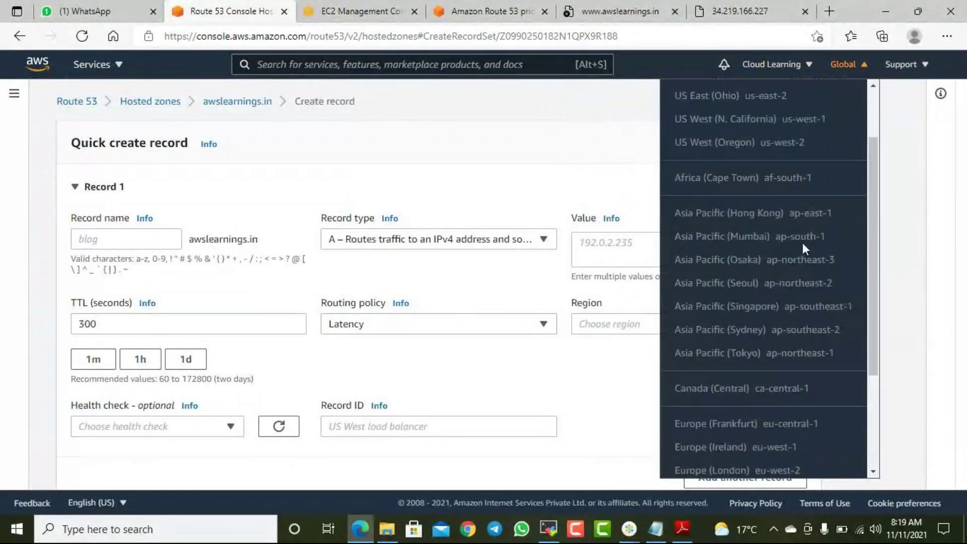
{"action": "scroll", "coordinate": [811, 326], "scroll_direction": "up", "scroll_amount": 5}
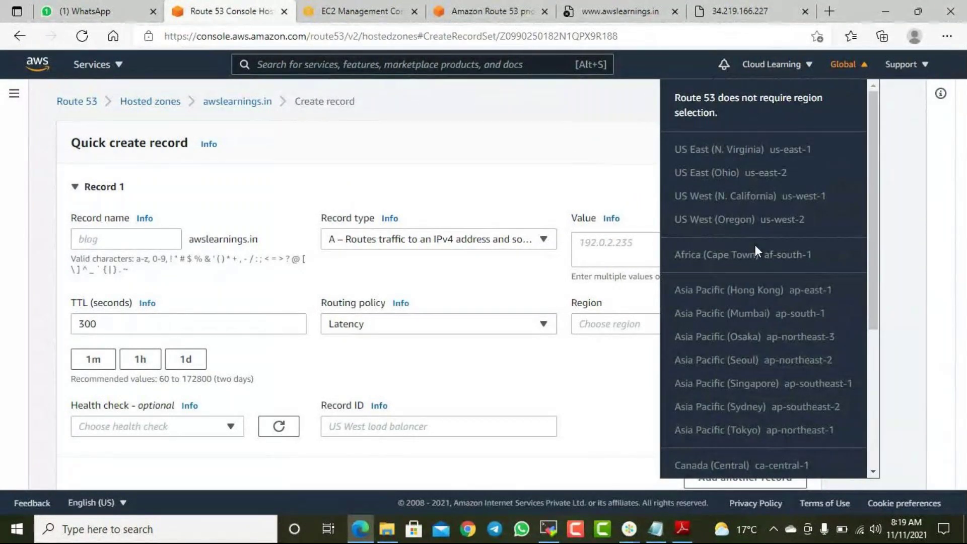
{"action": "scroll", "coordinate": [768, 265], "scroll_direction": "down", "scroll_amount": 5}
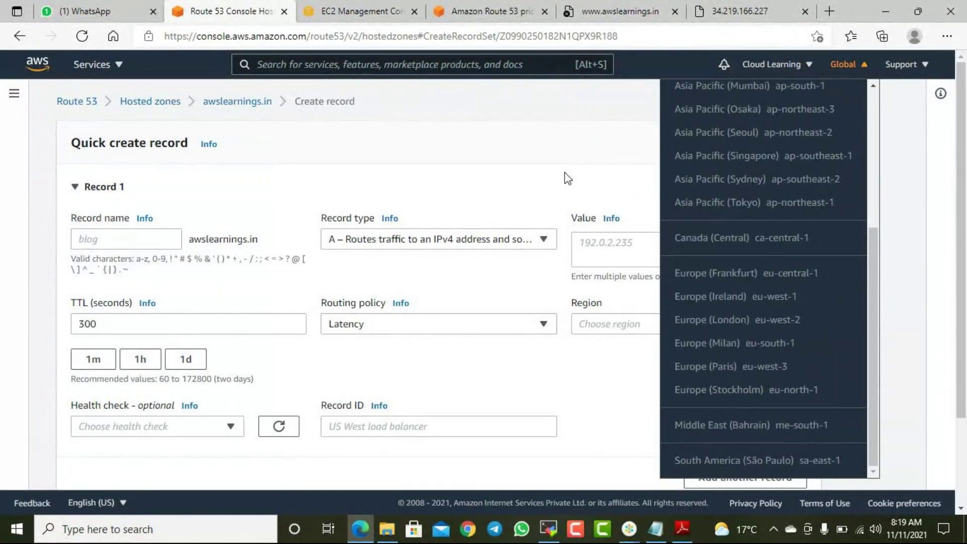
{"action": "left_click", "coordinate": [567, 186]}
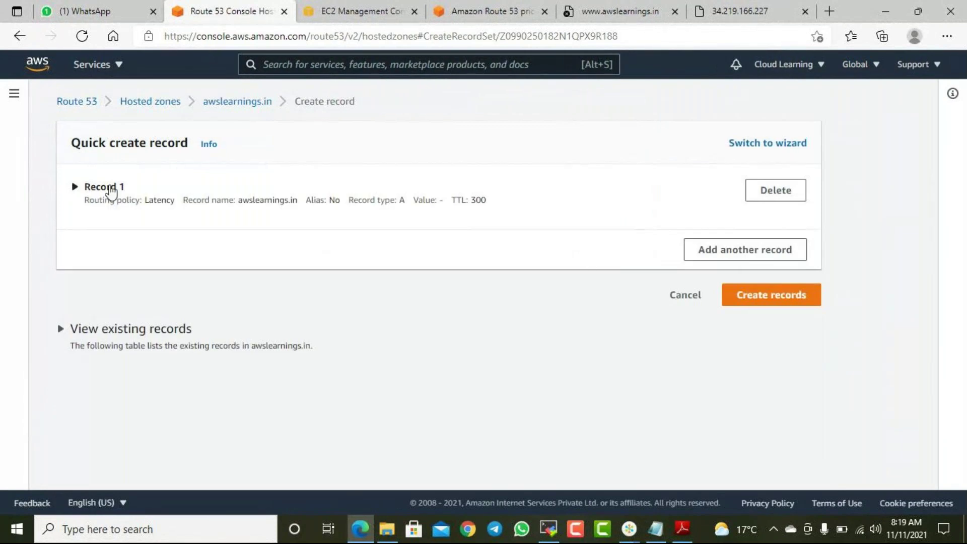
{"action": "left_click", "coordinate": [179, 199]}
- Choose Asia Pacific (Tokyo) as the latency region
{"action": "left_click", "coordinate": [623, 328]}
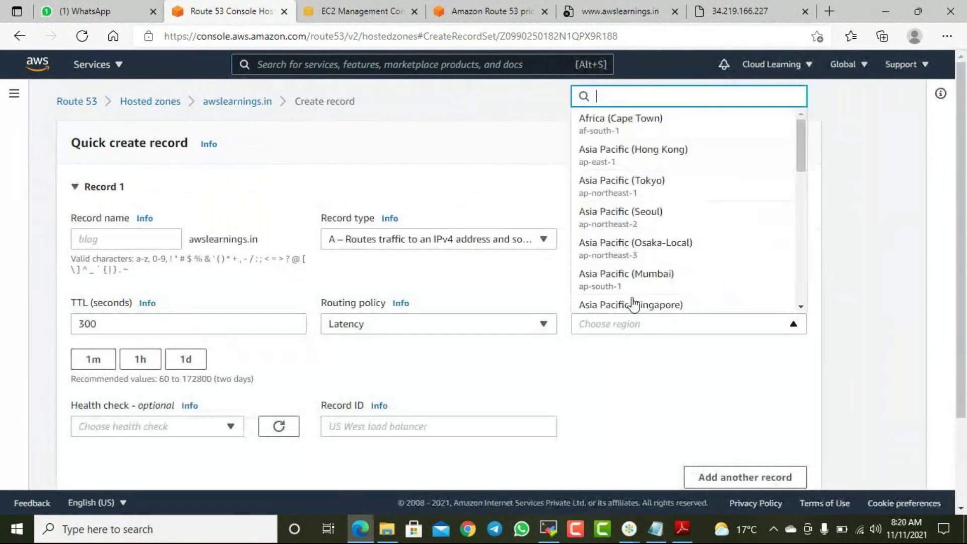
{"action": "scroll", "coordinate": [664, 227], "scroll_direction": "down", "scroll_amount": 3}
{"action": "scroll", "coordinate": [667, 229], "scroll_direction": "down", "scroll_amount": 1}
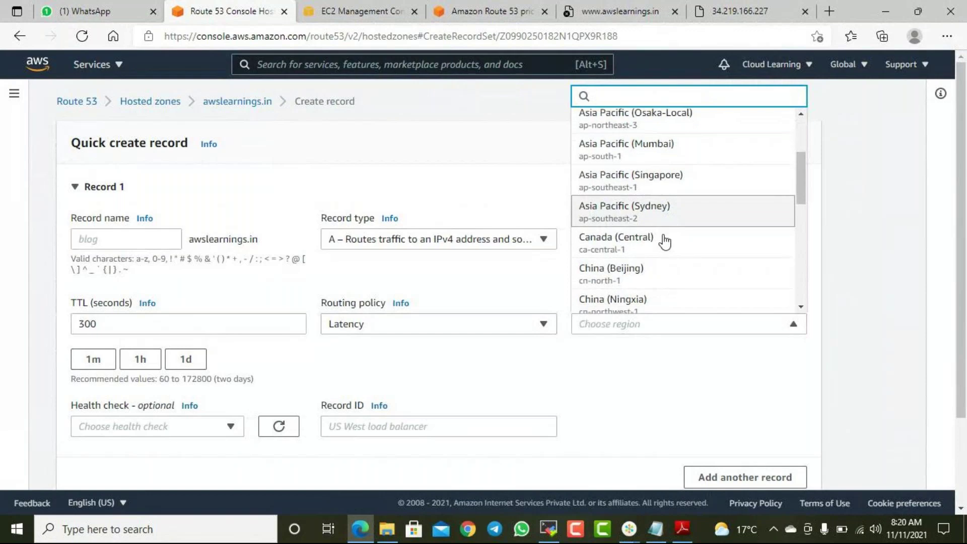
{"action": "scroll", "coordinate": [651, 261], "scroll_direction": "up", "scroll_amount": 3}
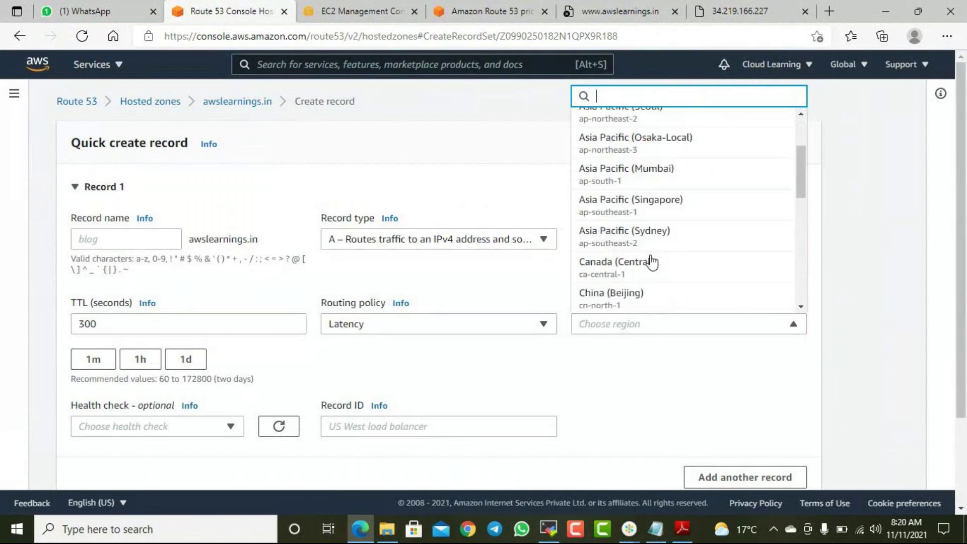
{"action": "scroll", "coordinate": [639, 150], "scroll_direction": "up", "scroll_amount": 1}
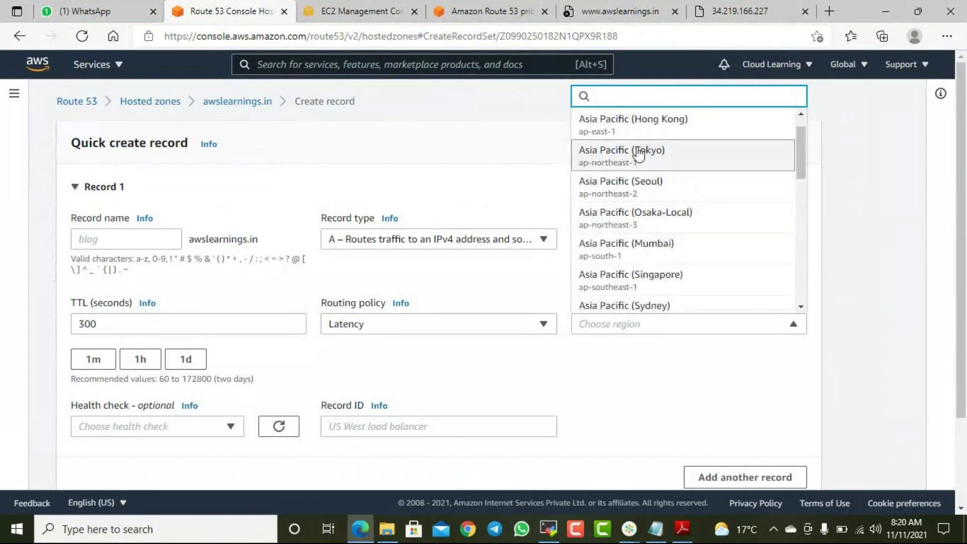
{"action": "left_click", "coordinate": [639, 151]}
- Enter value 34.219.166.227 and Record ID 1, then create the Tokyo record
{"action": "left_click", "coordinate": [614, 242]}
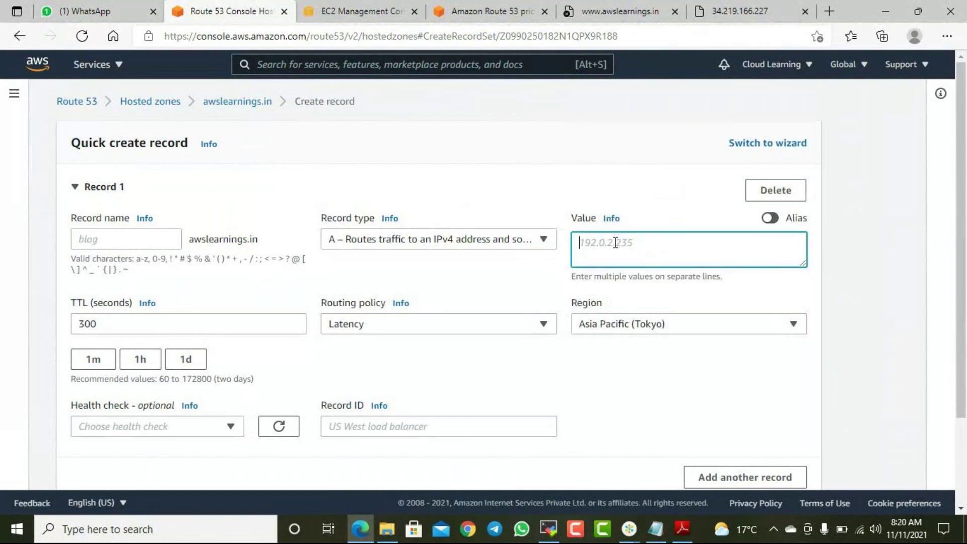
{"action": "type", "text": "34.219.166.227"}
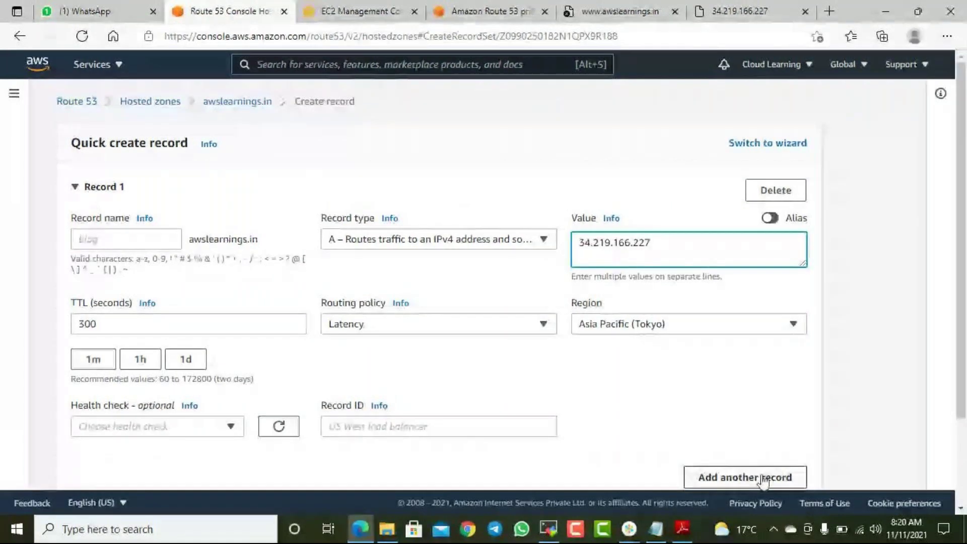
{"action": "scroll", "coordinate": [730, 384], "scroll_direction": "down", "scroll_amount": 2}
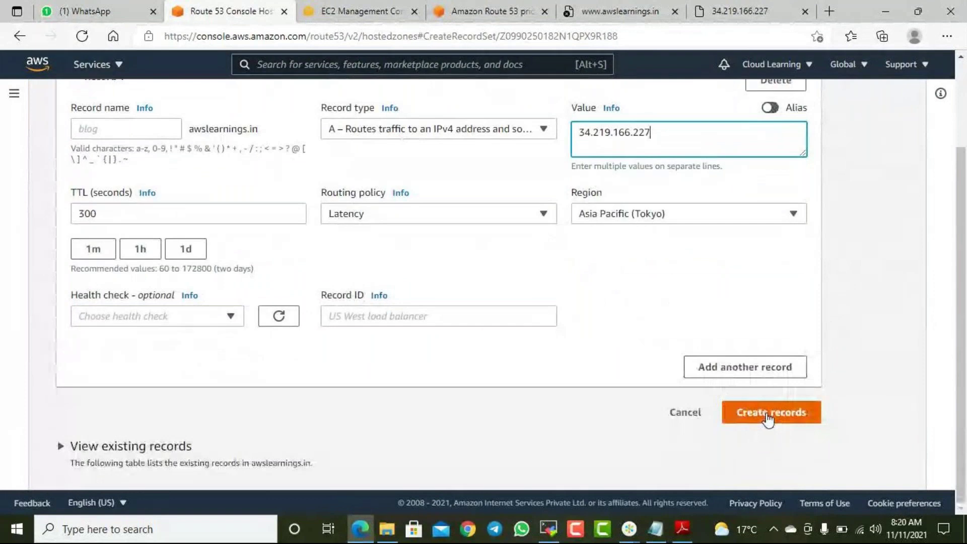
{"action": "left_click", "coordinate": [473, 317]}
{"action": "type", "text": "1"}
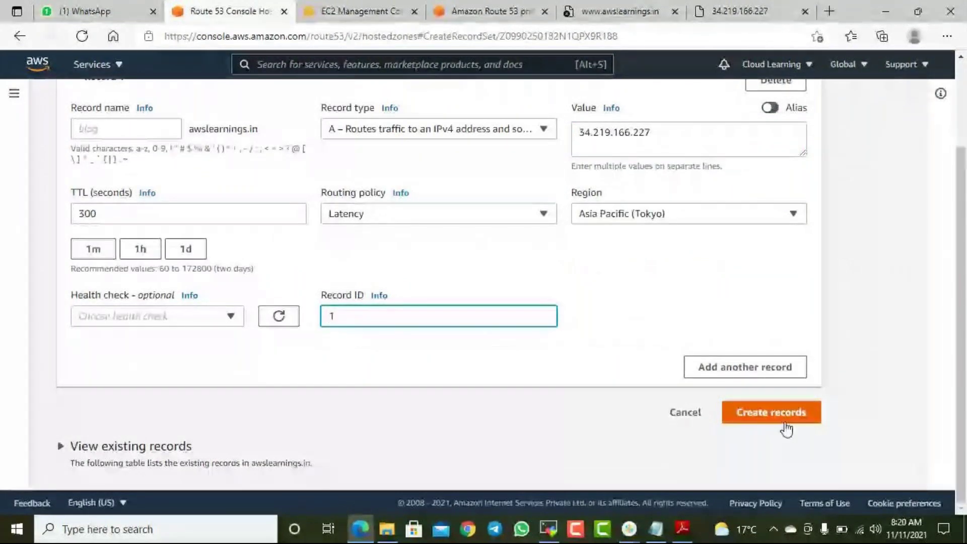
{"action": "left_click", "coordinate": [785, 419]}
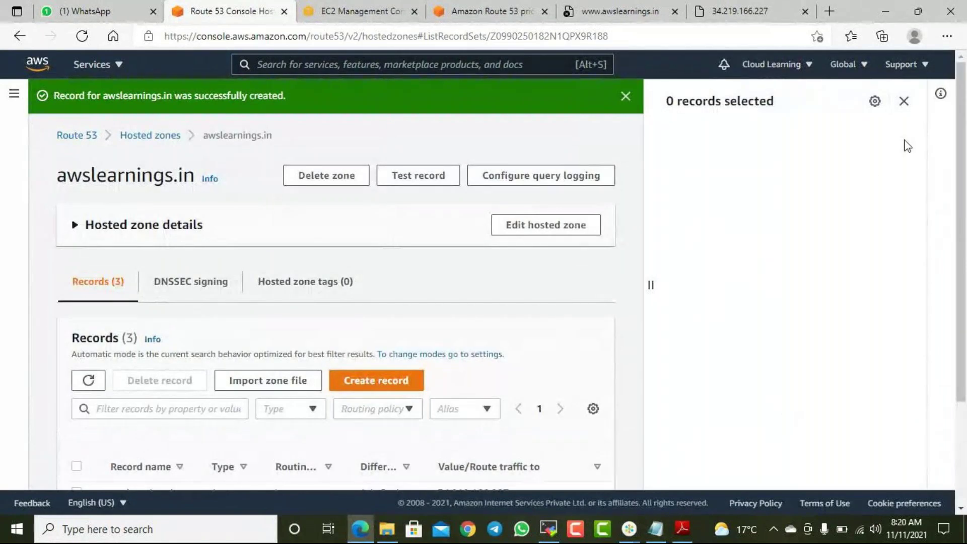
- Close the side panel and begin a Latency A record with value 34.219.166.228
{"action": "left_click", "coordinate": [904, 101]}
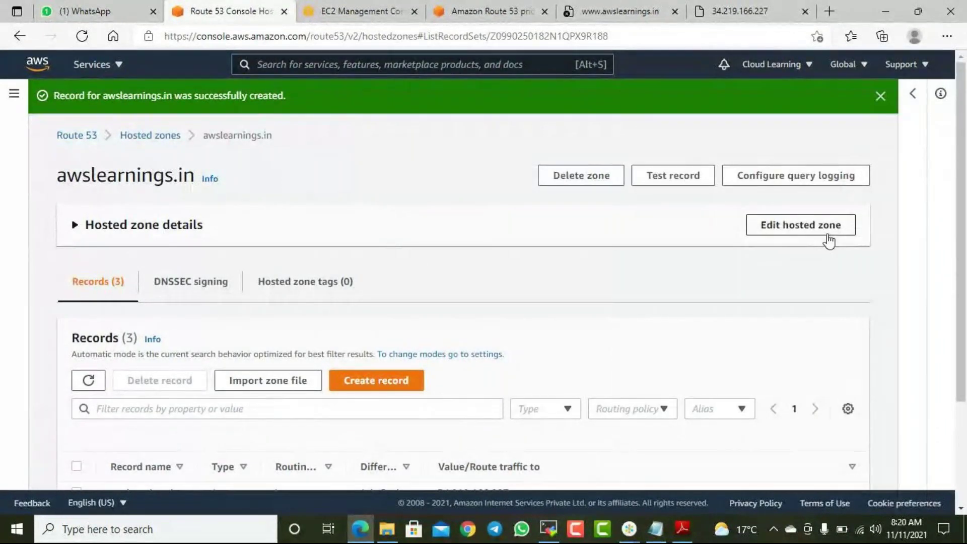
{"action": "scroll", "coordinate": [630, 303], "scroll_direction": "down", "scroll_amount": 3}
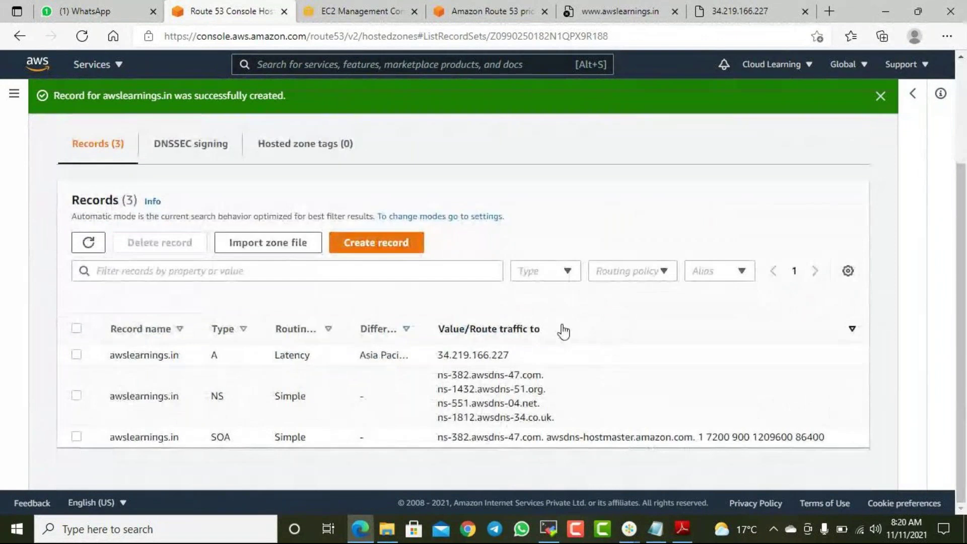
{"action": "left_click", "coordinate": [391, 245]}
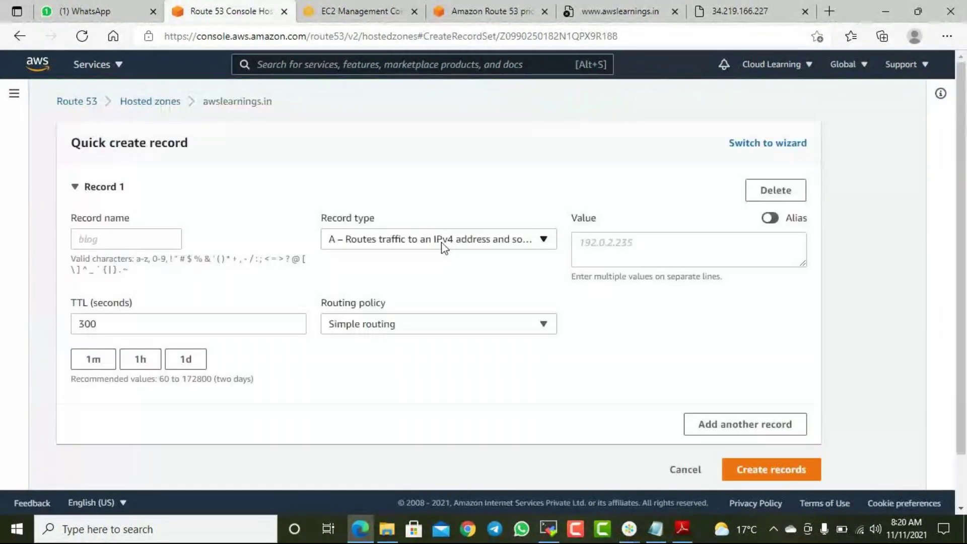
{"action": "left_click", "coordinate": [422, 327]}
{"action": "left_click", "coordinate": [353, 261]}
{"action": "left_click", "coordinate": [641, 248]}
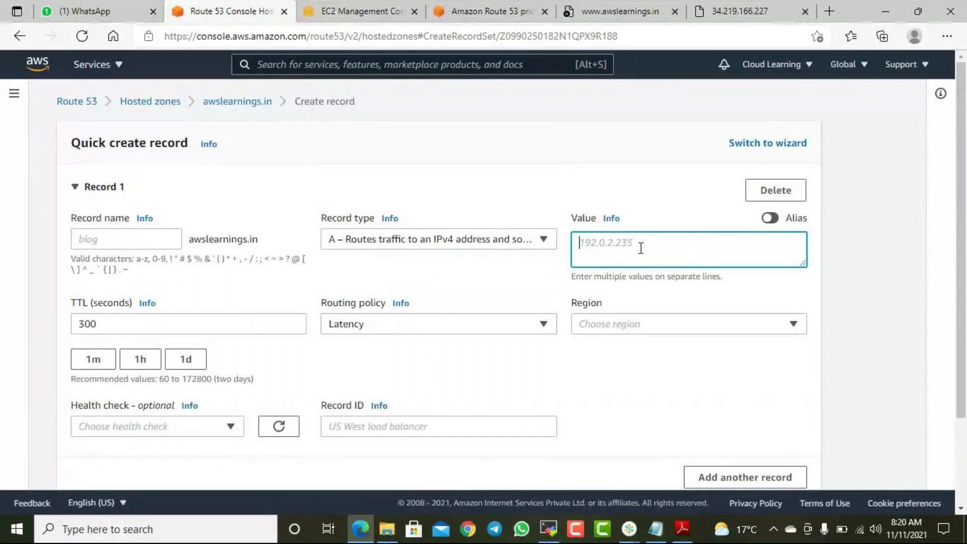
{"action": "type", "text": "34.219.166.227"}
{"action": "type", "text": "8"}
- Choose Asia Pacific (Mumbai) as the region and create the record with Record ID 2
{"action": "left_click", "coordinate": [625, 327]}
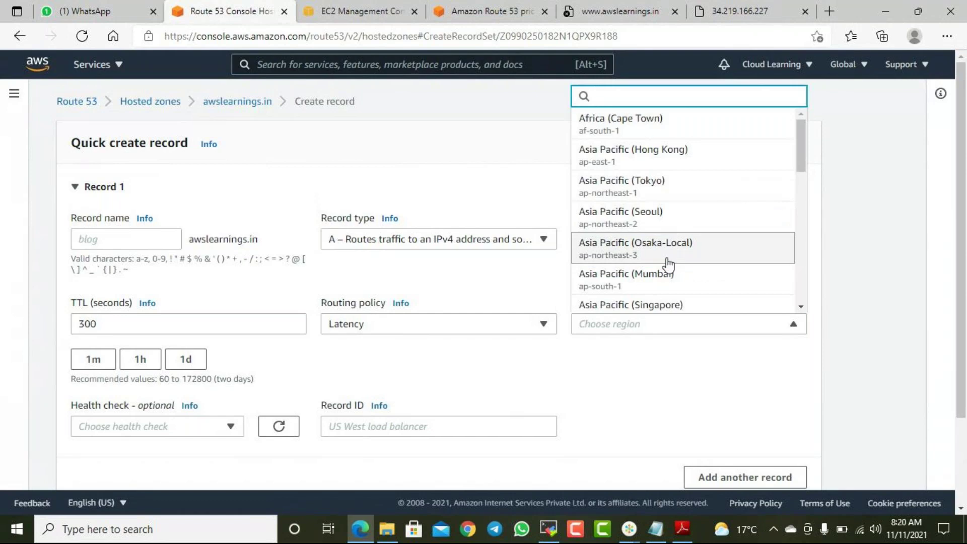
{"action": "scroll", "coordinate": [670, 252], "scroll_direction": "down", "scroll_amount": 1}
{"action": "left_click", "coordinate": [626, 247]}
{"action": "scroll", "coordinate": [796, 302], "scroll_direction": "down", "scroll_amount": 2}
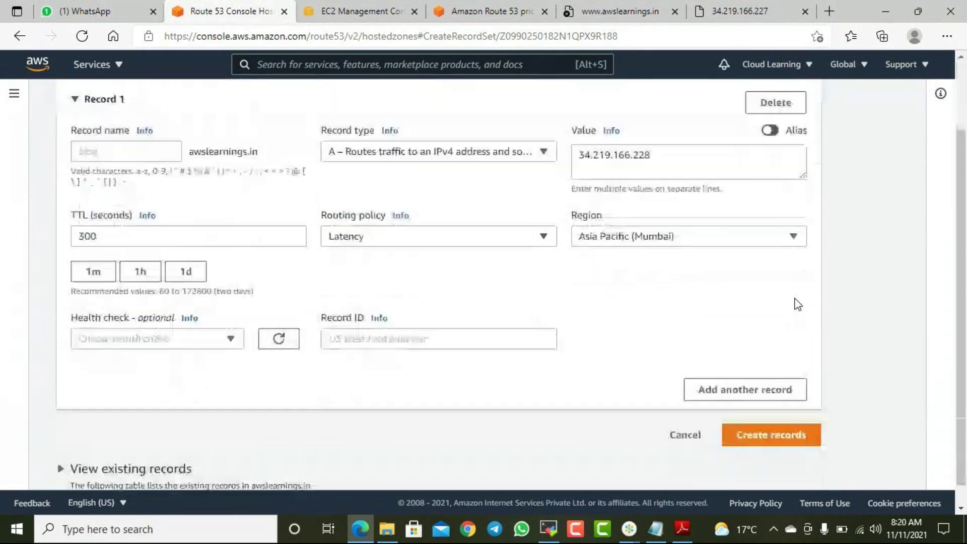
{"action": "left_click", "coordinate": [781, 418]}
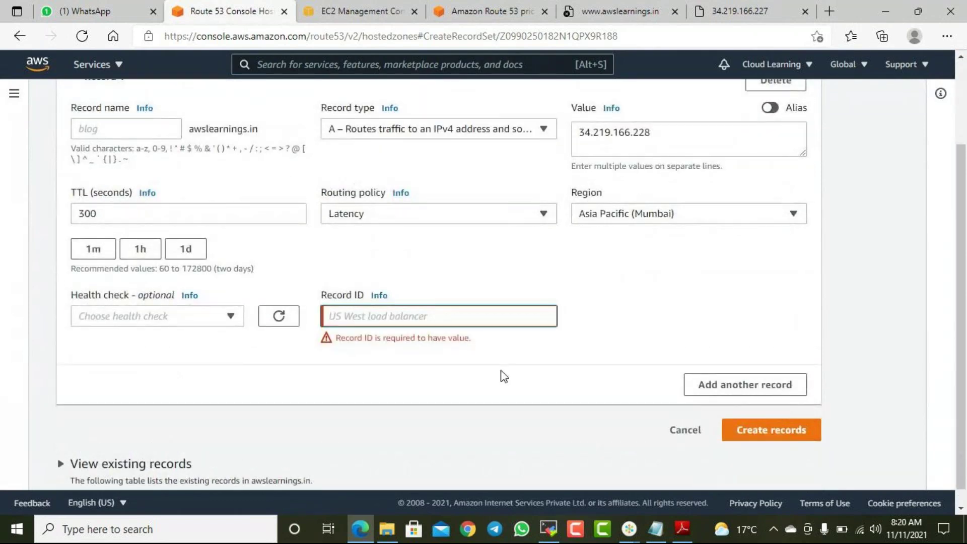
{"action": "type", "text": "2"}
{"action": "left_click", "coordinate": [759, 417]}
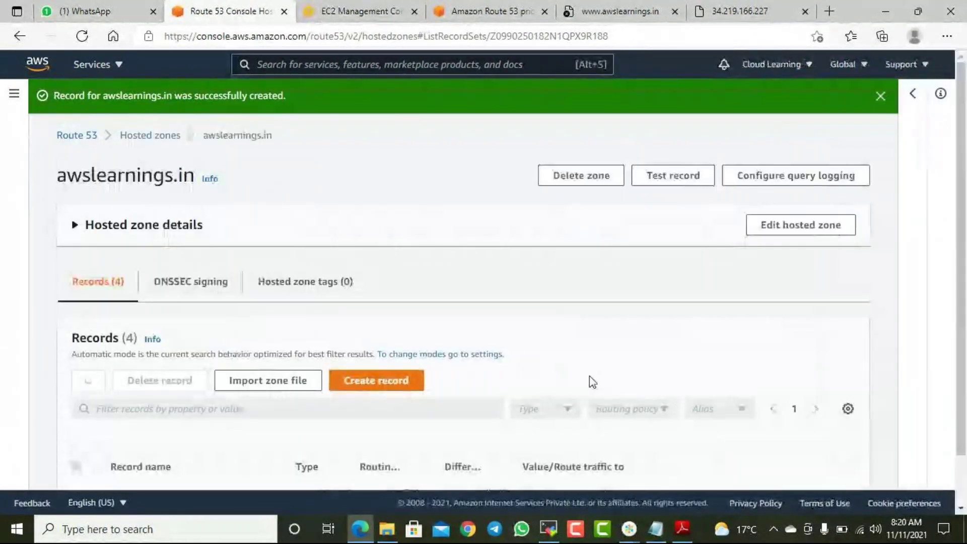
- Widen the Differentiator column to reveal Tokyo and Mumbai, then tick both latency records
{"action": "scroll", "coordinate": [654, 392], "scroll_direction": "down", "scroll_amount": 3}
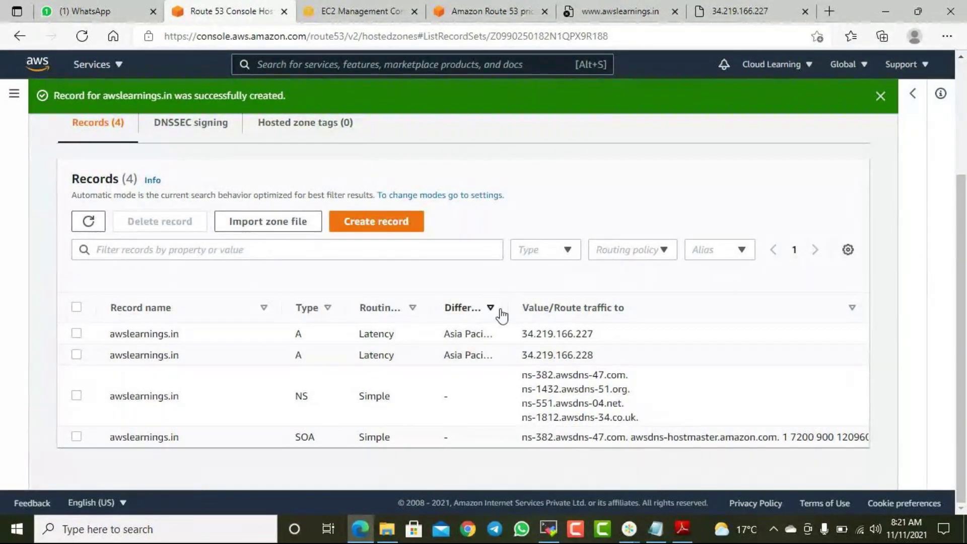
{"action": "left_click_drag", "start_coordinate": [510, 305], "coordinate": [574, 313]}
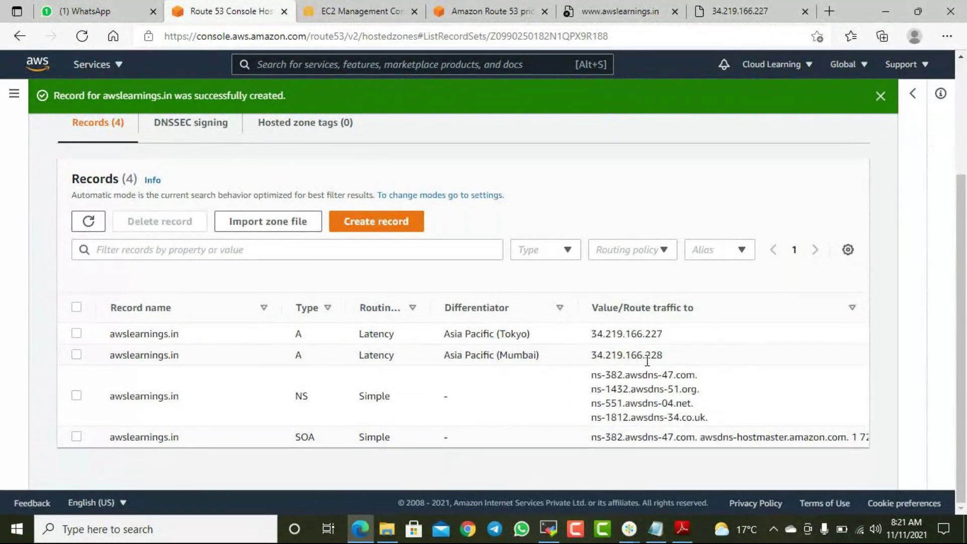
{"action": "scroll", "coordinate": [647, 361], "scroll_direction": "up", "scroll_amount": 3}
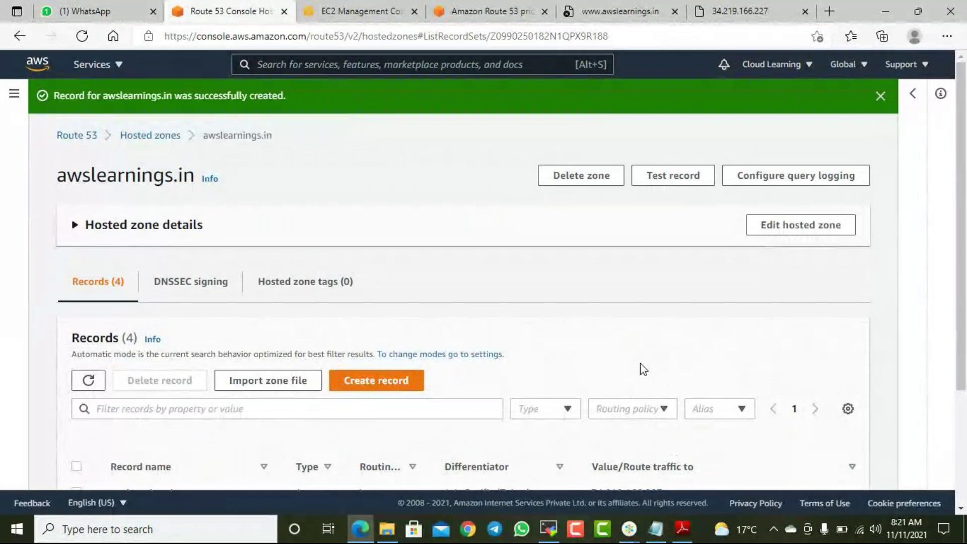
{"action": "scroll", "coordinate": [640, 362], "scroll_direction": "down", "scroll_amount": 3}
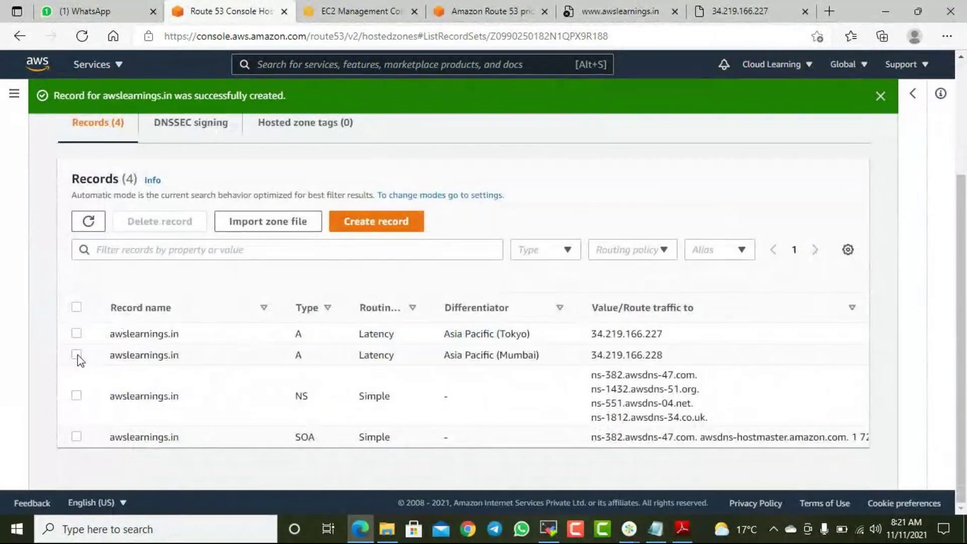
{"action": "left_click", "coordinate": [76, 355]}
{"action": "left_click", "coordinate": [76, 333]}
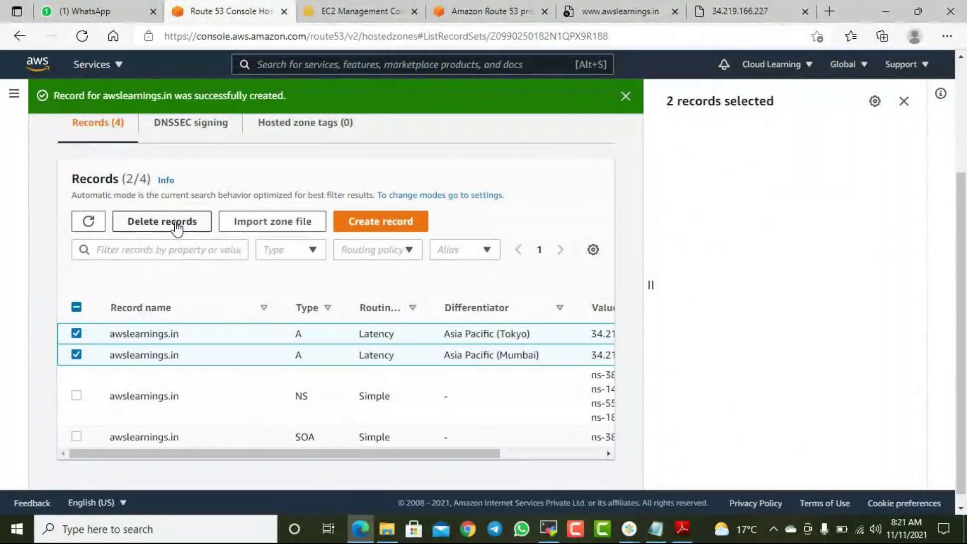
- Switch to the 'AWS Solution Architect Associate Course - Topics details.pdf' and scroll to the page 2 Route53 topics
{"action": "left_click", "coordinate": [683, 528]}
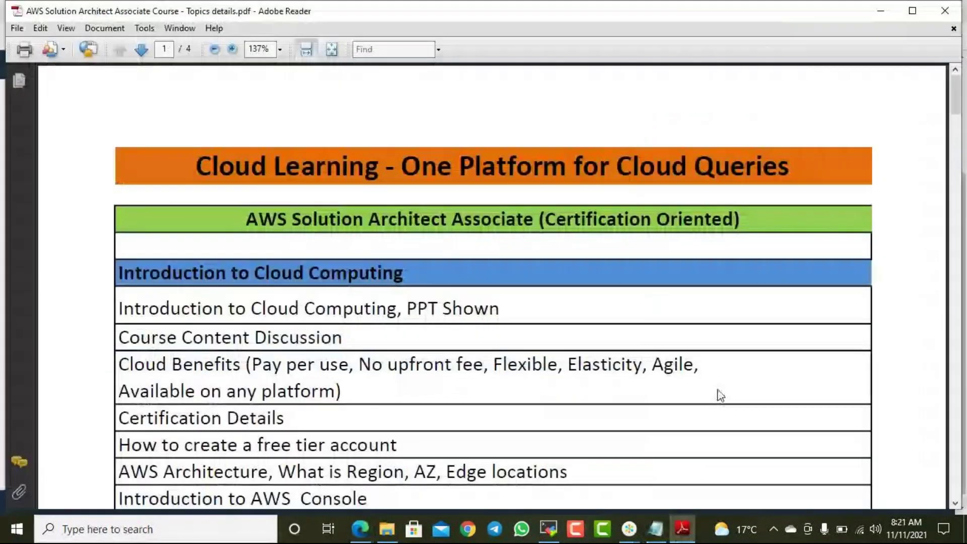
{"action": "scroll", "coordinate": [587, 383], "scroll_direction": "down", "scroll_amount": 2}
{"action": "scroll", "coordinate": [587, 383], "scroll_direction": "down", "scroll_amount": 15}
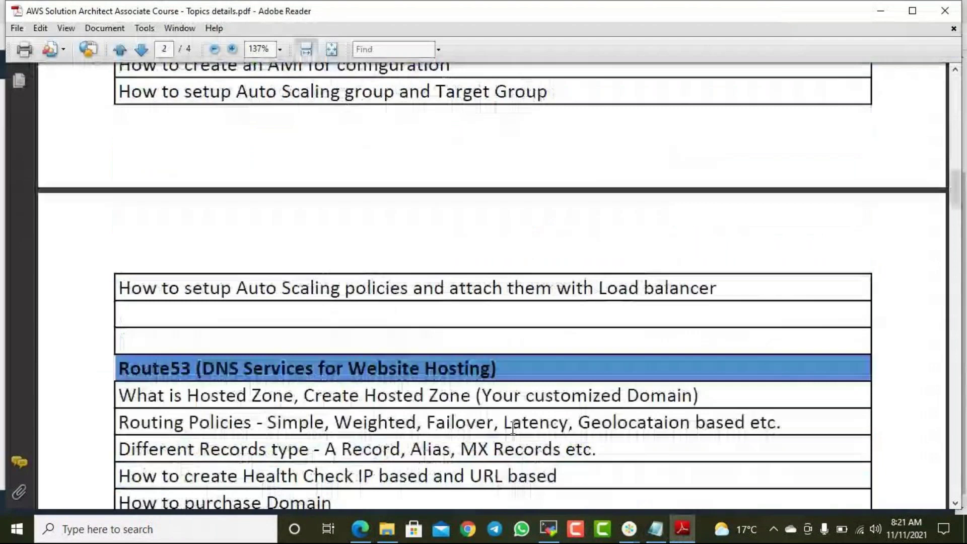
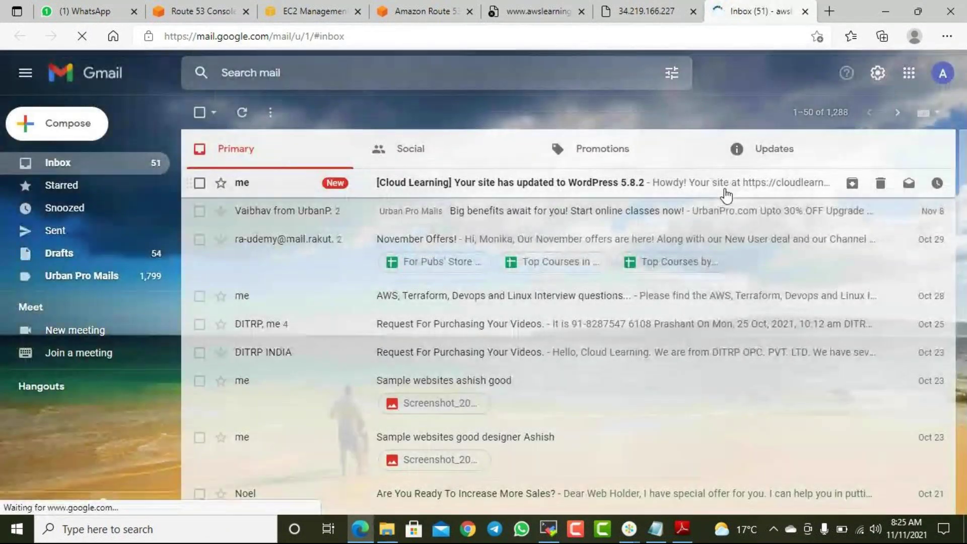
- Confirm the WebsiteFail SNS subscription from the AWS Notification email in Gmail's Updates tab
{"action": "left_click", "coordinate": [801, 160]}
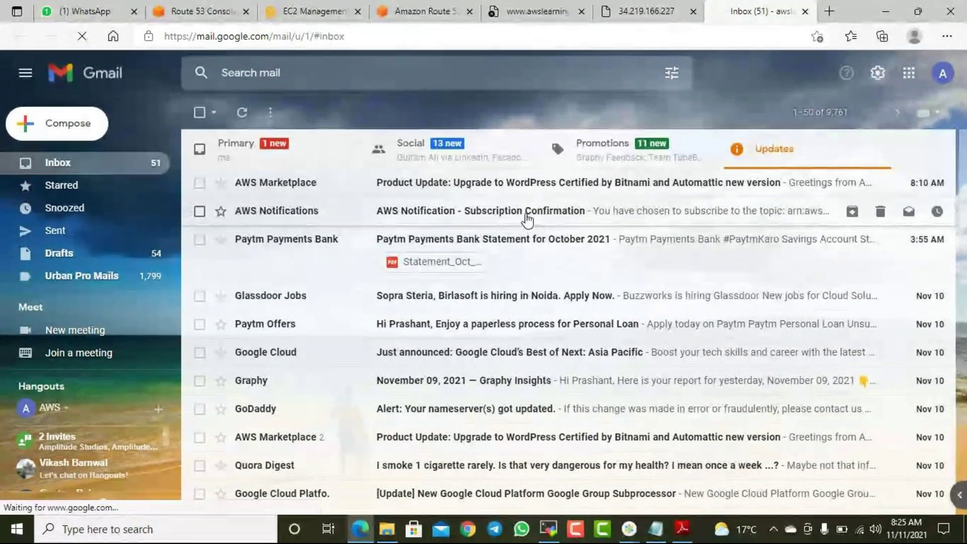
{"action": "left_click", "coordinate": [526, 213]}
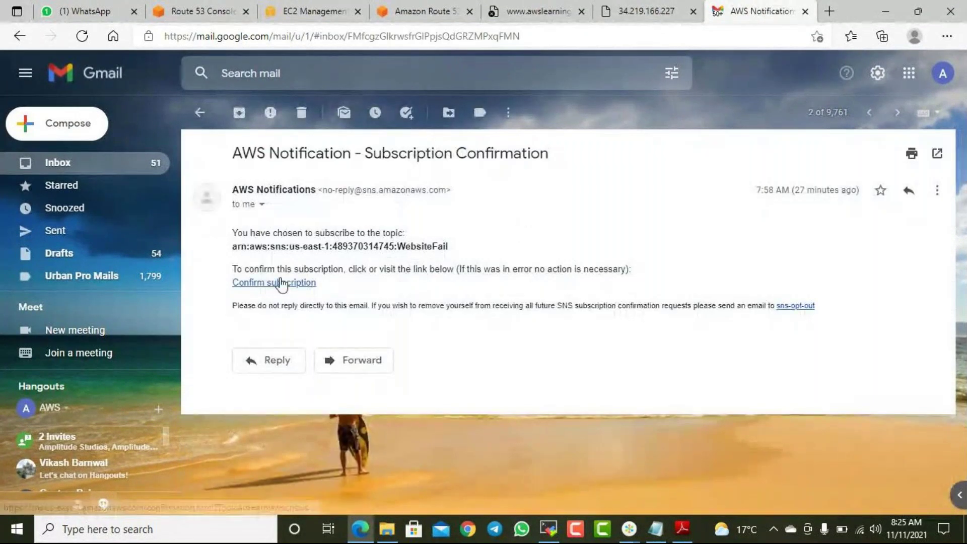
{"action": "triple_click", "coordinate": [419, 246]}
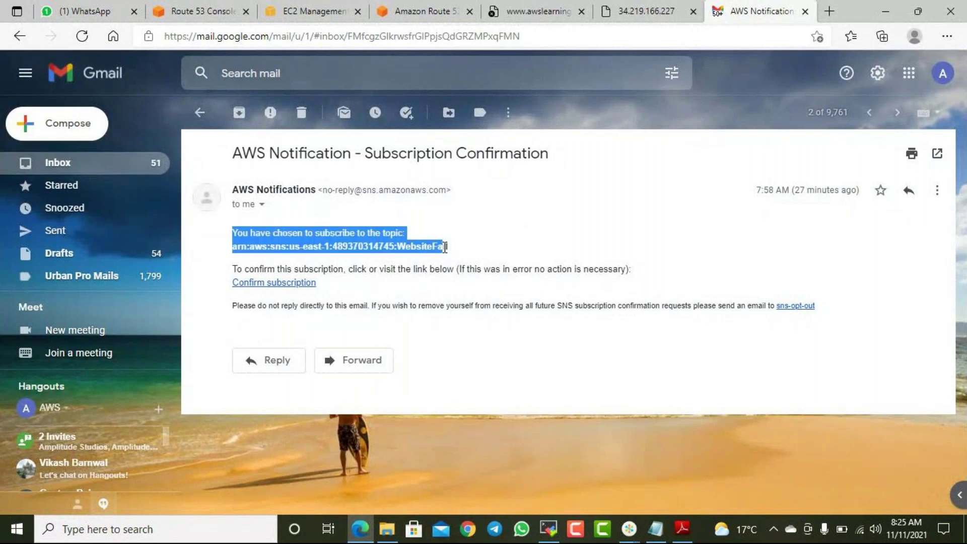
{"action": "left_click", "coordinate": [417, 267]}
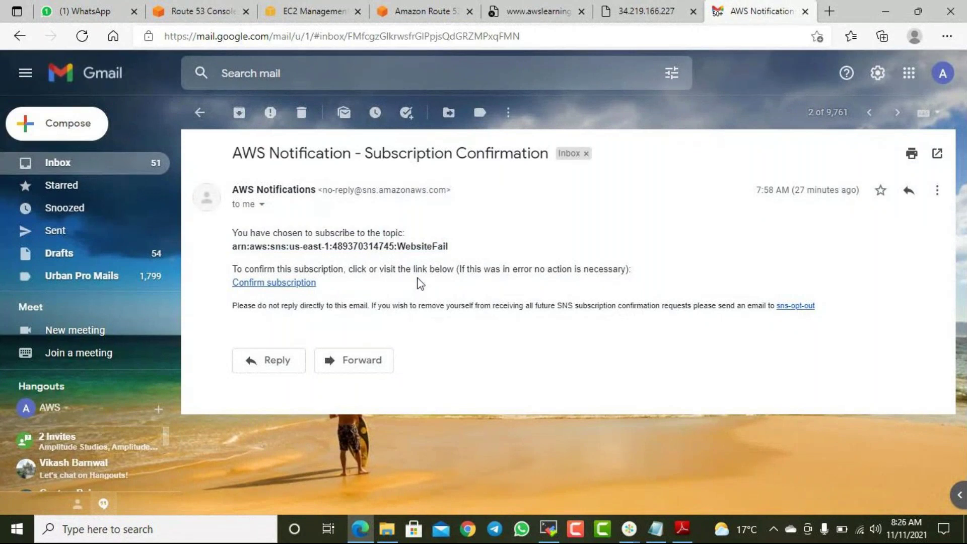
{"action": "left_click", "coordinate": [283, 283]}
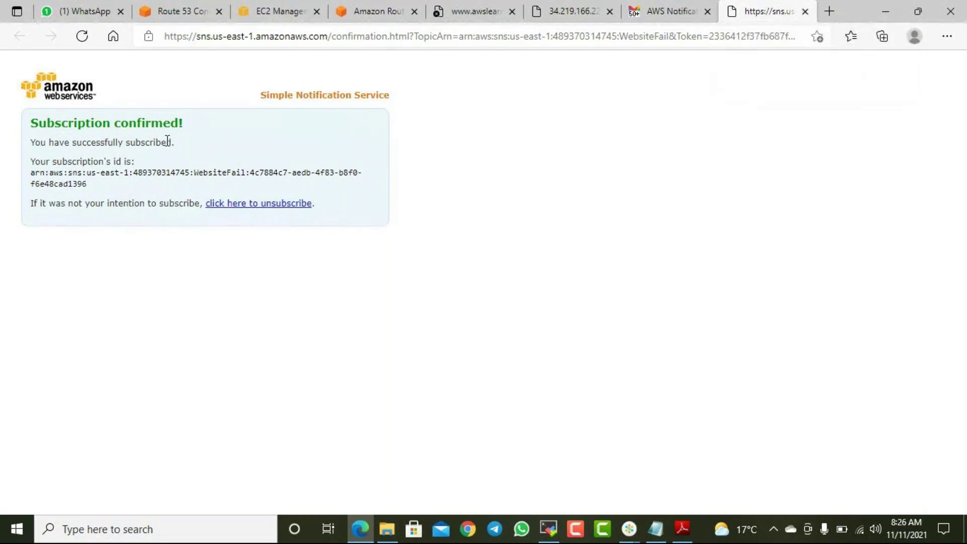
- Close the subscription-confirmed page and go back to the Amazon Route 53 pricing page
{"action": "left_click", "coordinate": [805, 11]}
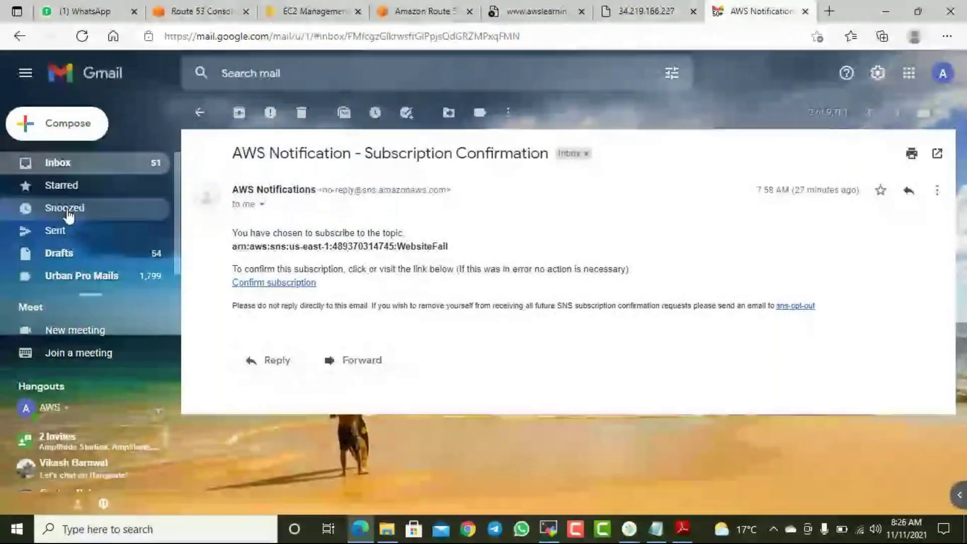
{"action": "left_click", "coordinate": [54, 165]}
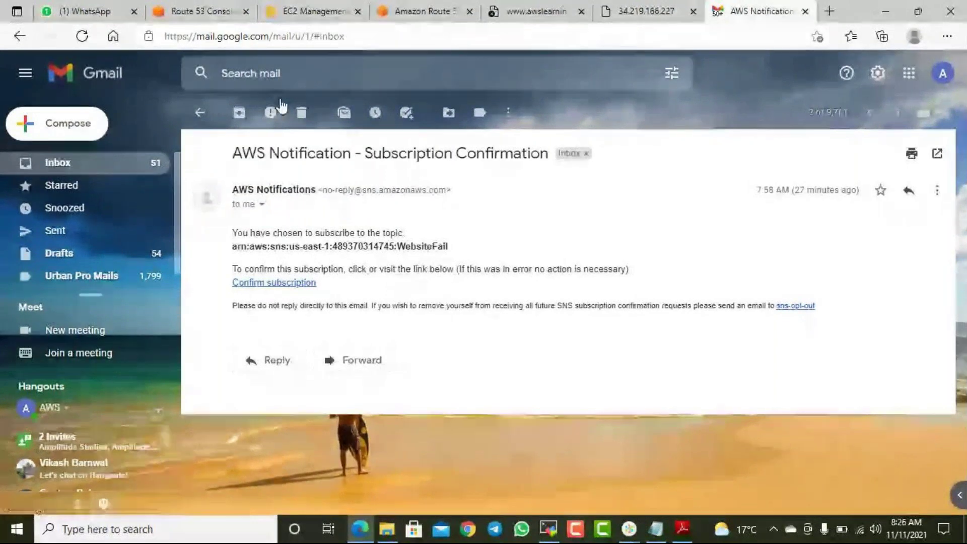
{"action": "left_click", "coordinate": [422, 11]}
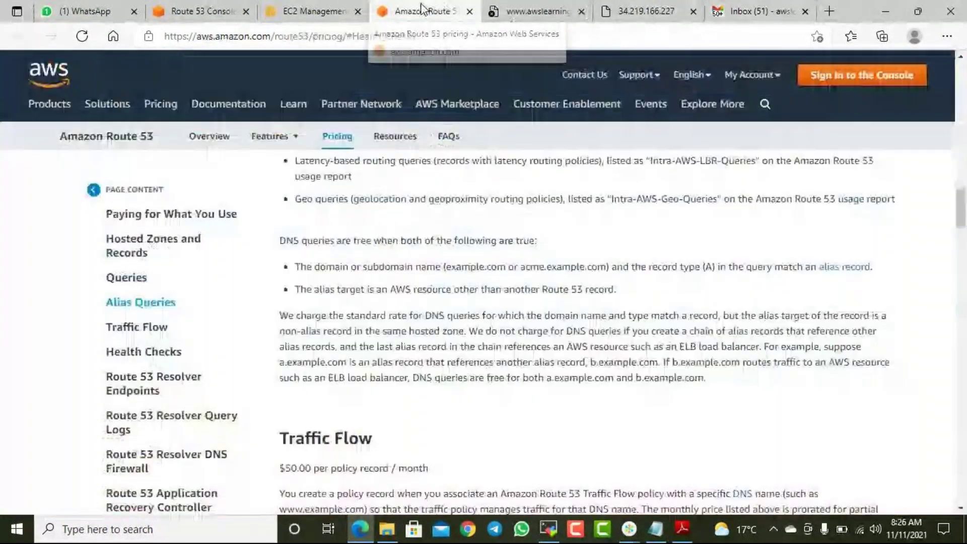
- Preview a new record with Failover routing, then return to the awslearnings.in records list unsaved
{"action": "left_click", "coordinate": [224, 11]}
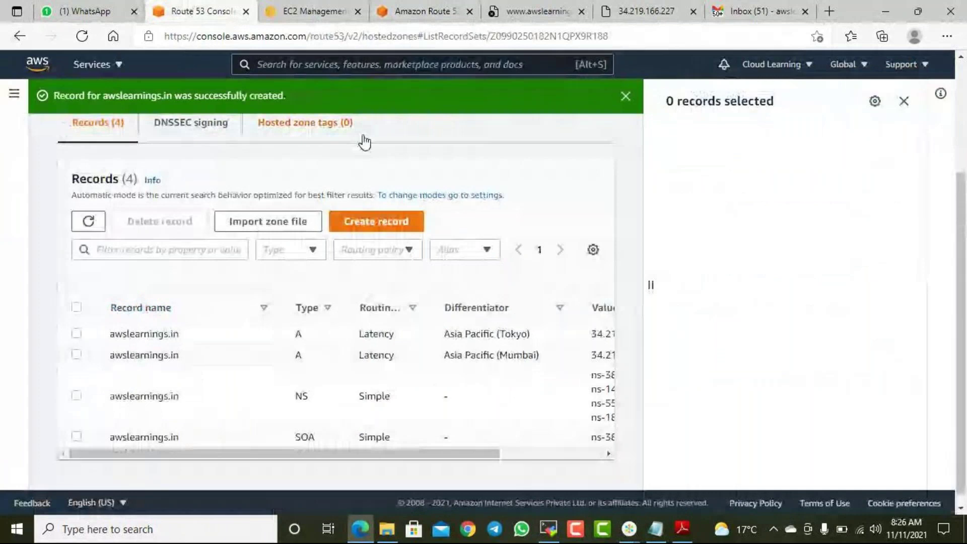
{"action": "scroll", "coordinate": [542, 302], "scroll_direction": "up", "scroll_amount": 3}
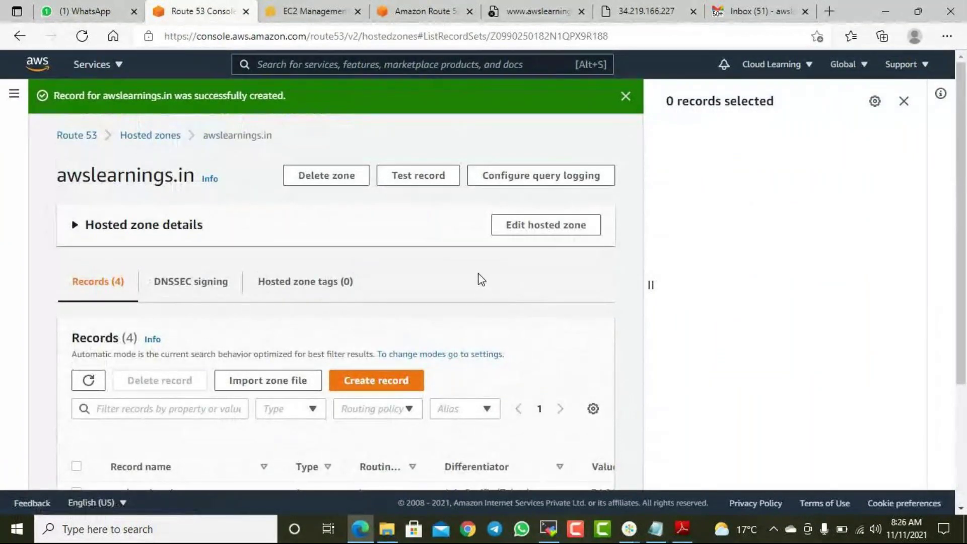
{"action": "scroll", "coordinate": [481, 279], "scroll_direction": "down", "scroll_amount": 3}
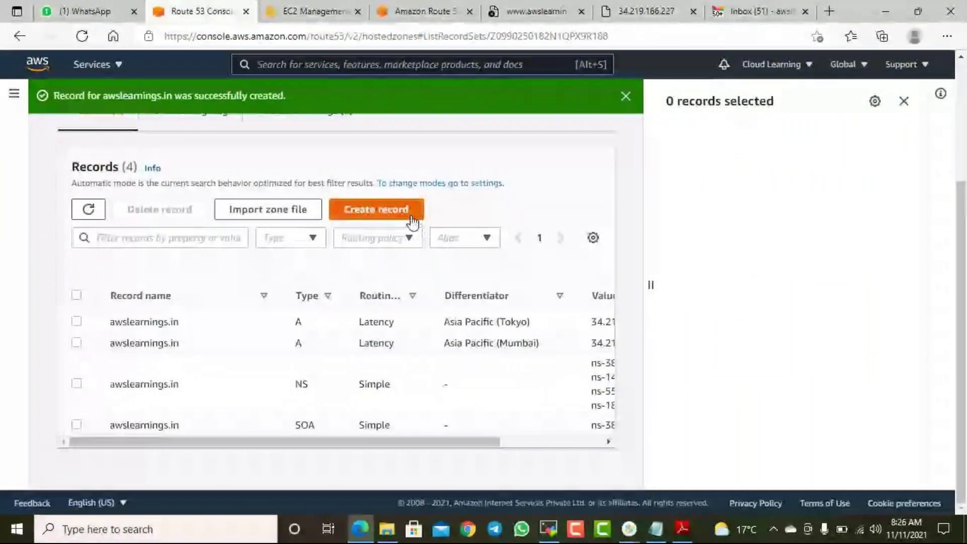
{"action": "scroll", "coordinate": [639, 238], "scroll_direction": "up", "scroll_amount": 3}
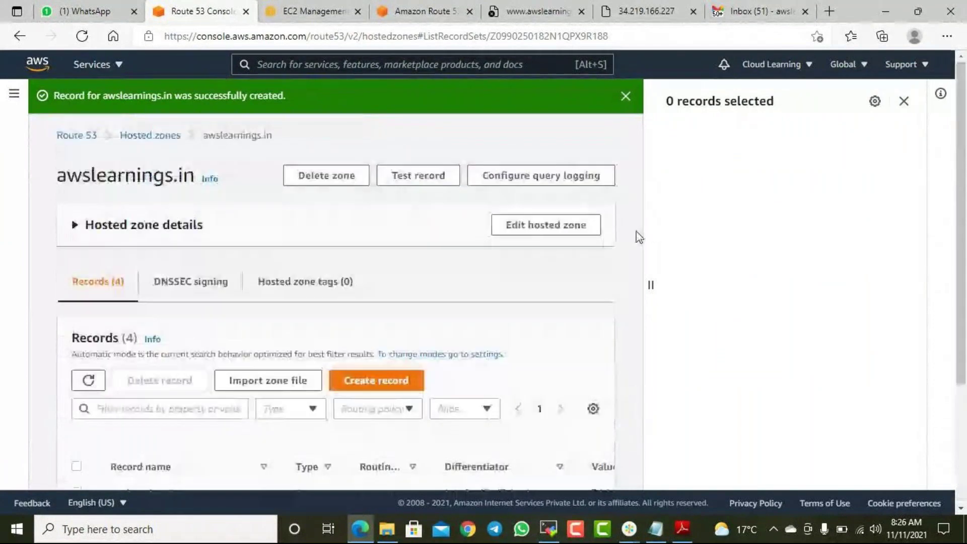
{"action": "left_click", "coordinate": [392, 387]}
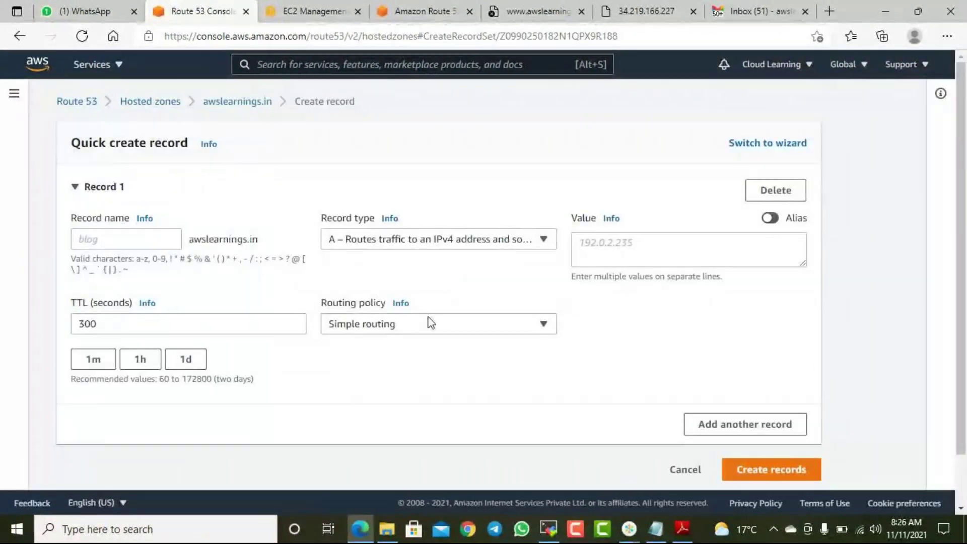
{"action": "left_click", "coordinate": [425, 333]}
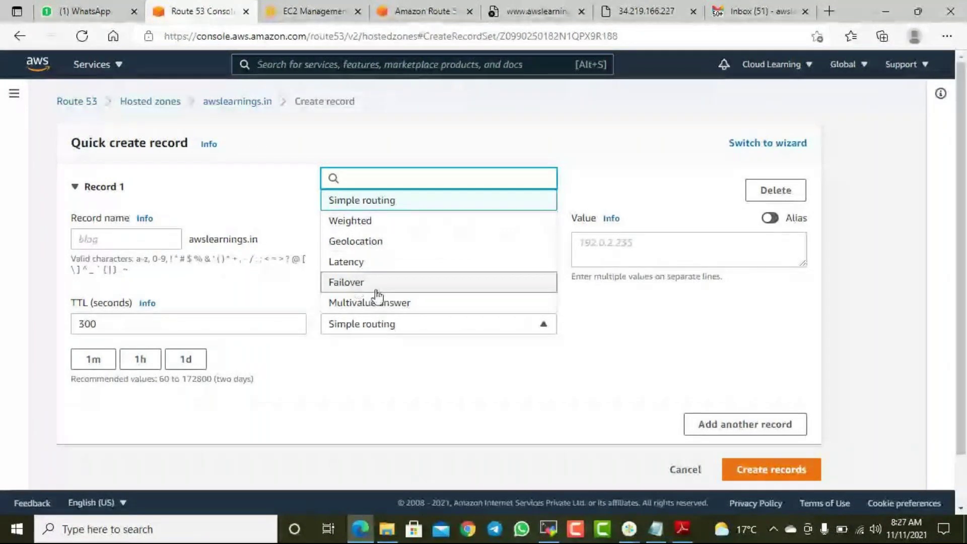
{"action": "left_click", "coordinate": [376, 284]}
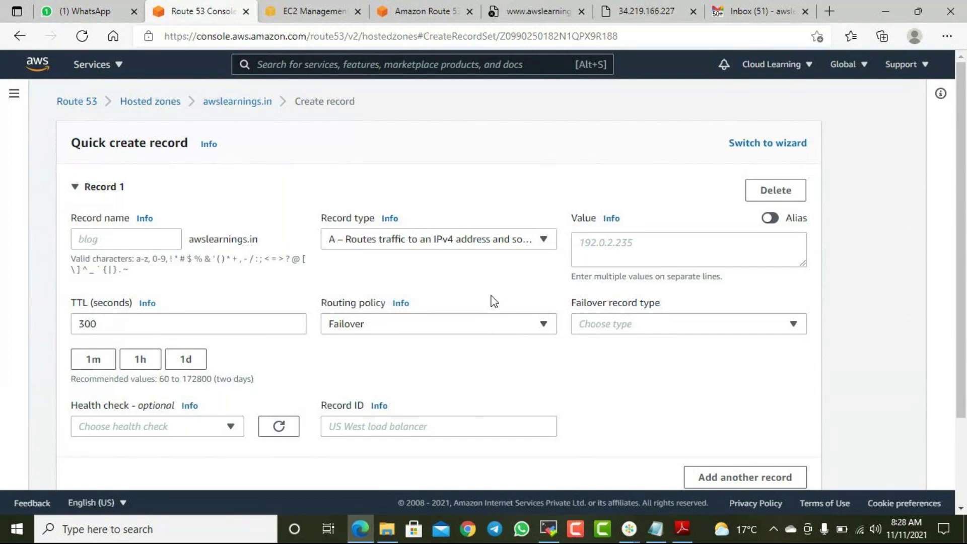
{"action": "left_click", "coordinate": [244, 107]}
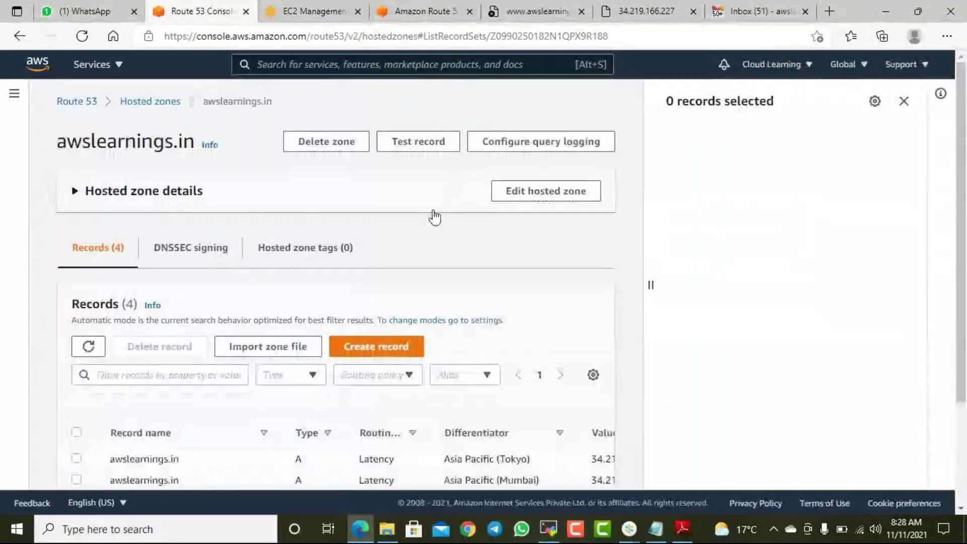
- Close the Route 53 pricing and 34.219.166.227 site tabs, leaving EC2 and Route 53 open
{"action": "scroll", "coordinate": [438, 224], "scroll_direction": "down", "scroll_amount": 3}
{"action": "scroll", "coordinate": [436, 251], "scroll_direction": "up", "scroll_amount": 3}
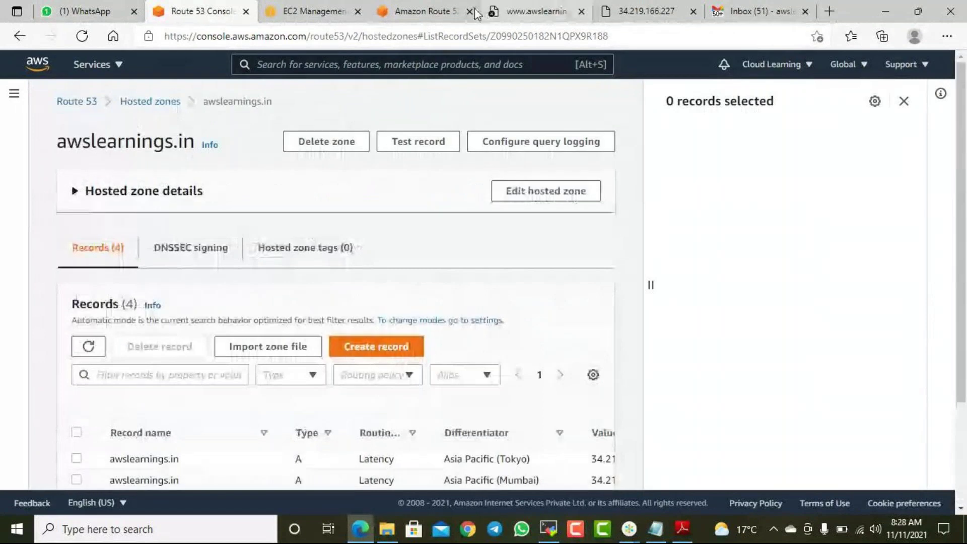
{"action": "left_click", "coordinate": [428, 11]}
{"action": "left_click", "coordinate": [469, 12]}
{"action": "left_click", "coordinate": [469, 11]}
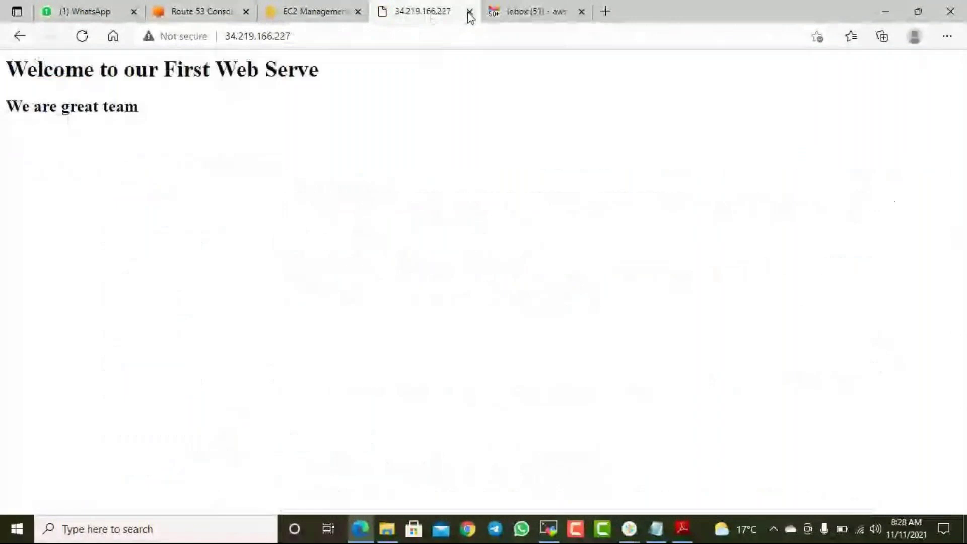
{"action": "left_click", "coordinate": [469, 11]}
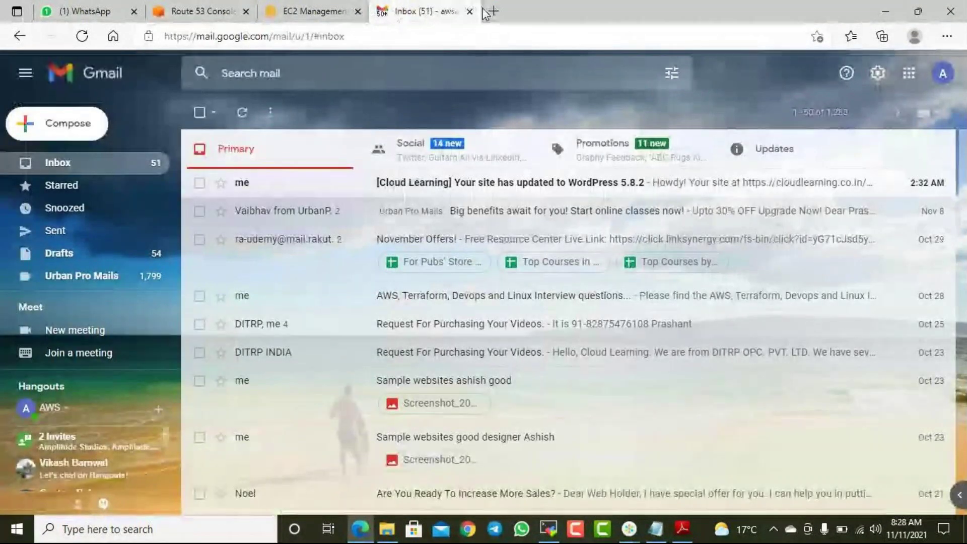
{"action": "left_click", "coordinate": [329, 9]}
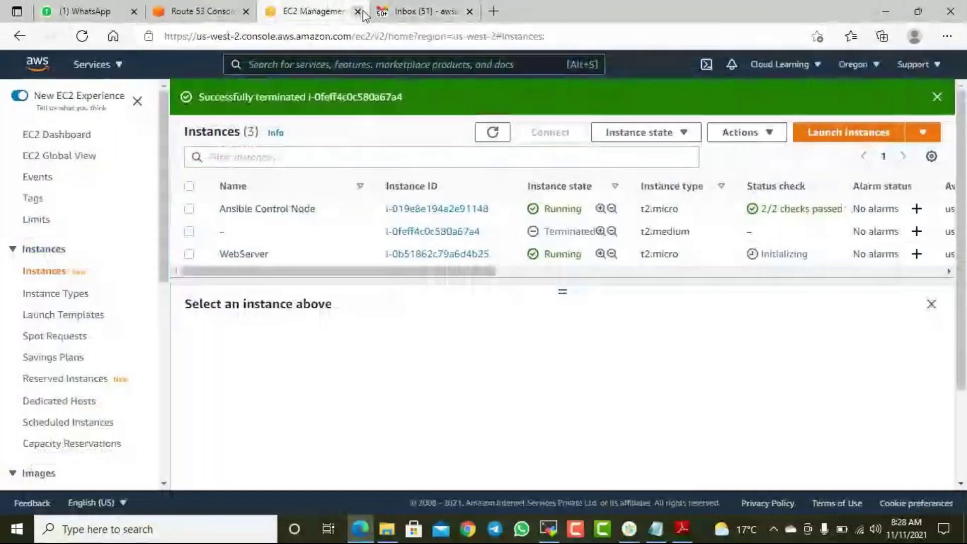
{"action": "left_click", "coordinate": [222, 8]}
{"action": "scroll", "coordinate": [572, 325], "scroll_direction": "up", "scroll_amount": 5}
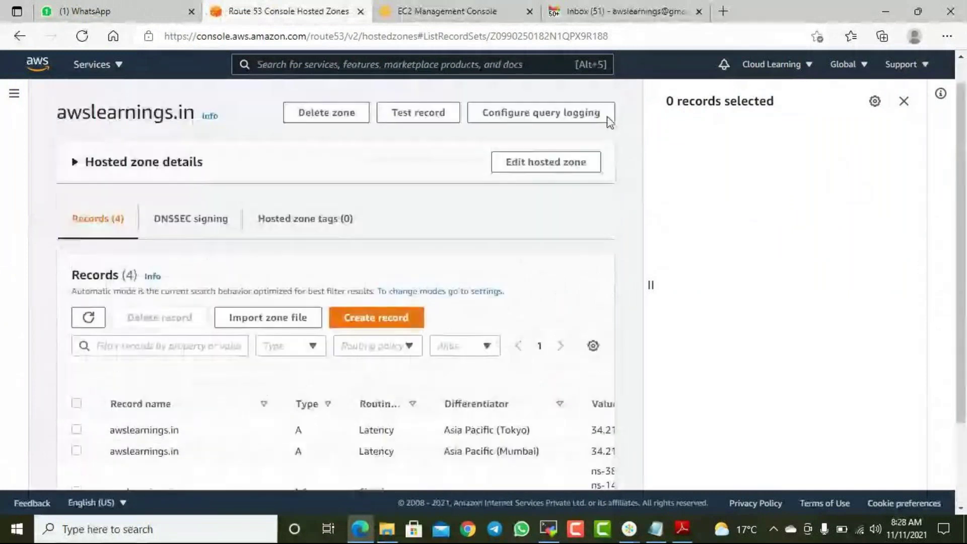
- Load awslearnings.in in a new tab, correcting the misspelled address, and confirm the welcome page
{"action": "left_click", "coordinate": [723, 11]}
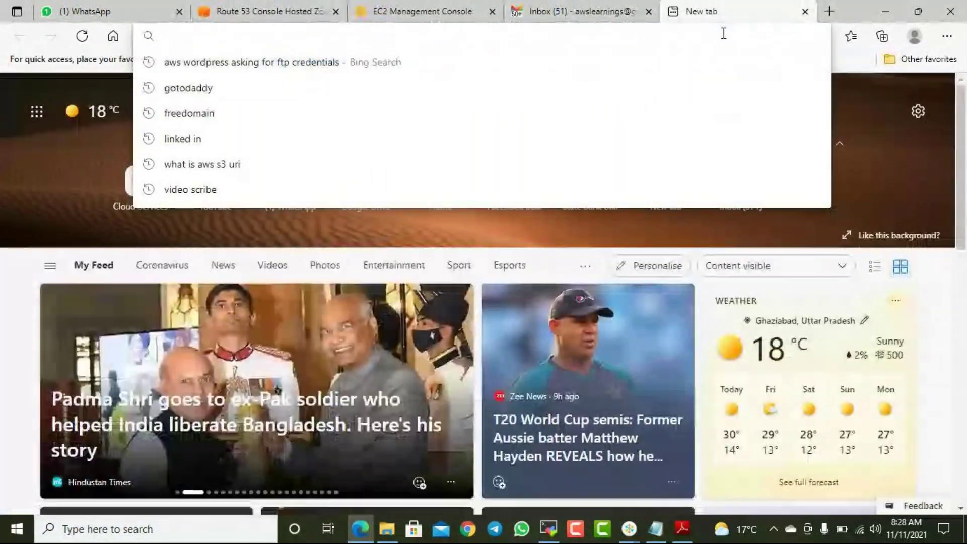
{"action": "type", "text": "awslearnigns."}
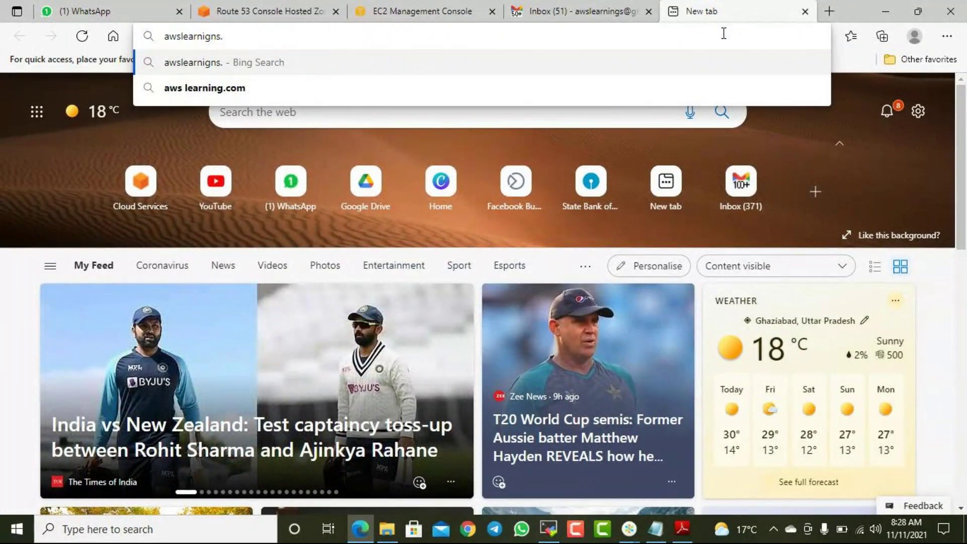
{"action": "type", "text": "in"}
{"action": "key", "text": "Return"}
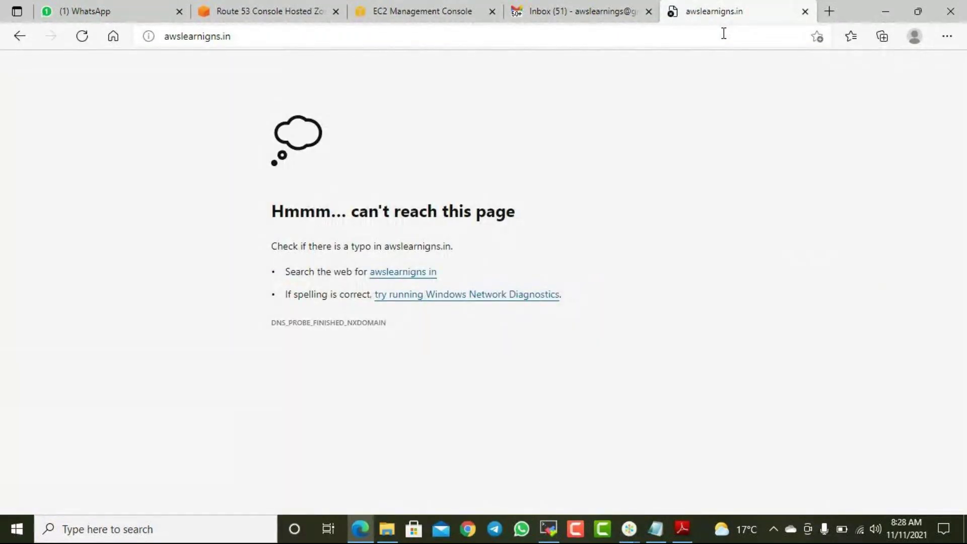
{"action": "left_click", "coordinate": [287, 44]}
{"action": "type", "text": "a"}
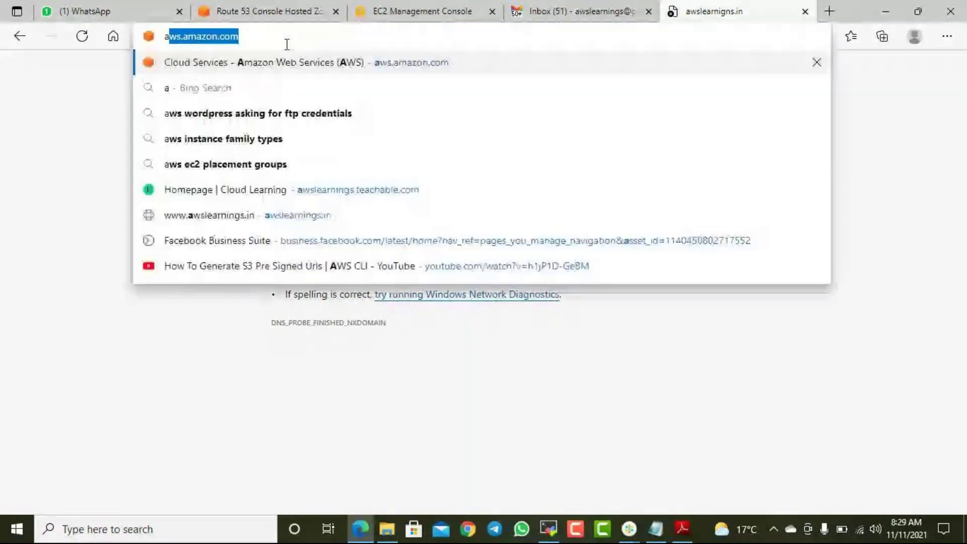
{"action": "type", "text": "wslearnings.in"}
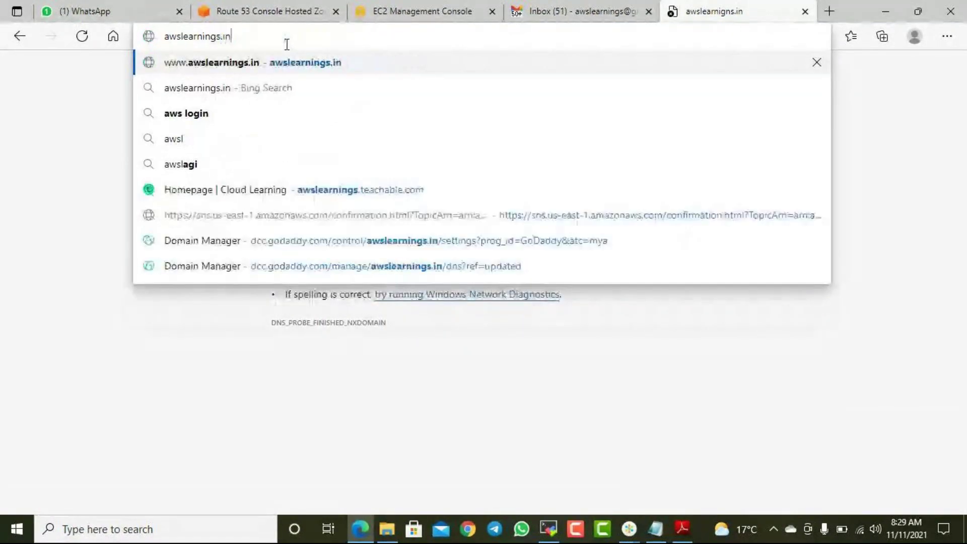
{"action": "key", "text": "Return"}
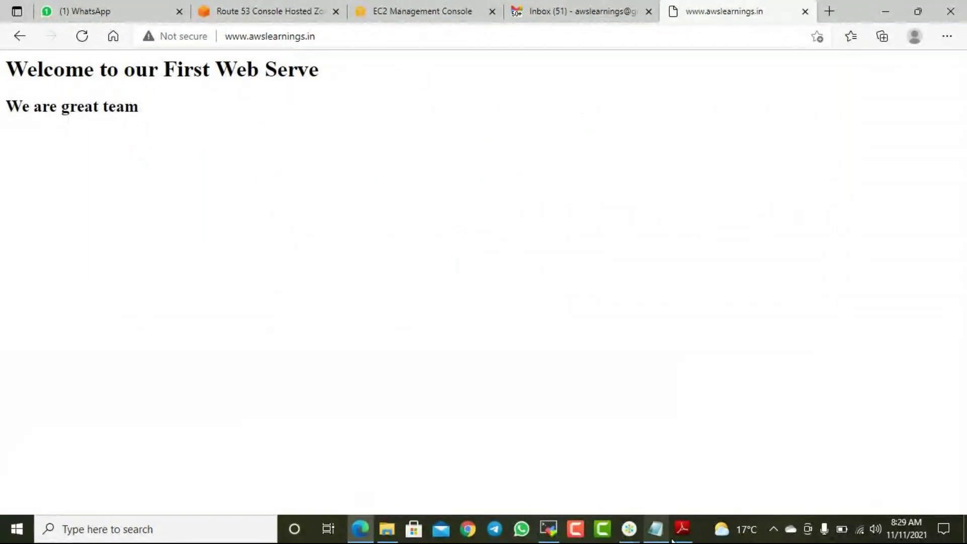
{"action": "left_click", "coordinate": [281, 15]}
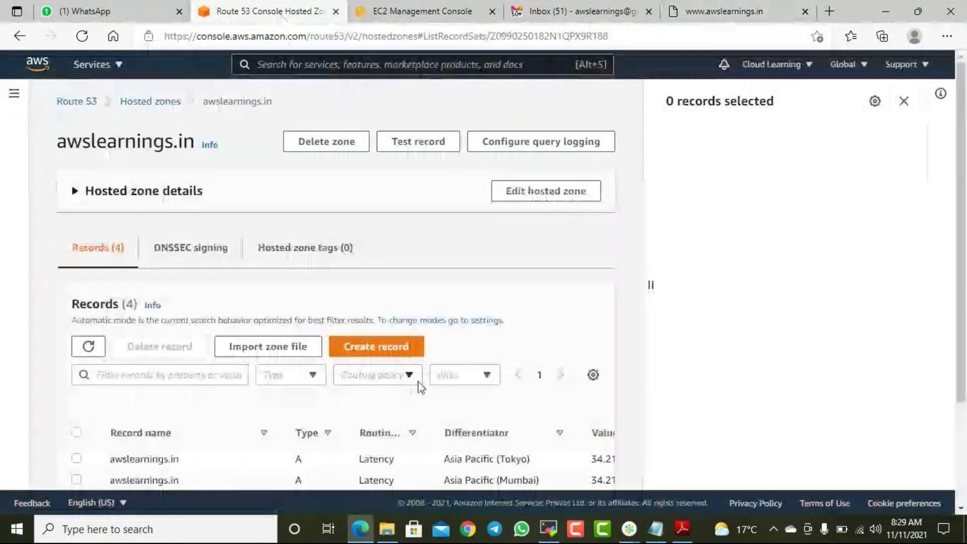
{"action": "scroll", "coordinate": [419, 384], "scroll_direction": "down", "scroll_amount": 3}
{"action": "left_click_drag", "start_coordinate": [449, 441], "coordinate": [412, 441]}
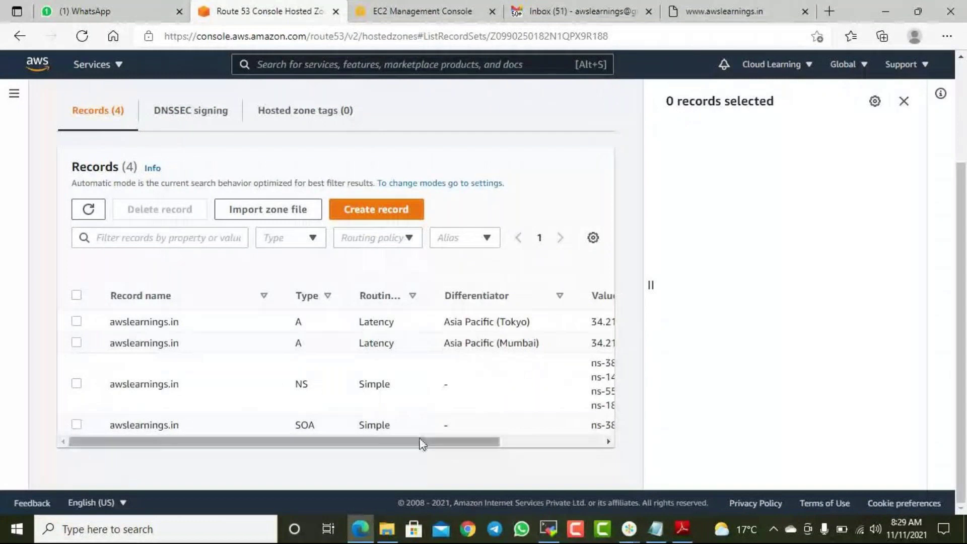
{"action": "left_click_drag", "start_coordinate": [432, 441], "coordinate": [539, 445]}
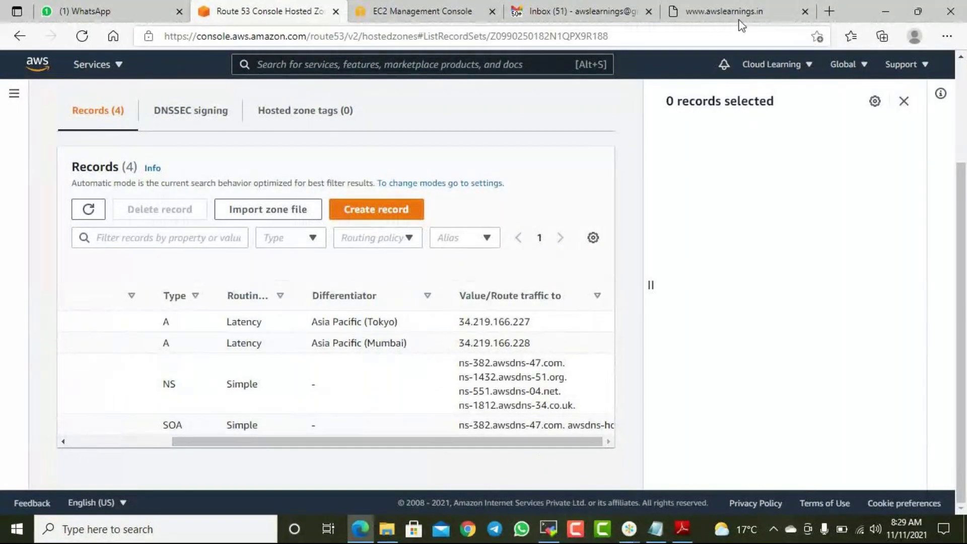
{"action": "left_click", "coordinate": [725, 11]}
{"action": "left_click", "coordinate": [290, 19]}
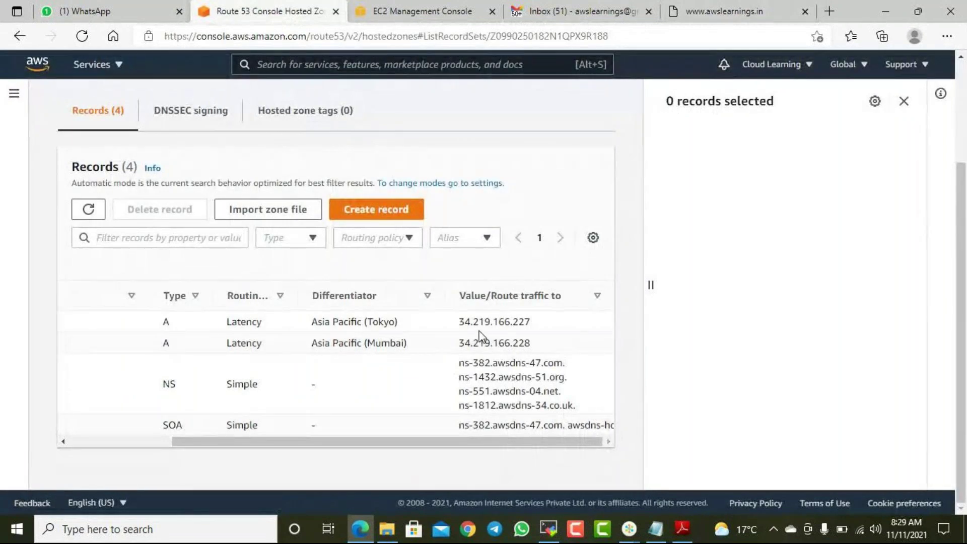
{"action": "left_click_drag", "start_coordinate": [448, 442], "coordinate": [343, 446]}
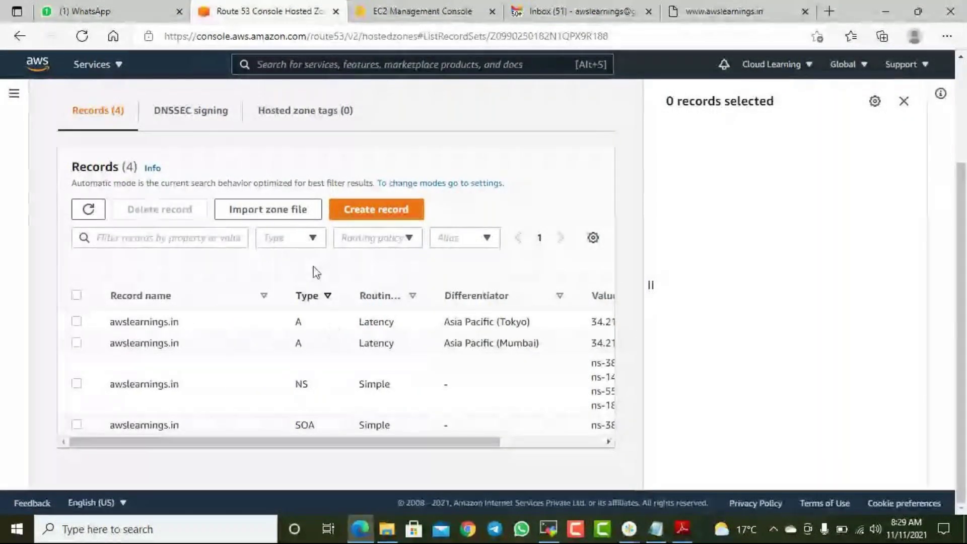
- Fill a new Failover A record with value 34.219.166.227 as Primary and submit it
{"action": "left_click", "coordinate": [387, 212]}
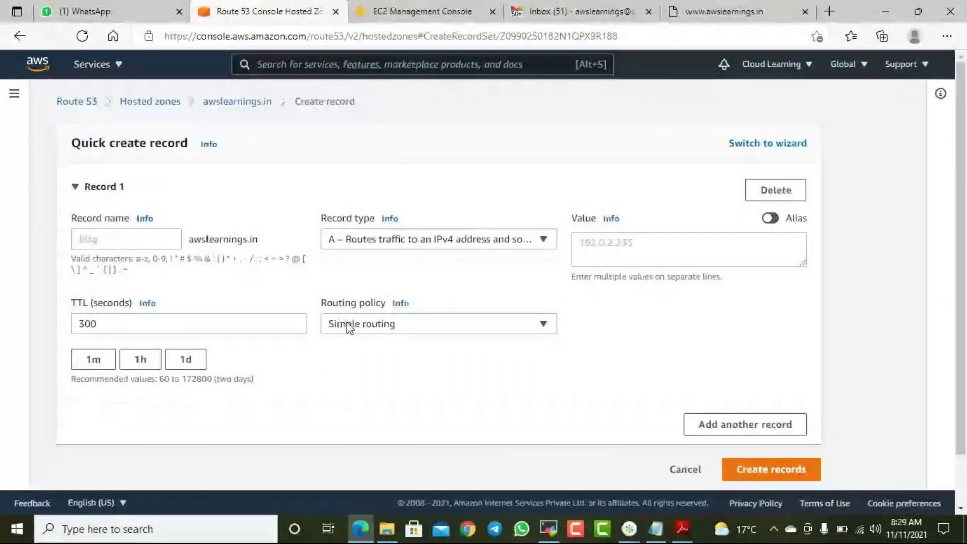
{"action": "left_click", "coordinate": [349, 328]}
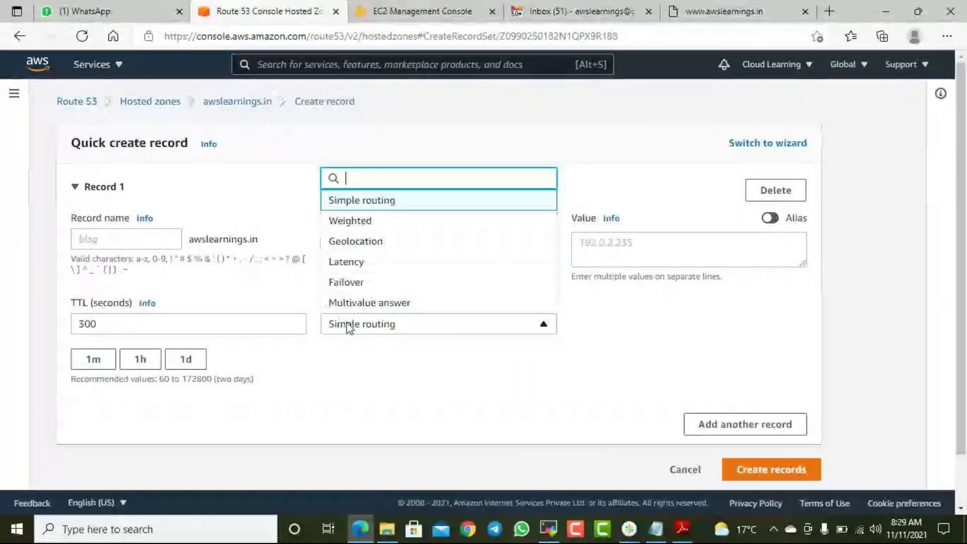
{"action": "left_click", "coordinate": [356, 280]}
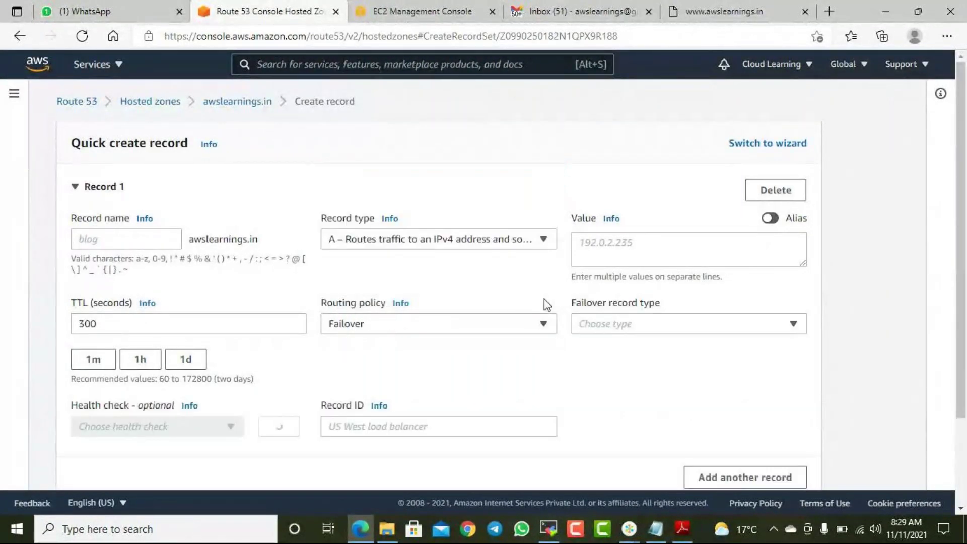
{"action": "left_click", "coordinate": [597, 241]}
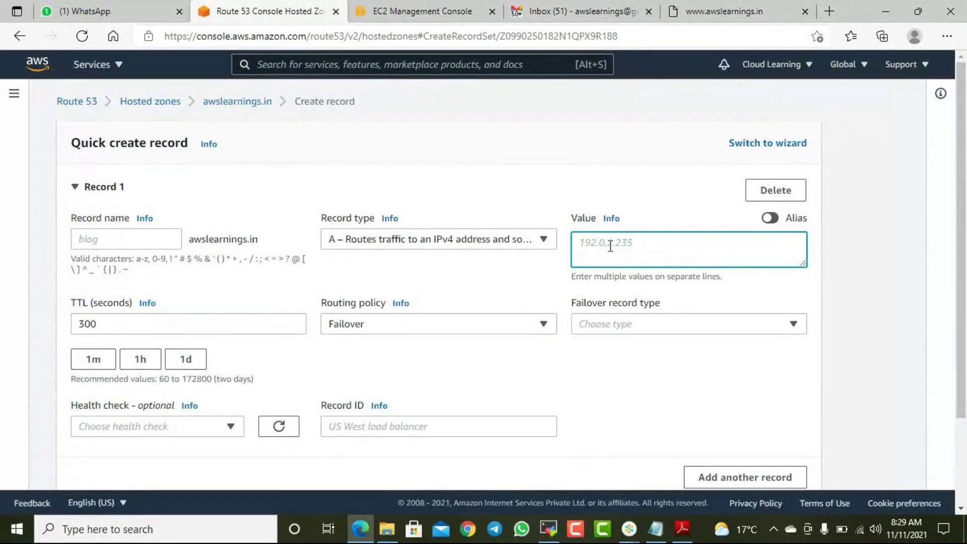
{"action": "type", "text": "34.219.166.227"}
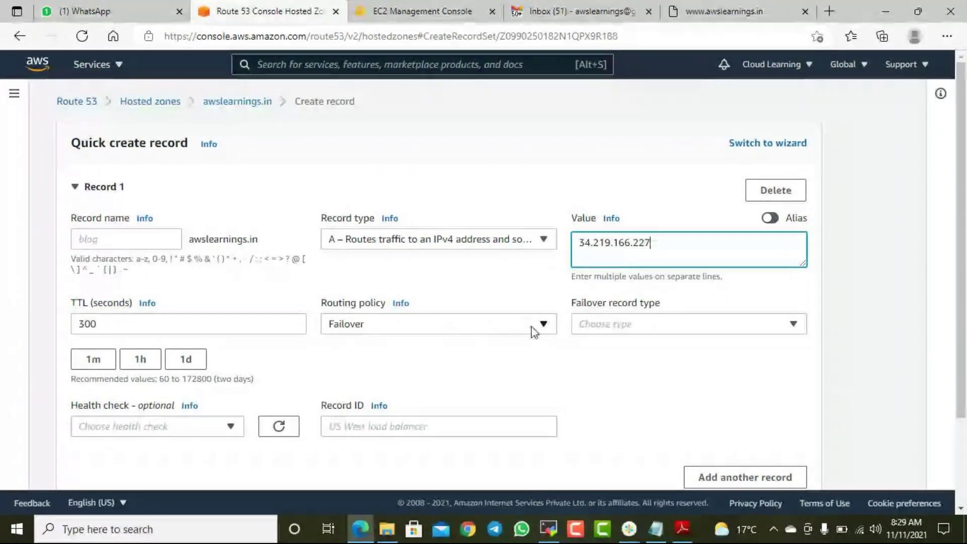
{"action": "left_click", "coordinate": [651, 321]}
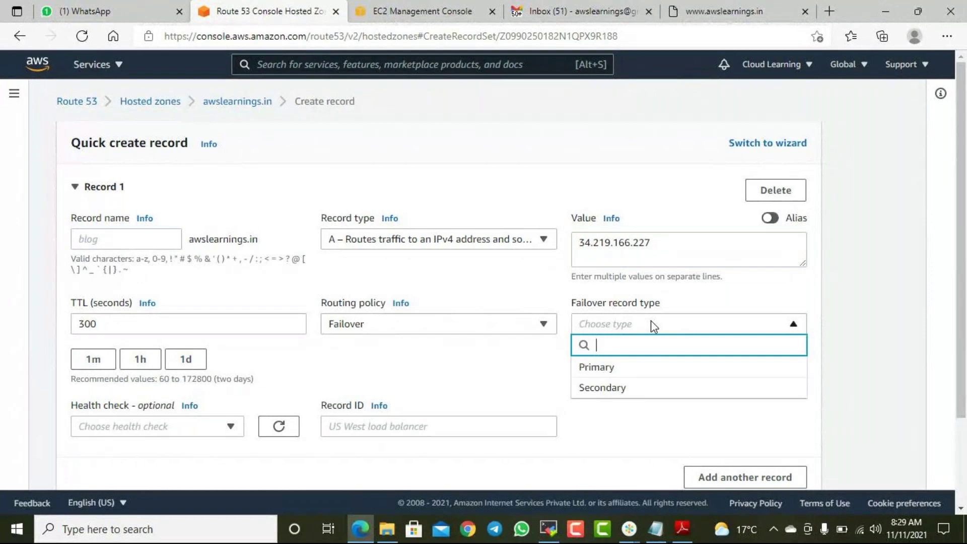
{"action": "left_click", "coordinate": [603, 366]}
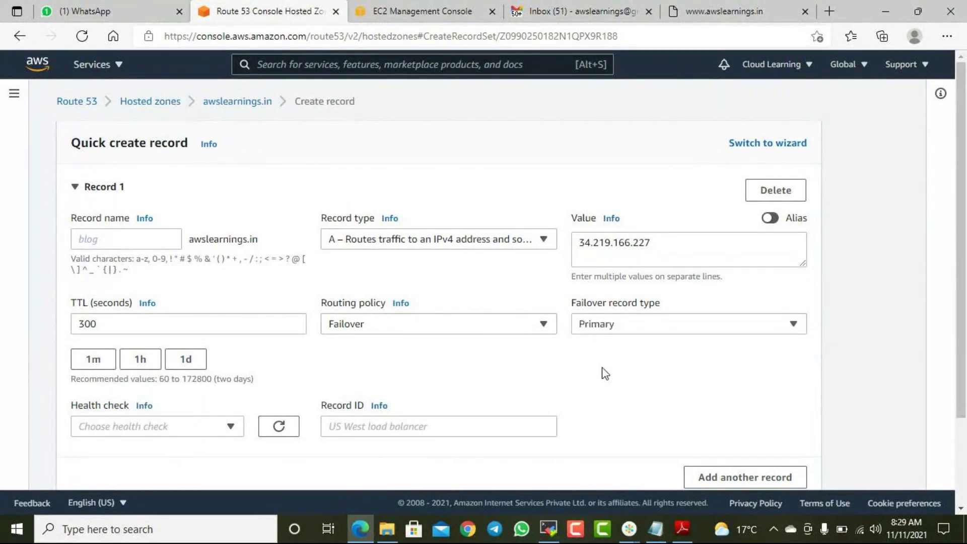
{"action": "left_click", "coordinate": [135, 427]}
{"action": "left_click", "coordinate": [326, 375]}
{"action": "scroll", "coordinate": [479, 371], "scroll_direction": "down", "scroll_amount": 2}
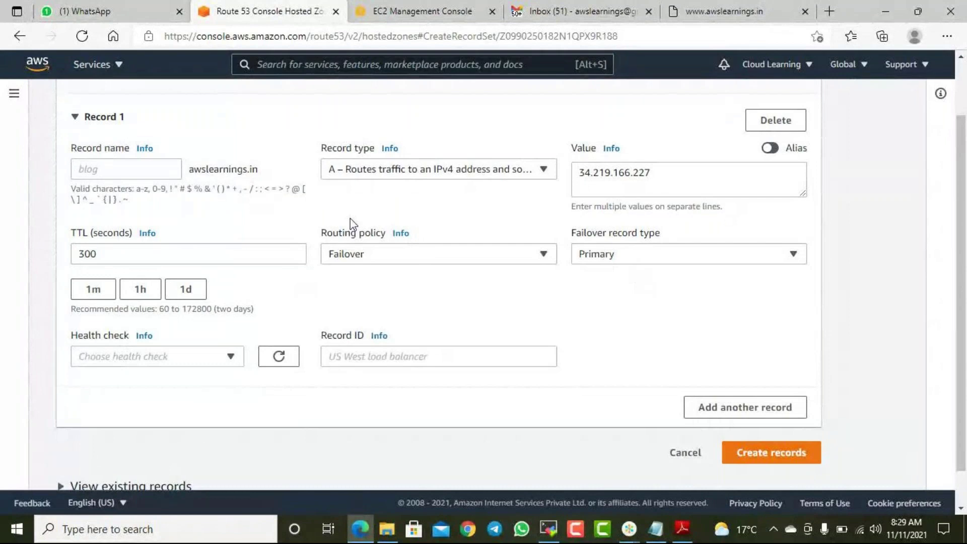
{"action": "left_click_drag", "start_coordinate": [194, 170], "coordinate": [252, 170]}
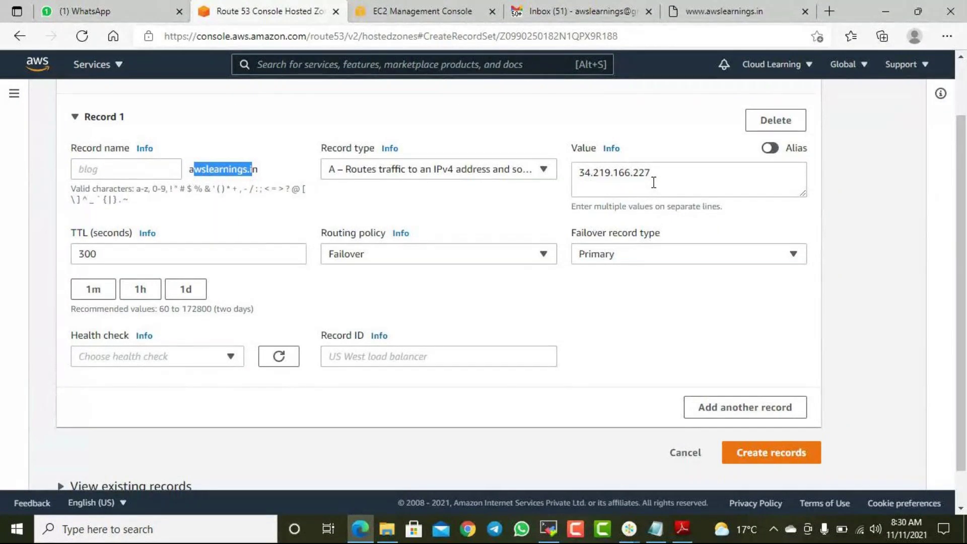
{"action": "left_click", "coordinate": [613, 256]}
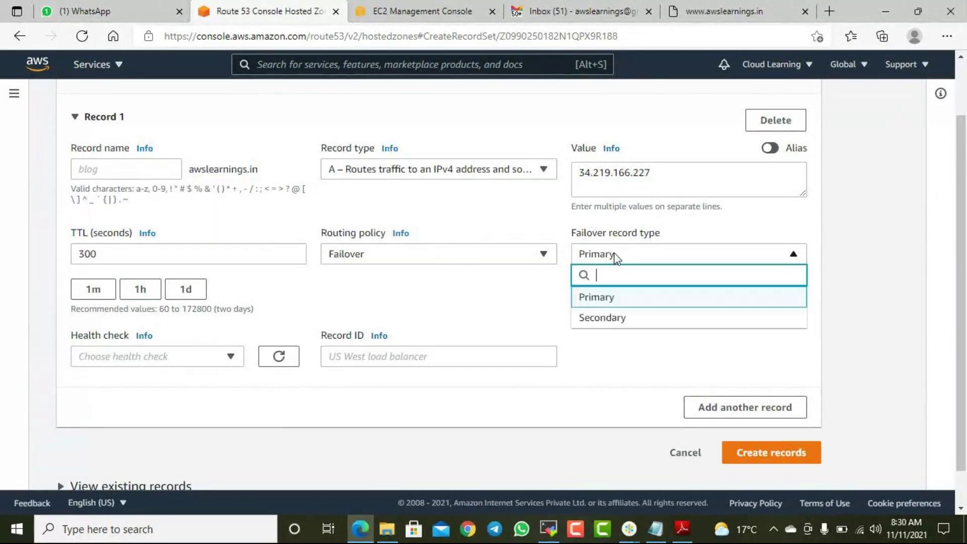
{"action": "left_click", "coordinate": [704, 231]}
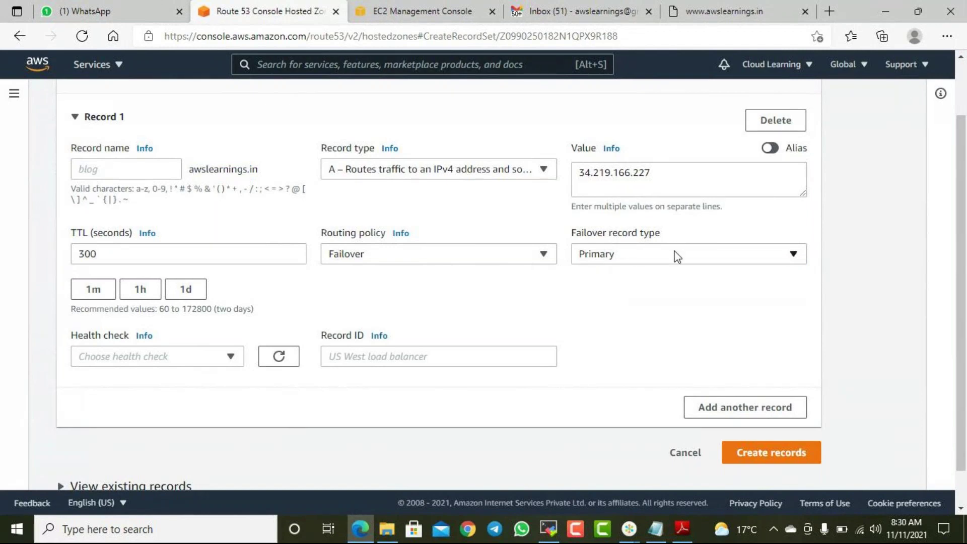
{"action": "left_click", "coordinate": [806, 456]}
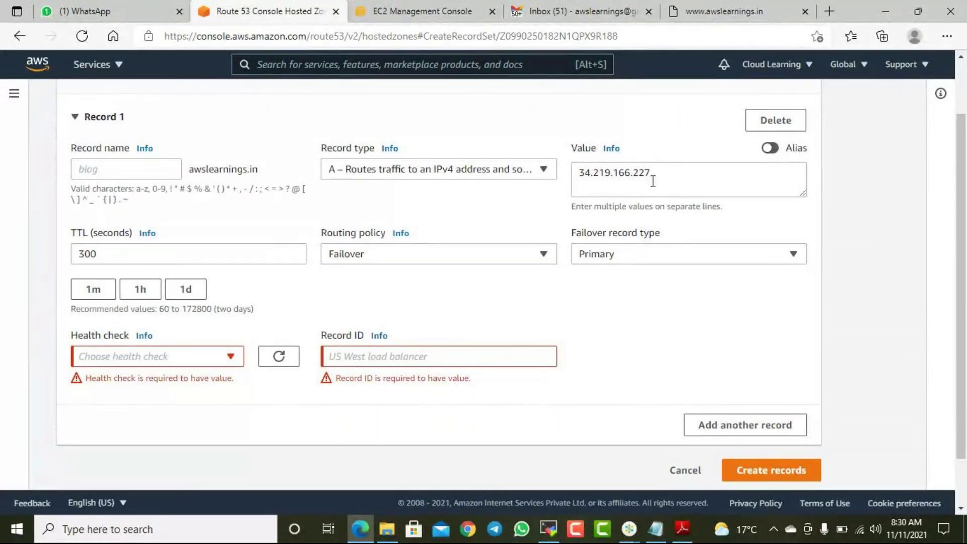
- Add the WebsiteHC health check and Record ID 1, resubmit, and dismiss the already-exists error
{"action": "left_click_drag", "start_coordinate": [661, 178], "coordinate": [651, 171]}
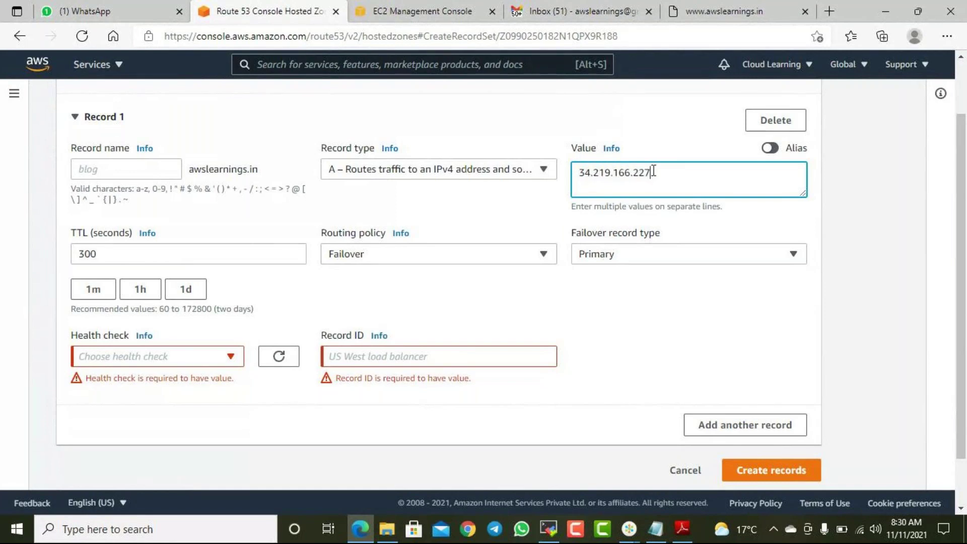
{"action": "left_click", "coordinate": [164, 357]}
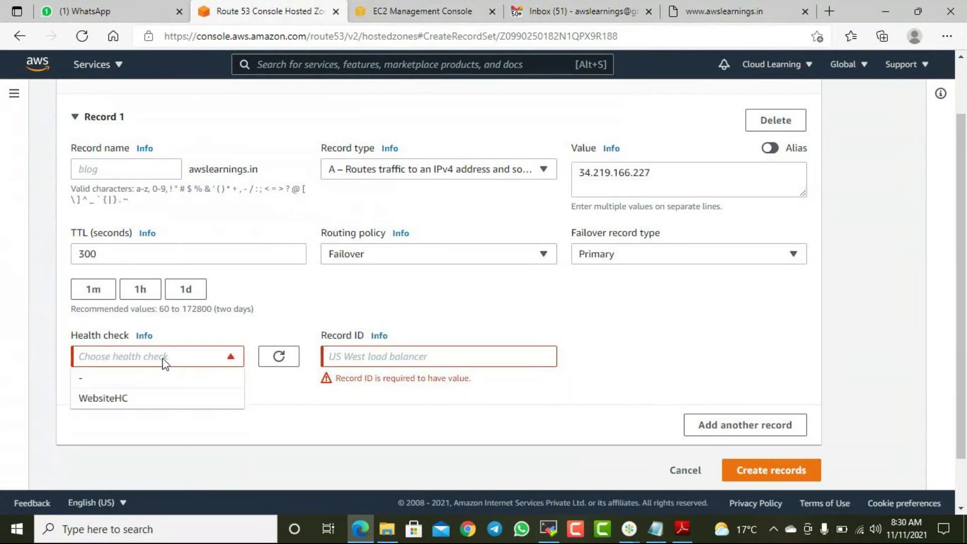
{"action": "left_click", "coordinate": [103, 400]}
{"action": "left_click", "coordinate": [362, 354]}
{"action": "type", "text": "1"}
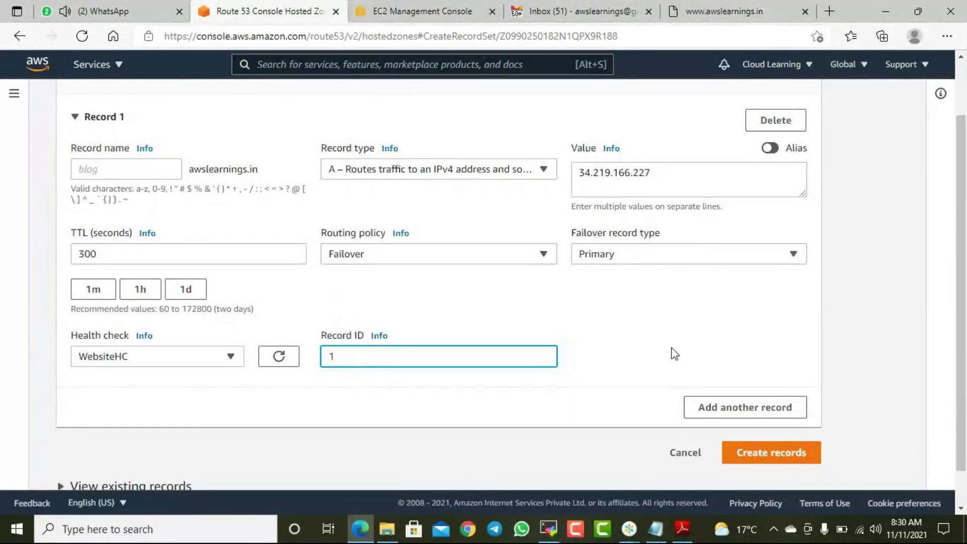
{"action": "scroll", "coordinate": [675, 354], "scroll_direction": "down", "scroll_amount": 1}
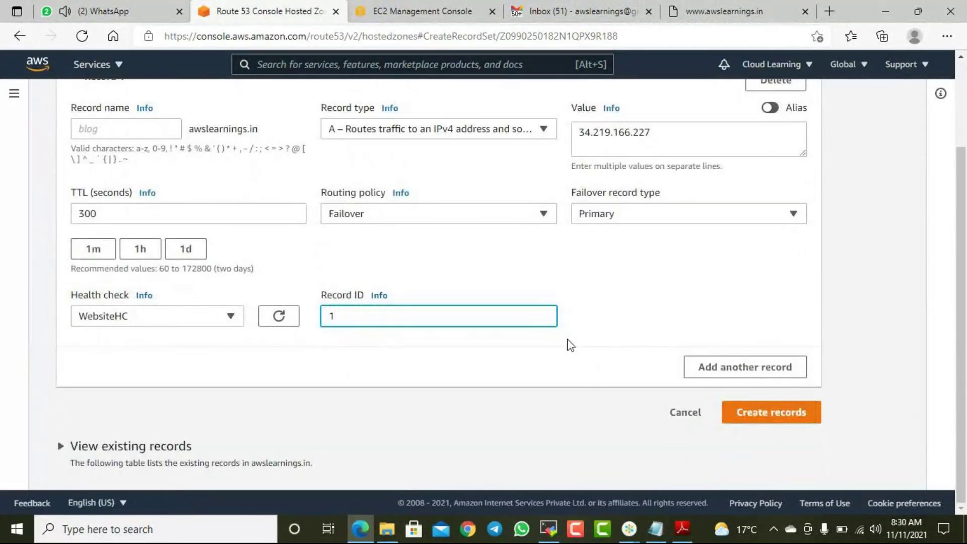
{"action": "left_click", "coordinate": [765, 415]}
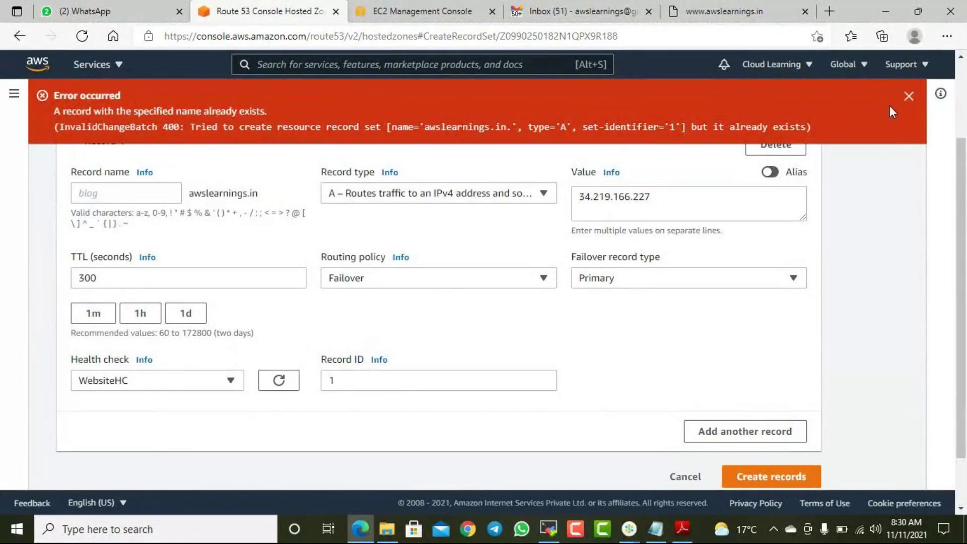
{"action": "left_click", "coordinate": [906, 96]}
- Cancel the pending record and delete the Tokyo and Mumbai latency A records
{"action": "left_click", "coordinate": [686, 411]}
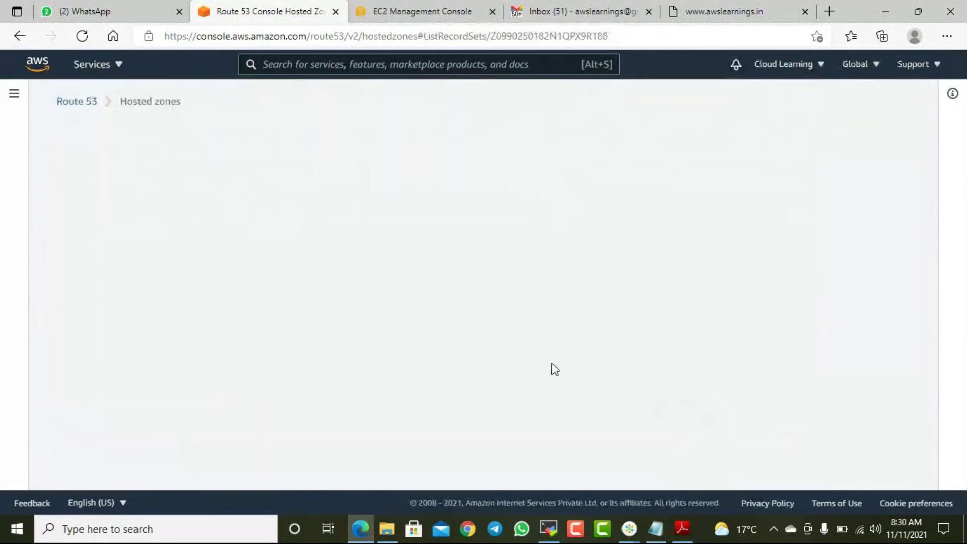
{"action": "scroll", "coordinate": [256, 343], "scroll_direction": "down", "scroll_amount": 3}
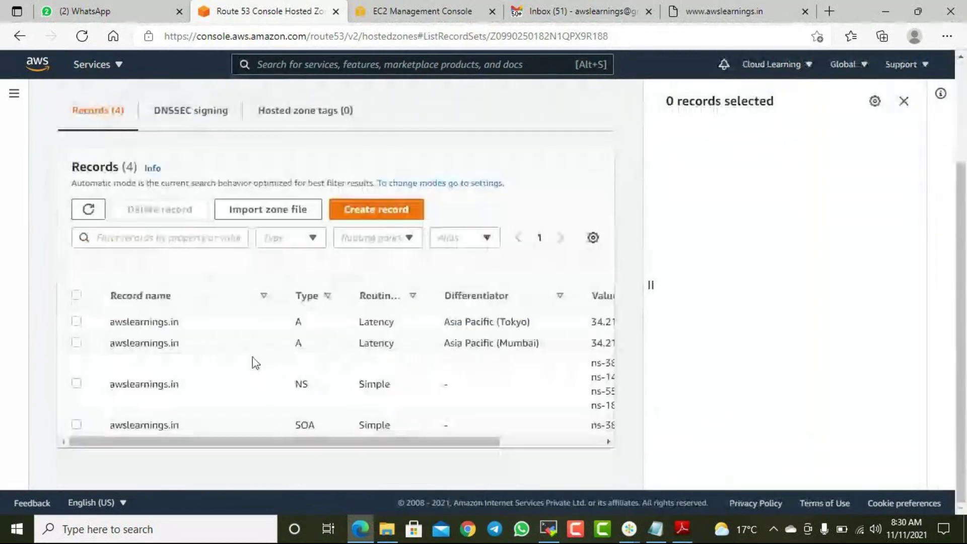
{"action": "left_click", "coordinate": [72, 347]}
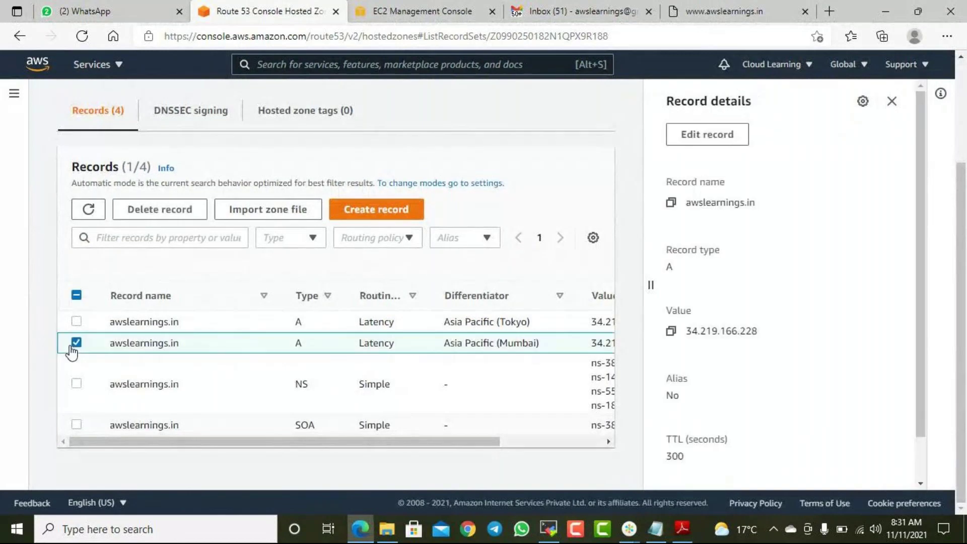
{"action": "left_click", "coordinate": [76, 320]}
{"action": "left_click", "coordinate": [173, 215]}
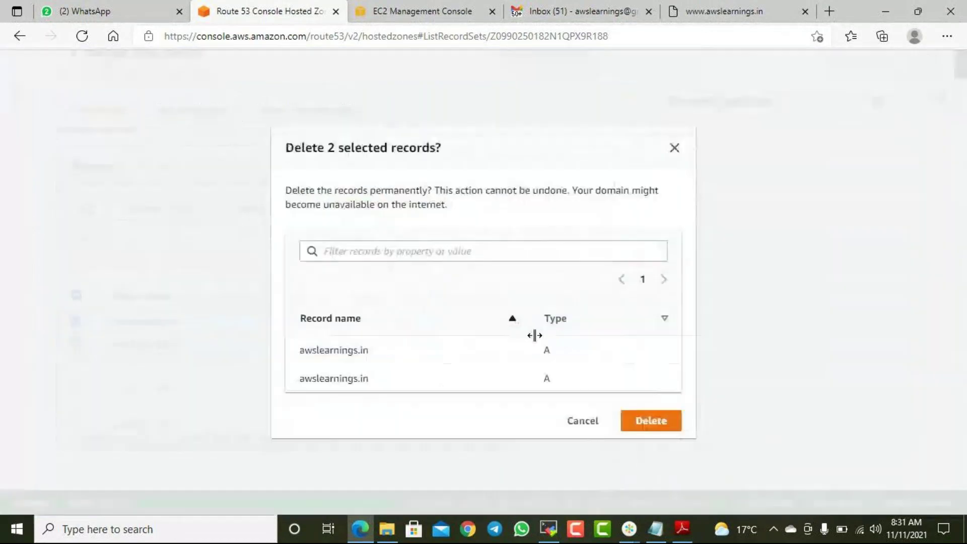
{"action": "left_click", "coordinate": [648, 420]}
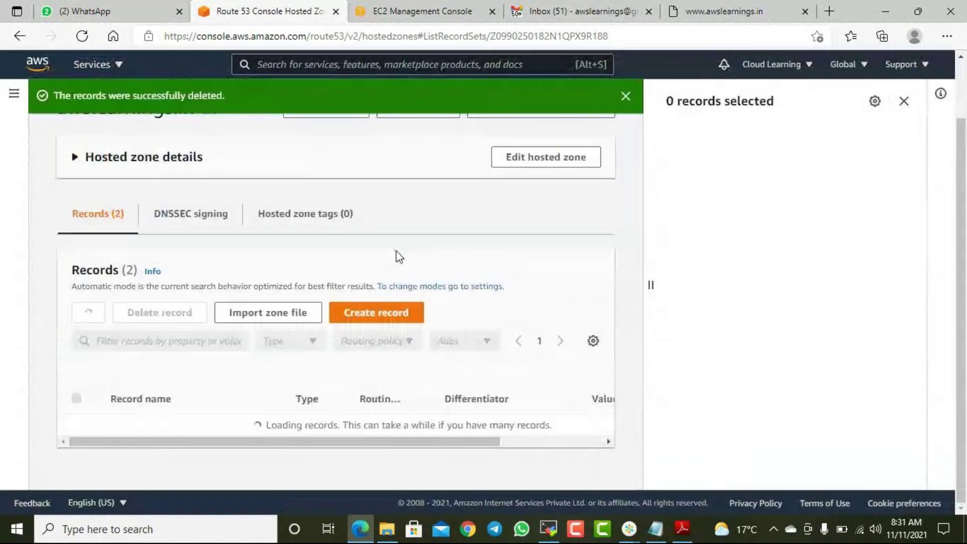
- Start a fresh record in the awslearnings.in hosted zone
{"action": "left_click", "coordinate": [376, 317]}
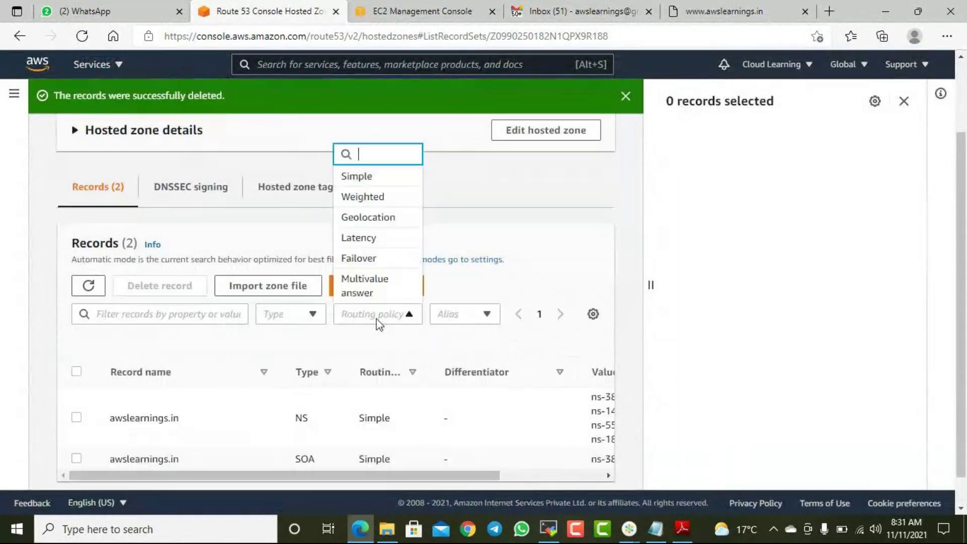
{"action": "left_click", "coordinate": [502, 207]}
{"action": "left_click", "coordinate": [403, 285]}
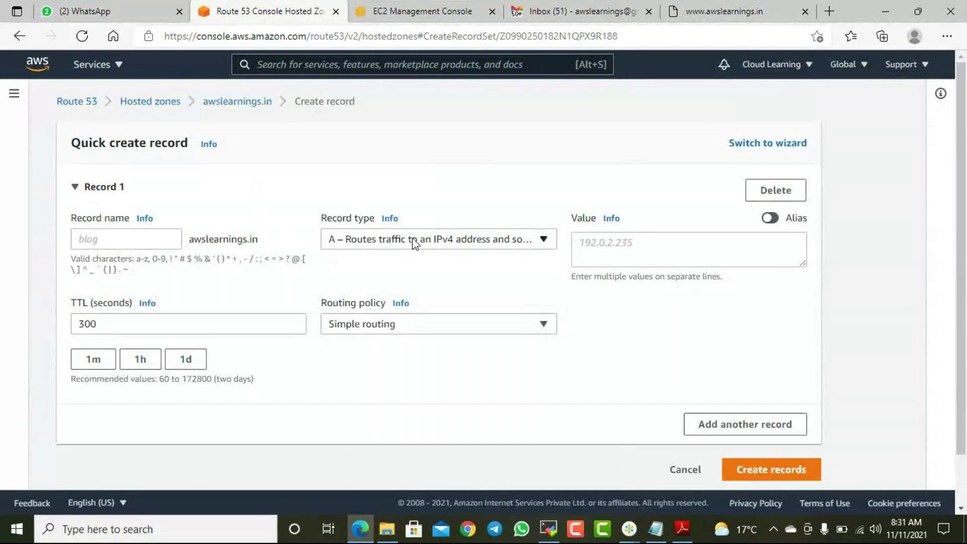
- Make the record an A record with value 34.219.166.227 and Failover routing
{"action": "left_click", "coordinate": [482, 243]}
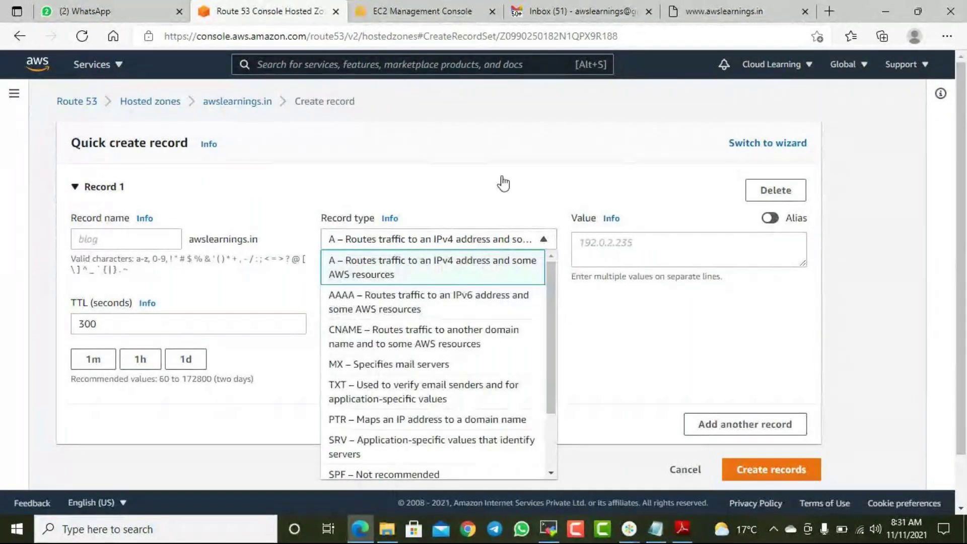
{"action": "left_click", "coordinate": [502, 183]}
{"action": "left_click", "coordinate": [93, 189]}
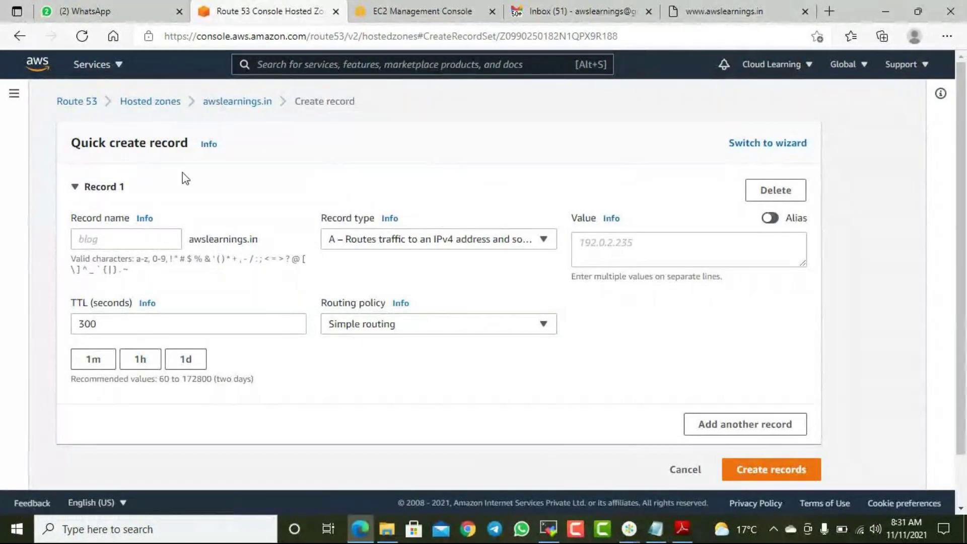
{"action": "left_click", "coordinate": [605, 245]}
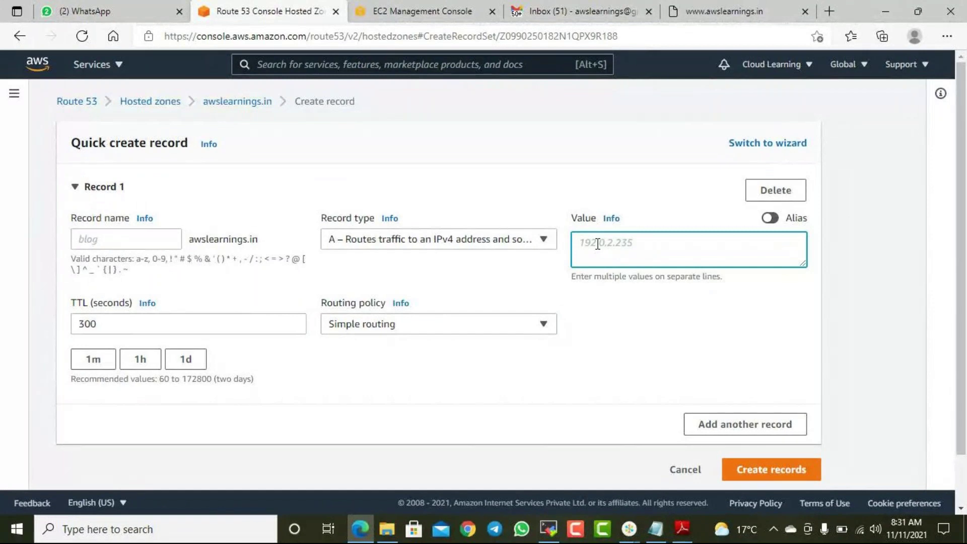
{"action": "type", "text": "34.219.166.227"}
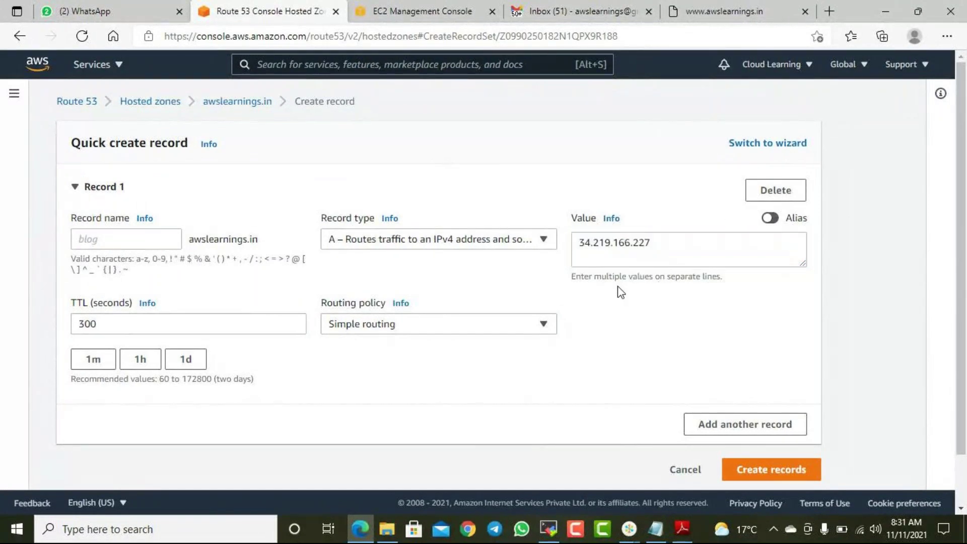
{"action": "left_click", "coordinate": [379, 326]}
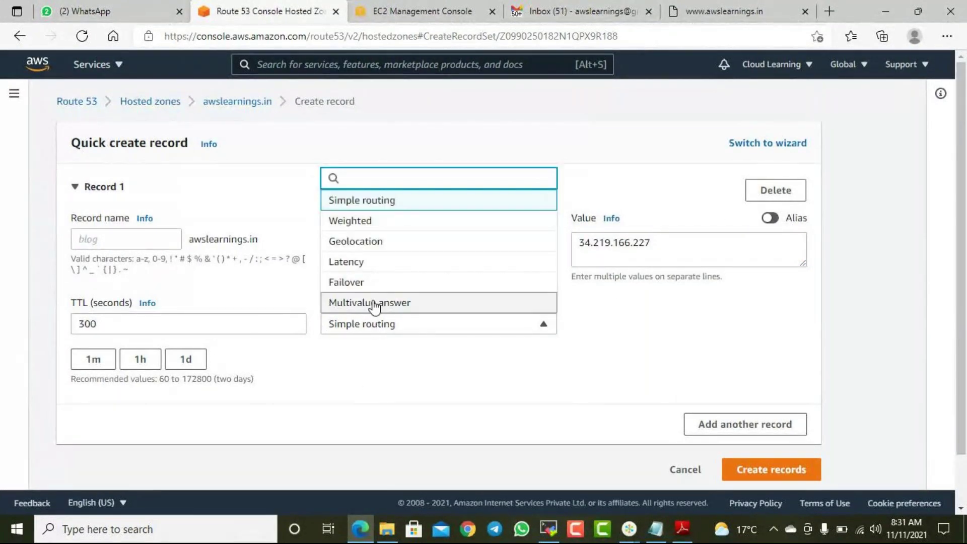
{"action": "left_click", "coordinate": [371, 283]}
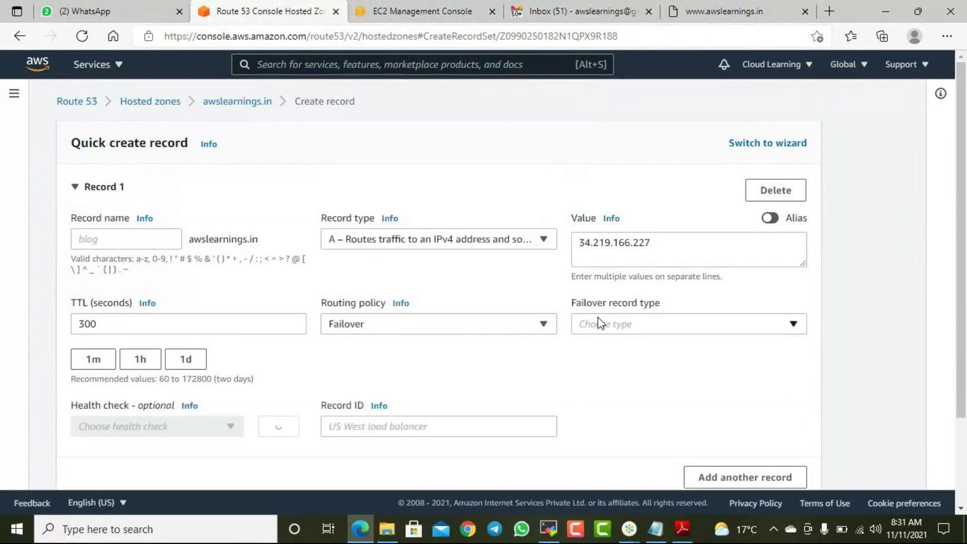
- Set it as Primary with the WebsiteHC health check and Record ID 1, then create it
{"action": "left_click", "coordinate": [639, 324]}
{"action": "left_click", "coordinate": [615, 370]}
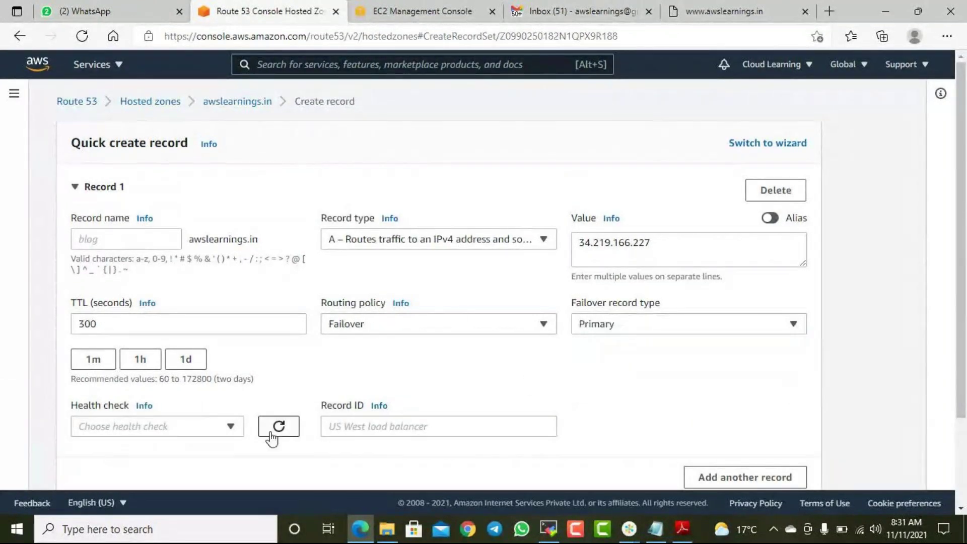
{"action": "left_click", "coordinate": [167, 426]}
{"action": "left_click", "coordinate": [116, 470]}
{"action": "left_click", "coordinate": [376, 406]}
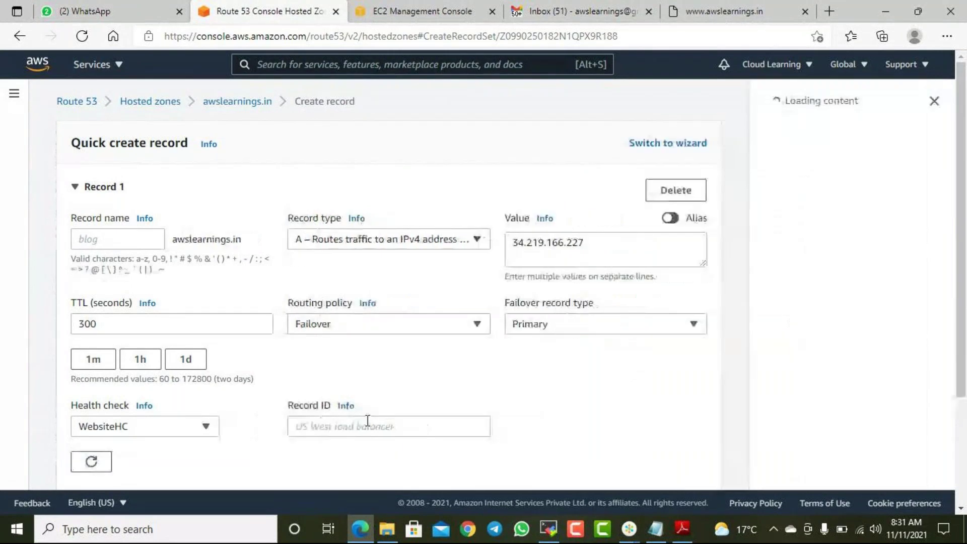
{"action": "left_click", "coordinate": [344, 427]}
{"action": "type", "text": "1"}
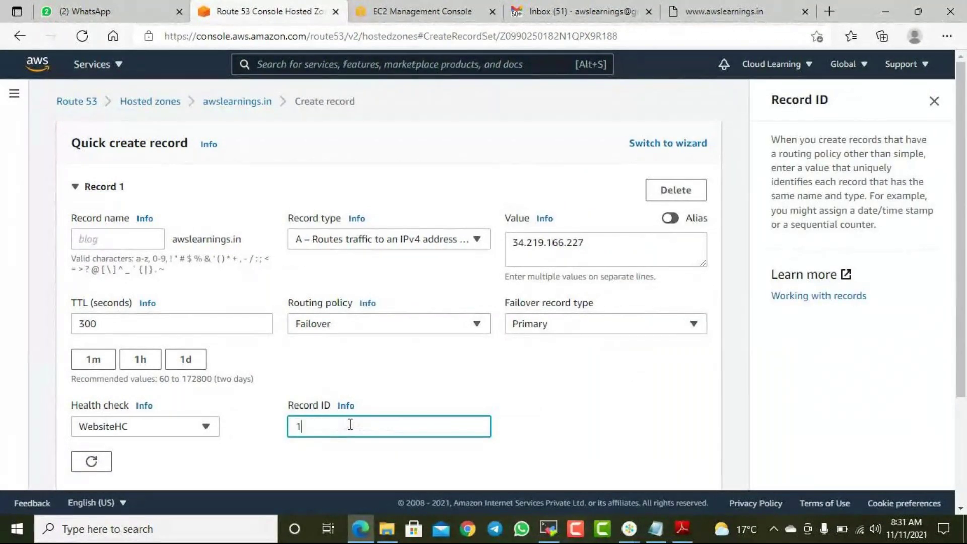
{"action": "scroll", "coordinate": [551, 379], "scroll_direction": "down", "scroll_amount": 3}
{"action": "left_click", "coordinate": [708, 418]}
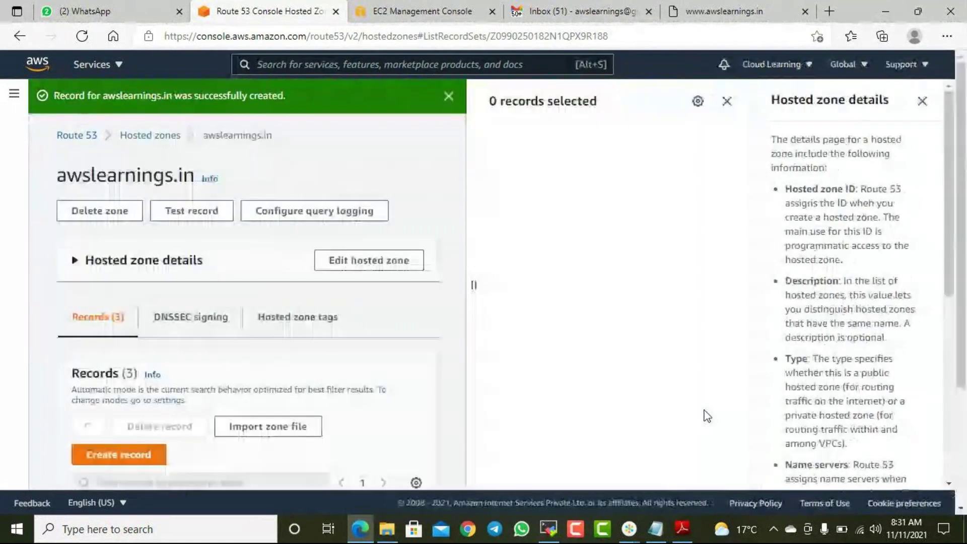
{"action": "left_click", "coordinate": [921, 101]}
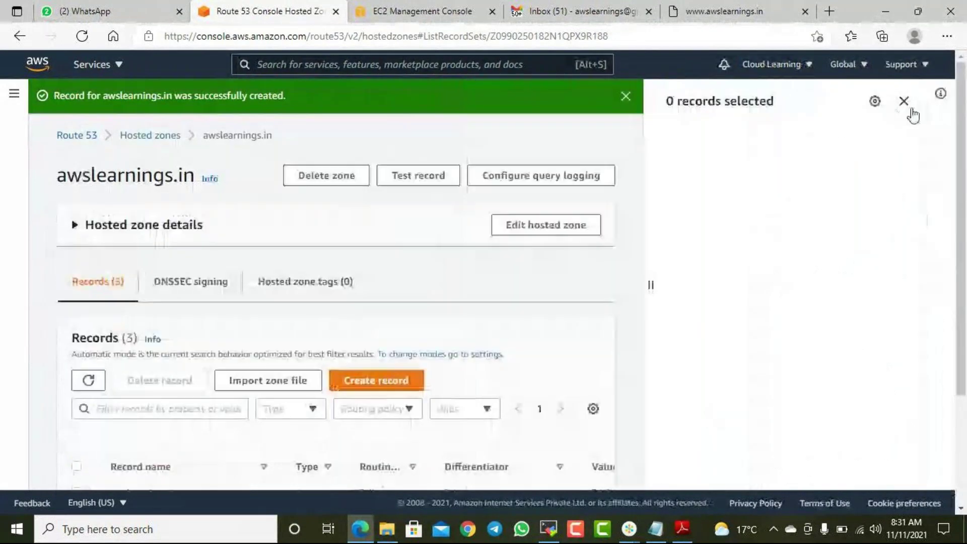
{"action": "left_click", "coordinate": [906, 102]}
- Start another awslearnings.in A record and paste 34.219.166.227 as its value
{"action": "scroll", "coordinate": [767, 313], "scroll_direction": "down", "scroll_amount": 3}
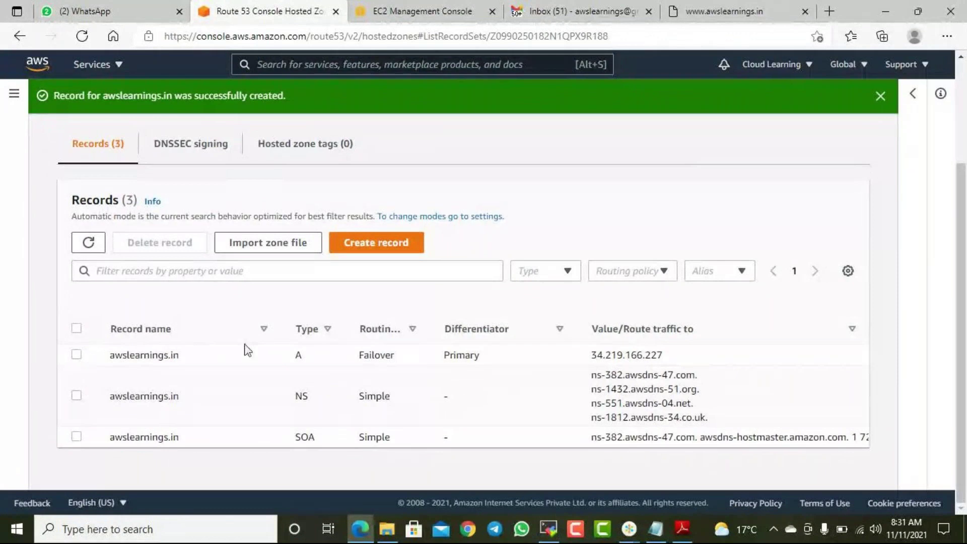
{"action": "left_click", "coordinate": [376, 243]}
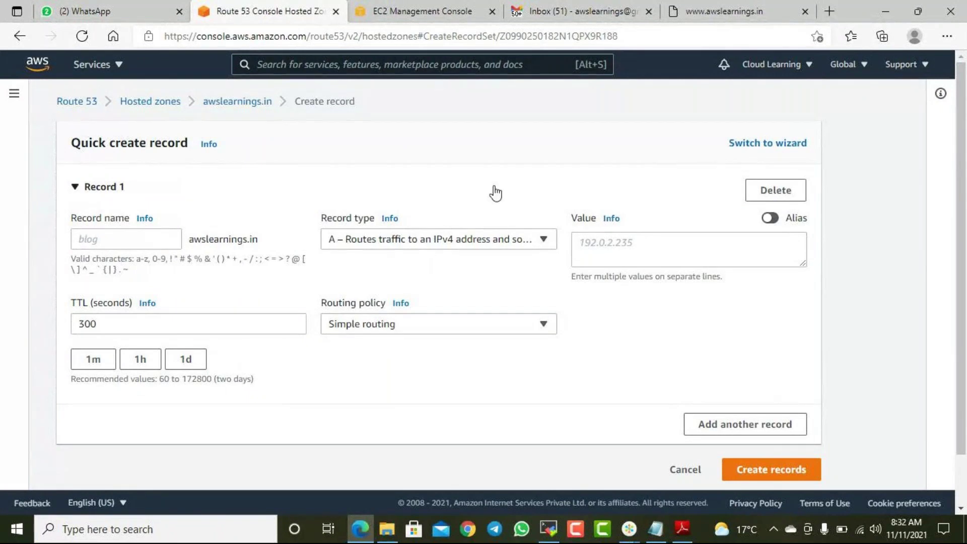
{"action": "left_click", "coordinate": [632, 244]}
{"action": "type", "text": "34.219.166.227"}
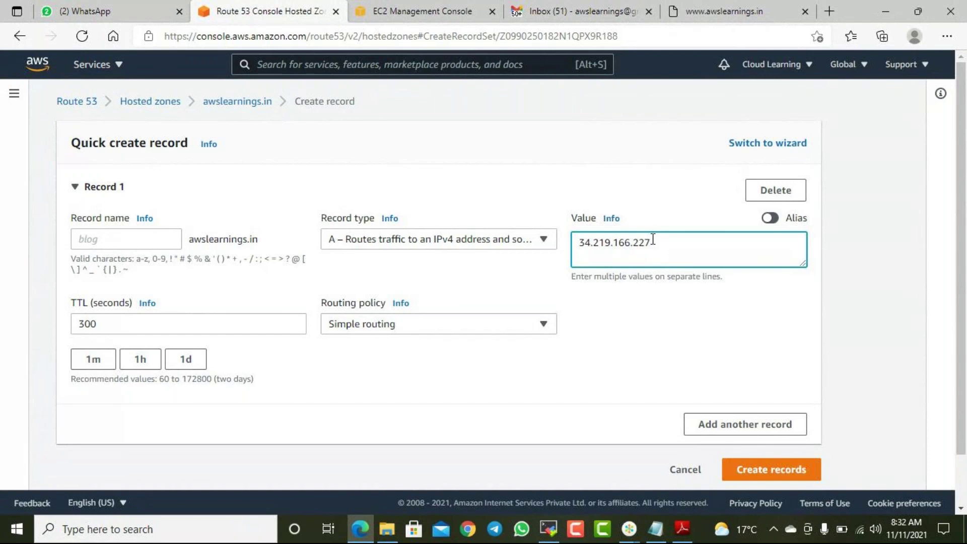
{"action": "left_click", "coordinate": [465, 16]}
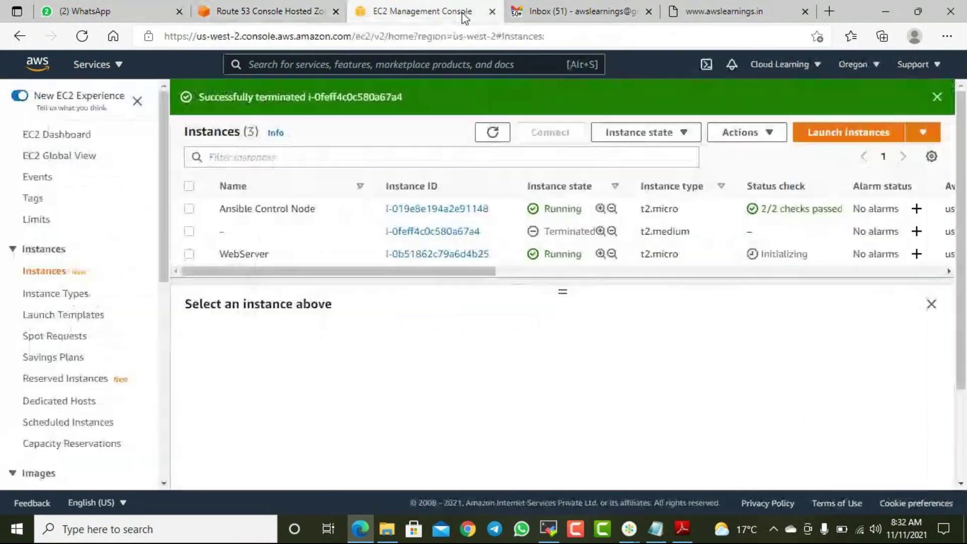
- Search the AWS services for s3 from the EC2 console and open the S3 buckets list
{"action": "left_click", "coordinate": [320, 15]}
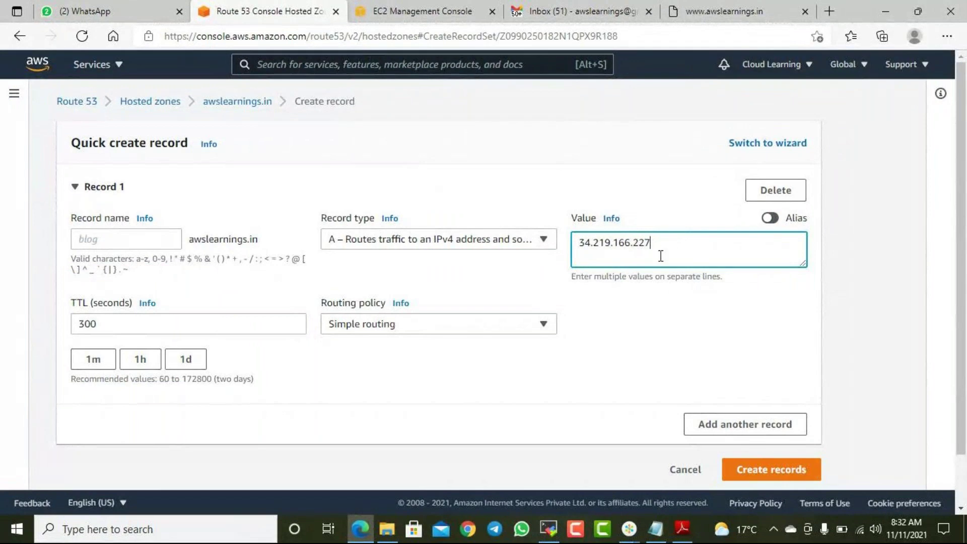
{"action": "left_click", "coordinate": [418, 12]}
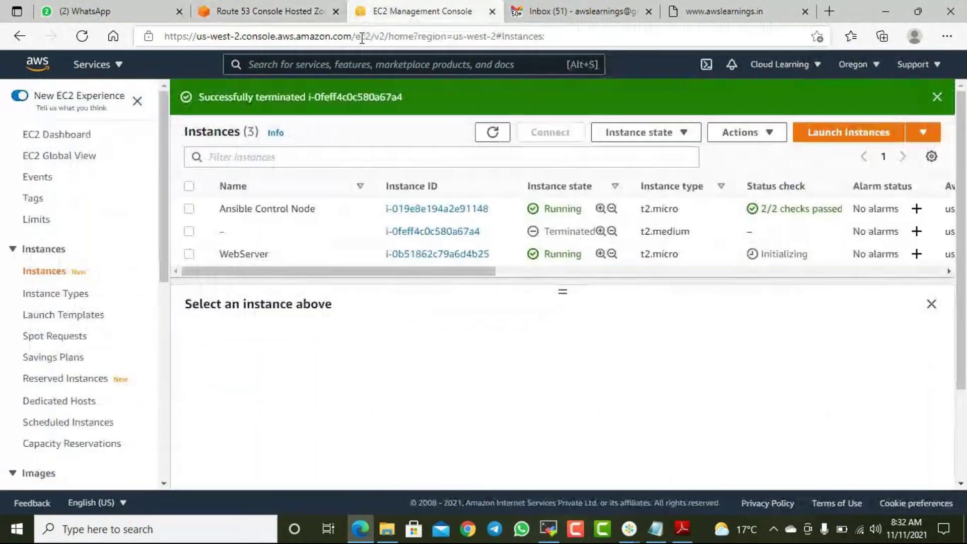
{"action": "left_click", "coordinate": [272, 41]}
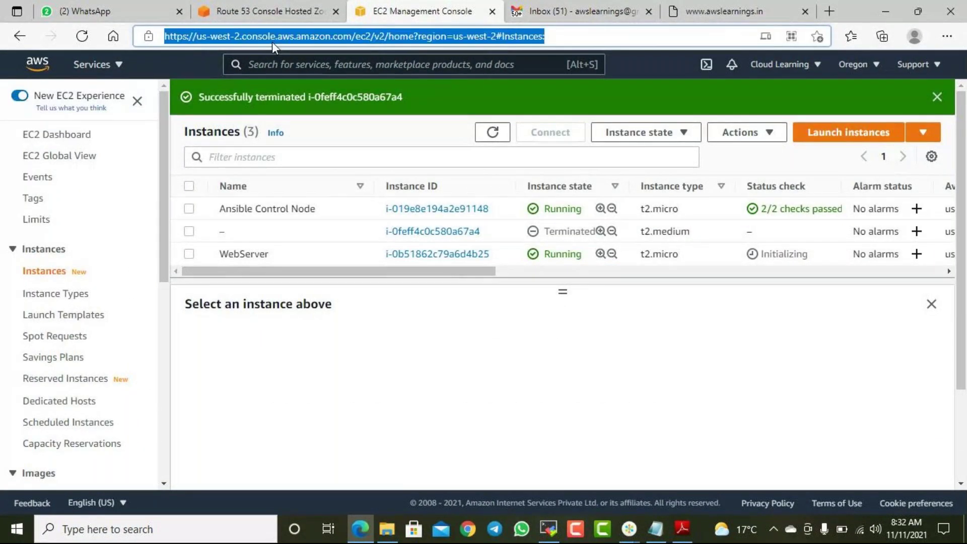
{"action": "left_click", "coordinate": [112, 64]}
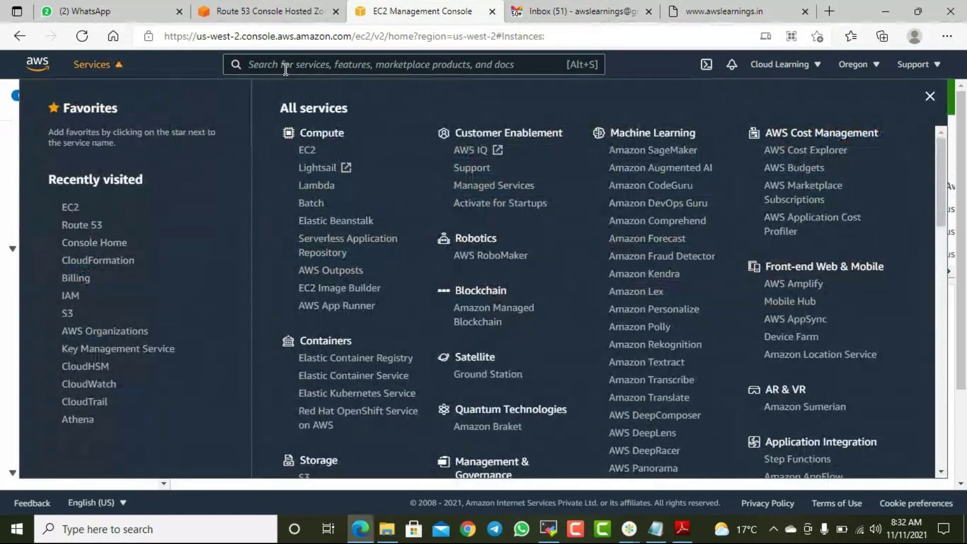
{"action": "left_click", "coordinate": [284, 66]}
{"action": "type", "text": "s3"}
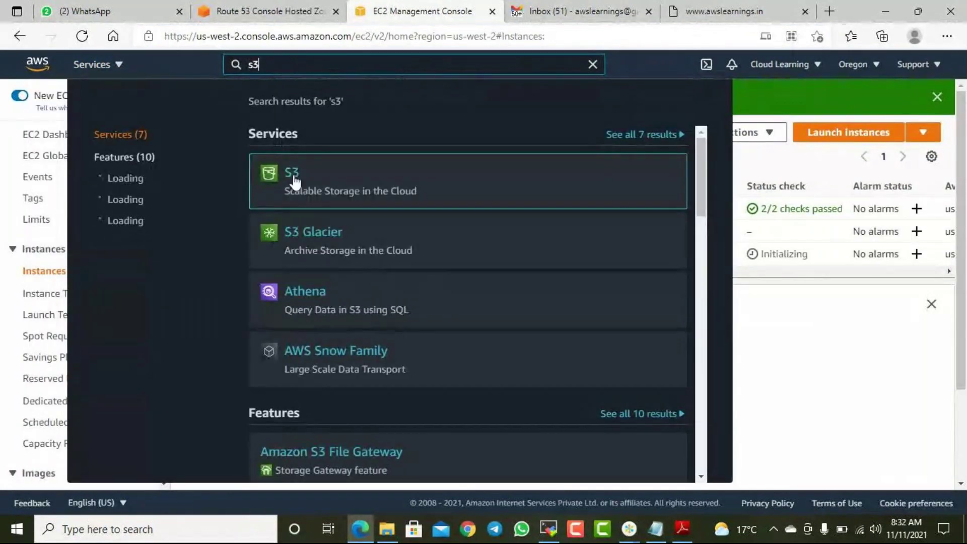
{"action": "left_click", "coordinate": [290, 176]}
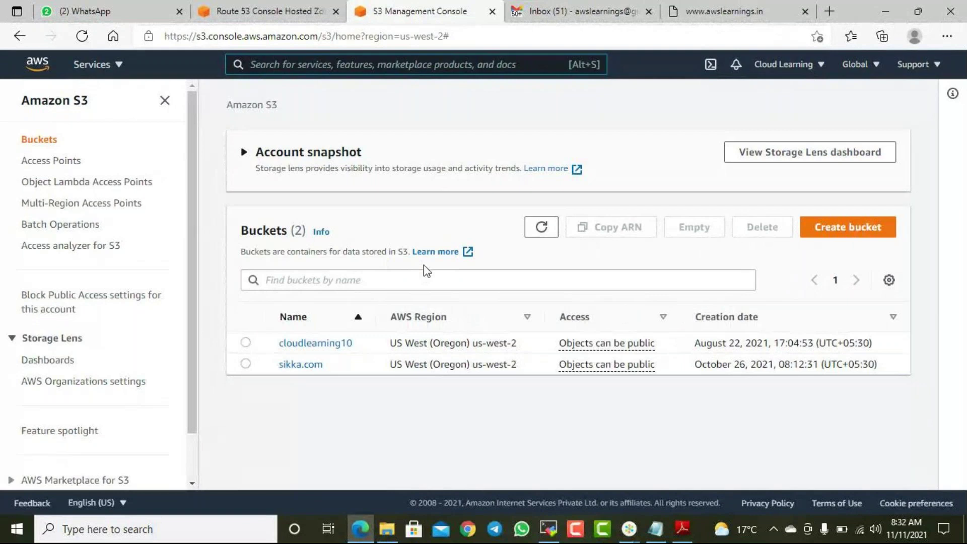
- Start a new S3 bucket, checking the Route 53 record form and live site along the way
{"action": "left_click", "coordinate": [849, 232]}
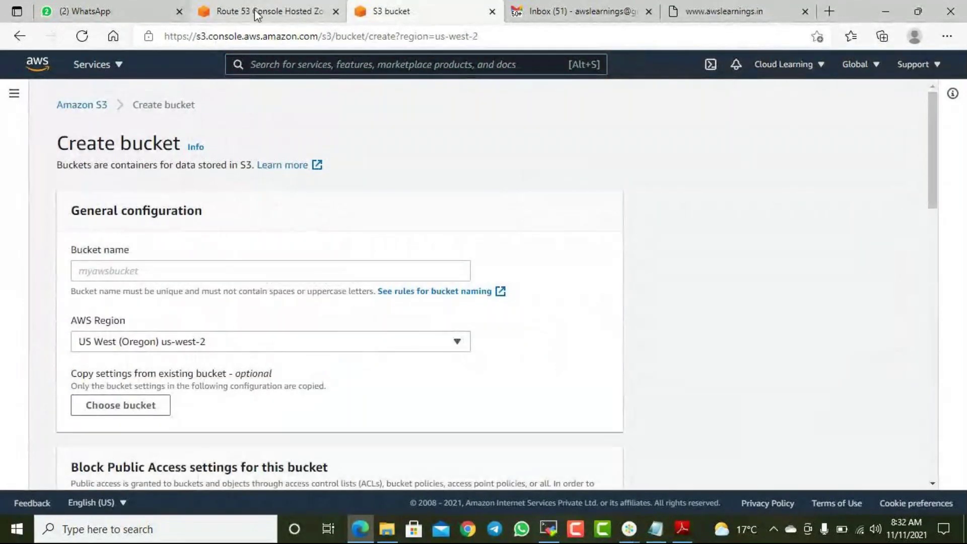
{"action": "left_click", "coordinate": [274, 11]}
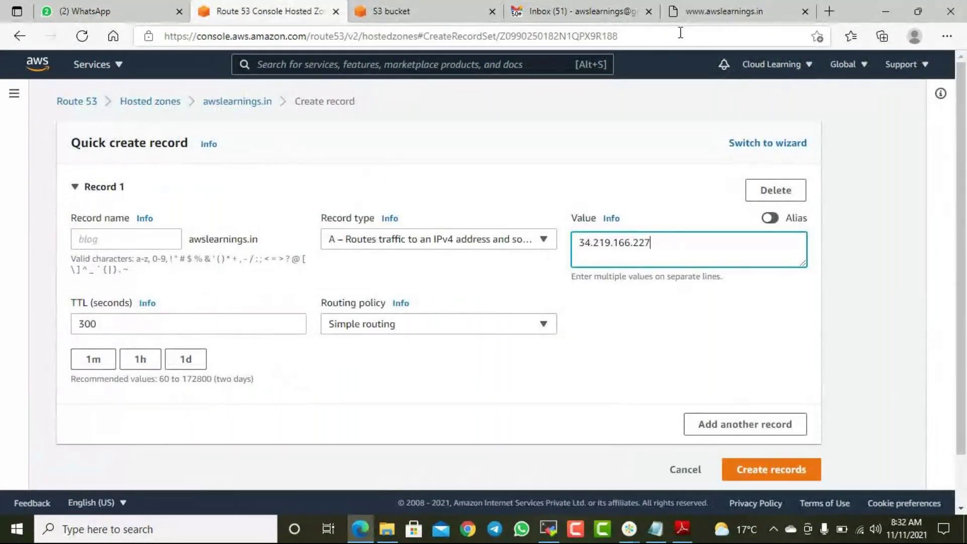
{"action": "left_click", "coordinate": [707, 11]}
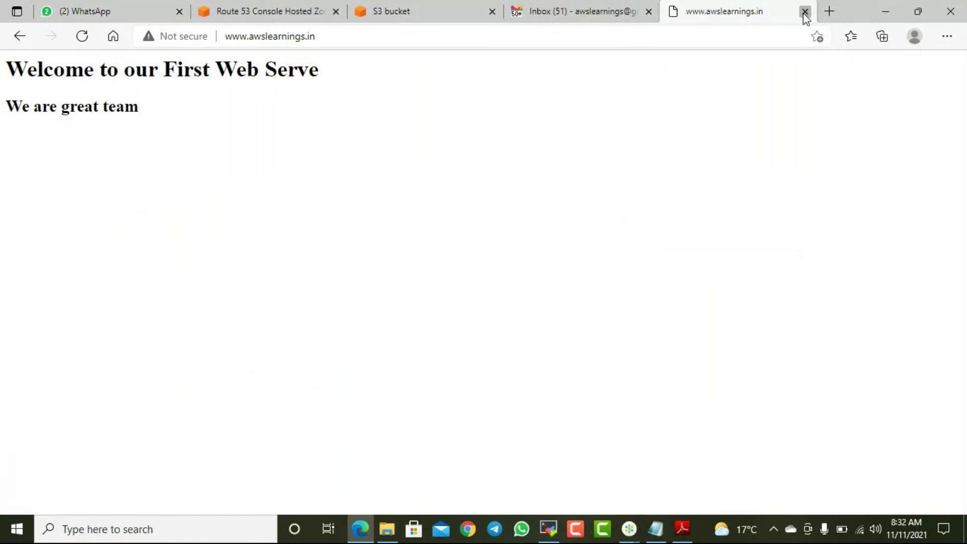
{"action": "left_click", "coordinate": [804, 11]}
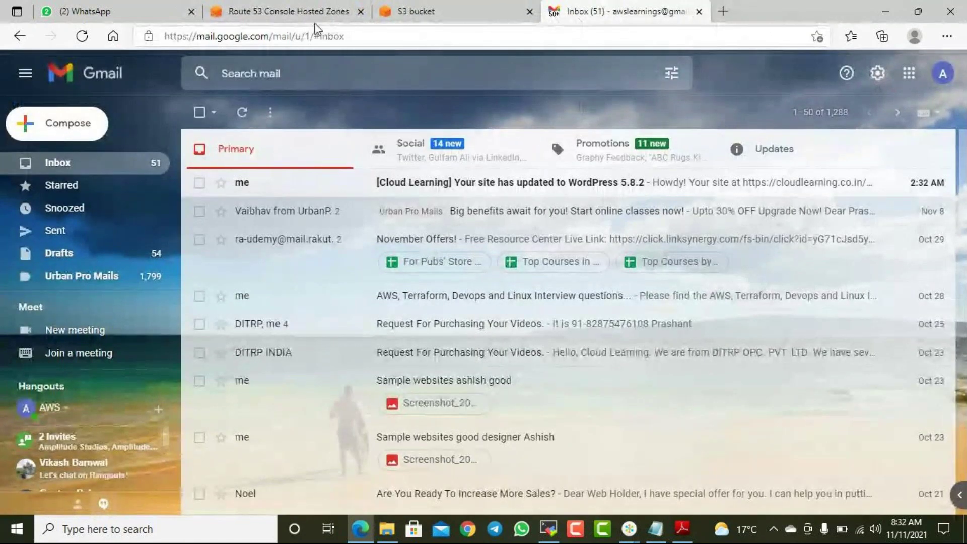
{"action": "left_click", "coordinate": [282, 11]}
{"action": "left_click", "coordinate": [457, 19]}
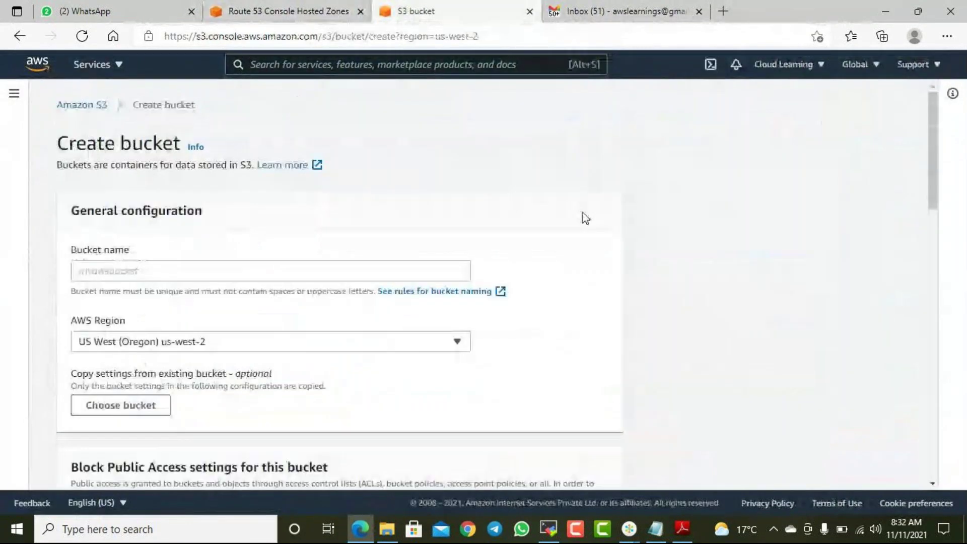
- Name the bucket awslearnings.in, unblock public access, create it and open it
{"action": "left_click", "coordinate": [147, 270]}
{"action": "type", "text": "awslearnings.in"}
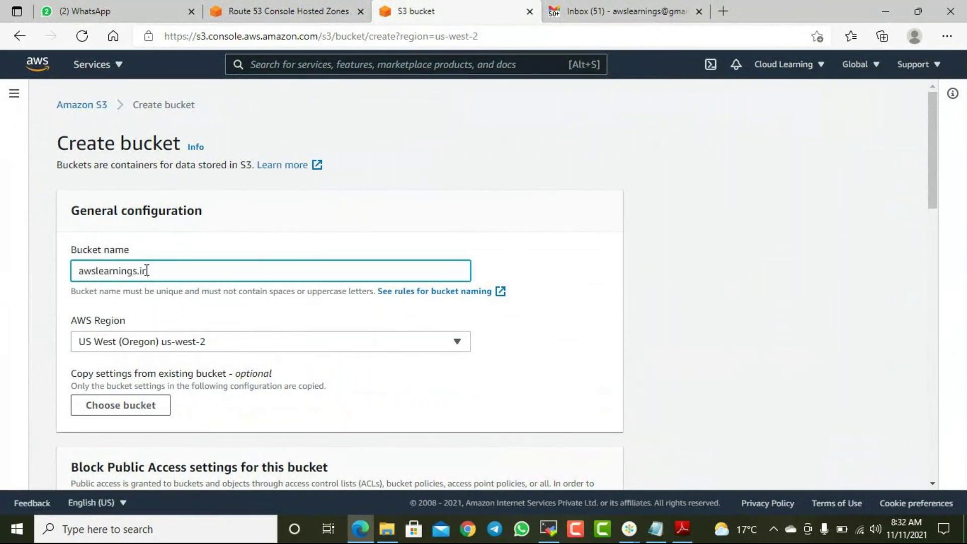
{"action": "scroll", "coordinate": [146, 270], "scroll_direction": "down", "scroll_amount": 3}
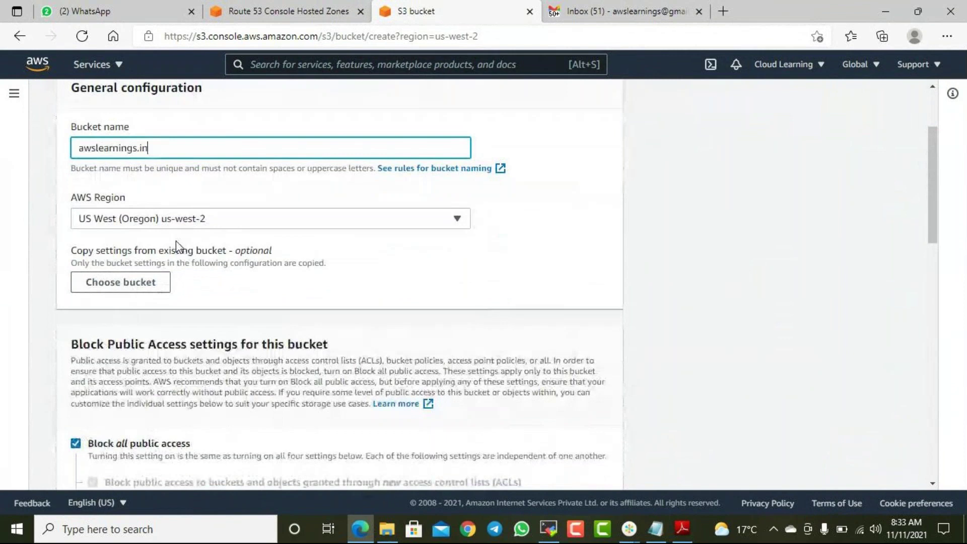
{"action": "scroll", "coordinate": [162, 259], "scroll_direction": "down", "scroll_amount": 8}
{"action": "scroll", "coordinate": [76, 265], "scroll_direction": "up", "scroll_amount": 5}
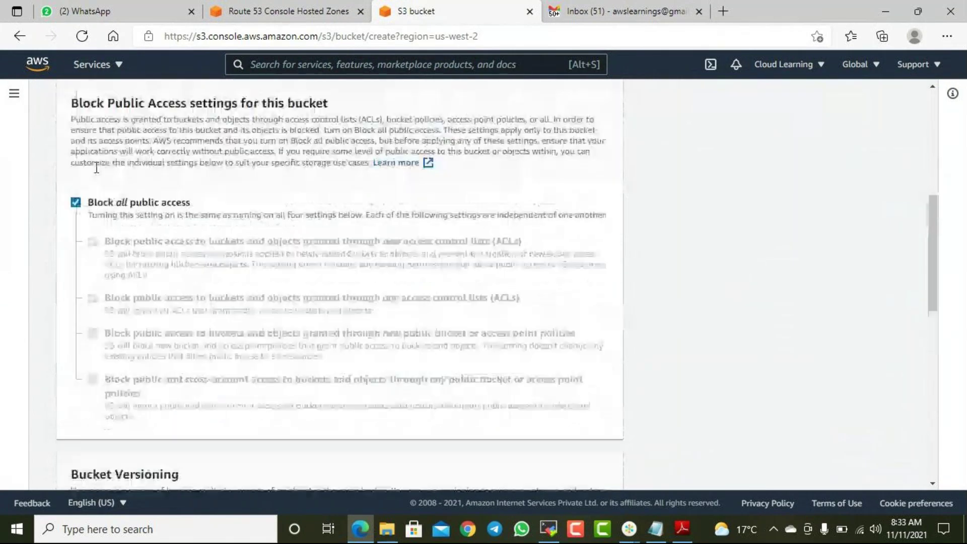
{"action": "scroll", "coordinate": [75, 265], "scroll_direction": "down", "scroll_amount": 1}
{"action": "left_click", "coordinate": [76, 259]}
{"action": "scroll", "coordinate": [115, 322], "scroll_direction": "down", "scroll_amount": 5}
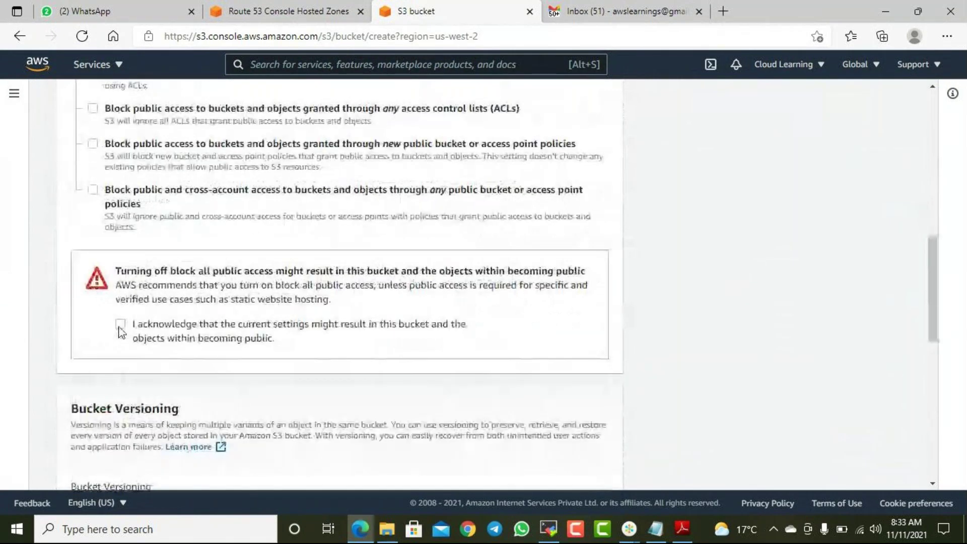
{"action": "scroll", "coordinate": [309, 339], "scroll_direction": "down", "scroll_amount": 12}
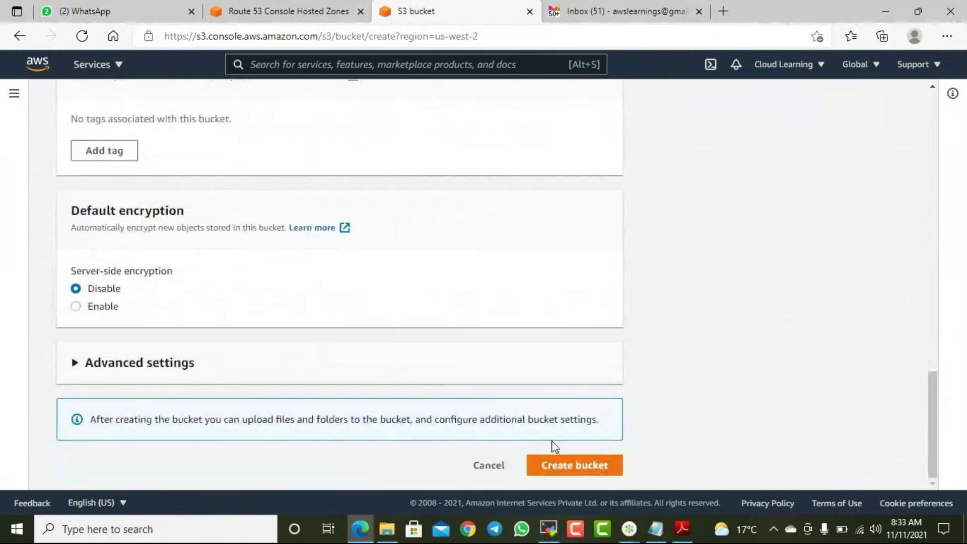
{"action": "left_click", "coordinate": [584, 469]}
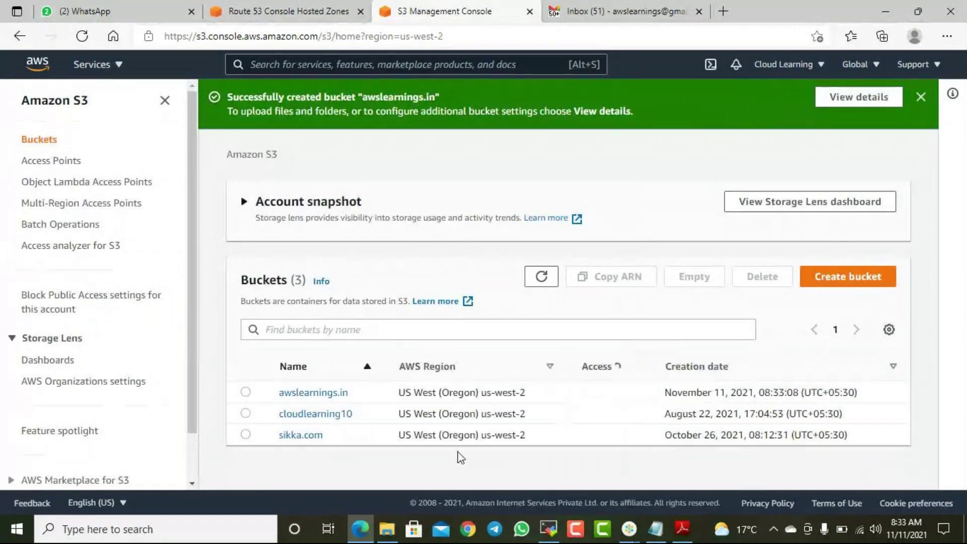
{"action": "left_click", "coordinate": [334, 395]}
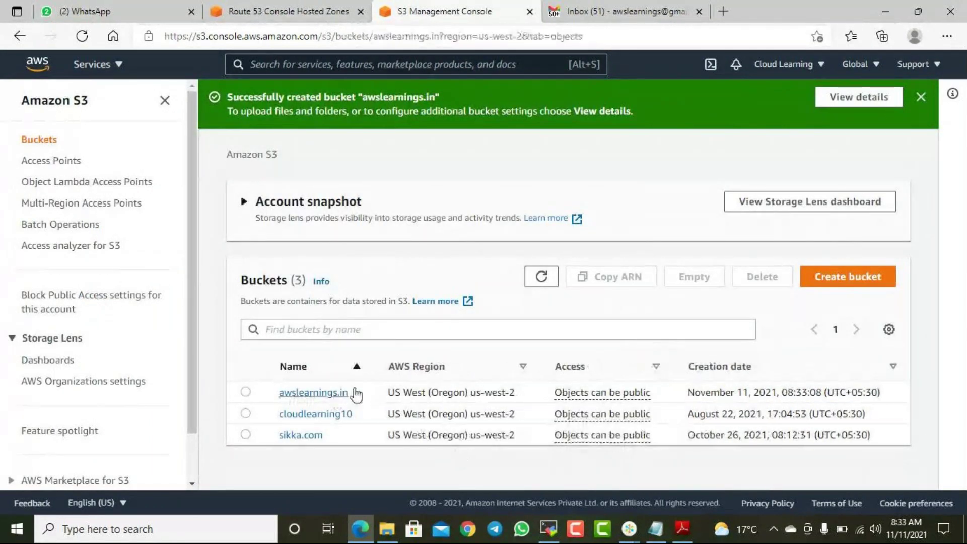
- Enable static website hosting on the bucket with error.html as the index document
{"action": "left_click", "coordinate": [331, 194]}
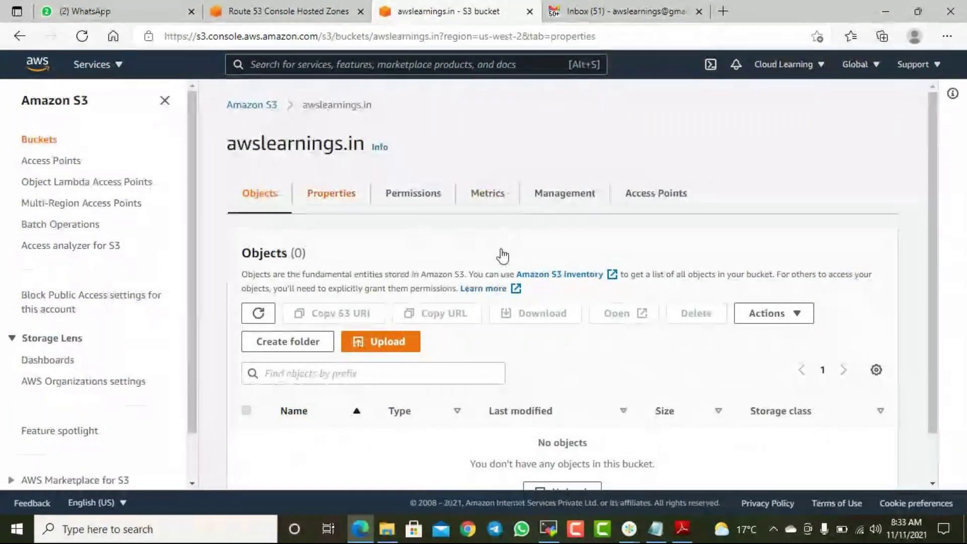
{"action": "scroll", "coordinate": [496, 247], "scroll_direction": "down", "scroll_amount": 5}
{"action": "scroll", "coordinate": [500, 244], "scroll_direction": "down", "scroll_amount": 15}
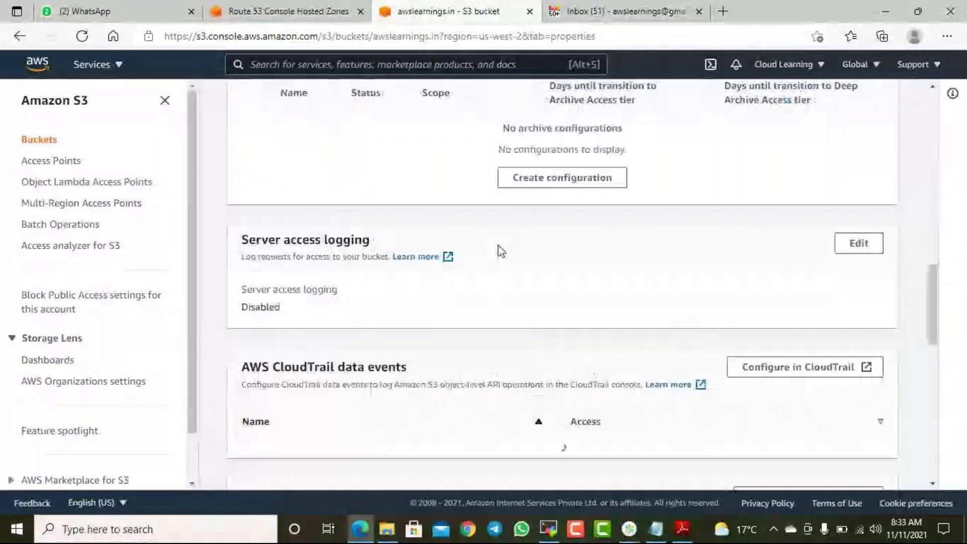
{"action": "scroll", "coordinate": [496, 253], "scroll_direction": "down", "scroll_amount": 1}
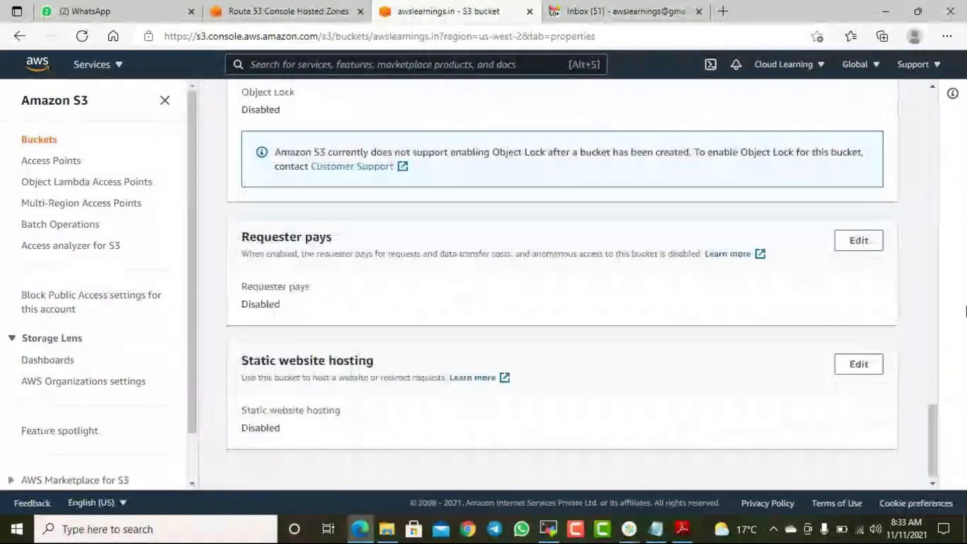
{"action": "left_click", "coordinate": [869, 363]}
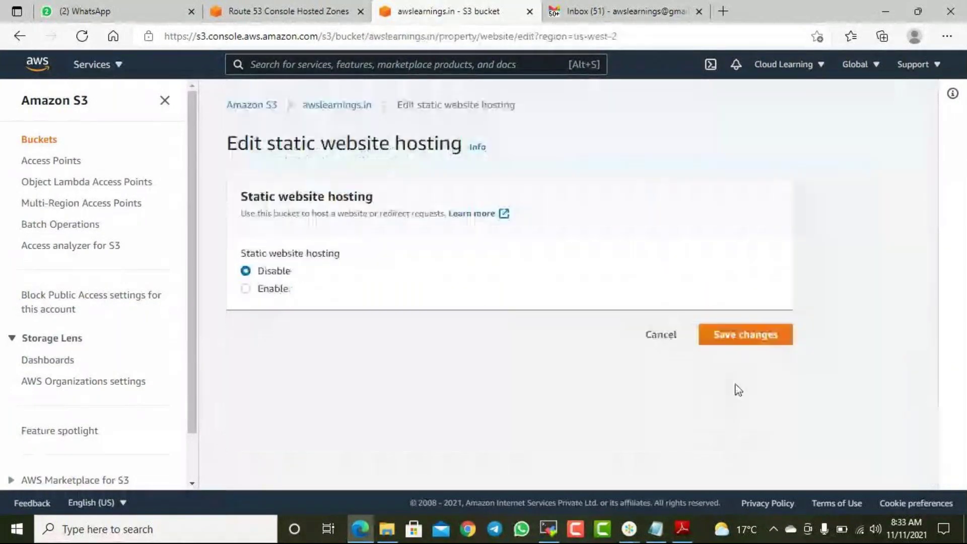
{"action": "left_click", "coordinate": [274, 288]}
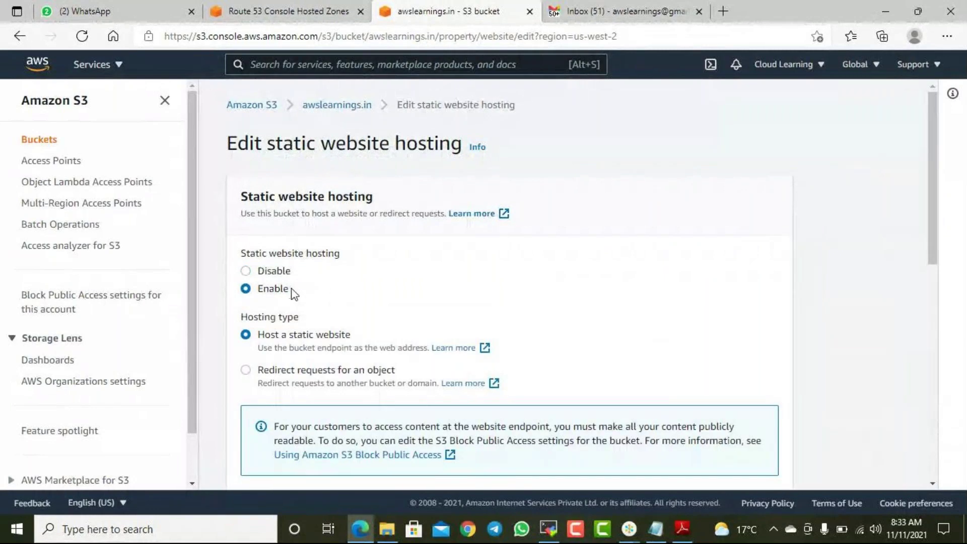
{"action": "scroll", "coordinate": [385, 297], "scroll_direction": "down", "scroll_amount": 3}
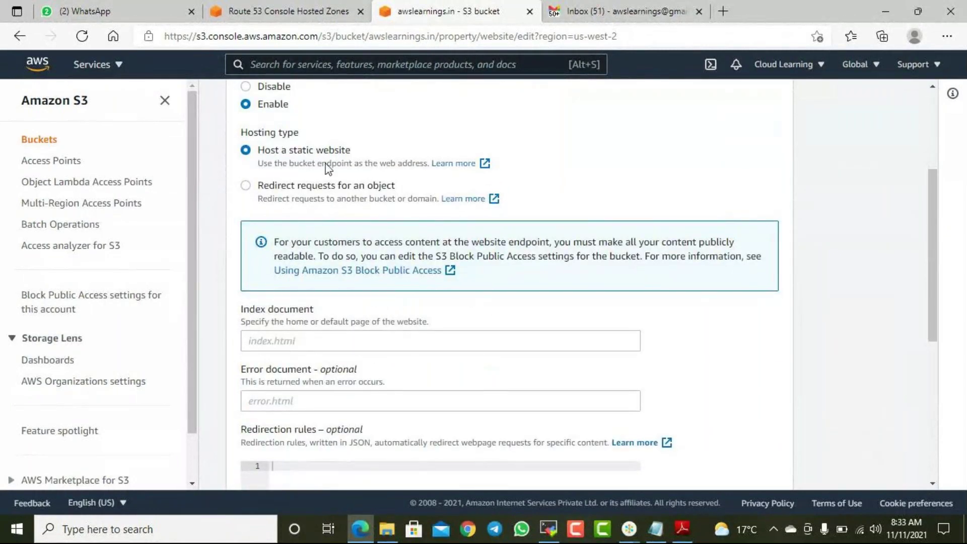
{"action": "left_click", "coordinate": [275, 341]}
{"action": "type", "text": "inde"}
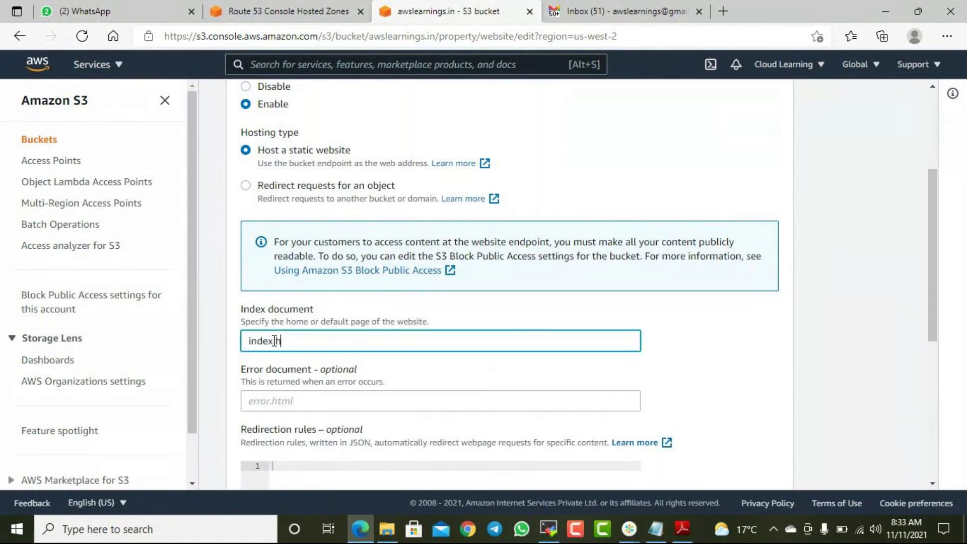
{"action": "type", "text": "x.h"}
{"action": "key", "text": "ctrl+a"}
{"action": "type", "text": "er"}
{"action": "scroll", "coordinate": [274, 341], "scroll_direction": "down", "scroll_amount": 6}
{"action": "left_click", "coordinate": [775, 453]}
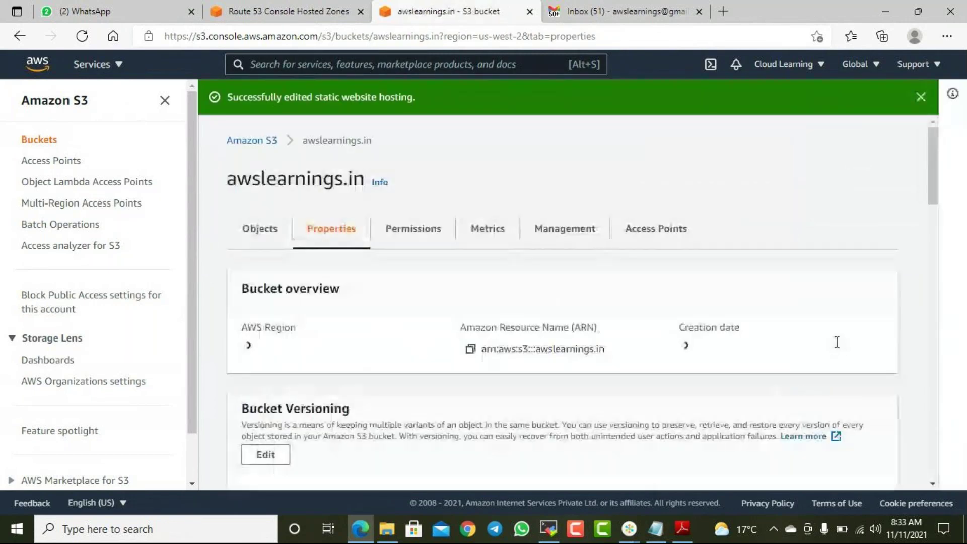
- Review the saved properties and switch to the bucket's empty Objects list
{"action": "scroll", "coordinate": [511, 355], "scroll_direction": "down", "scroll_amount": 1}
{"action": "scroll", "coordinate": [511, 356], "scroll_direction": "down", "scroll_amount": 10}
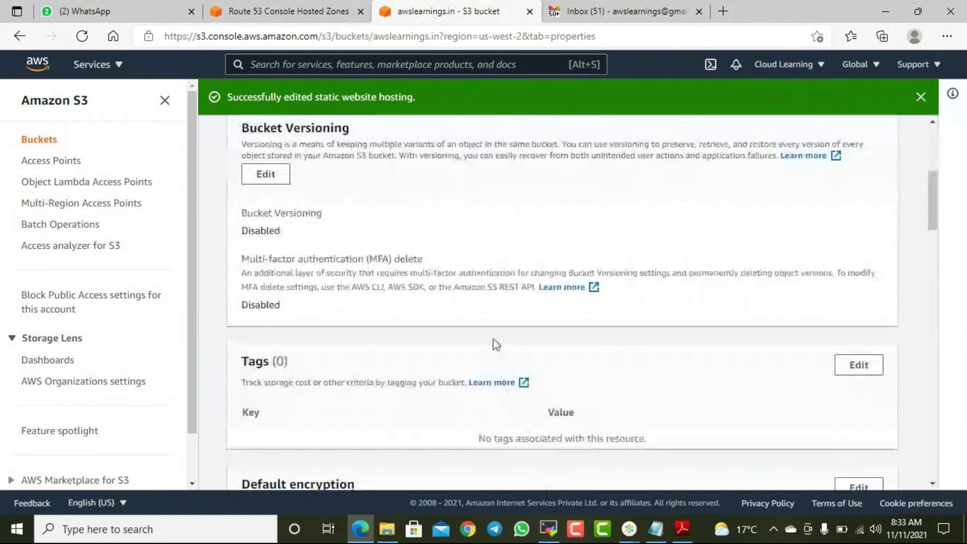
{"action": "scroll", "coordinate": [554, 388], "scroll_direction": "down", "scroll_amount": 5}
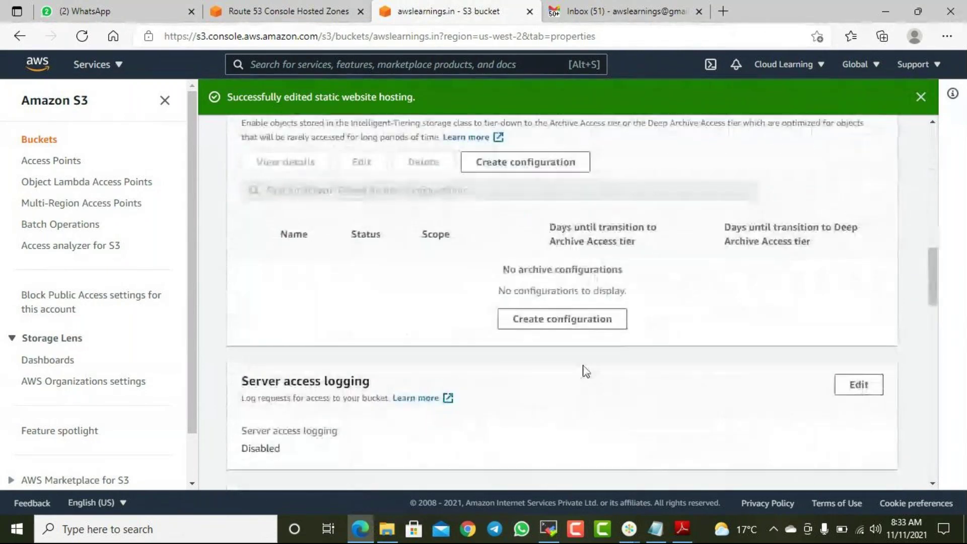
{"action": "scroll", "coordinate": [583, 371], "scroll_direction": "up", "scroll_amount": 10}
{"action": "scroll", "coordinate": [603, 342], "scroll_direction": "up", "scroll_amount": 6}
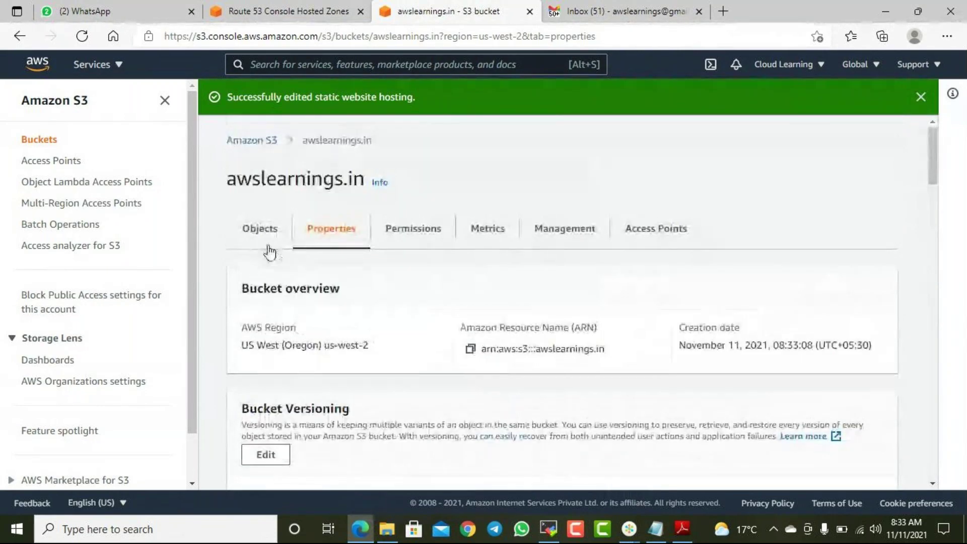
{"action": "left_click", "coordinate": [260, 229]}
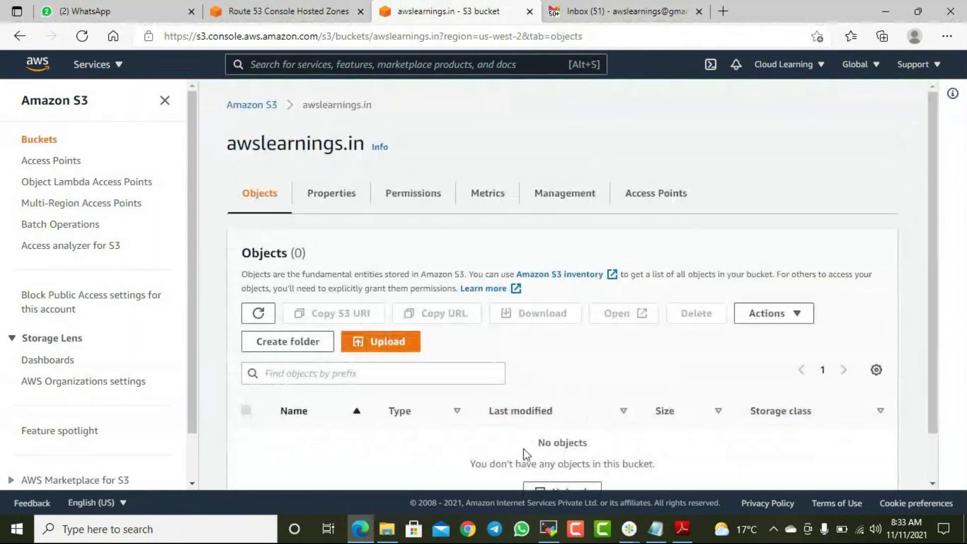
{"action": "scroll", "coordinate": [549, 446], "scroll_direction": "down", "scroll_amount": 1}
- Open the awslearnings.in upload page, cancel the file picker without choosing files, and show the desktop
{"action": "left_click", "coordinate": [549, 443]}
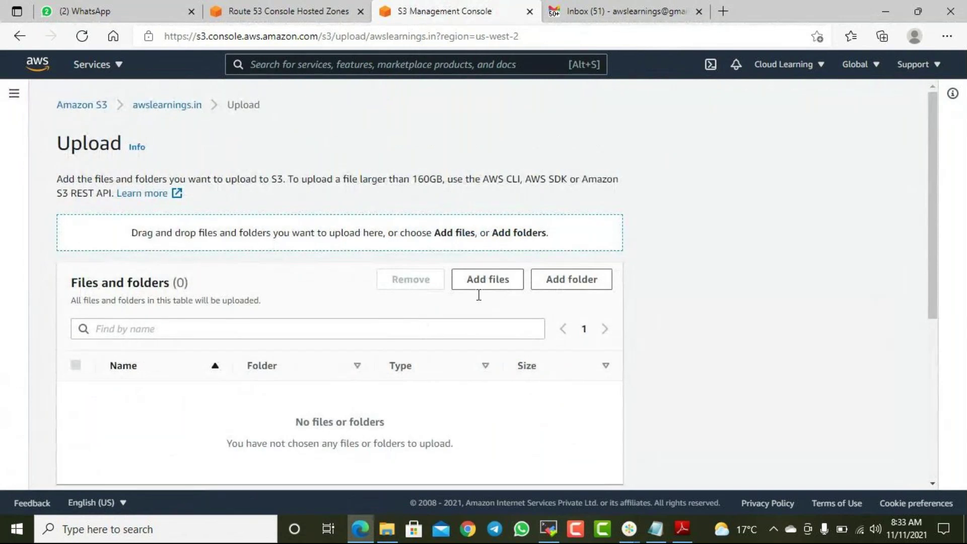
{"action": "left_click", "coordinate": [481, 283]}
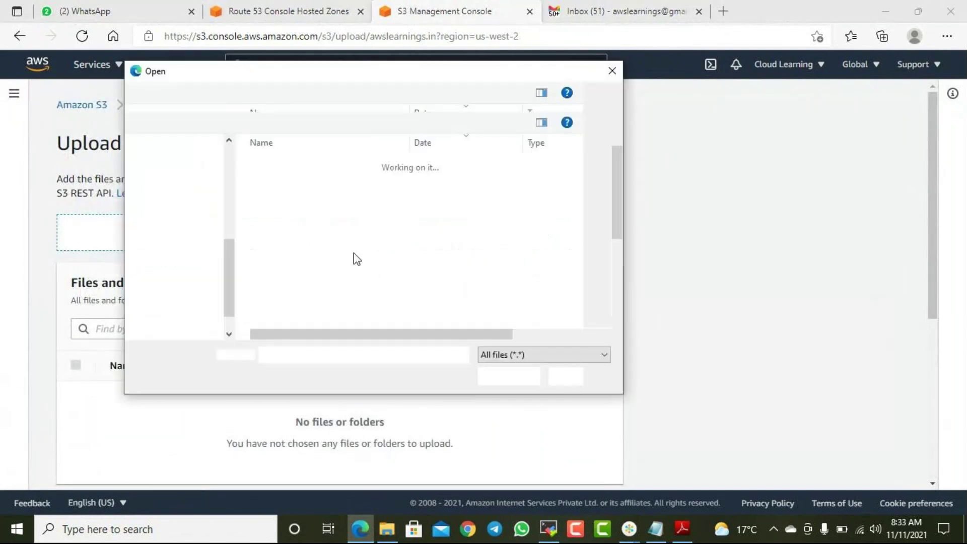
{"action": "scroll", "coordinate": [186, 166], "scroll_direction": "up", "scroll_amount": 2}
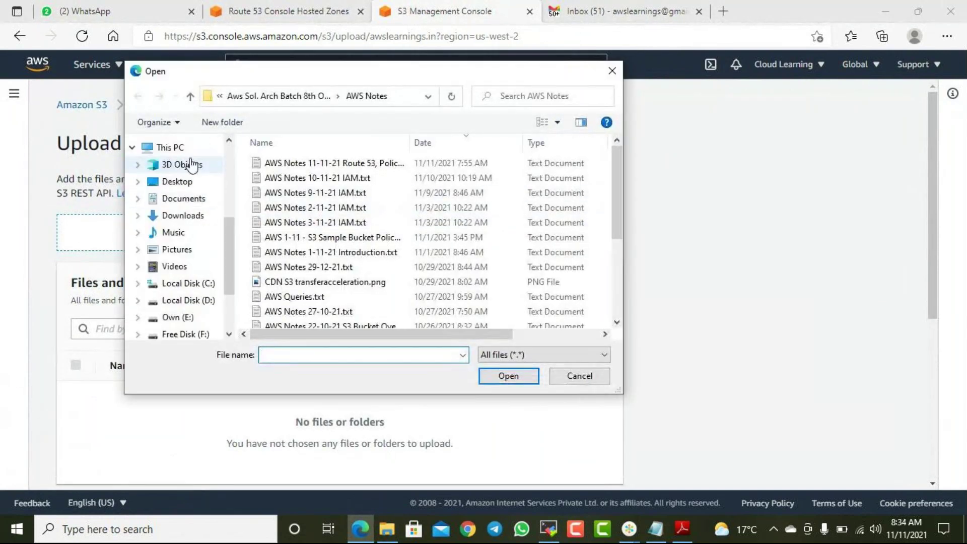
{"action": "left_click", "coordinate": [179, 181]}
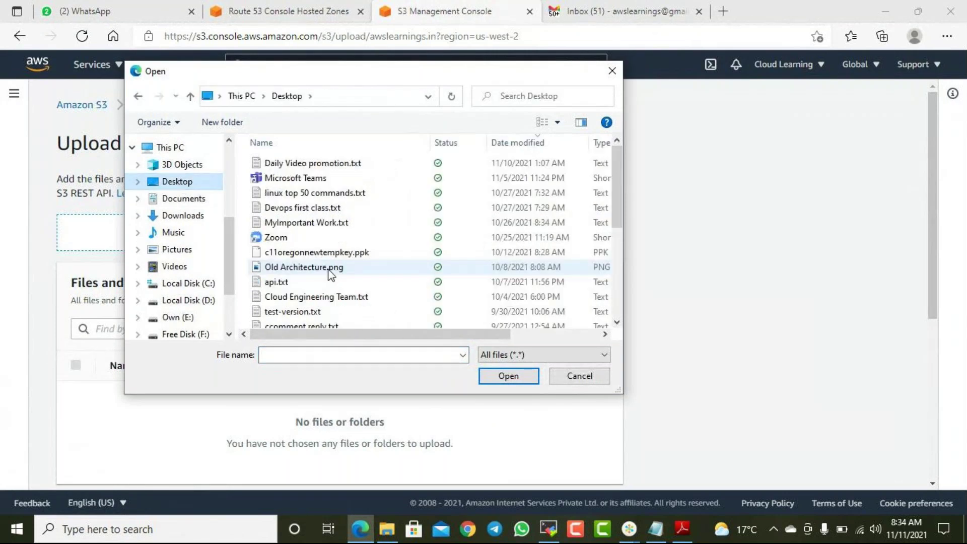
{"action": "scroll", "coordinate": [335, 269], "scroll_direction": "down", "scroll_amount": 4}
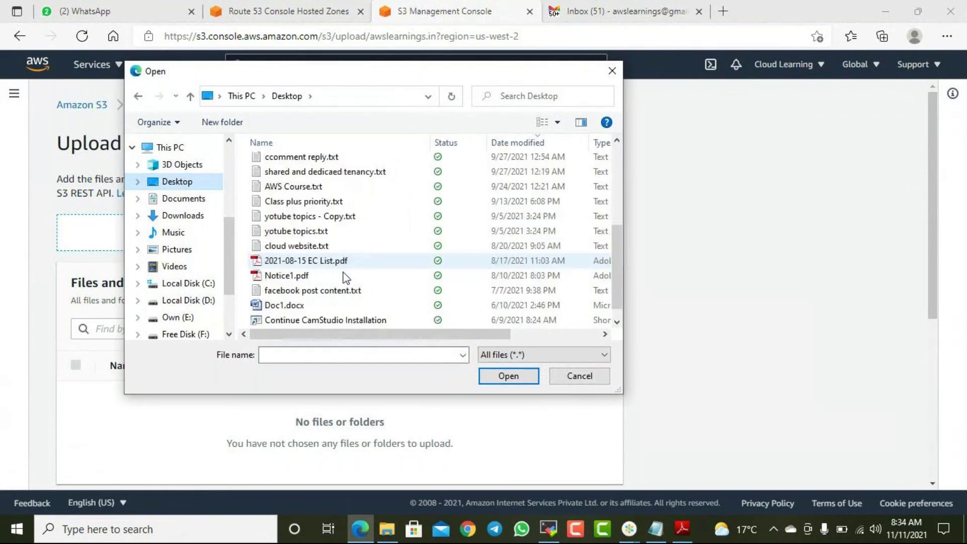
{"action": "scroll", "coordinate": [346, 278], "scroll_direction": "down", "scroll_amount": 1}
{"action": "left_click", "coordinate": [579, 376]}
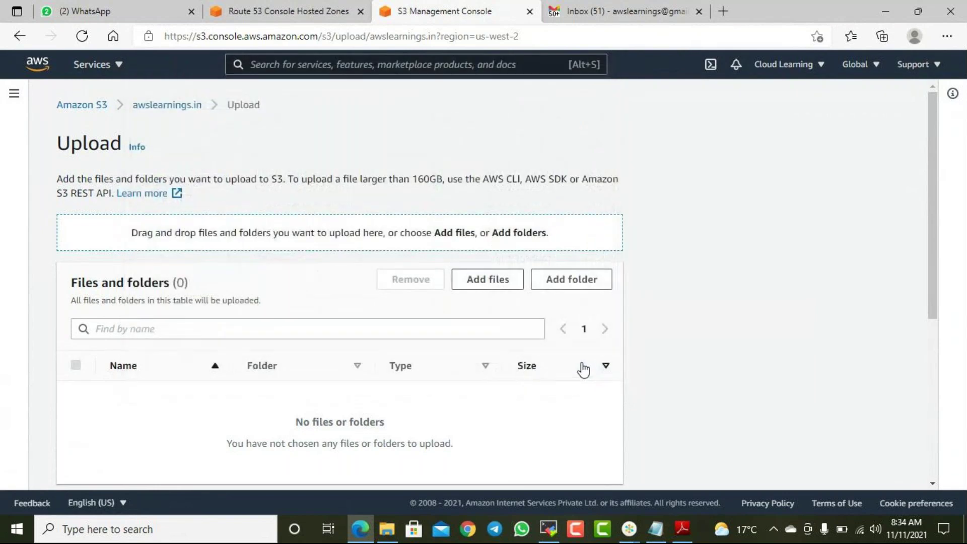
{"action": "key", "text": "super+d"}
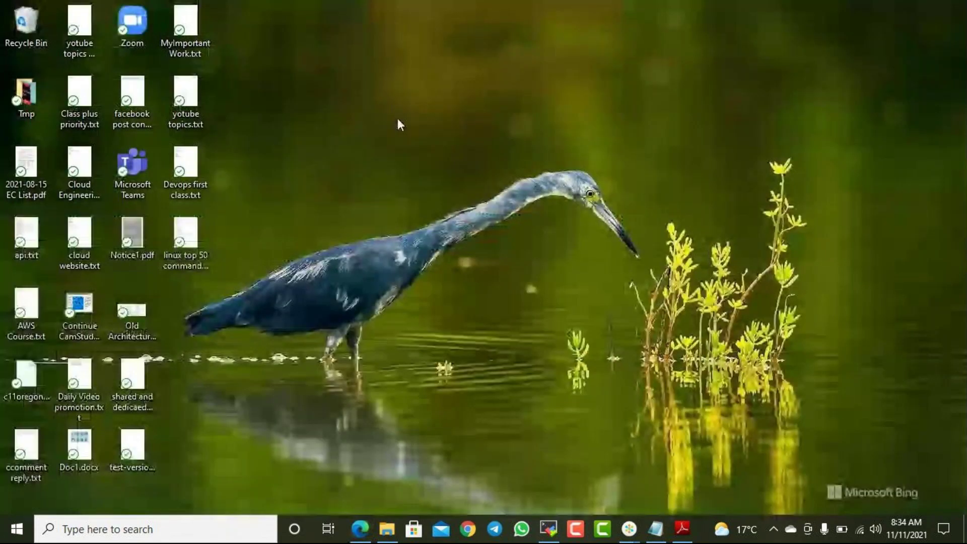
- Create a new text document on the desktop named error
{"action": "right_click", "coordinate": [397, 119]}
{"action": "mouse_move", "coordinate": [509, 349]}
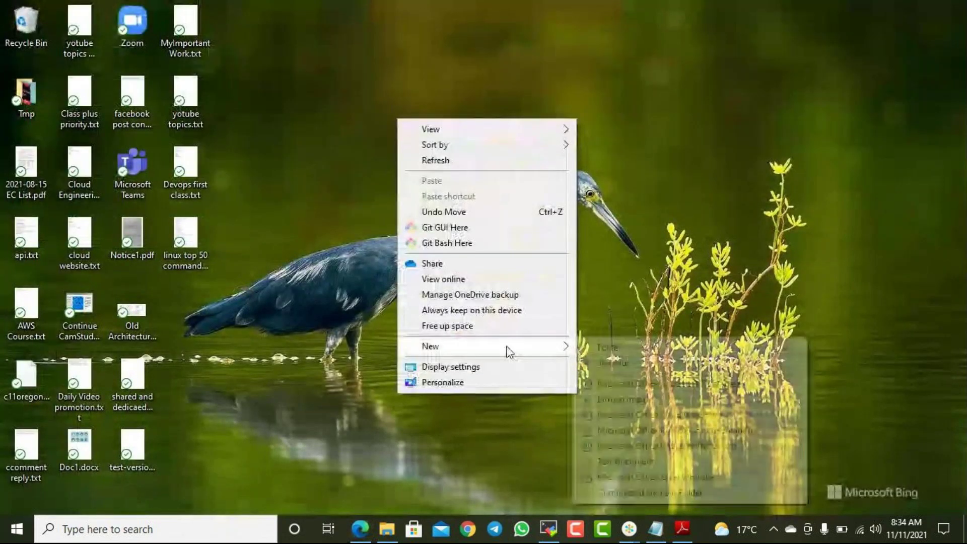
{"action": "left_click", "coordinate": [651, 461]}
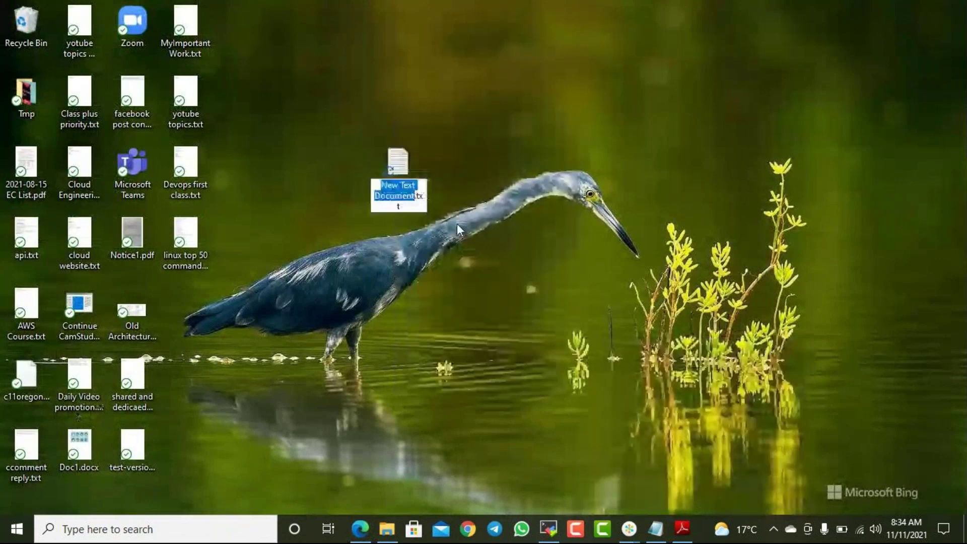
{"action": "type", "text": "enror"}
{"action": "key", "text": "Return"}
- Change the file's extension from .txt to .html, confirming the extension change
{"action": "key", "text": "F2"}
{"action": "key", "text": "End"}
{"action": "key", "text": "BackSpace"}
{"action": "key", "text": "BackSpace"}
{"action": "key", "text": "BackSpace"}
{"action": "type", "text": "html"}
{"action": "key", "text": "Return"}
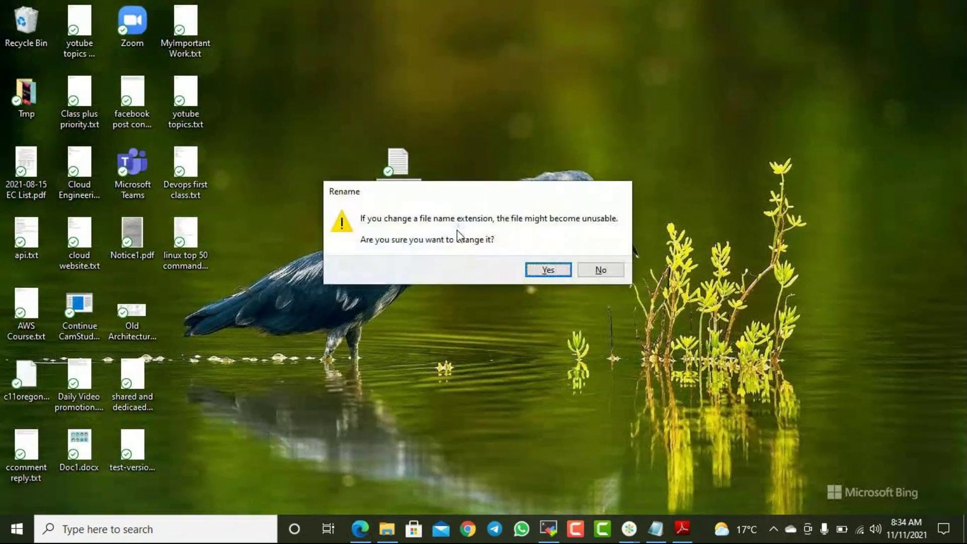
{"action": "left_click", "coordinate": [542, 270]}
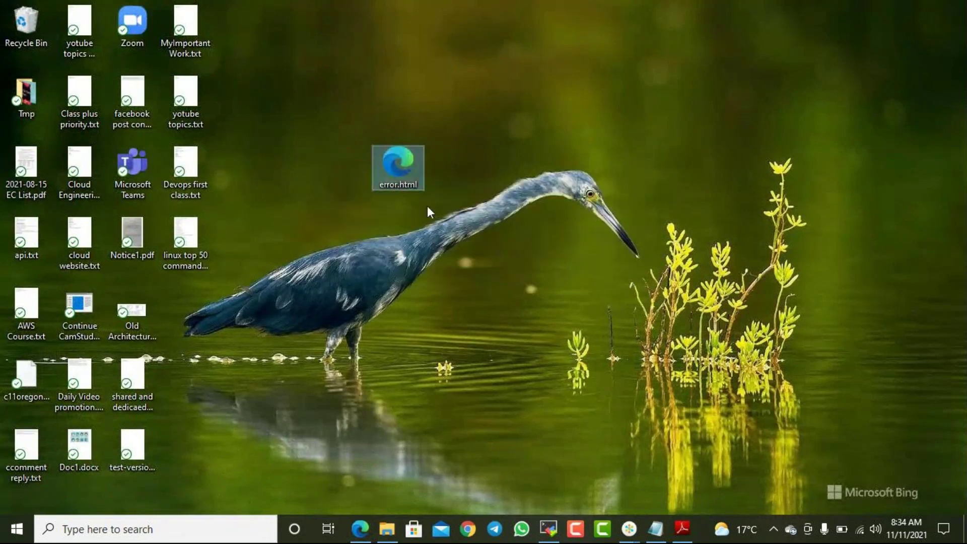
{"action": "right_click", "coordinate": [398, 187]}
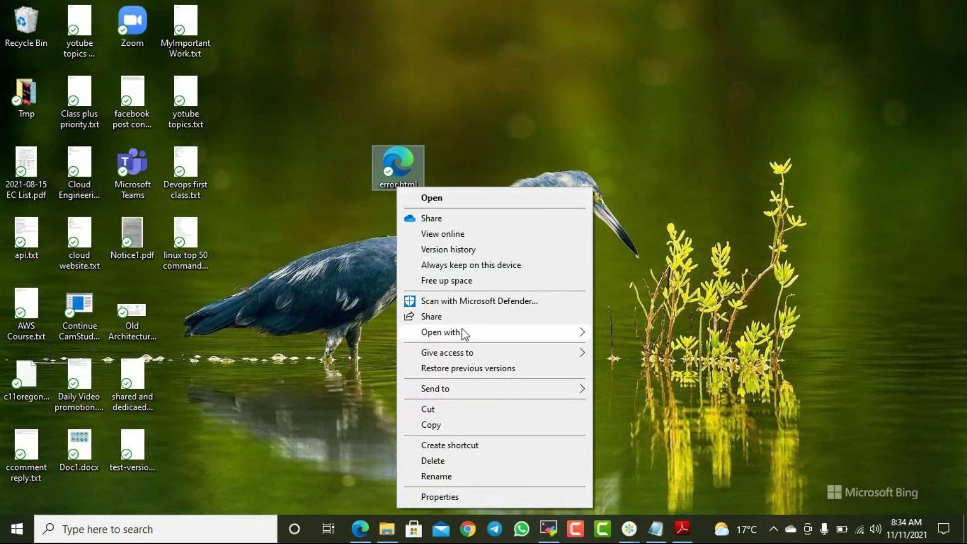
- Open error.html in Notepad and type the under-maintenance, have-a-cup-of-coffee message
{"action": "mouse_move", "coordinate": [461, 332]}
{"action": "left_click", "coordinate": [634, 382]}
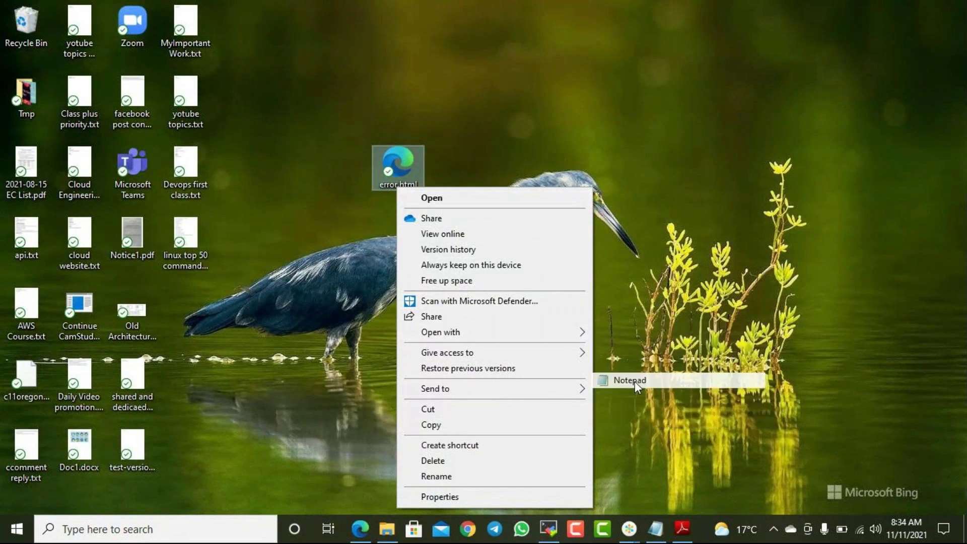
{"action": "type", "text": "This site is under mainteance. Please have a cou"}
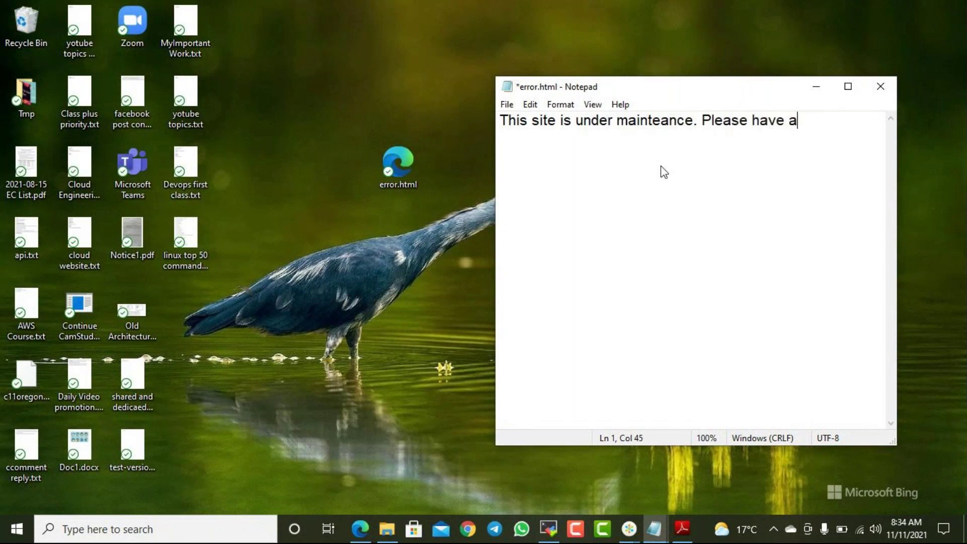
{"action": "key", "text": "BackSpace"}
{"action": "key", "text": "BackSpace"}
{"action": "type", "text": "up of coffede abd"}
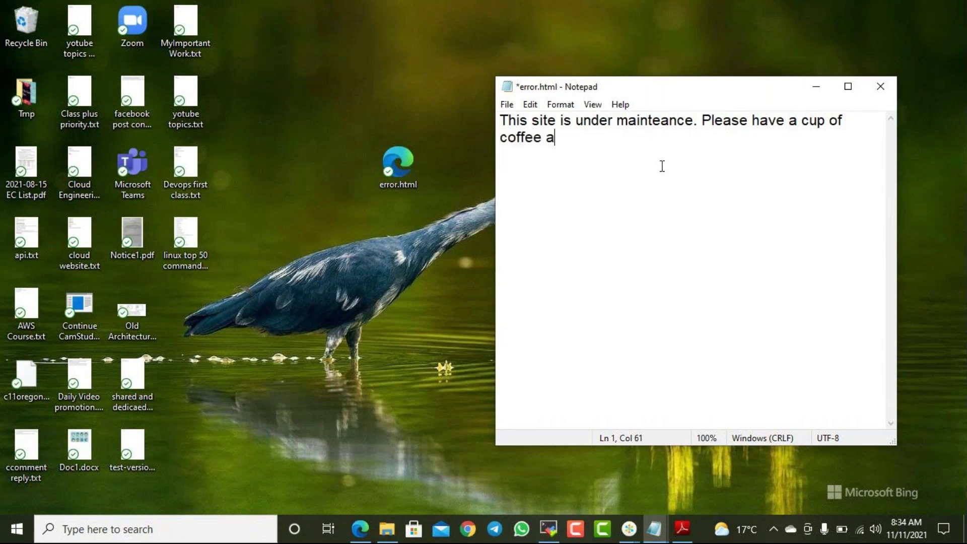
{"action": "type", "text": "d we will m"}
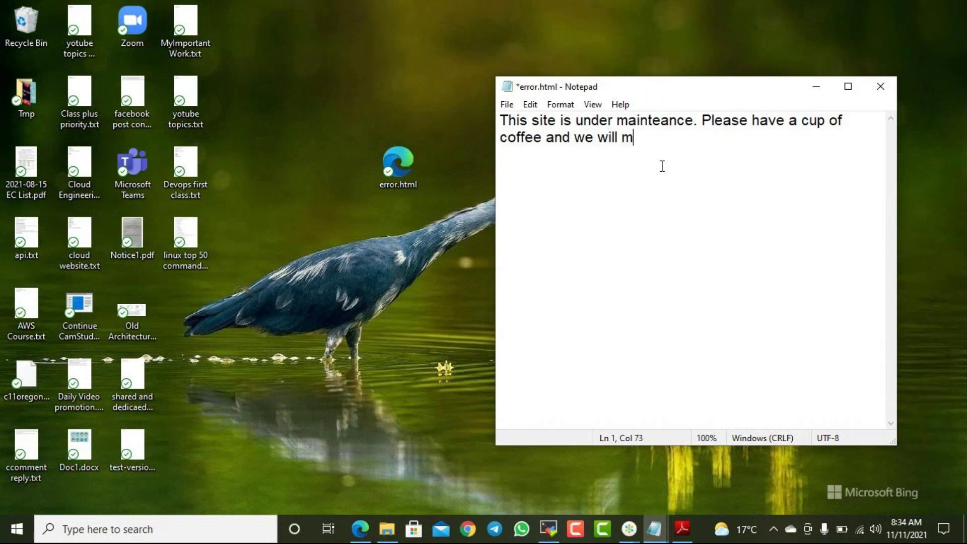
{"action": "type", "text": "on."}
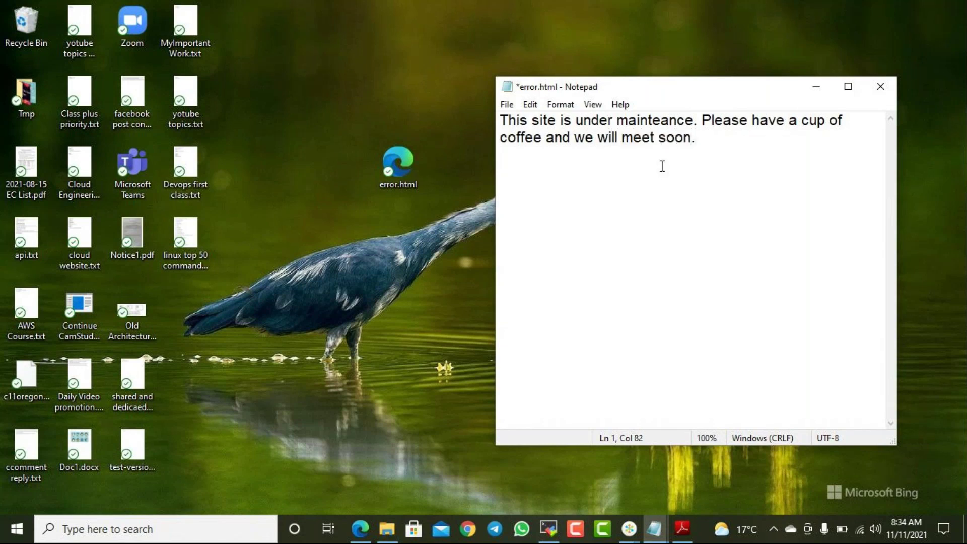
- Close Notepad saving the changes, and return to the browser's S3 upload page
{"action": "left_click", "coordinate": [880, 86]}
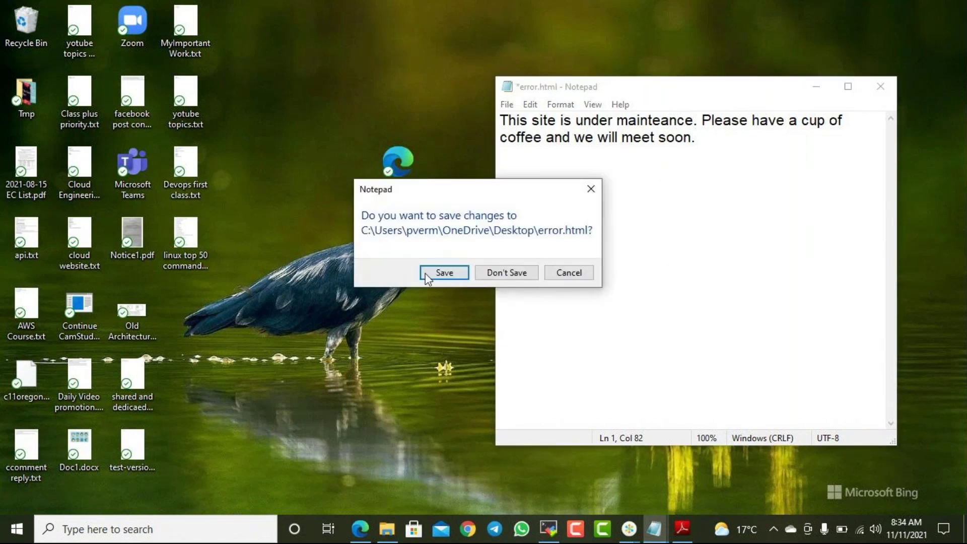
{"action": "left_click", "coordinate": [449, 271]}
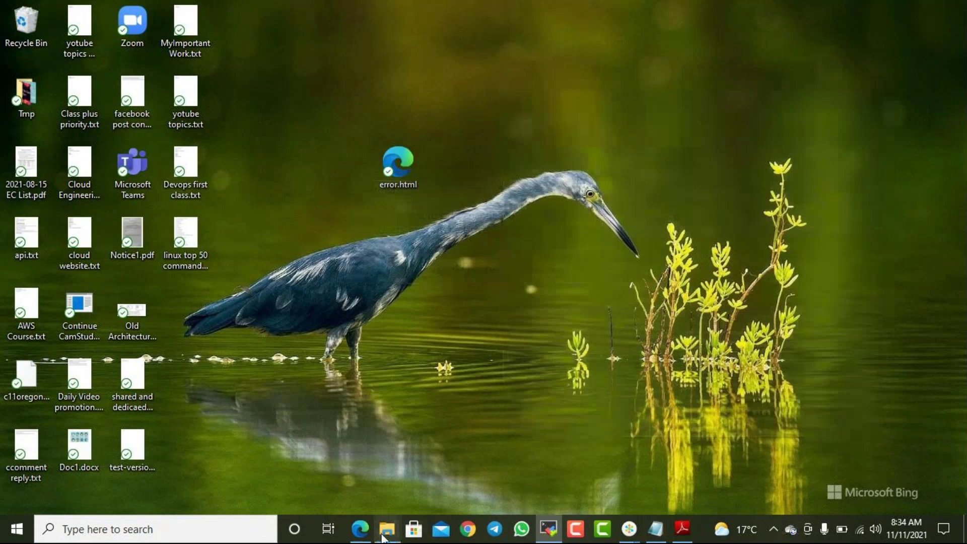
{"action": "mouse_move", "coordinate": [383, 538]}
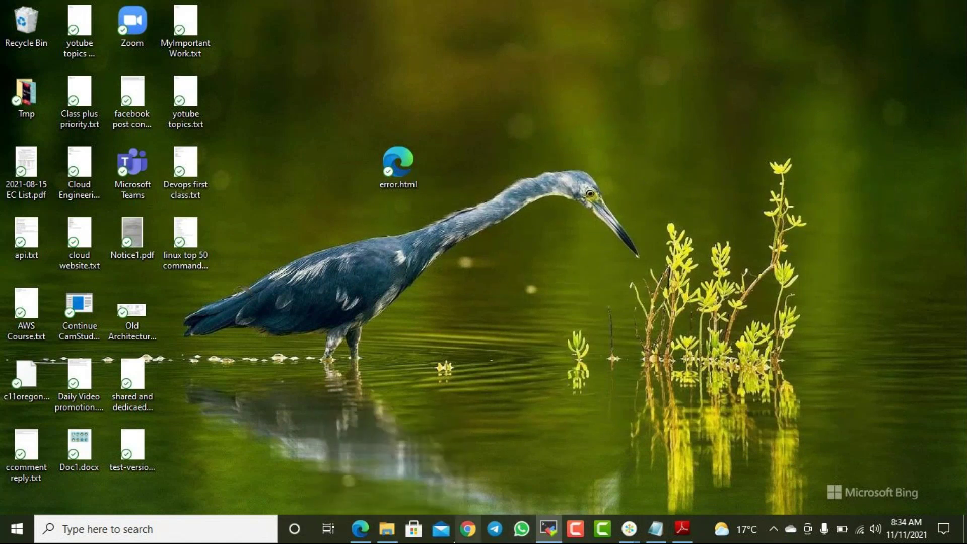
{"action": "left_click", "coordinate": [359, 529]}
- Add error.html from the desktop and upload it to the awslearnings.in bucket
{"action": "left_click", "coordinate": [495, 285]}
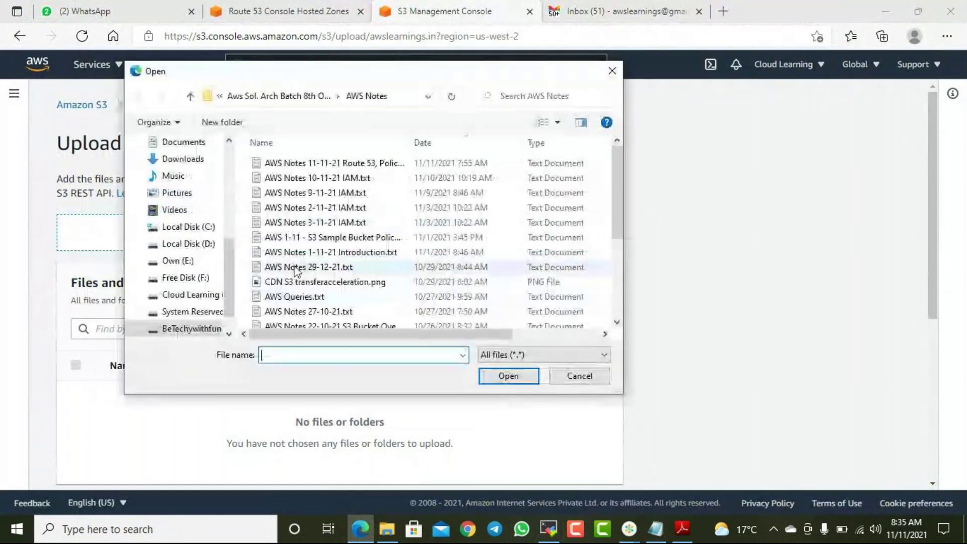
{"action": "scroll", "coordinate": [172, 200], "scroll_direction": "up", "scroll_amount": 5}
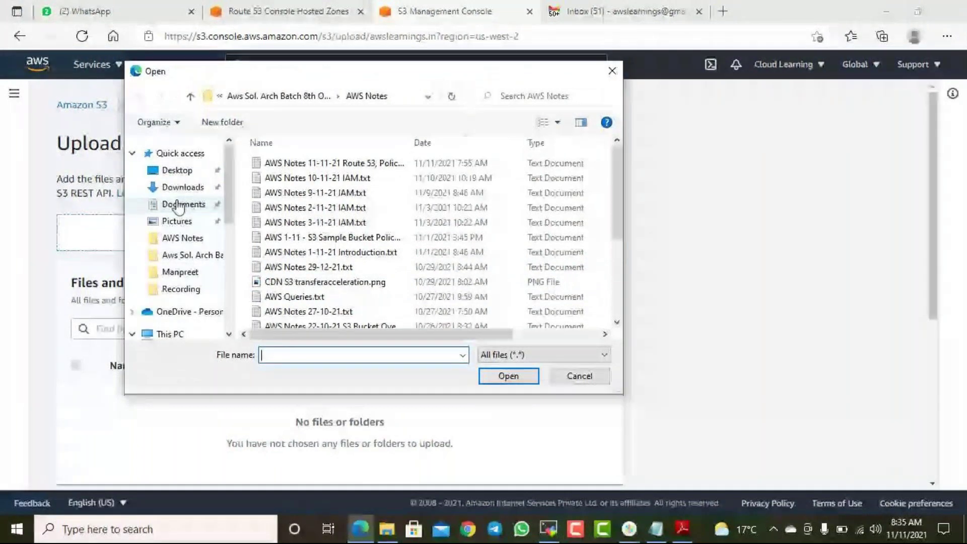
{"action": "left_click", "coordinate": [176, 172]}
{"action": "left_click", "coordinate": [307, 177]}
{"action": "left_click", "coordinate": [283, 166]}
{"action": "left_click", "coordinate": [509, 377]}
{"action": "scroll", "coordinate": [509, 426], "scroll_direction": "down", "scroll_amount": 5}
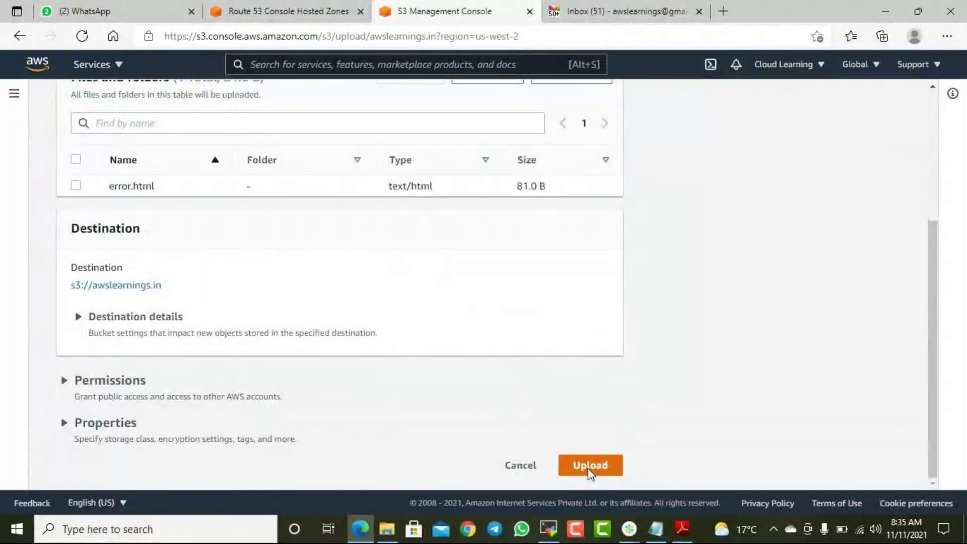
{"action": "left_click", "coordinate": [587, 468]}
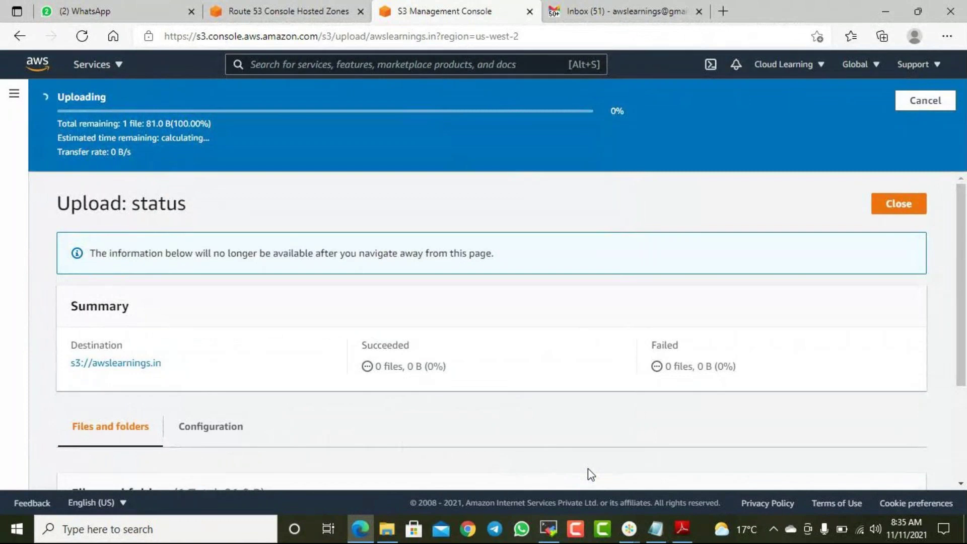
- Make the uploaded error.html object public via ACL and return to the bucket
{"action": "left_click", "coordinate": [900, 164]}
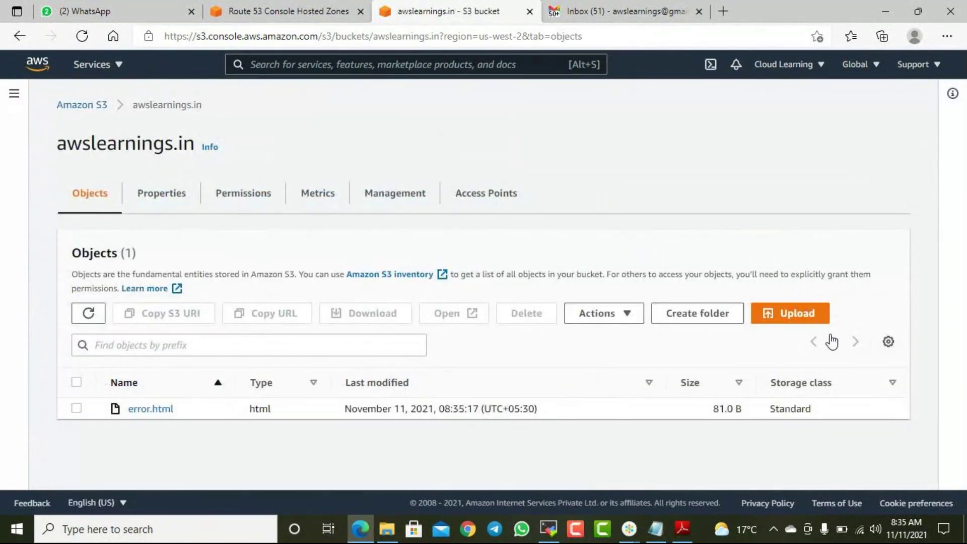
{"action": "left_click", "coordinate": [77, 408]}
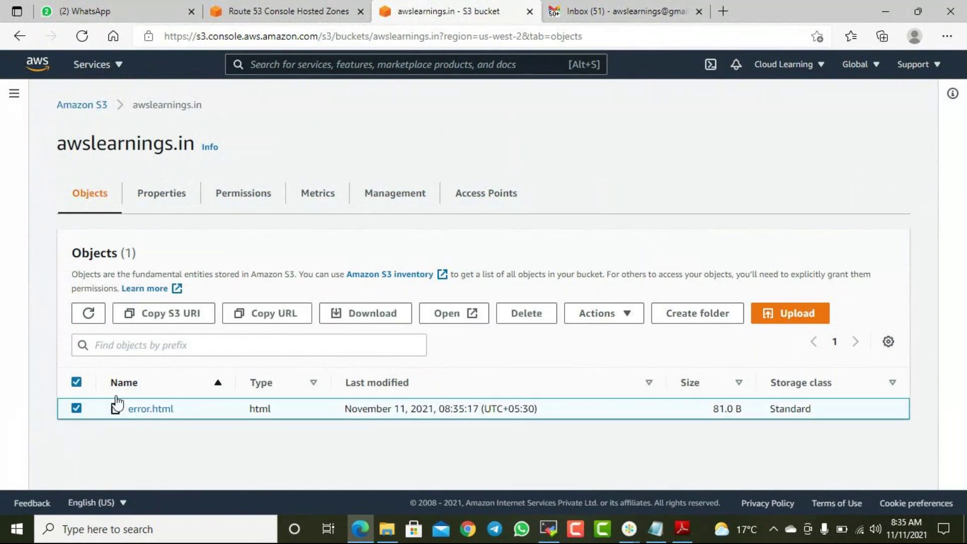
{"action": "left_click", "coordinate": [621, 318]}
{"action": "scroll", "coordinate": [640, 236], "scroll_direction": "down", "scroll_amount": 2}
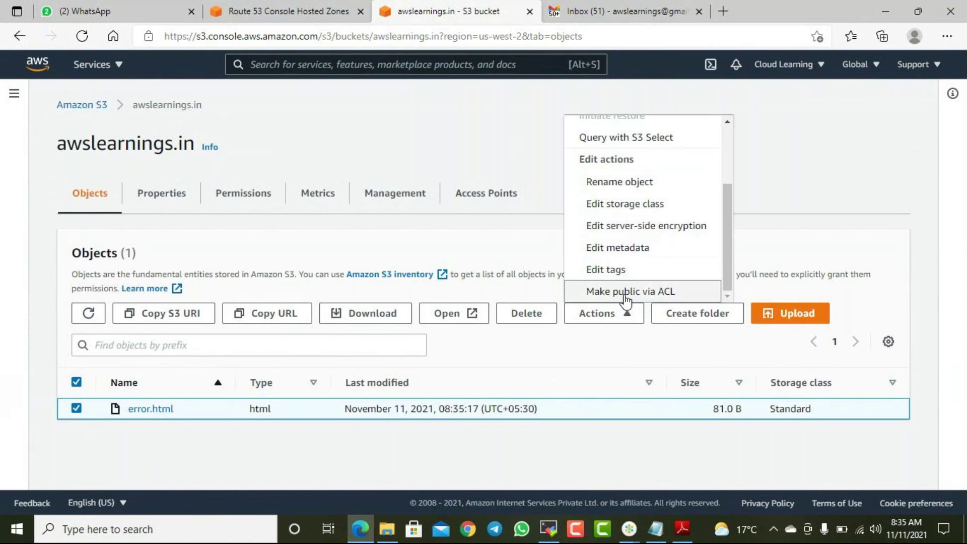
{"action": "scroll", "coordinate": [639, 273], "scroll_direction": "up", "scroll_amount": 2}
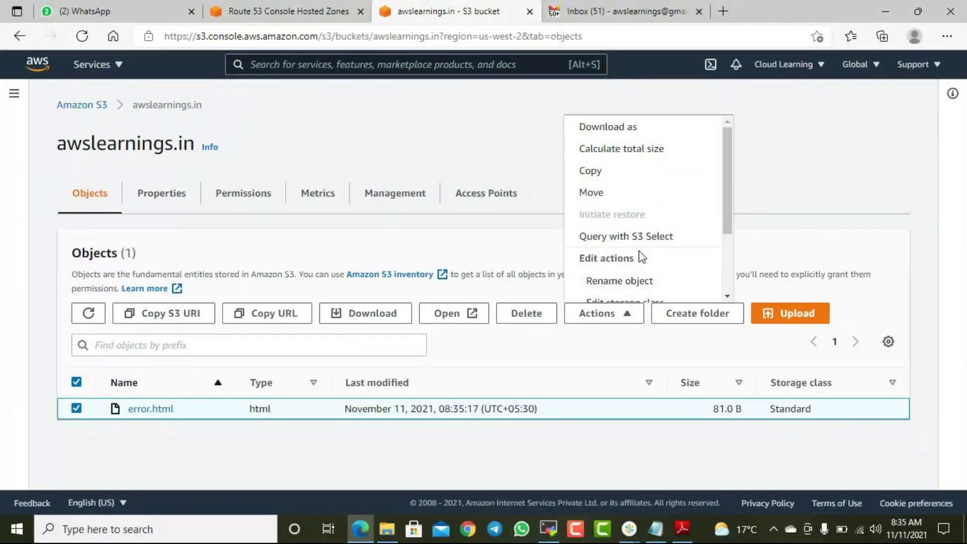
{"action": "scroll", "coordinate": [644, 254], "scroll_direction": "down", "scroll_amount": 2}
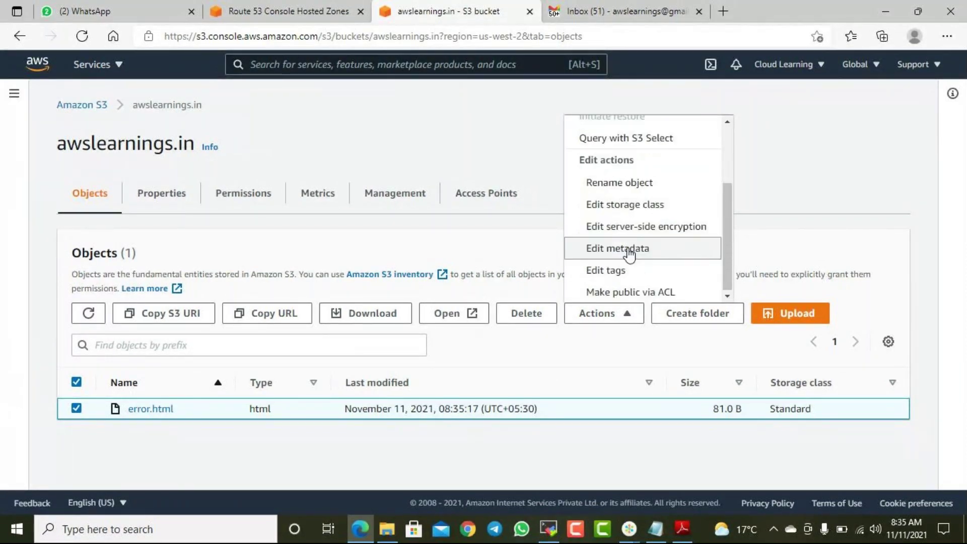
{"action": "left_click", "coordinate": [654, 292]}
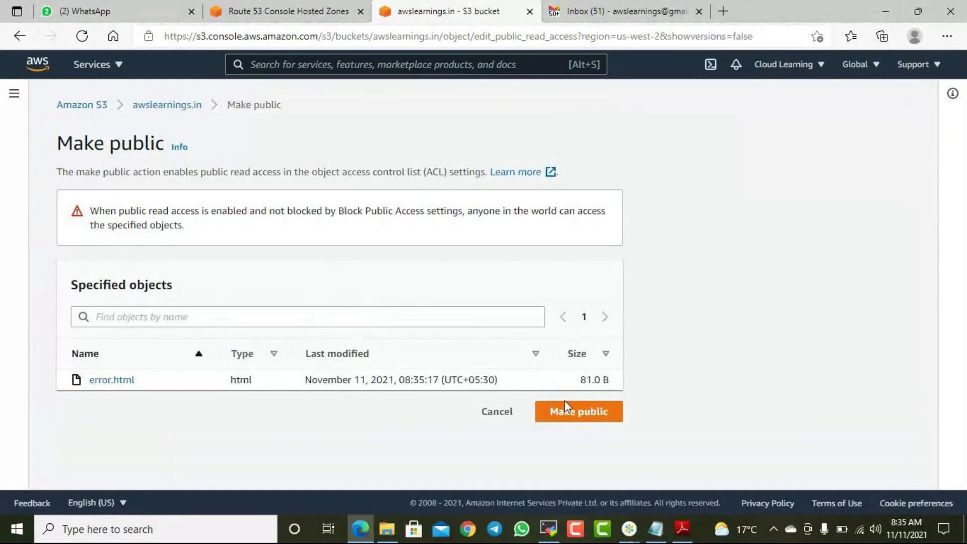
{"action": "left_click", "coordinate": [578, 411]}
{"action": "scroll", "coordinate": [555, 333], "scroll_direction": "down", "scroll_amount": 2}
{"action": "scroll", "coordinate": [555, 333], "scroll_direction": "up", "scroll_amount": 2}
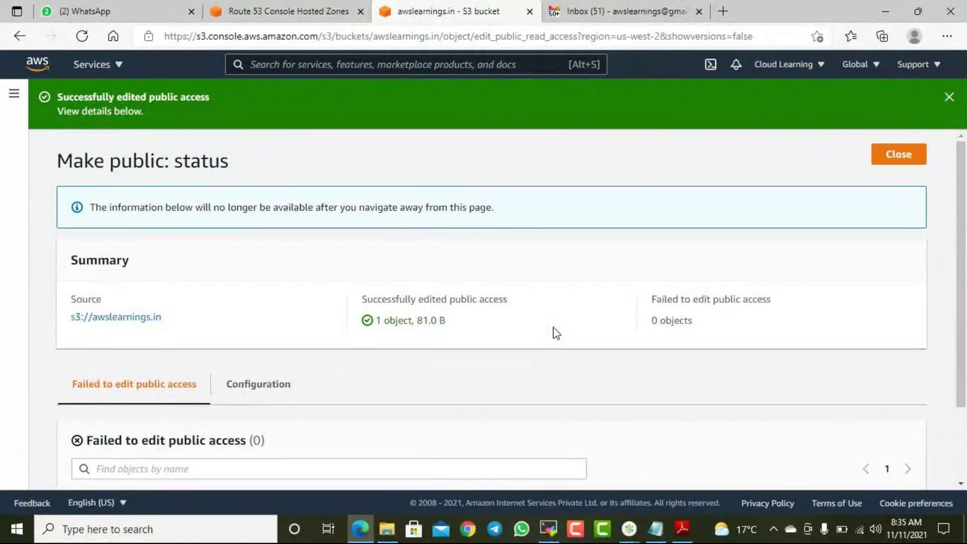
{"action": "left_click", "coordinate": [886, 163]}
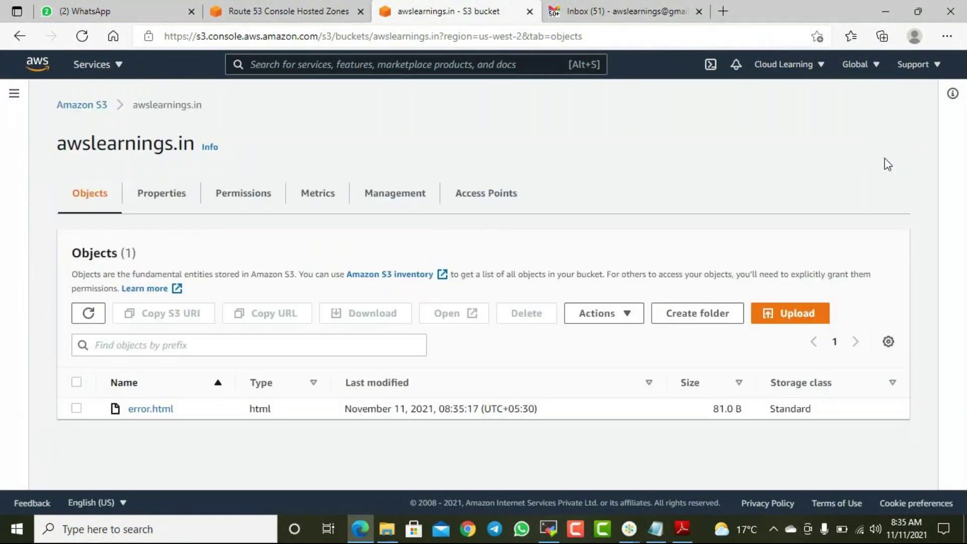
- Copy the static website endpoint from Properties and verify it serves the maintenance page in a new tab
{"action": "left_click", "coordinate": [162, 195]}
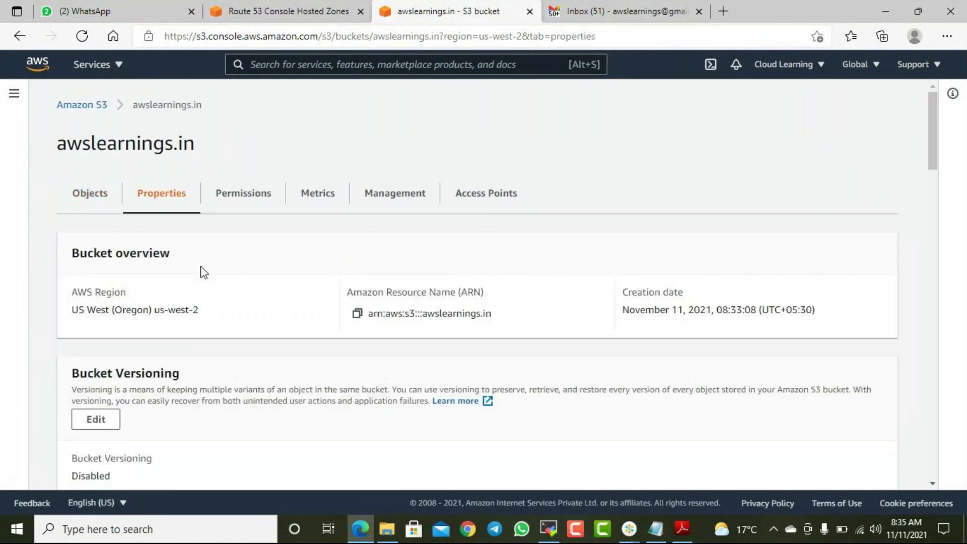
{"action": "scroll", "coordinate": [302, 292], "scroll_direction": "down", "scroll_amount": 6}
{"action": "scroll", "coordinate": [317, 302], "scroll_direction": "down", "scroll_amount": 15}
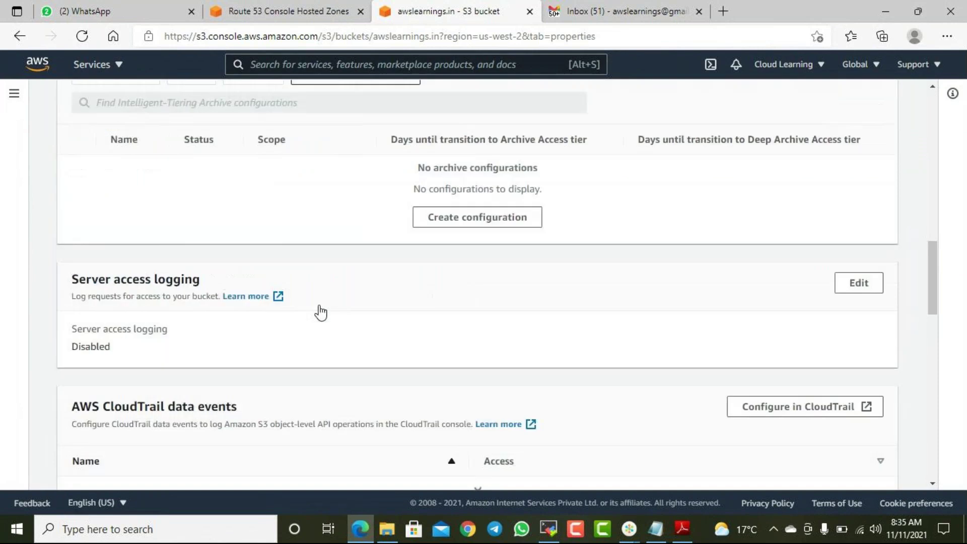
{"action": "scroll", "coordinate": [317, 318], "scroll_direction": "down", "scroll_amount": 10}
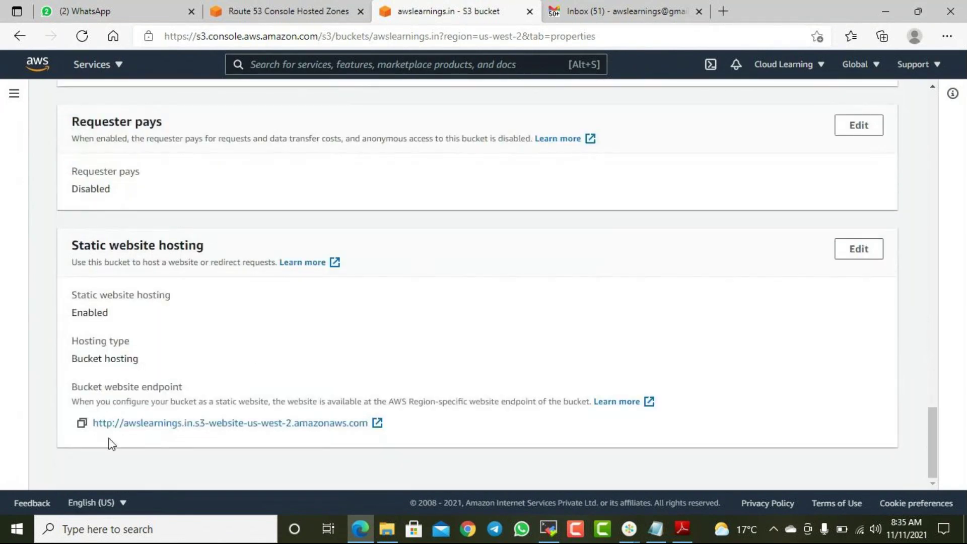
{"action": "left_click", "coordinate": [81, 423]}
{"action": "left_click", "coordinate": [723, 11]}
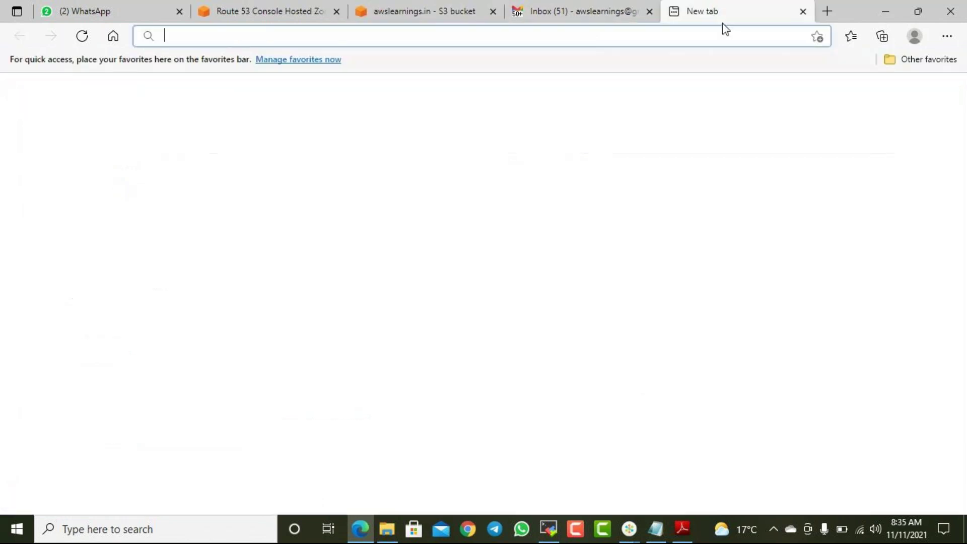
{"action": "key", "text": "ctrl+v"}
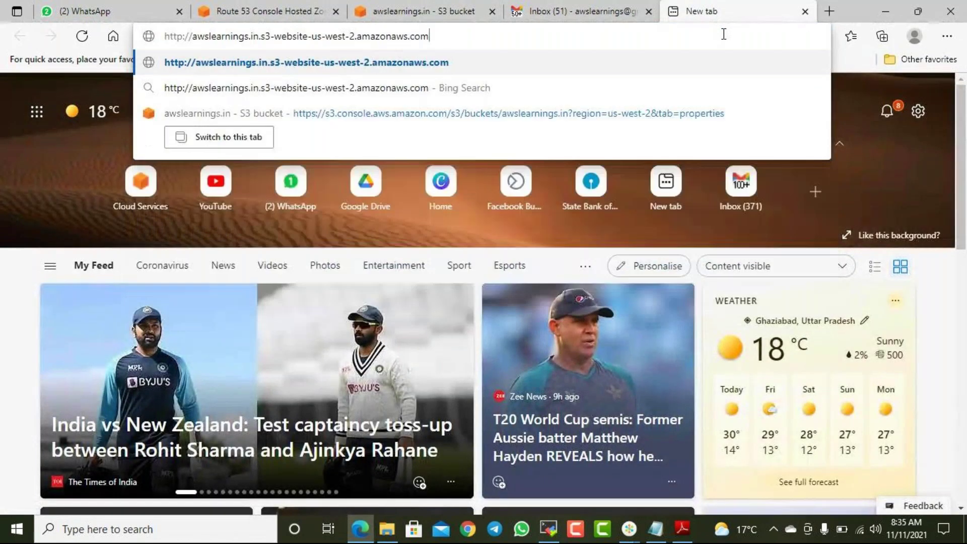
{"action": "key", "text": "Return"}
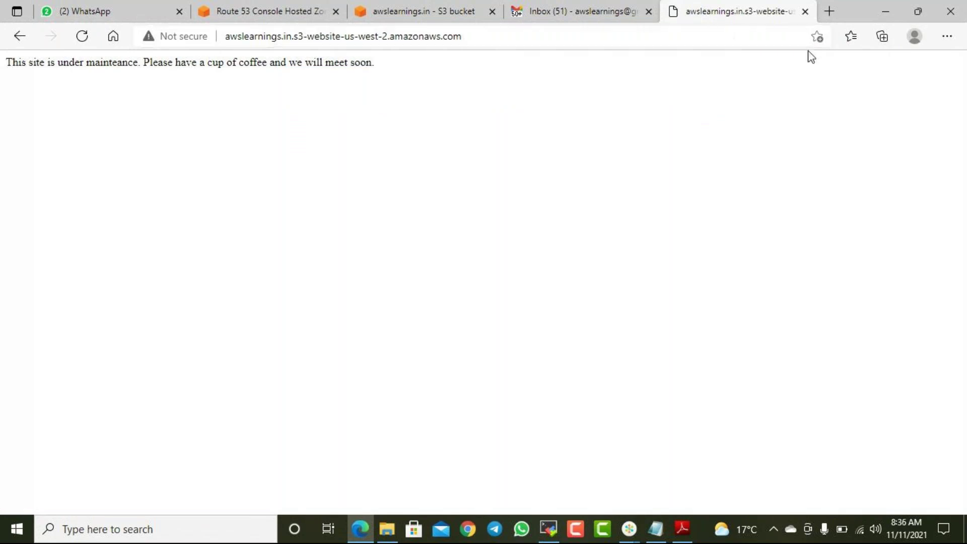
{"action": "left_click", "coordinate": [804, 11]}
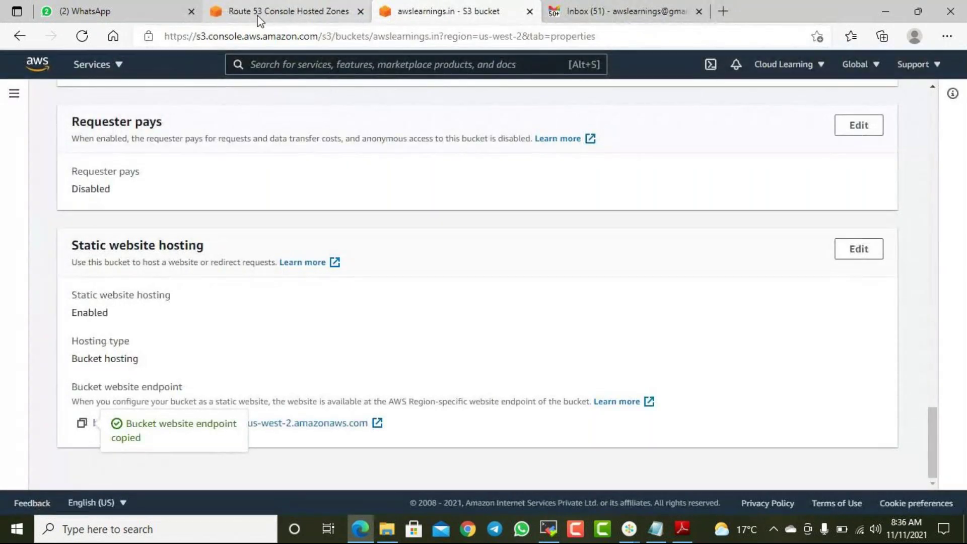
- Set the record's routing policy to Failover and make it an alias to an S3 website endpoint
{"action": "left_click", "coordinate": [258, 15]}
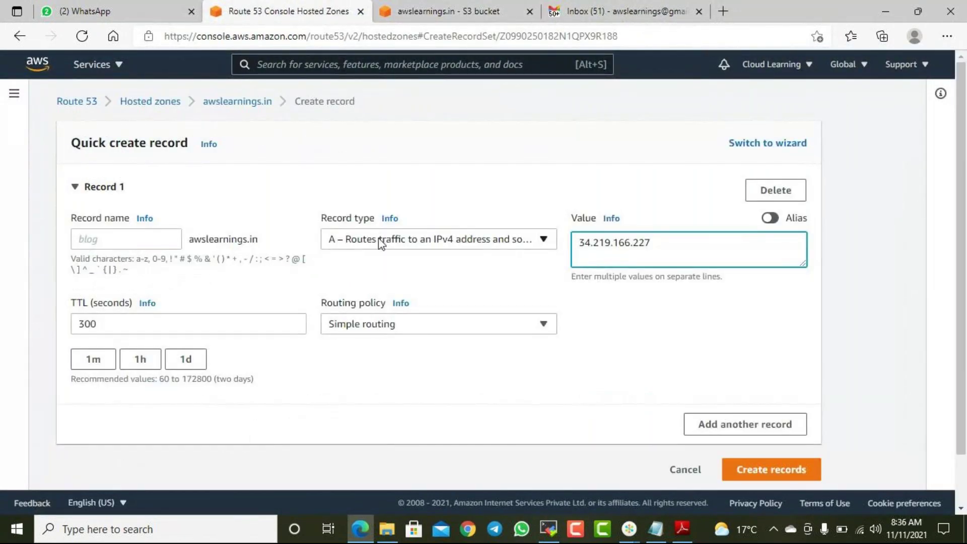
{"action": "left_click", "coordinate": [413, 325]}
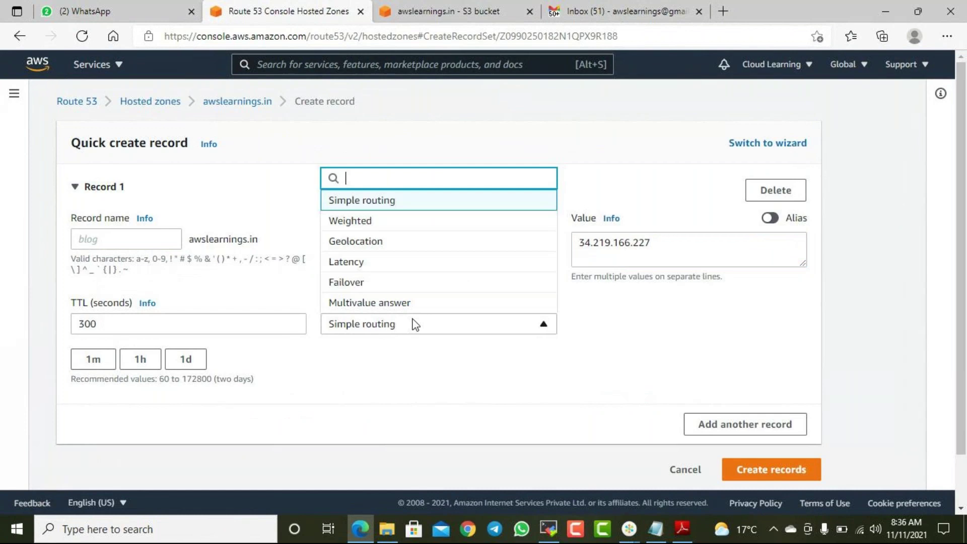
{"action": "left_click", "coordinate": [439, 284]}
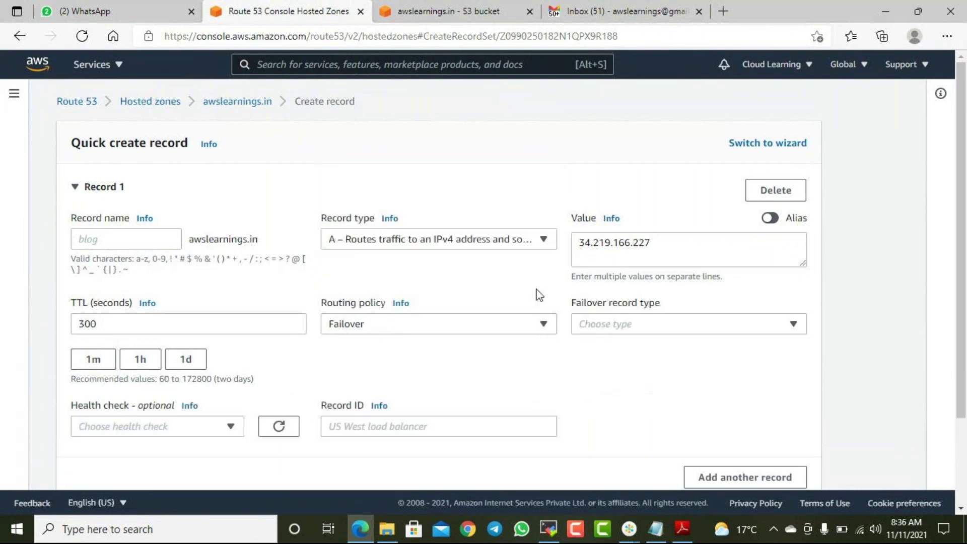
{"action": "left_click", "coordinate": [770, 218]}
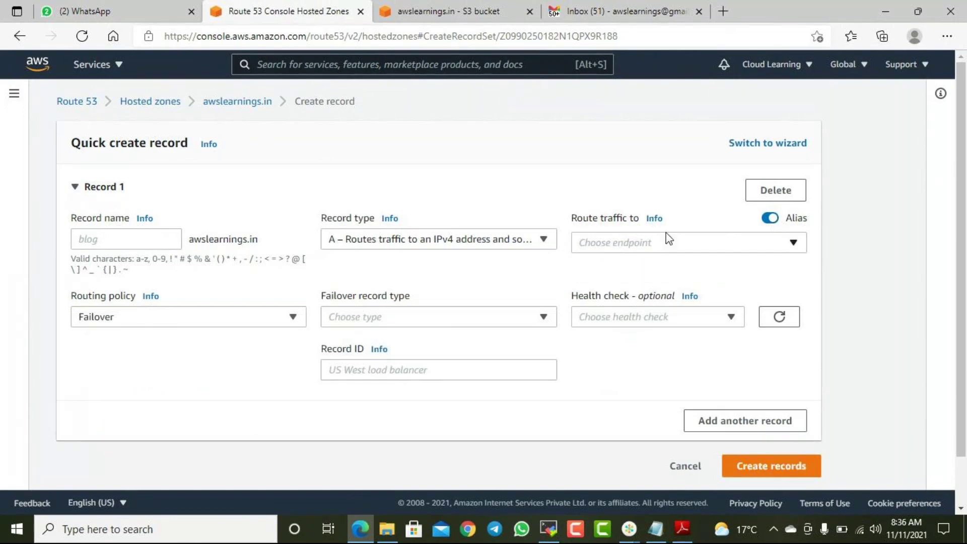
{"action": "left_click", "coordinate": [649, 244]}
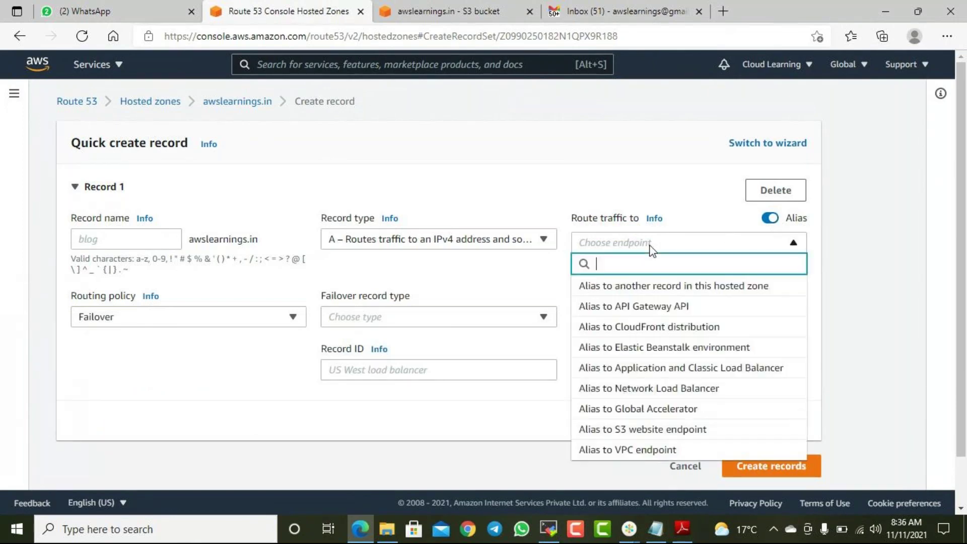
{"action": "left_click", "coordinate": [663, 428]}
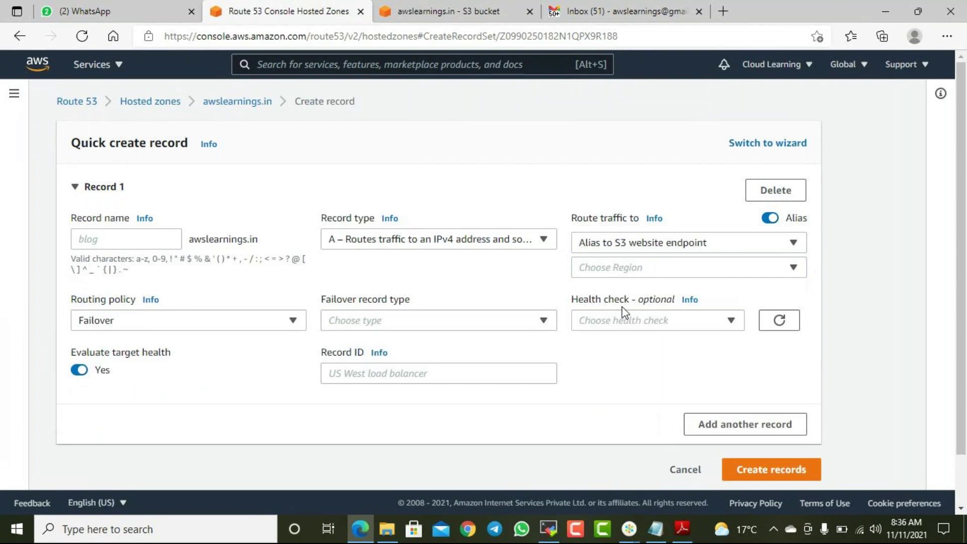
- Choose US West (Oregon) as the region and pick the awslearnings.in S3 website endpoint as target
{"action": "left_click", "coordinate": [625, 271]}
{"action": "scroll", "coordinate": [677, 411], "scroll_direction": "down", "scroll_amount": 5}
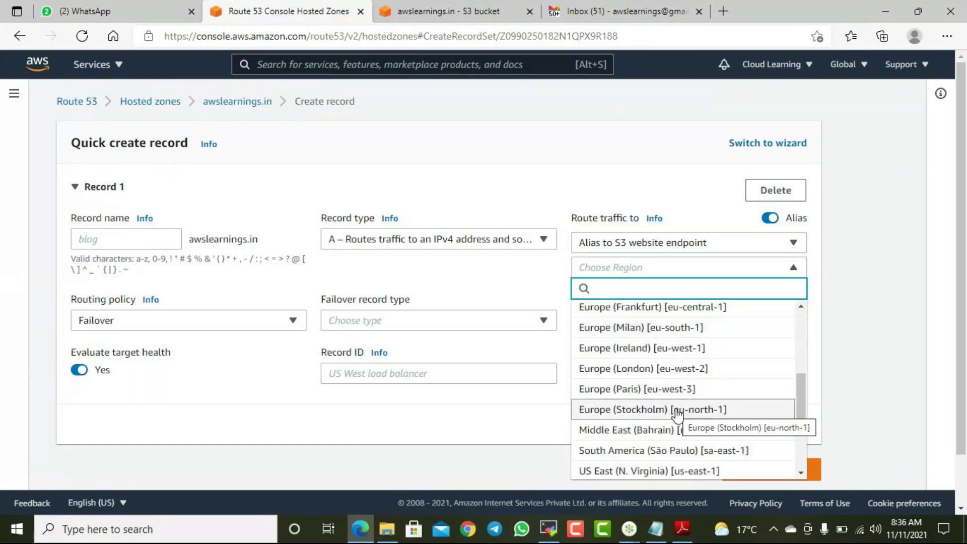
{"action": "left_click", "coordinate": [715, 472]}
{"action": "left_click", "coordinate": [637, 293]}
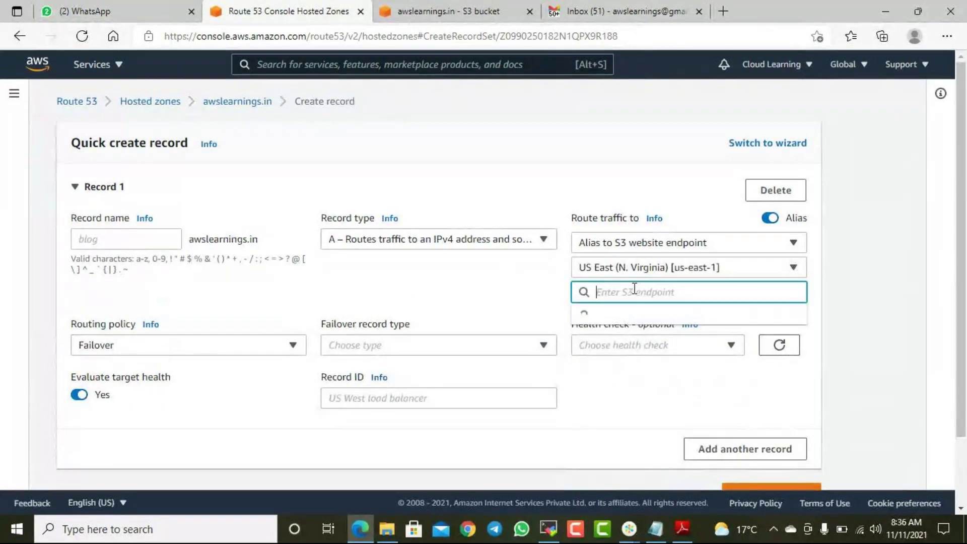
{"action": "left_click", "coordinate": [445, 11]}
{"action": "scroll", "coordinate": [563, 215], "scroll_direction": "up", "scroll_amount": 15}
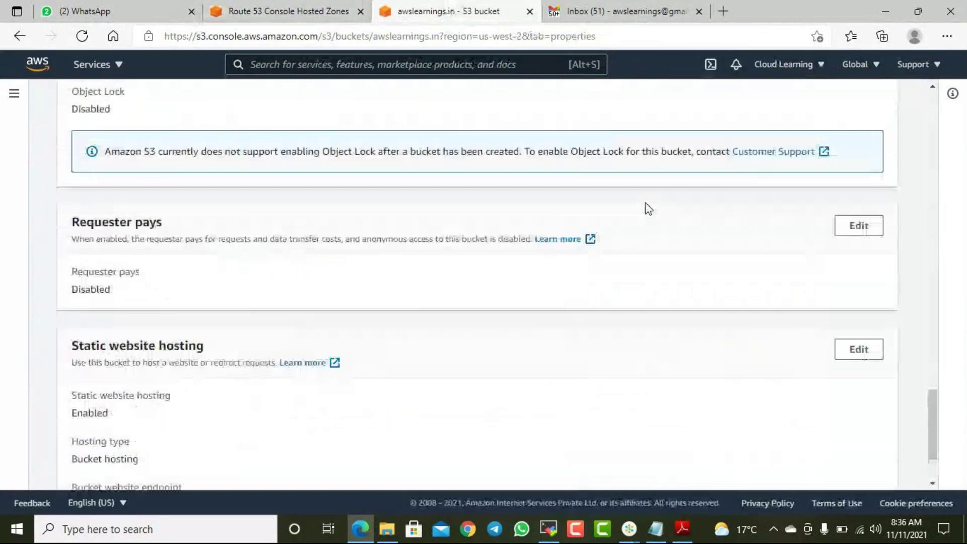
{"action": "scroll", "coordinate": [617, 186], "scroll_direction": "up", "scroll_amount": 10}
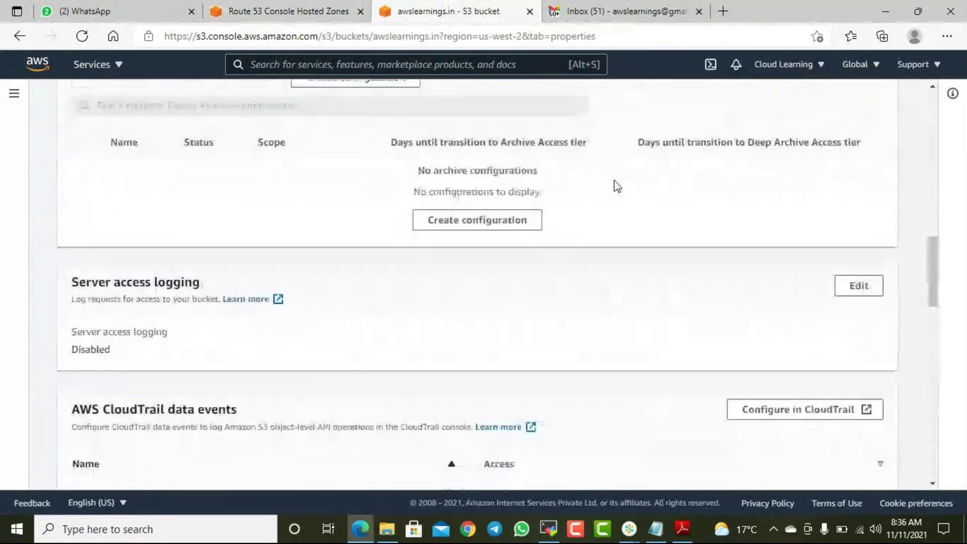
{"action": "scroll", "coordinate": [617, 187], "scroll_direction": "up", "scroll_amount": 3}
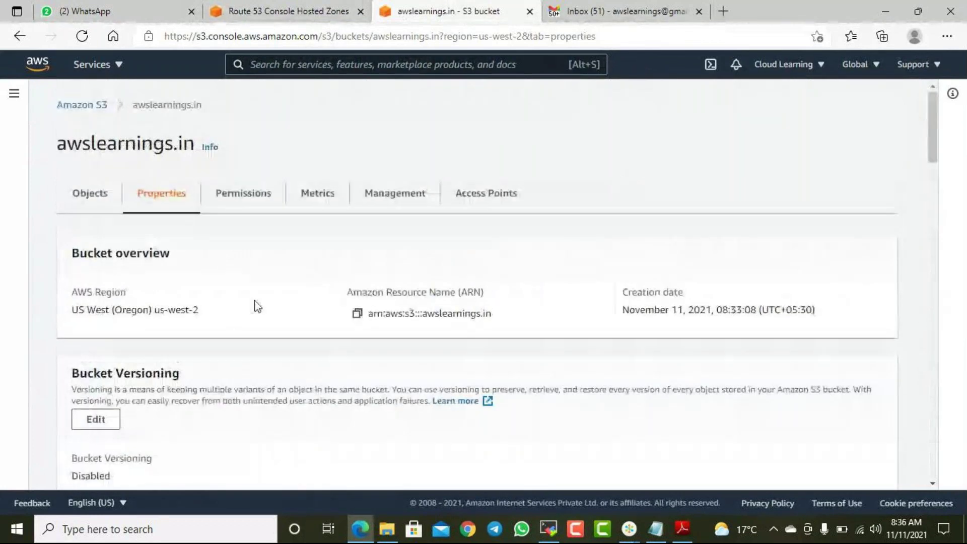
{"action": "left_click", "coordinate": [286, 14]}
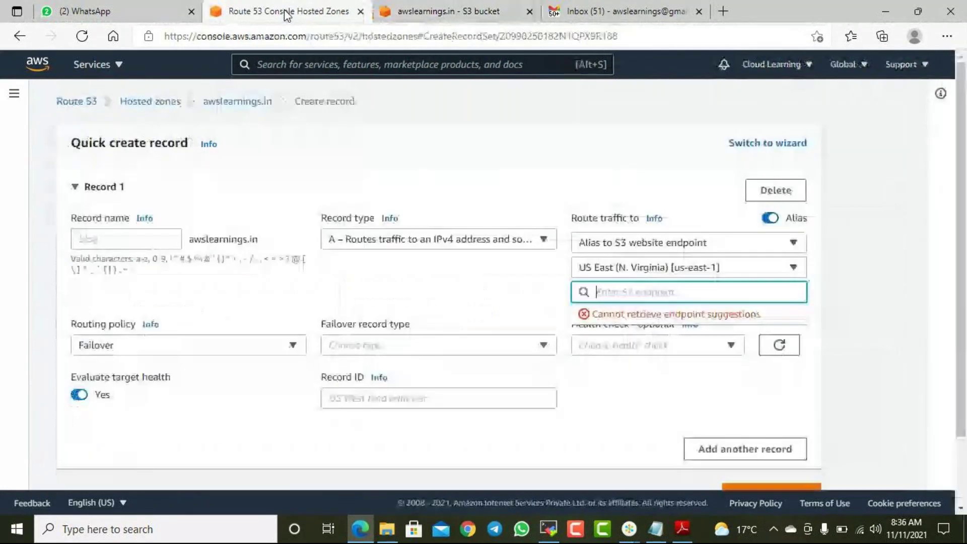
{"action": "left_click", "coordinate": [663, 274]}
{"action": "left_click", "coordinate": [663, 274]}
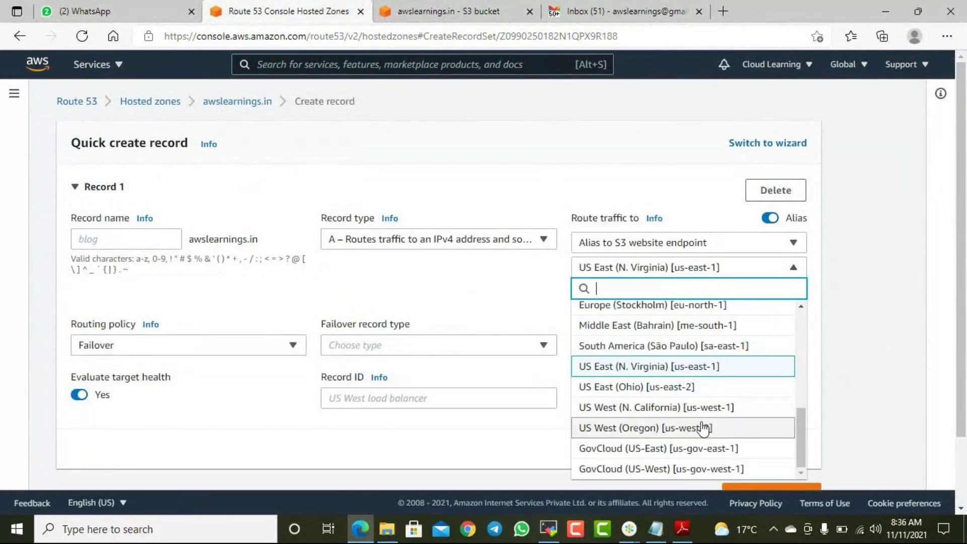
{"action": "left_click", "coordinate": [707, 429]}
{"action": "left_click", "coordinate": [636, 292]}
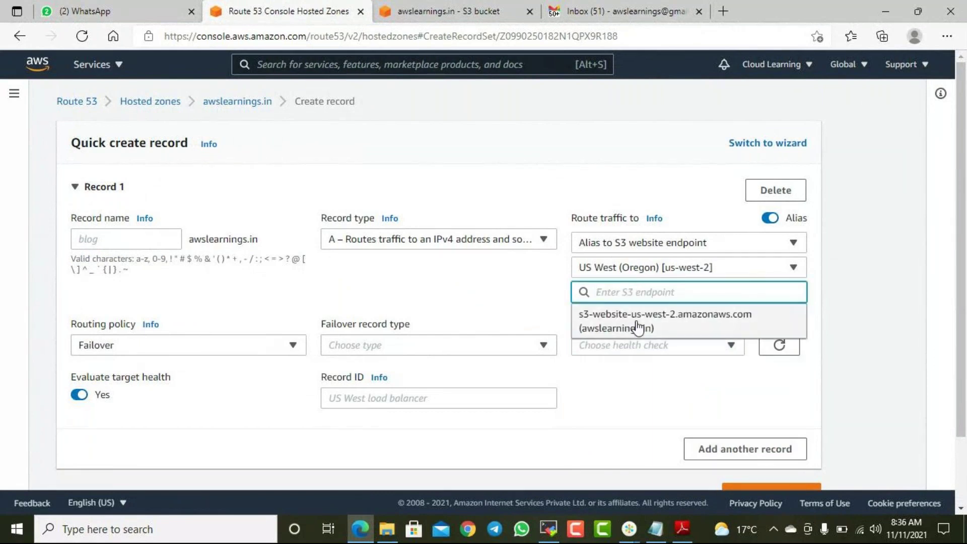
{"action": "left_click", "coordinate": [638, 325]}
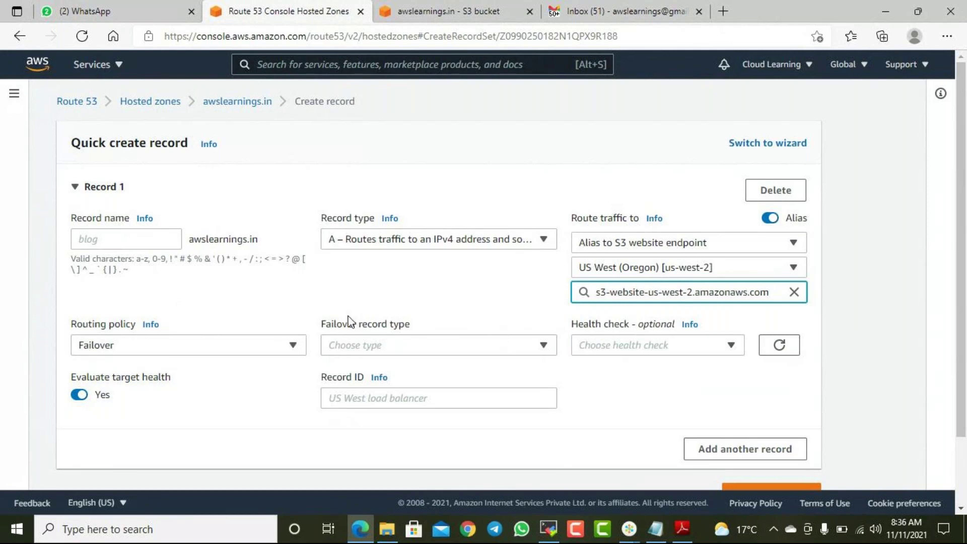
{"action": "left_click", "coordinate": [397, 345]}
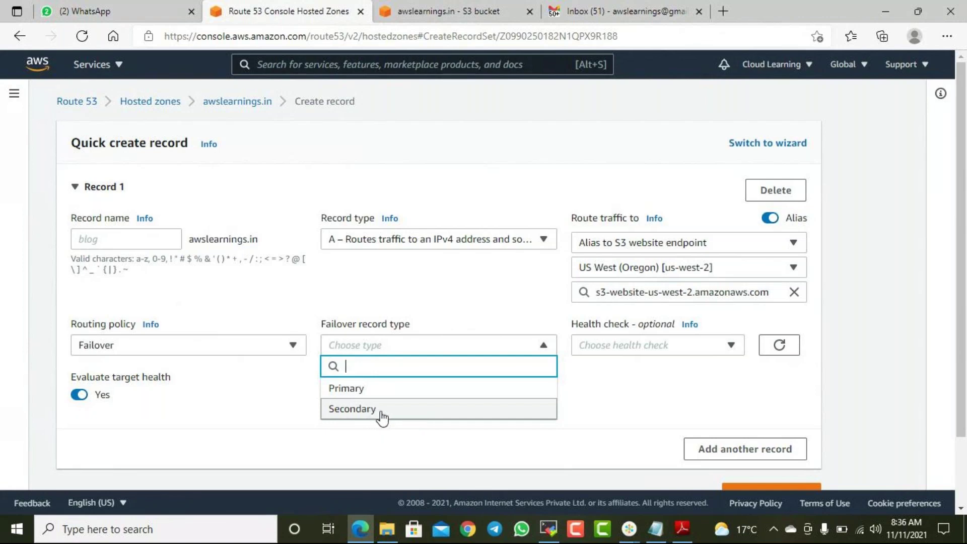
- Set failover type Secondary with Record ID 'Secondary Website' and create the record
{"action": "left_click", "coordinate": [381, 411]}
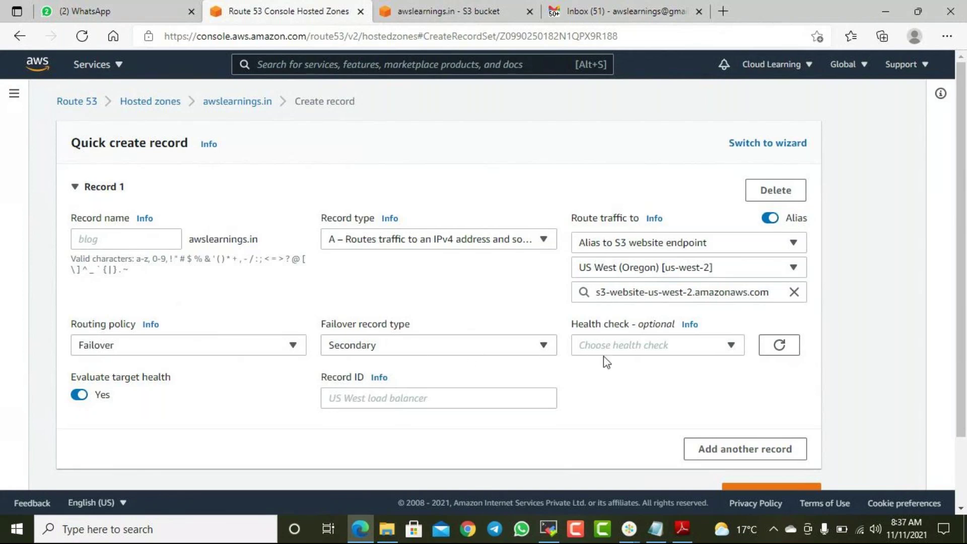
{"action": "left_click", "coordinate": [431, 392]}
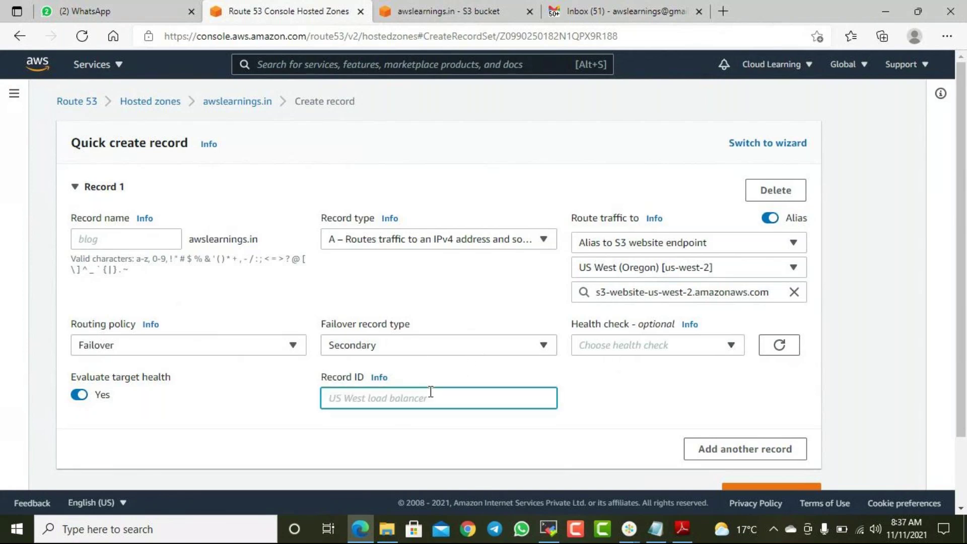
{"action": "type", "text": "Secondary Website"}
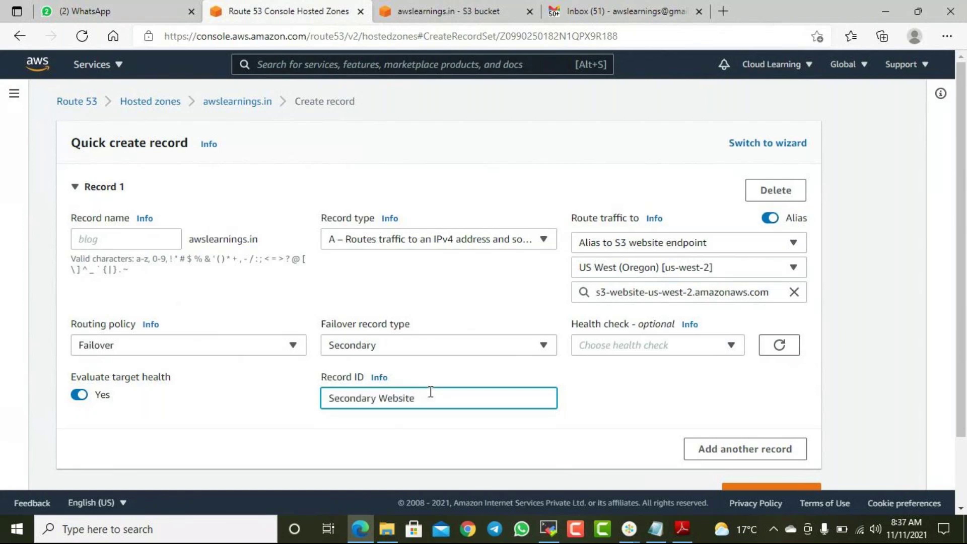
{"action": "scroll", "coordinate": [641, 395], "scroll_direction": "down", "scroll_amount": 2}
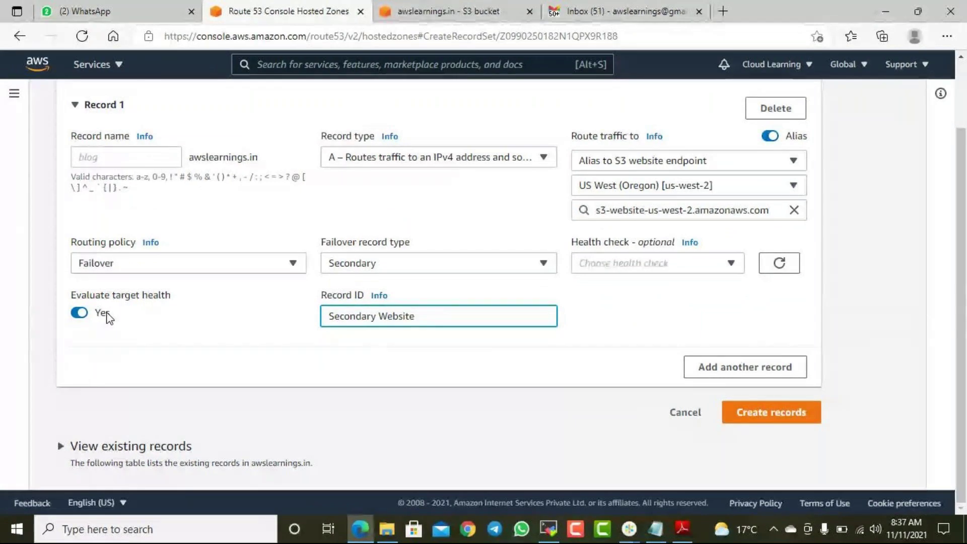
{"action": "left_click", "coordinate": [793, 418]}
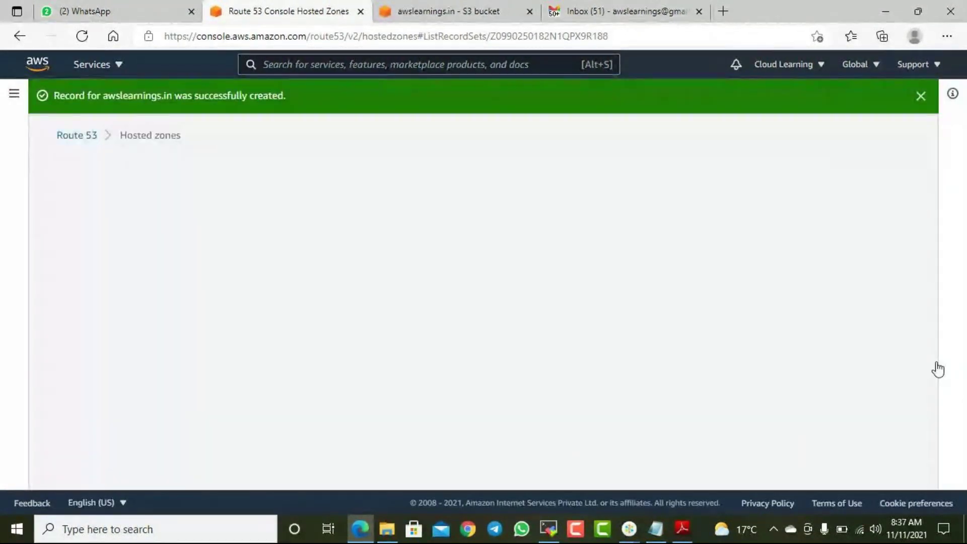
{"action": "scroll", "coordinate": [789, 362], "scroll_direction": "down", "scroll_amount": 3}
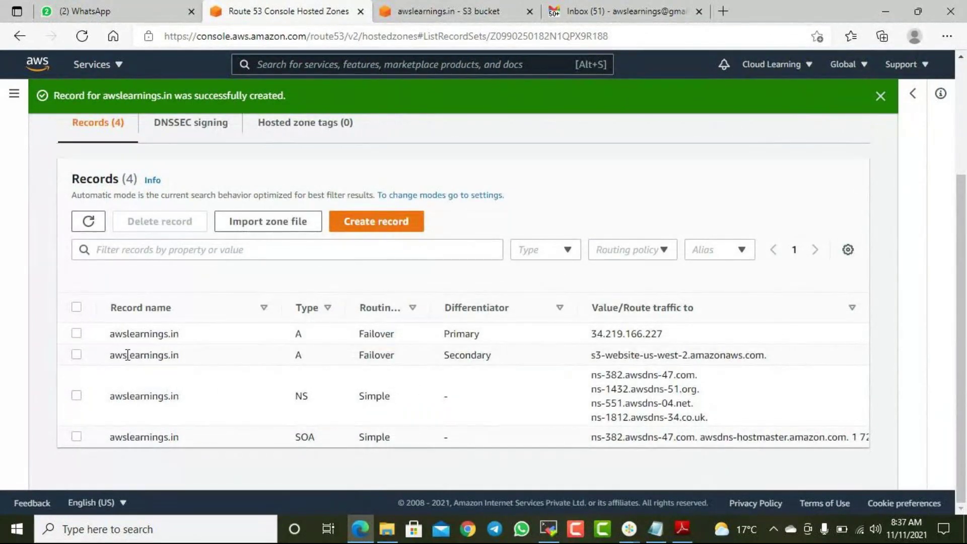
{"action": "left_click", "coordinate": [76, 333]}
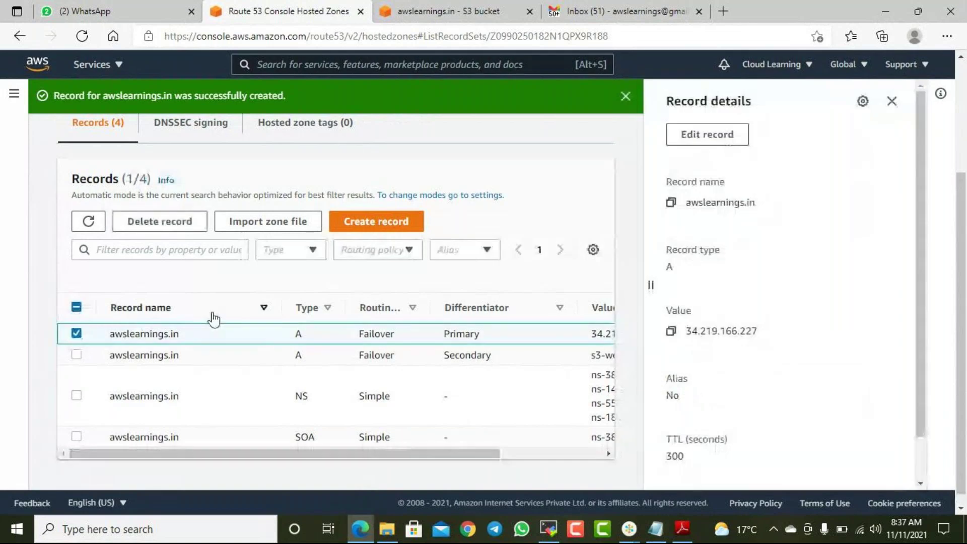
{"action": "scroll", "coordinate": [826, 352], "scroll_direction": "down", "scroll_amount": 2}
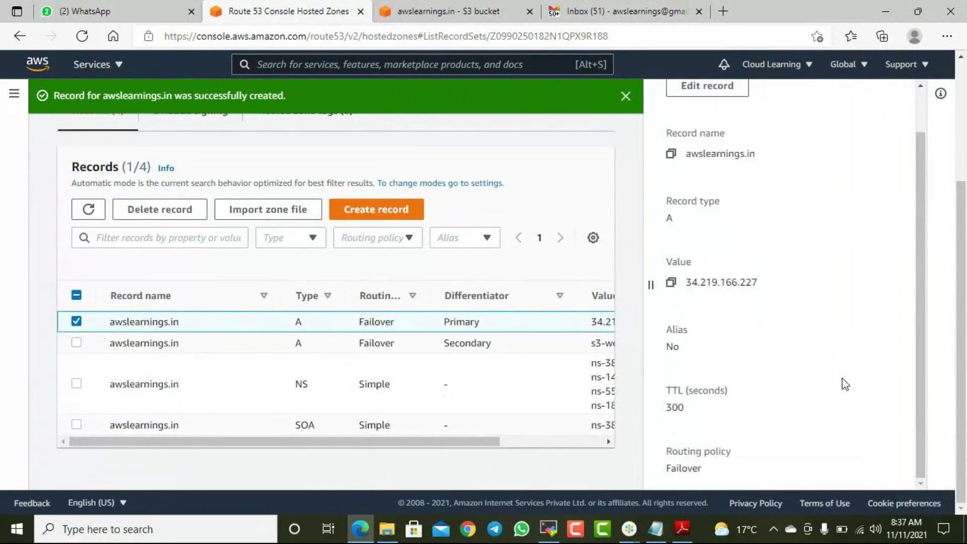
{"action": "scroll", "coordinate": [845, 384], "scroll_direction": "up", "scroll_amount": 3}
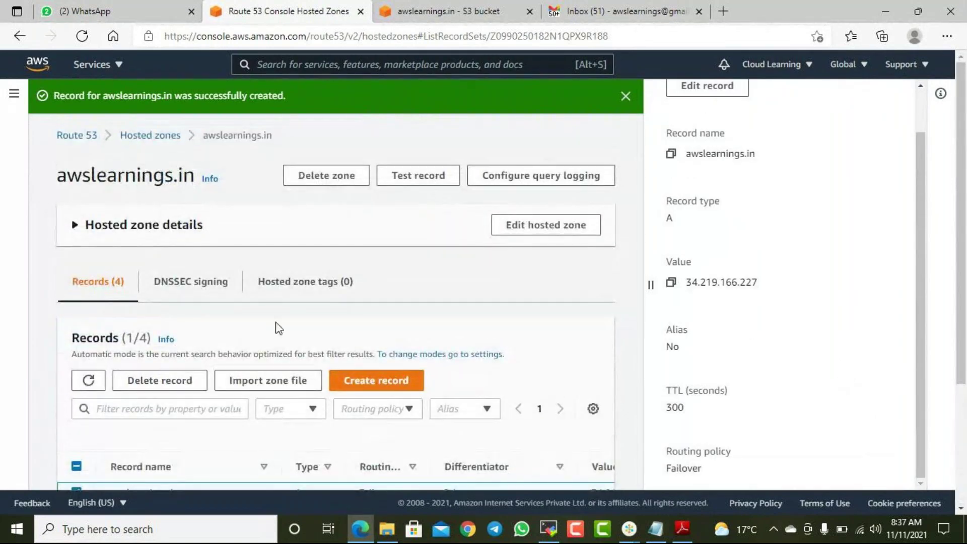
{"action": "scroll", "coordinate": [786, 325], "scroll_direction": "down", "scroll_amount": 3}
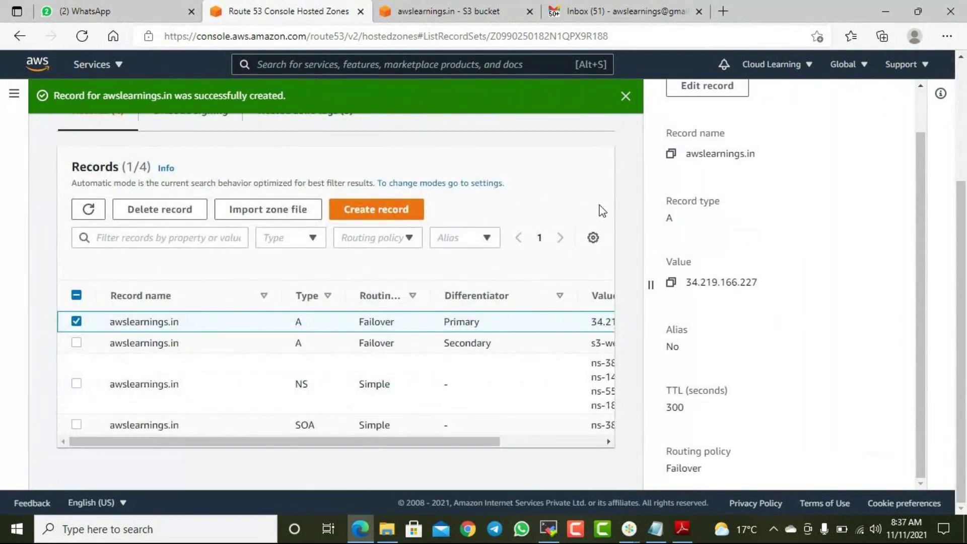
{"action": "scroll", "coordinate": [599, 214], "scroll_direction": "up", "scroll_amount": 3}
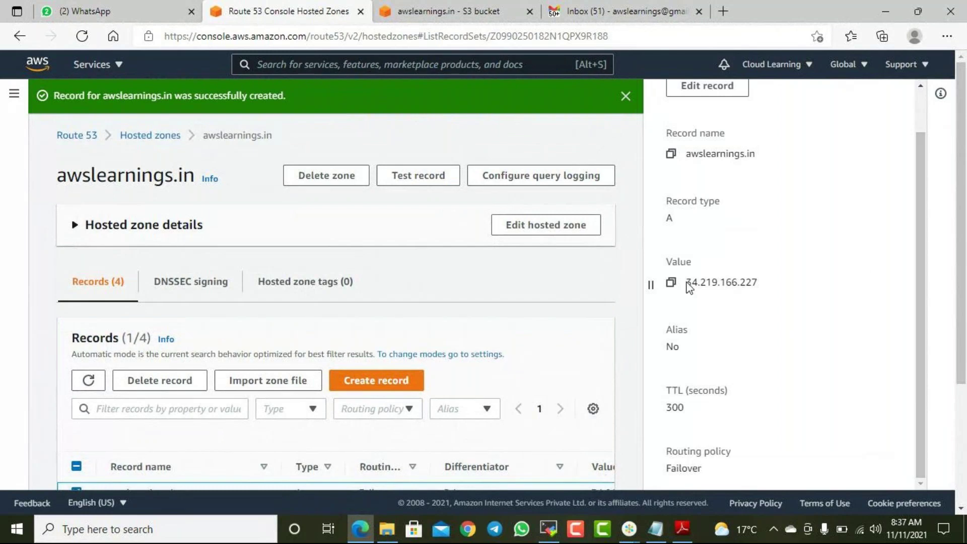
{"action": "scroll", "coordinate": [750, 215], "scroll_direction": "up", "scroll_amount": 1}
{"action": "scroll", "coordinate": [750, 213], "scroll_direction": "down", "scroll_amount": 2}
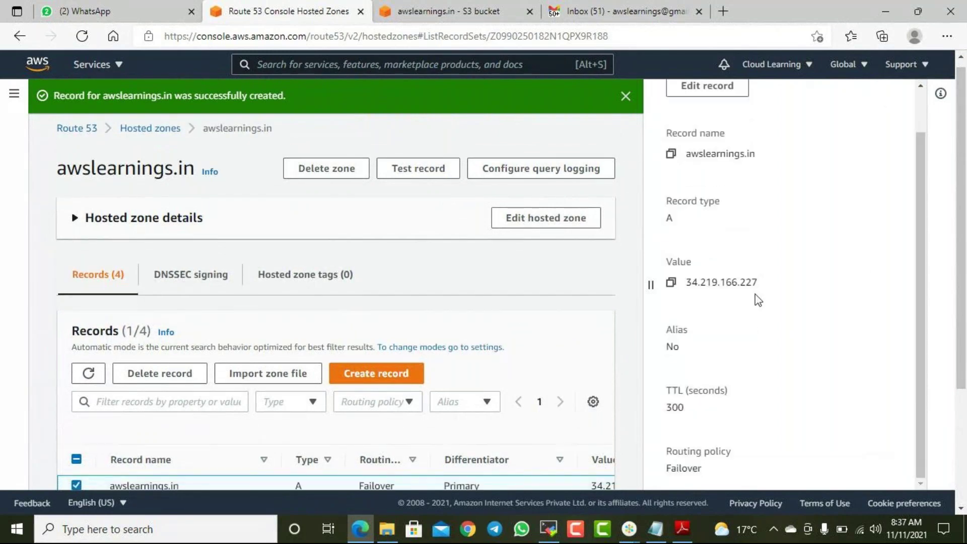
{"action": "scroll", "coordinate": [770, 339], "scroll_direction": "up", "scroll_amount": 1}
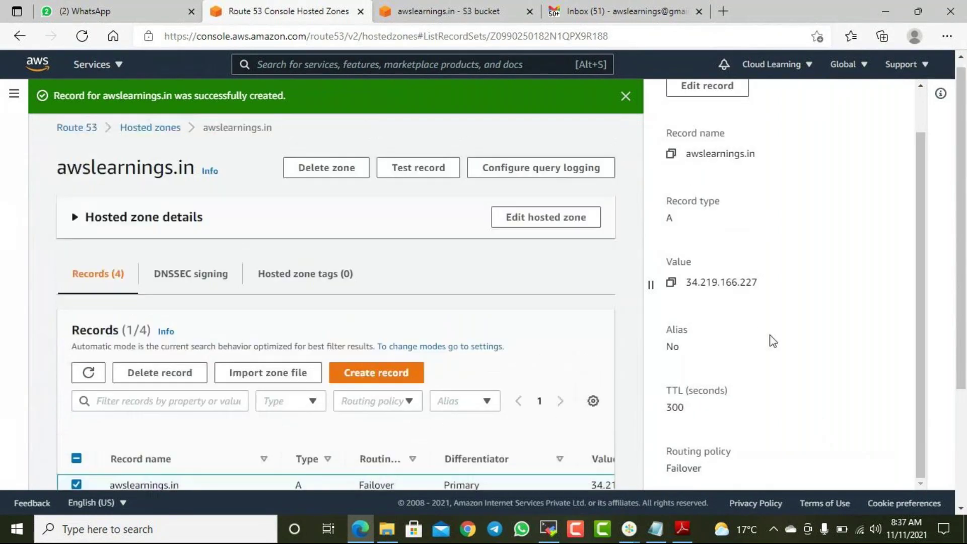
{"action": "scroll", "coordinate": [912, 126], "scroll_direction": "up", "scroll_amount": 1}
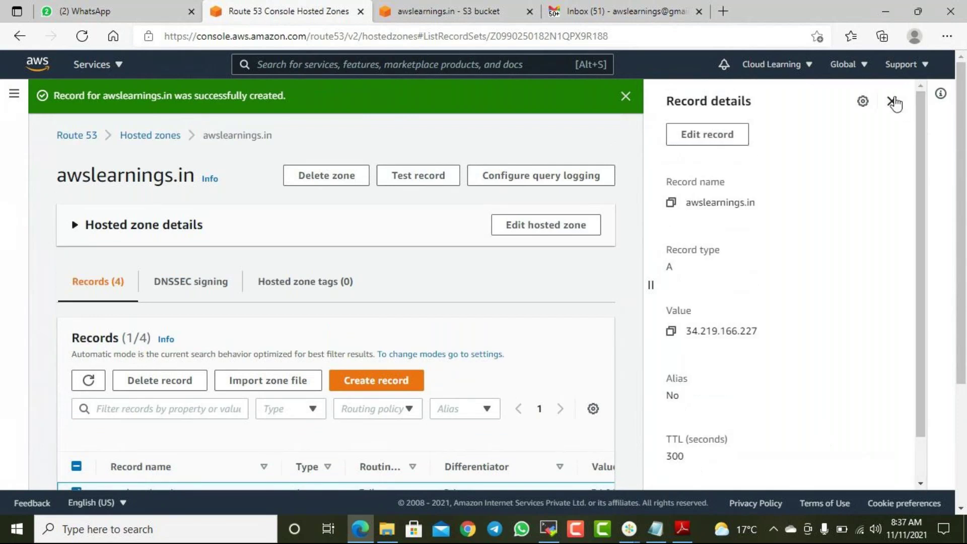
{"action": "left_click", "coordinate": [892, 102]}
{"action": "scroll", "coordinate": [904, 286], "scroll_direction": "down", "scroll_amount": 1}
{"action": "scroll", "coordinate": [894, 293], "scroll_direction": "down", "scroll_amount": 2}
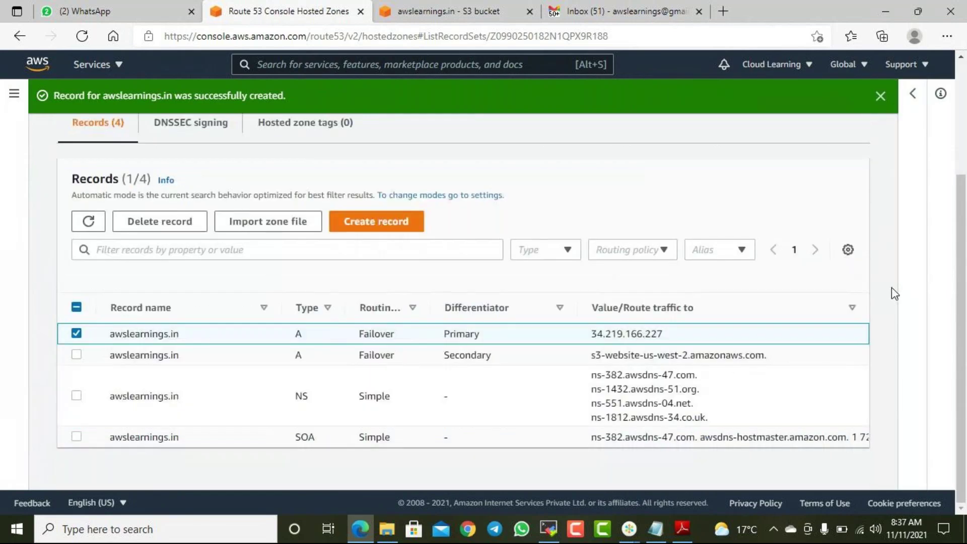
{"action": "scroll", "coordinate": [893, 293], "scroll_direction": "up", "scroll_amount": 3}
- Load awslearnings.in in a new tab to confirm the web server page still appears, then close it
{"action": "left_click", "coordinate": [448, 11]}
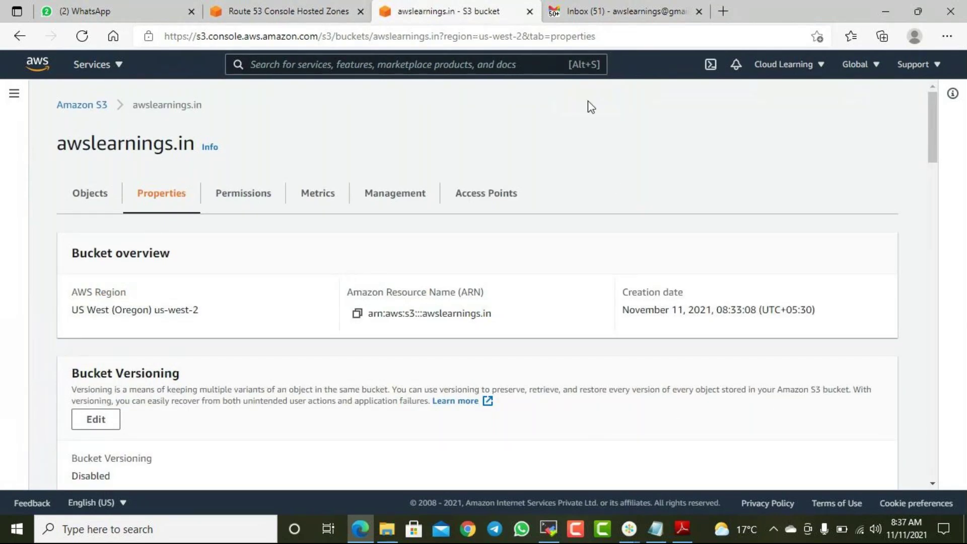
{"action": "scroll", "coordinate": [220, 274], "scroll_direction": "down", "scroll_amount": 3}
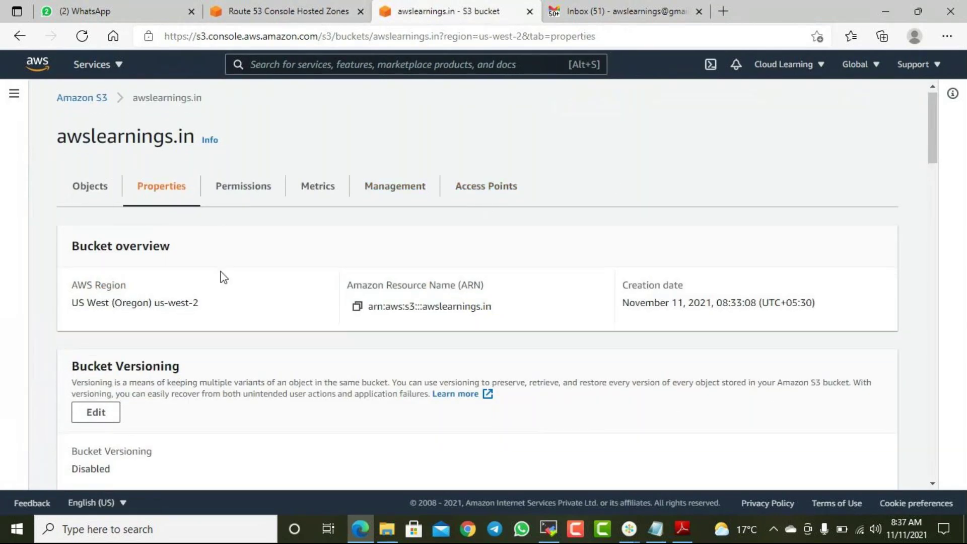
{"action": "scroll", "coordinate": [220, 260], "scroll_direction": "up", "scroll_amount": 3}
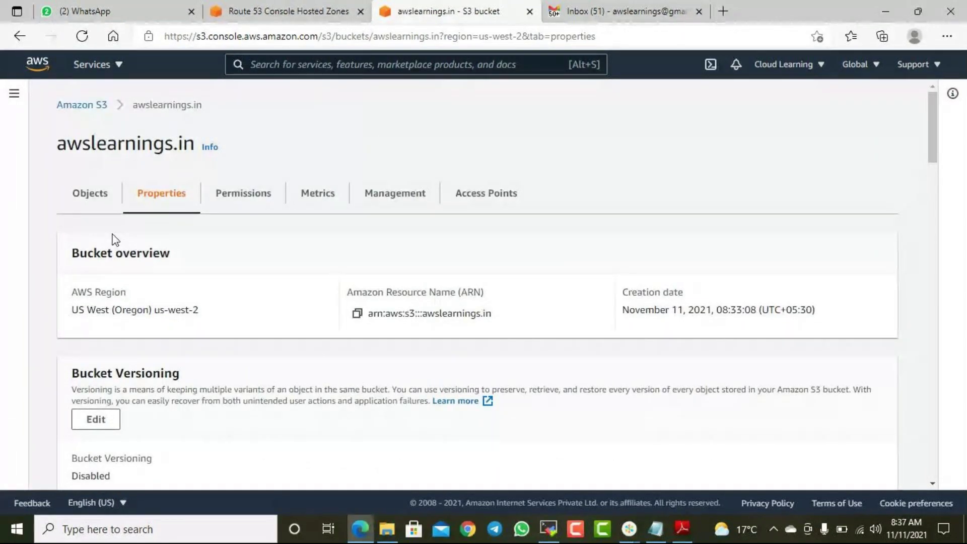
{"action": "left_click", "coordinate": [91, 109]}
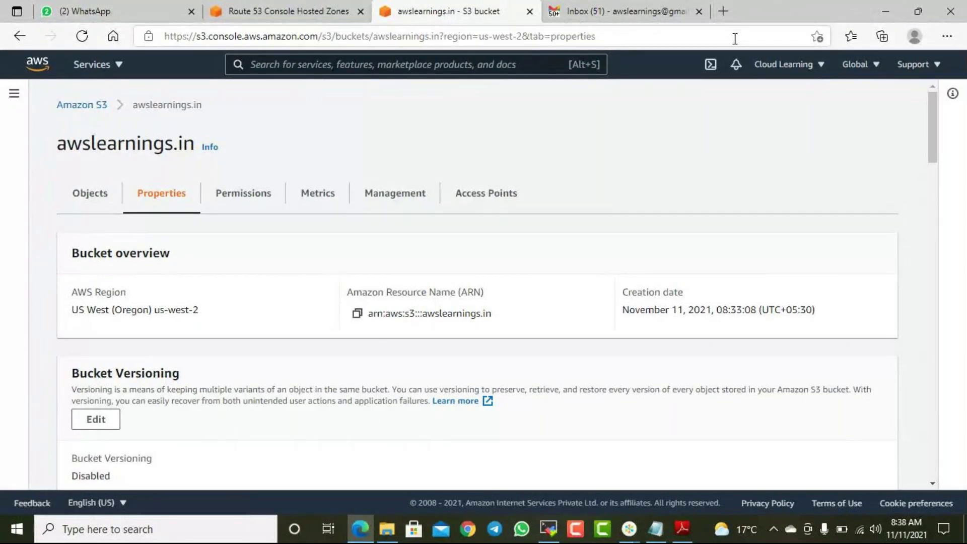
{"action": "left_click", "coordinate": [723, 11]}
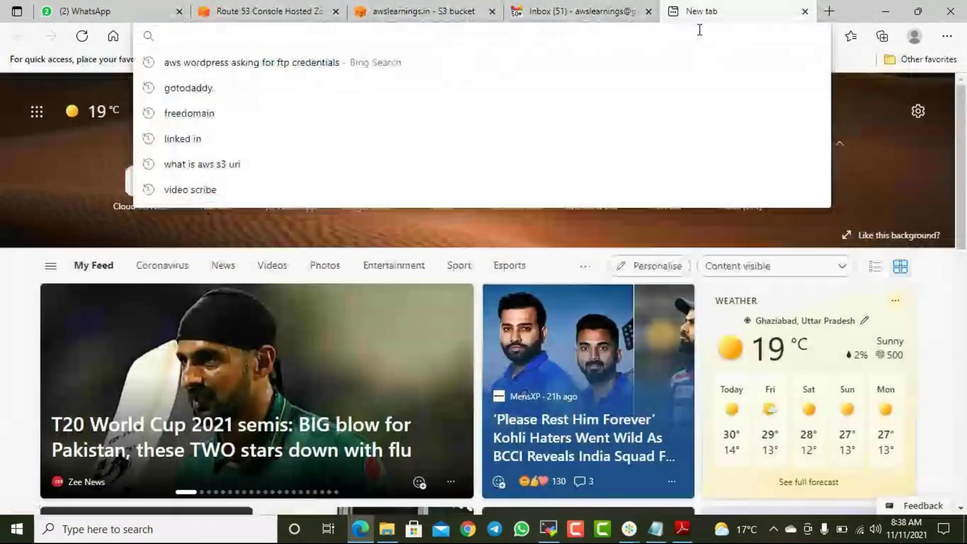
{"action": "type", "text": "awslearnings.in"}
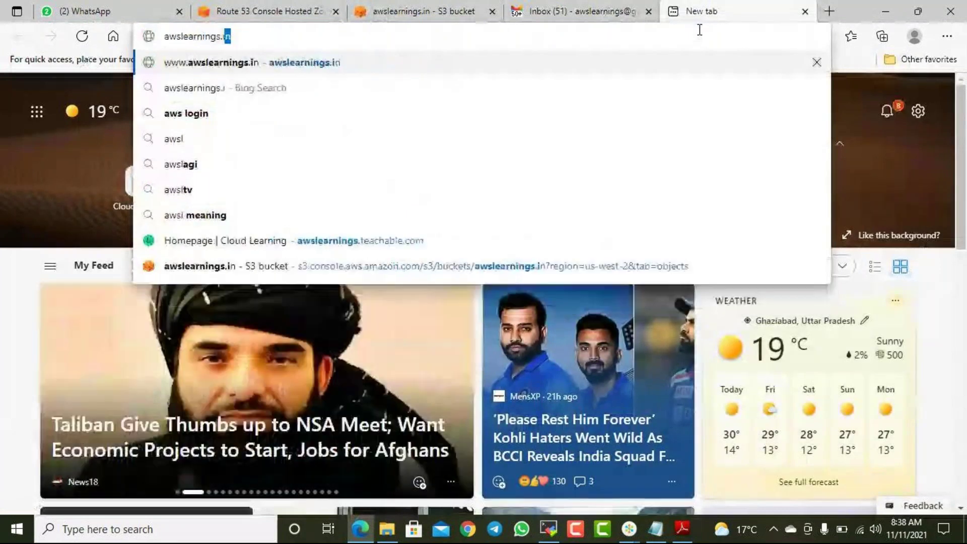
{"action": "key", "text": "Return"}
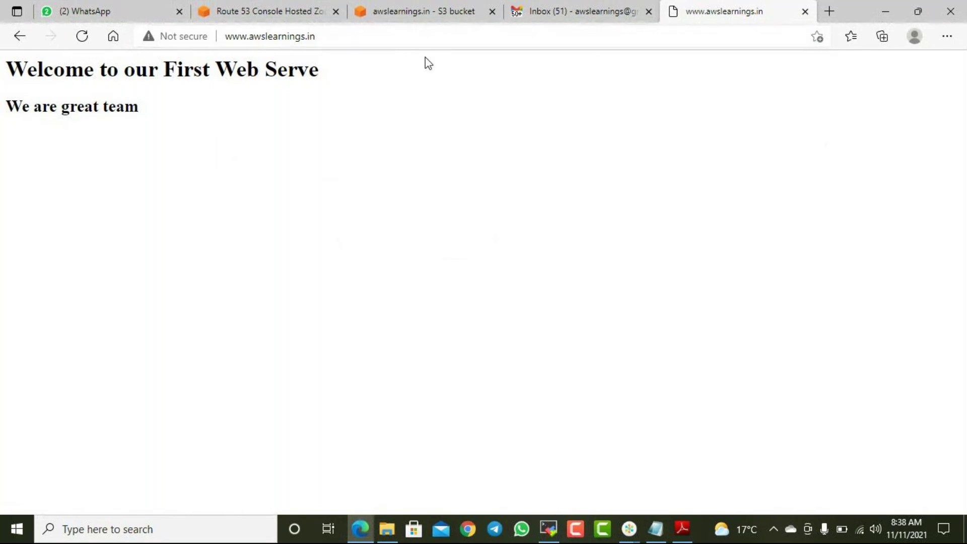
{"action": "left_click", "coordinate": [805, 11]}
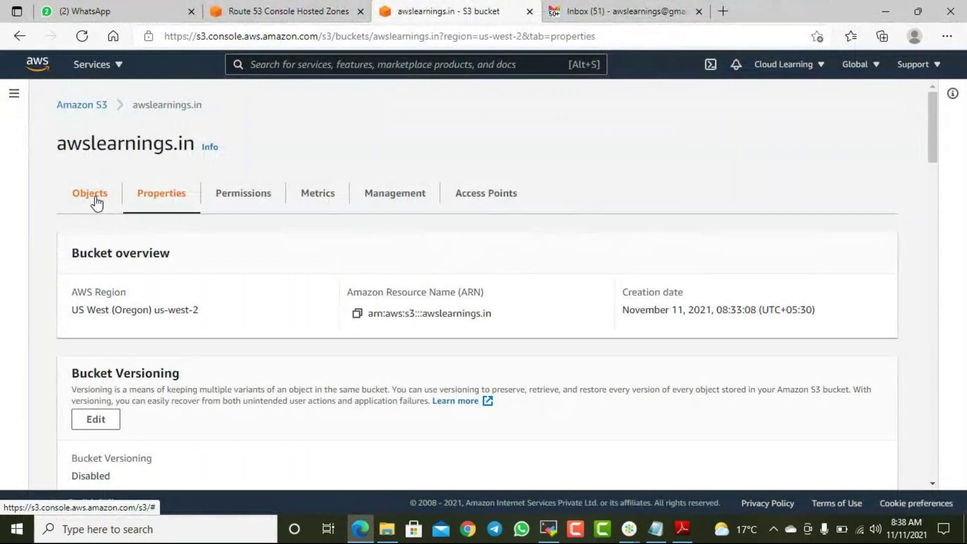
- Load awslearnings.in again in a new browser tab
{"action": "left_click", "coordinate": [282, 11]}
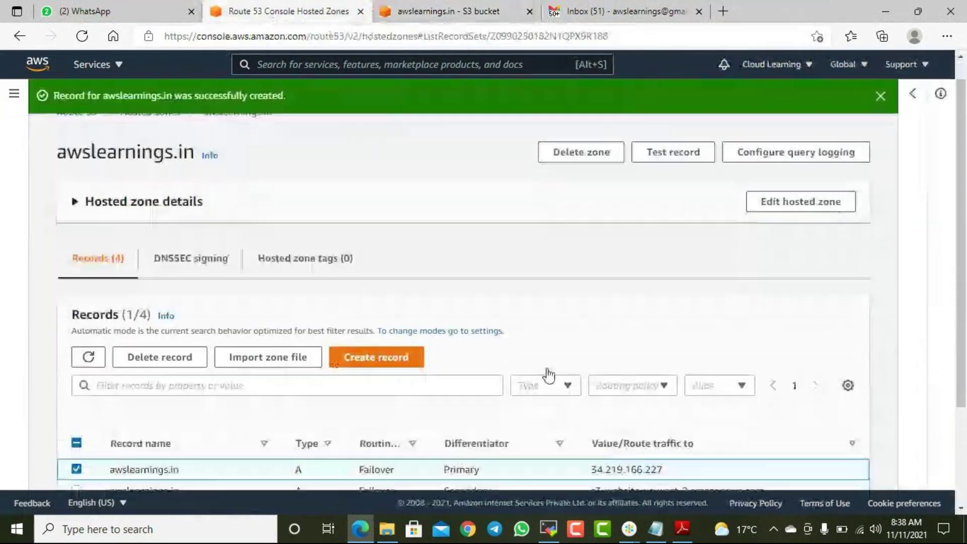
{"action": "scroll", "coordinate": [554, 373], "scroll_direction": "down", "scroll_amount": 3}
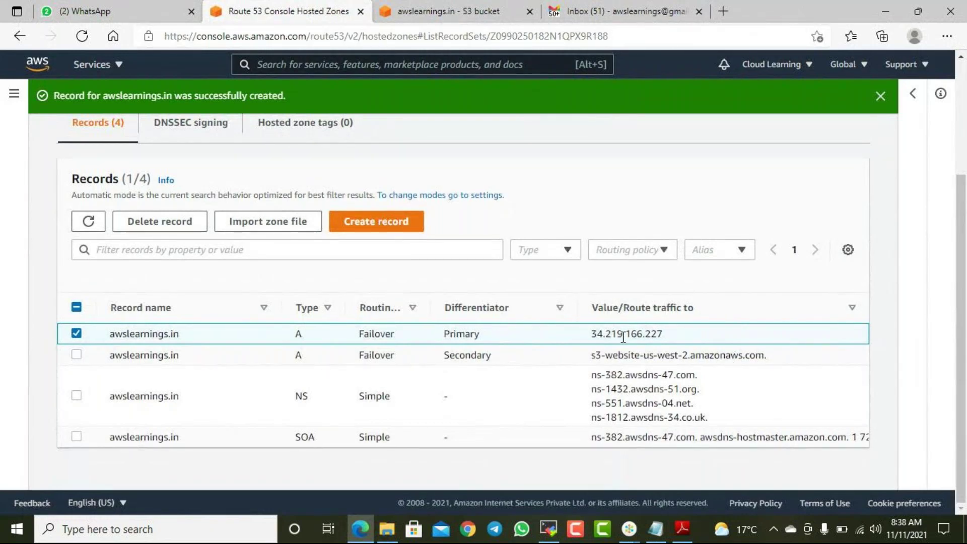
{"action": "left_click", "coordinate": [723, 11]}
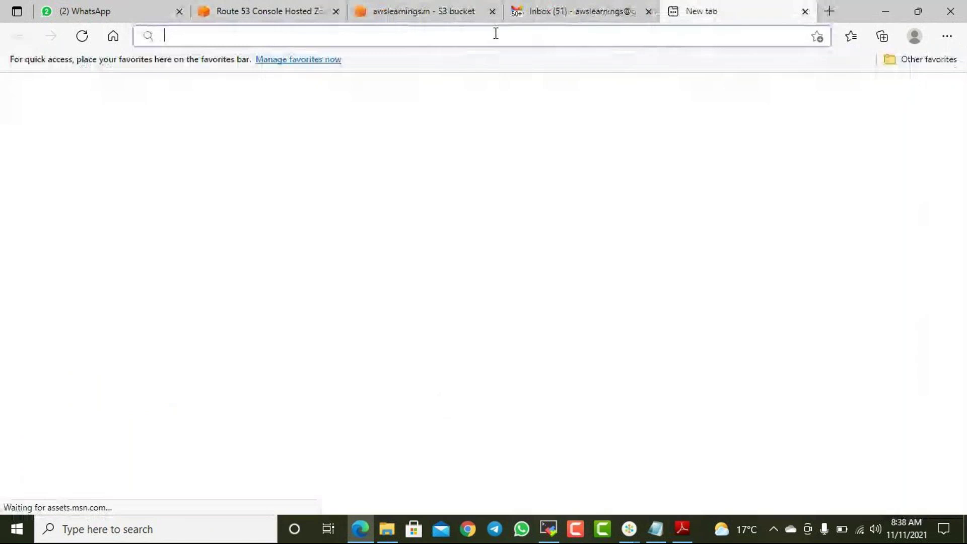
{"action": "type", "text": "awslearni"}
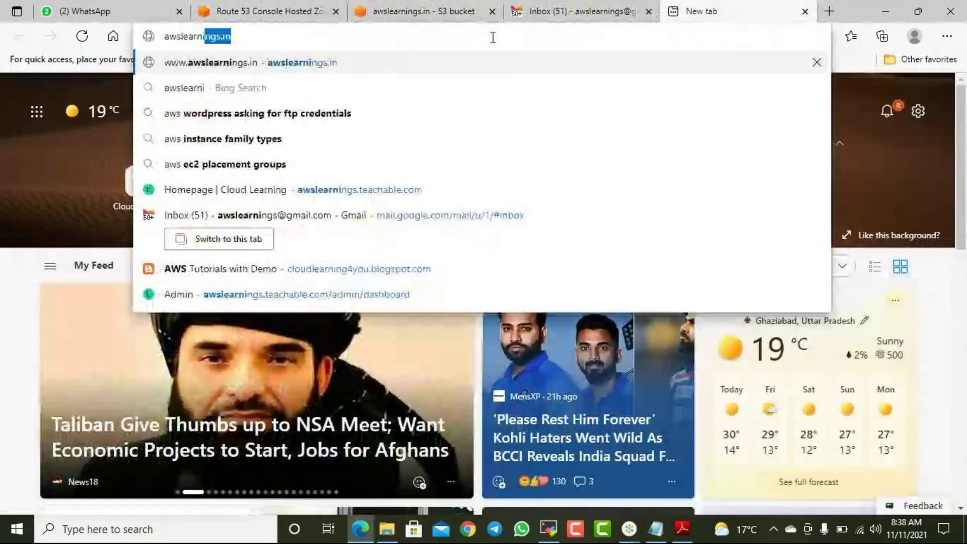
{"action": "type", "text": "ngs.in"}
{"action": "key", "text": "Return"}
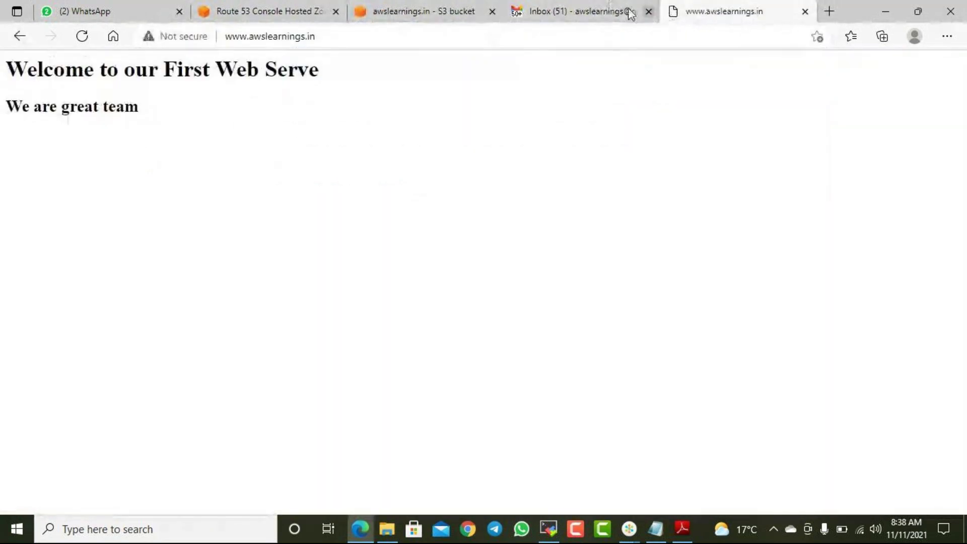
- Go back from the hosted zone records to the Route 53 dashboard
{"action": "left_click", "coordinate": [279, 17]}
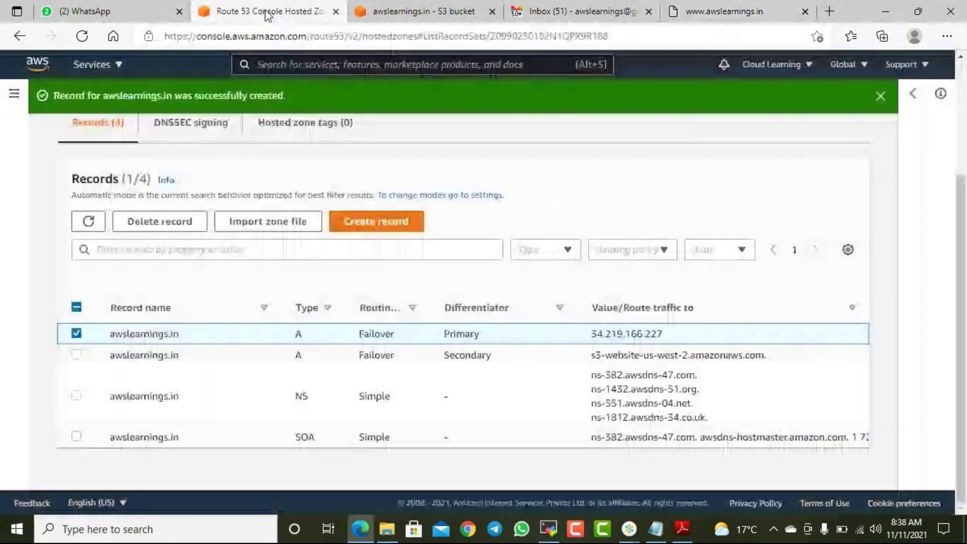
{"action": "scroll", "coordinate": [165, 205], "scroll_direction": "up", "scroll_amount": 3}
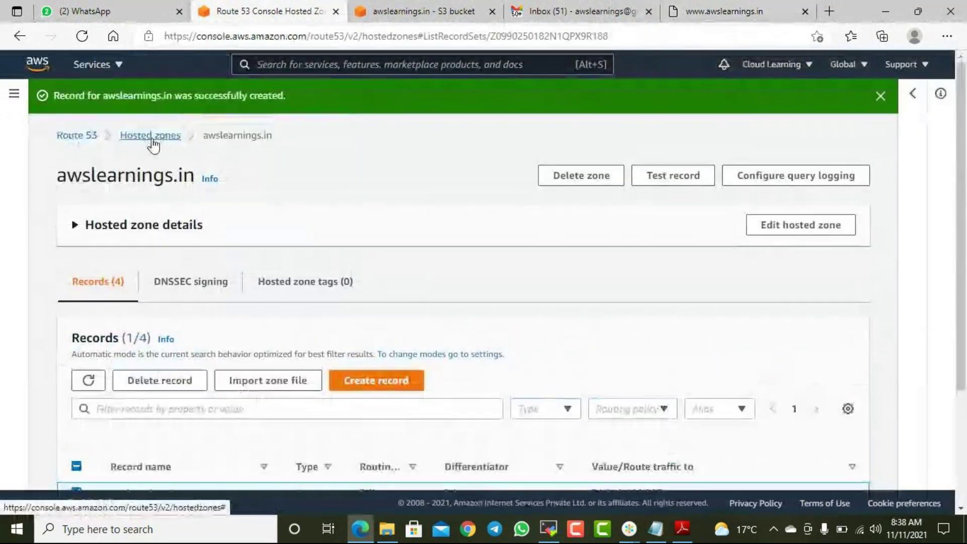
{"action": "left_click", "coordinate": [63, 136]}
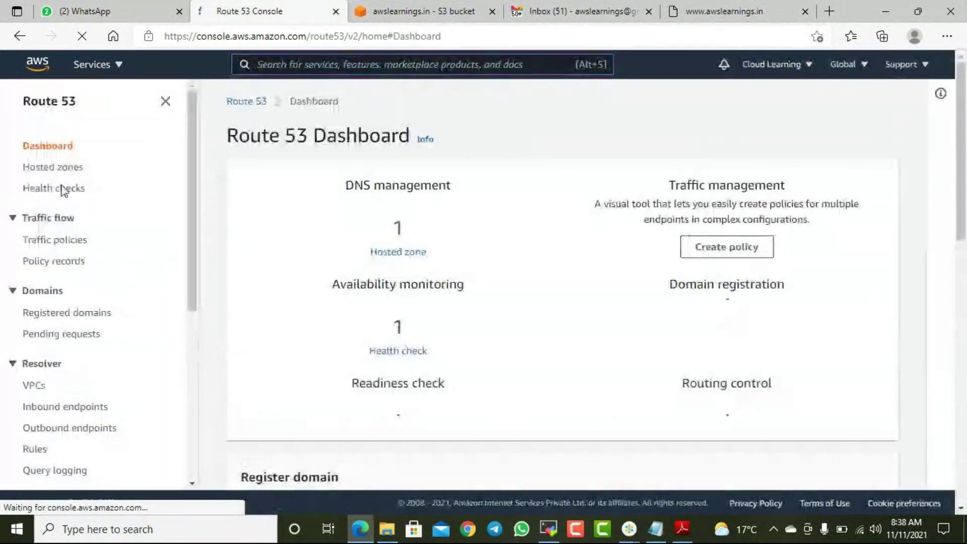
- Open Health checks in a new tab to see WebsiteHC Healthy, then go to the EC2 console
{"action": "right_click", "coordinate": [56, 195]}
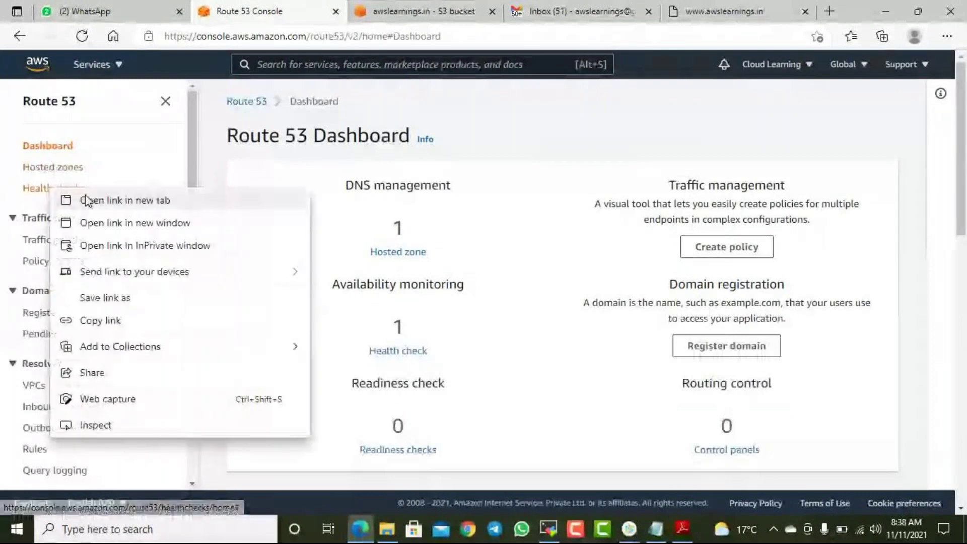
{"action": "left_click", "coordinate": [93, 199]}
{"action": "left_click", "coordinate": [360, 11]}
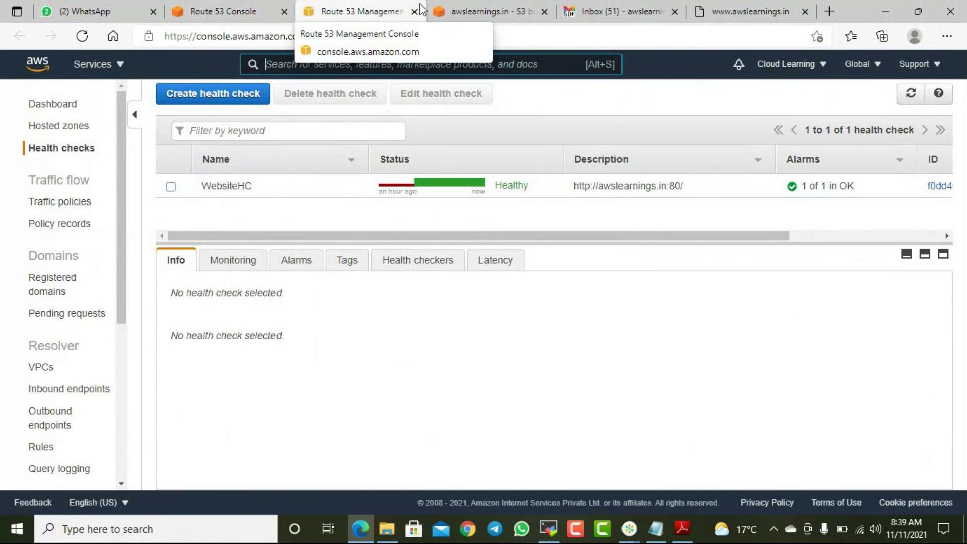
{"action": "left_click", "coordinate": [474, 12]}
{"action": "left_click", "coordinate": [365, 11]}
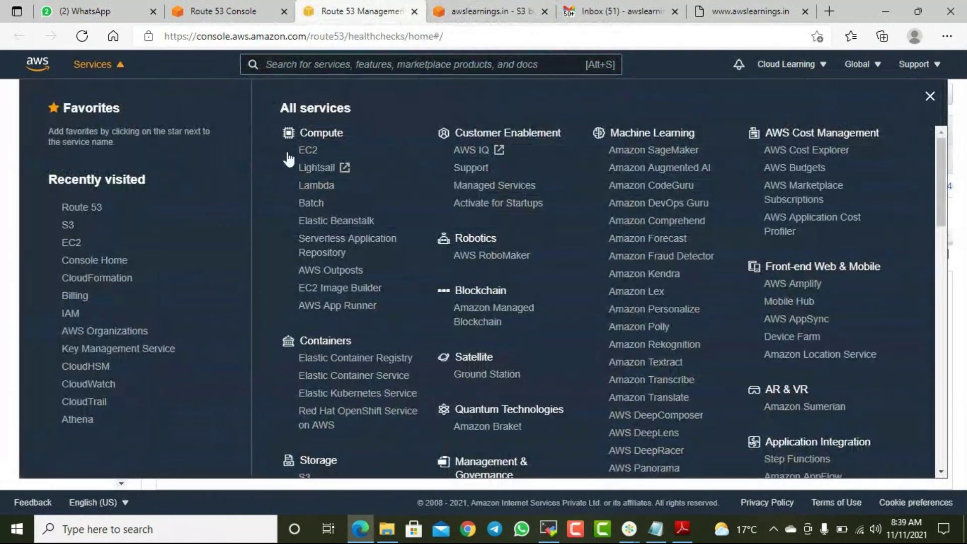
{"action": "left_click", "coordinate": [309, 153]}
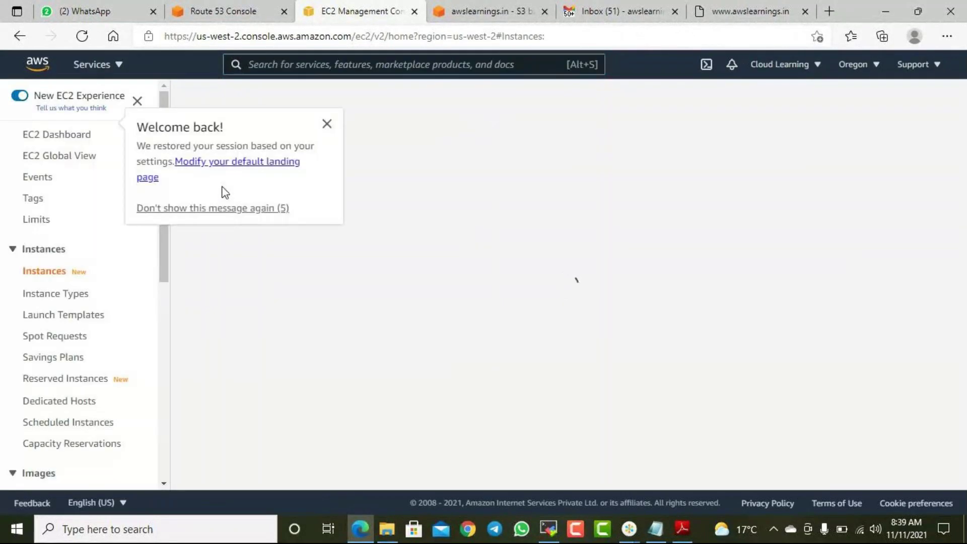
- Stop the WebServer EC2 instance via Instance state > Stop instance and confirm
{"action": "left_click", "coordinate": [327, 123]}
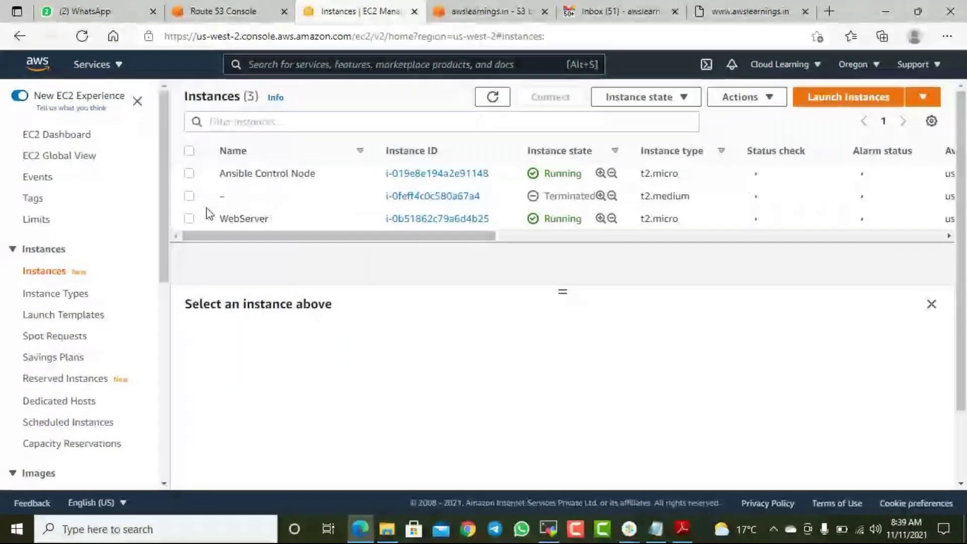
{"action": "left_click", "coordinate": [188, 220]}
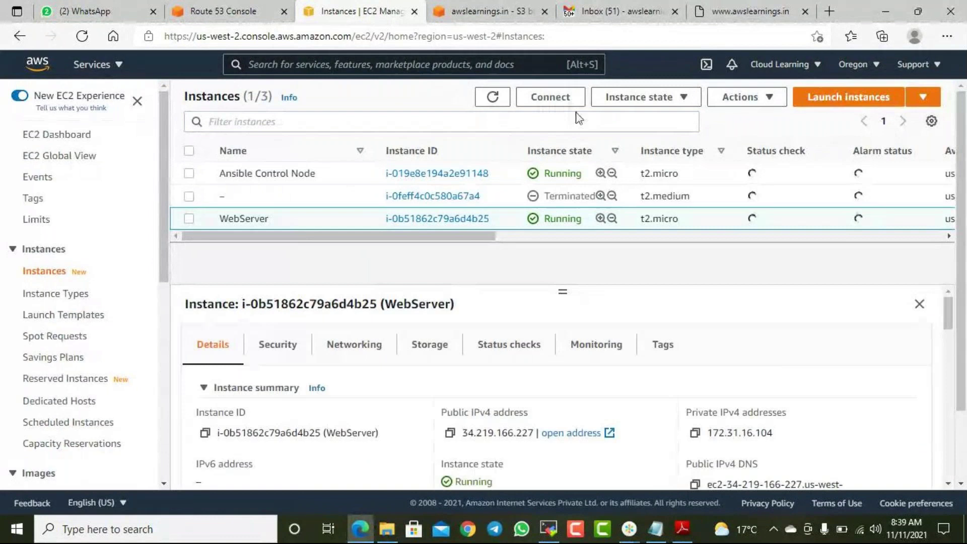
{"action": "left_click", "coordinate": [685, 101]}
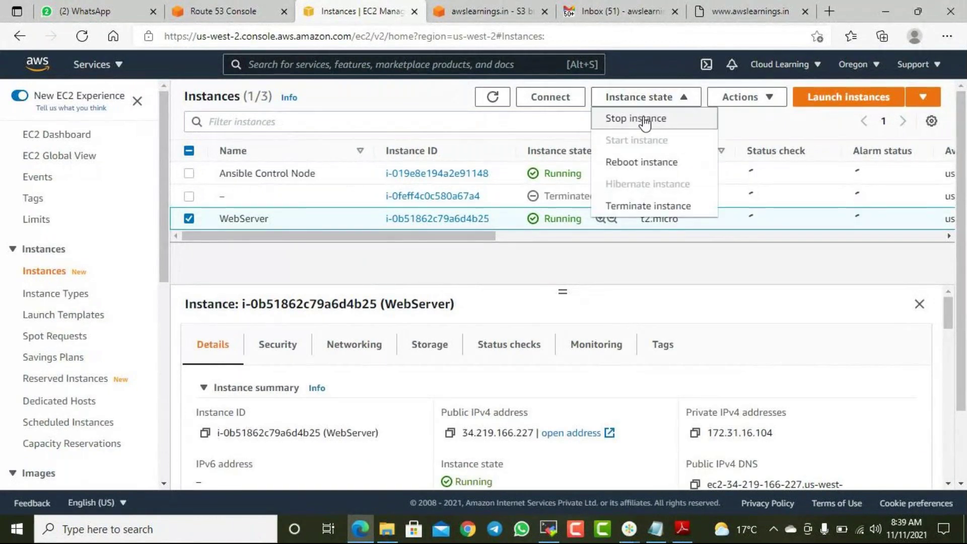
{"action": "left_click", "coordinate": [645, 118]}
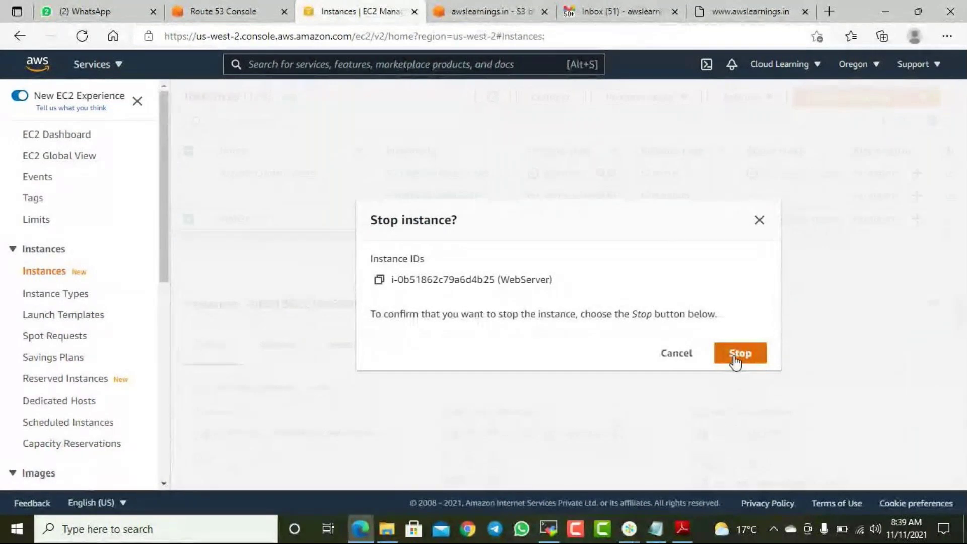
{"action": "left_click", "coordinate": [736, 355]}
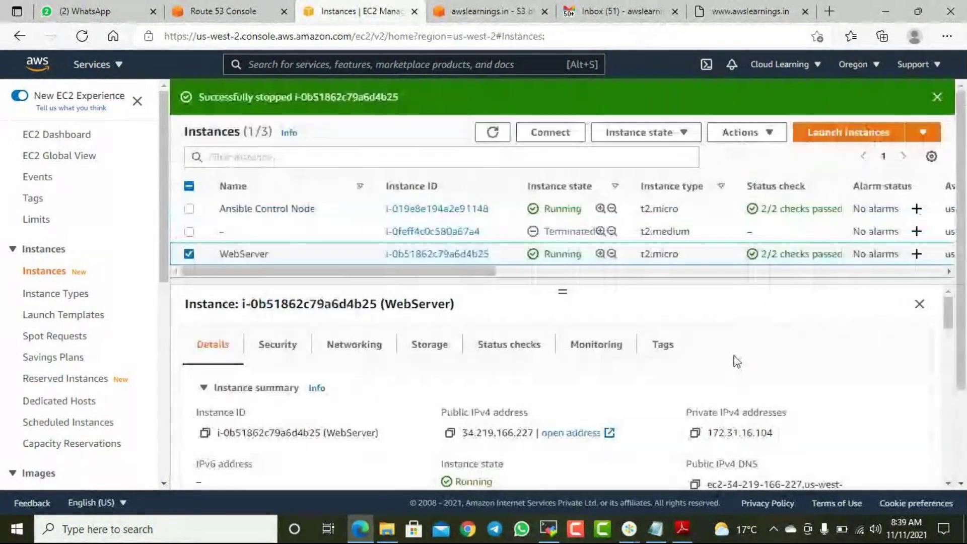
- Refresh the instance list until WebServer shows Stopped, leaving only the Ansible Control Node running
{"action": "left_click", "coordinate": [499, 139]}
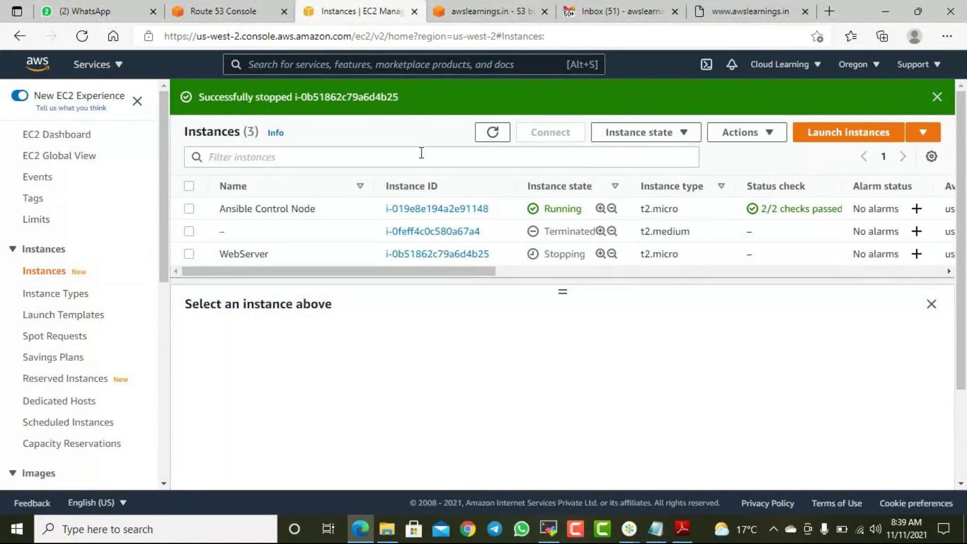
{"action": "left_click", "coordinate": [495, 137]}
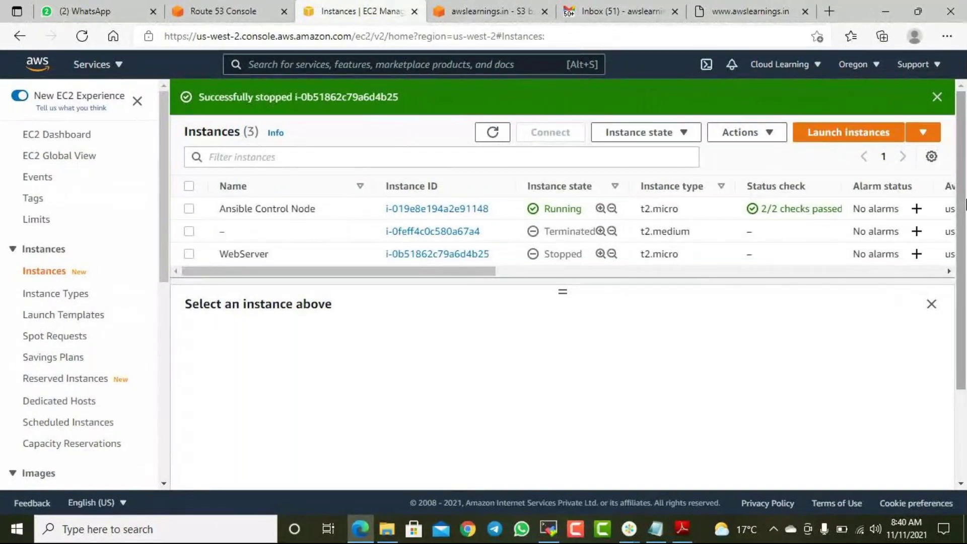
{"action": "left_click", "coordinate": [79, 42]}
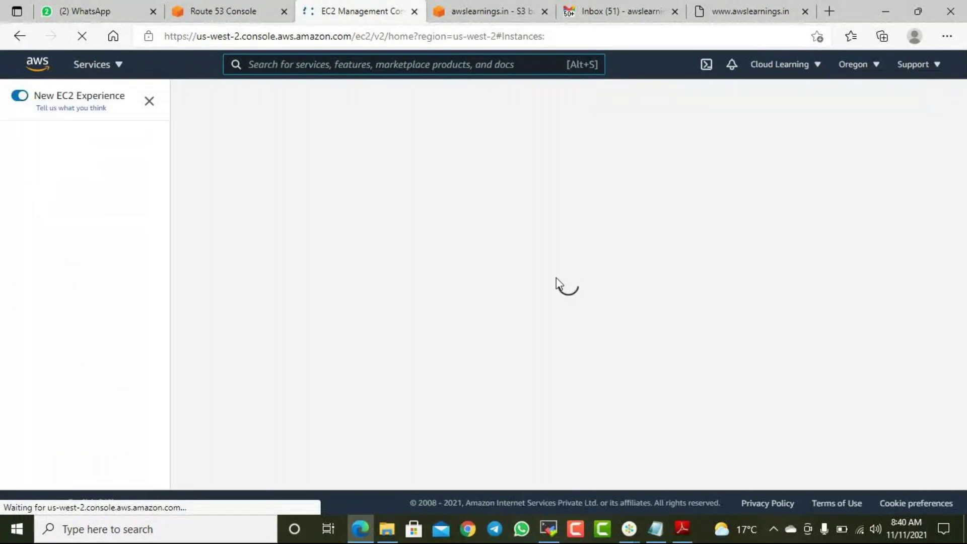
{"action": "left_click", "coordinate": [744, 20]}
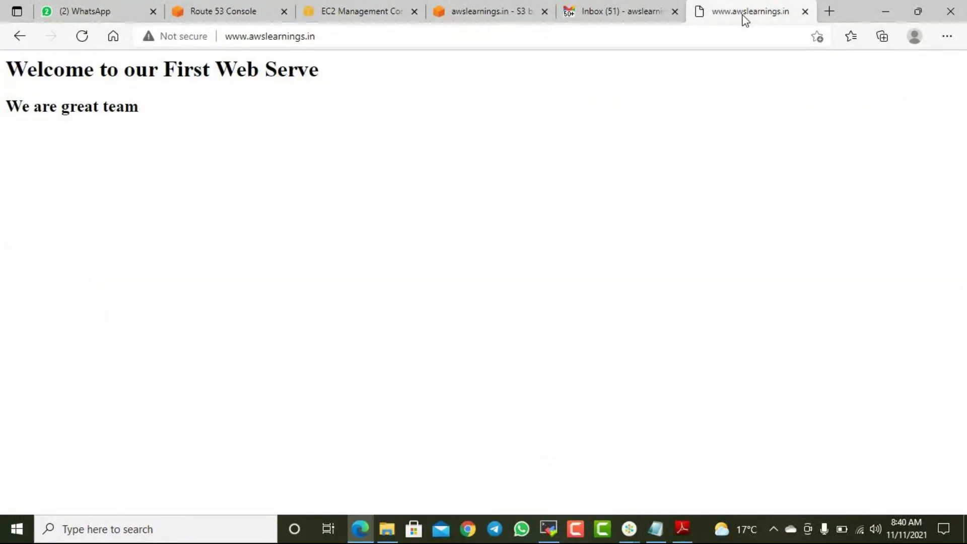
{"action": "left_click", "coordinate": [82, 37]}
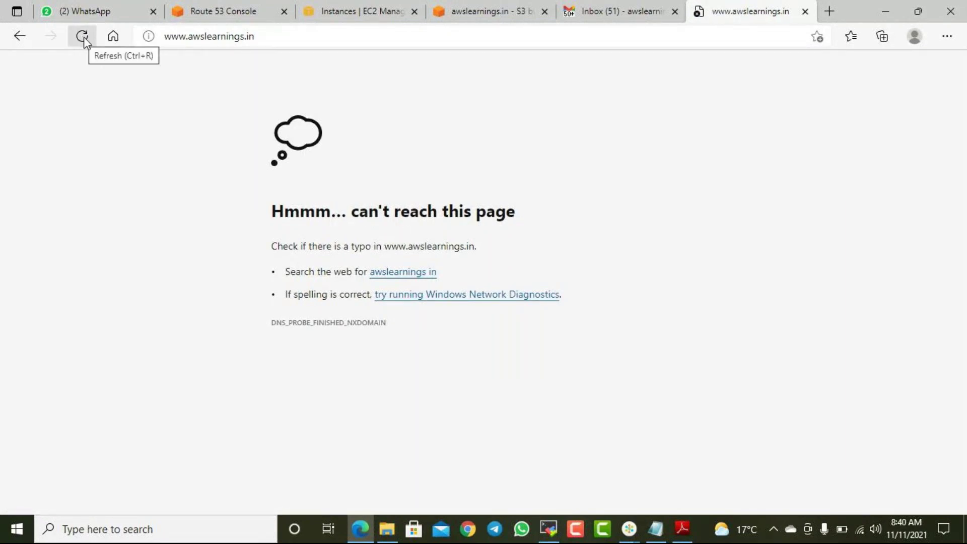
{"action": "left_click", "coordinate": [83, 37]}
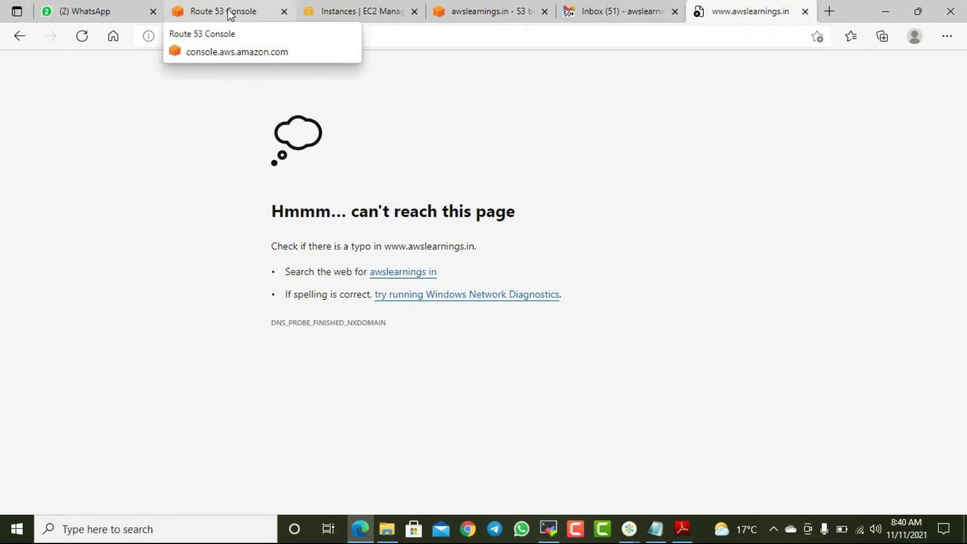
{"action": "left_click", "coordinate": [487, 15]}
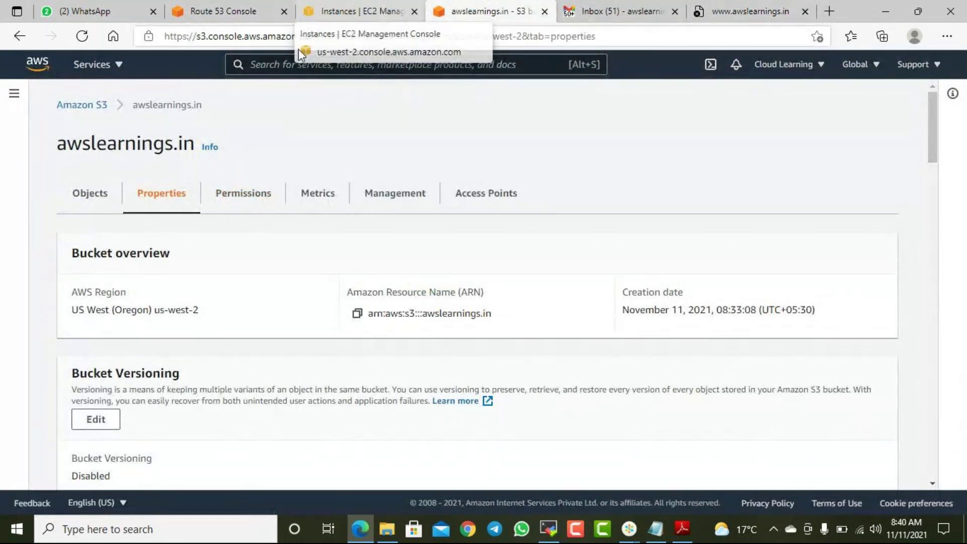
- Open Route 53 Health checks in a new tab and refresh twice; WebsiteHC still reads Healthy
{"action": "left_click", "coordinate": [236, 15]}
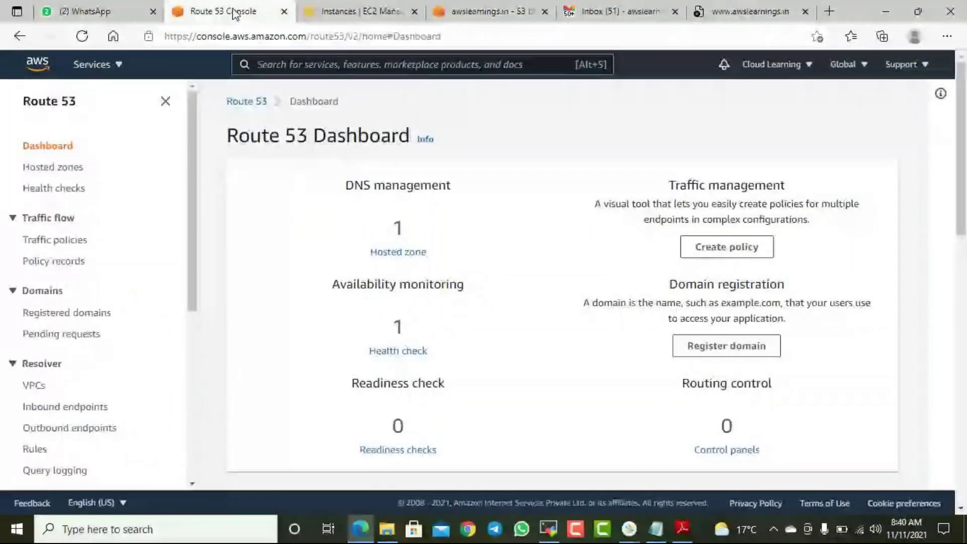
{"action": "right_click", "coordinate": [56, 189]}
{"action": "left_click", "coordinate": [113, 201]}
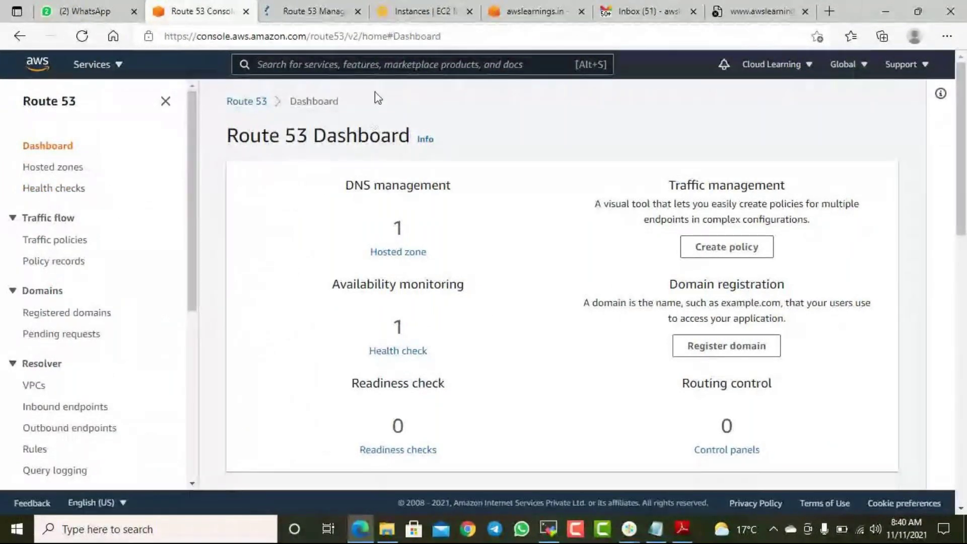
{"action": "left_click", "coordinate": [322, 15]}
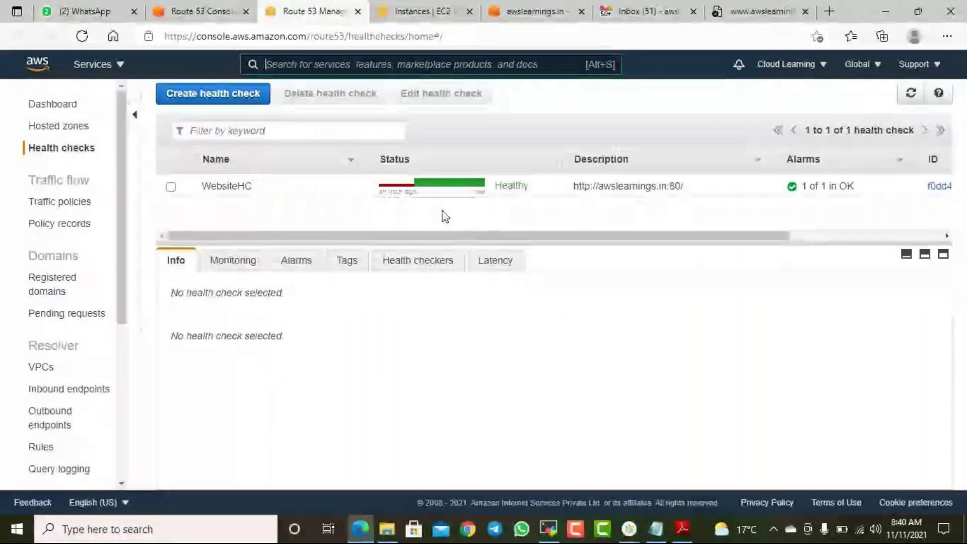
{"action": "left_click", "coordinate": [910, 94]}
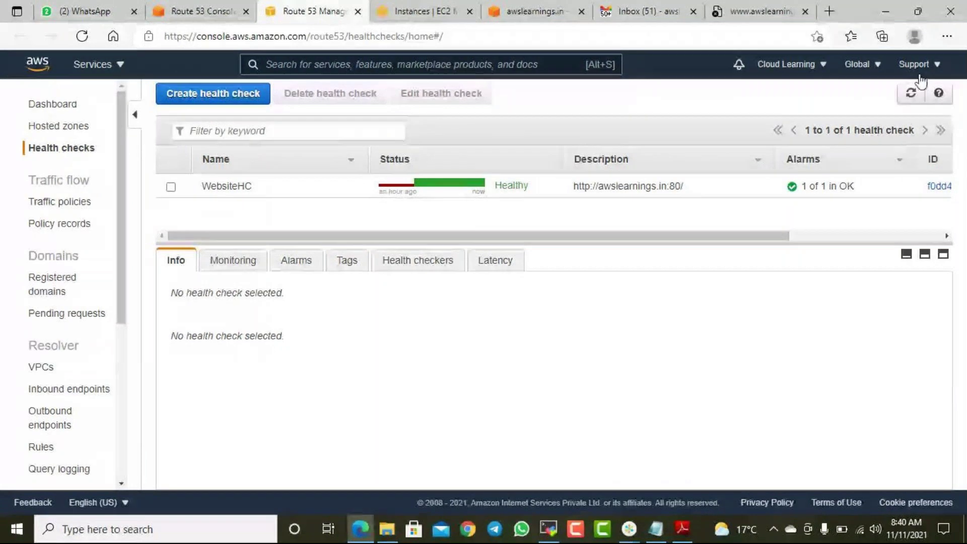
{"action": "left_click", "coordinate": [914, 96]}
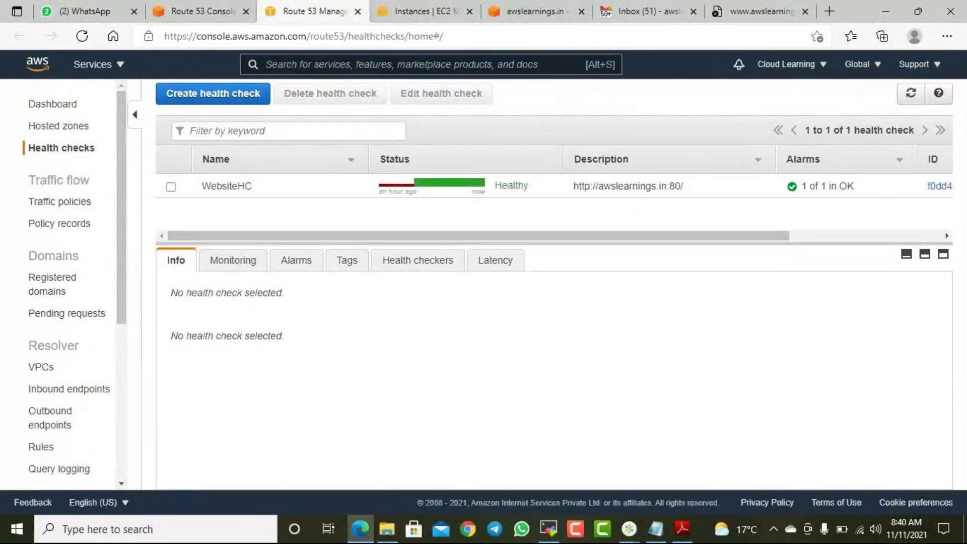
- Return to the Route 53 Dashboard and bring up the 'AWS Notes 11-11-21 Route 53, Policies' Notepad file
{"action": "left_click", "coordinate": [214, 15]}
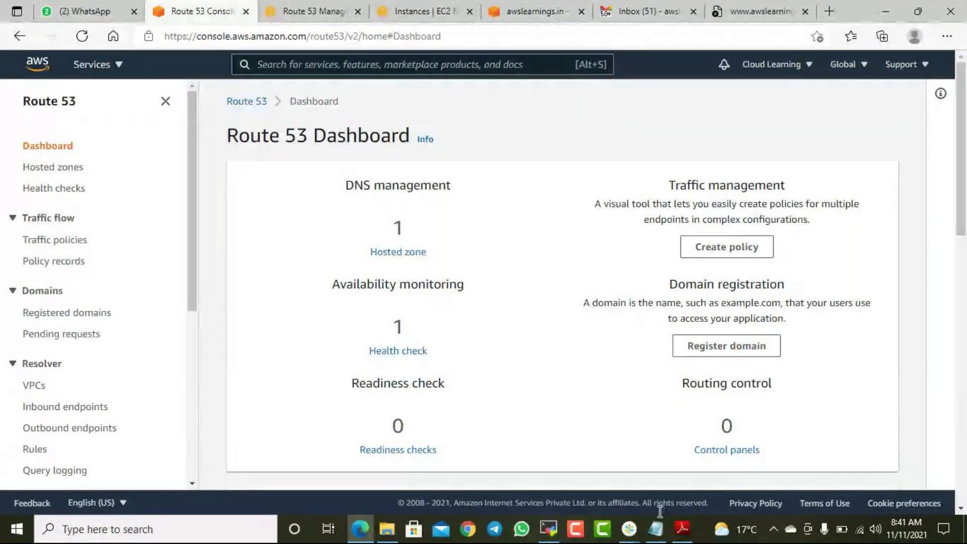
{"action": "left_click", "coordinate": [655, 529]}
{"action": "scroll", "coordinate": [751, 350], "scroll_direction": "up", "scroll_amount": 1}
{"action": "scroll", "coordinate": [753, 348], "scroll_direction": "down", "scroll_amount": 1}
{"action": "scroll", "coordinate": [758, 346], "scroll_direction": "up", "scroll_amount": 1}
{"action": "scroll", "coordinate": [760, 358], "scroll_direction": "down", "scroll_amount": 1}
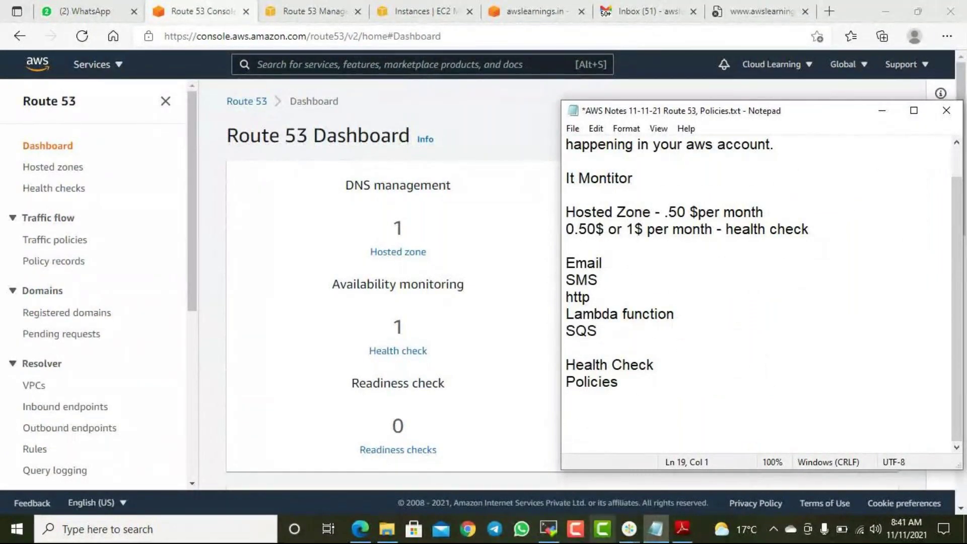
- Bring up 'AWS Solution Architect Associate Course - Topics details.pdf' in Adobe Reader at the Route53 topics
{"action": "left_click", "coordinate": [694, 533]}
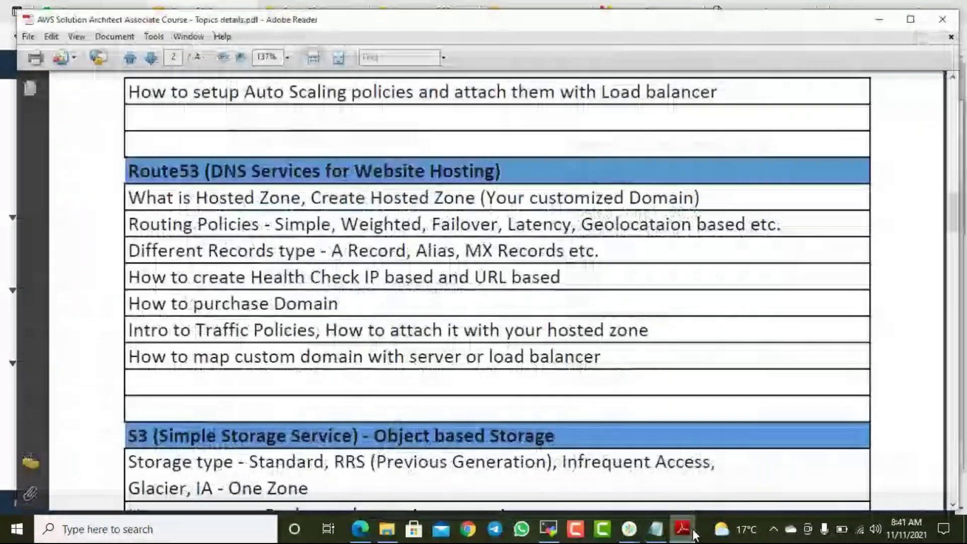
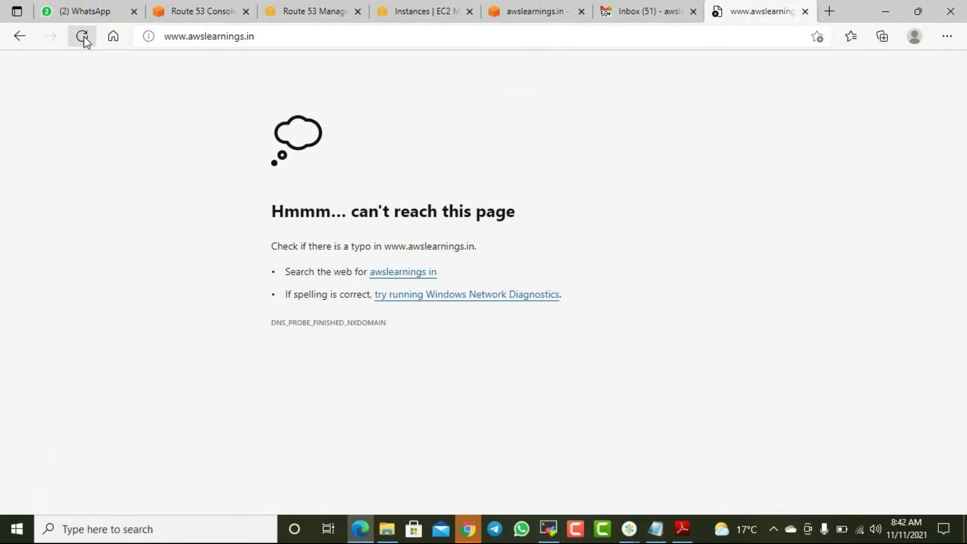
{"action": "left_click", "coordinate": [83, 40]}
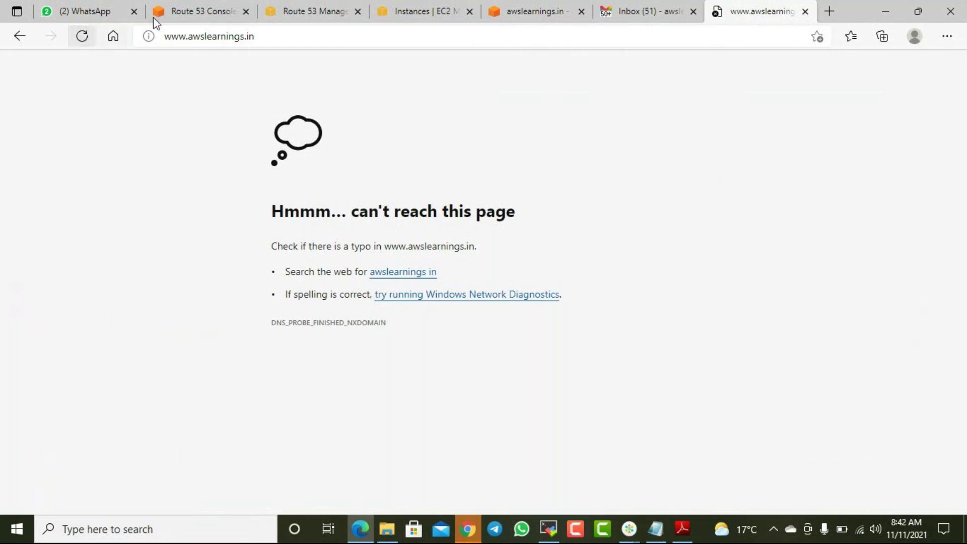
{"action": "left_click", "coordinate": [275, 35]}
{"action": "left_click", "coordinate": [274, 35]}
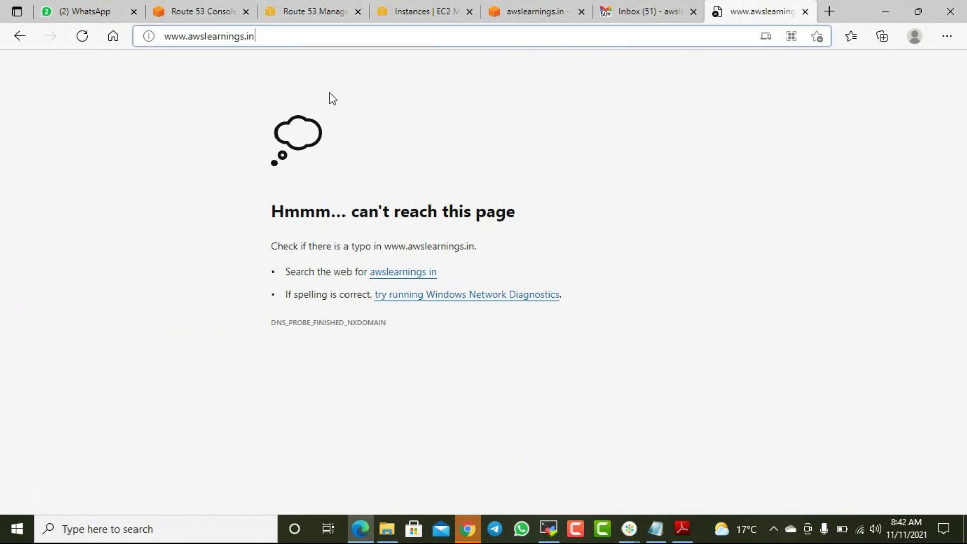
{"action": "left_click", "coordinate": [829, 11]}
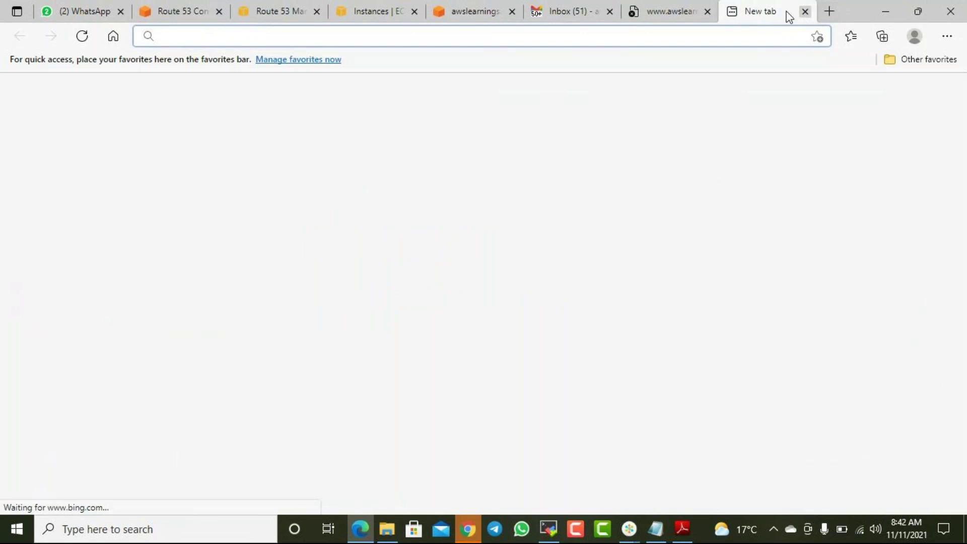
{"action": "type", "text": "awslear"}
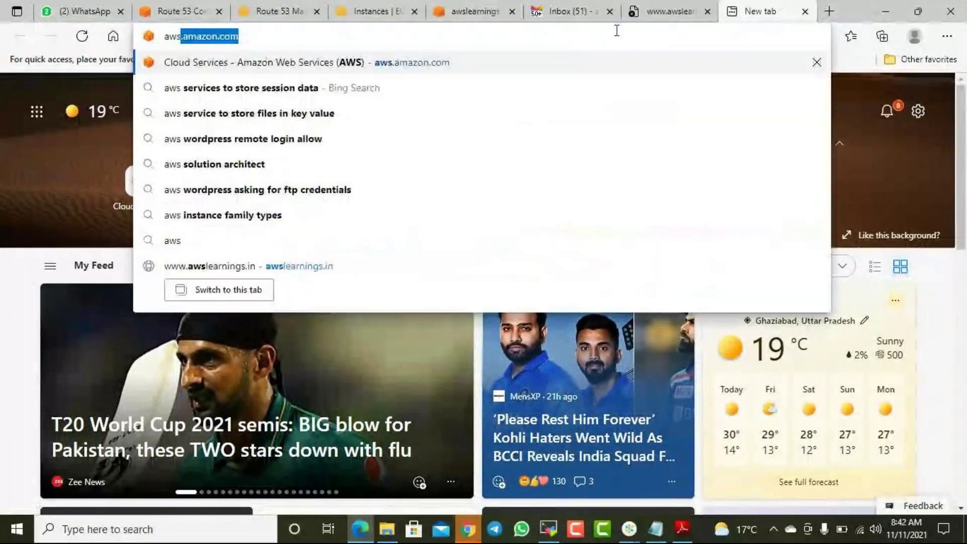
{"action": "type", "text": "nings."}
{"action": "key", "text": "Return"}
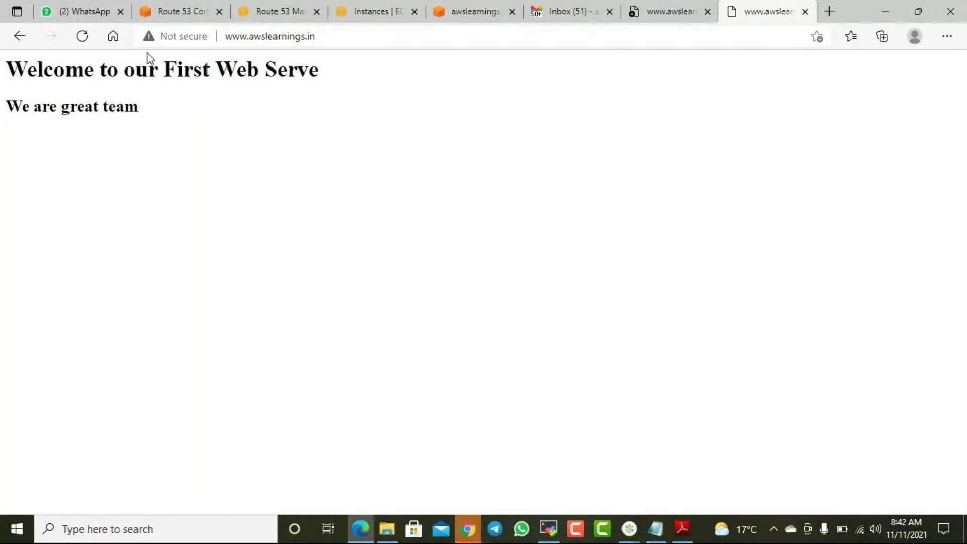
- Close the extra awslearnings tab and open a new InPrivate window
{"action": "left_click", "coordinate": [805, 11]}
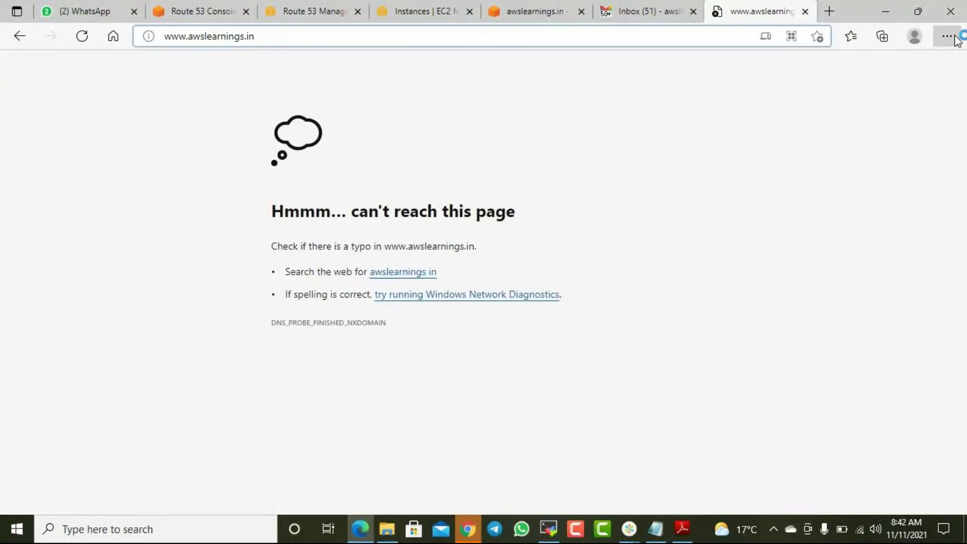
{"action": "left_click", "coordinate": [946, 36]}
{"action": "left_click", "coordinate": [782, 96]}
- Load awslearnings.in in the InPrivate window, reload it several times, then close the window
{"action": "type", "text": "aws"}
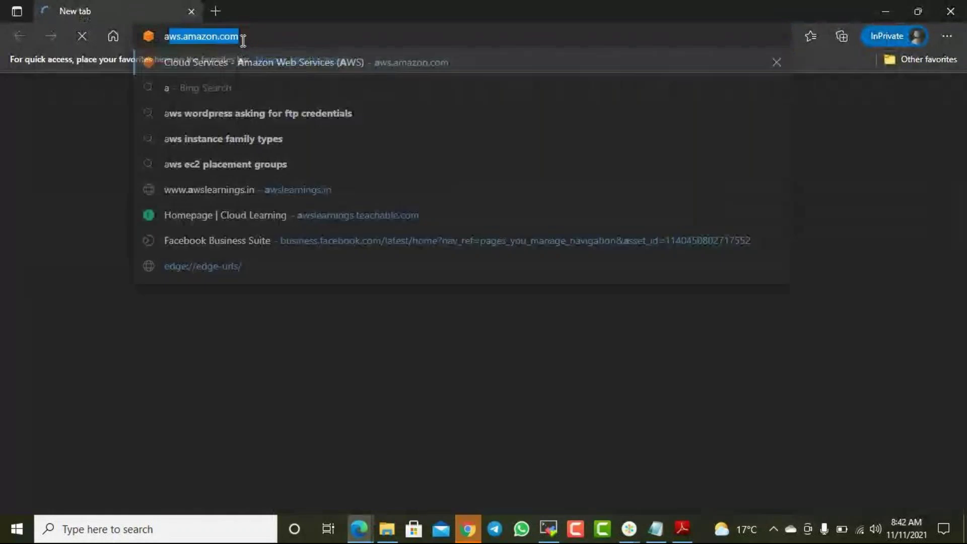
{"action": "type", "text": "learnings.in"}
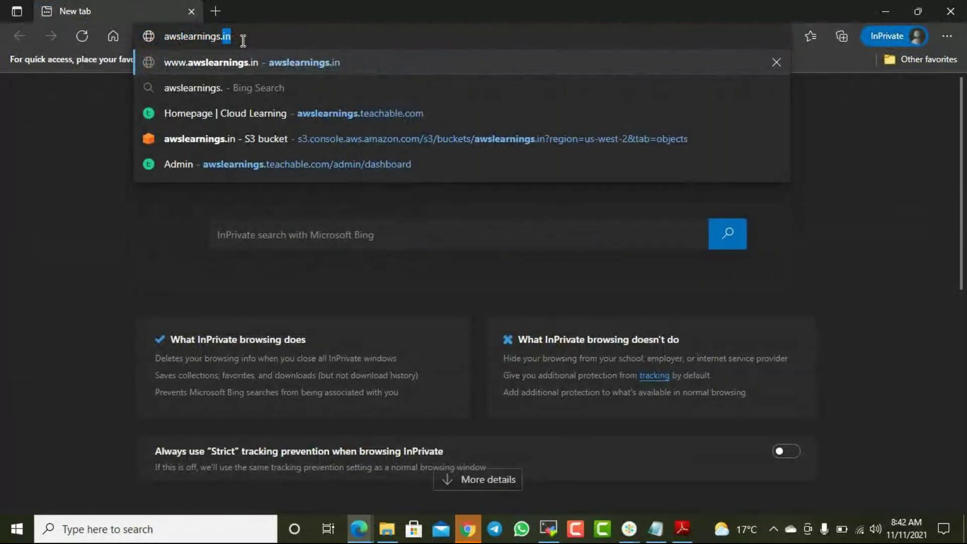
{"action": "key", "text": "Return"}
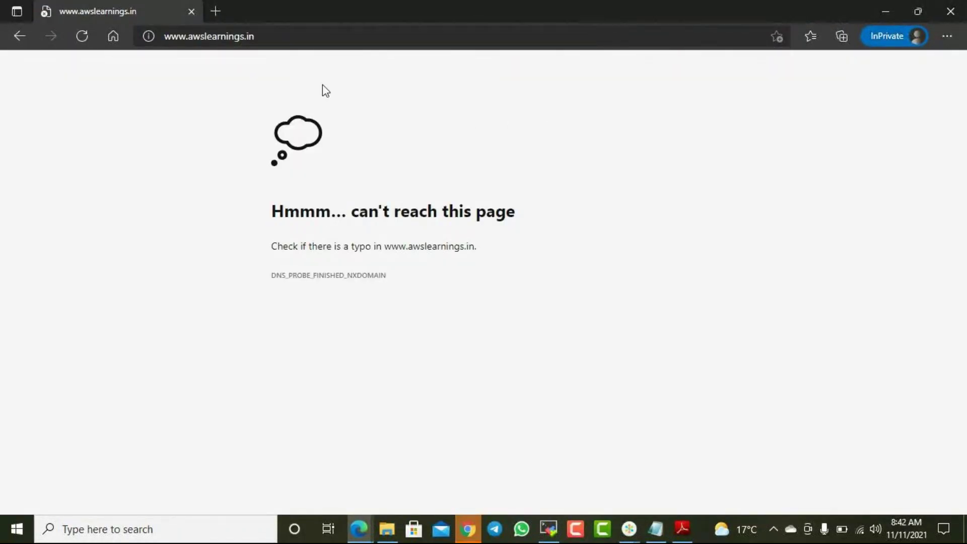
{"action": "double_click", "coordinate": [179, 36]}
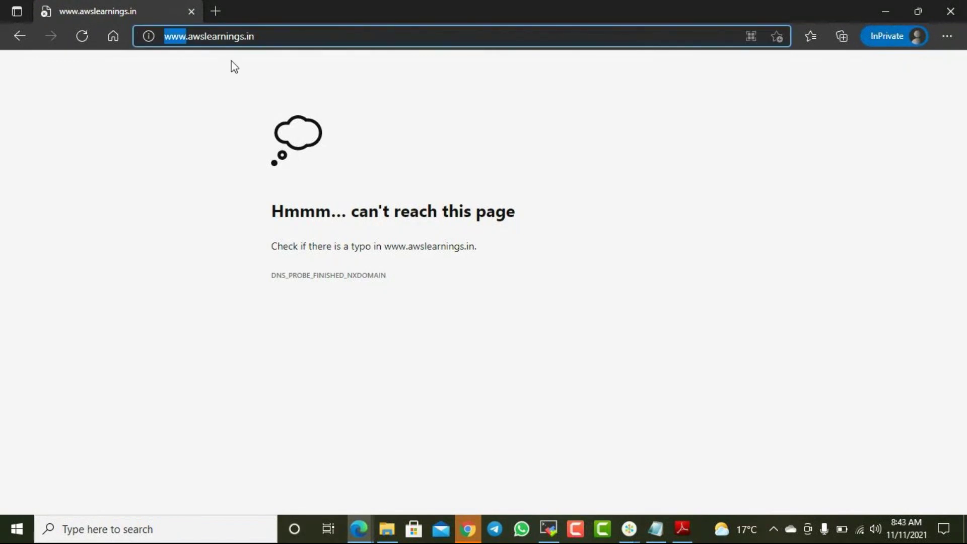
{"action": "left_click", "coordinate": [82, 36]}
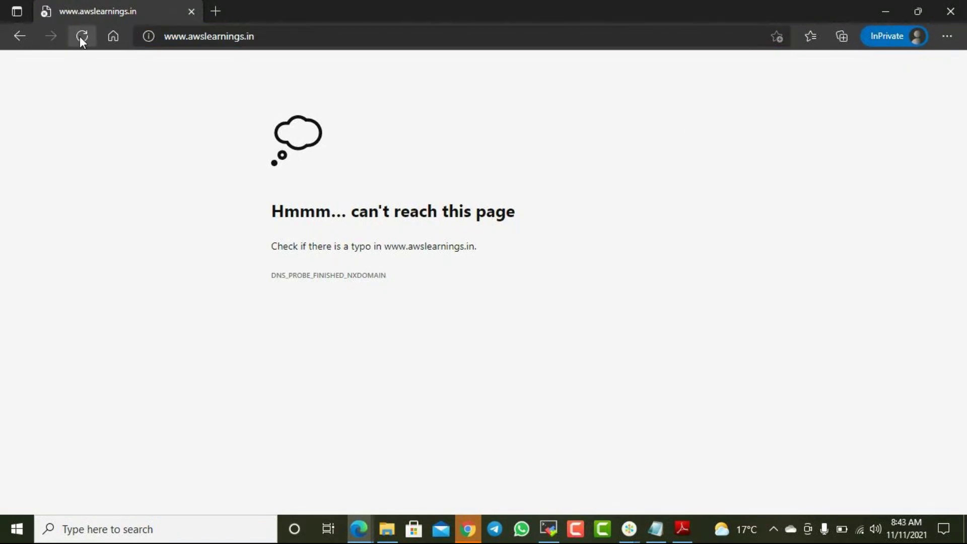
{"action": "left_click", "coordinate": [81, 36]}
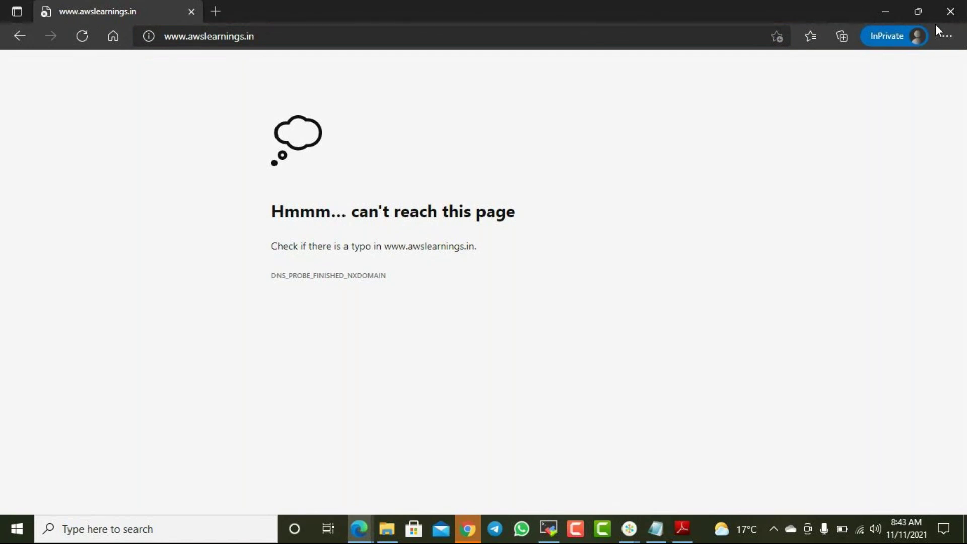
{"action": "key", "text": "F5"}
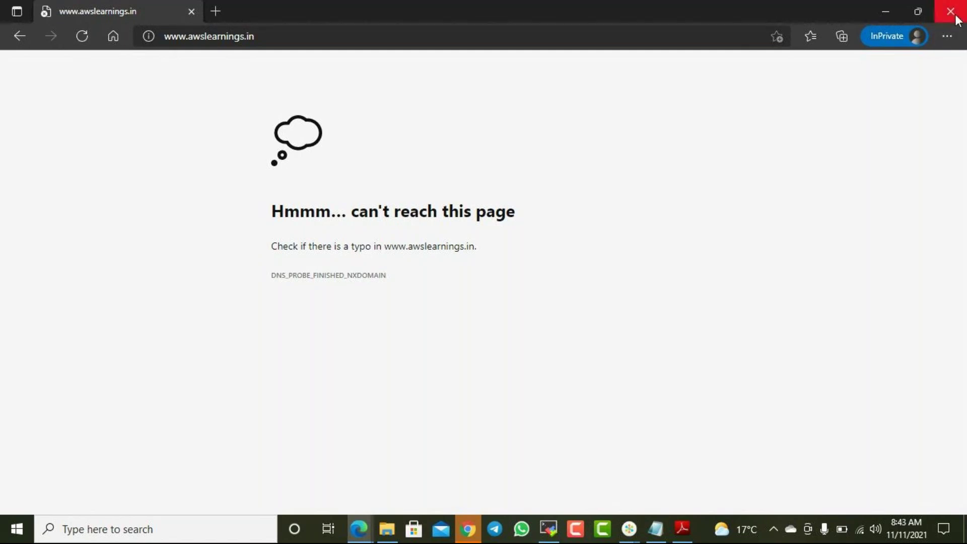
{"action": "left_click", "coordinate": [950, 11]}
{"action": "key", "text": "Home"}
{"action": "key", "text": "ctrl+shift+Right"}
{"action": "key", "text": "Delete"}
{"action": "key", "text": "Delete"}
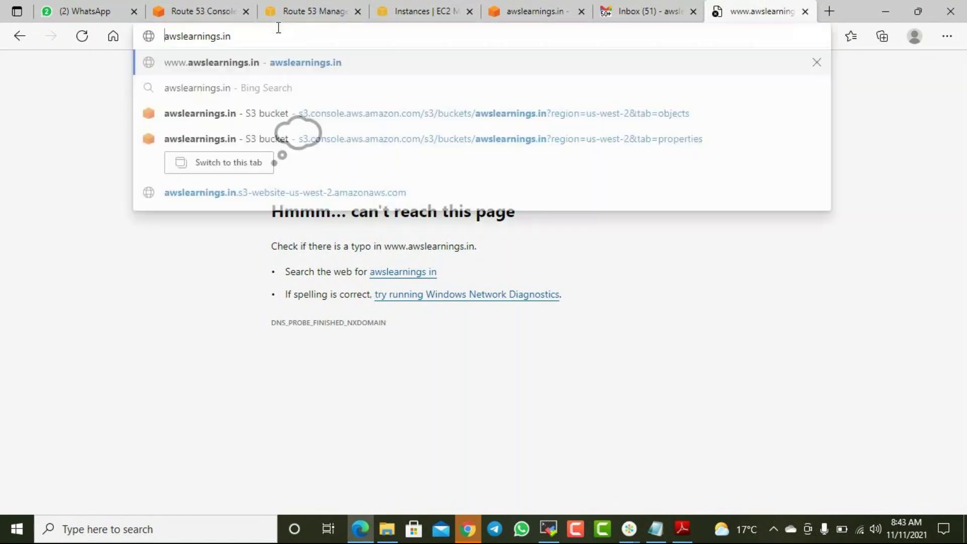
{"action": "key", "text": "Escape"}
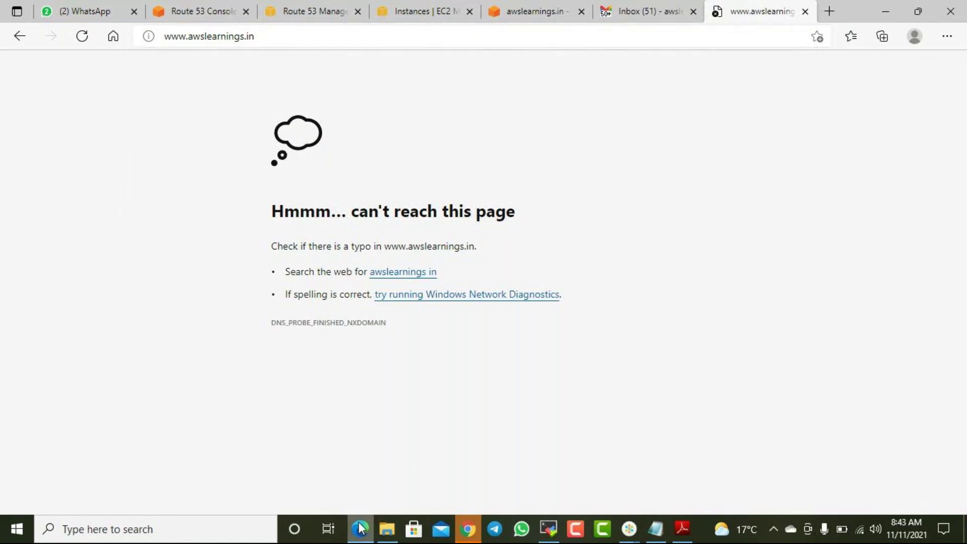
- Load awslearnings.in in Google Chrome to see the maintenance page, then minimize Chrome
{"action": "left_click", "coordinate": [470, 528]}
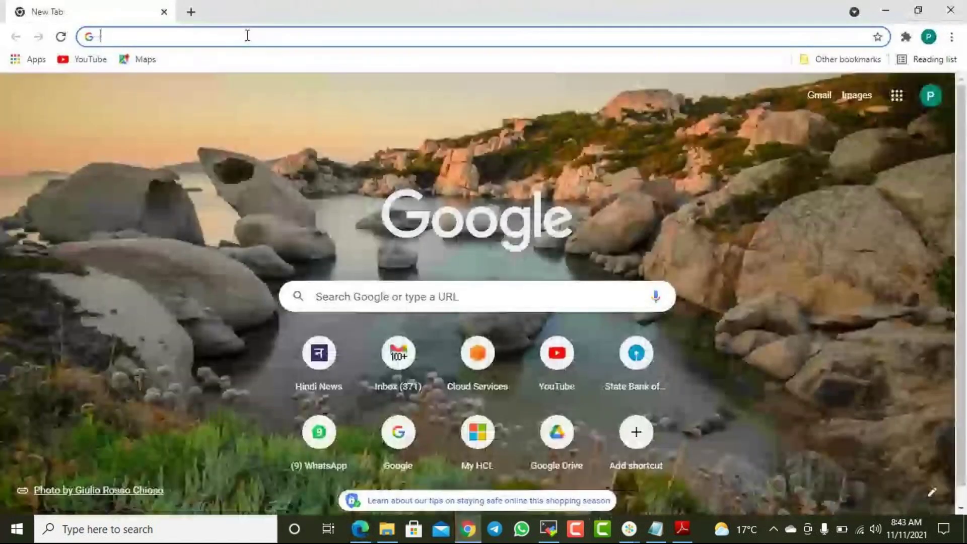
{"action": "left_click", "coordinate": [247, 35]}
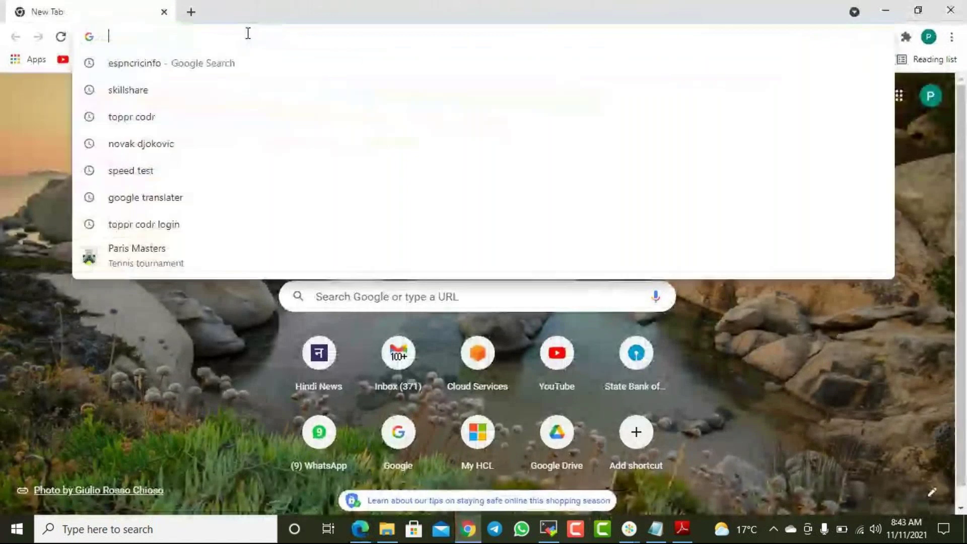
{"action": "type", "text": "awslearnings.i"}
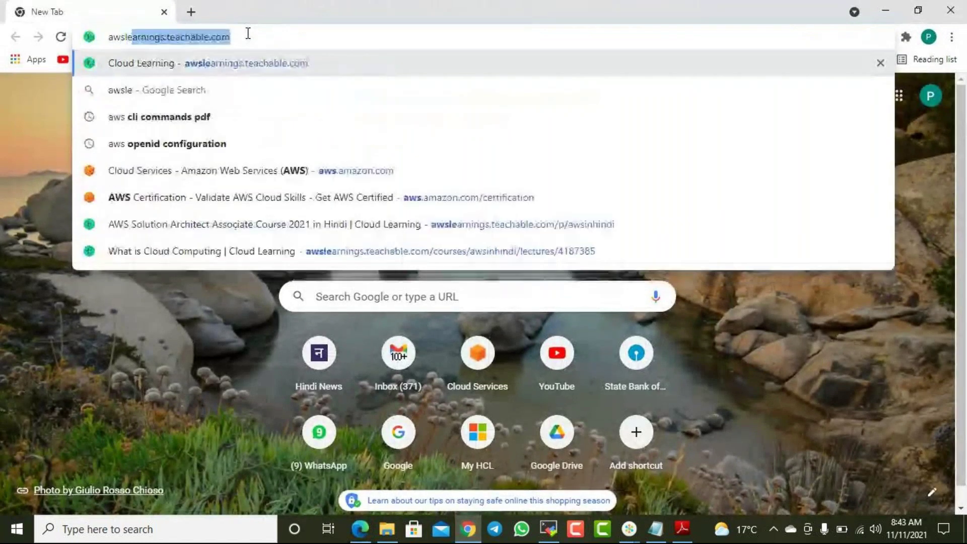
{"action": "type", "text": "n"}
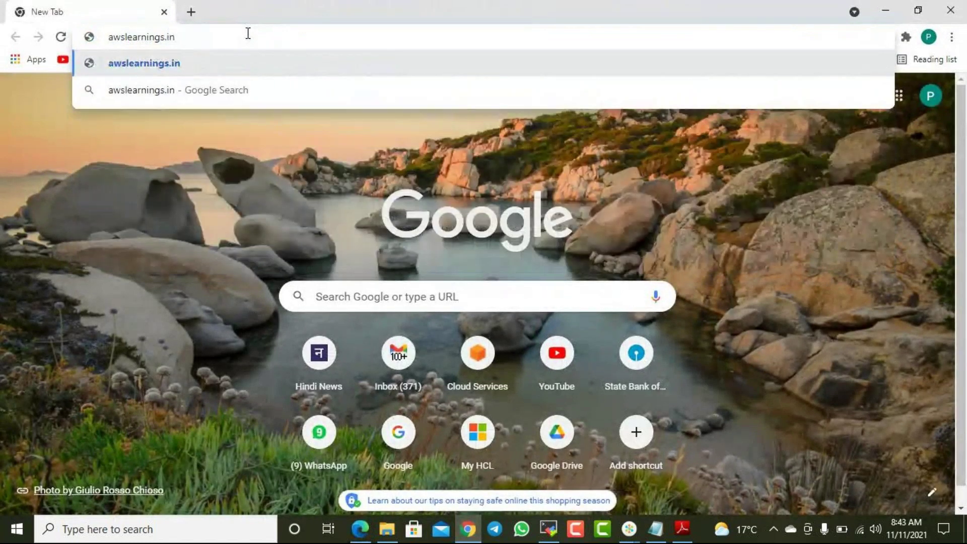
{"action": "key", "text": "Return"}
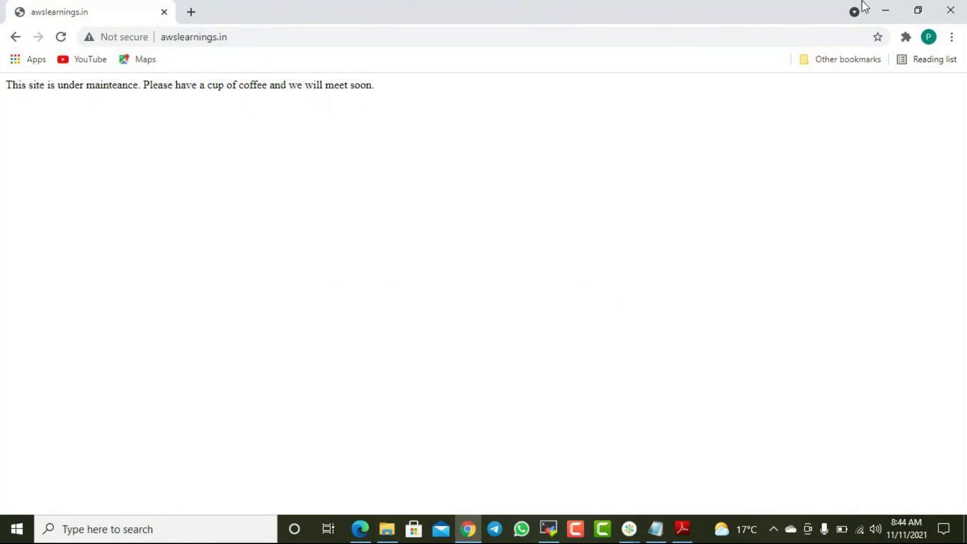
{"action": "left_click", "coordinate": [890, 16]}
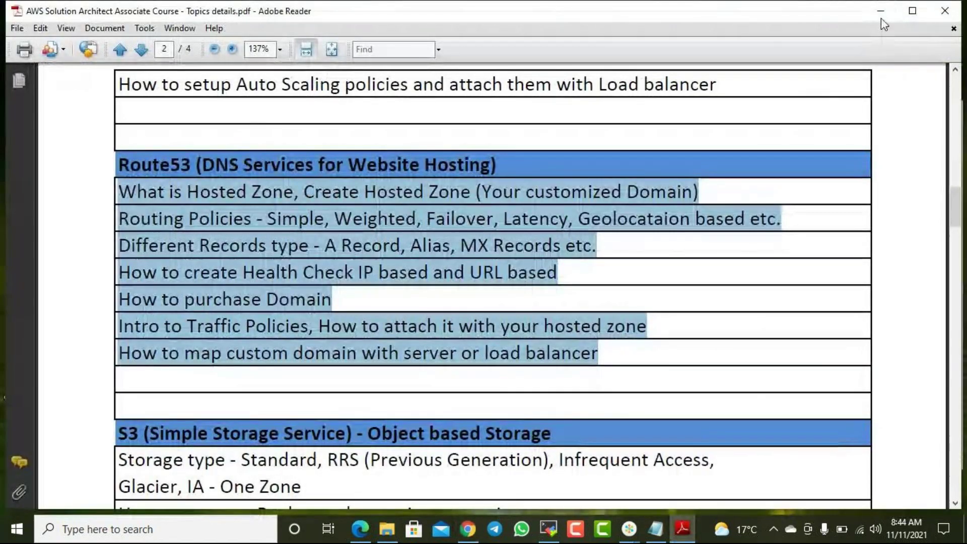
- Minimize the course topics PDF and switch Edge to the Instances | EC2 tab
{"action": "left_click", "coordinate": [880, 12]}
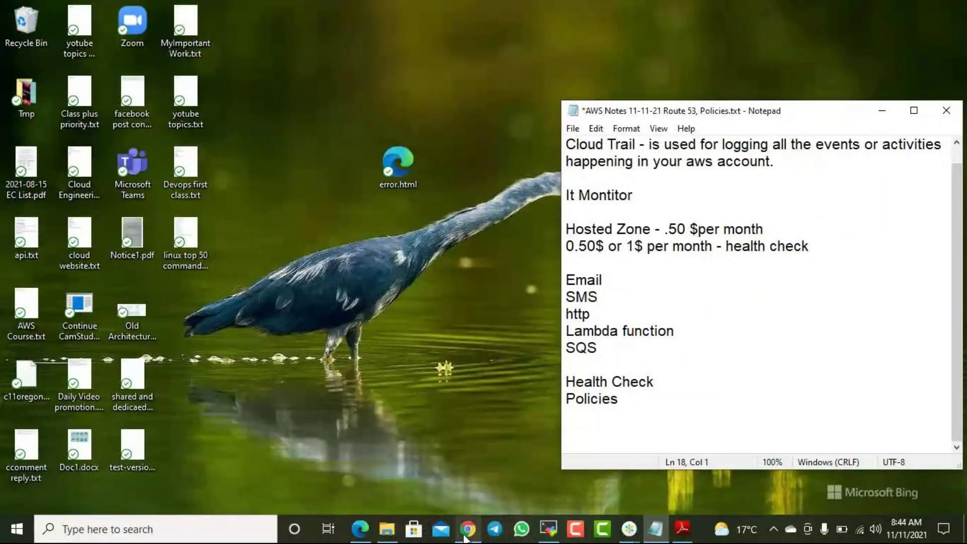
{"action": "left_click", "coordinate": [360, 528]}
{"action": "left_click", "coordinate": [423, 11]}
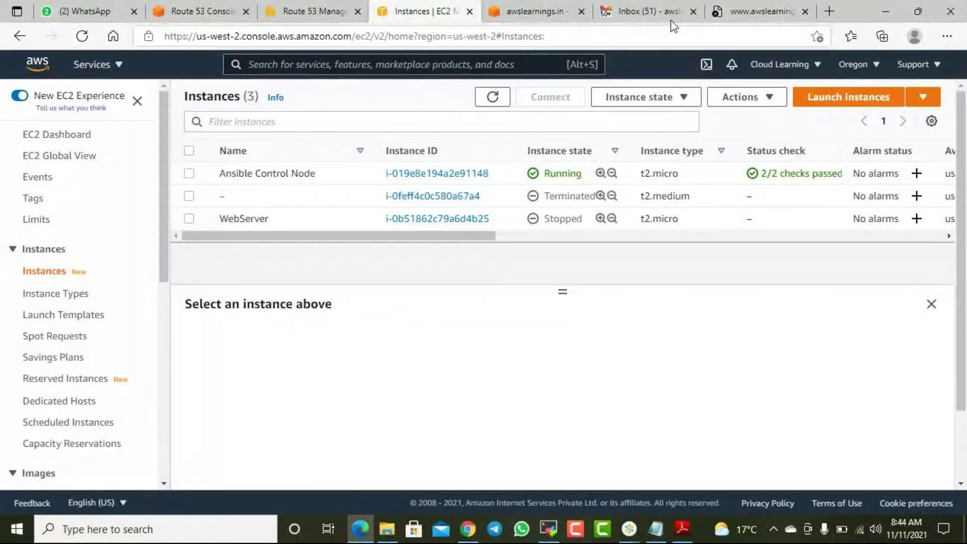
- Check the Gmail Updates inbox and the Route 53 health checks
{"action": "left_click", "coordinate": [655, 11]}
{"action": "left_click", "coordinate": [803, 162]}
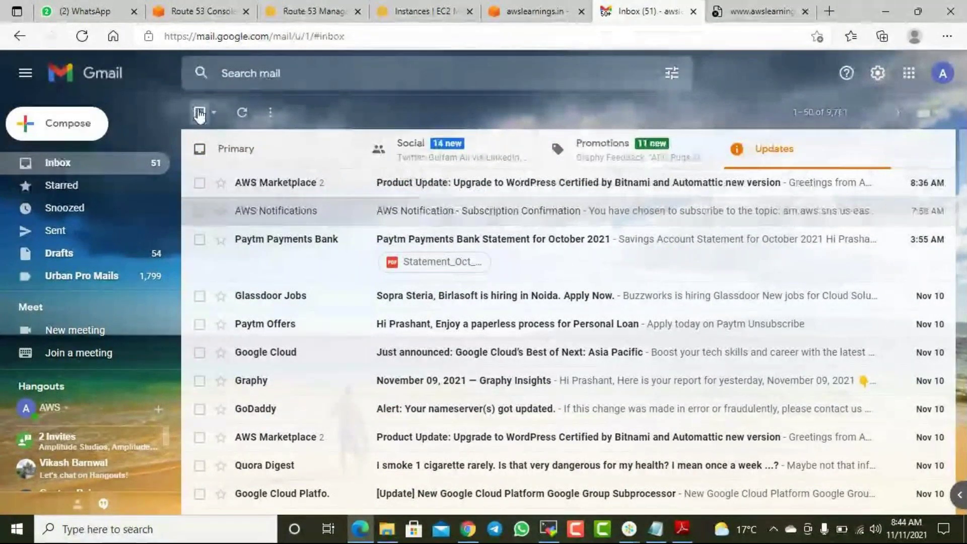
{"action": "left_click", "coordinate": [242, 113]}
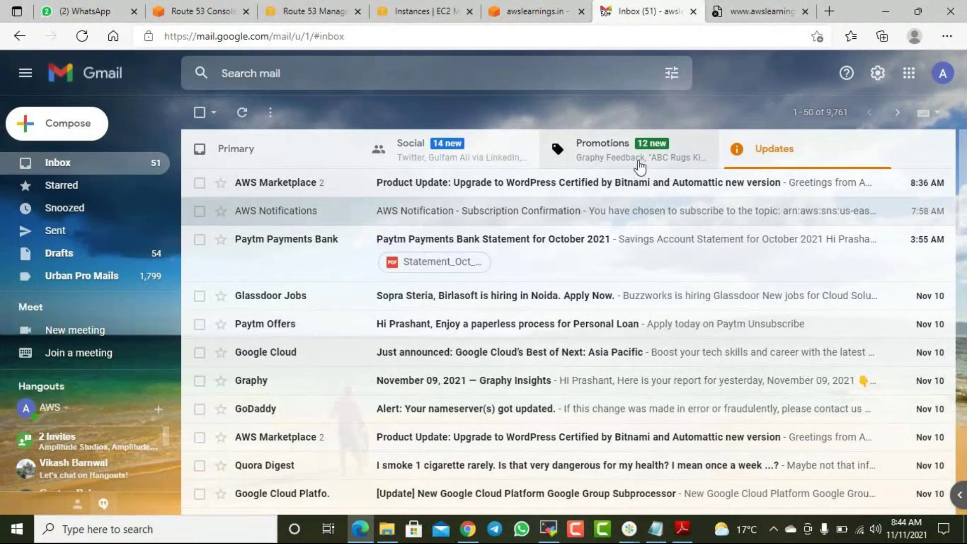
{"action": "left_click", "coordinate": [311, 15]}
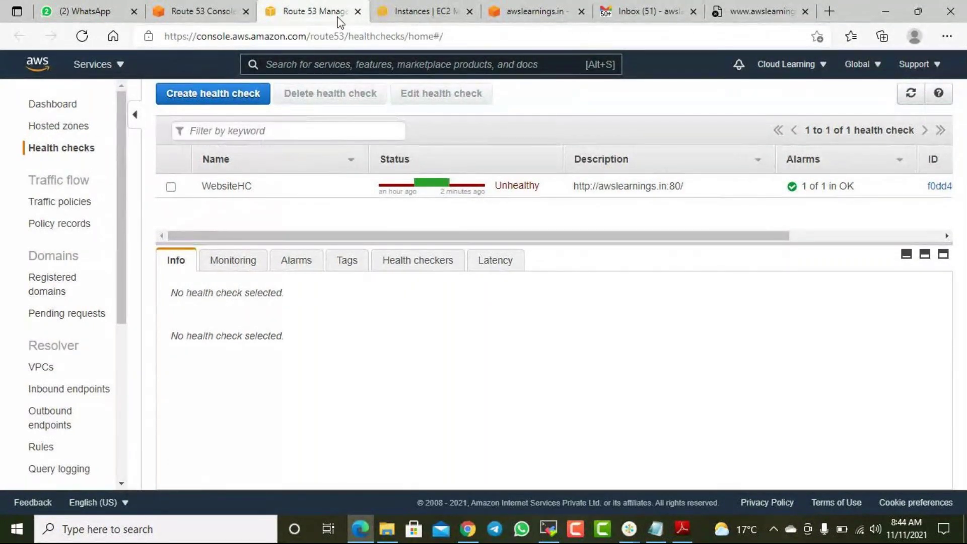
- Start the stopped WebServer instance and refresh the list to see it Pending
{"action": "left_click", "coordinate": [413, 14]}
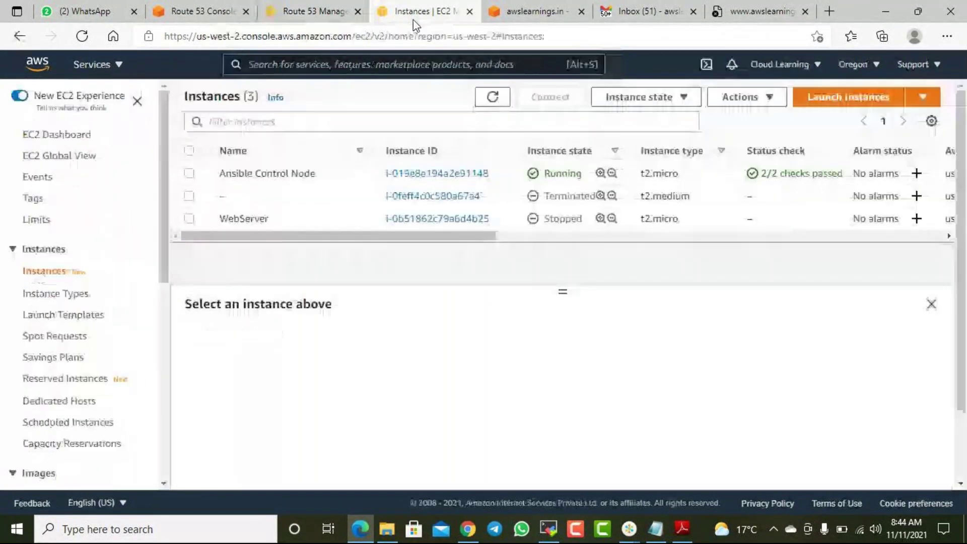
{"action": "left_click", "coordinate": [198, 218]}
{"action": "left_click", "coordinate": [688, 106]}
{"action": "left_click", "coordinate": [640, 137]}
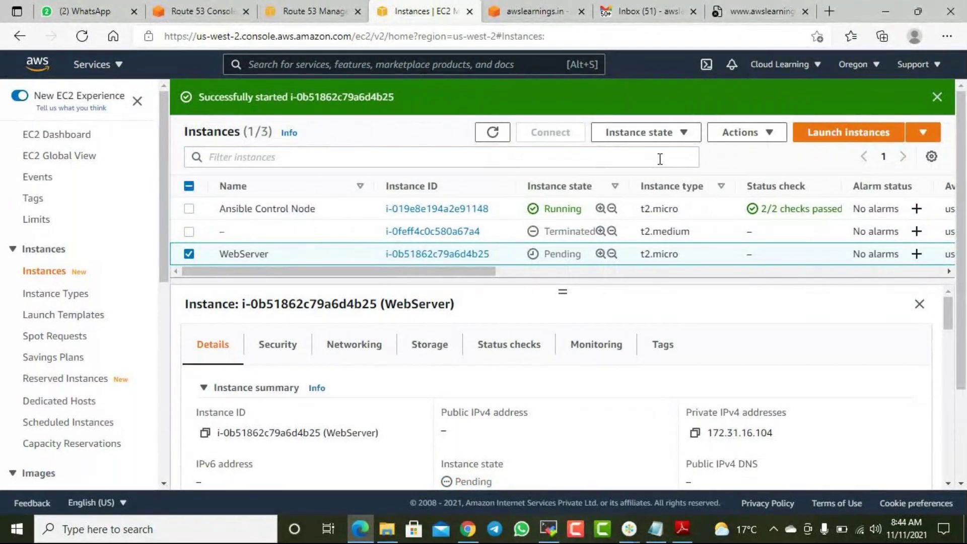
{"action": "left_click", "coordinate": [493, 132]}
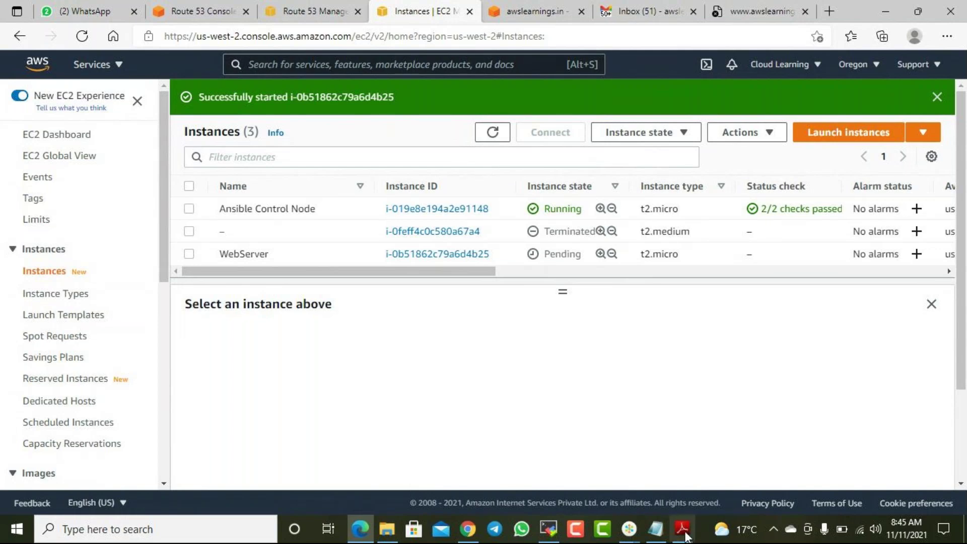
- Add 'IAM User and S3 Bucket Policy' to the AWS notes, save and close them, and minimize the browser
{"action": "left_click", "coordinate": [655, 529]}
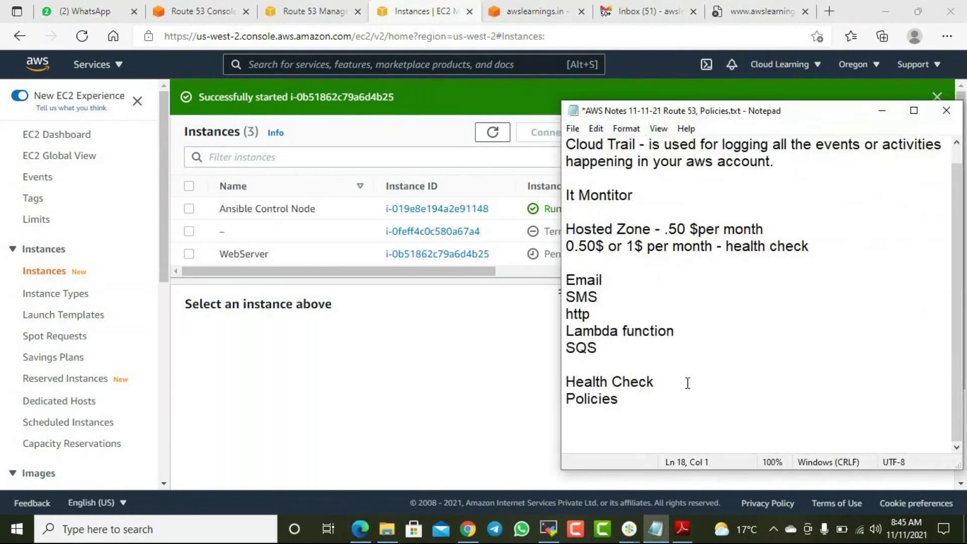
{"action": "type", "text": "IAM User an"}
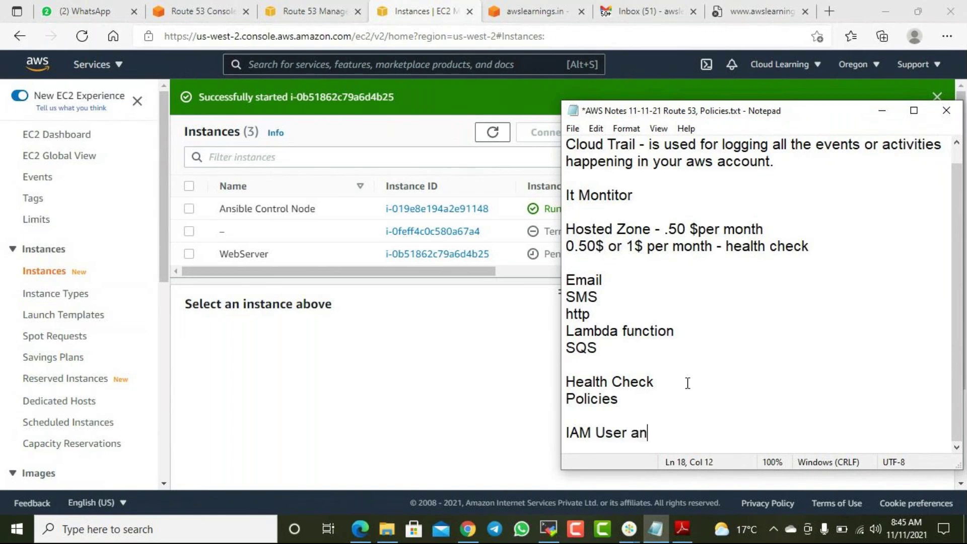
{"action": "type", "text": "d S3 Bucket Policy"}
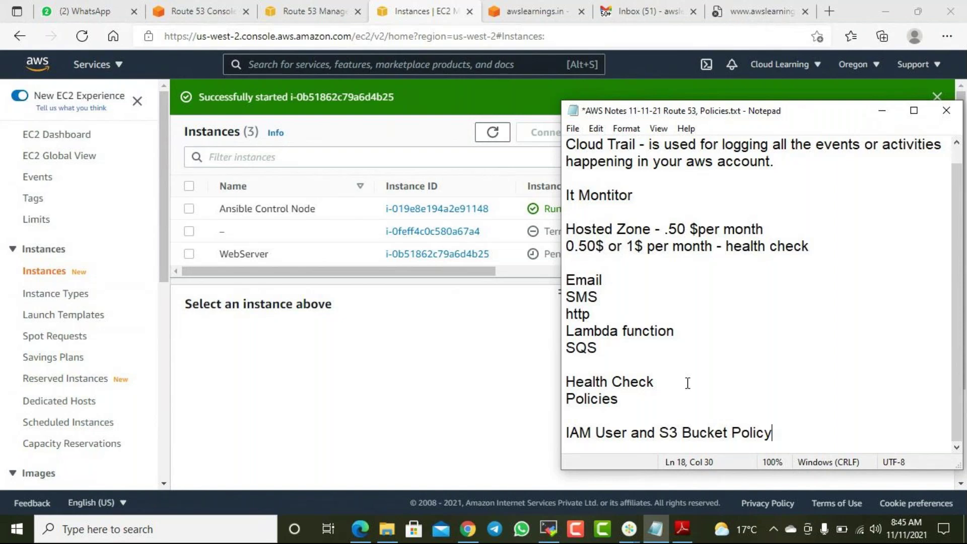
{"action": "key", "text": "Return"}
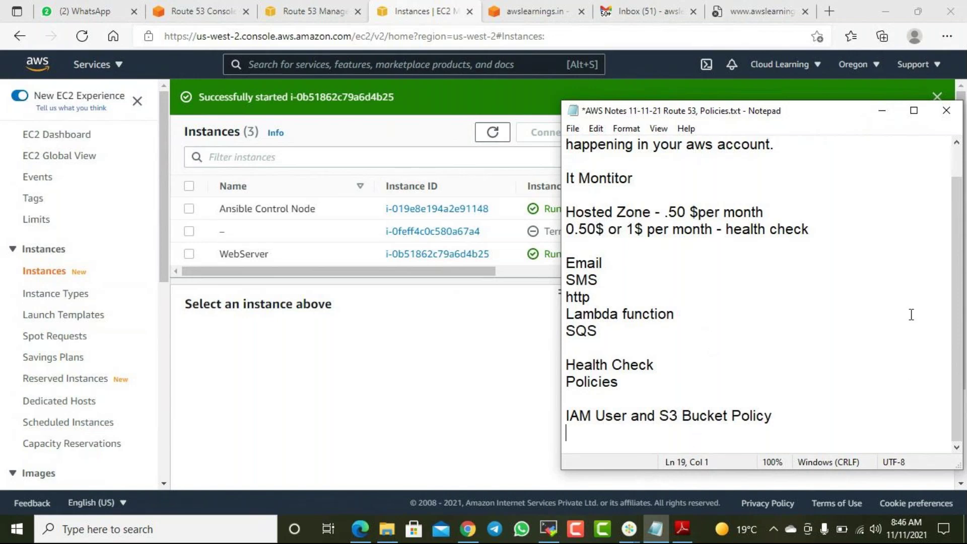
{"action": "left_click", "coordinate": [942, 117]}
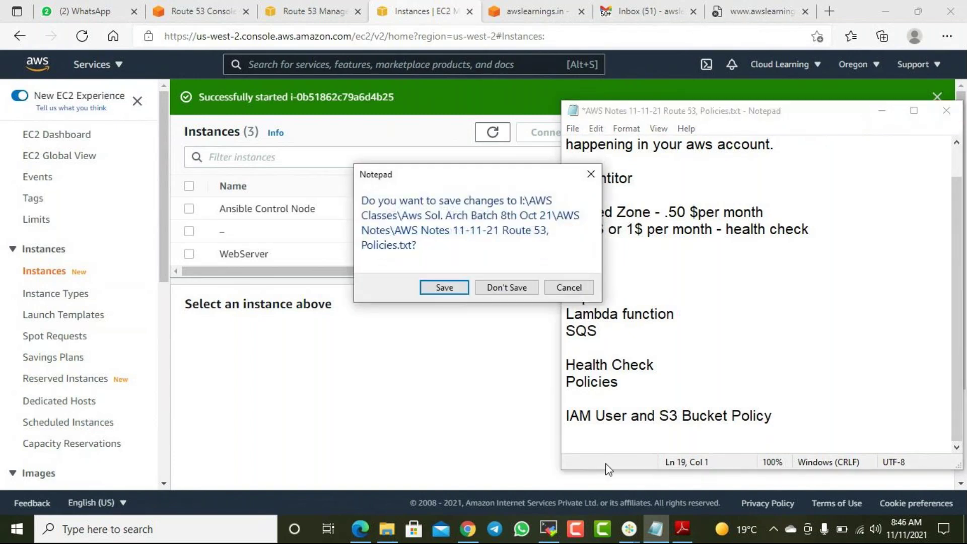
{"action": "left_click", "coordinate": [443, 288]}
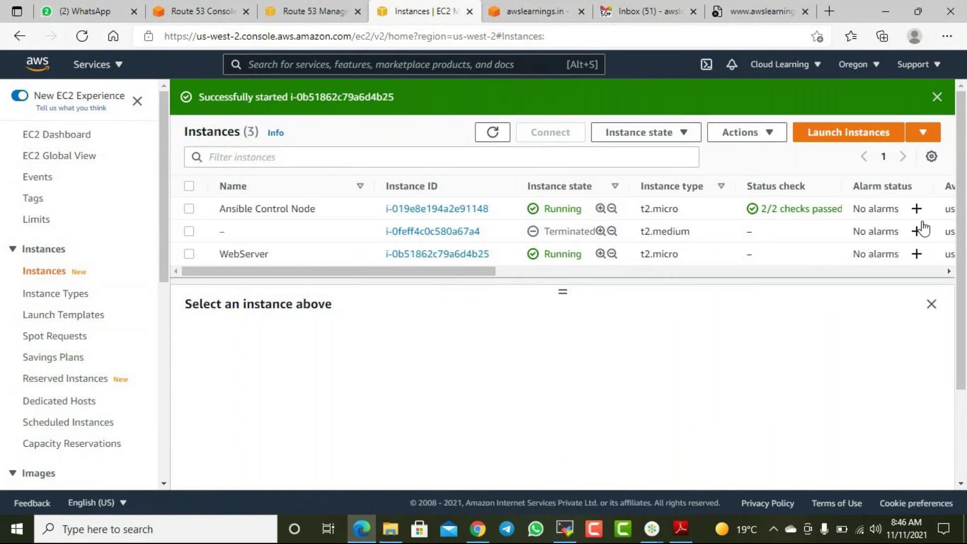
{"action": "left_click", "coordinate": [885, 12]}
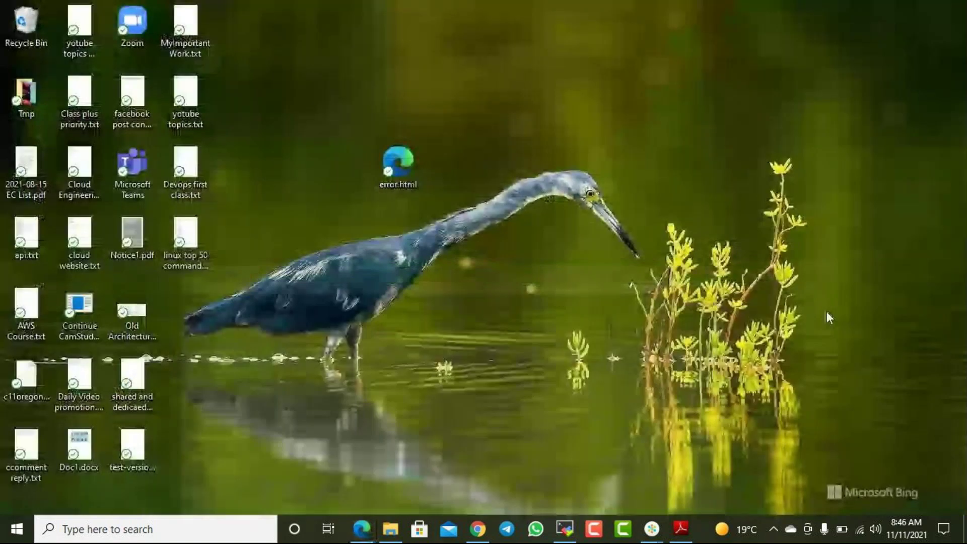
- Briefly show and hide the Acrobat PDF window from the taskbar
{"action": "mouse_move", "coordinate": [678, 531]}
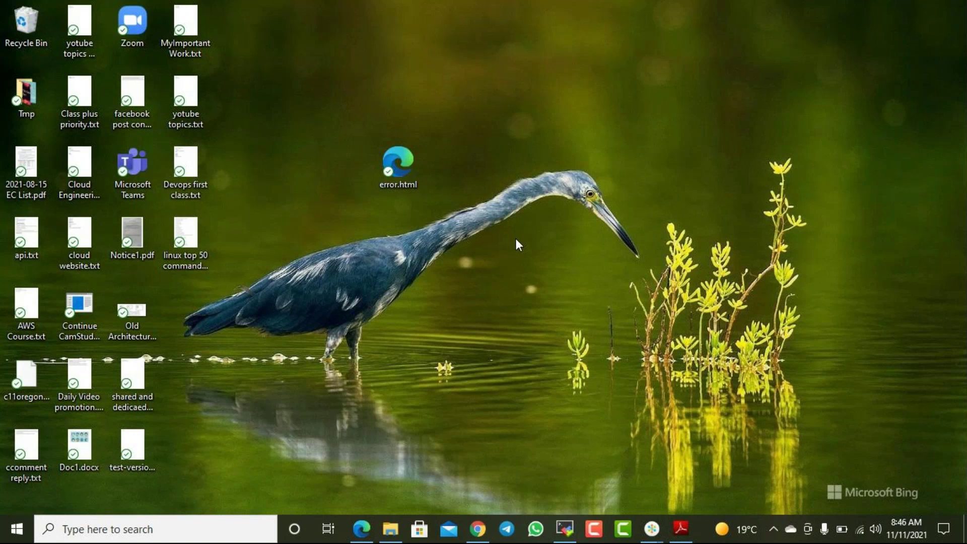
{"action": "left_click", "coordinate": [683, 529]}
{"action": "left_click", "coordinate": [682, 528]}
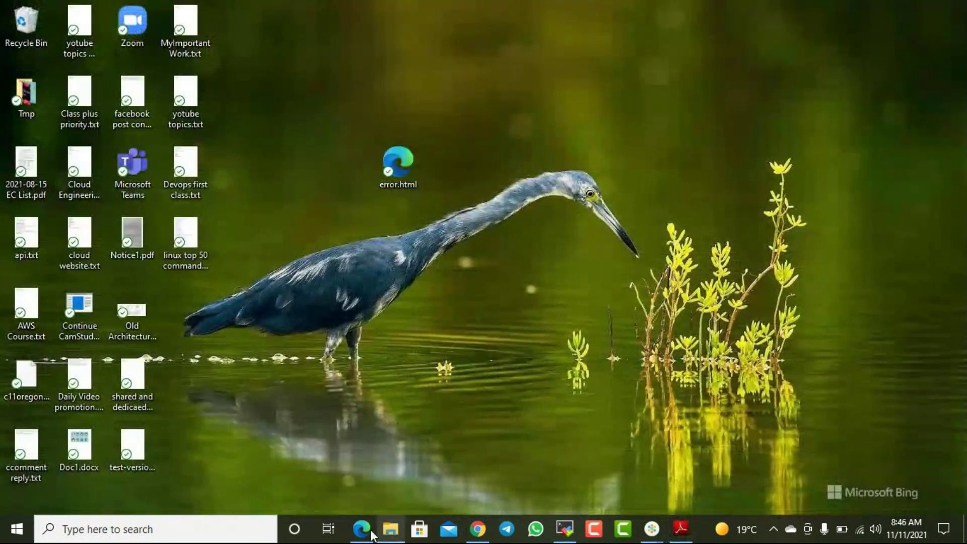
{"action": "mouse_move", "coordinate": [362, 530]}
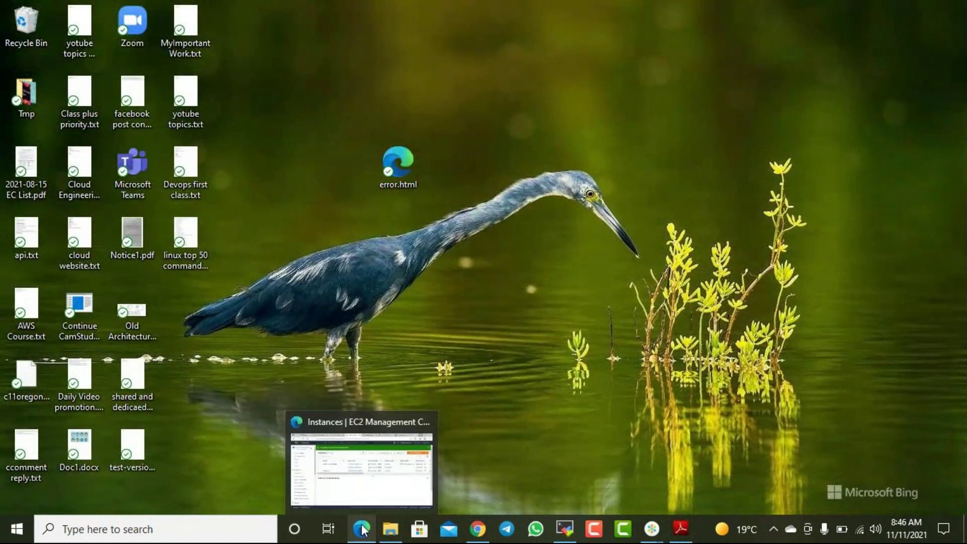
- Open the awslearnings.in hosted zone in Route 53 and start a Geolocation-routed record
{"action": "left_click", "coordinate": [341, 462]}
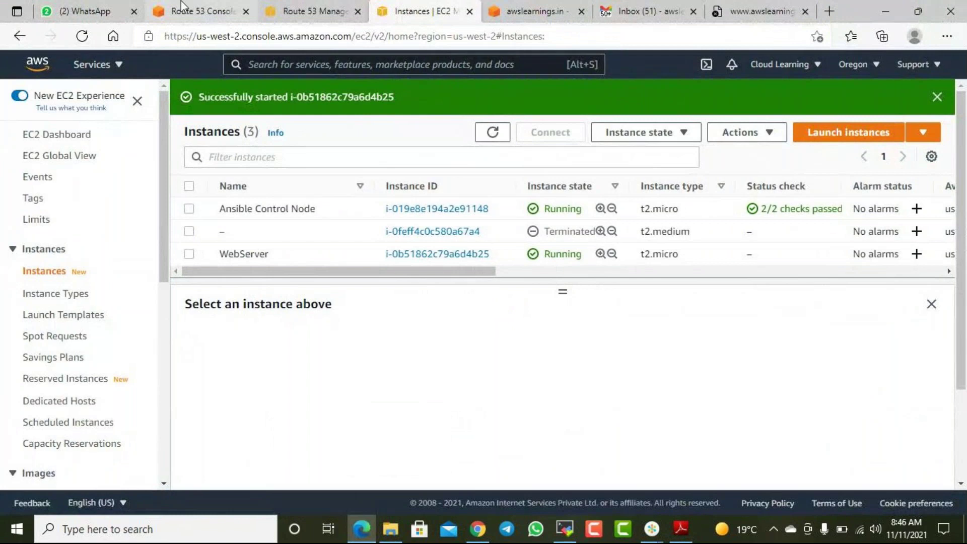
{"action": "left_click", "coordinate": [182, 8]}
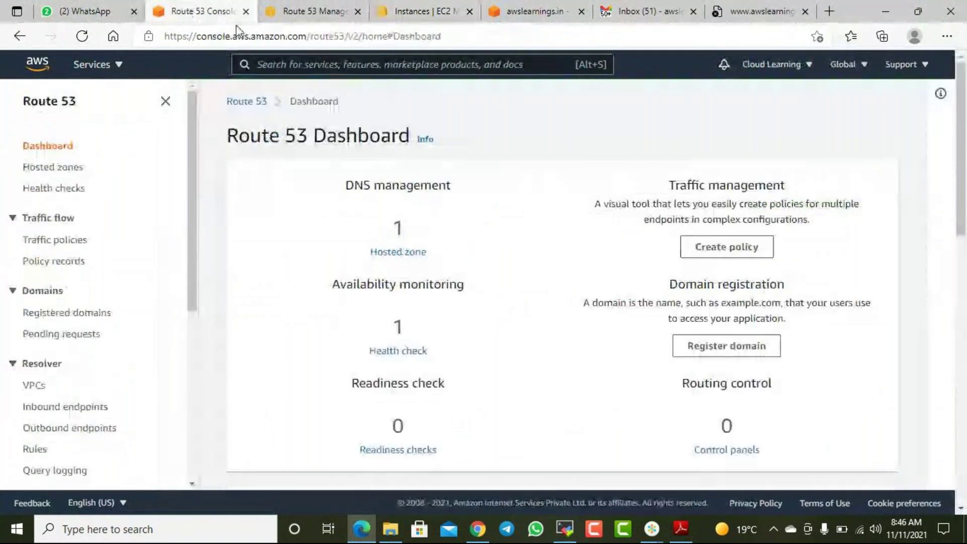
{"action": "left_click", "coordinate": [63, 167]}
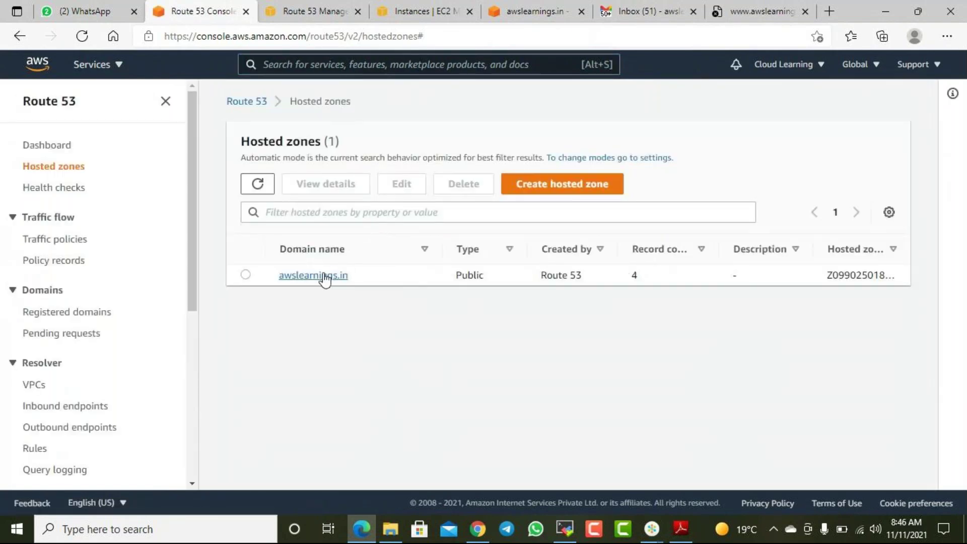
{"action": "left_click", "coordinate": [325, 276]}
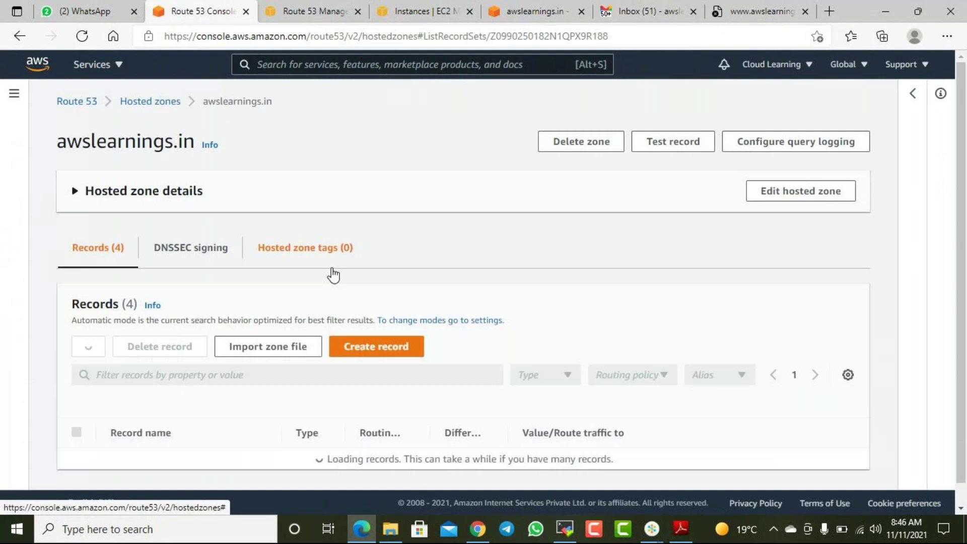
{"action": "left_click", "coordinate": [383, 346]}
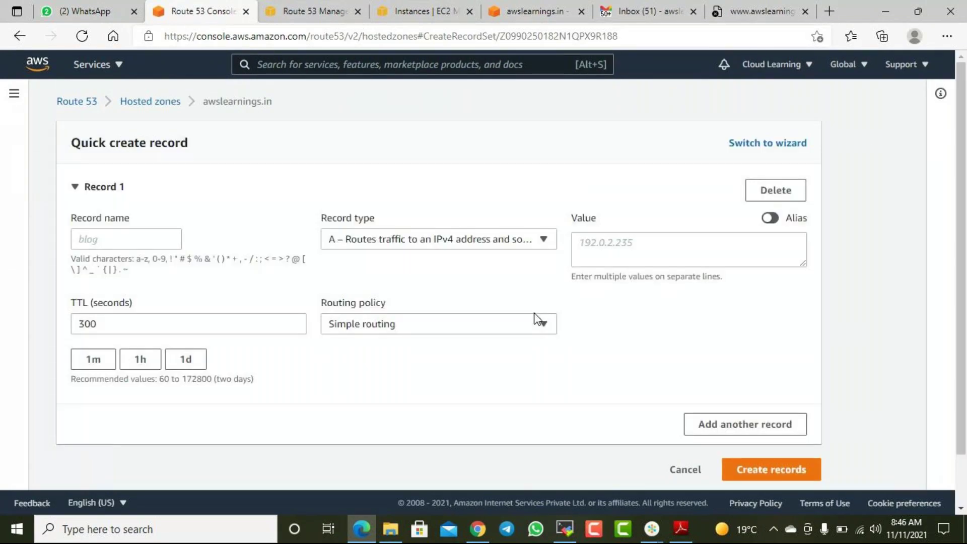
{"action": "left_click", "coordinate": [426, 324]}
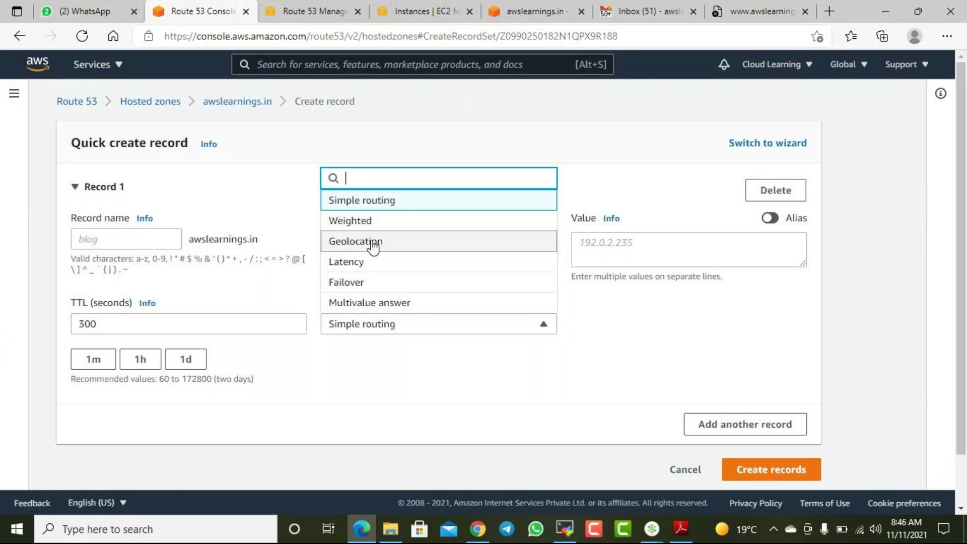
{"action": "left_click", "coordinate": [372, 244]}
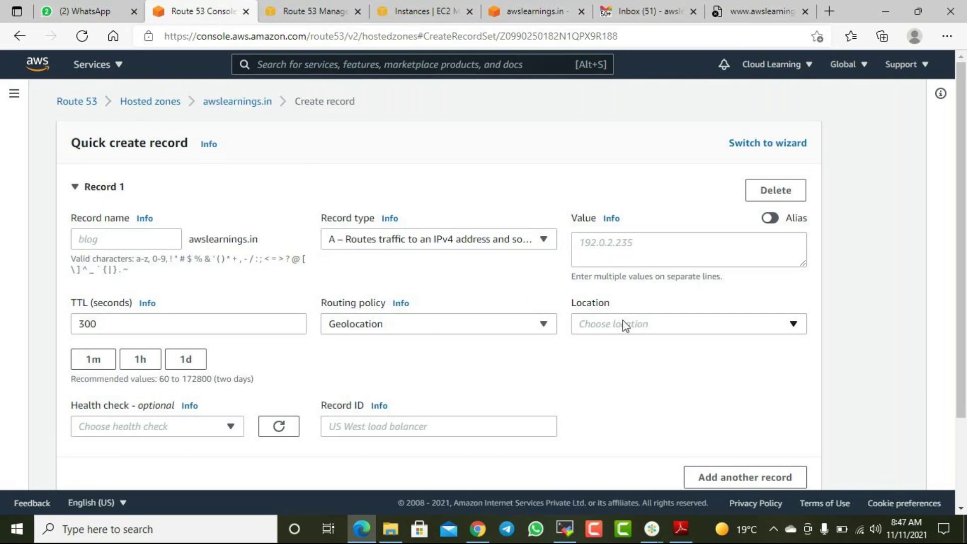
- Set the record's location to California
{"action": "left_click", "coordinate": [647, 328]}
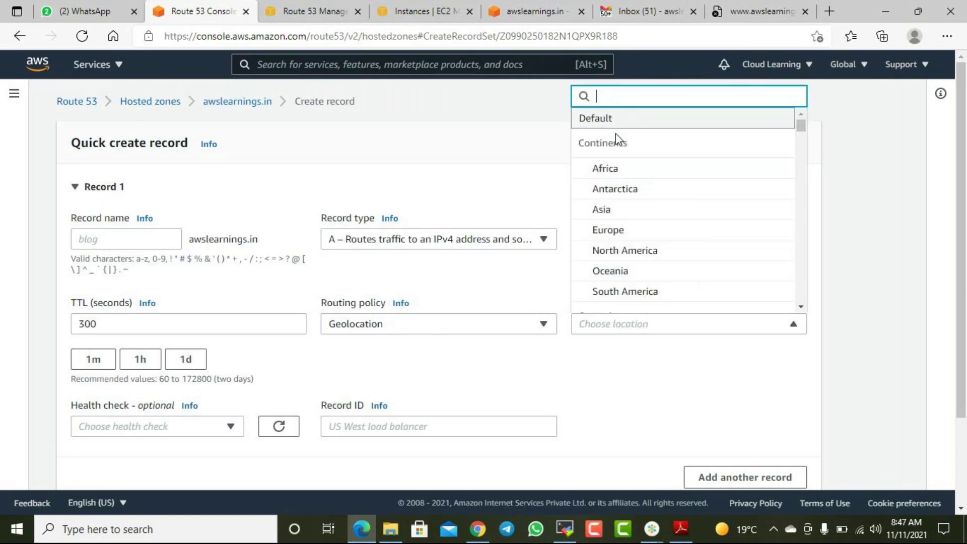
{"action": "scroll", "coordinate": [639, 241], "scroll_direction": "down", "scroll_amount": 2}
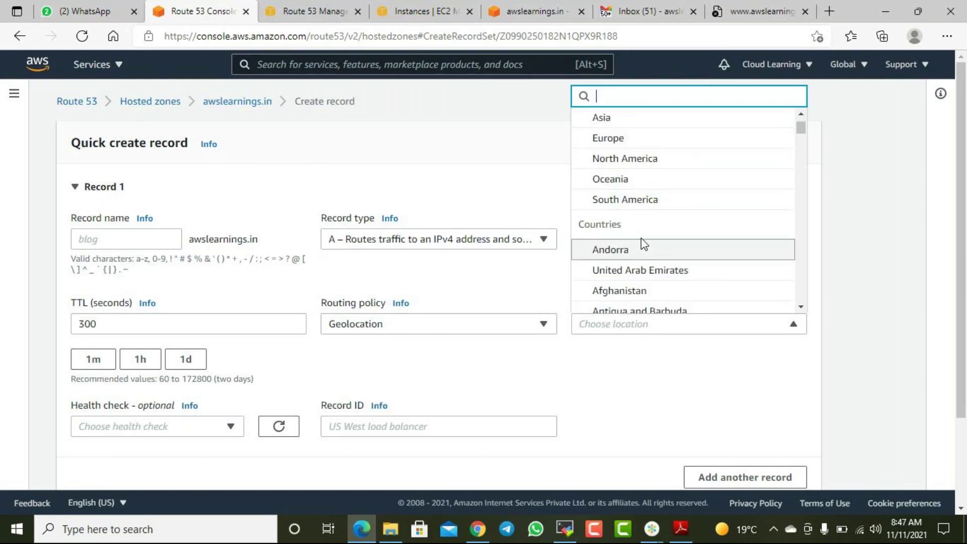
{"action": "scroll", "coordinate": [646, 244], "scroll_direction": "up", "scroll_amount": 2}
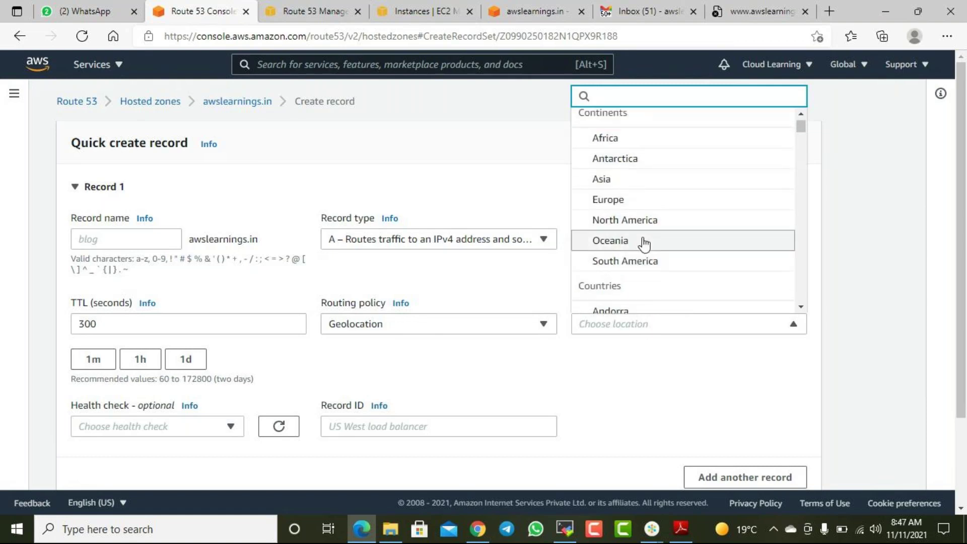
{"action": "left_click", "coordinate": [893, 213]}
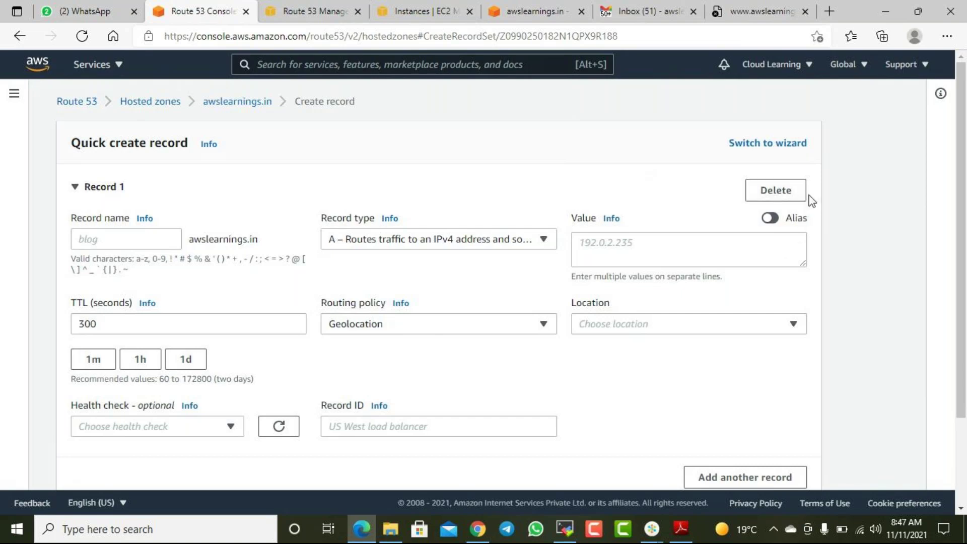
{"action": "left_click", "coordinate": [642, 324]}
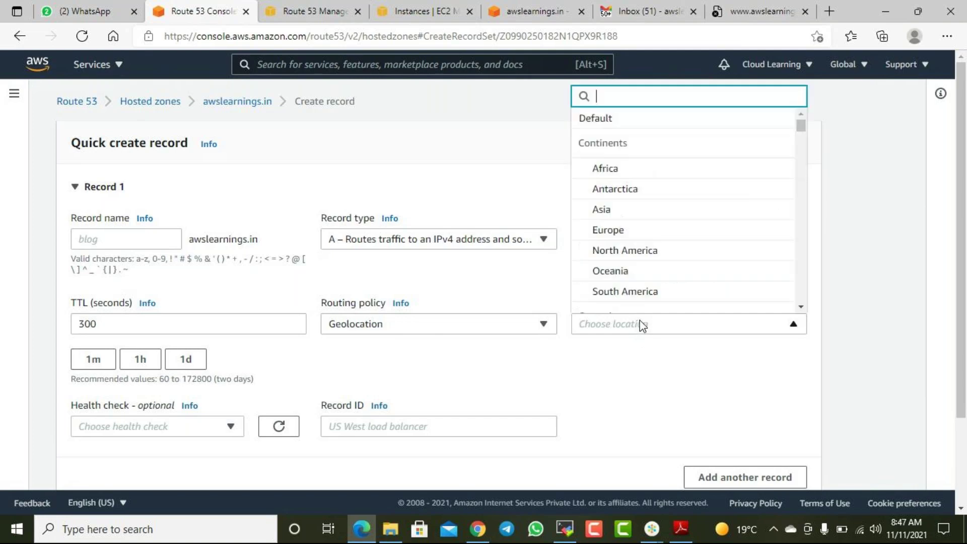
{"action": "scroll", "coordinate": [627, 277], "scroll_direction": "down", "scroll_amount": 1}
{"action": "scroll", "coordinate": [639, 287], "scroll_direction": "down", "scroll_amount": 2}
{"action": "scroll", "coordinate": [640, 298], "scroll_direction": "down", "scroll_amount": 3}
{"action": "scroll", "coordinate": [632, 295], "scroll_direction": "up", "scroll_amount": 4}
{"action": "scroll", "coordinate": [630, 292], "scroll_direction": "down", "scroll_amount": 7}
{"action": "left_click_drag", "start_coordinate": [802, 147], "coordinate": [785, 276]}
{"action": "scroll", "coordinate": [632, 280], "scroll_direction": "down", "scroll_amount": 1}
{"action": "scroll", "coordinate": [632, 279], "scroll_direction": "down", "scroll_amount": 3}
{"action": "scroll", "coordinate": [641, 266], "scroll_direction": "down", "scroll_amount": 2}
{"action": "left_click", "coordinate": [624, 210]}
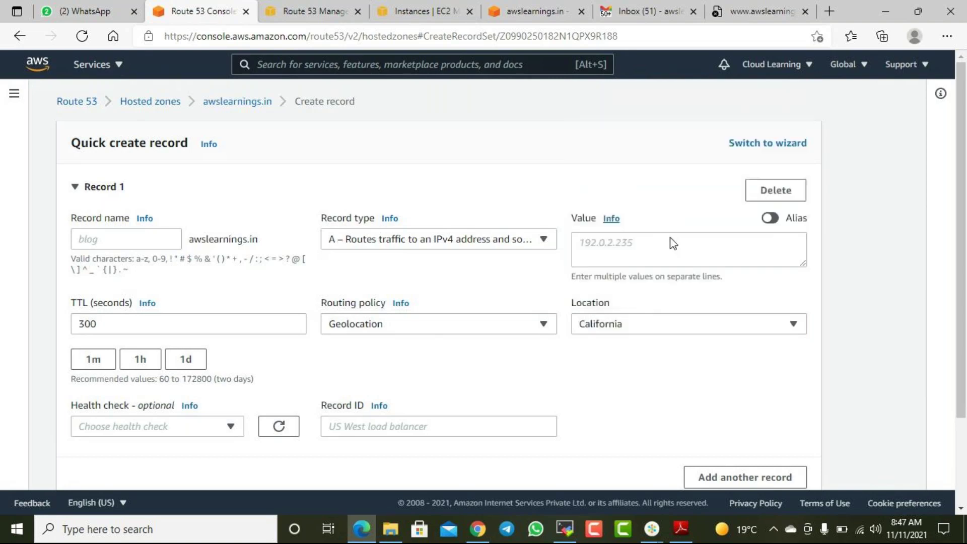
{"action": "left_click", "coordinate": [635, 249]}
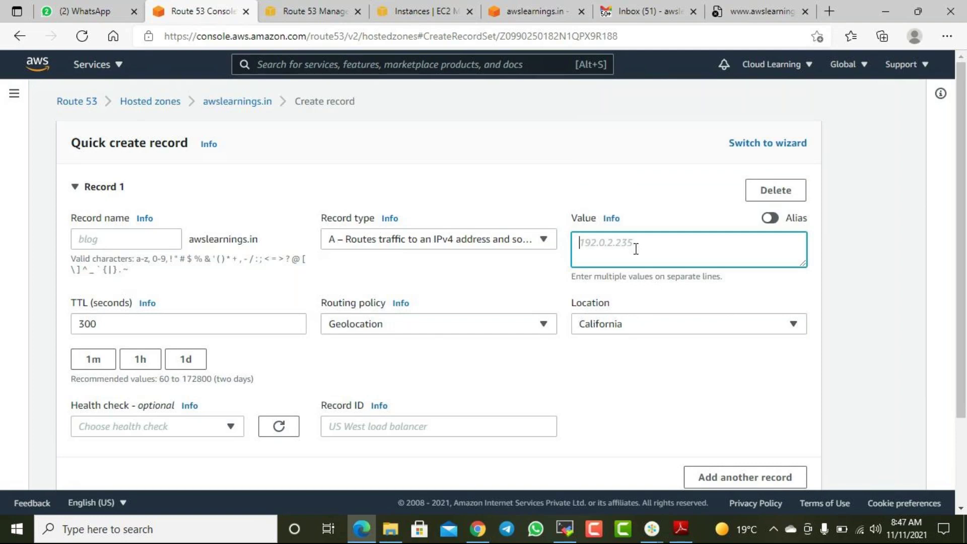
{"action": "type", "text": "http://awslearnings.in.s3-website-us-west-2.amazonaws.com"}
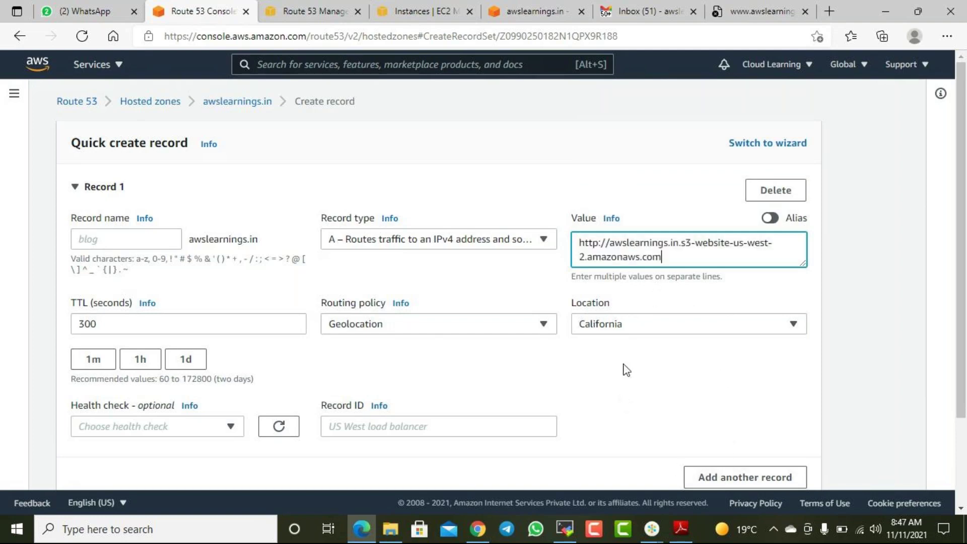
{"action": "scroll", "coordinate": [623, 367], "scroll_direction": "down", "scroll_amount": 2}
{"action": "scroll", "coordinate": [593, 328], "scroll_direction": "up", "scroll_amount": 2}
{"action": "left_click", "coordinate": [230, 103]}
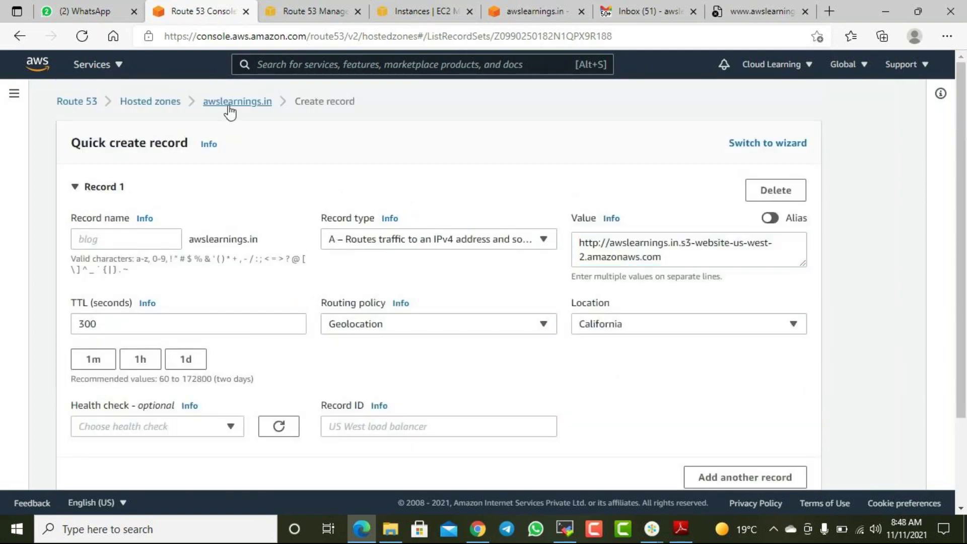
- Delete both Failover A records of awslearnings.in, leaving 2 records, and begin a new record
{"action": "scroll", "coordinate": [252, 384], "scroll_direction": "down", "scroll_amount": 3}
{"action": "left_click", "coordinate": [76, 354]}
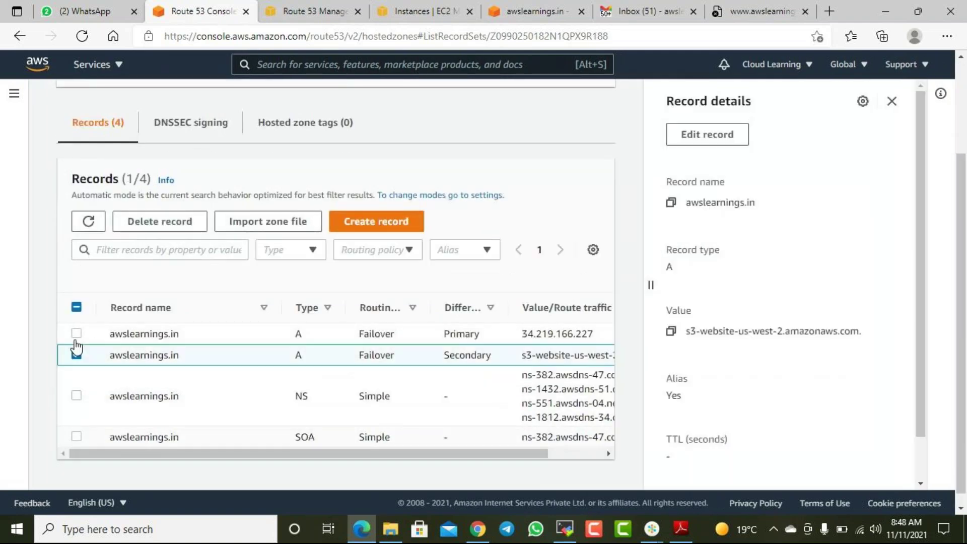
{"action": "left_click", "coordinate": [76, 332]}
{"action": "left_click", "coordinate": [204, 222]}
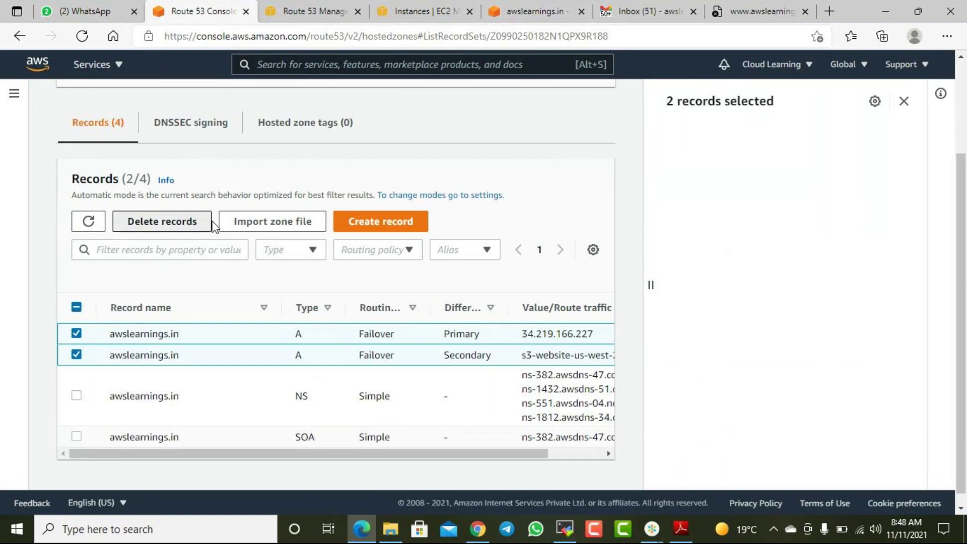
{"action": "left_click", "coordinate": [636, 427]}
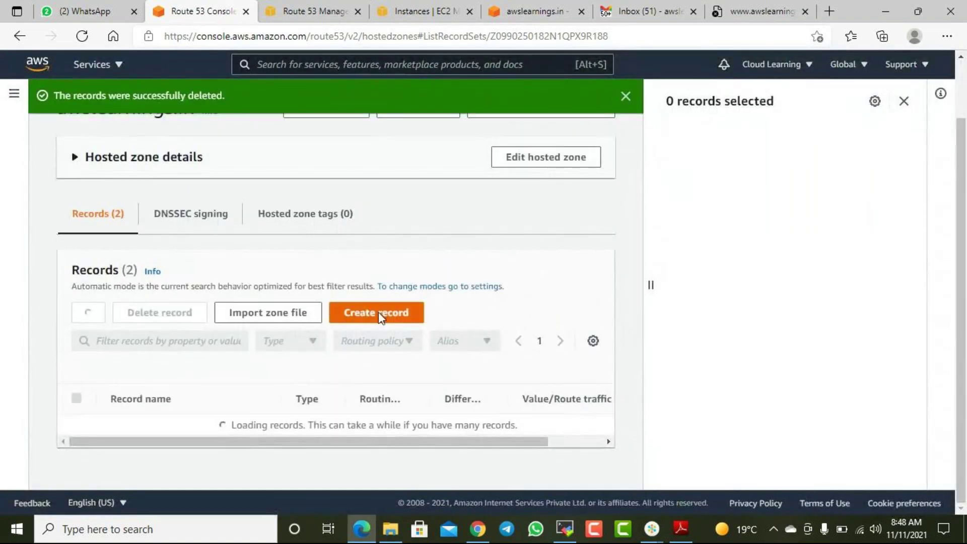
{"action": "left_click", "coordinate": [379, 312]}
{"action": "left_click", "coordinate": [455, 271]}
- Start a quick A record and set its routing policy to Geolocation
{"action": "left_click", "coordinate": [383, 285]}
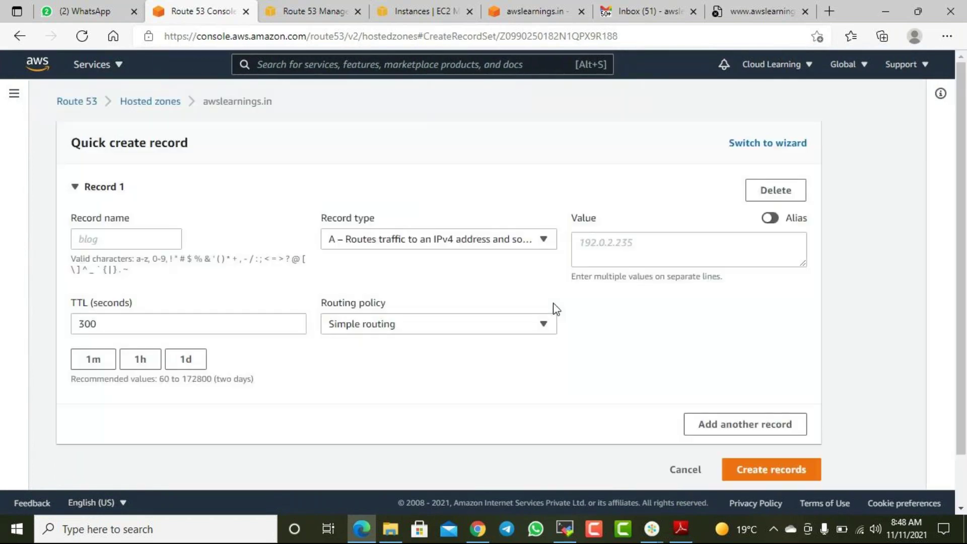
{"action": "left_click", "coordinate": [426, 328]}
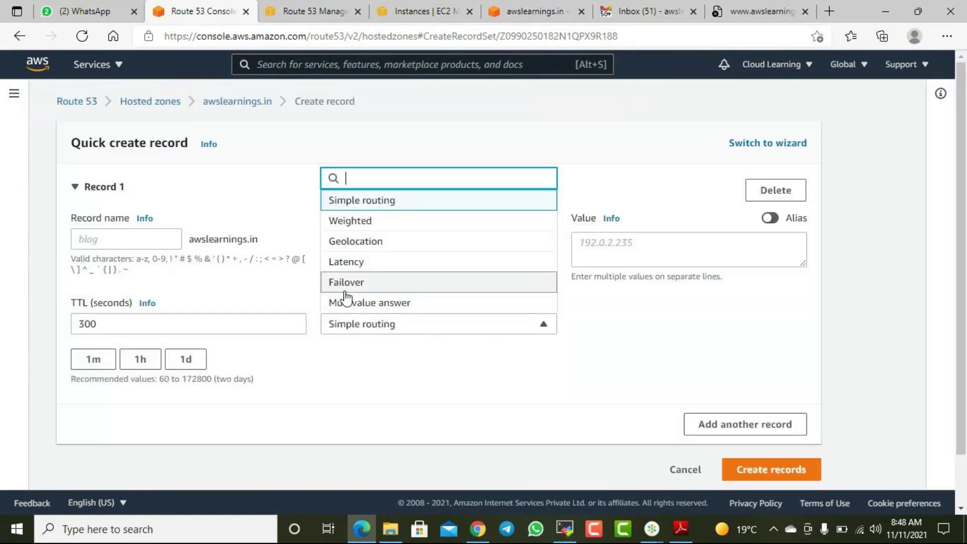
{"action": "left_click", "coordinate": [367, 242]}
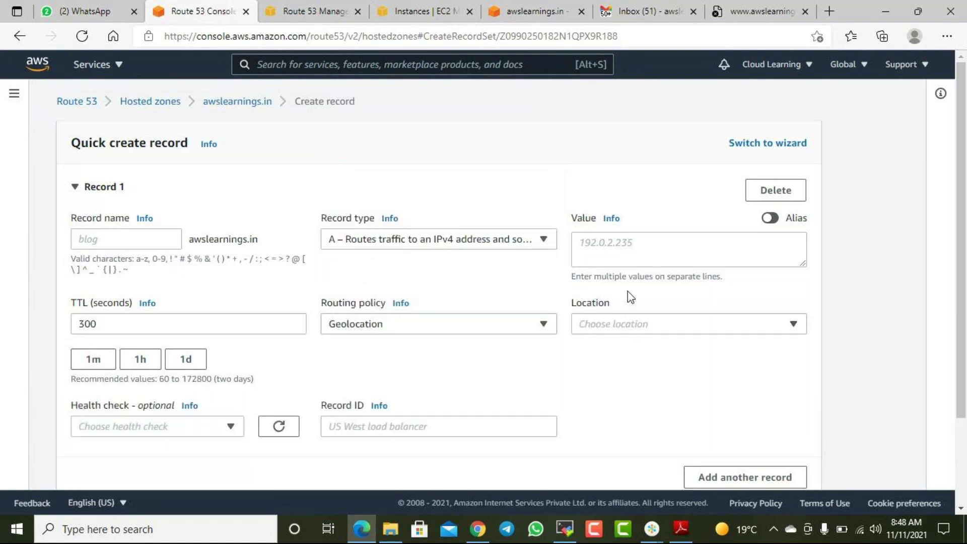
- Search 'californ' in the location list and set the record's location to California
{"action": "left_click", "coordinate": [621, 328]}
{"action": "scroll", "coordinate": [617, 290], "scroll_direction": "down", "scroll_amount": 3}
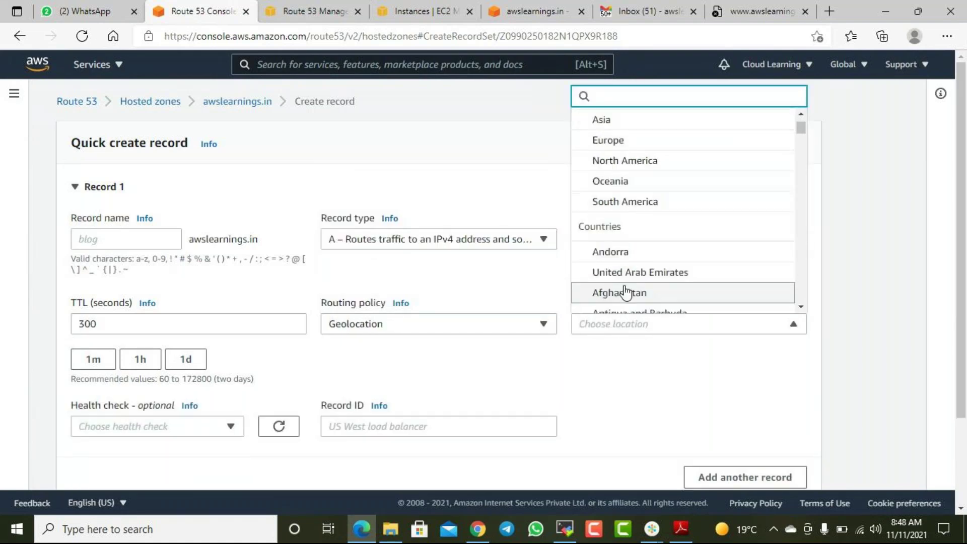
{"action": "scroll", "coordinate": [622, 302], "scroll_direction": "down", "scroll_amount": 5}
{"action": "scroll", "coordinate": [625, 300], "scroll_direction": "up", "scroll_amount": 6}
{"action": "scroll", "coordinate": [639, 287], "scroll_direction": "up", "scroll_amount": 3}
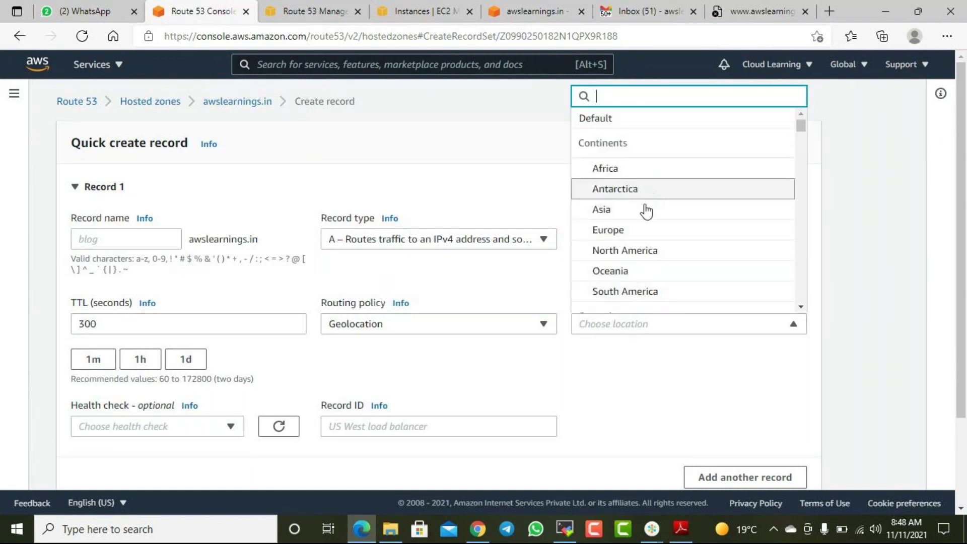
{"action": "scroll", "coordinate": [643, 227], "scroll_direction": "down", "scroll_amount": 5}
{"action": "scroll", "coordinate": [647, 232], "scroll_direction": "down", "scroll_amount": 3}
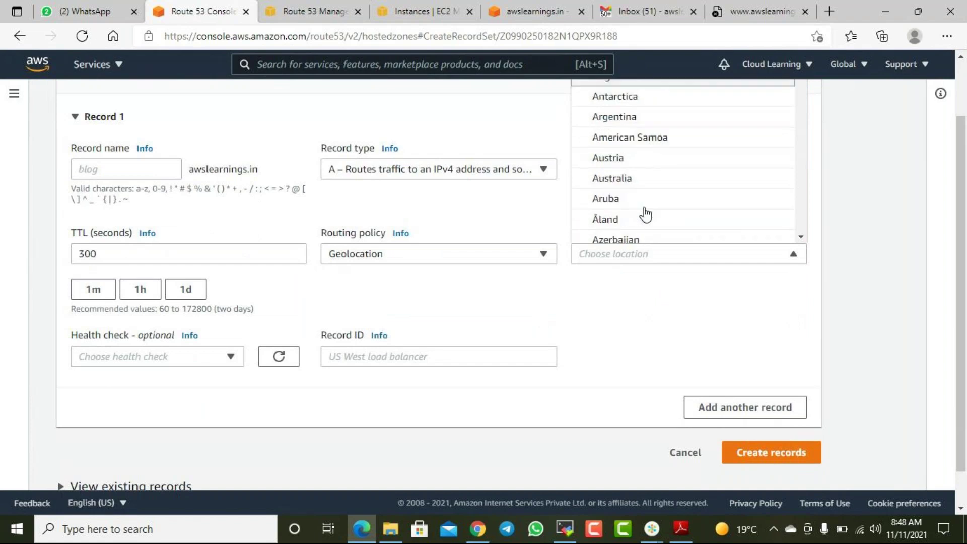
{"action": "scroll", "coordinate": [654, 232], "scroll_direction": "up", "scroll_amount": 2}
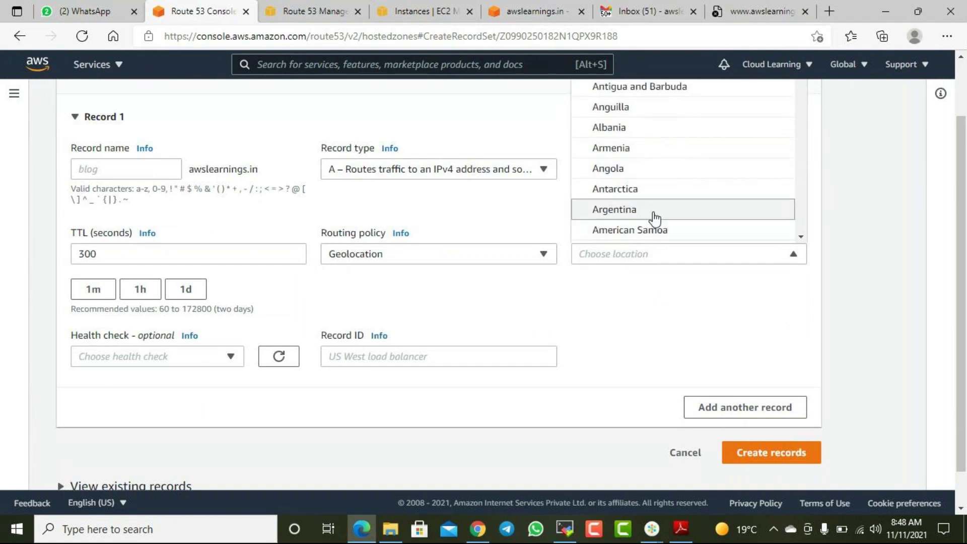
{"action": "type", "text": "californ"}
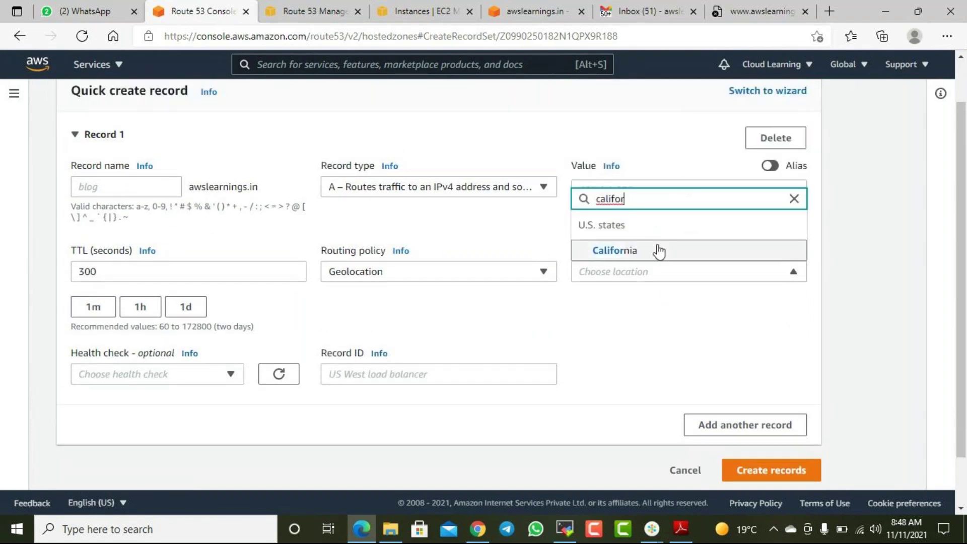
{"action": "left_click", "coordinate": [658, 250]}
{"action": "left_click", "coordinate": [616, 202]}
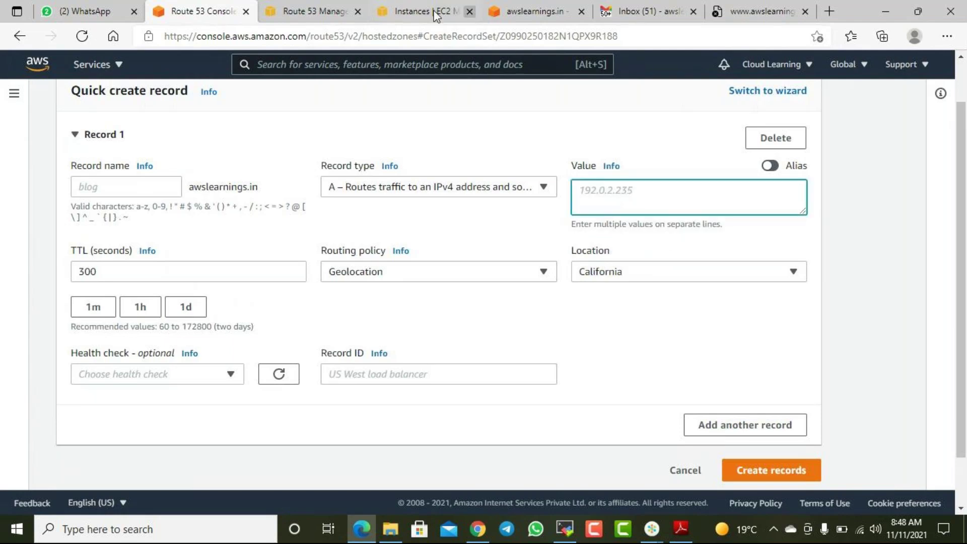
- Select WebServer in the EC2 Instances list and copy its public IPv4 address, 54.213.36.76
{"action": "left_click", "coordinate": [401, 15]}
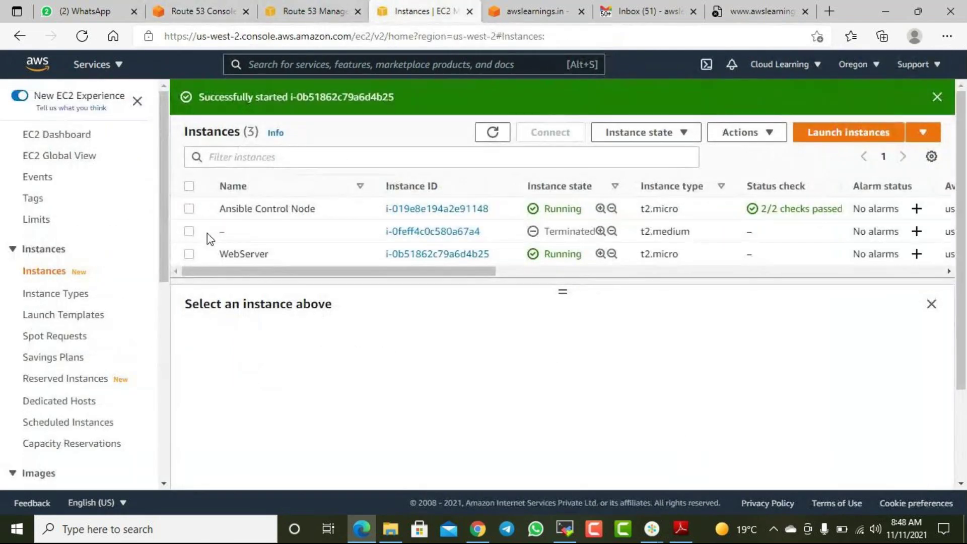
{"action": "left_click", "coordinate": [189, 254]}
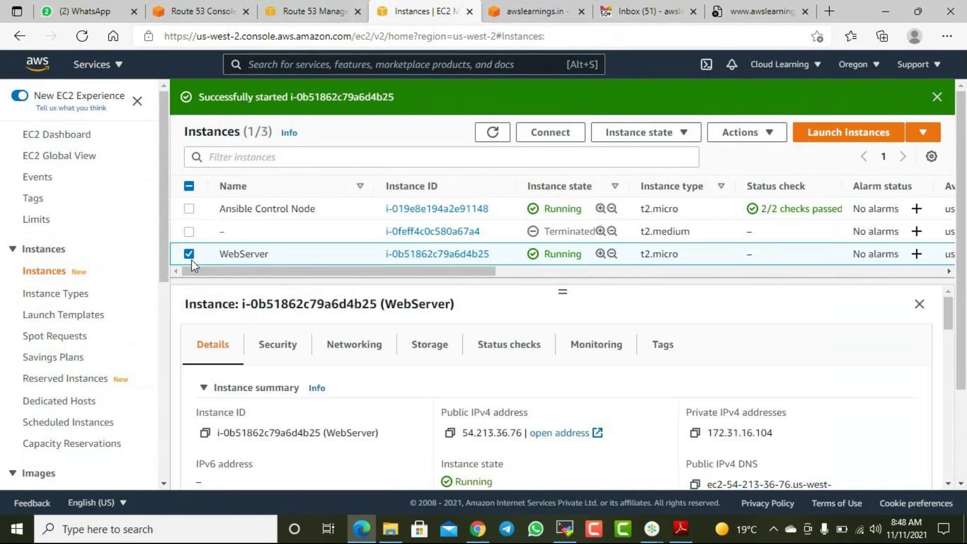
{"action": "left_click", "coordinate": [450, 433]}
{"action": "left_click", "coordinate": [651, 528]}
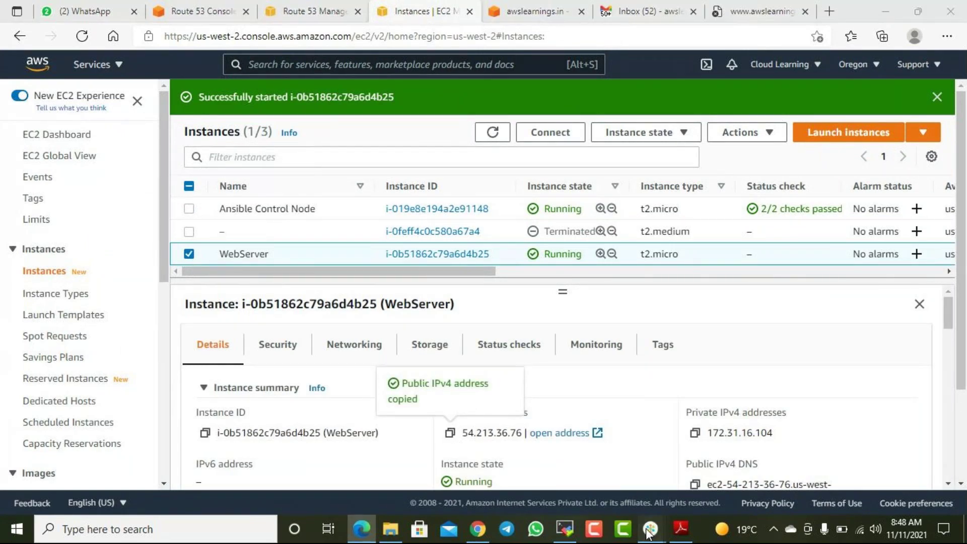